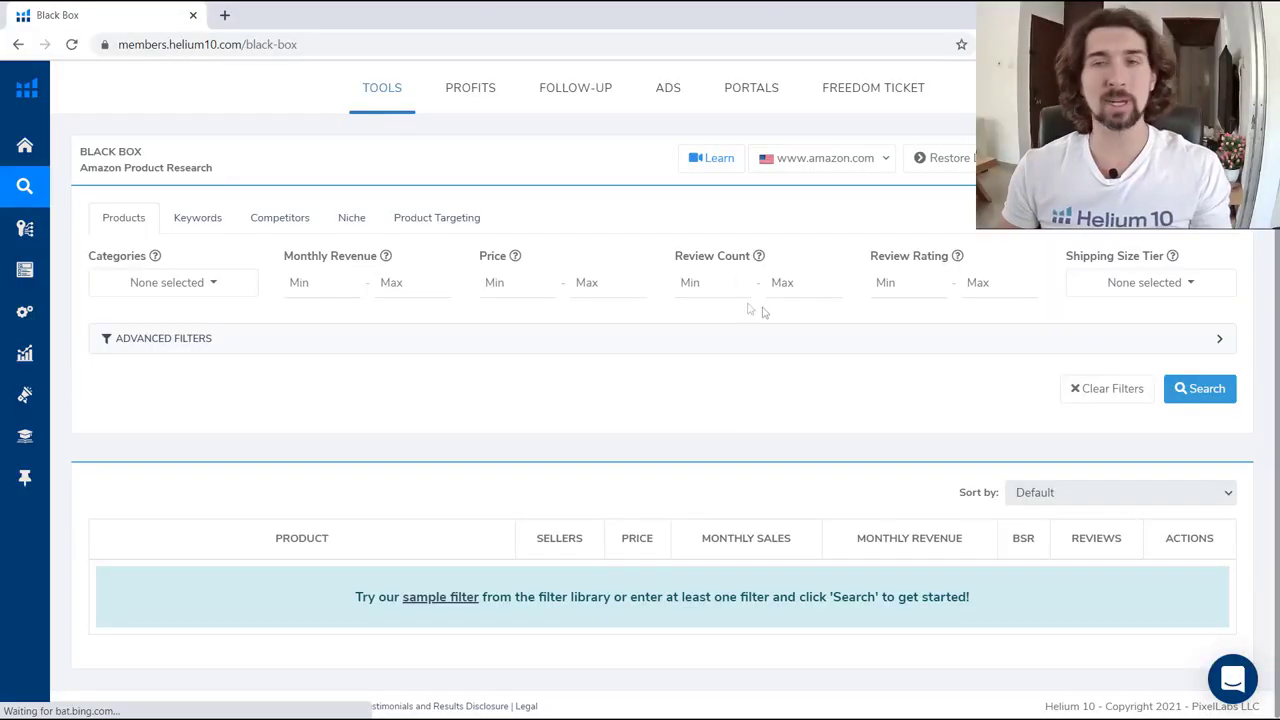
Expand the advanced filters for the Black Box product search
mouse_move(120, 212)
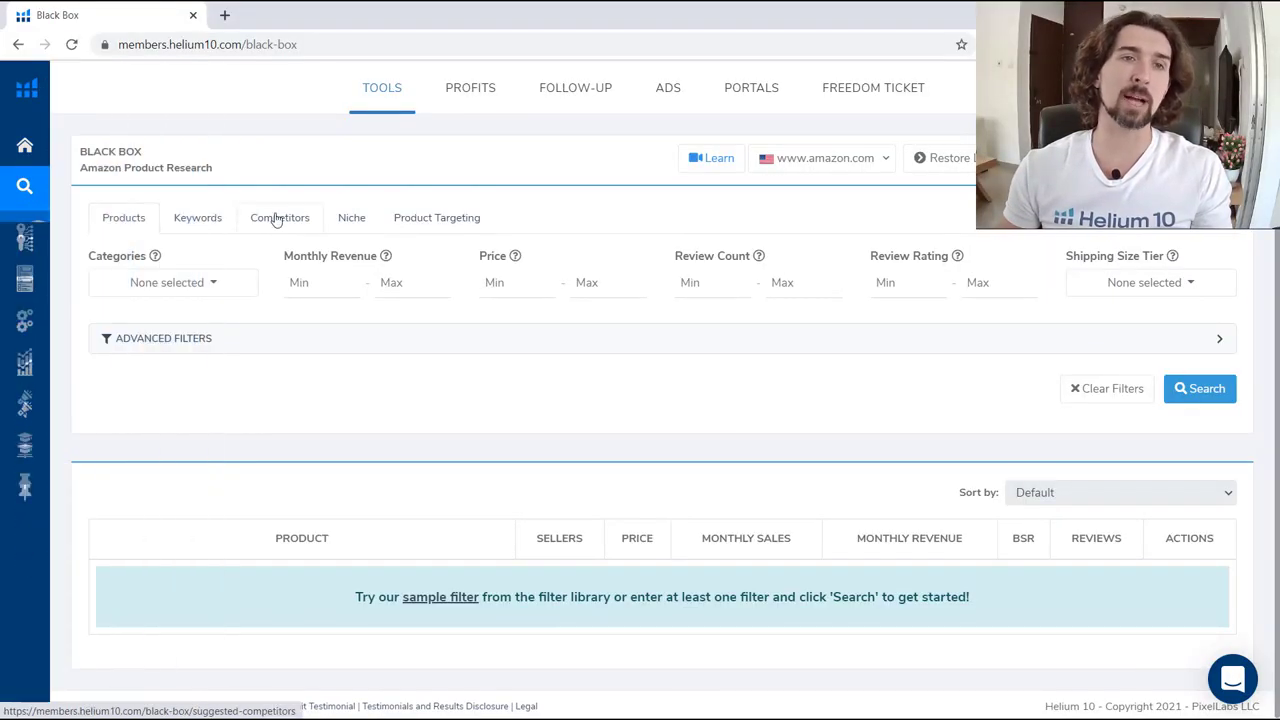
left_click(127, 224)
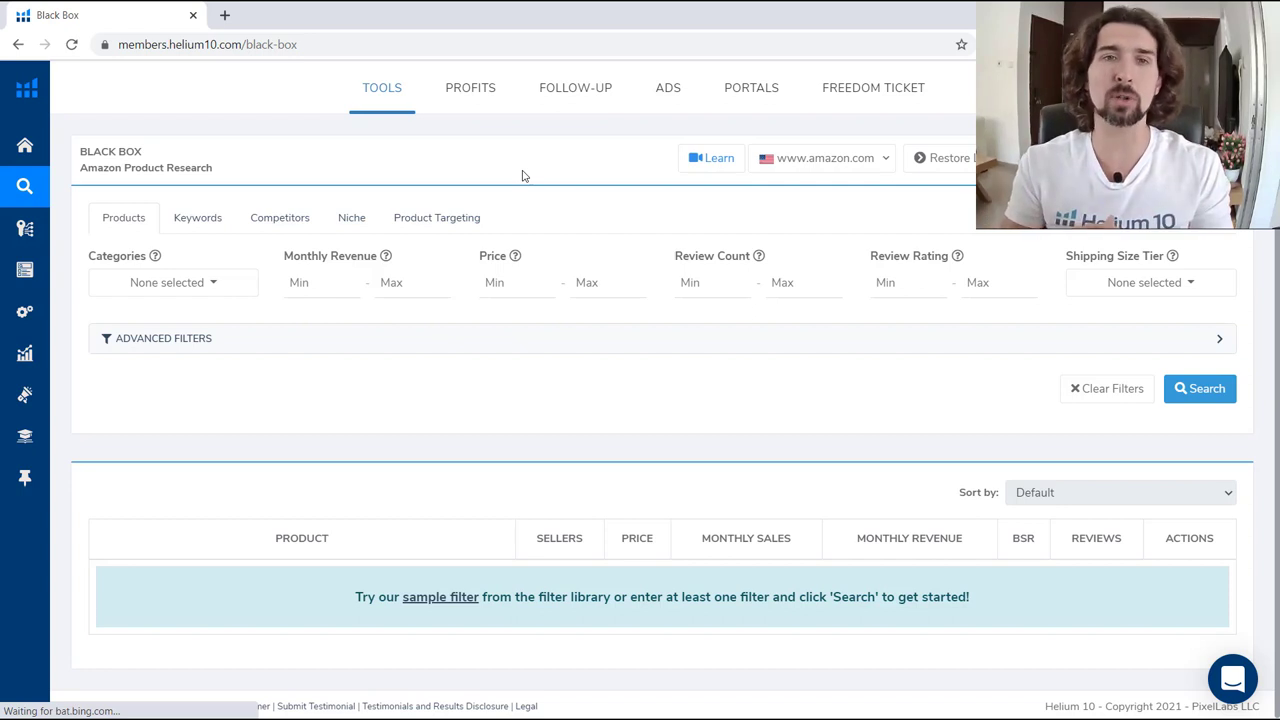
left_click(120, 345)
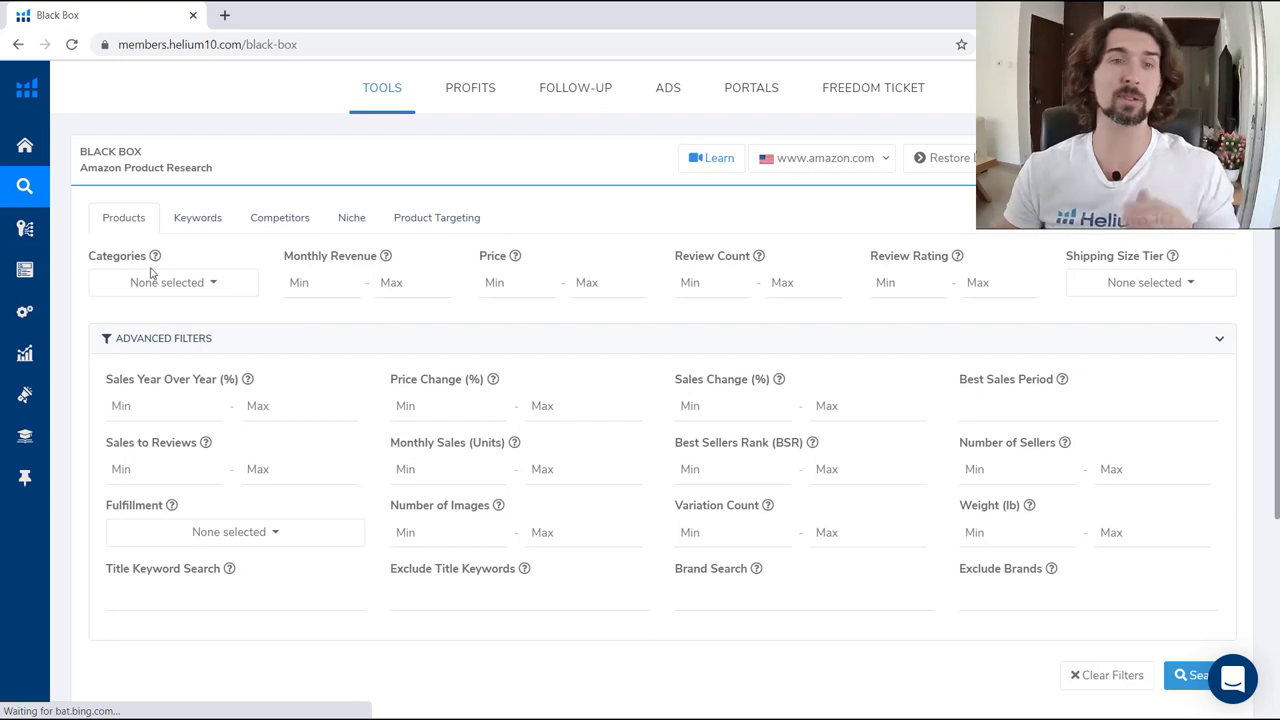
Add Home & Kitchen to the category filter
left_click(210, 290)
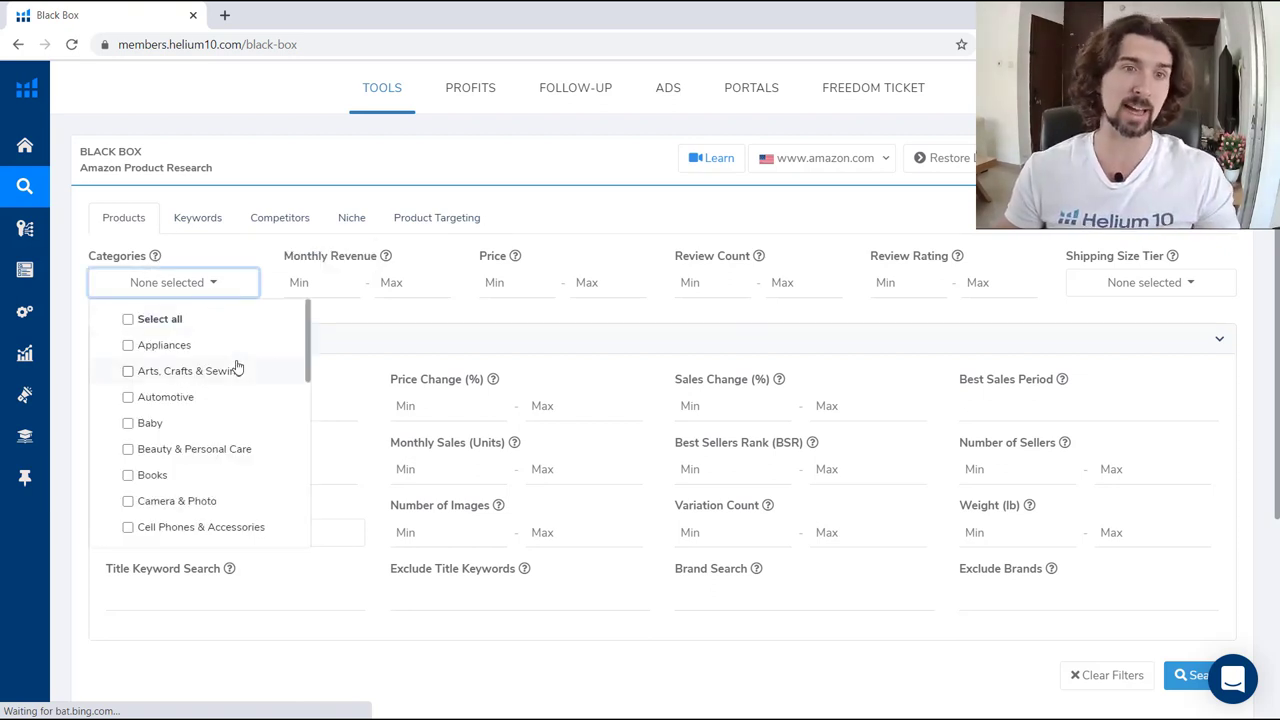
scroll(237, 370, "down", 3)
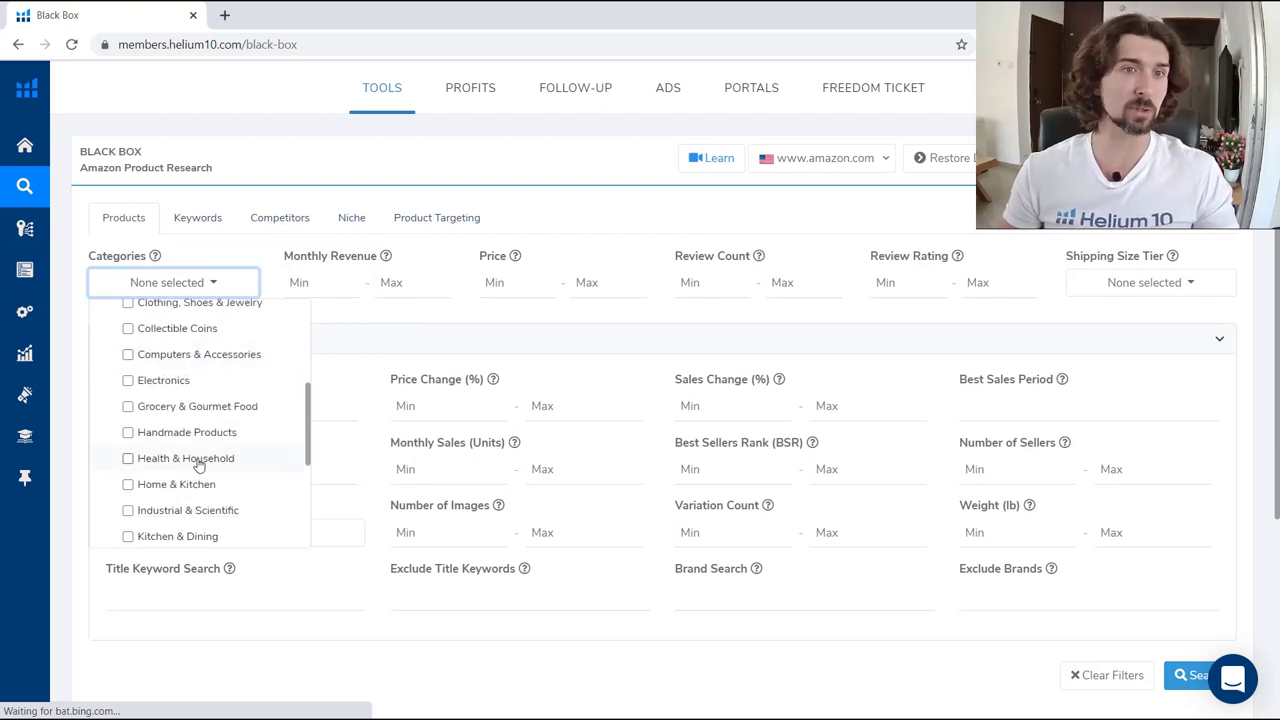
scroll(199, 465, "down", 3)
scroll(195, 430, "up", 5)
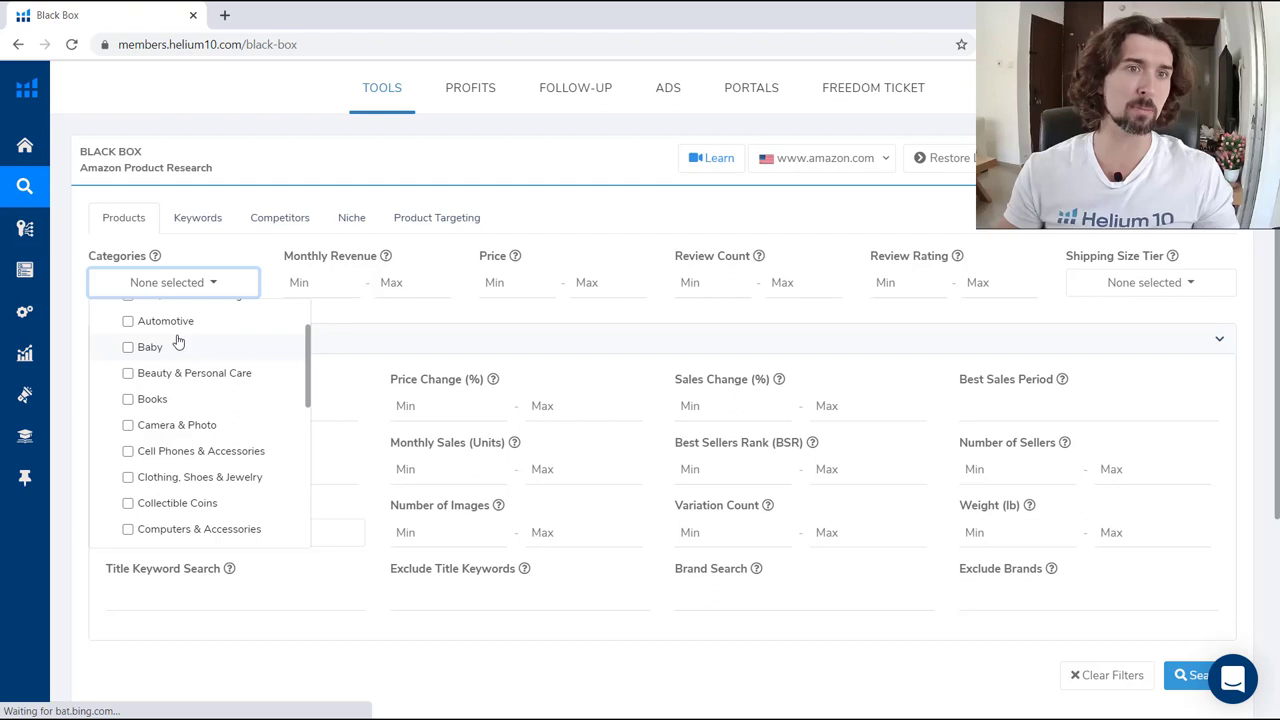
scroll(185, 355, "down", 2)
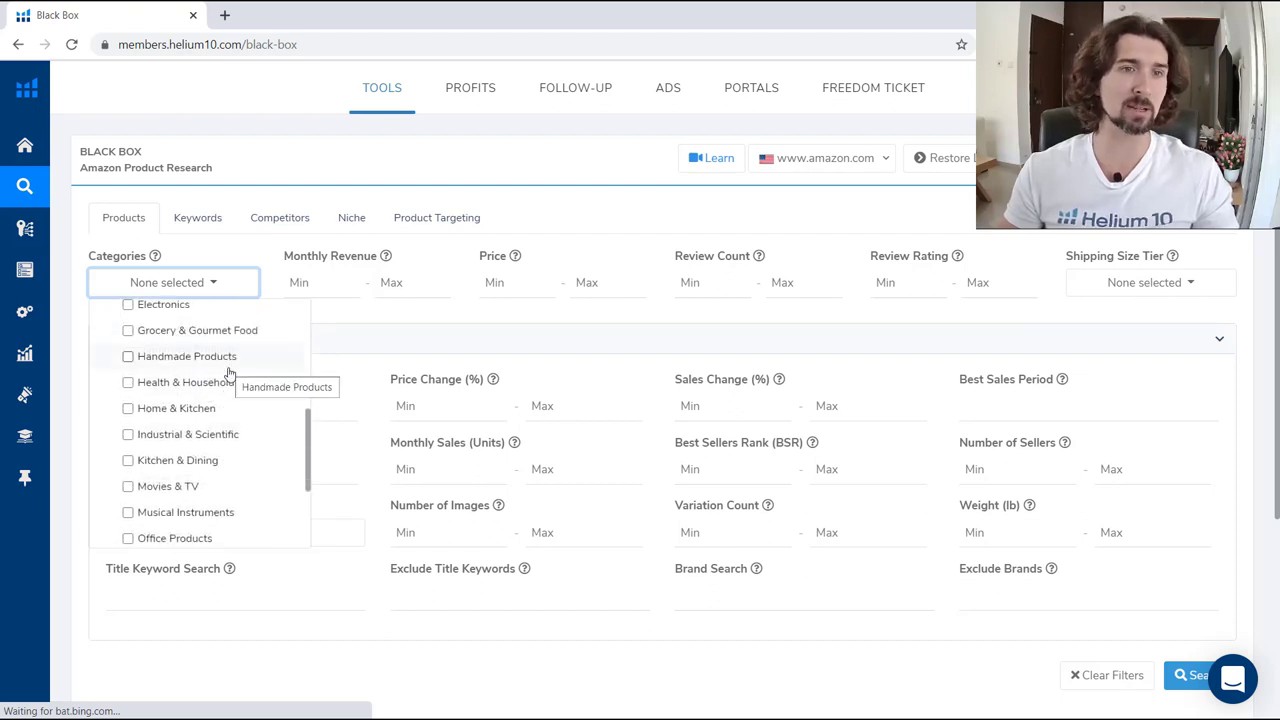
scroll(229, 375, "down", 1)
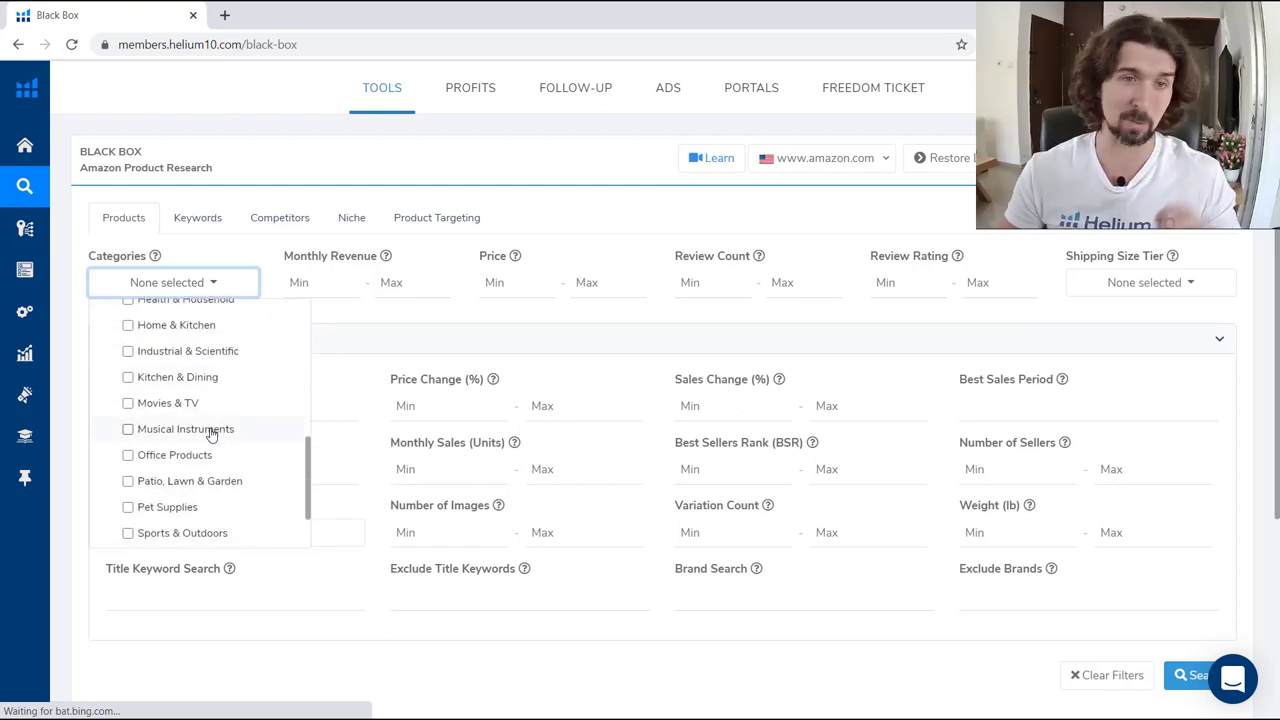
scroll(210, 435, "up", 1)
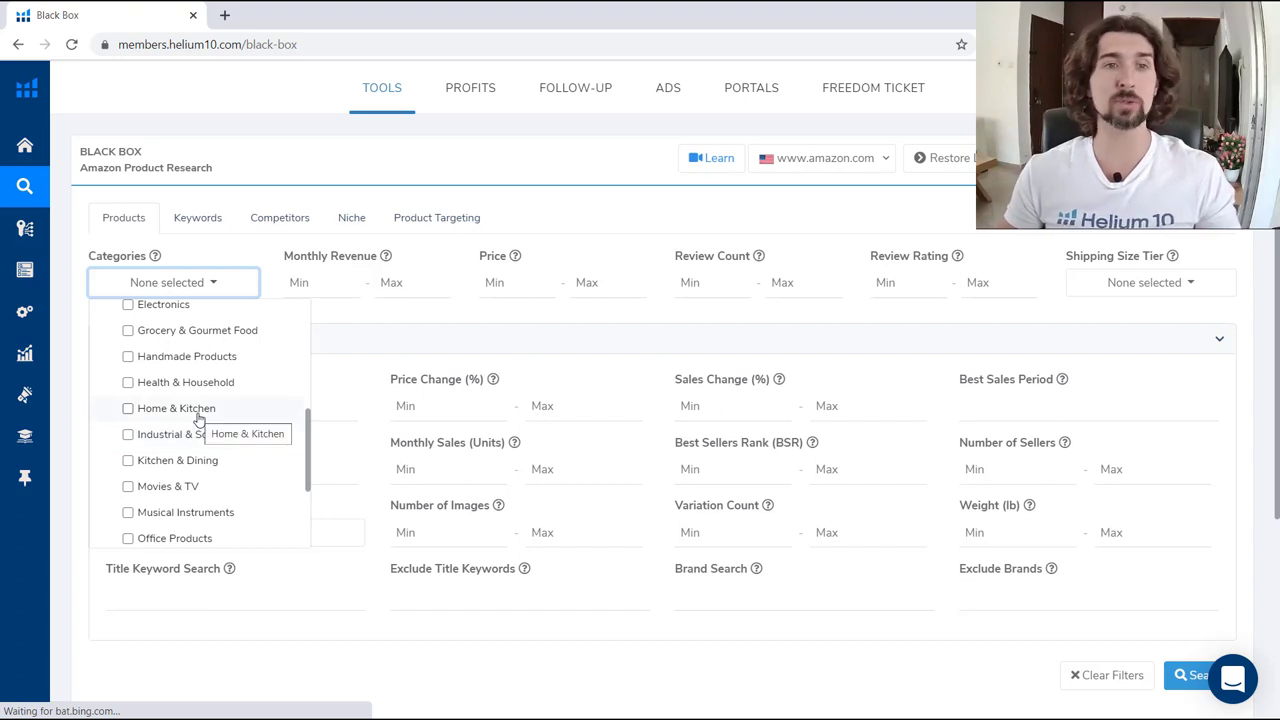
left_click(198, 414)
Add the Patio, Lawn & Garden and Baby categories to the category filter
scroll(251, 428, "down", 2)
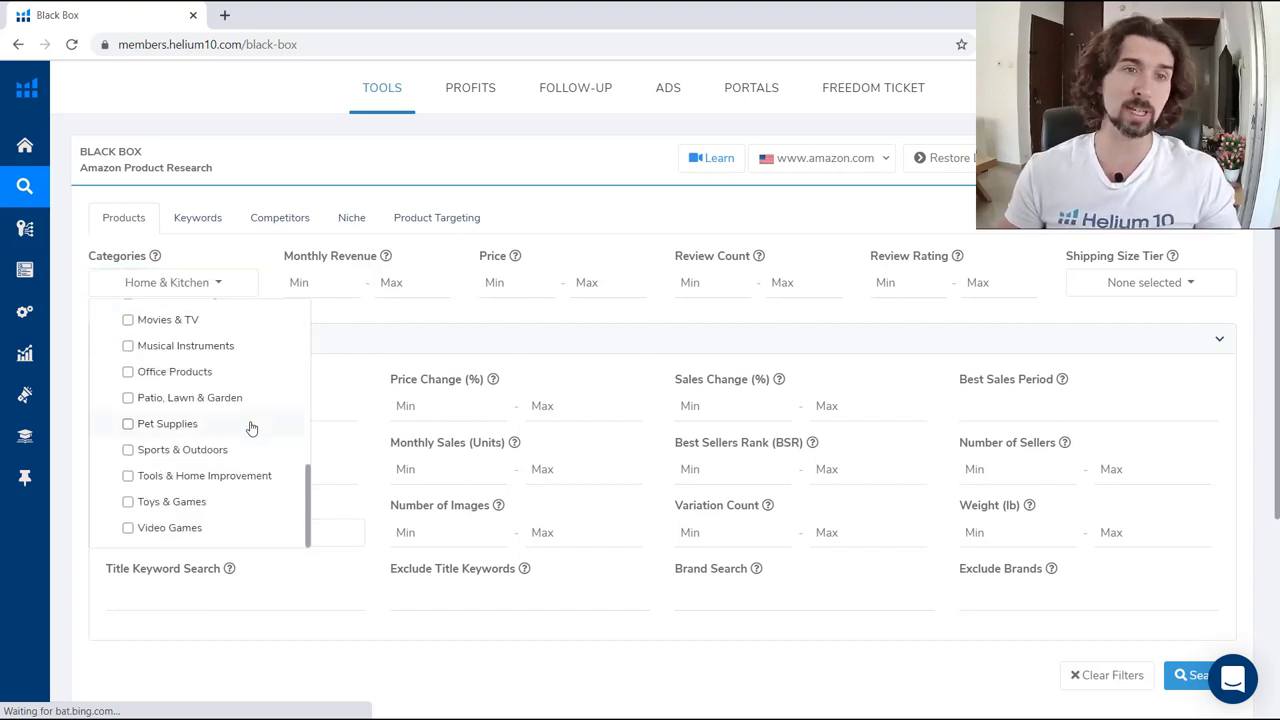
left_click(211, 400)
scroll(217, 440, "up", 5)
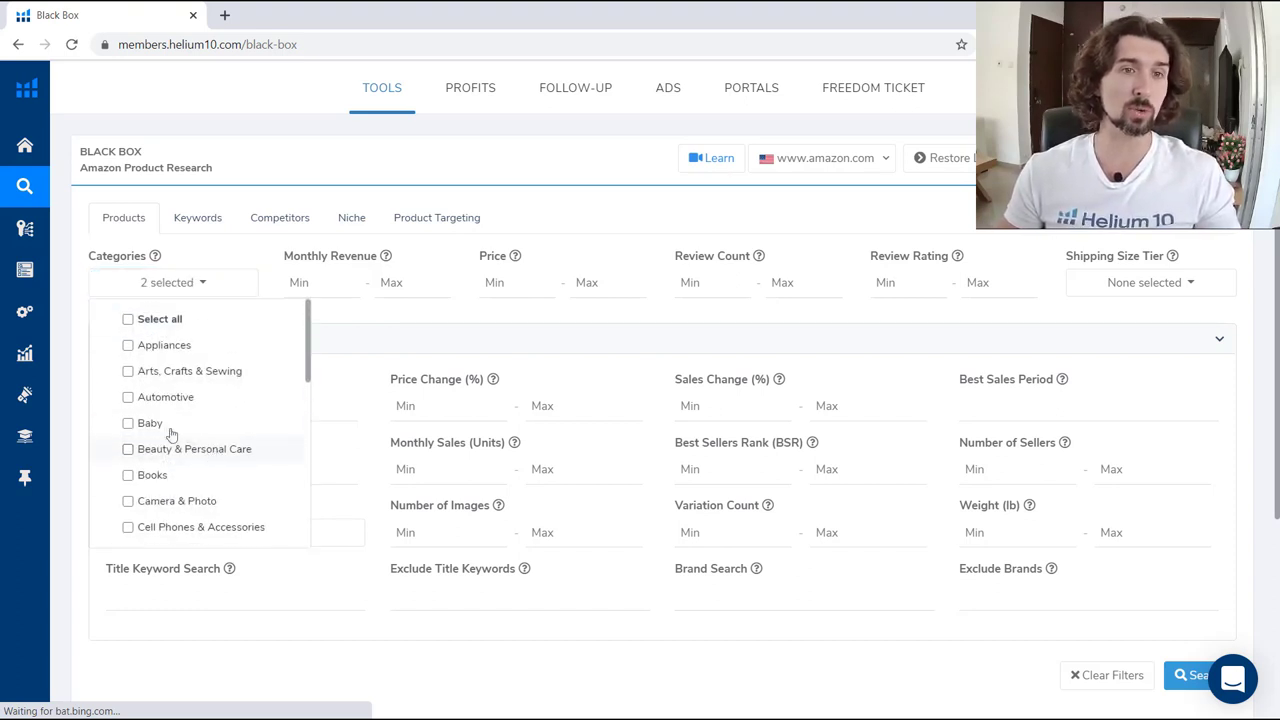
left_click(171, 424)
left_click(217, 284)
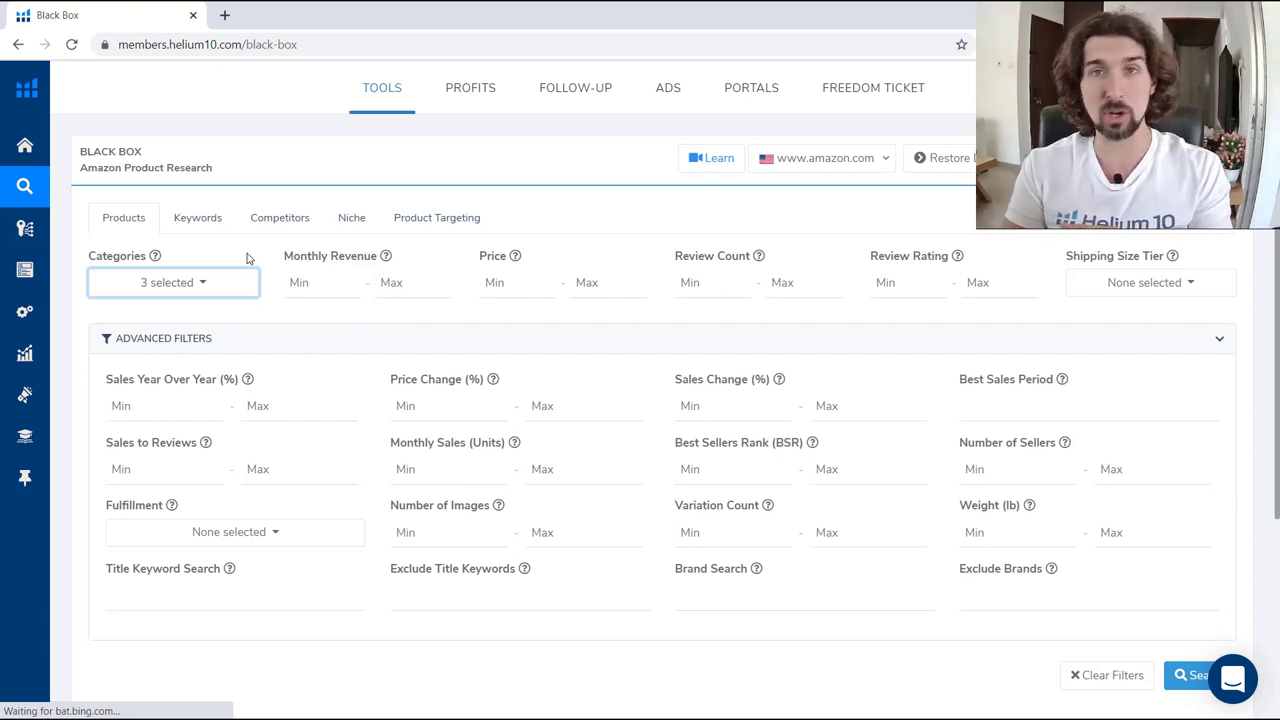
left_click(201, 285)
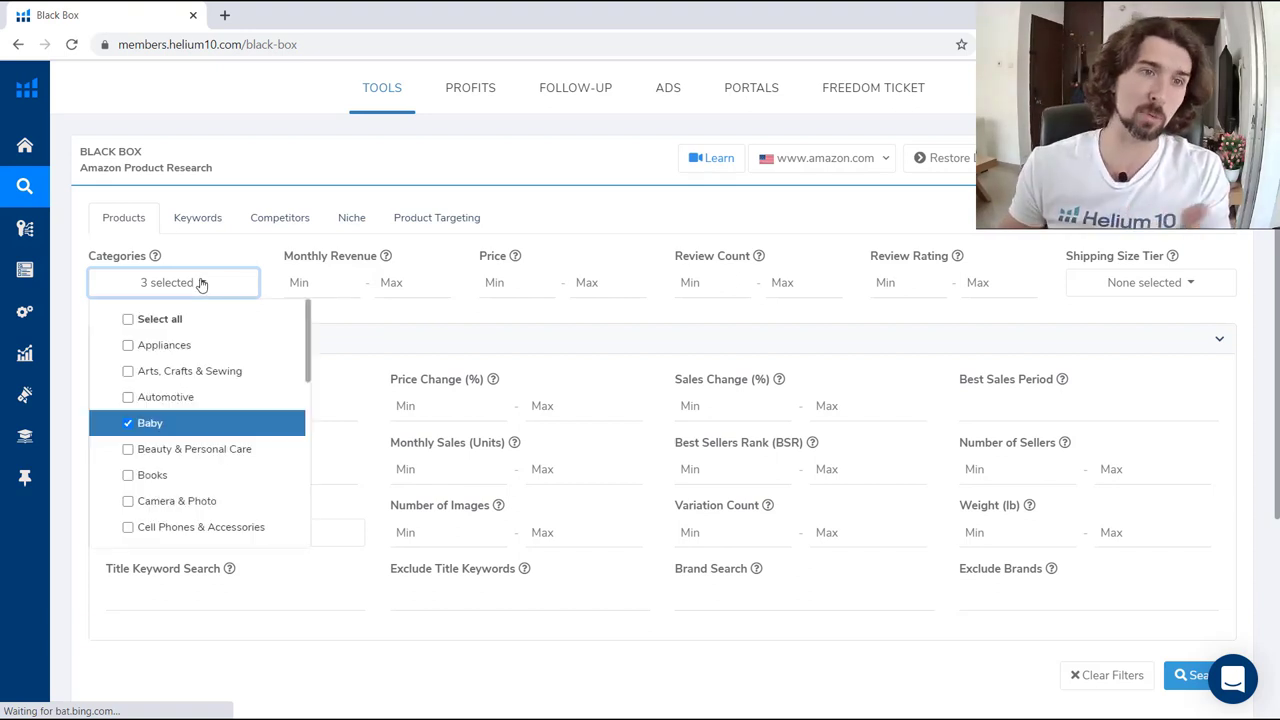
left_click(206, 283)
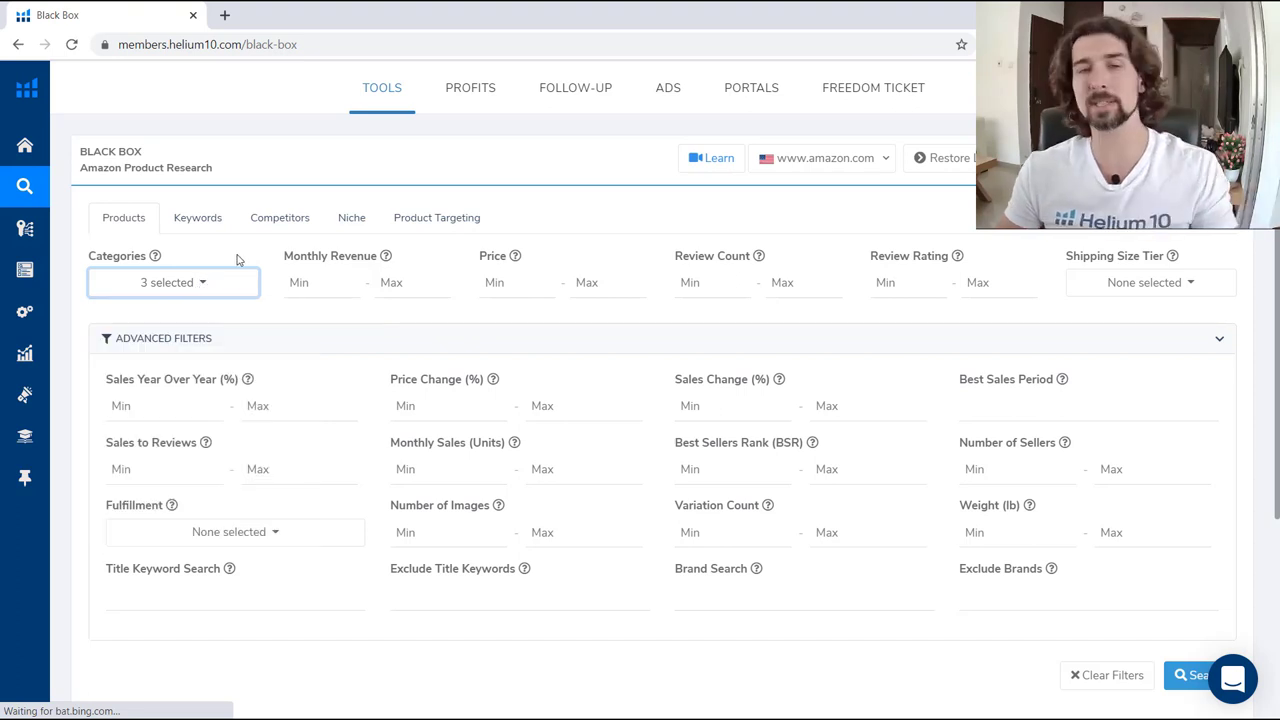
Set the monthly revenue filter to a minimum of 4000 and a maximum of 12000
mouse_move(387, 258)
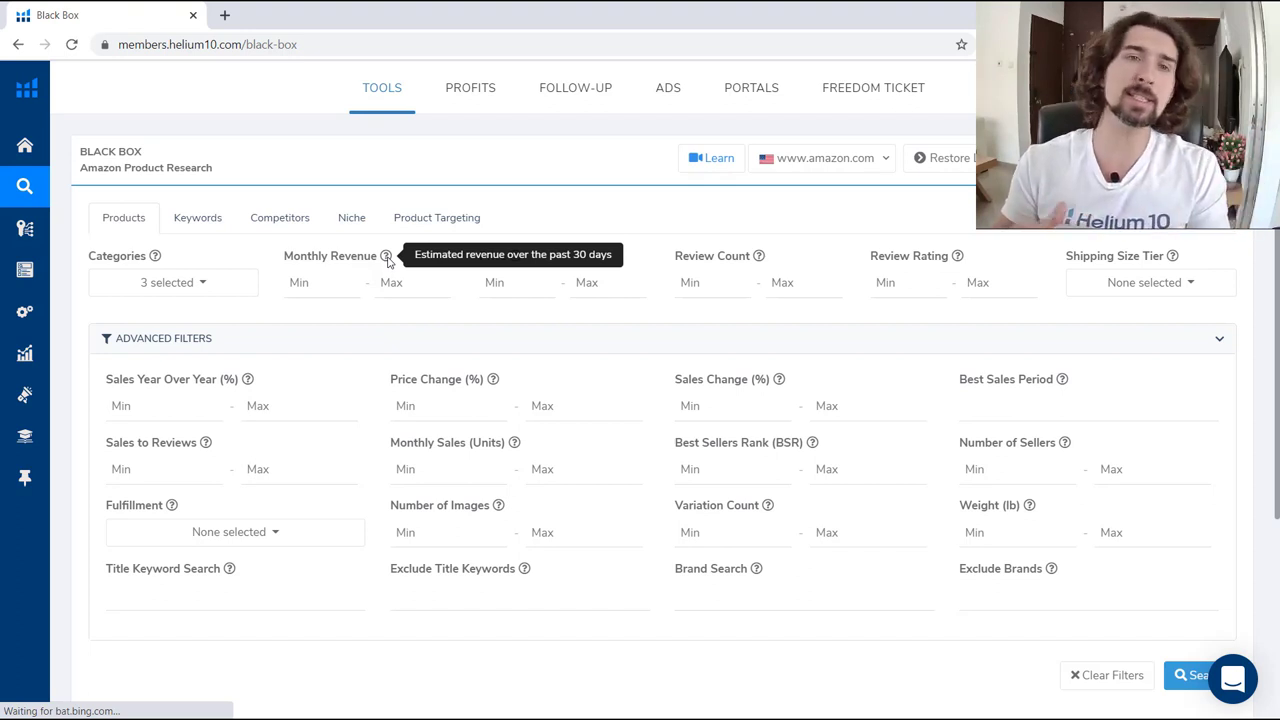
left_click(312, 283)
type("4000")
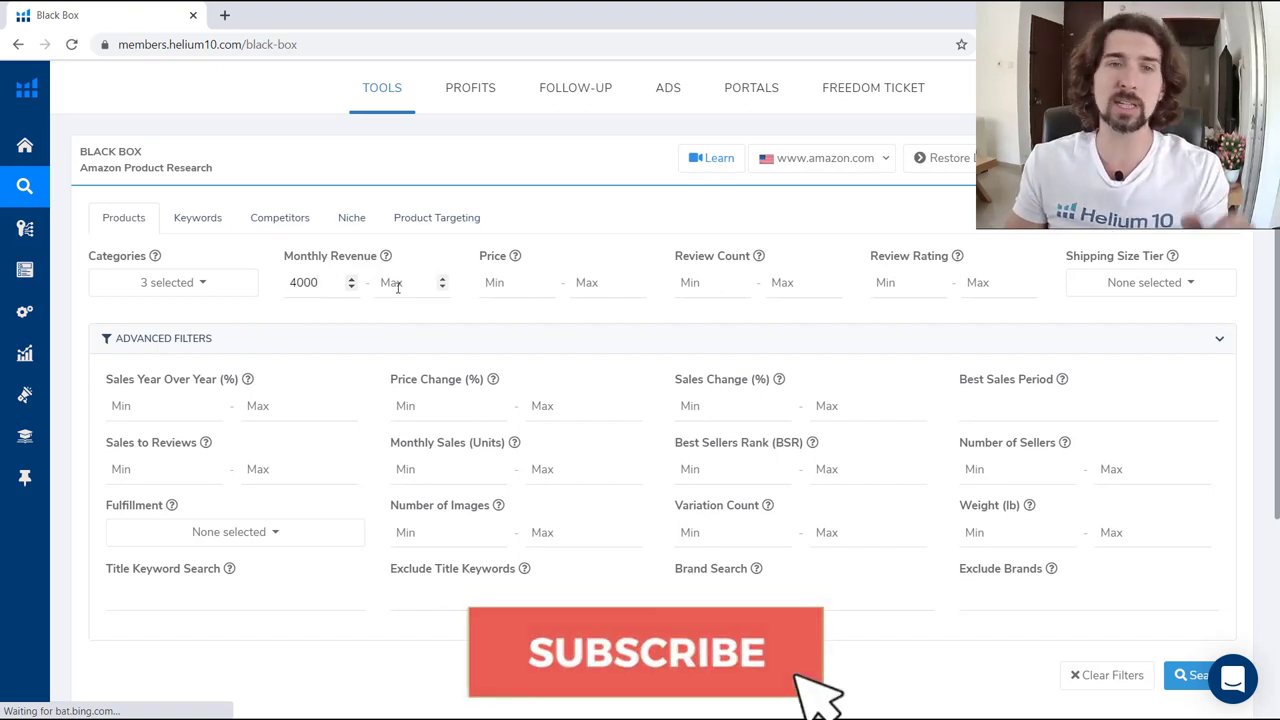
left_click(397, 285)
type("120")
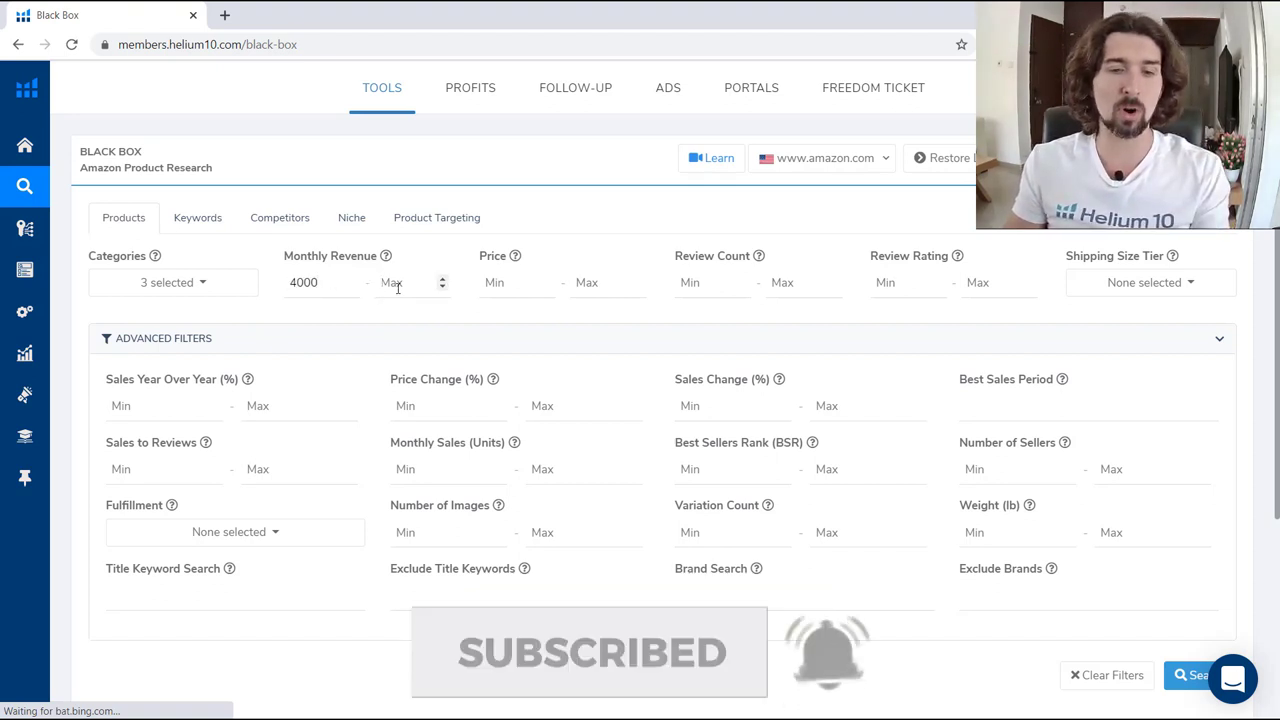
type("00")
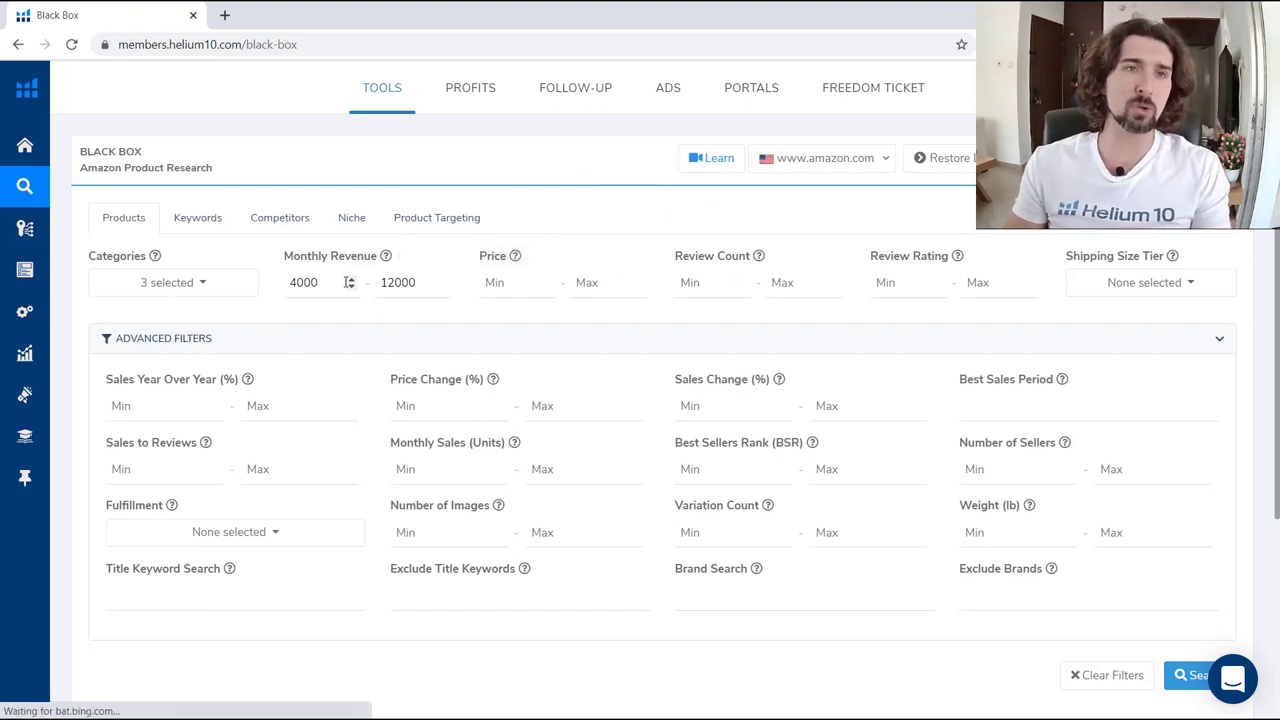
Try 100000 and 300000 as the minimum monthly revenue
double_click(317, 284)
type("6")
double_click(317, 286)
type("100000")
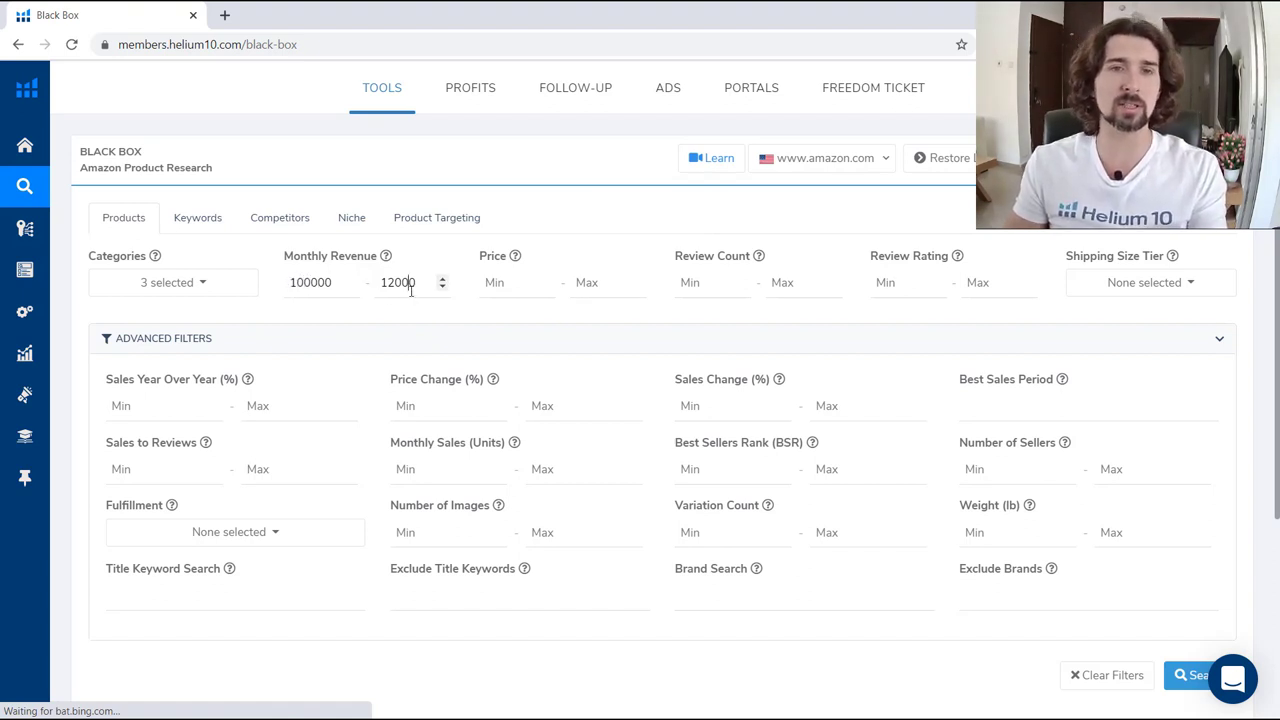
double_click(313, 283)
type("300000")
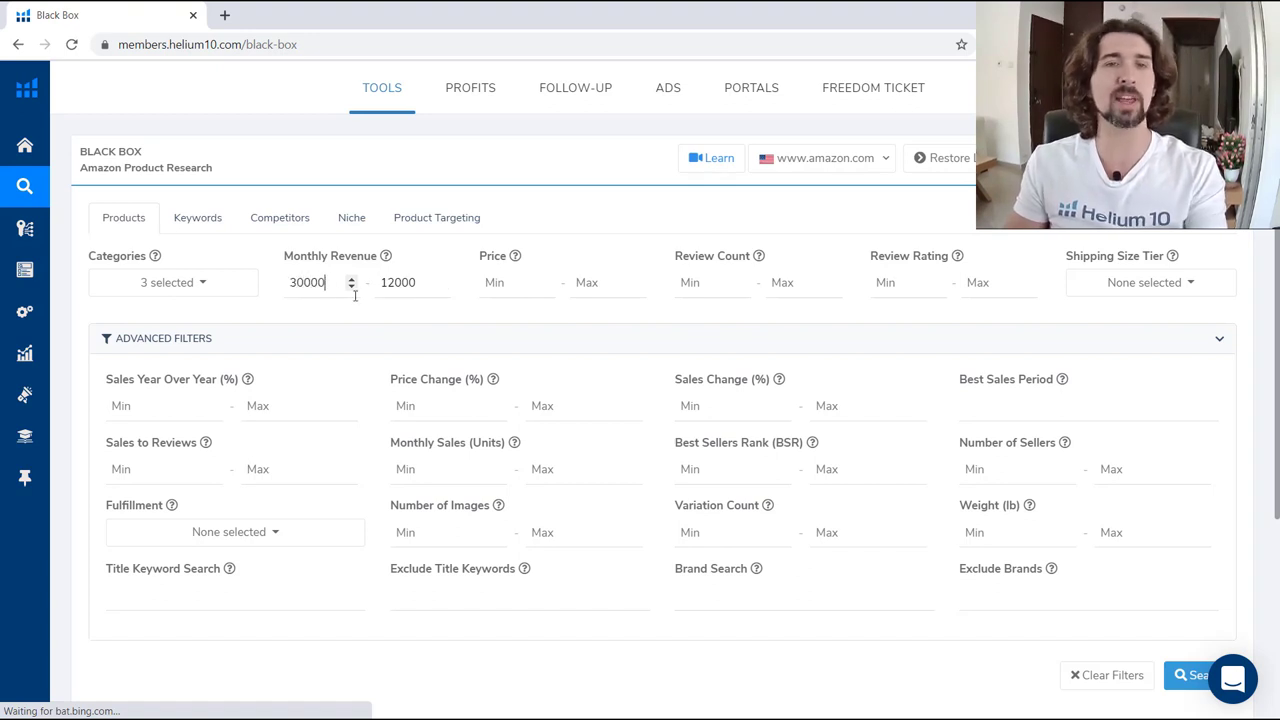
left_click(364, 289)
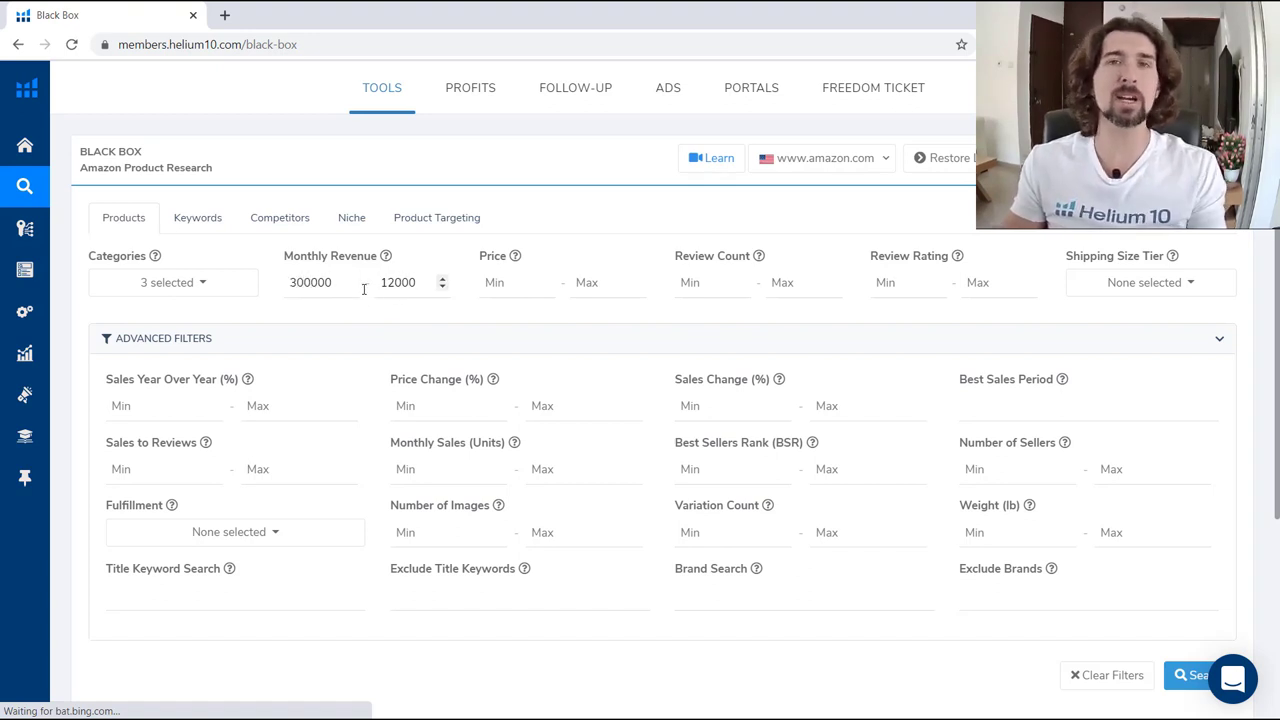
Clear both monthly revenue values and set the range from 3000 to 6000
double_click(322, 284)
key("BackSpace")
double_click(386, 284)
key("BackSpace")
left_click(300, 283)
type("3000")
left_click(405, 292)
type("6000")
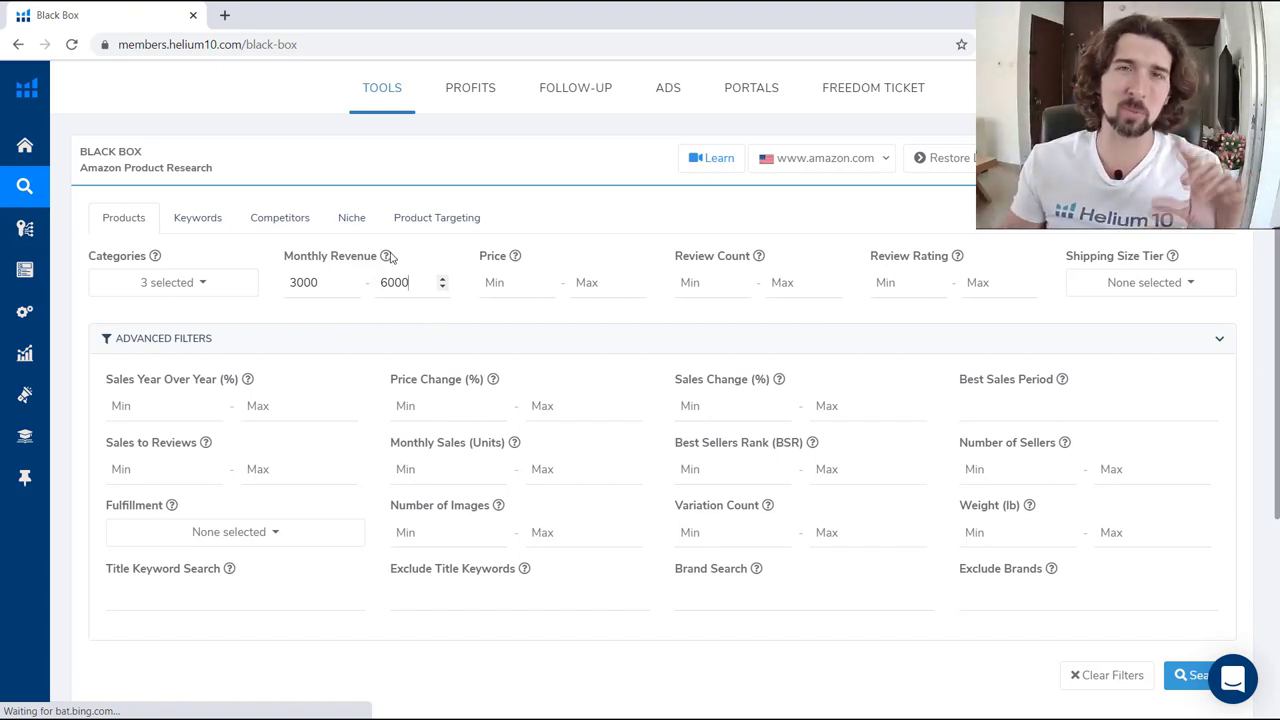
Raise the maximum monthly revenue to 8000, keeping the advanced filters expanded
mouse_move(389, 257)
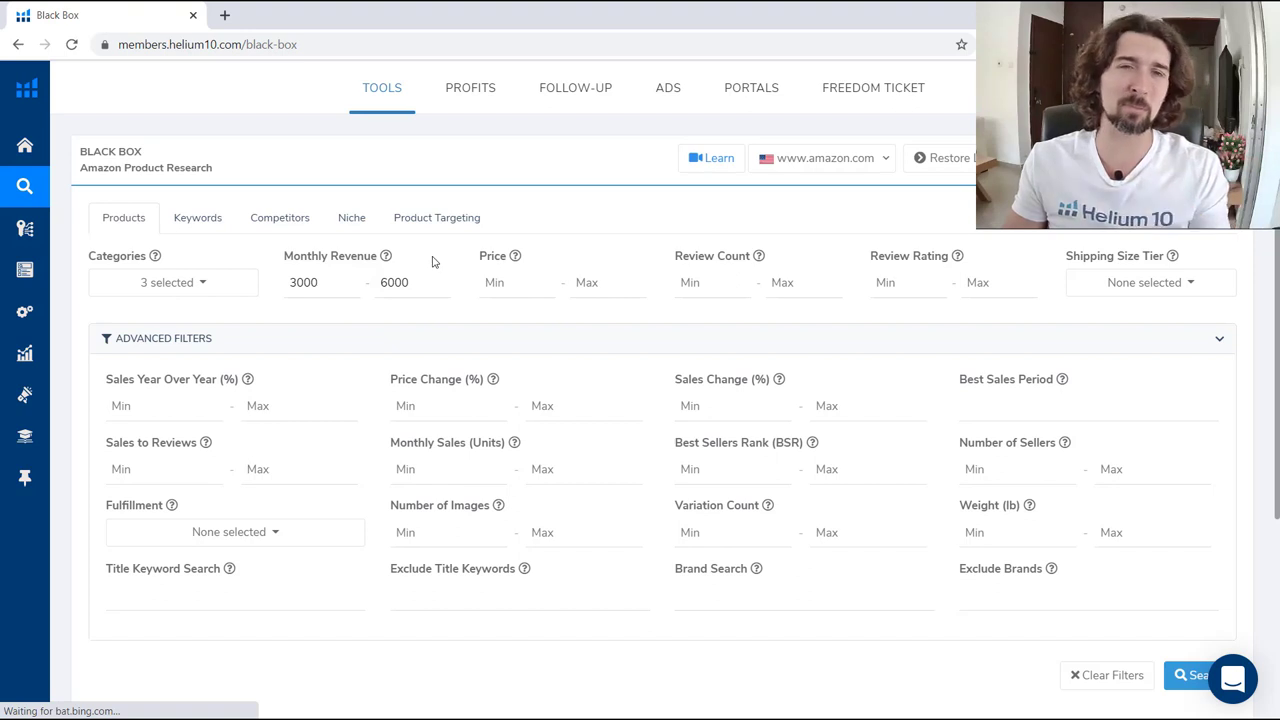
double_click(418, 286)
type("8000")
left_click(489, 335)
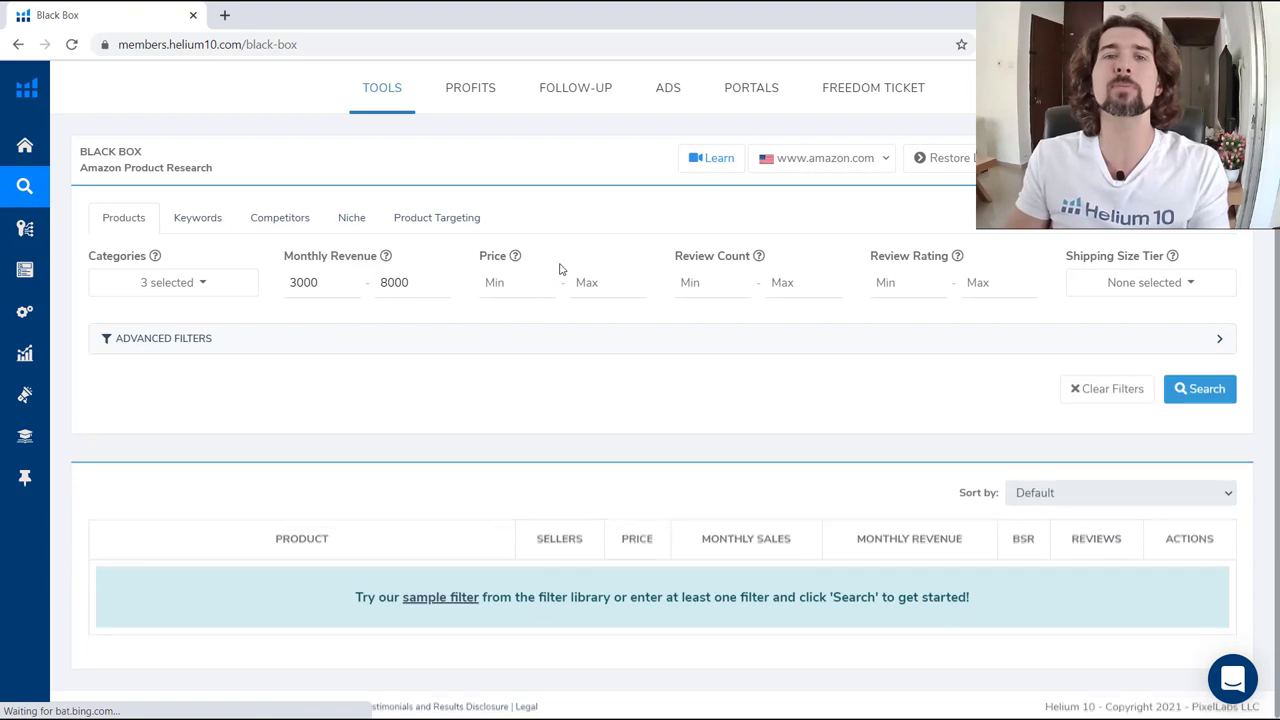
left_click(613, 337)
Set the price filter to a minimum of 25 and a maximum of 37
mouse_move(515, 259)
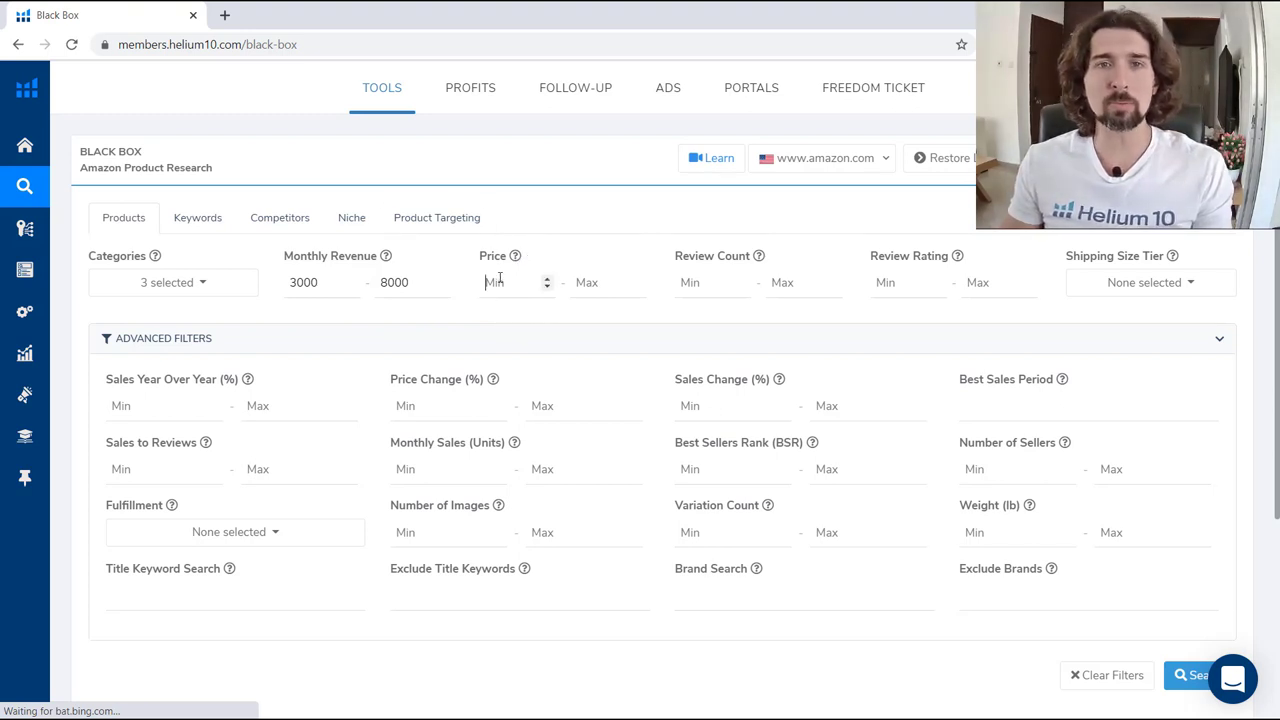
left_click(588, 283)
type("5")
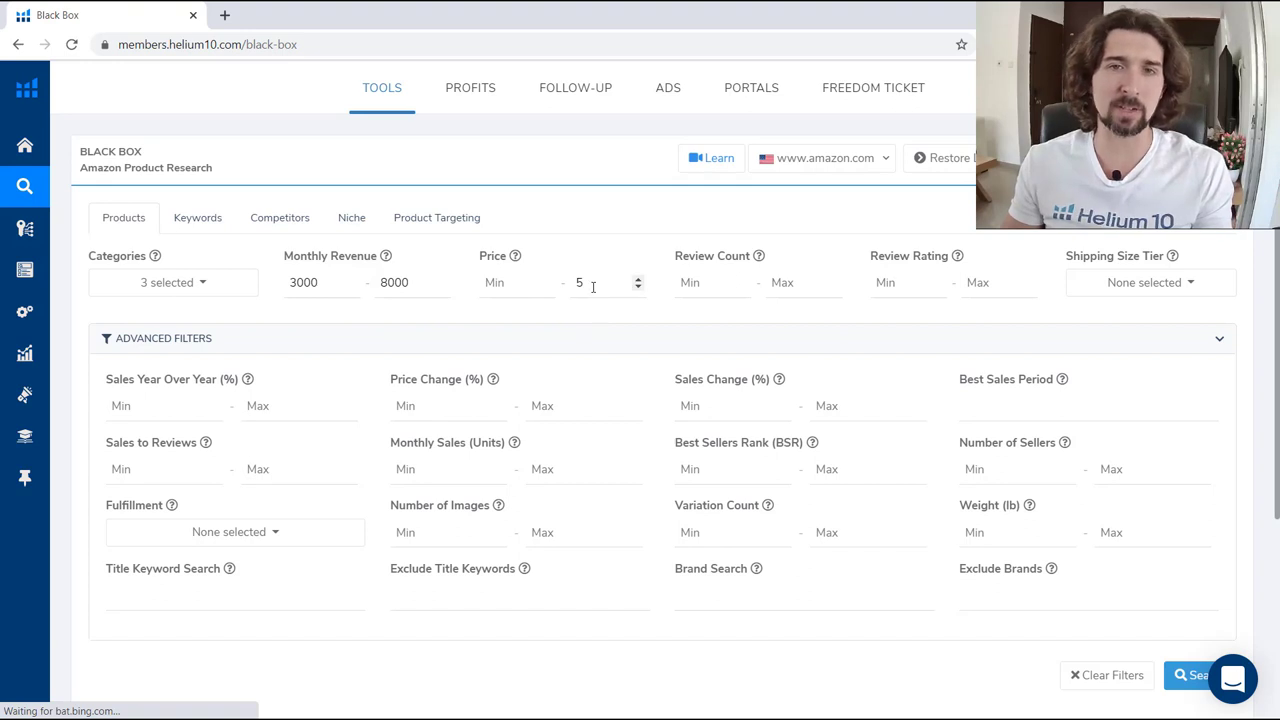
double_click(592, 287)
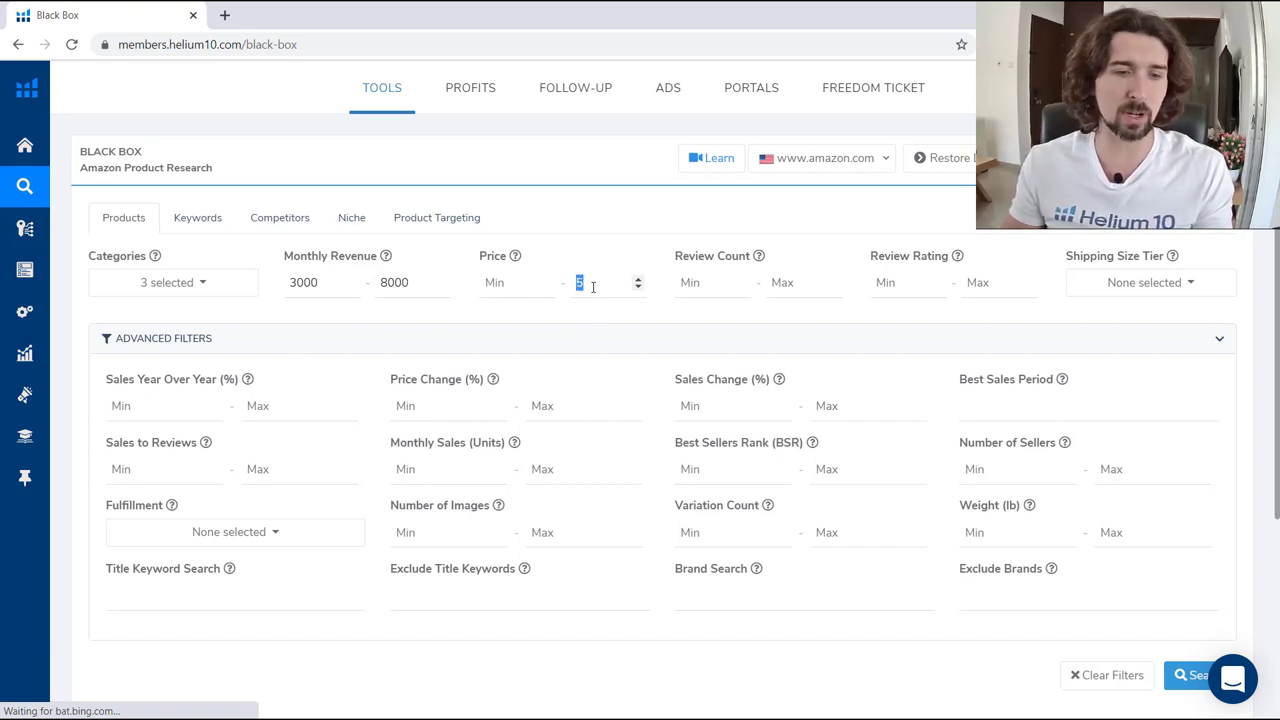
key("shift+Tab")
type("25")
key("Tab")
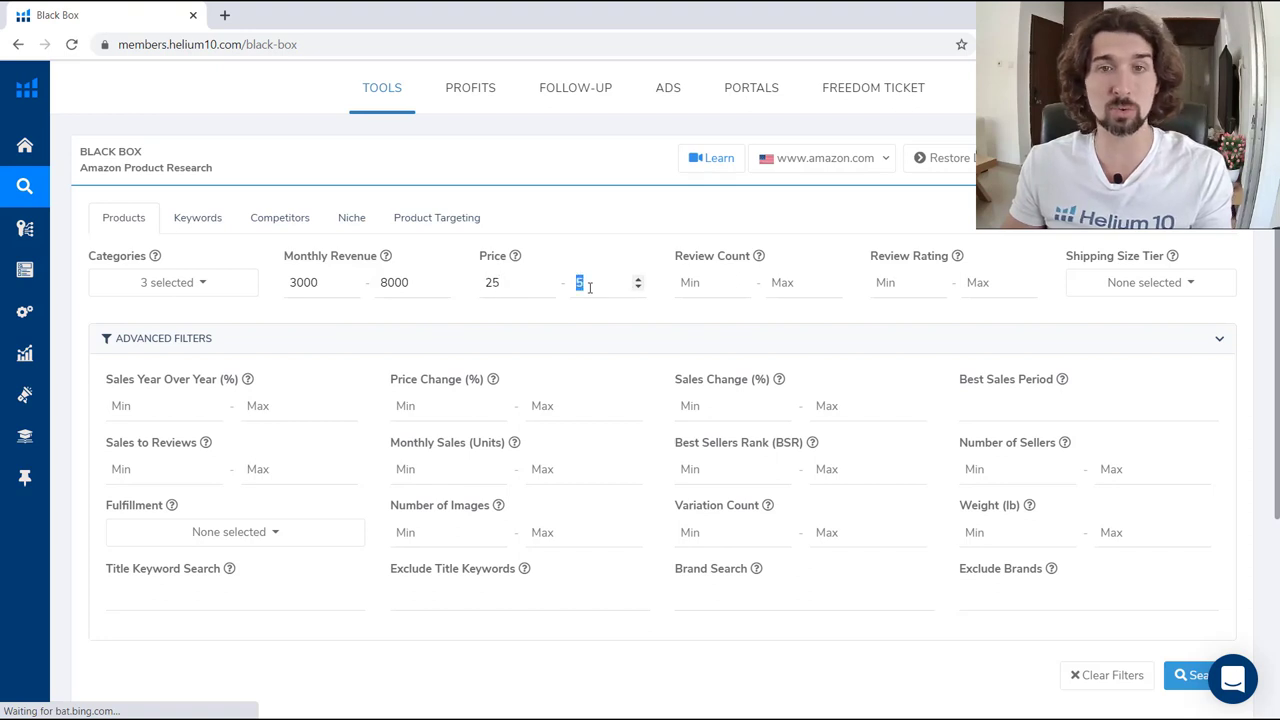
type("37")
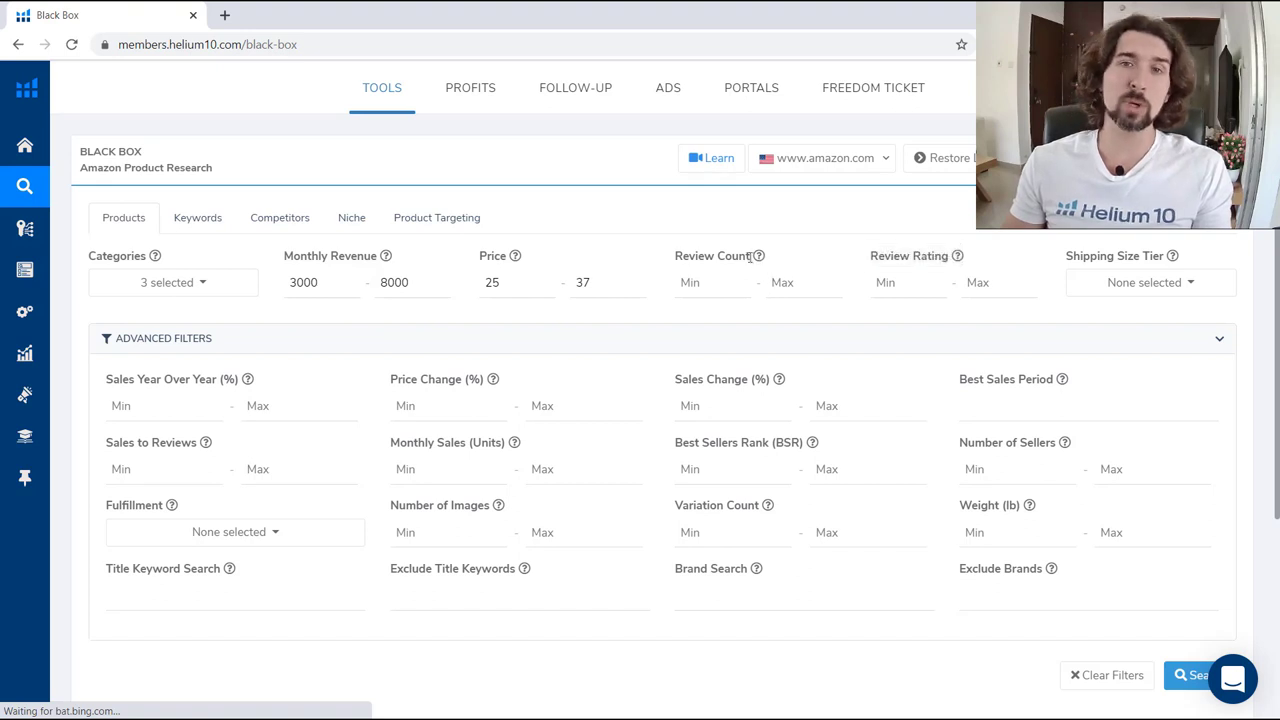
Set the review count filter to a minimum of 8 and a maximum of 70
mouse_move(758, 262)
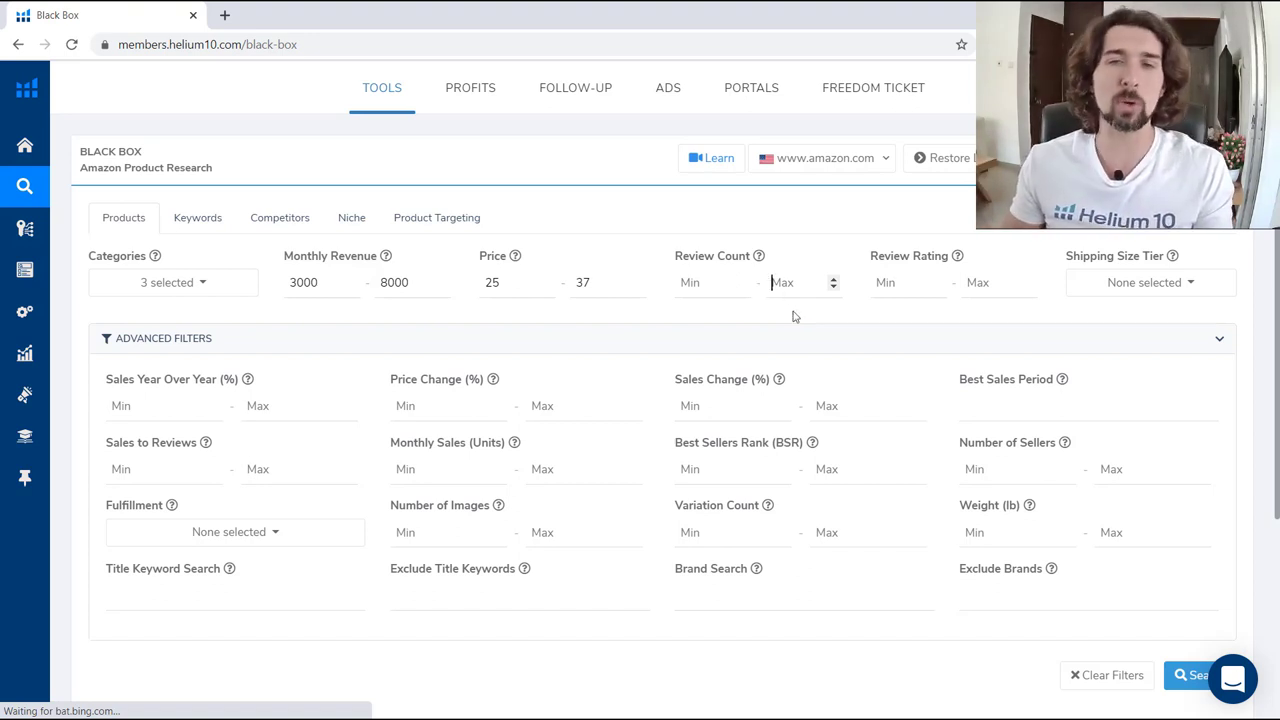
type("70")
left_click(722, 288)
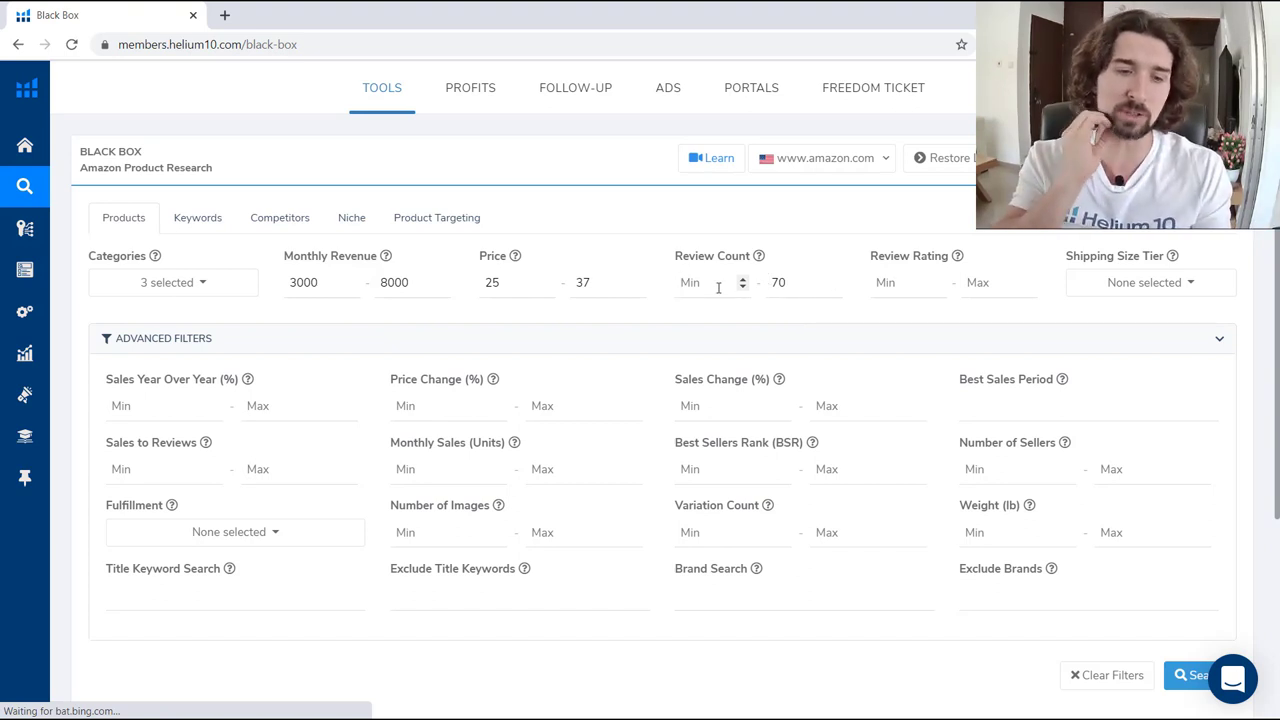
type("8")
Set the review rating filter to a minimum of 2 and a maximum of 4
mouse_move(958, 260)
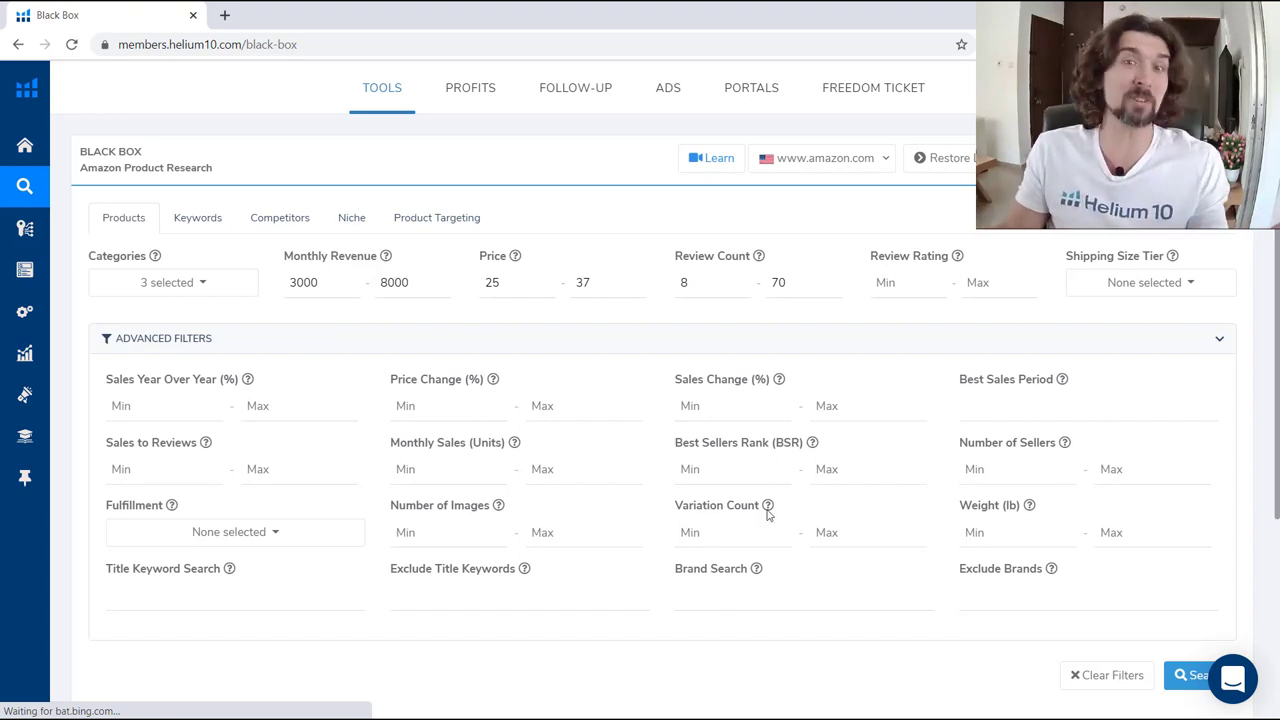
mouse_move(767, 512)
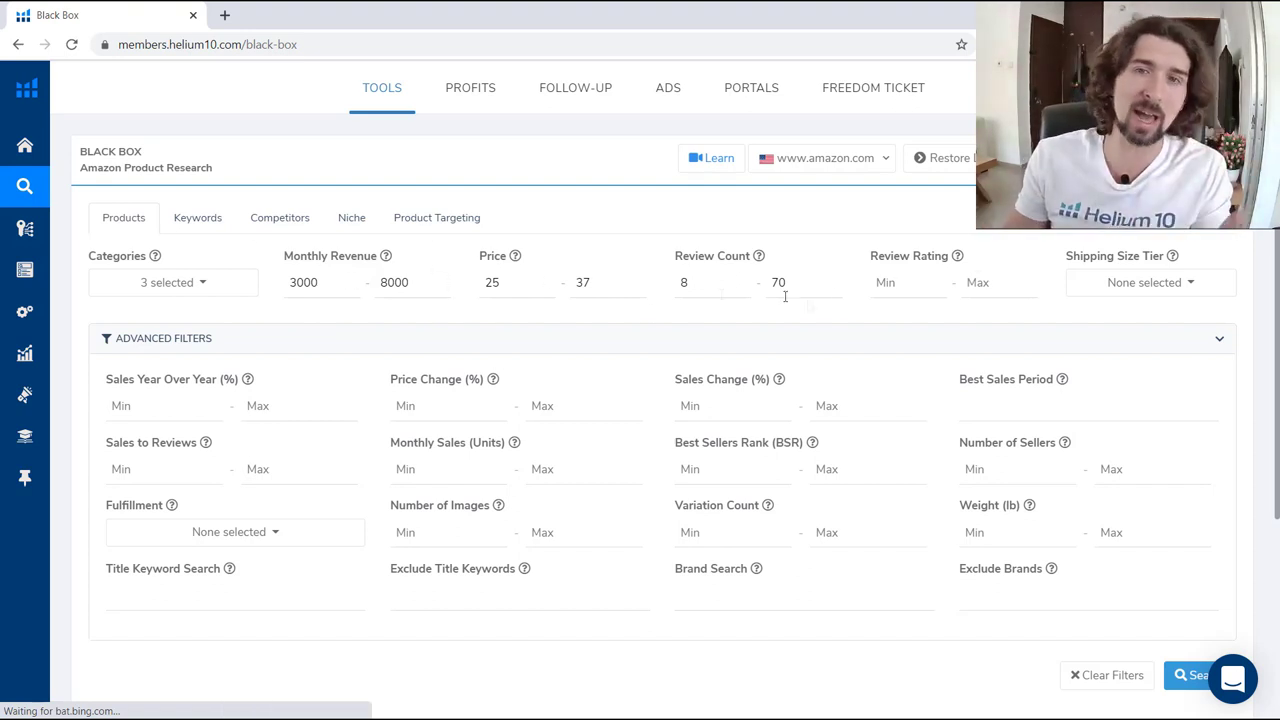
left_click(975, 283)
type("4")
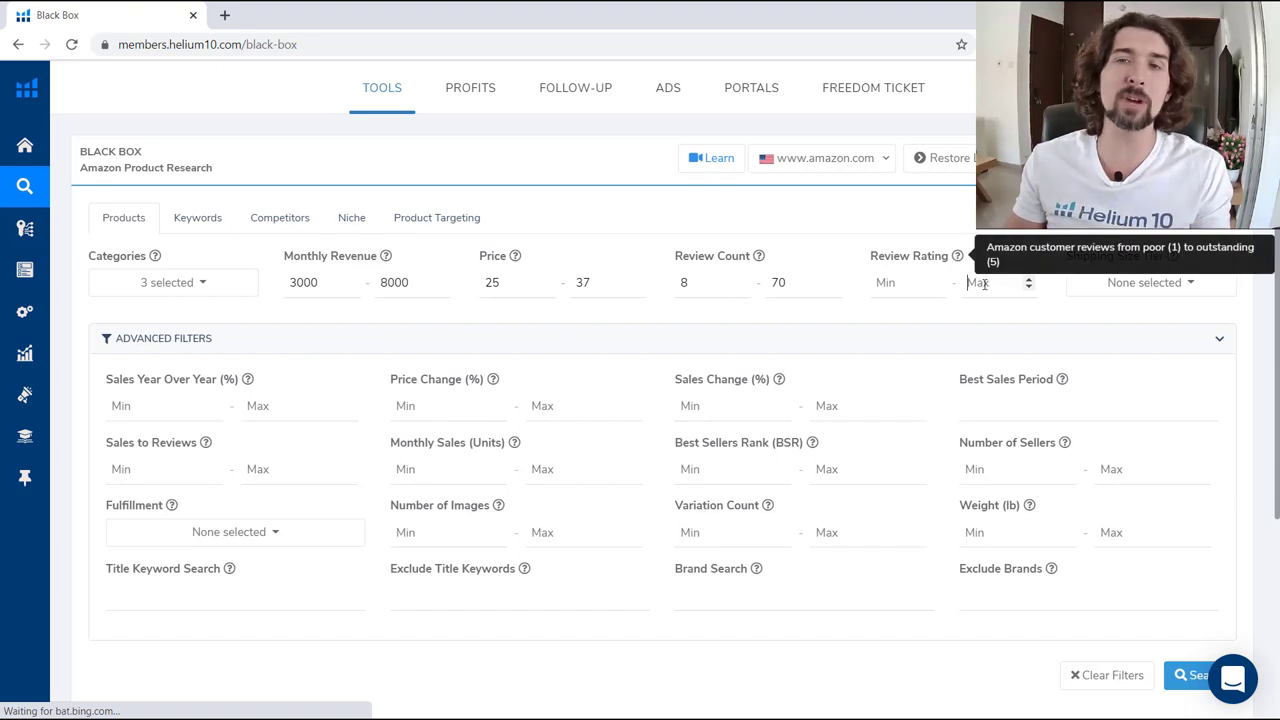
left_click(890, 285)
type("322")
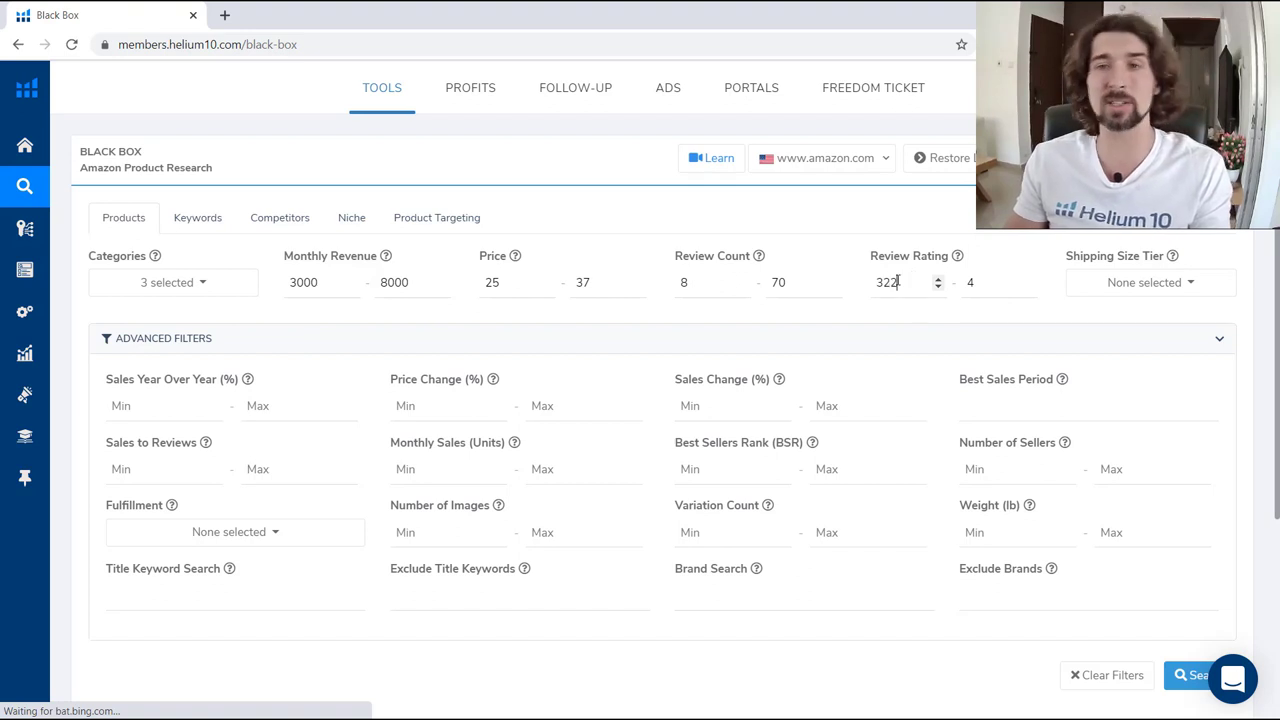
double_click(893, 283)
type("2")
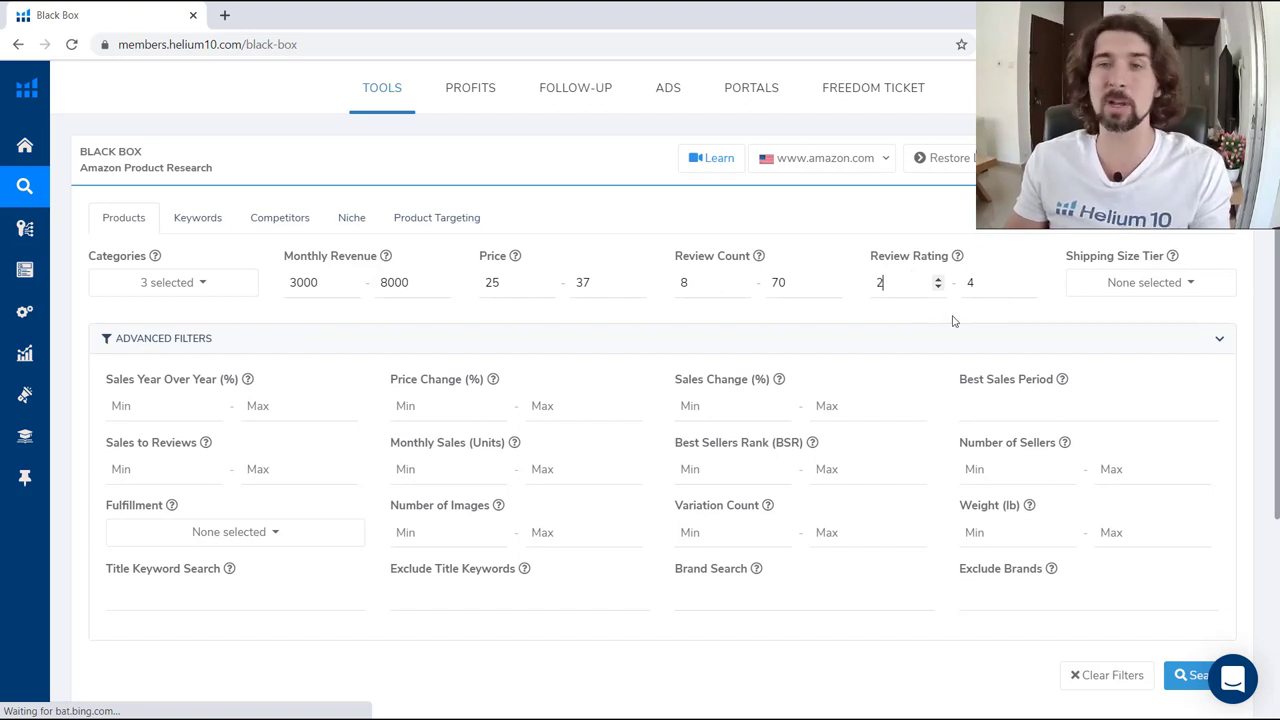
double_click(970, 282)
type("4")
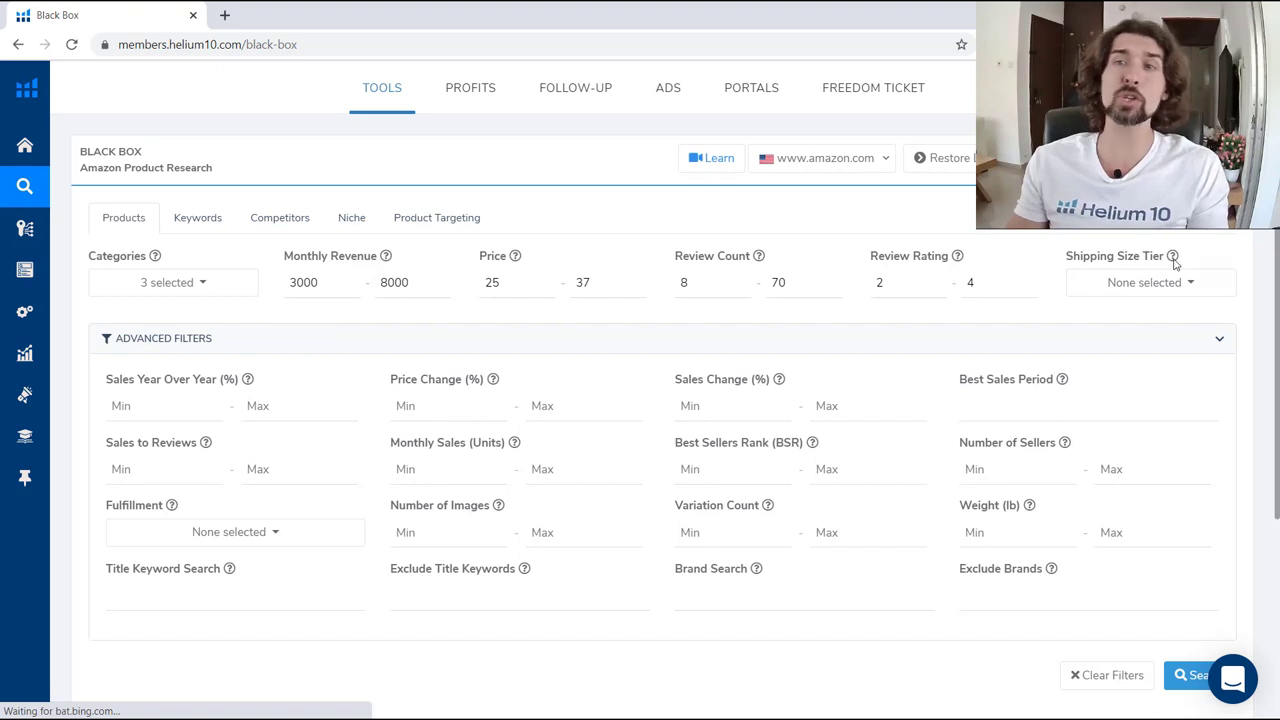
Restrict the shipping size tier filter to Large Standard-Size only
mouse_move(1175, 263)
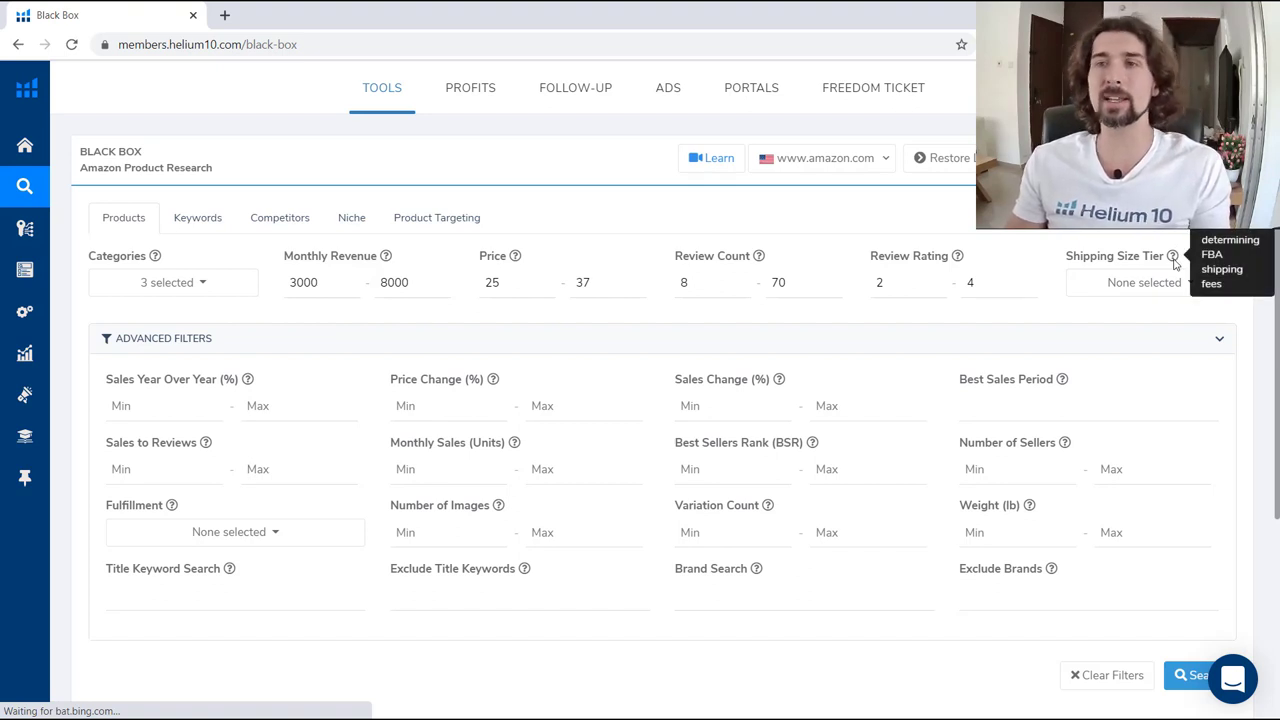
left_click(1150, 285)
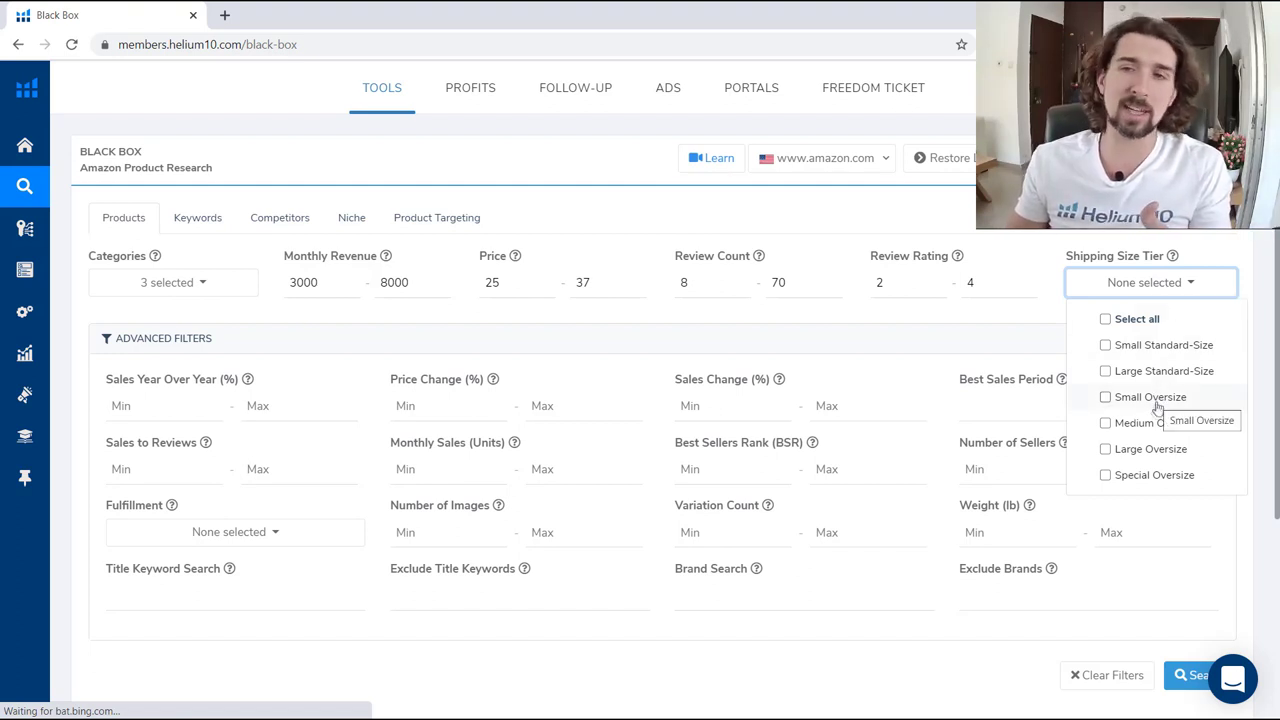
left_click(1168, 372)
left_click(1148, 350)
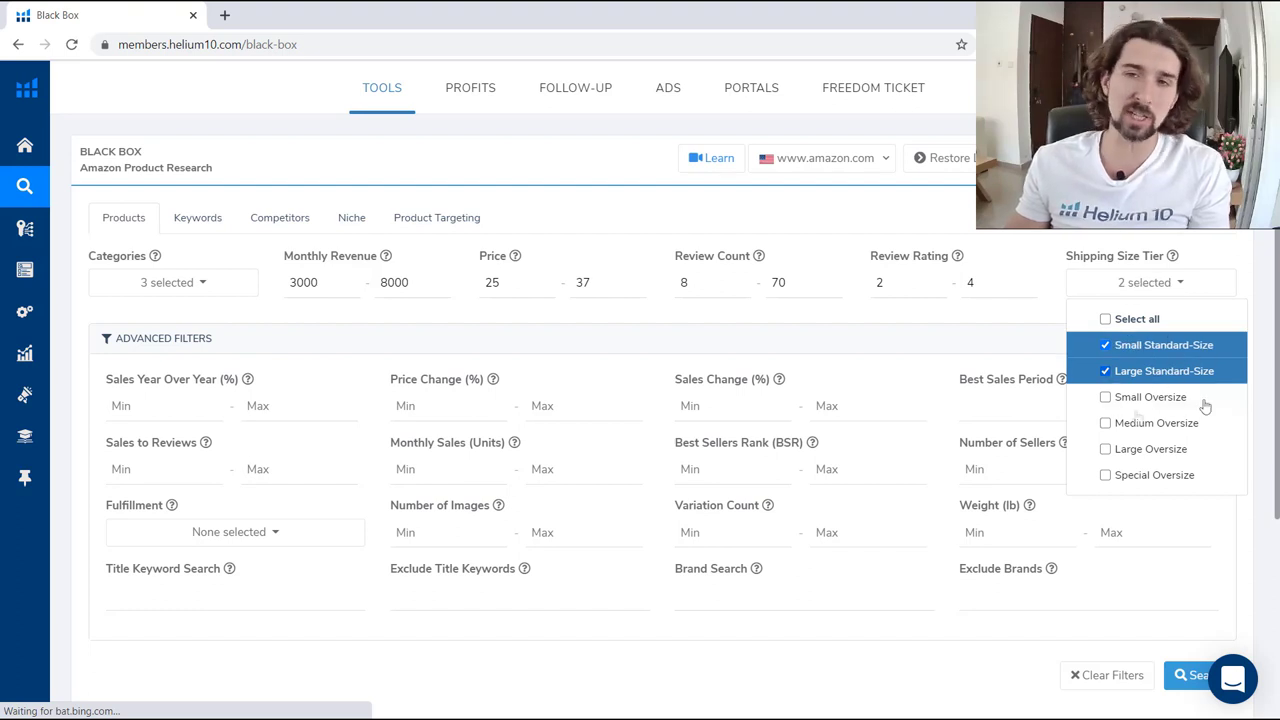
double_click(1176, 293)
left_click(1158, 345)
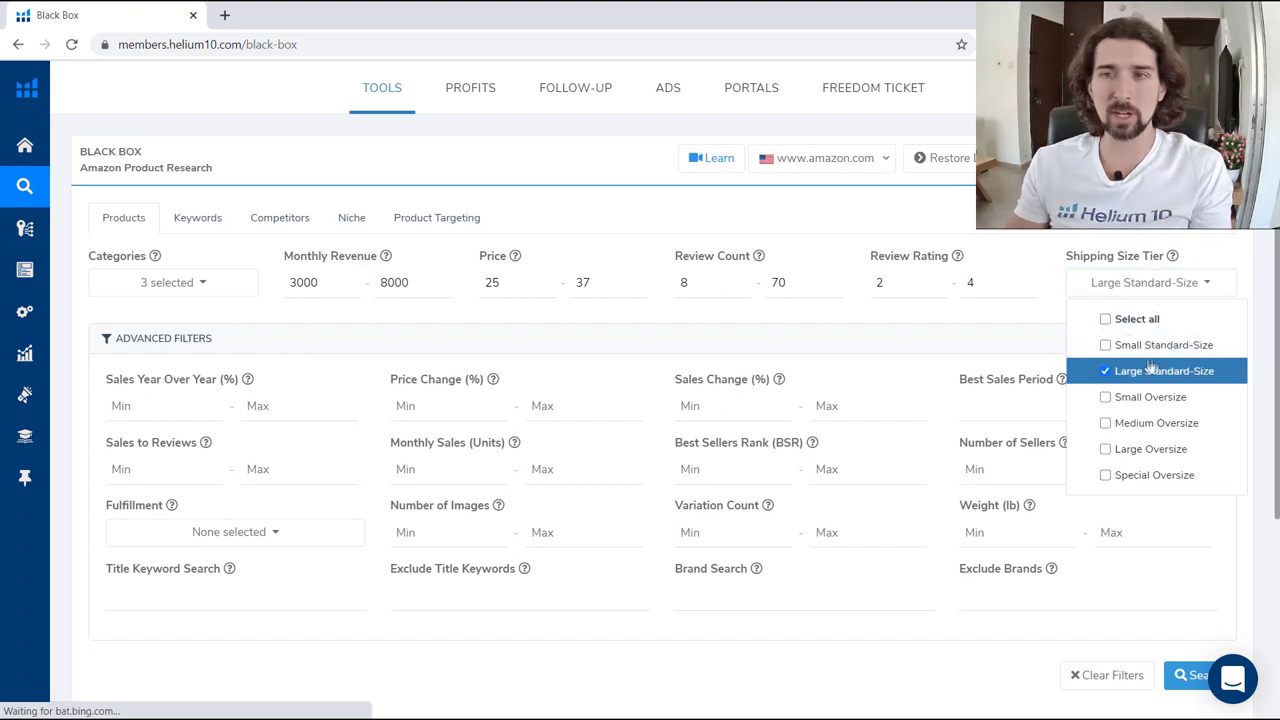
left_click(1261, 290)
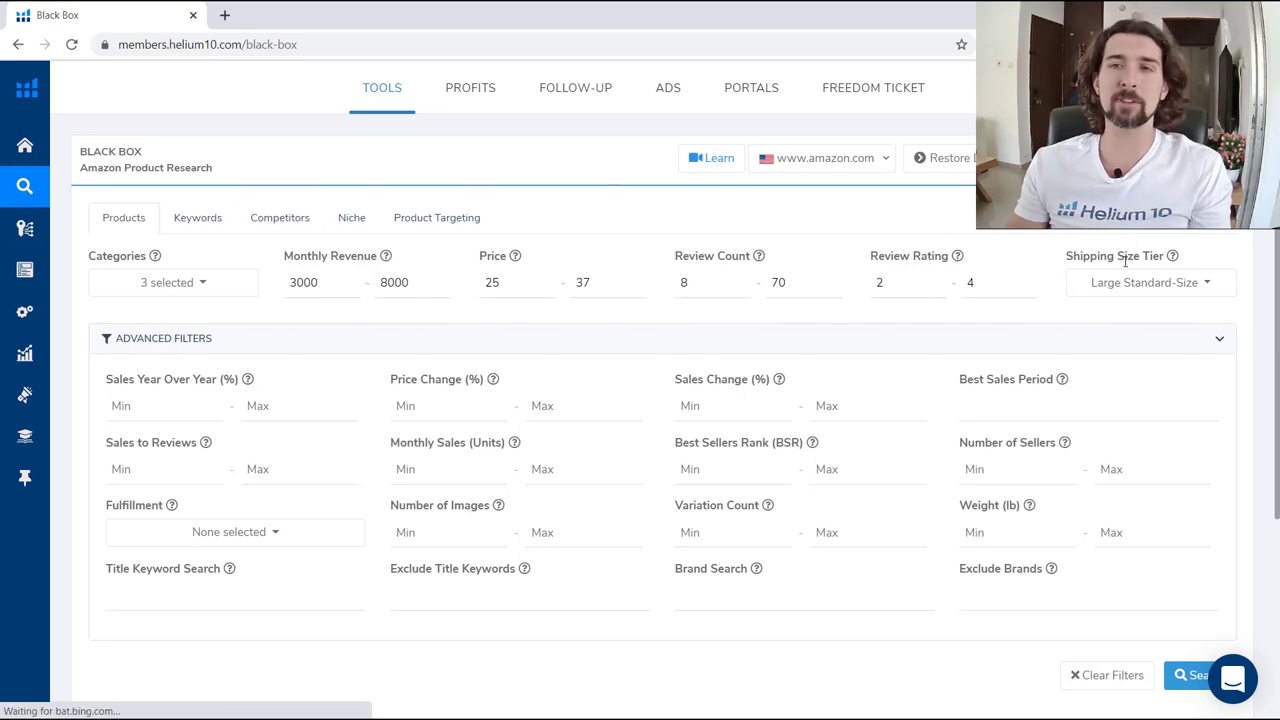
Run the product search with the current filters and skim the products found
scroll(1217, 449, "down", 2)
left_click(1201, 508)
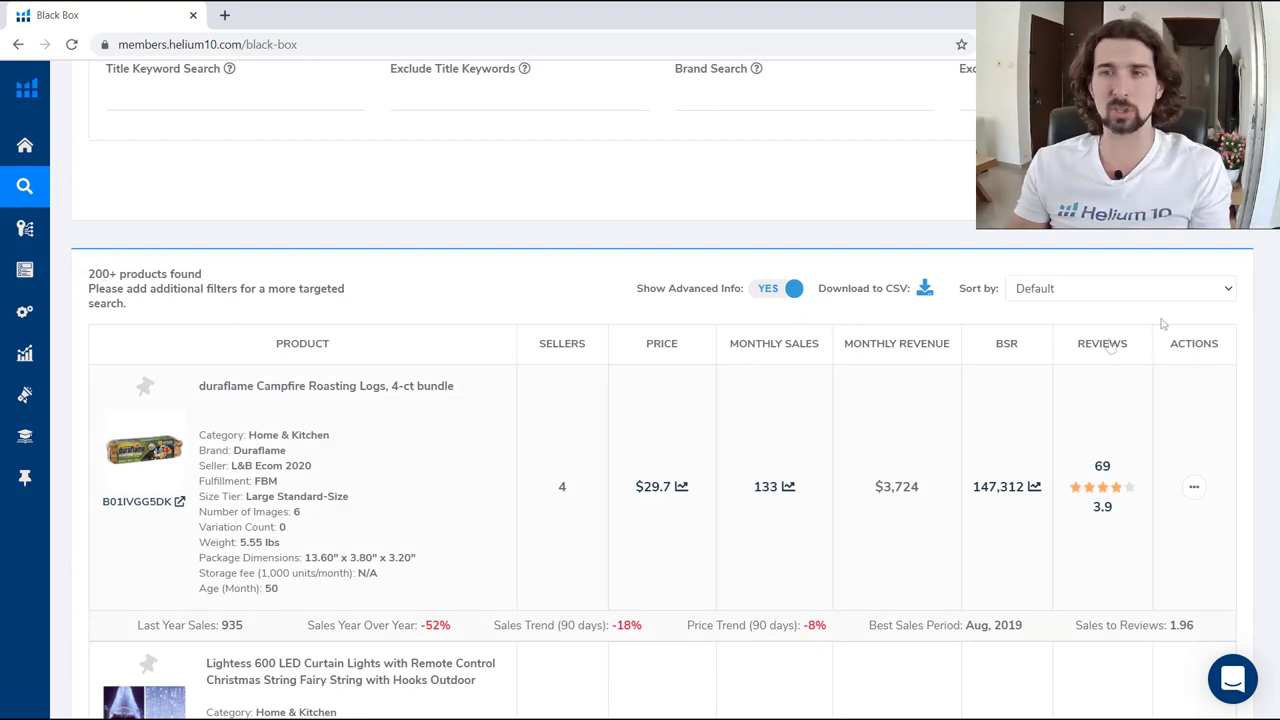
scroll(1157, 320, "up", 5)
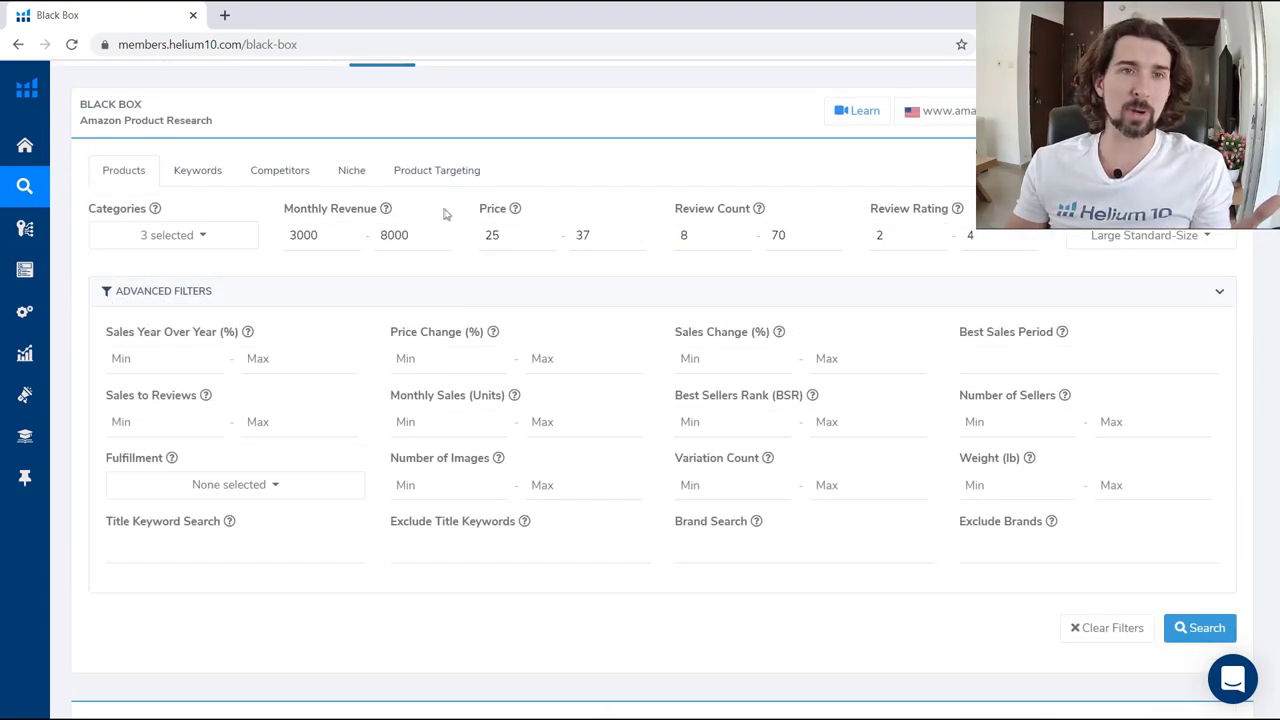
scroll(393, 273, "down", 4)
scroll(393, 273, "down", 3)
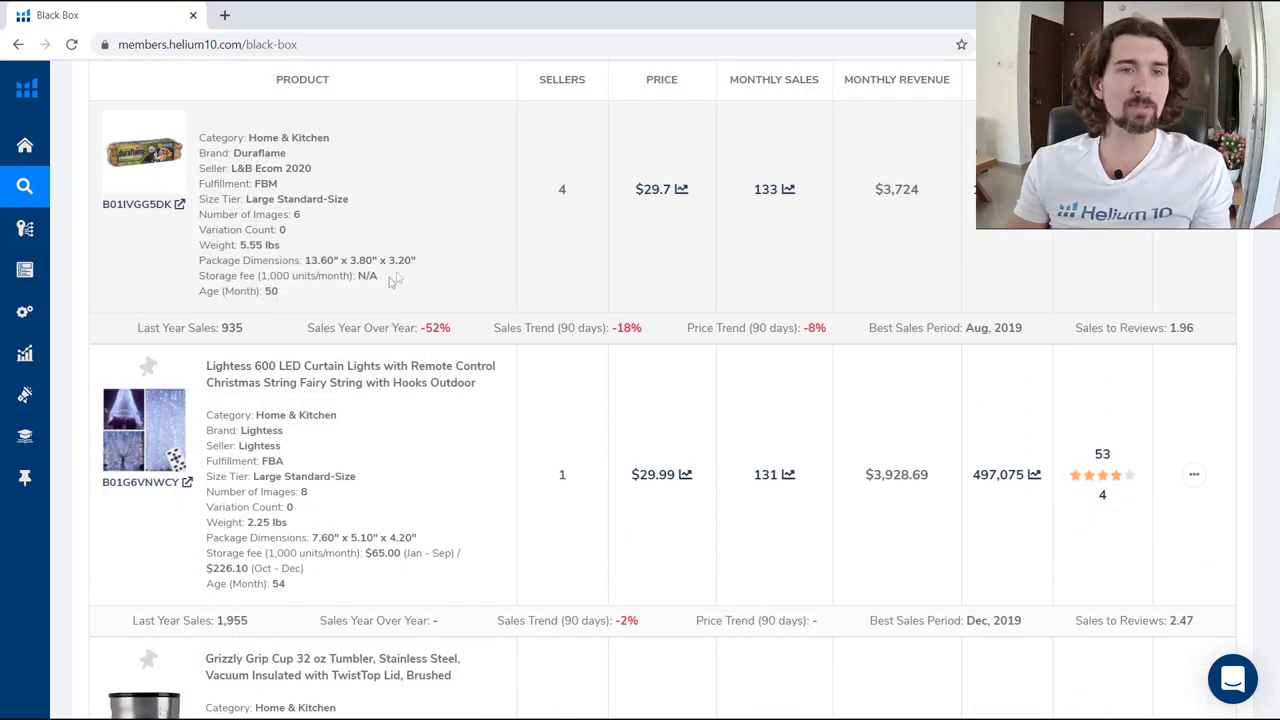
scroll(377, 480, "up", 2)
scroll(360, 480, "down", 3)
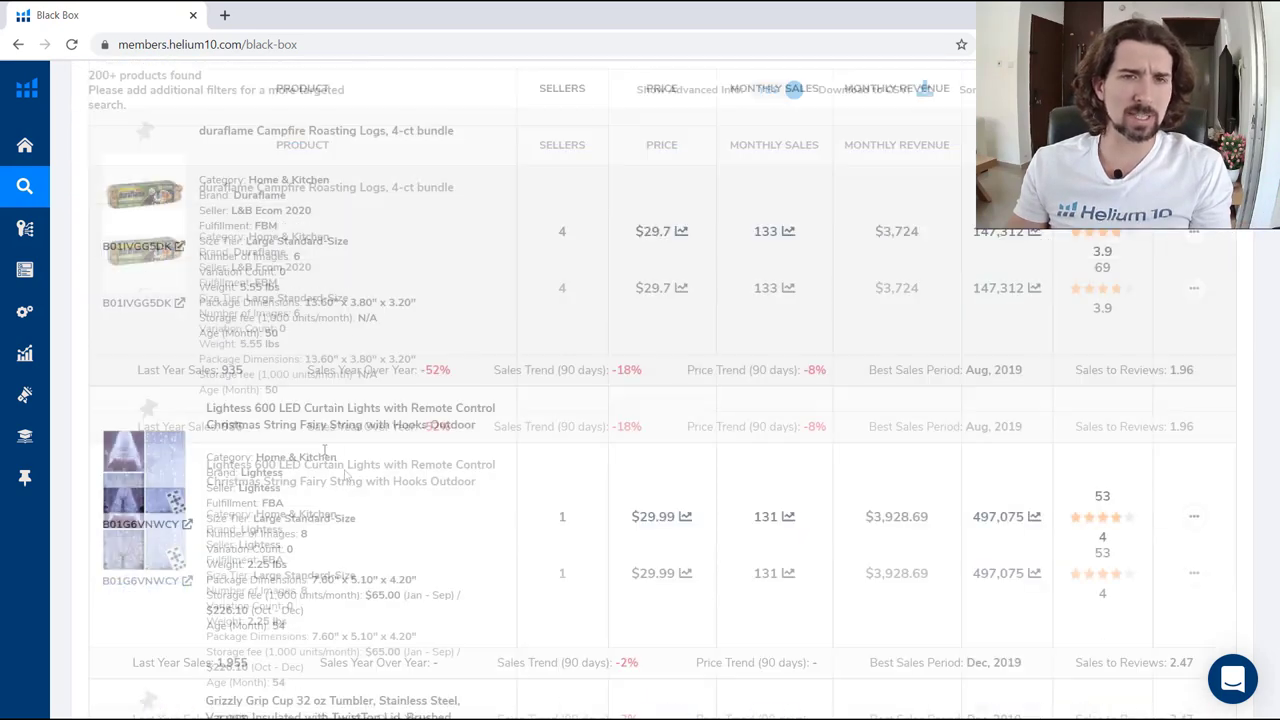
scroll(229, 300, "up", 10)
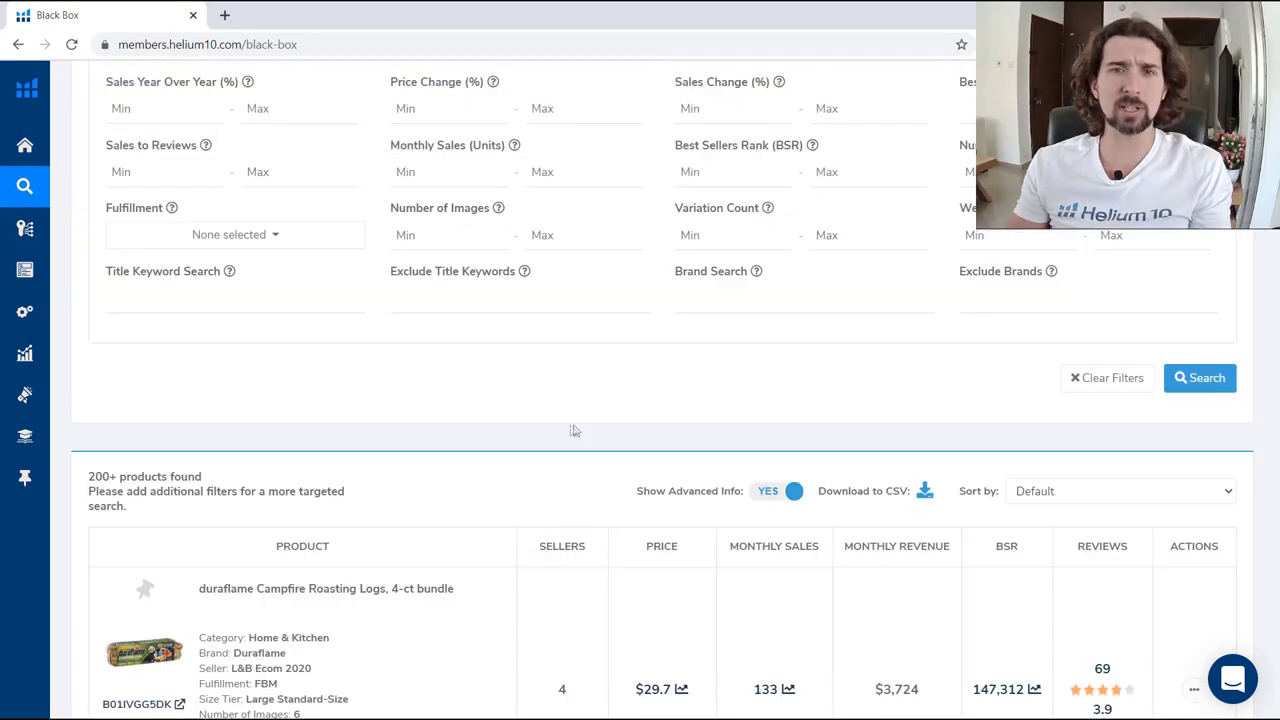
scroll(670, 462, "up", 2)
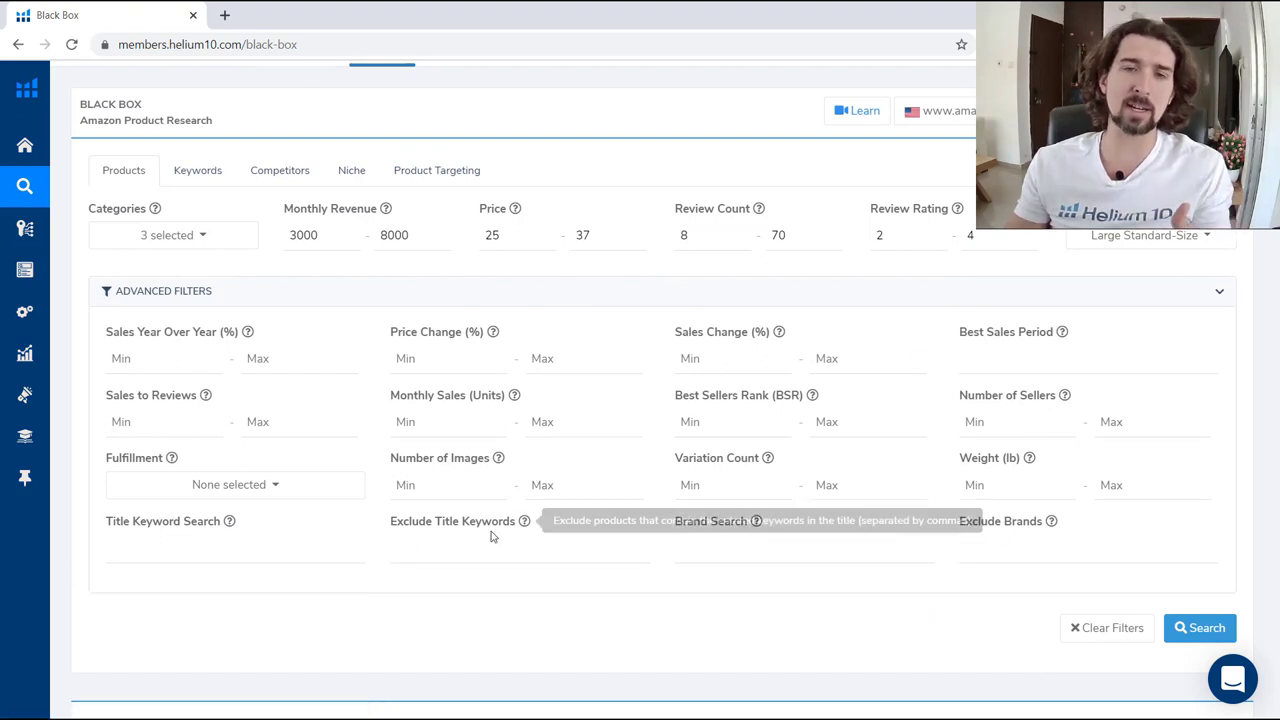
Exclude products with the title keywords "christmas, xmas" and run the search again
mouse_move(525, 522)
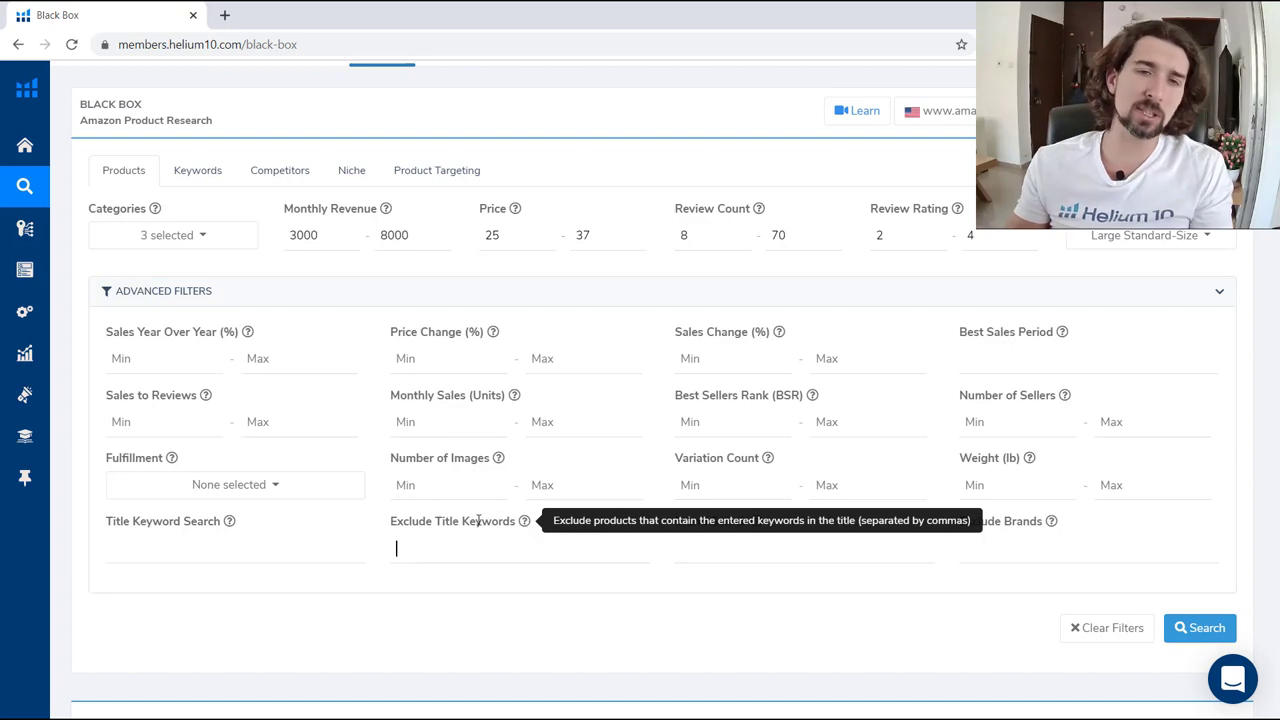
scroll(490, 535, "down", 3)
scroll(604, 470, "down", 8)
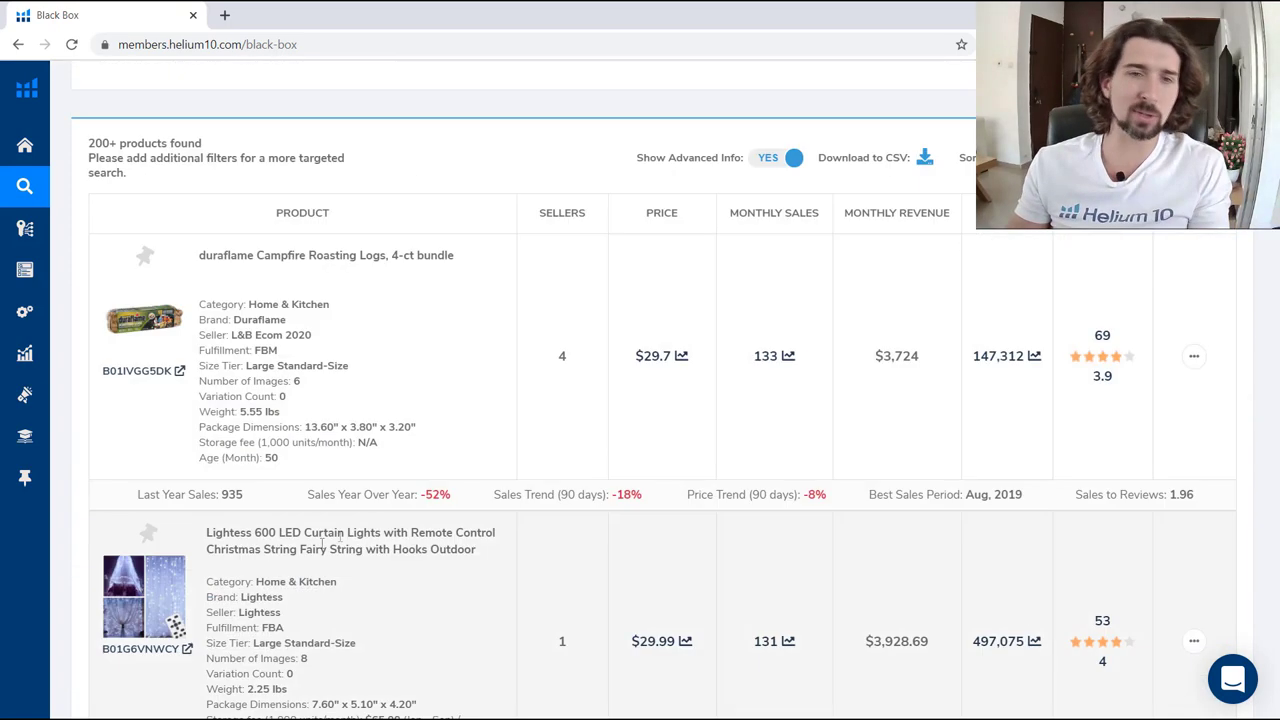
scroll(350, 490, "up", 10)
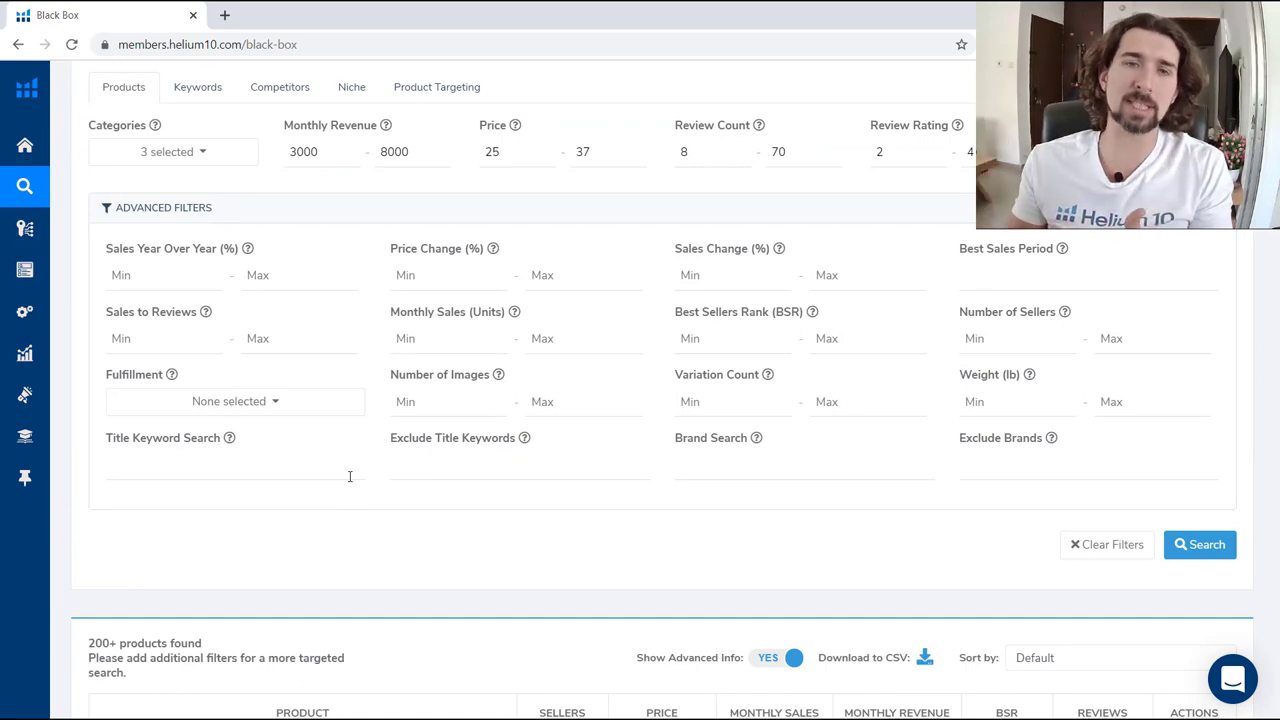
left_click(420, 472)
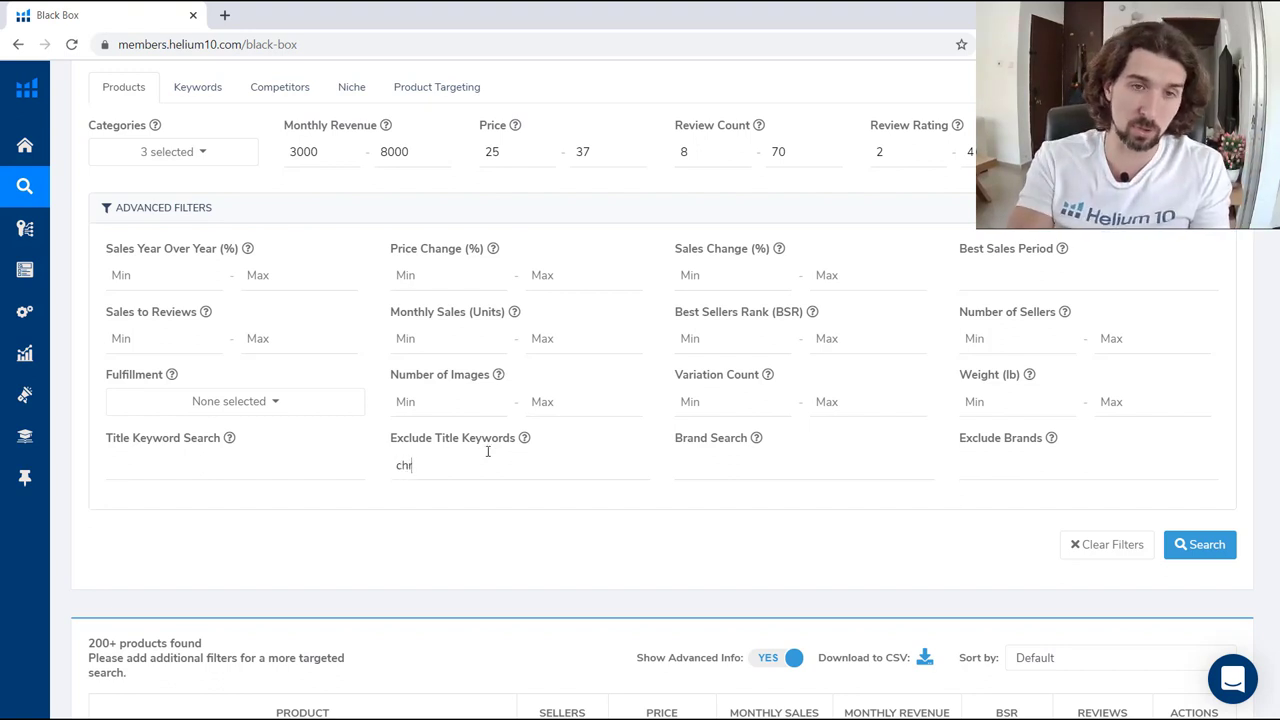
type("tmas, xmas")
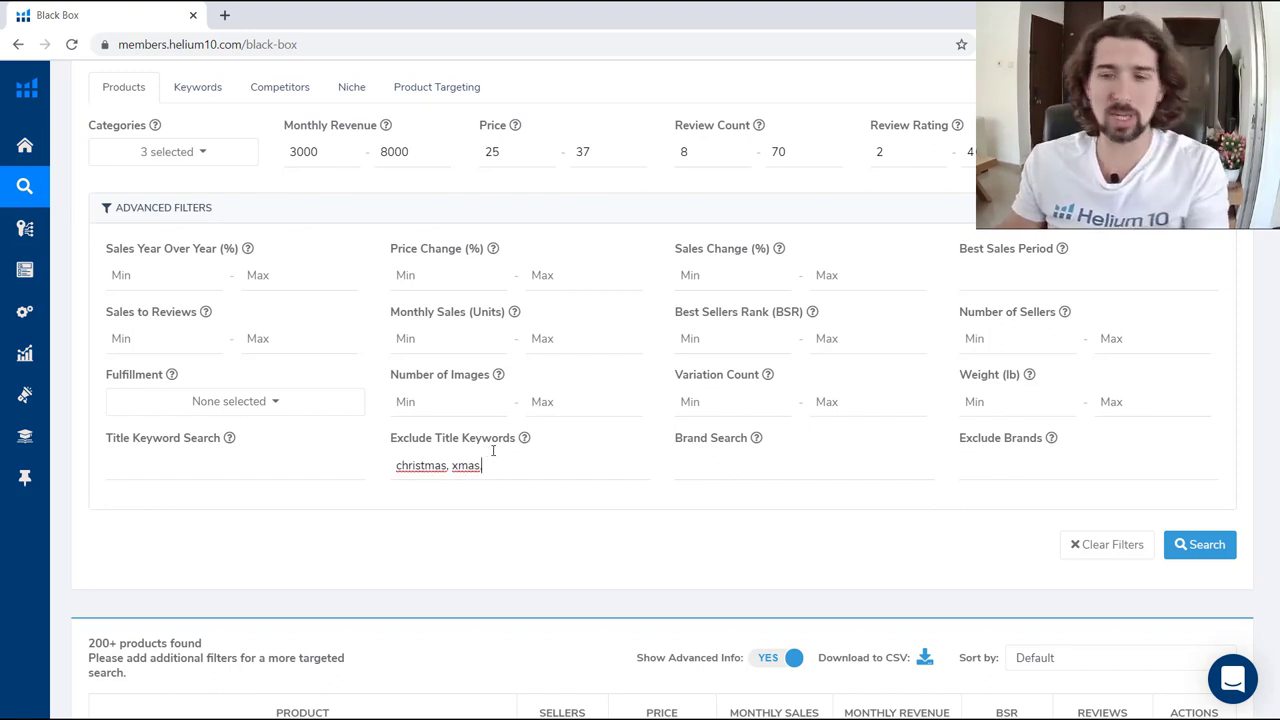
left_click(1175, 553)
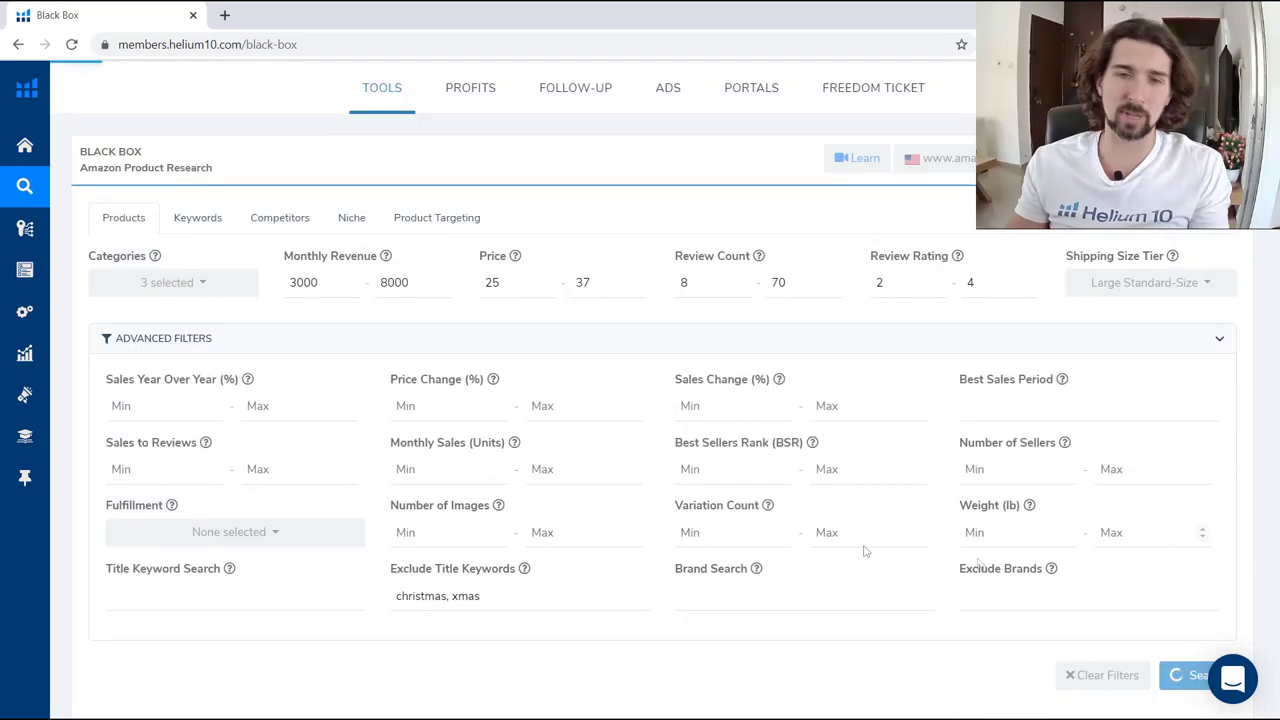
Examine the first products in the refreshed results and the actions offered for the duraflame Campfire Roasting Logs
scroll(469, 391, "down", 8)
scroll(467, 390, "down", 3)
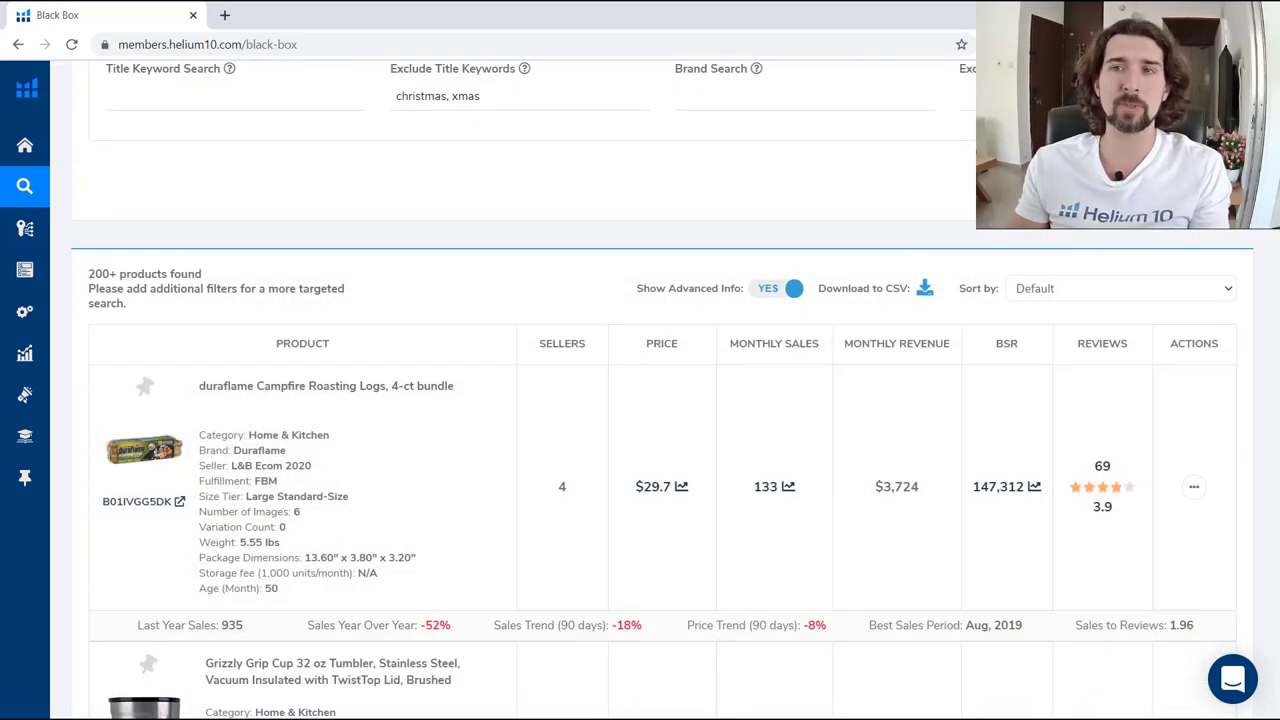
scroll(654, 390, "down", 3)
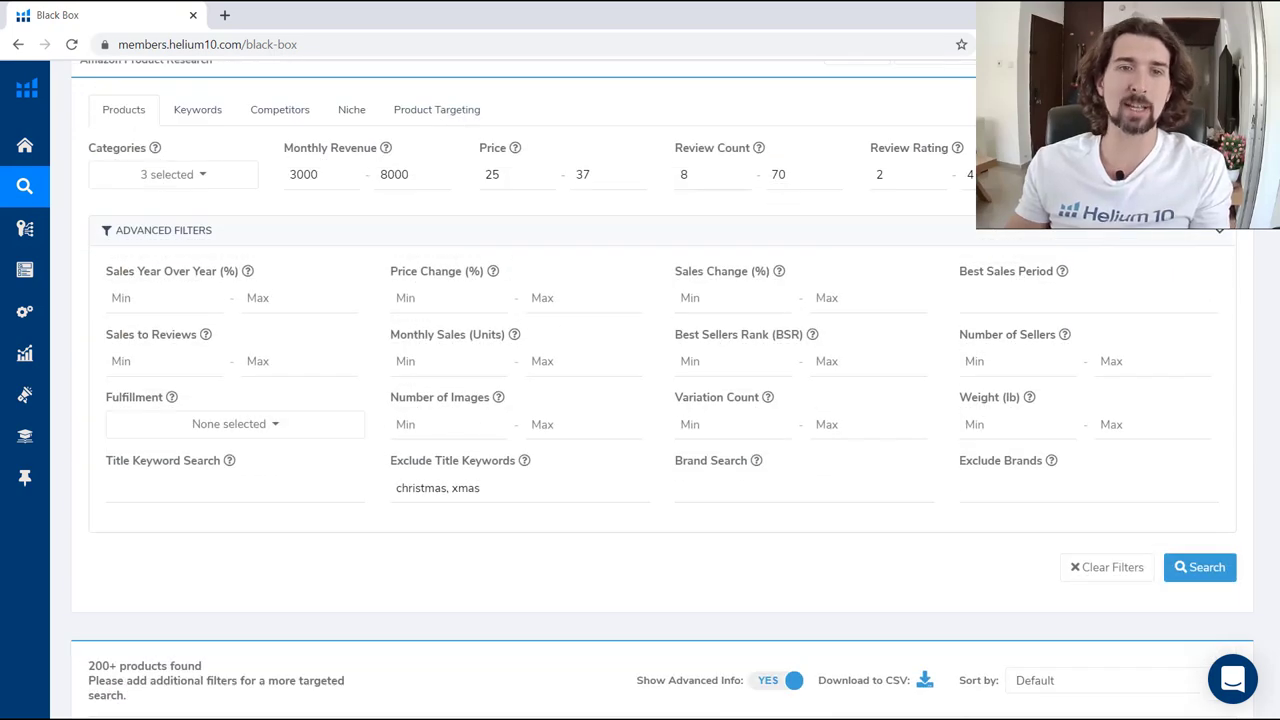
scroll(654, 390, "down", 6)
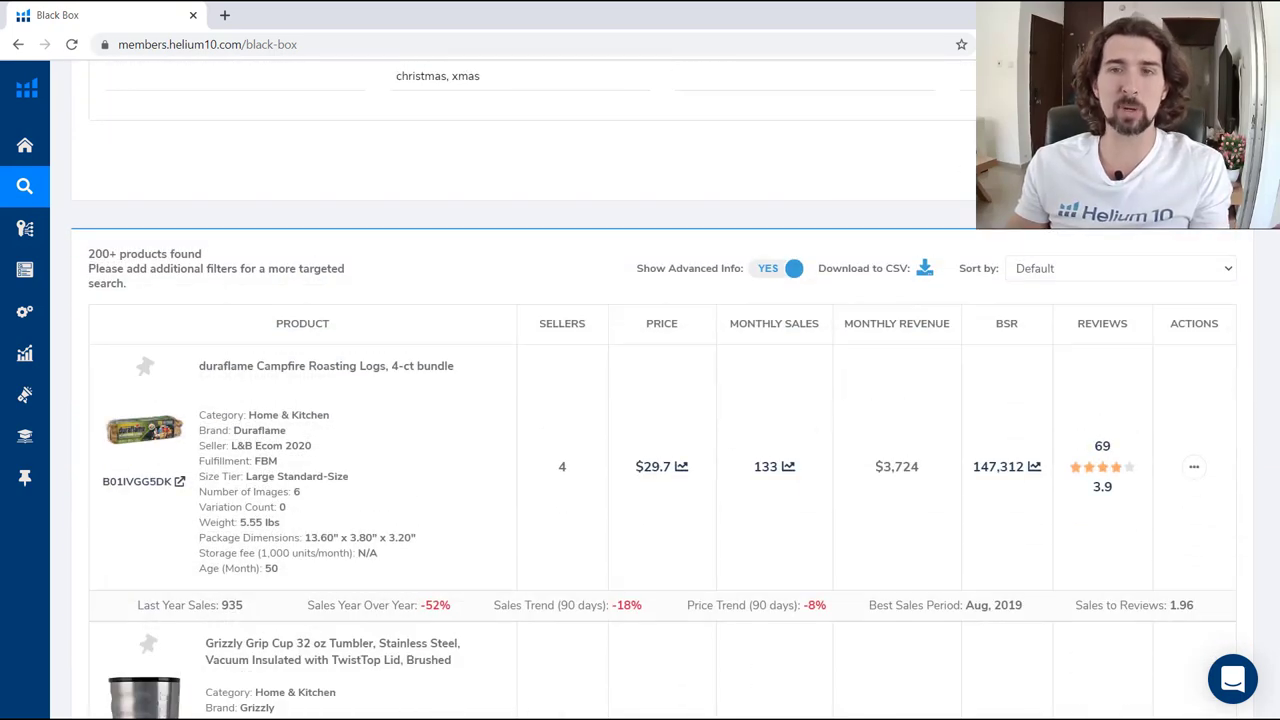
scroll(397, 390, "down", 2)
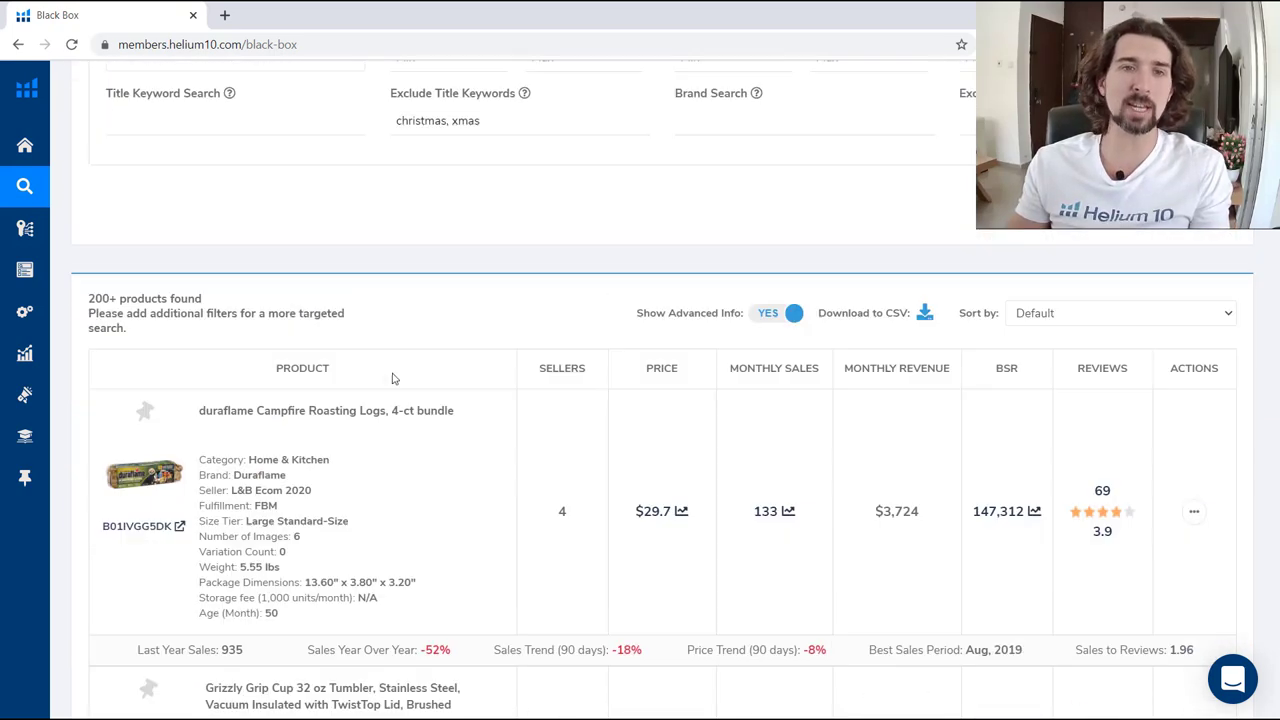
scroll(394, 377, "down", 2)
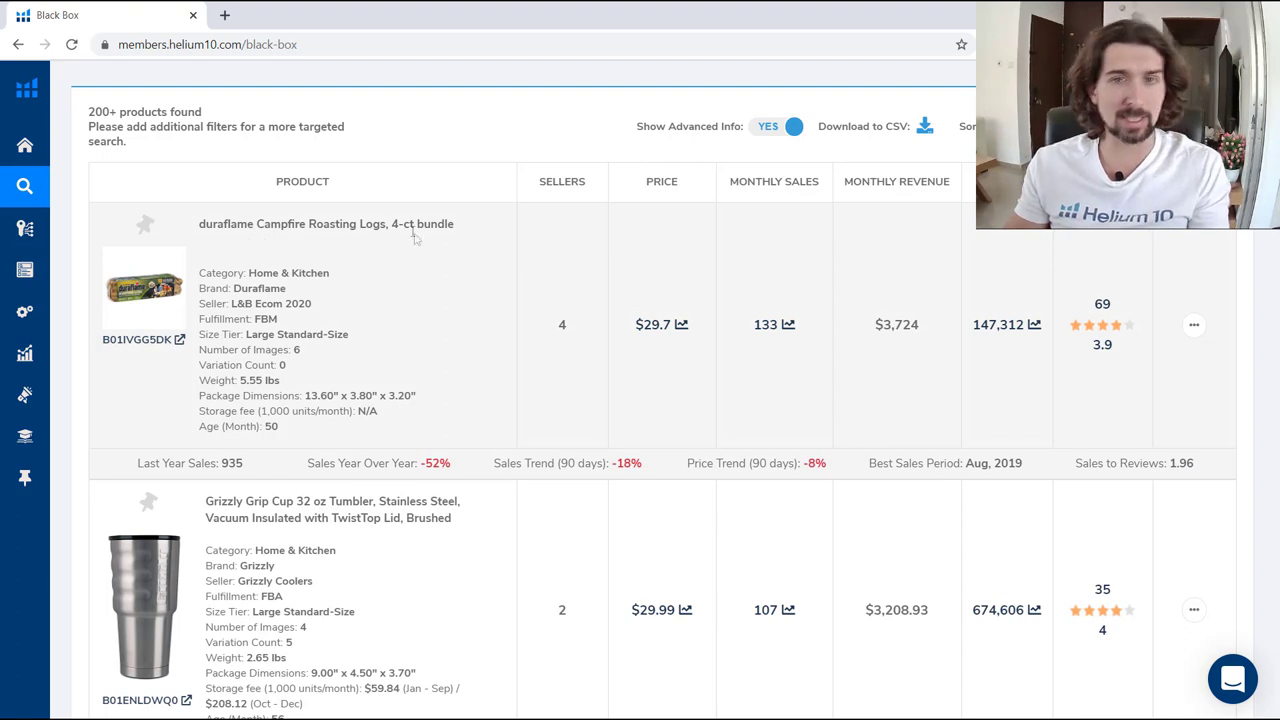
scroll(591, 337, "up", 3)
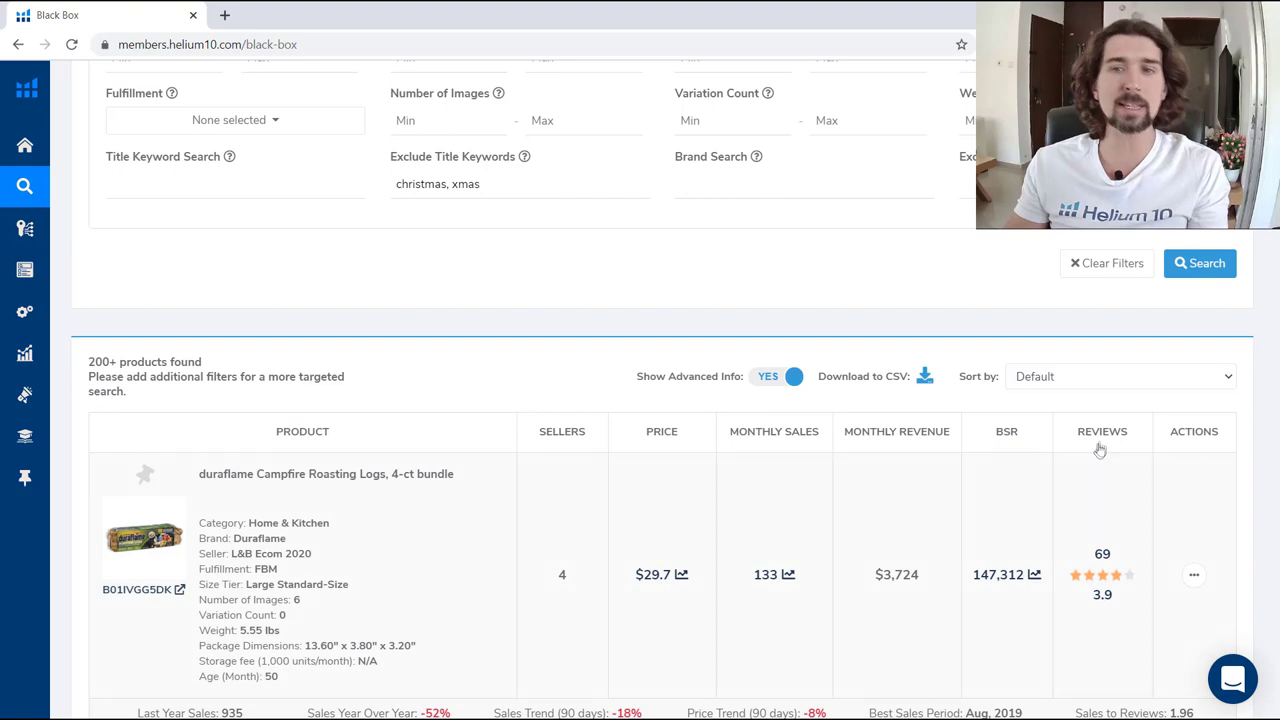
left_click(1193, 575)
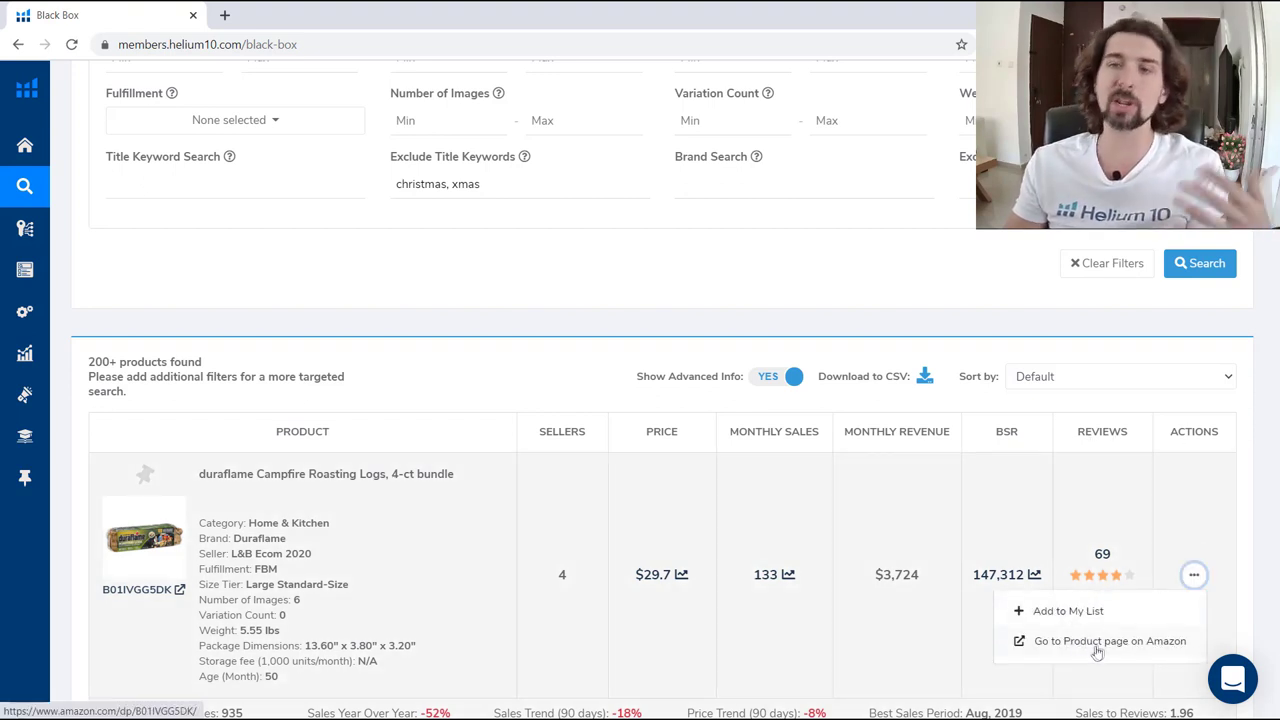
left_click(1244, 526)
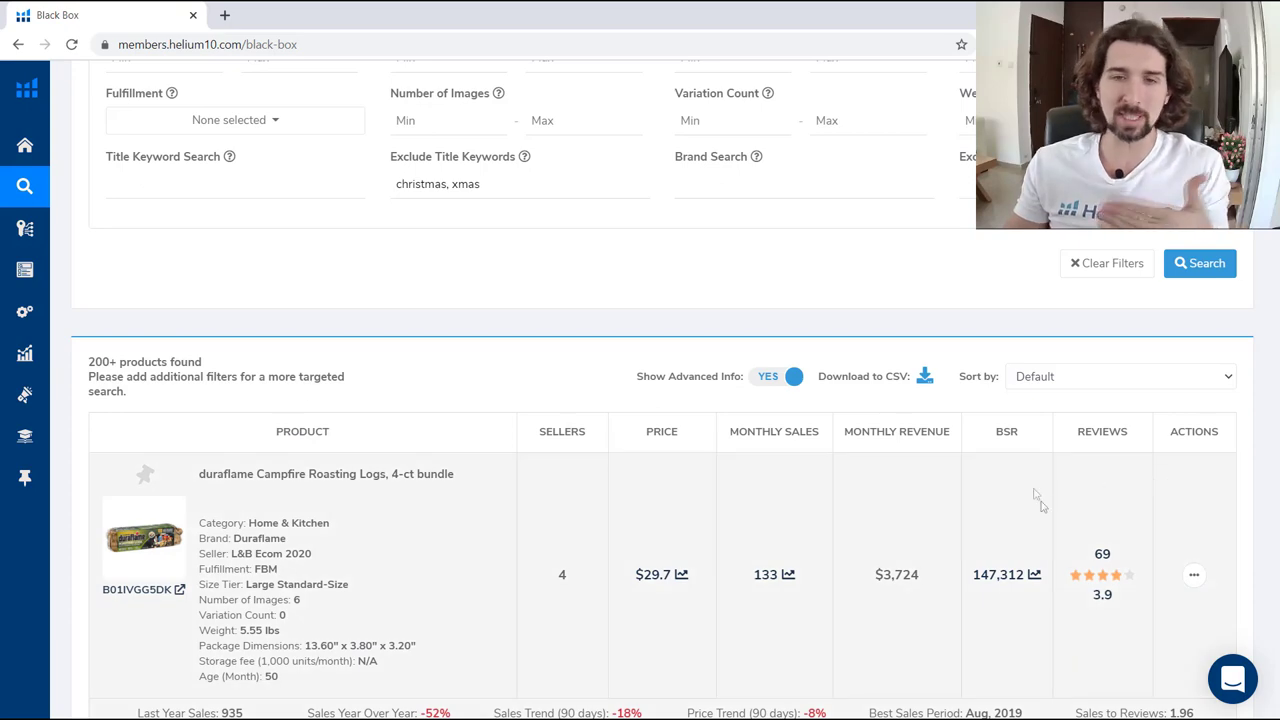
Skim products further down the results list and compare them against the search filters
scroll(1034, 491, "down", 5)
left_click_drag(1277, 258, 1271, 420)
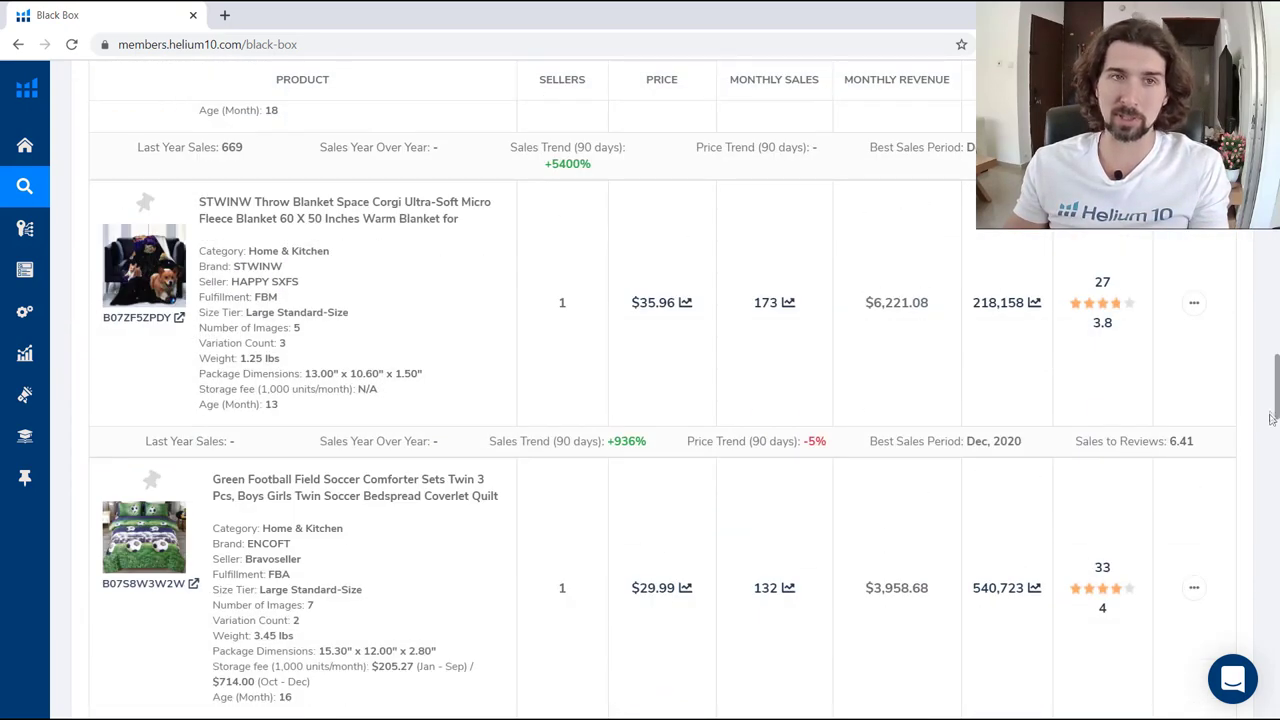
scroll(1271, 420, "up", 15)
scroll(905, 115, "down", 1)
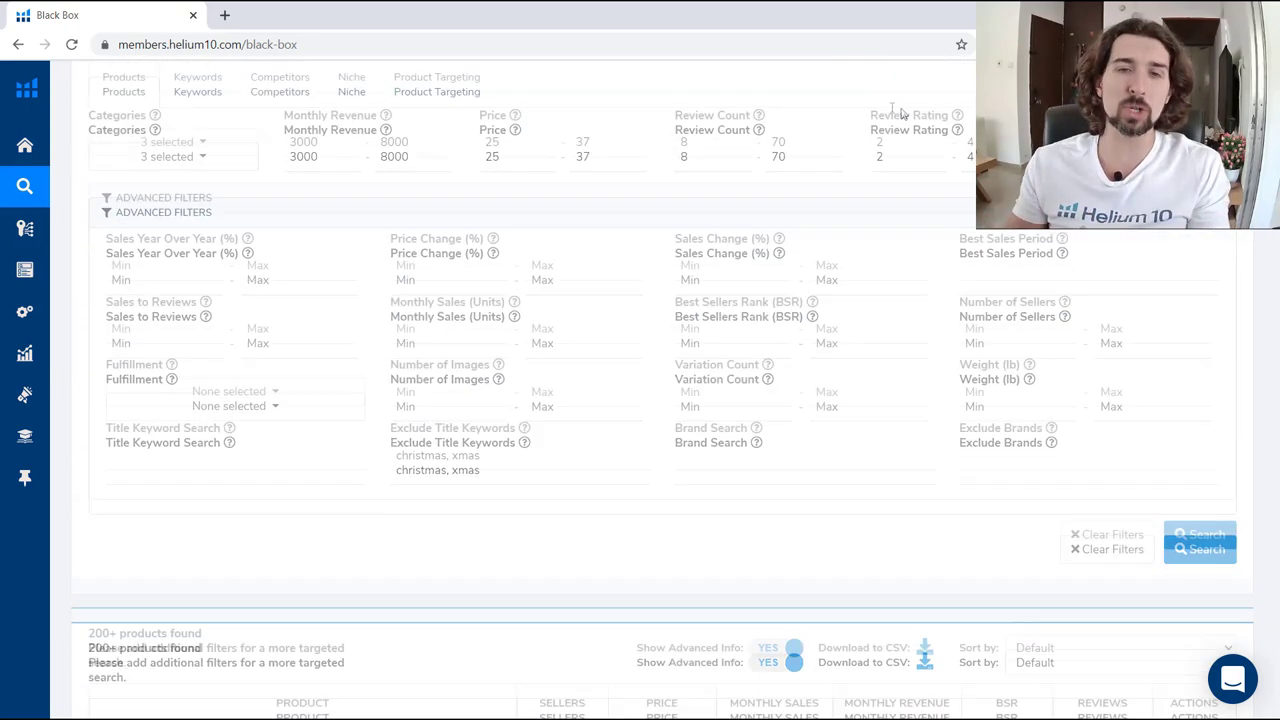
scroll(710, 151, "down", 10)
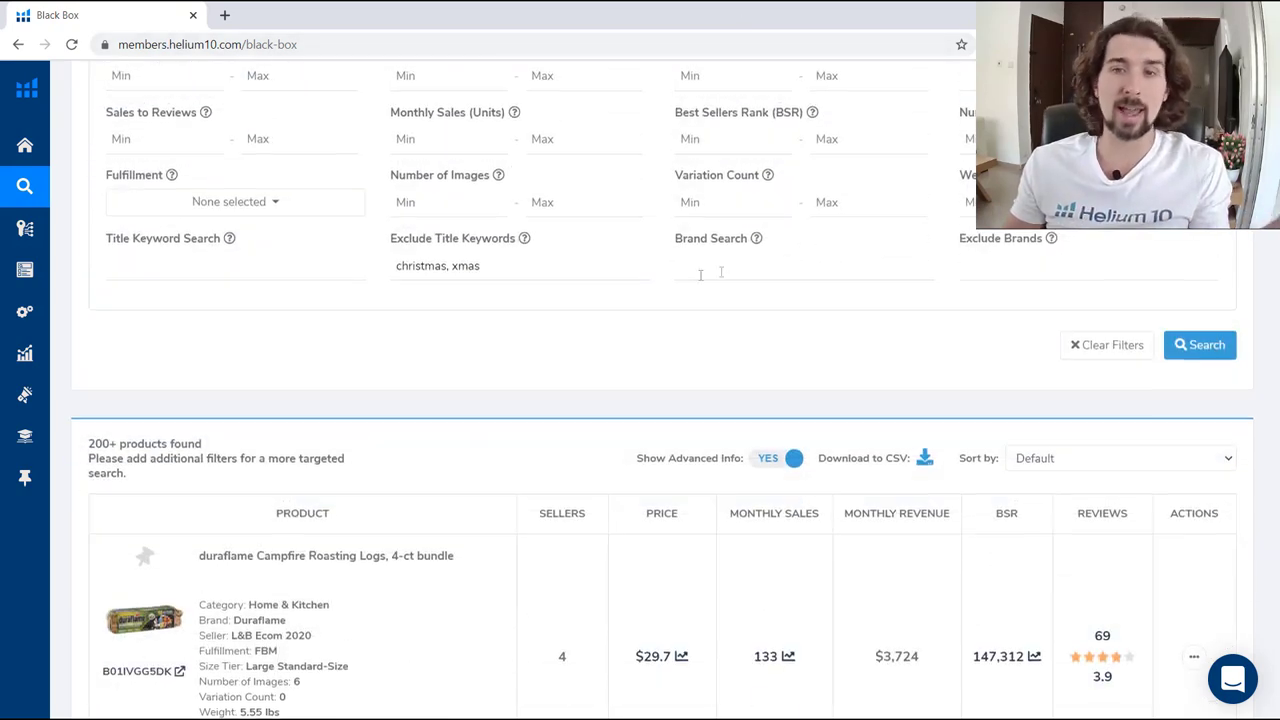
left_click_drag(1276, 262, 1266, 371)
scroll(1266, 375, "down", 3)
scroll(624, 285, "up", 20)
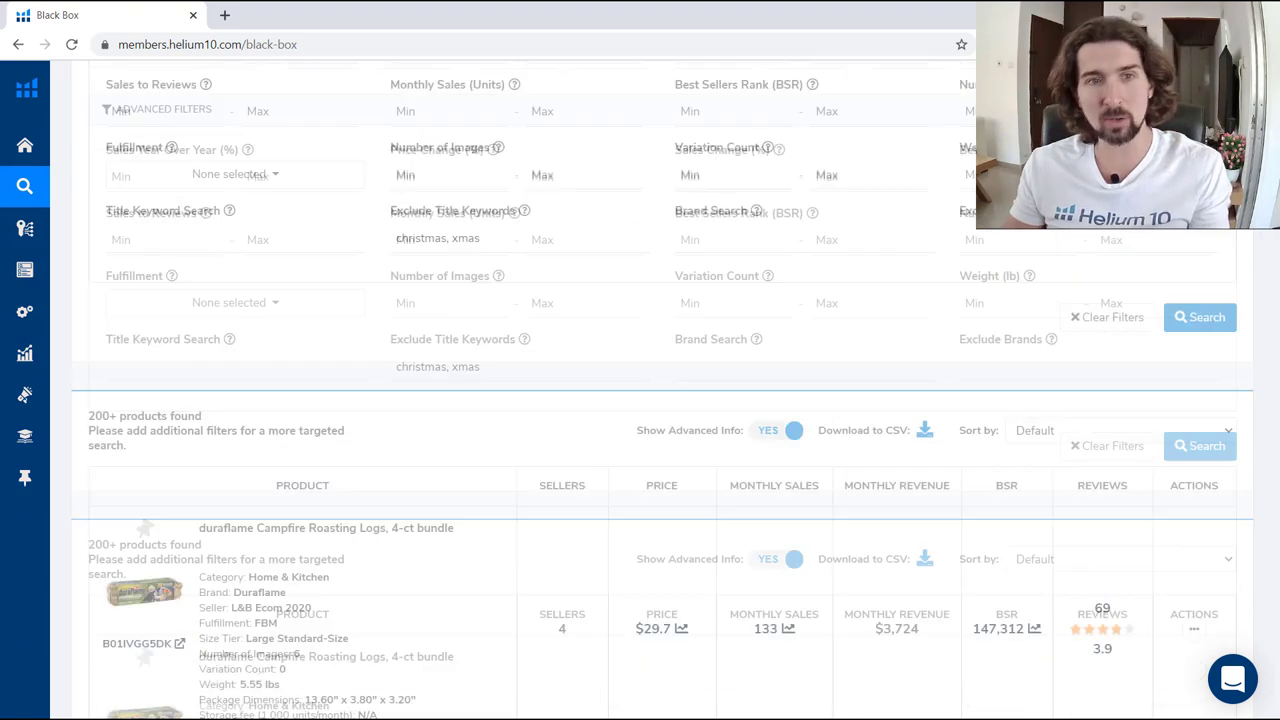
Set the minimum Sales Year Over Year to 10% and run the product search
scroll(624, 285, "down", 1)
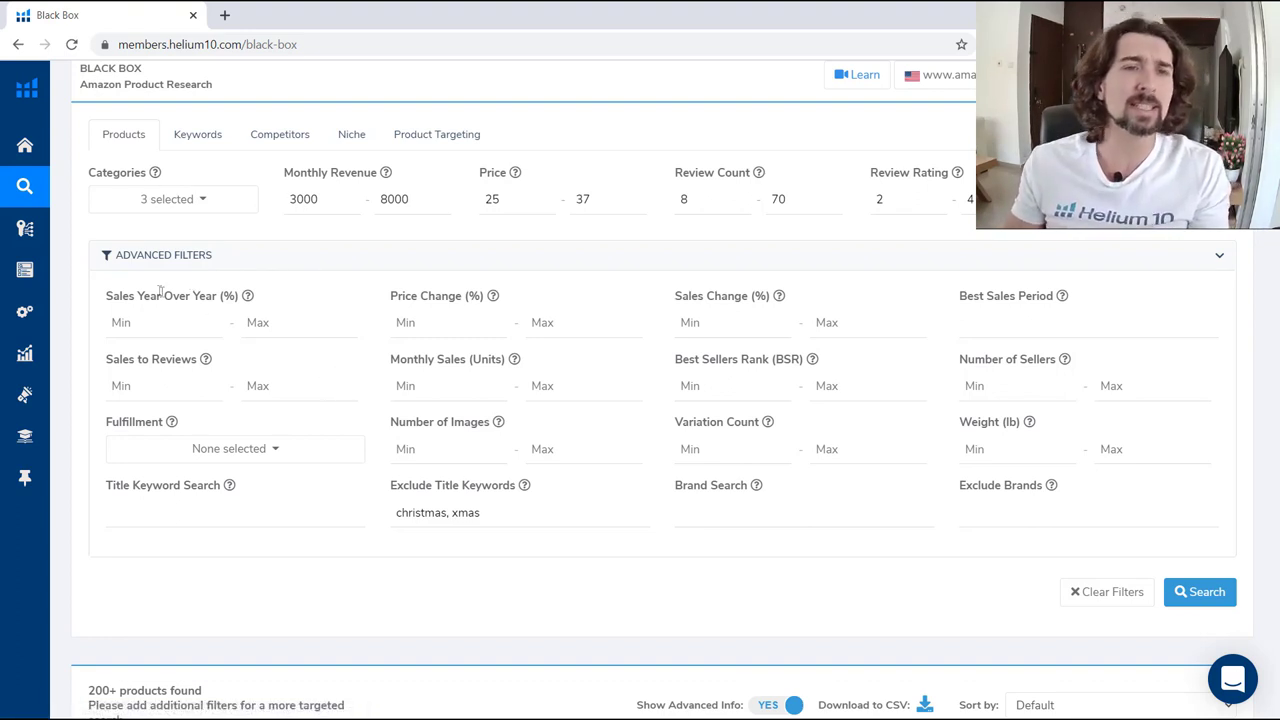
mouse_move(249, 304)
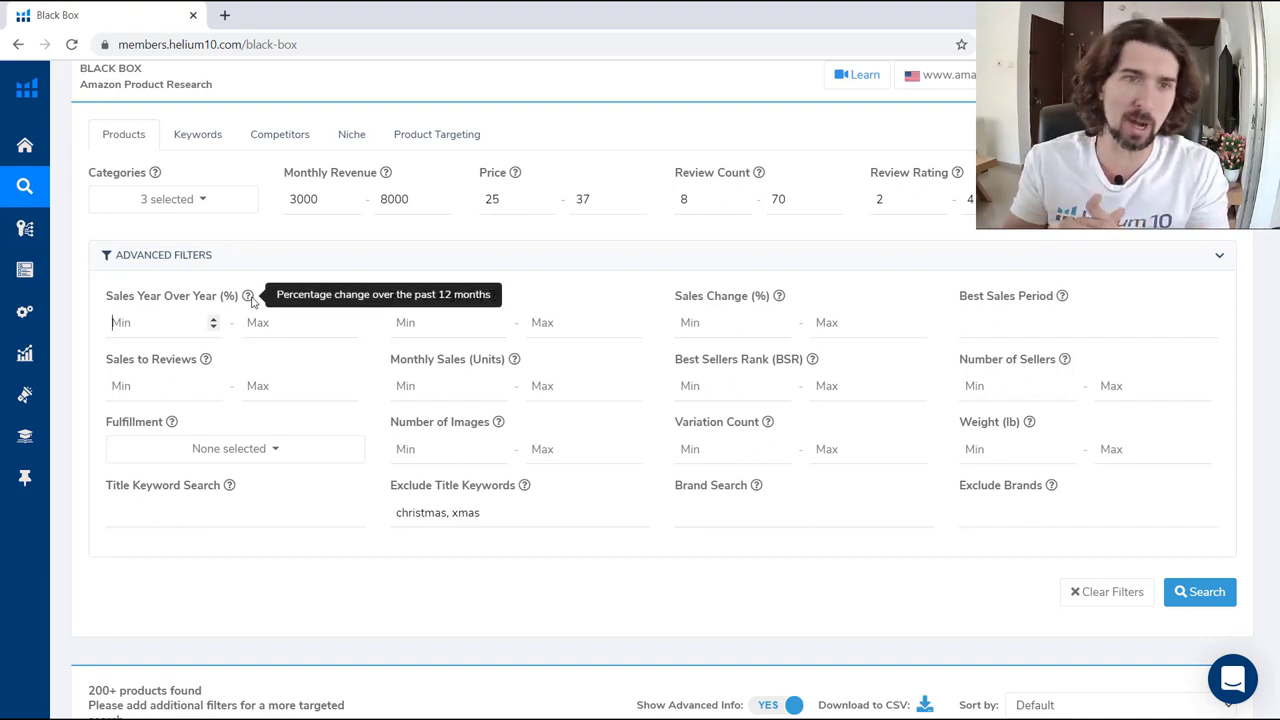
type("10")
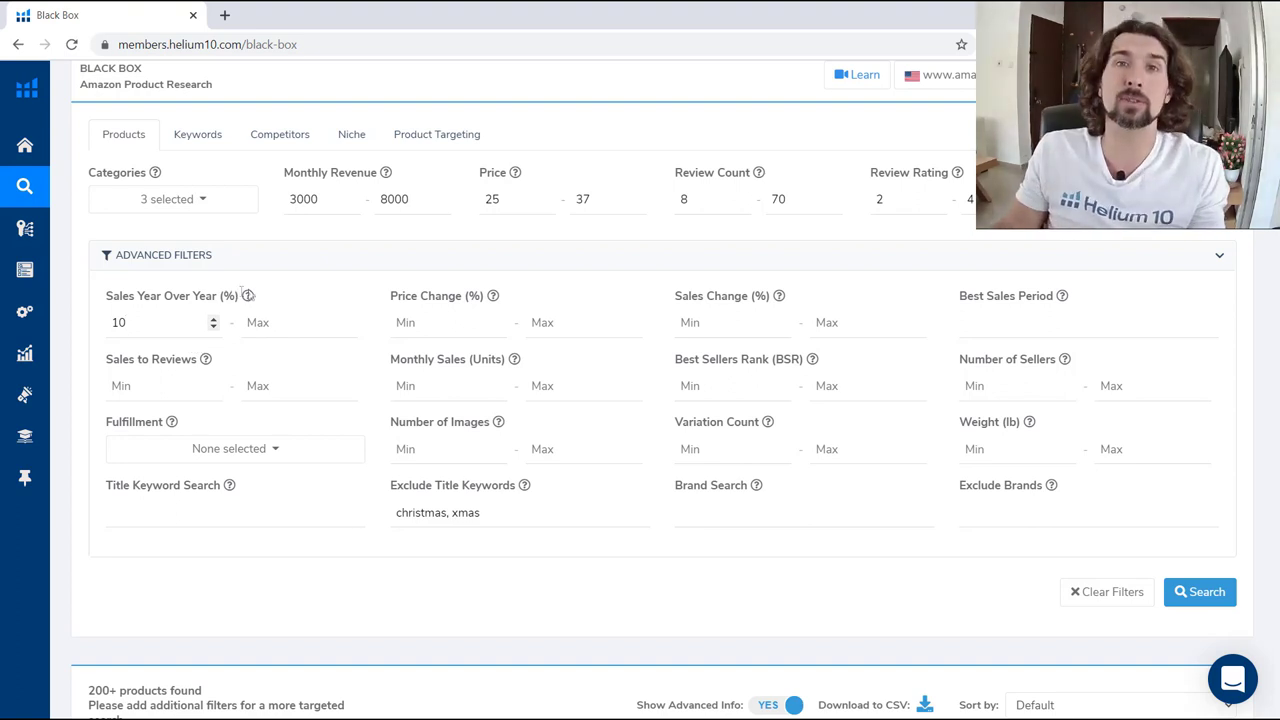
scroll(700, 420, "down", 1)
left_click(1234, 510)
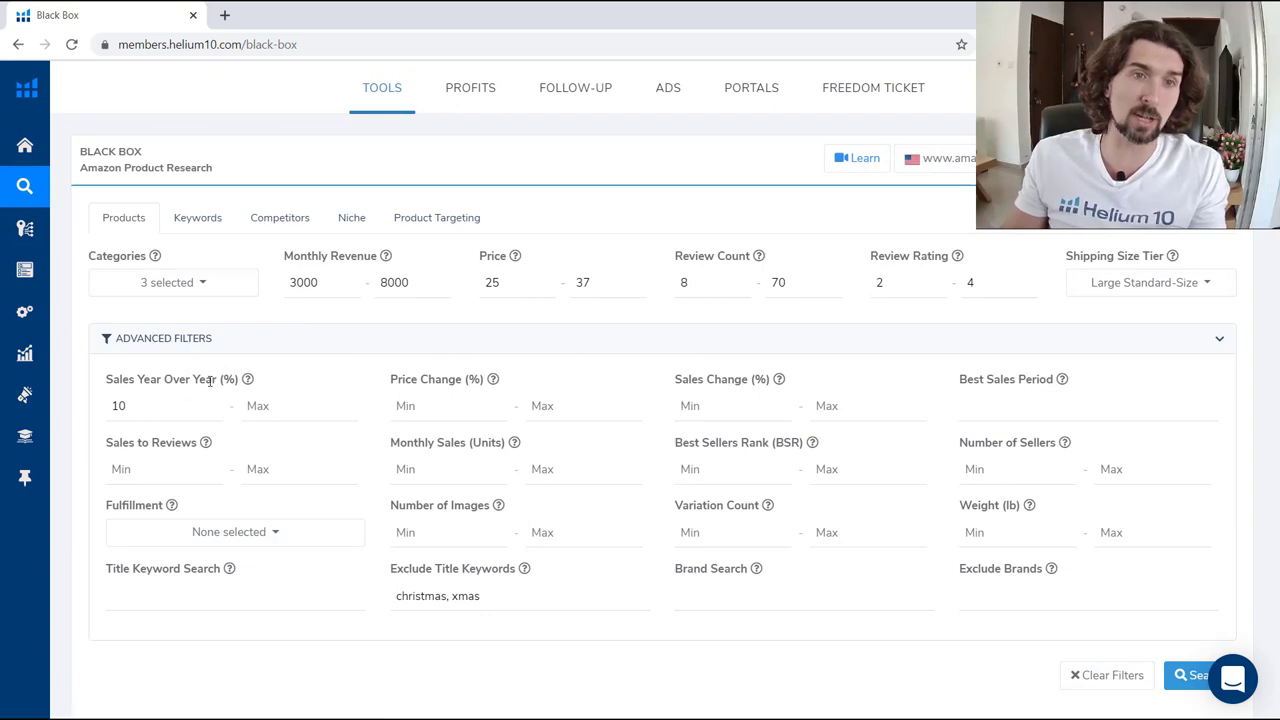
Examine the first products in the refreshed results, focusing on their Sales Year Over Year figures
scroll(210, 355, "down", 4)
scroll(245, 280, "up", 2)
mouse_move(250, 217)
scroll(250, 217, "down", 2)
scroll(249, 277, "up", 2)
scroll(249, 277, "down", 1)
scroll(1161, 421, "down", 3)
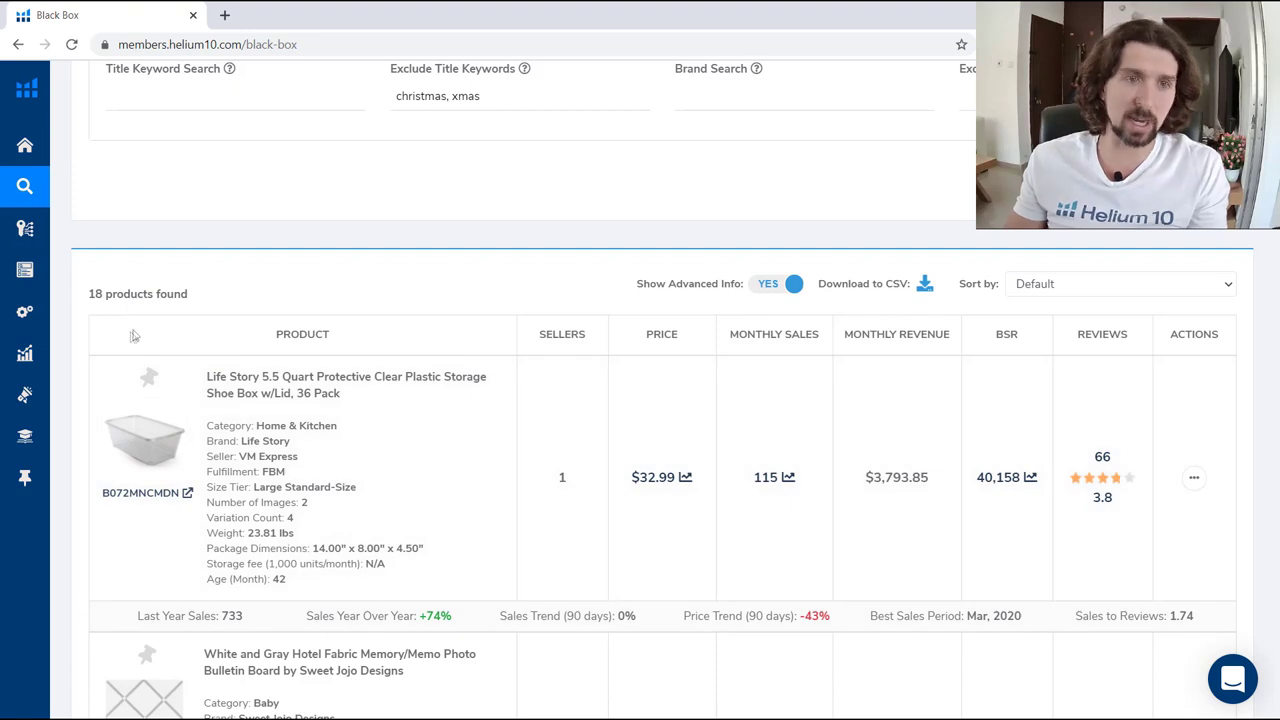
scroll(167, 298, "down", 3)
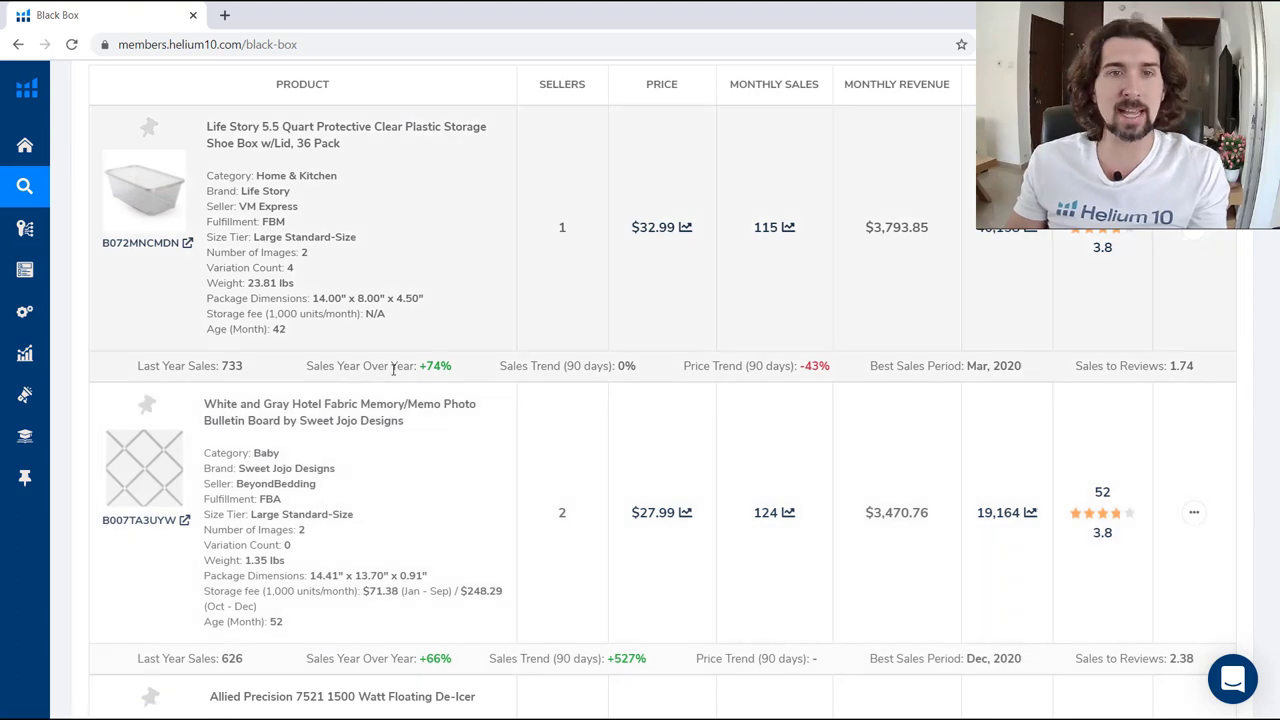
scroll(393, 368, "down", 1)
scroll(420, 420, "up", 2)
mouse_move(318, 442)
left_mouse_down()
mouse_move(455, 450)
mouse_move(302, 453)
left_mouse_up()
left_click(324, 443)
scroll(1252, 260, "up", 6)
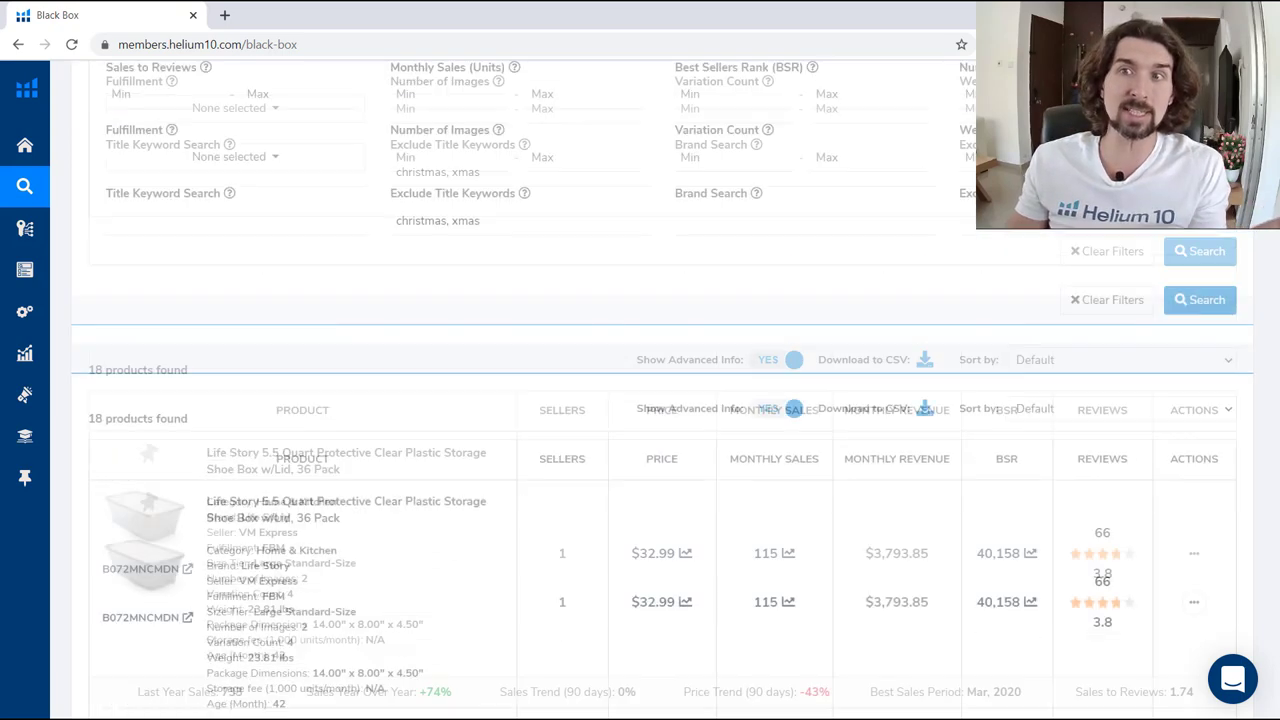
Examine the yearly sales growth and 90-day sales trend of the DIY Garden Kit for Kids and compare neighbouring products
scroll(1257, 358, "down", 14)
scroll(476, 379, "up", 3)
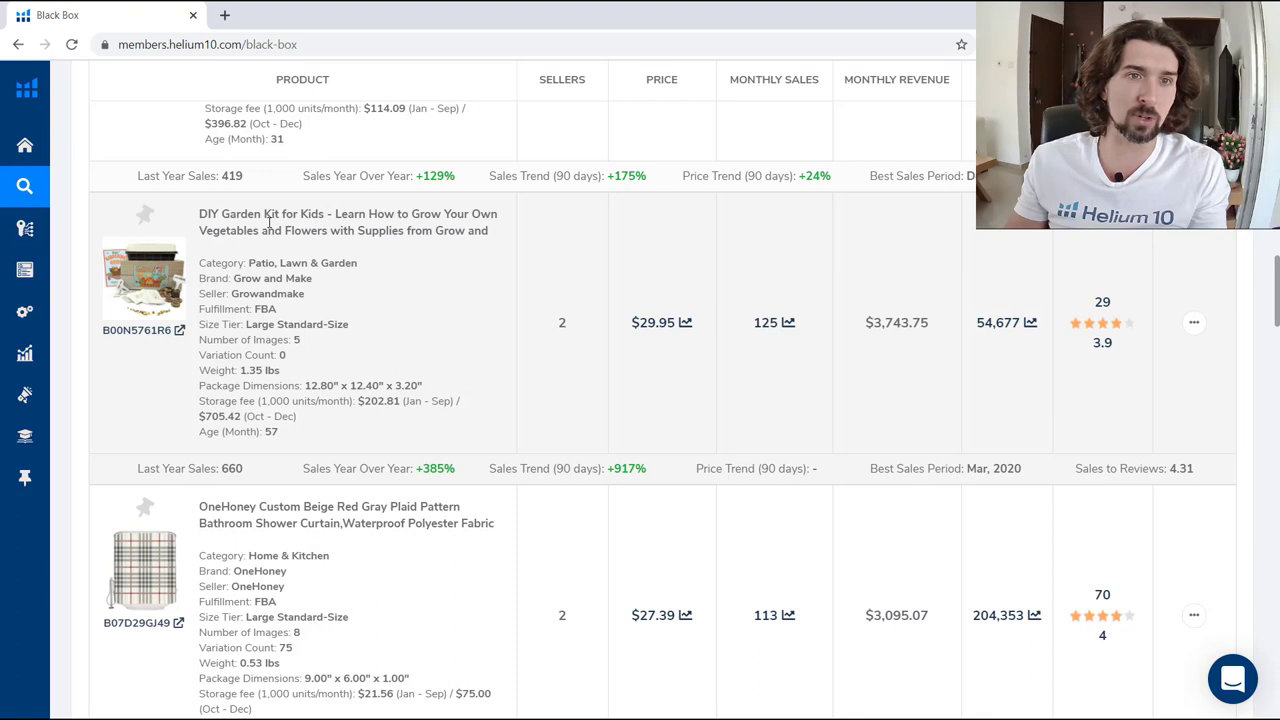
left_click_drag(424, 464, 455, 466)
left_click(449, 467)
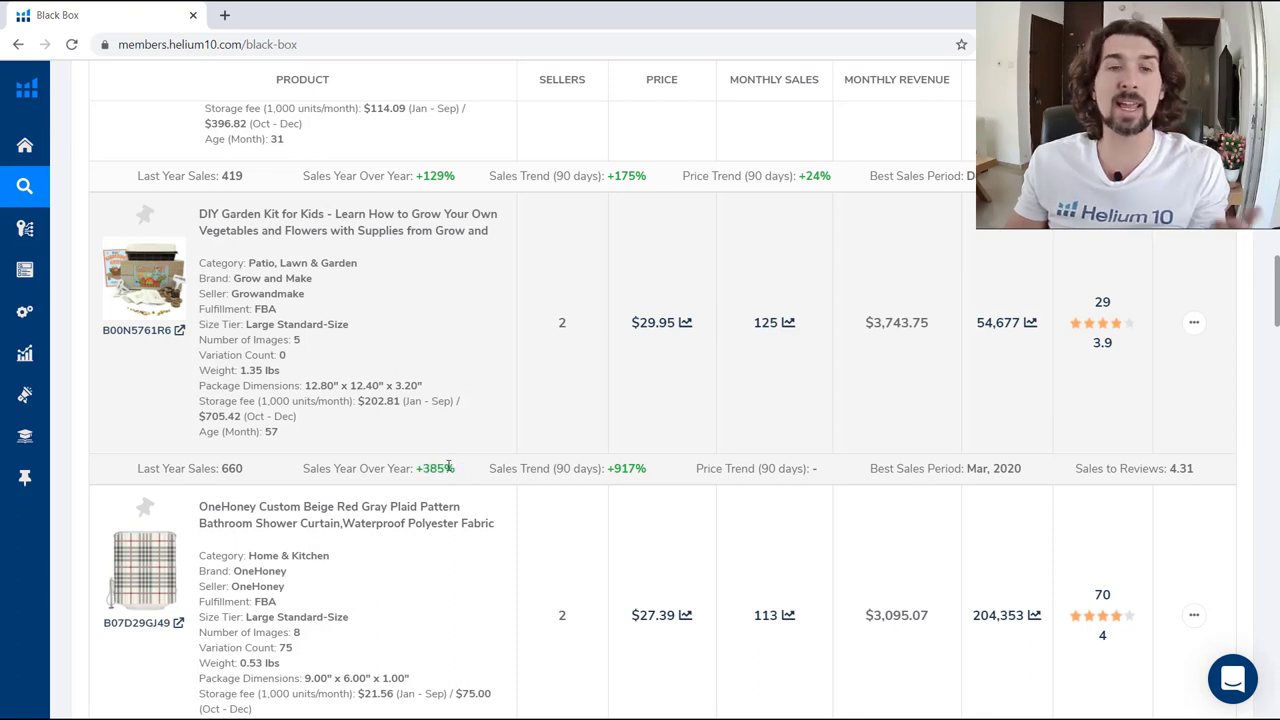
left_click_drag(612, 468, 647, 467)
left_click(643, 466)
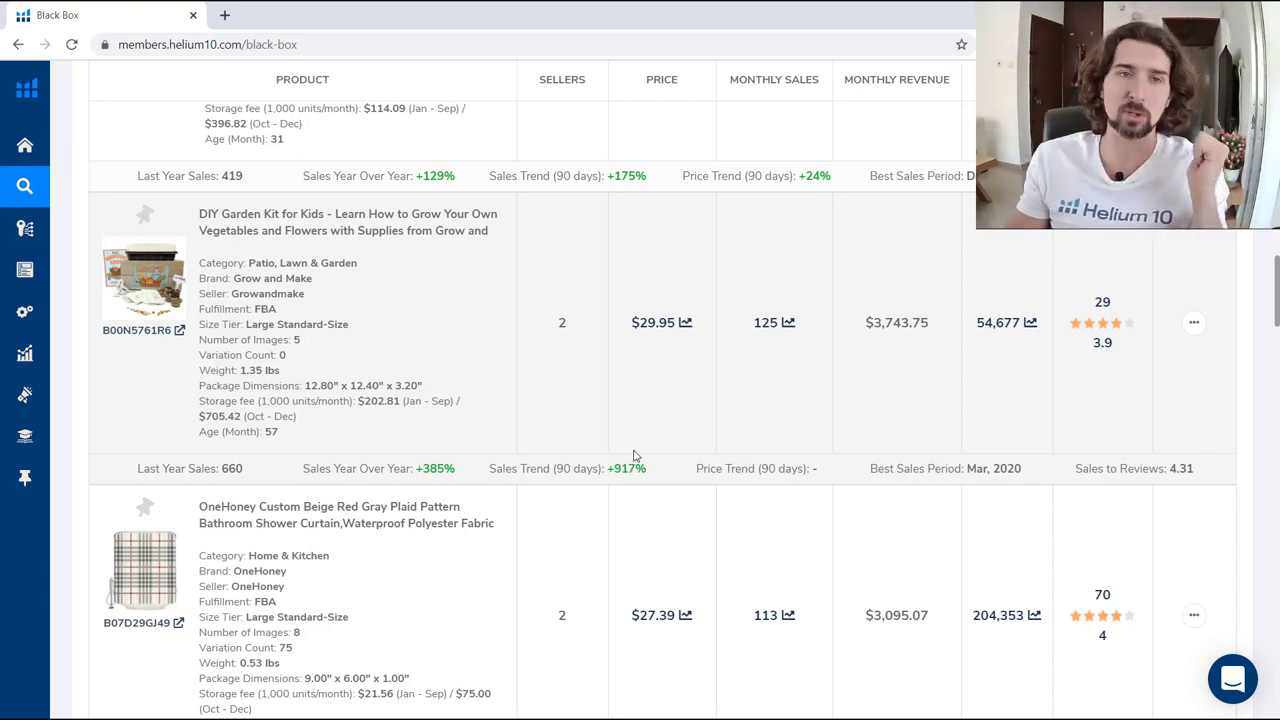
scroll(572, 388, "down", 1)
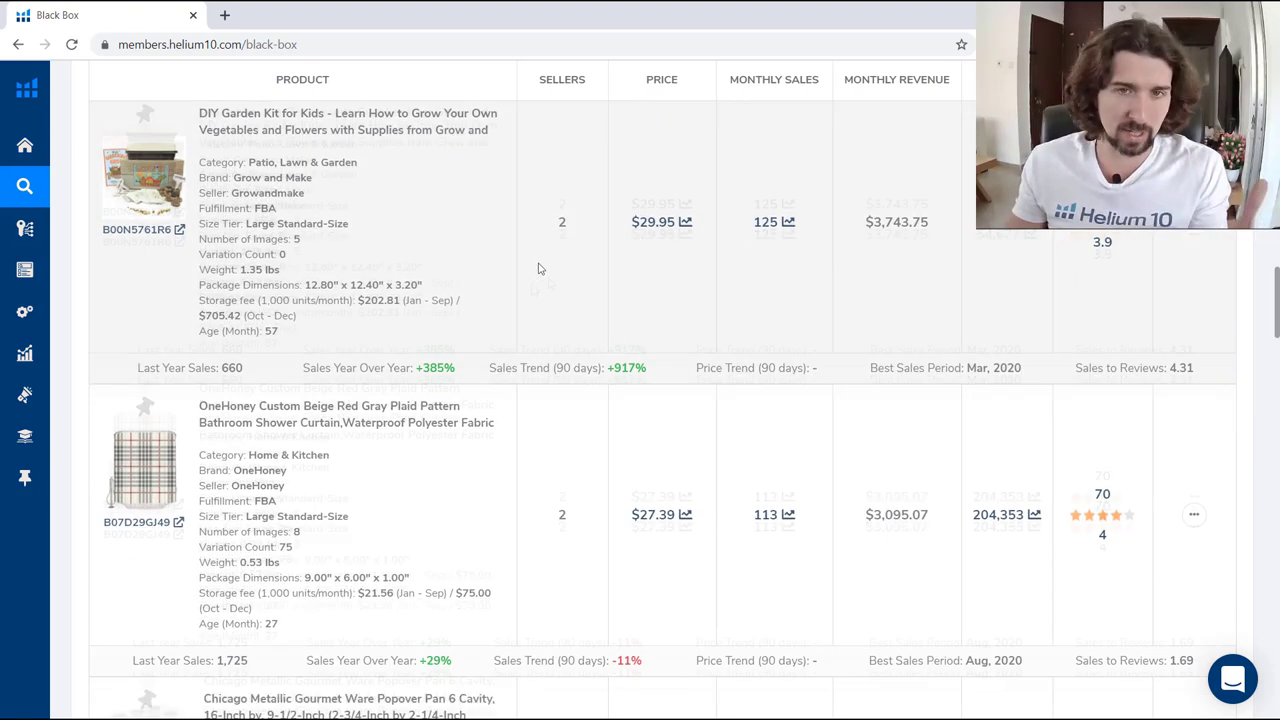
scroll(517, 337, "down", 1)
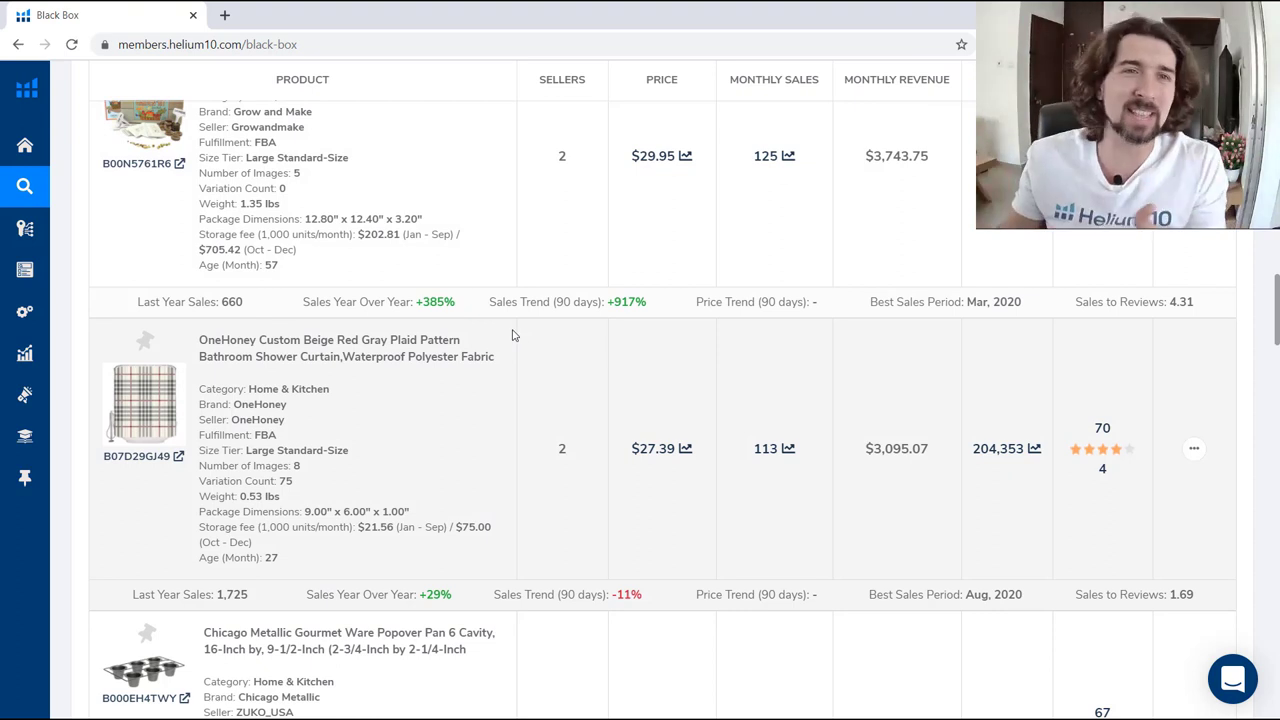
scroll(278, 204, "up", 1)
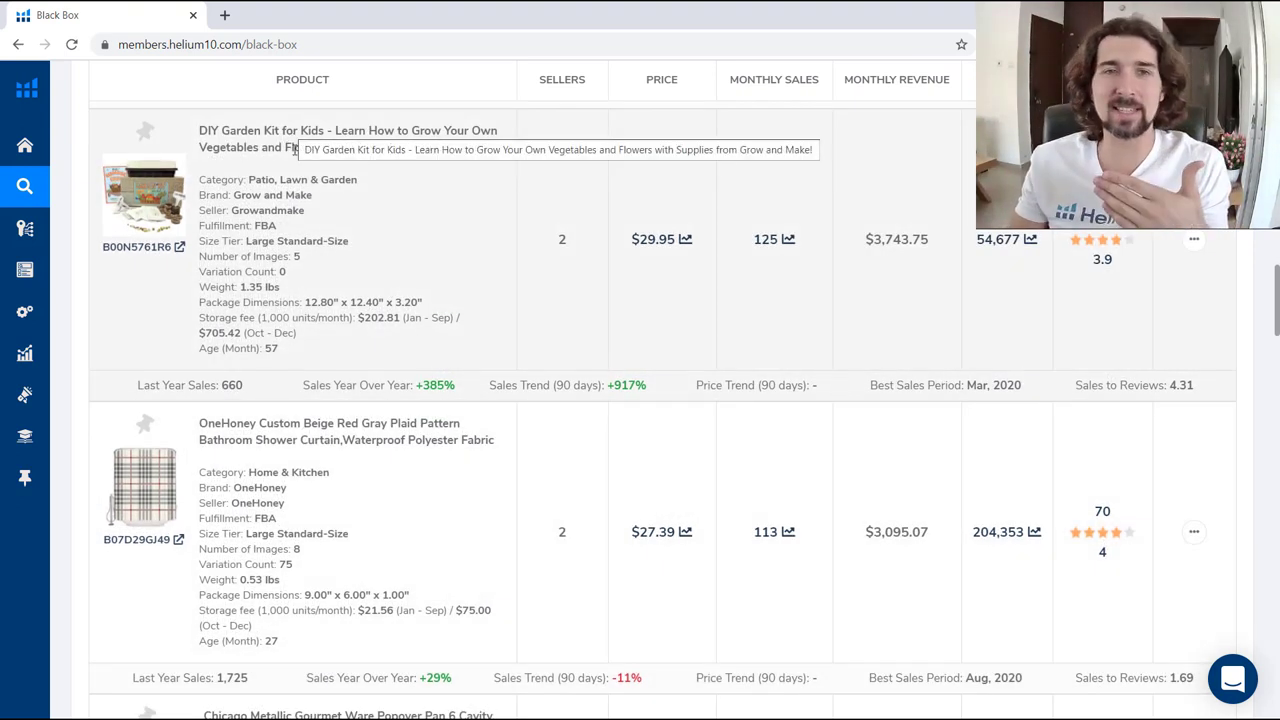
Clear the minimum Sales Year Over Year filter
scroll(465, 385, "up", 1)
scroll(153, 416, "up", 10)
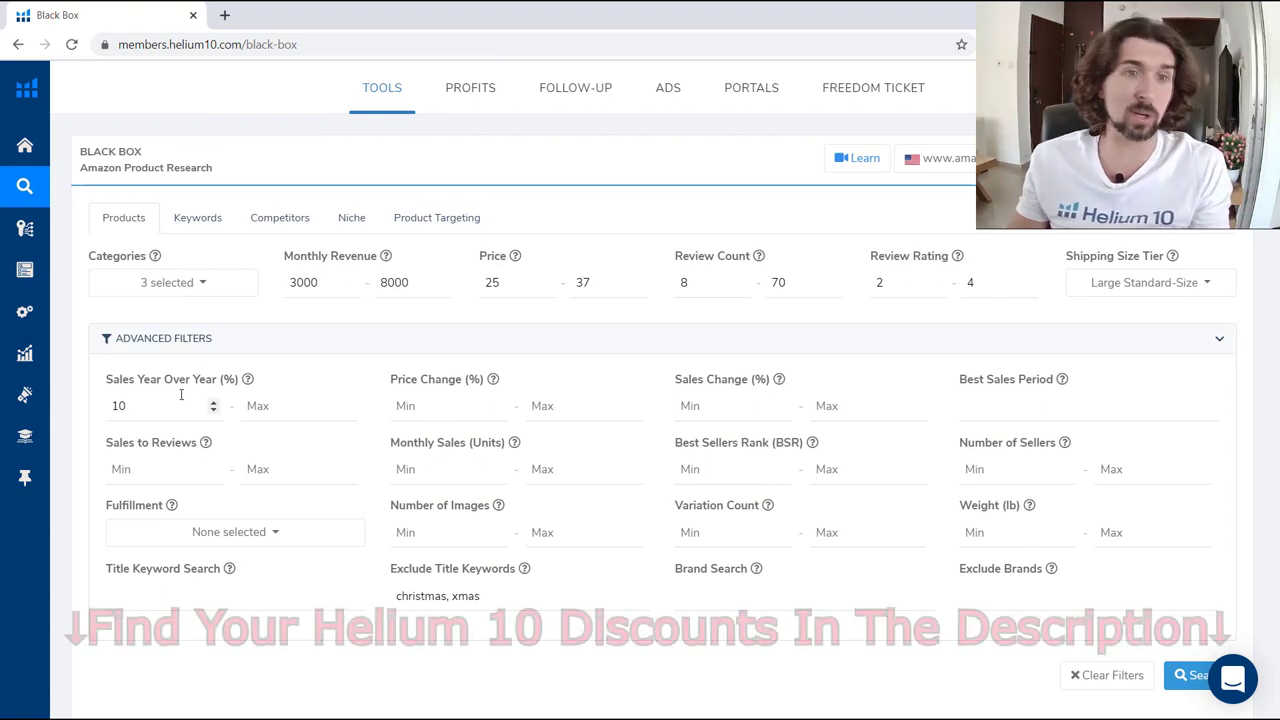
left_click(208, 395)
key("BackSpace")
key("BackSpace")
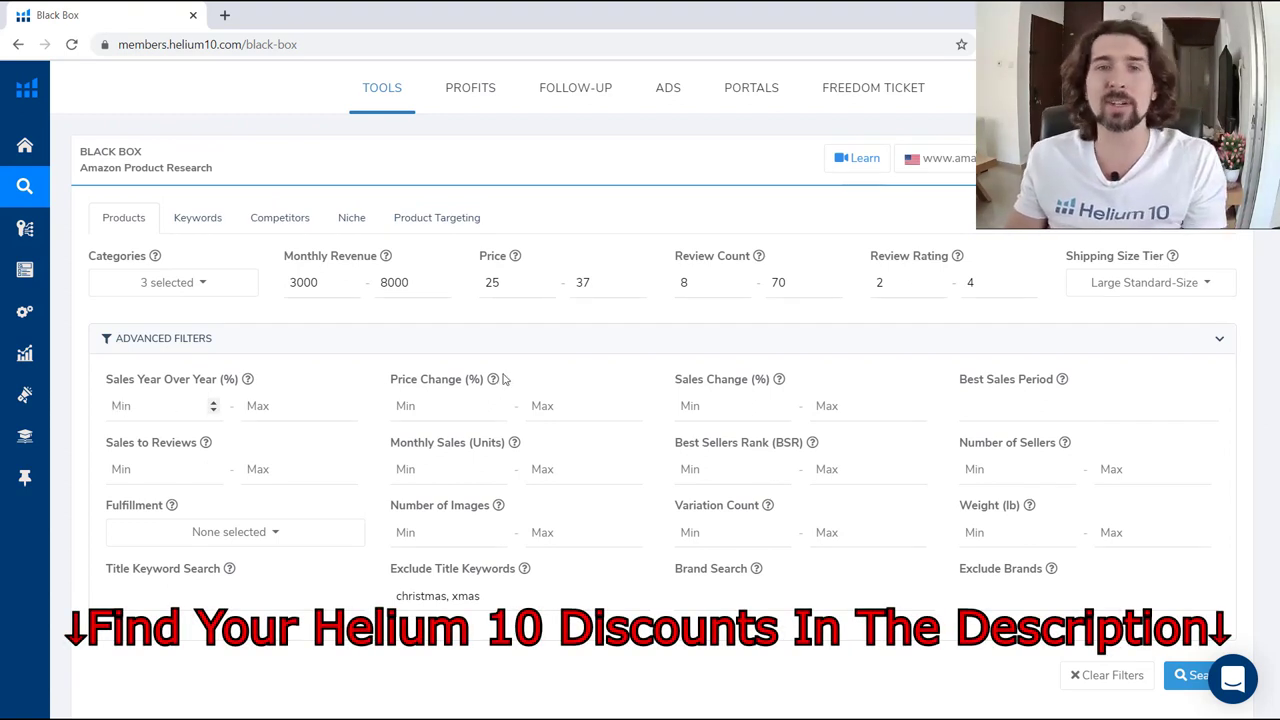
mouse_move(500, 380)
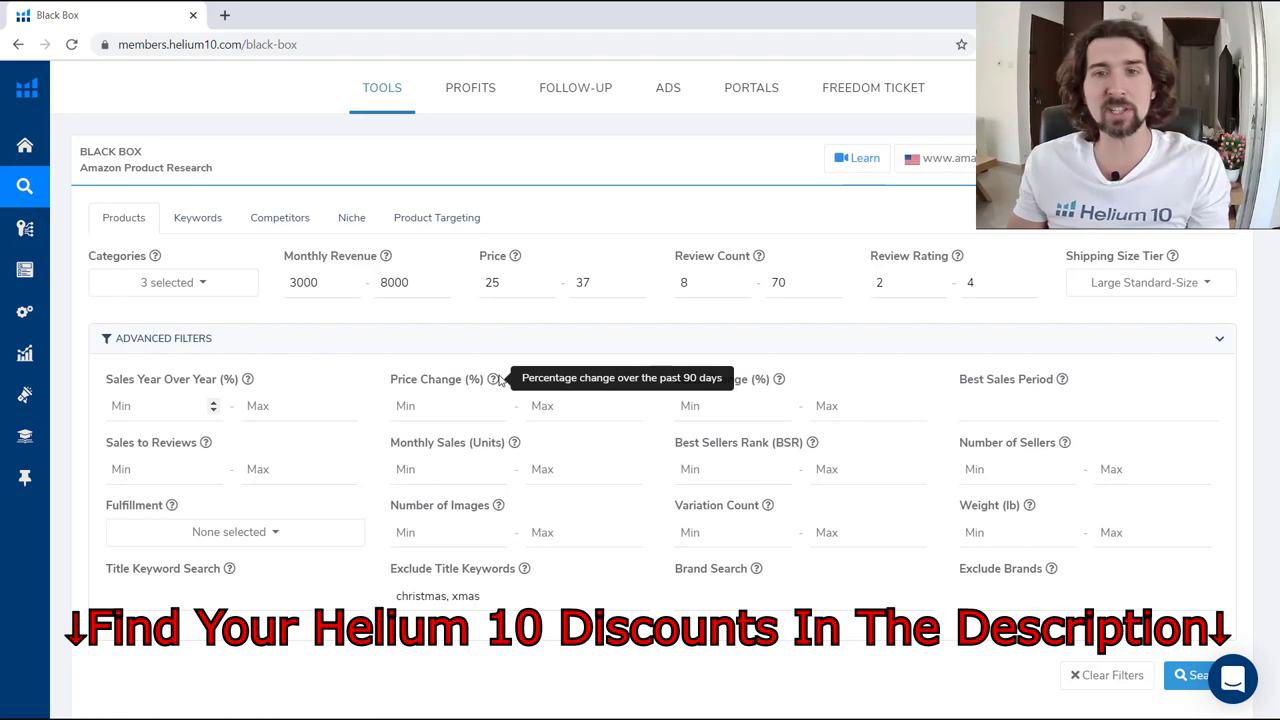
left_click(455, 406)
type("50")
key("BackSpace")
key("BackSpace")
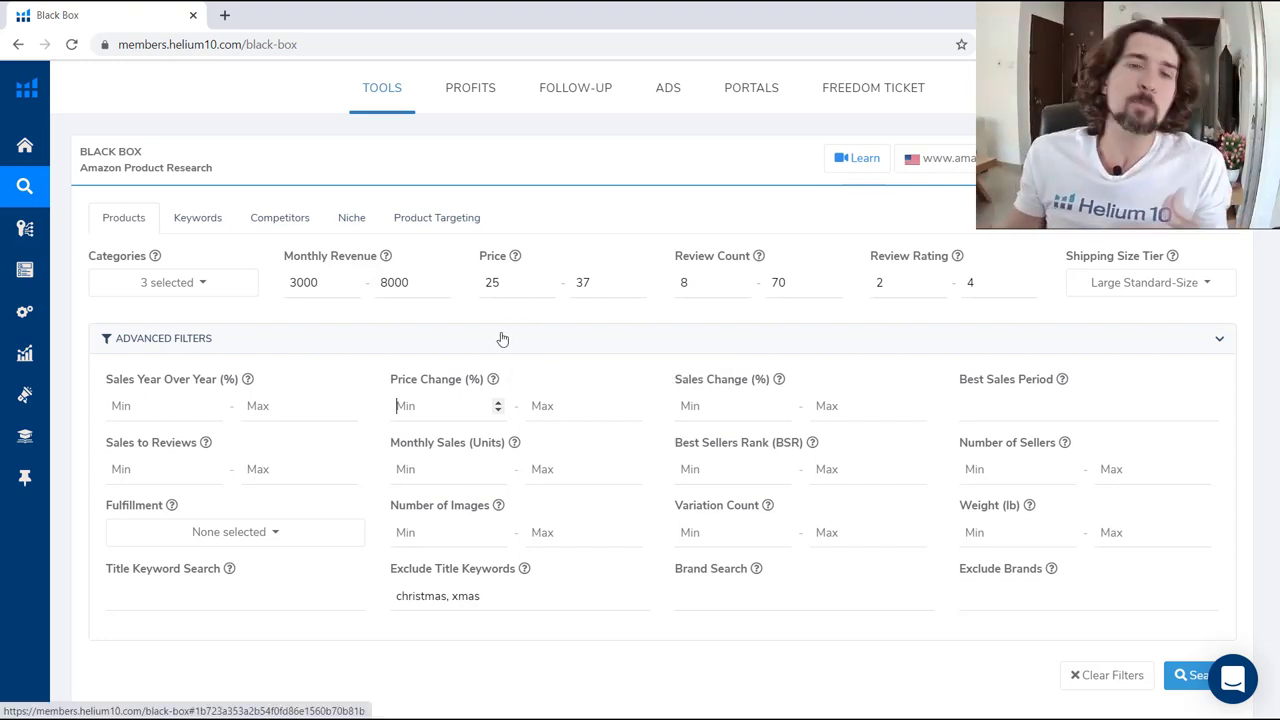
Set the minimum Price Change to 50% and run the product search
mouse_move(496, 381)
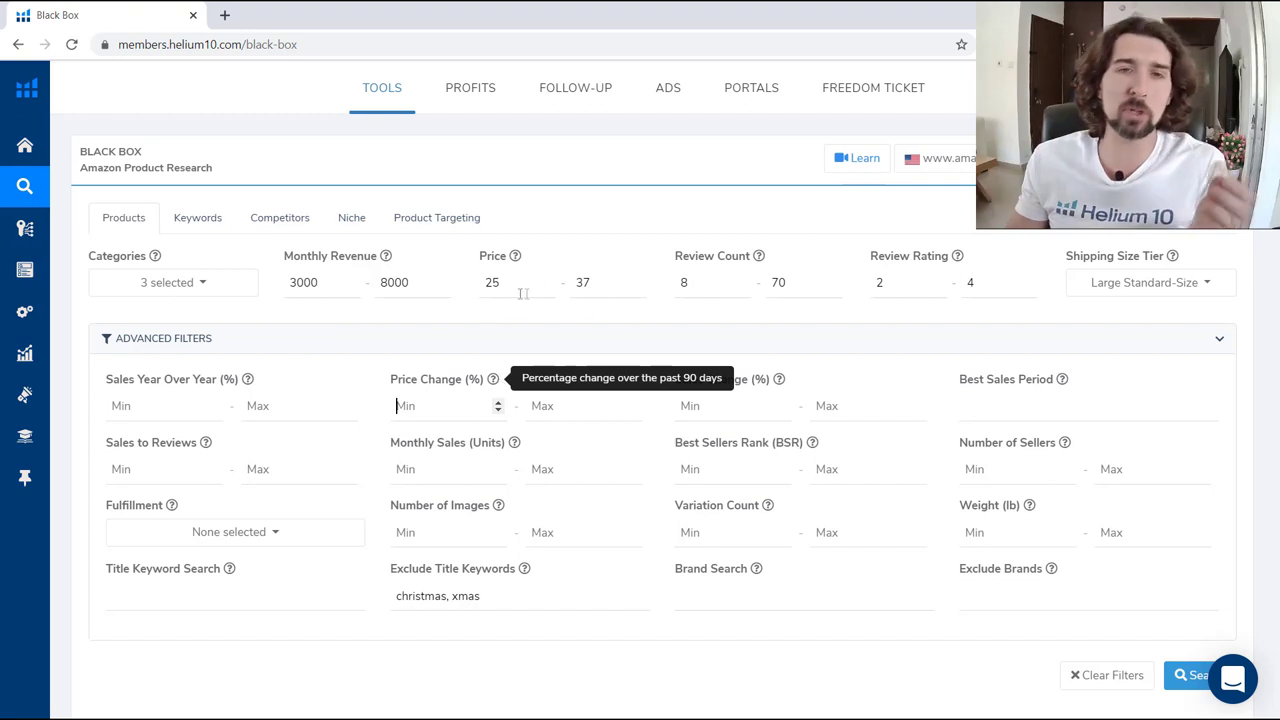
type("50")
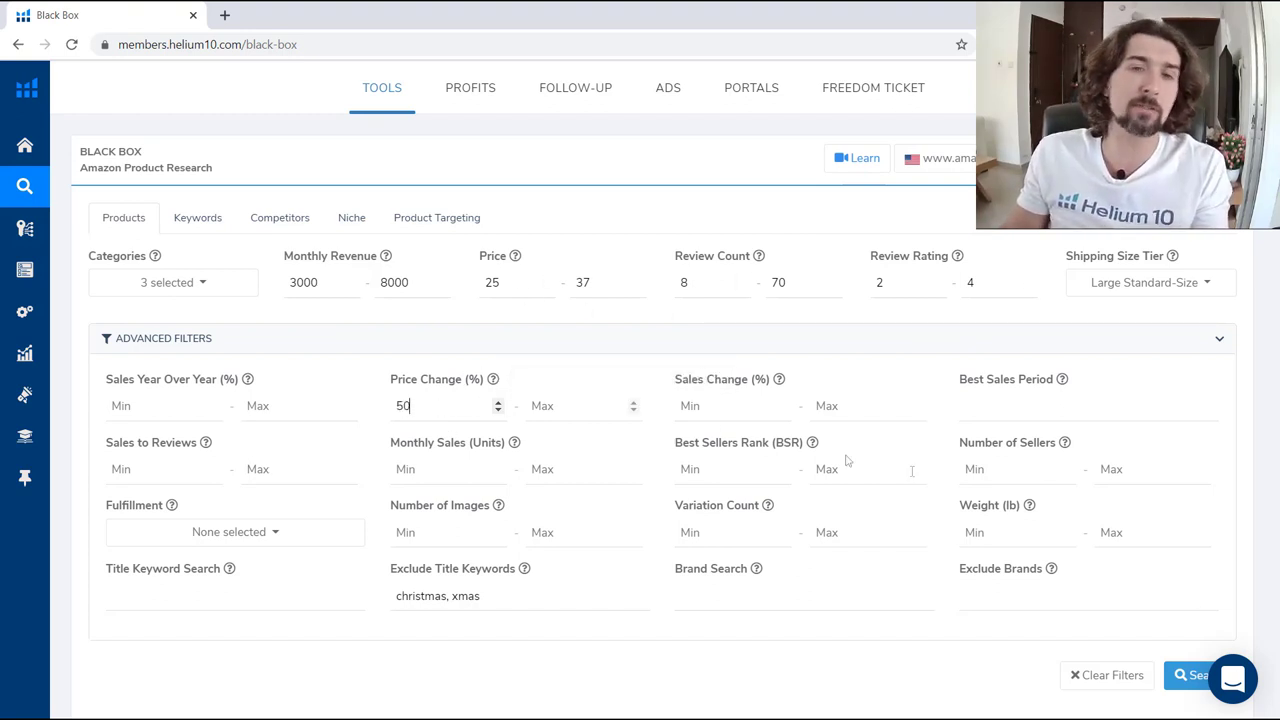
left_click(1200, 675)
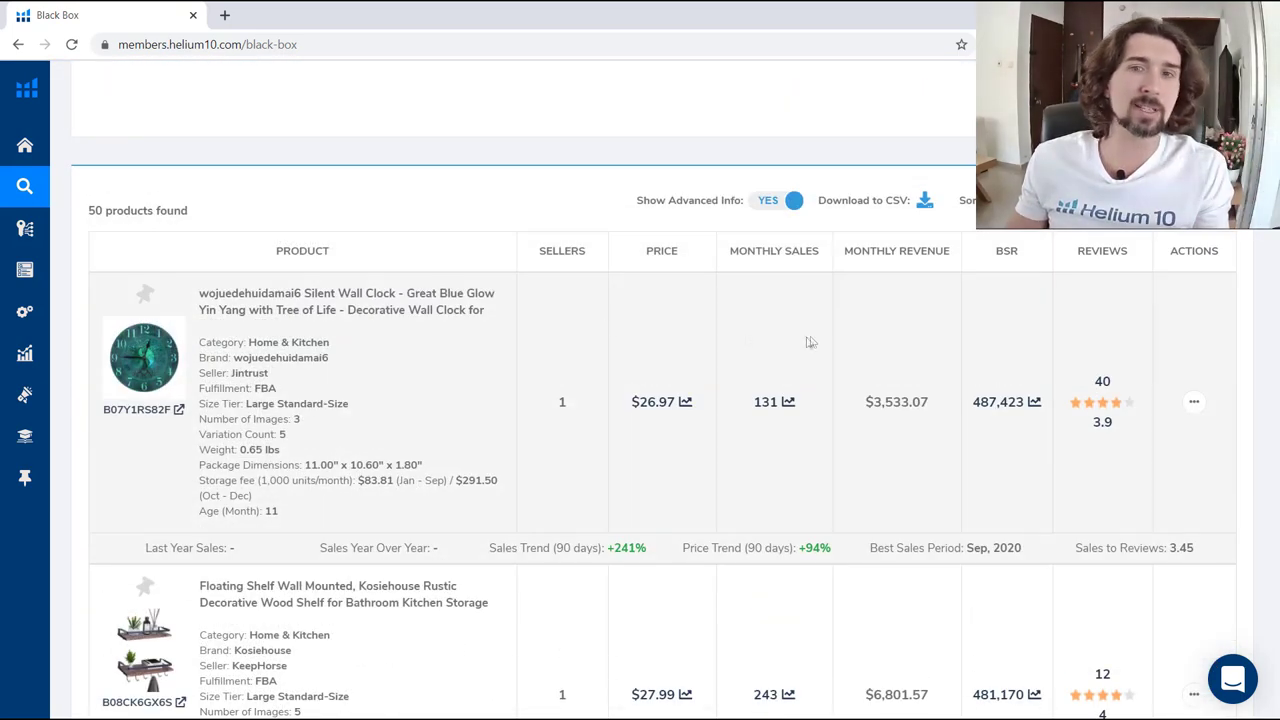
Review the Monthly Revenue range set in the search filters
scroll(1037, 323, "up", 4)
scroll(343, 290, "up", 2)
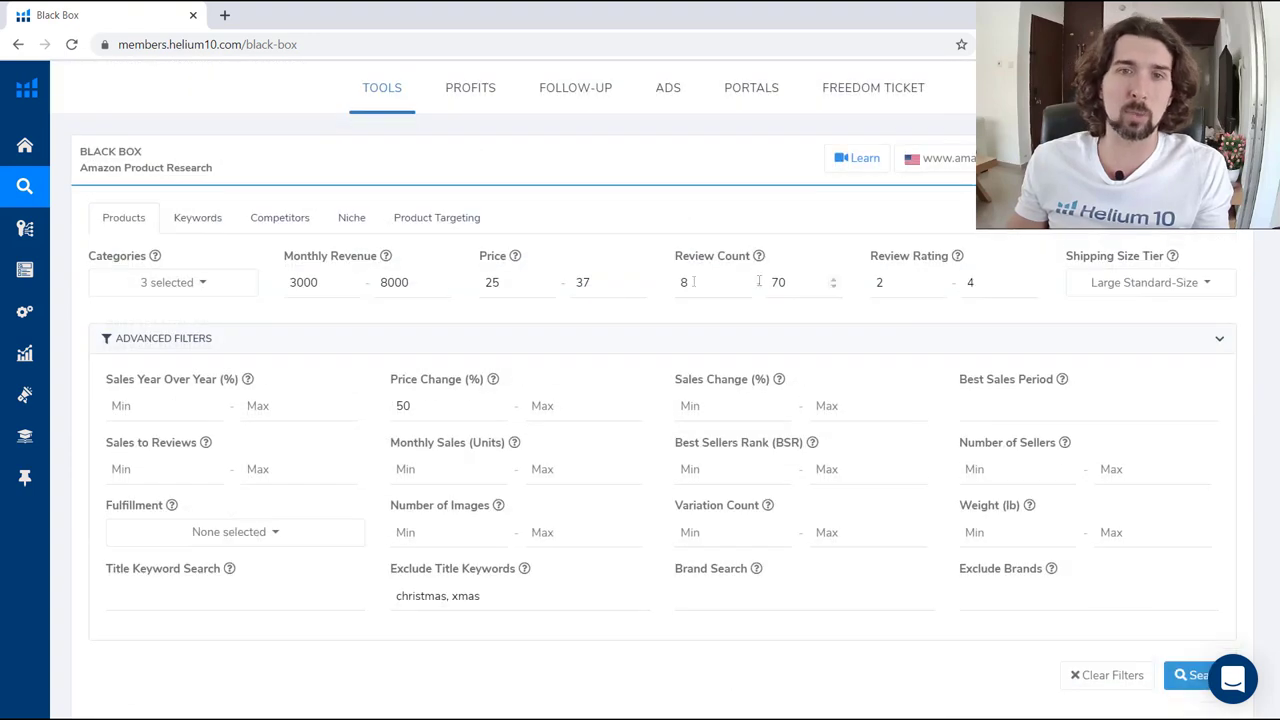
double_click(303, 283)
double_click(394, 283)
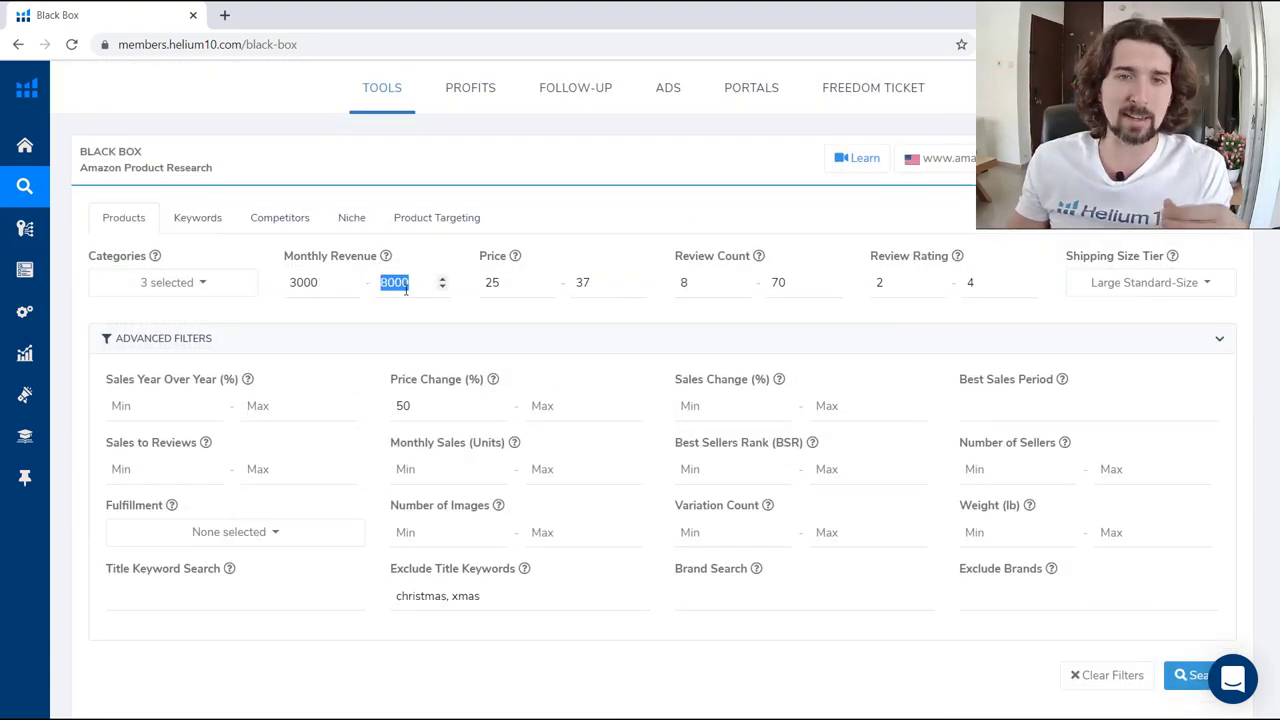
left_click(313, 281)
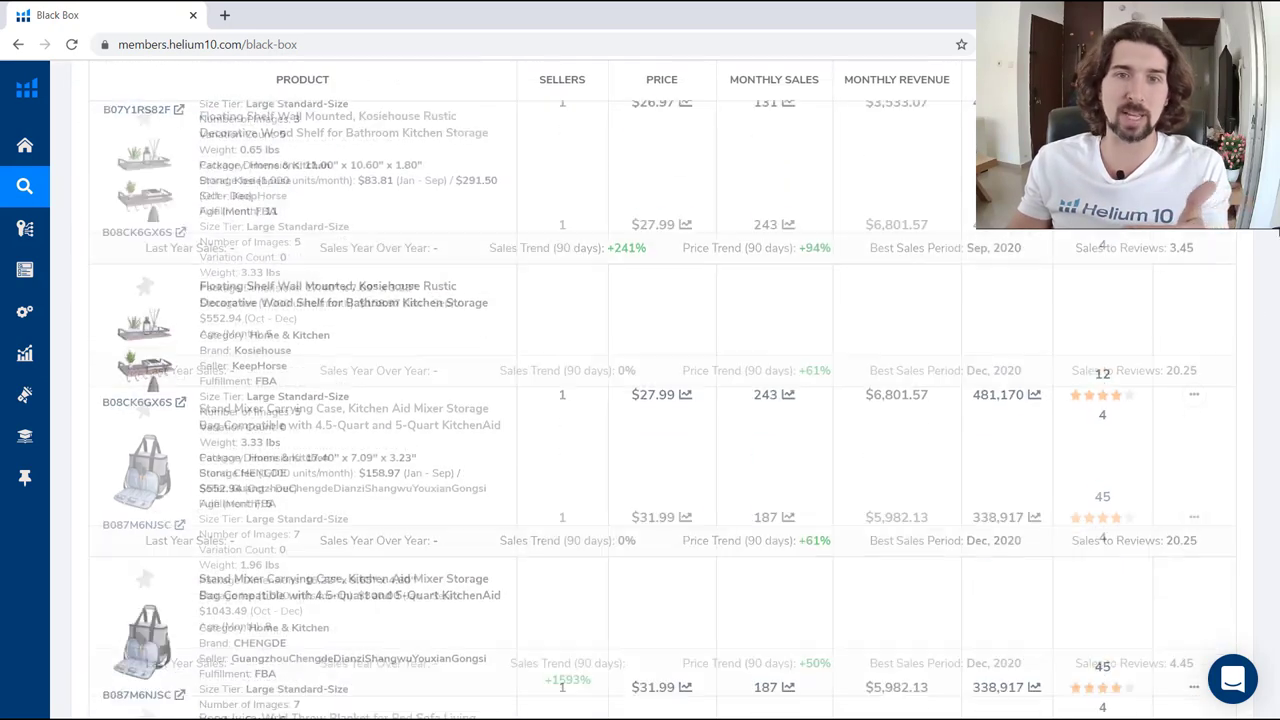
Skim the products found and examine the 90-day price trend of the Regal Trunk 6 Pot Tiered Plant Stand
scroll(660, 400, "up", 5)
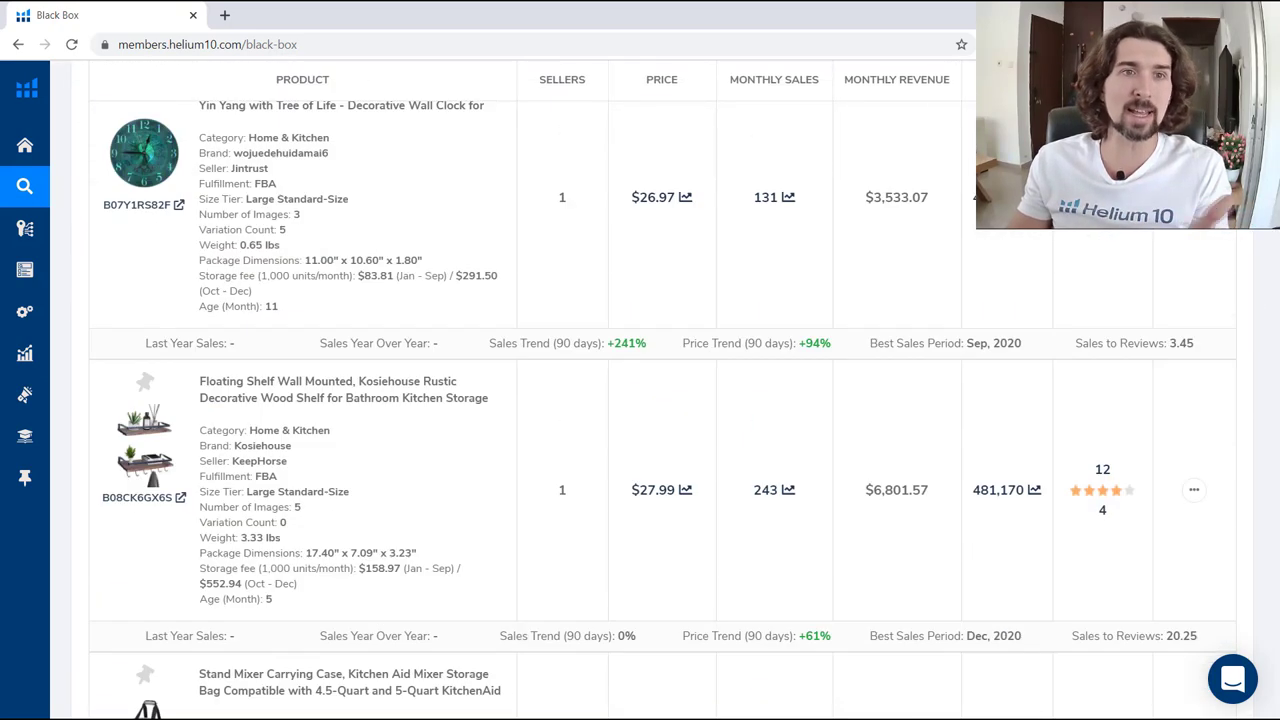
scroll(1274, 481, "down", 10)
left_click_drag(1274, 481, 1274, 608)
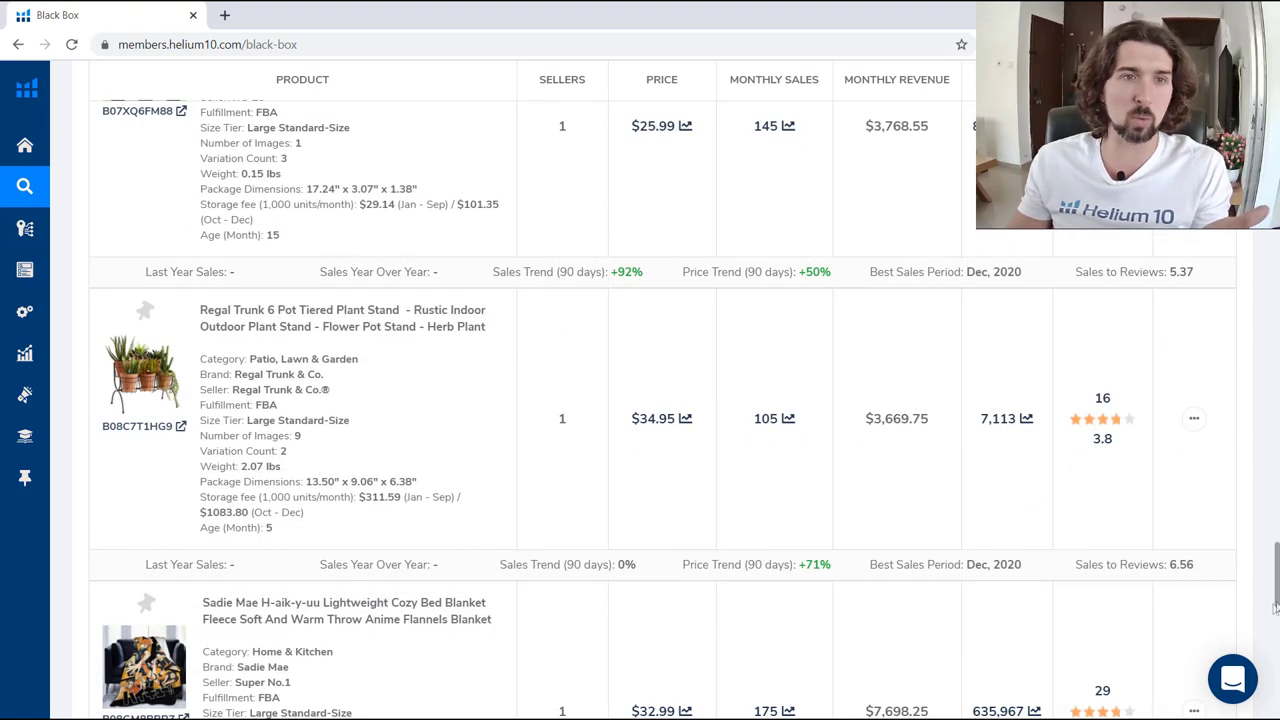
scroll(363, 322, "down", 1)
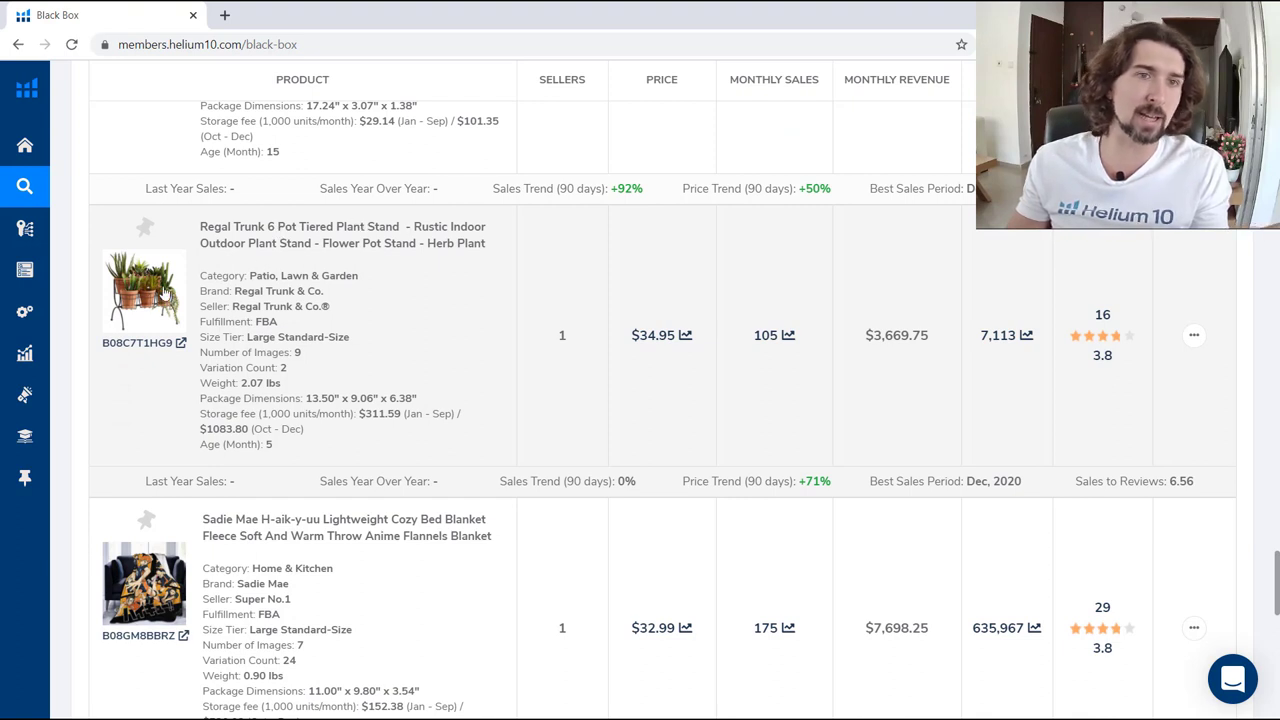
left_click_drag(709, 488, 855, 488)
left_click(763, 488)
left_click(831, 486)
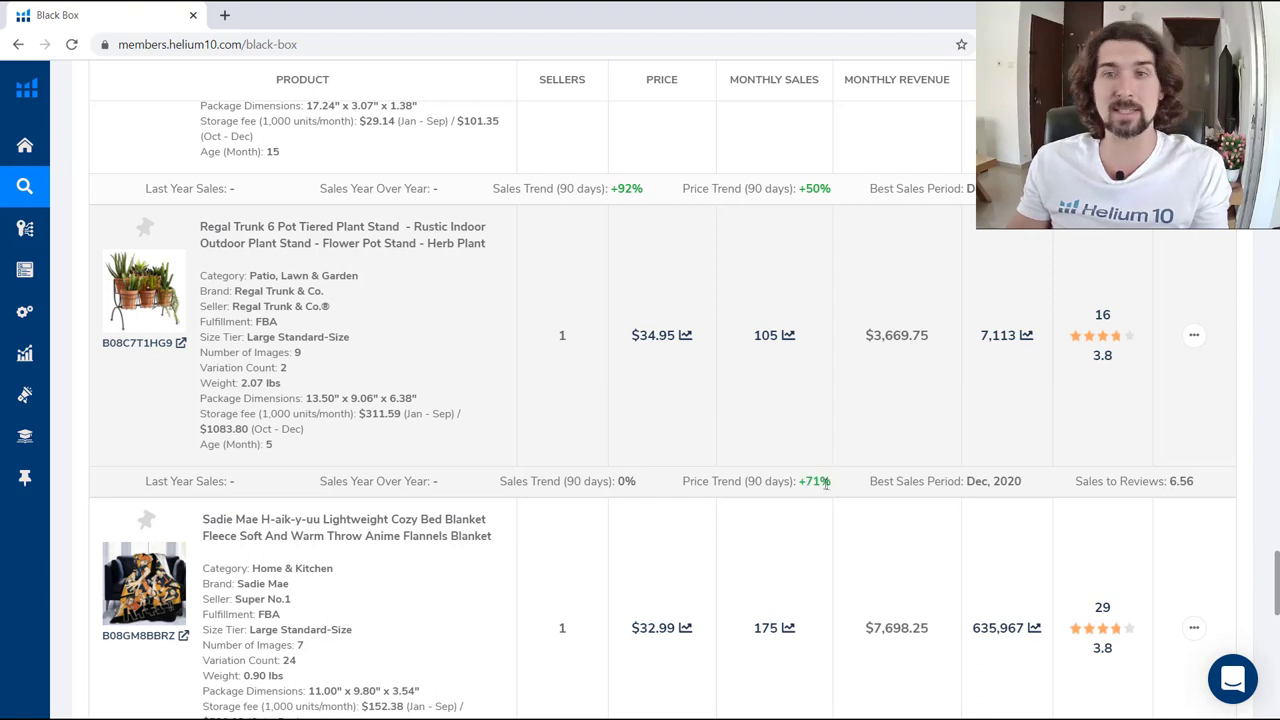
Clear the minimum Price Change, set the minimum Sales Change to 100%, and run the search to view the products
left_click_drag(1276, 585, 1276, 128)
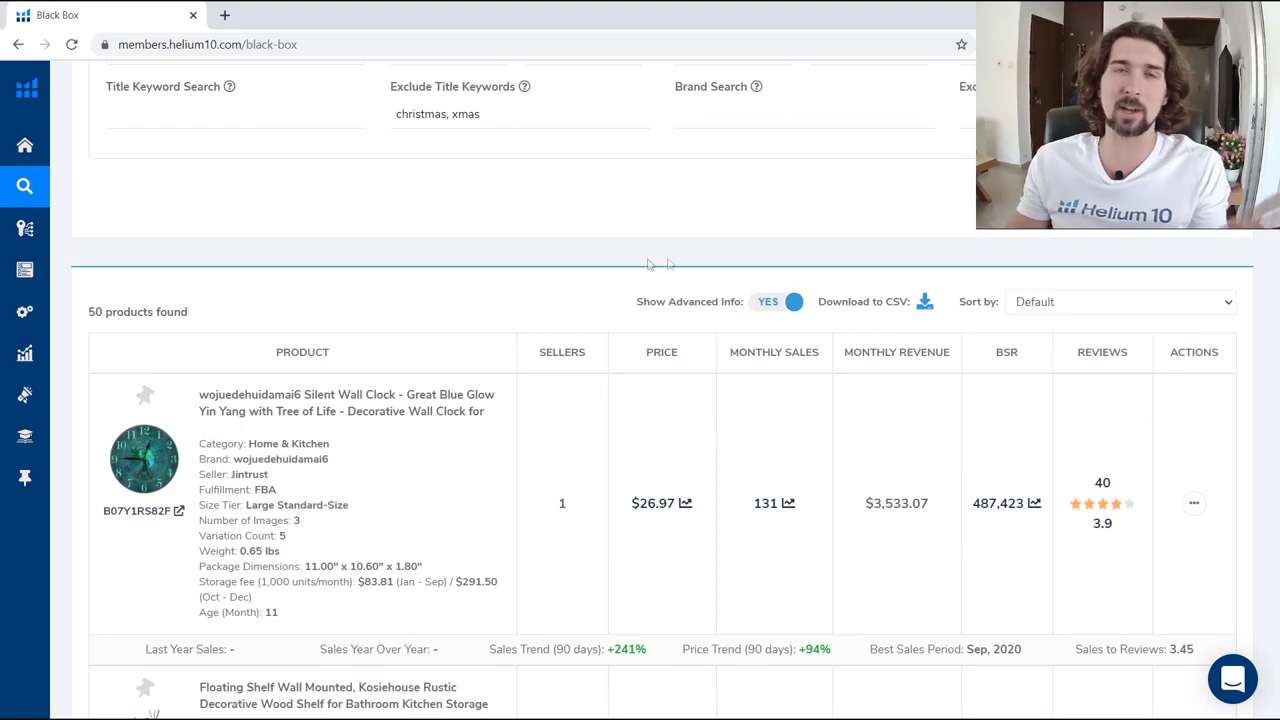
scroll(505, 337, "up", 3)
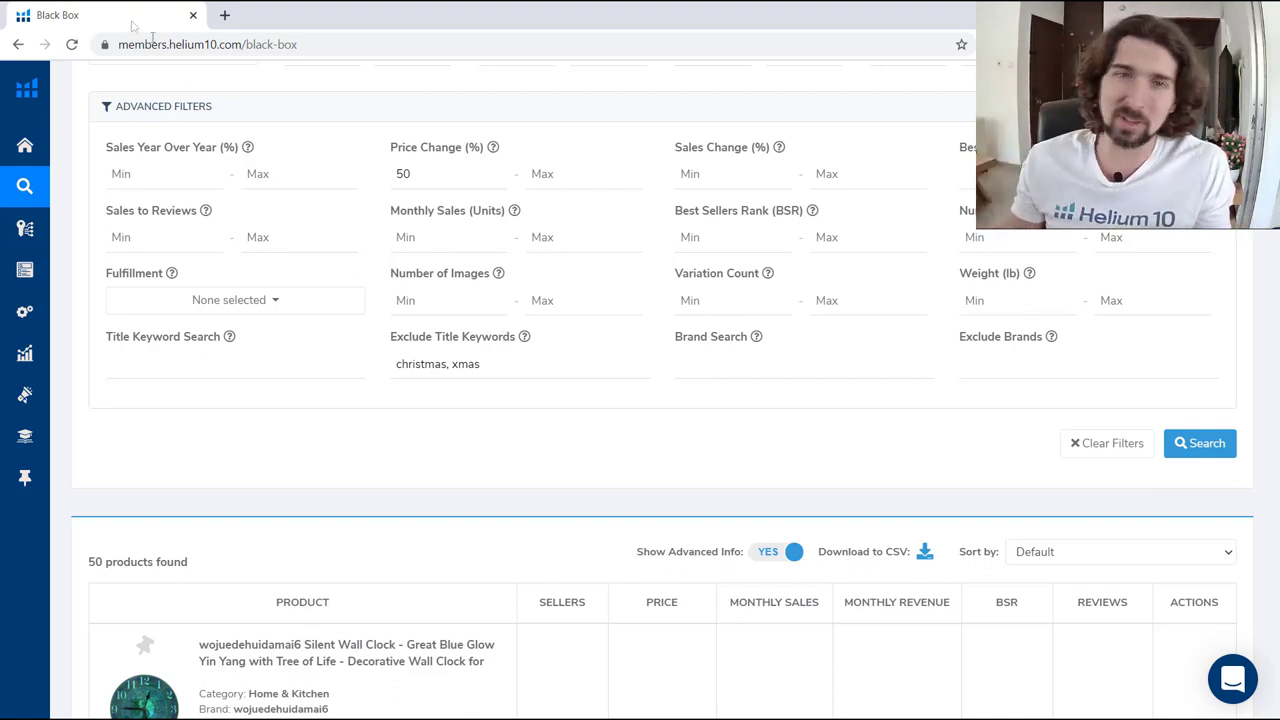
scroll(445, 255, "up", 1)
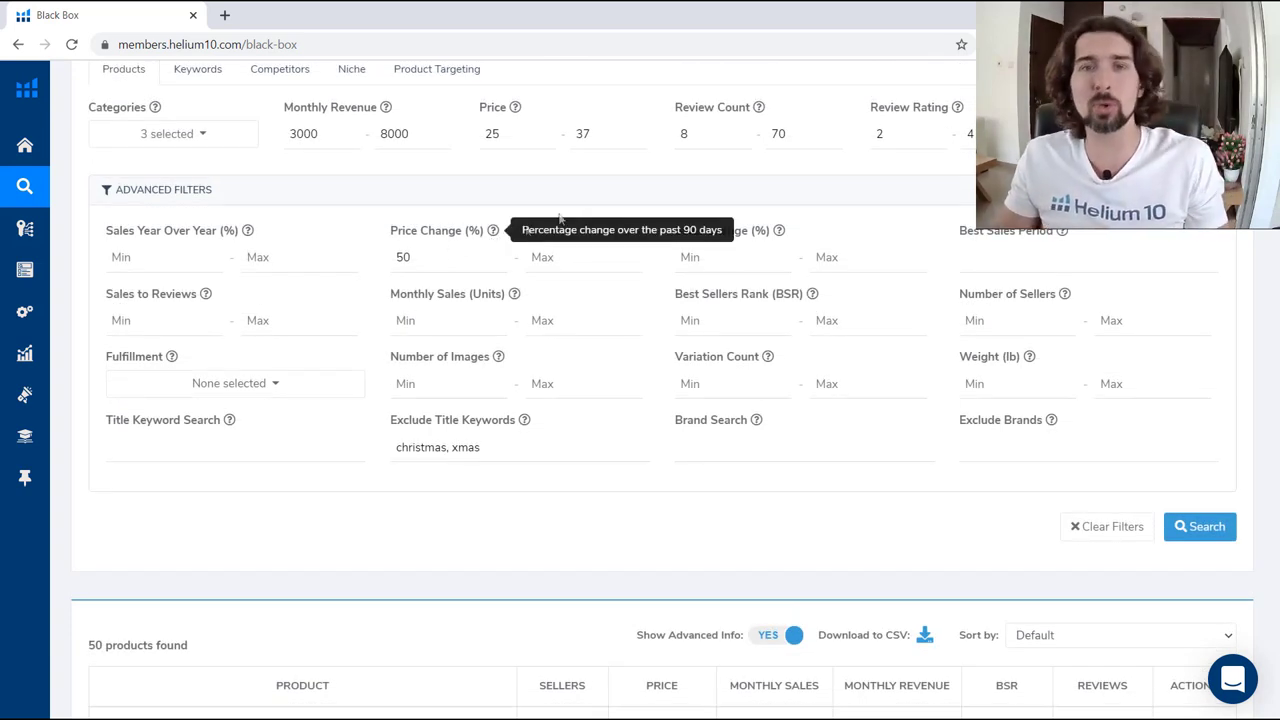
mouse_move(781, 234)
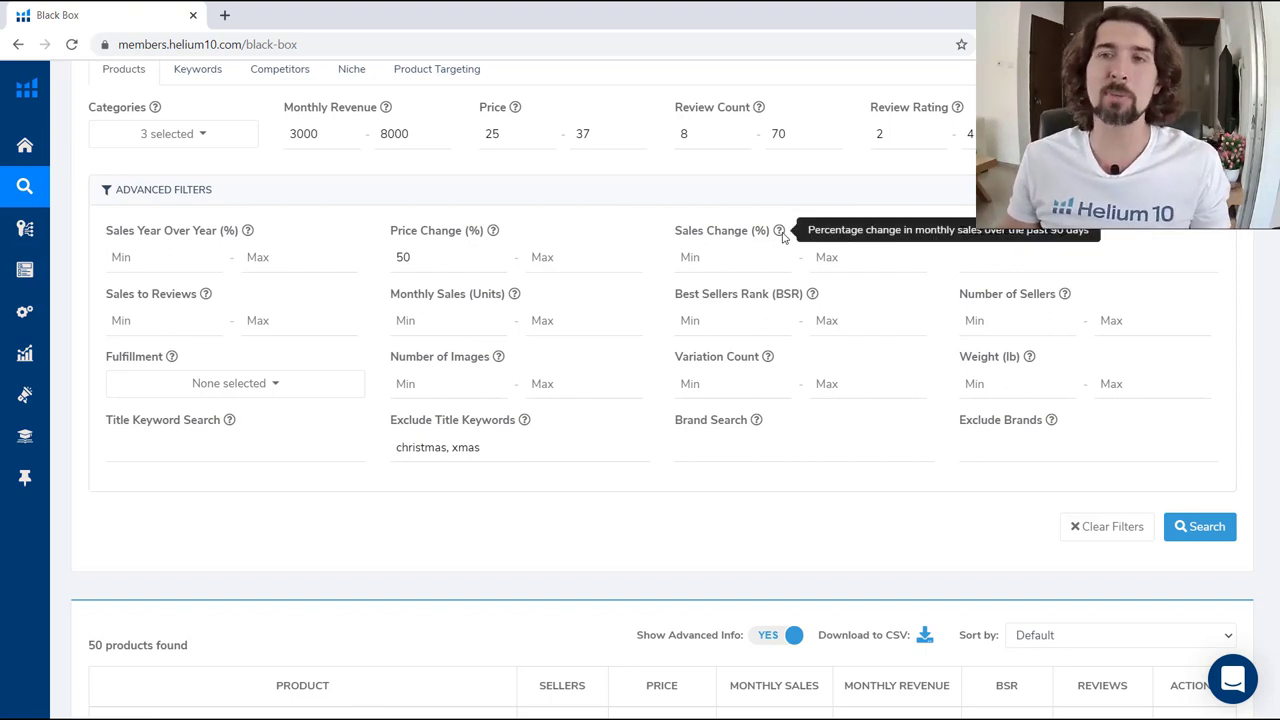
left_click(463, 259)
double_click(463, 259)
key("BackSpace")
left_click(690, 257)
type("1")
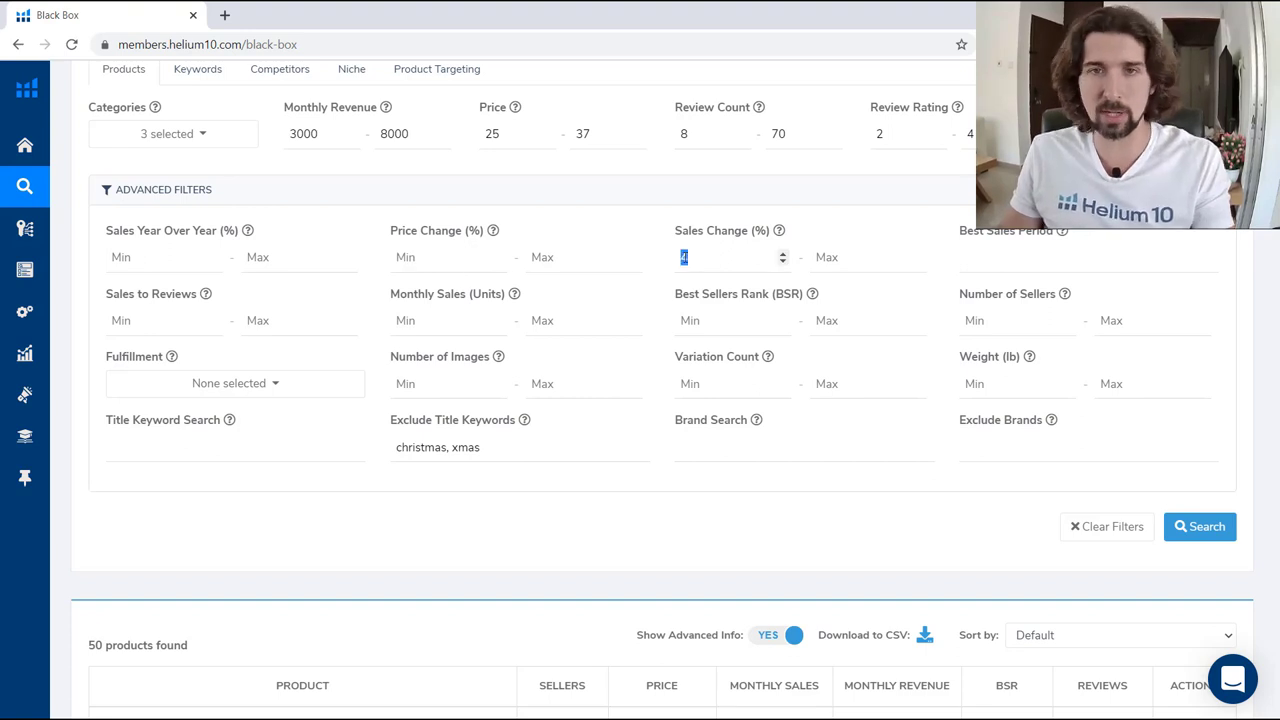
type("00")
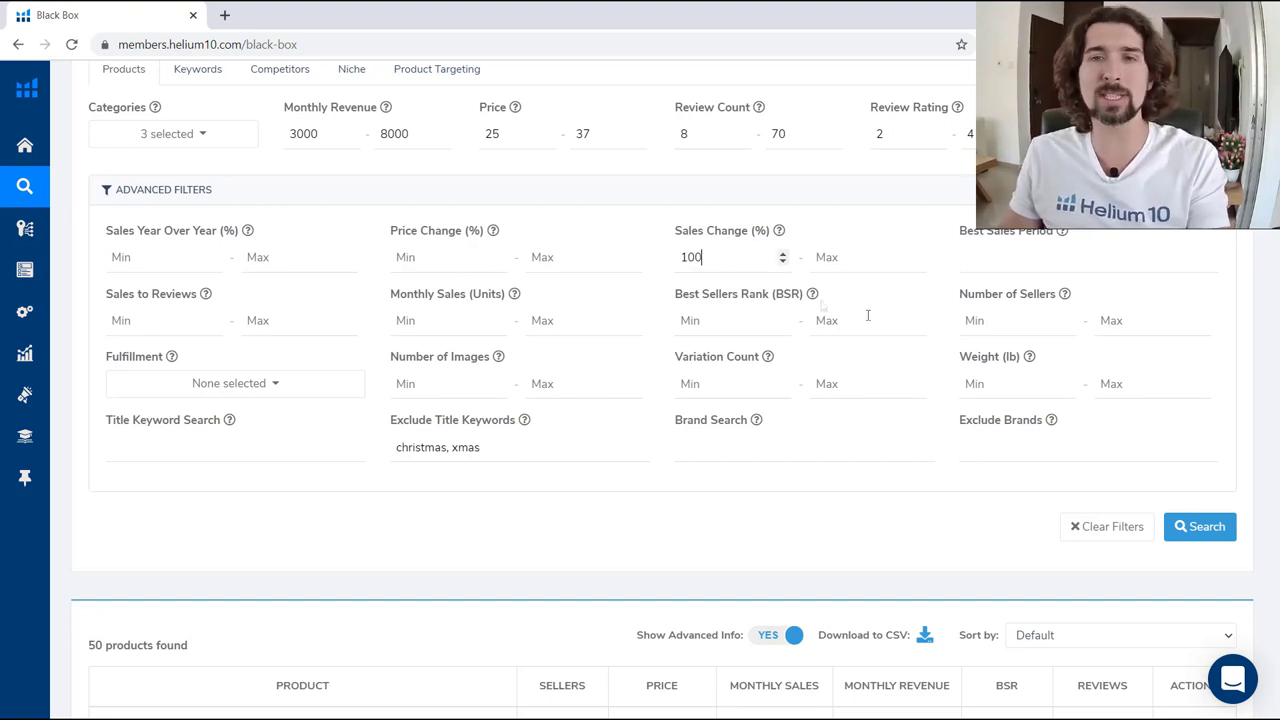
left_click(1200, 528)
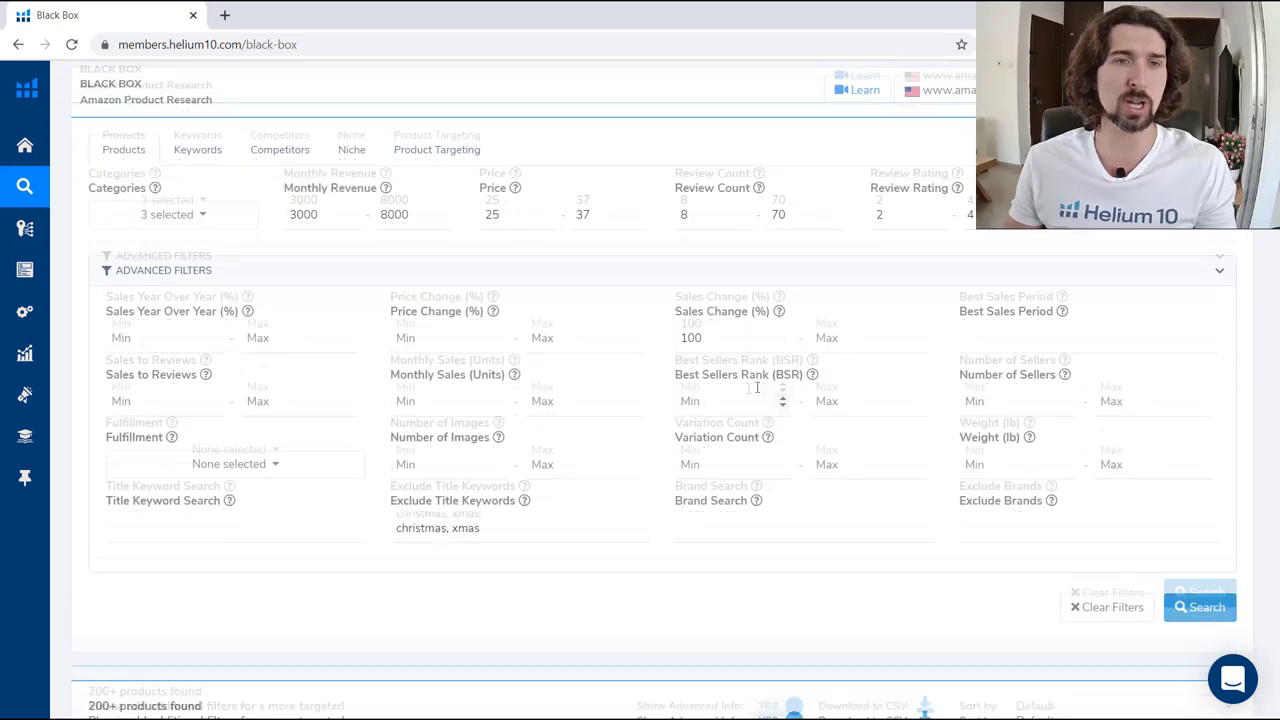
scroll(594, 306, "down", 3)
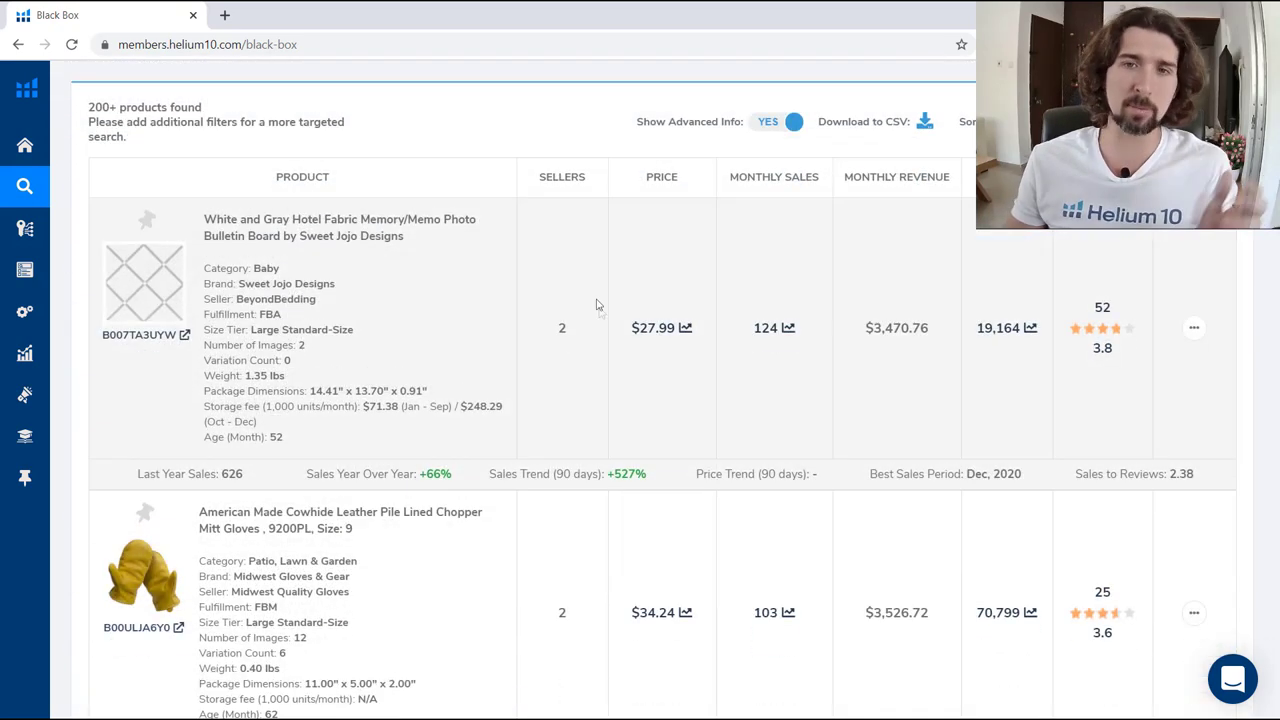
Check the description of the Sales Change filter and review the keywords entered under Exclude Title Keywords
scroll(758, 296, "up", 9)
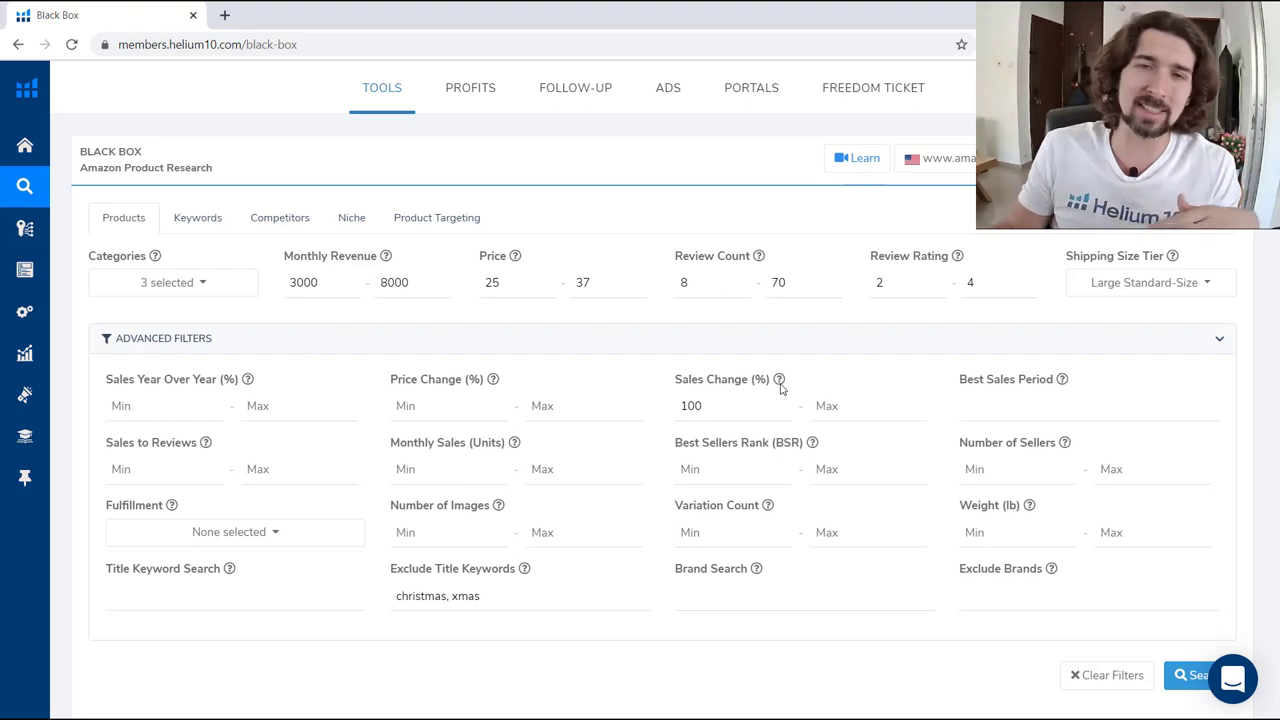
mouse_move(781, 388)
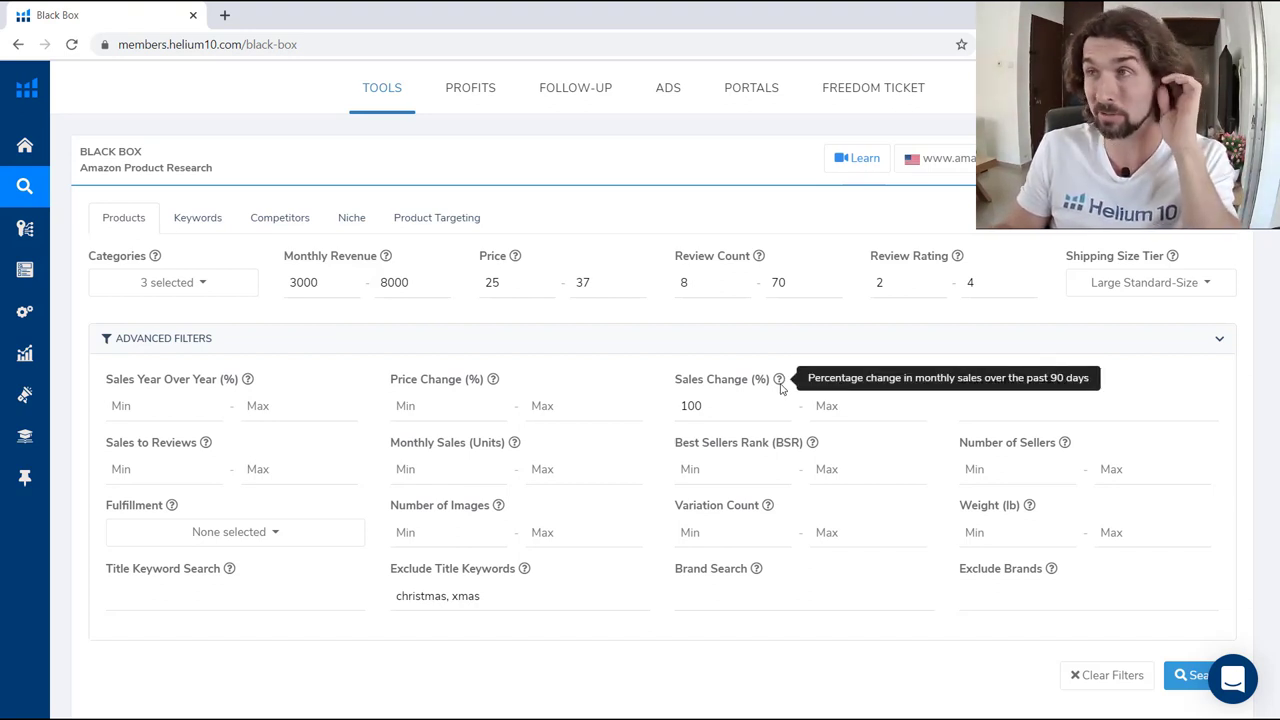
scroll(500, 425, "down", 1)
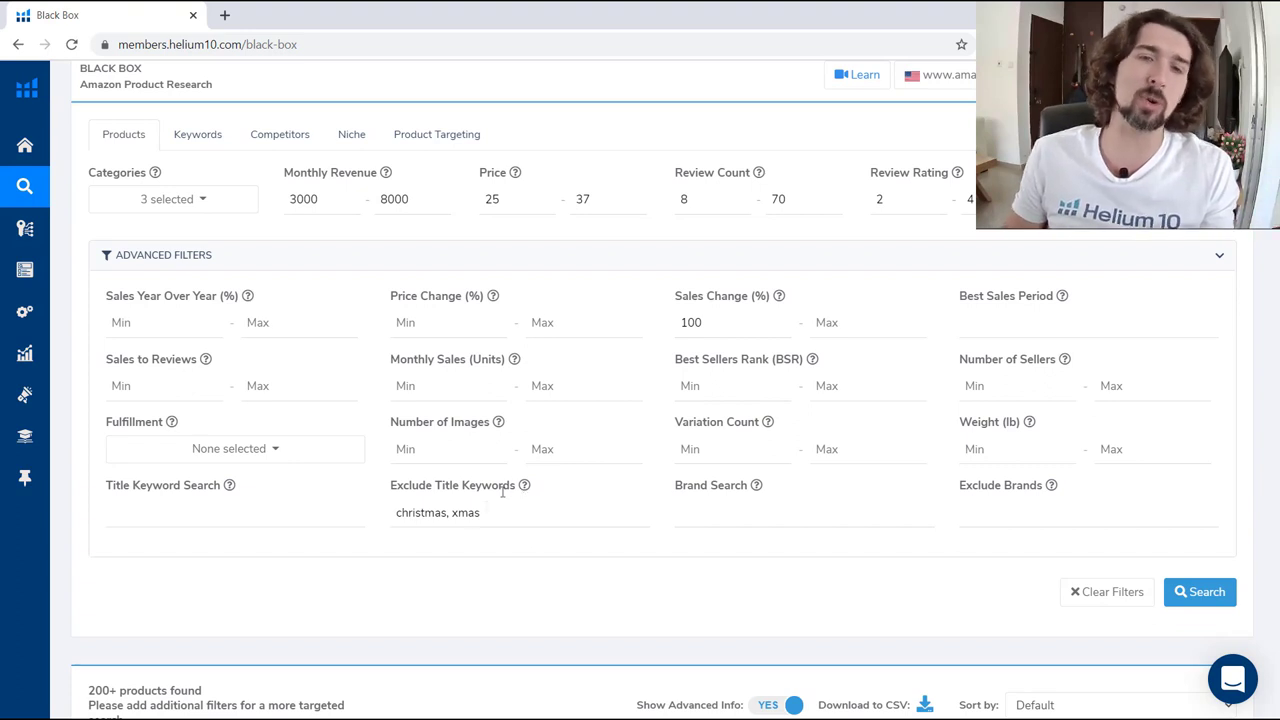
left_click_drag(501, 520, 405, 518)
left_click(404, 518)
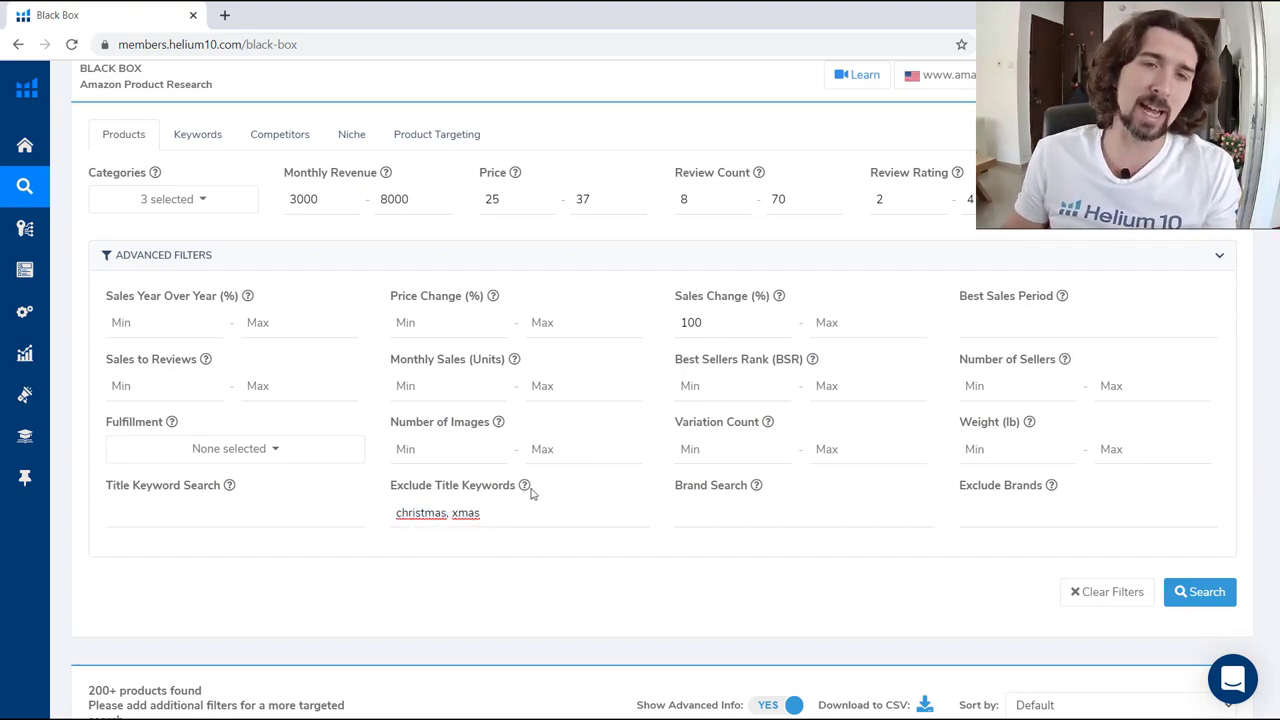
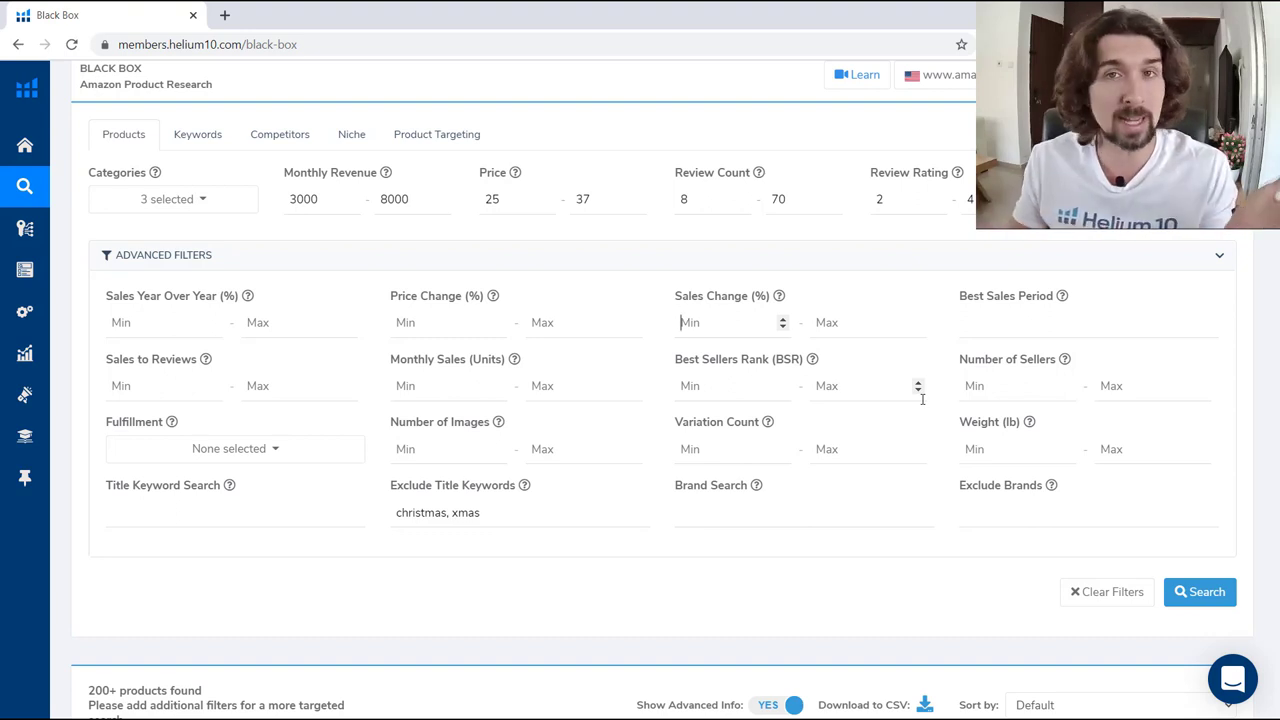
Set the Best Sales Period to June 2020 and run the search to view the products
left_click(1044, 334)
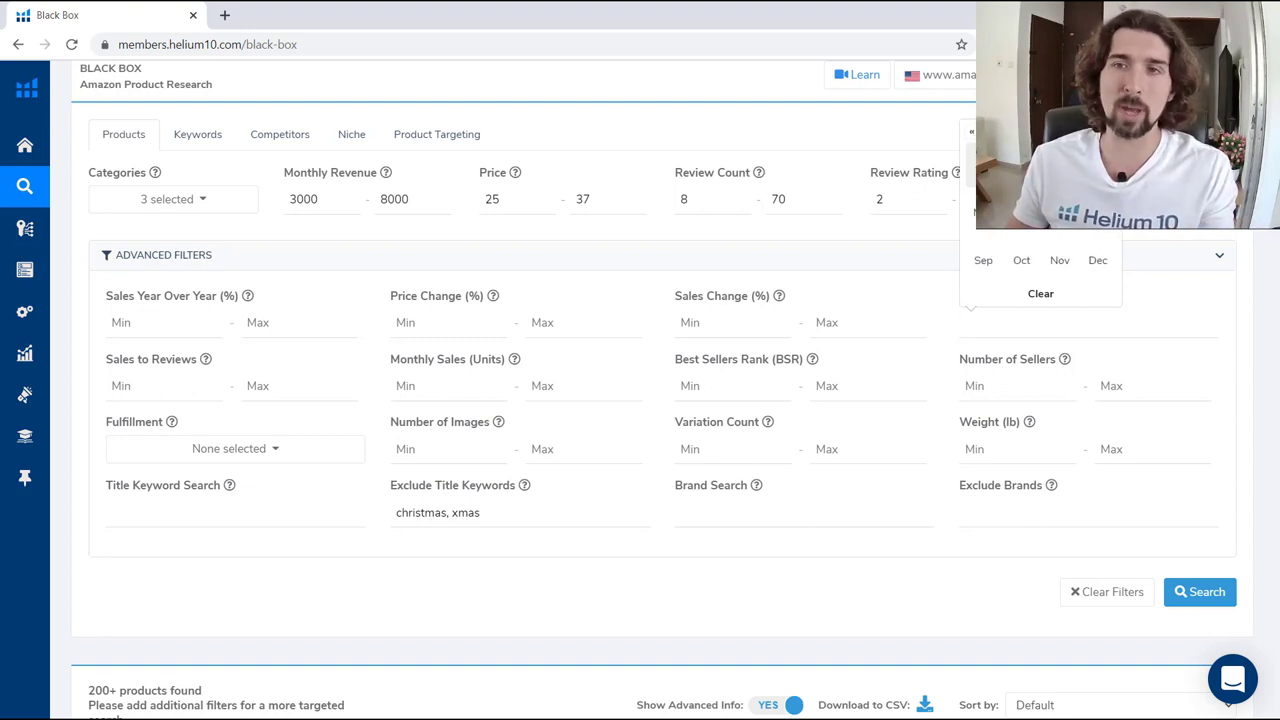
left_click(1040, 133)
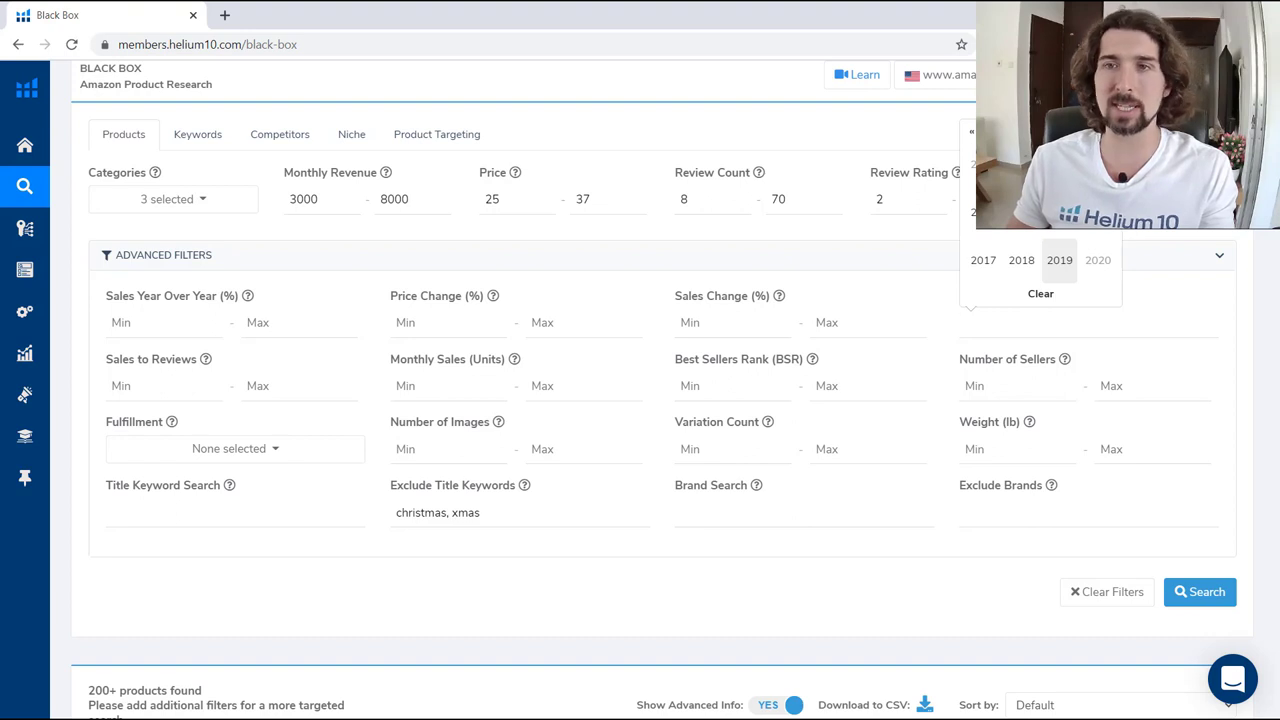
left_click(1110, 132)
left_click(1021, 163)
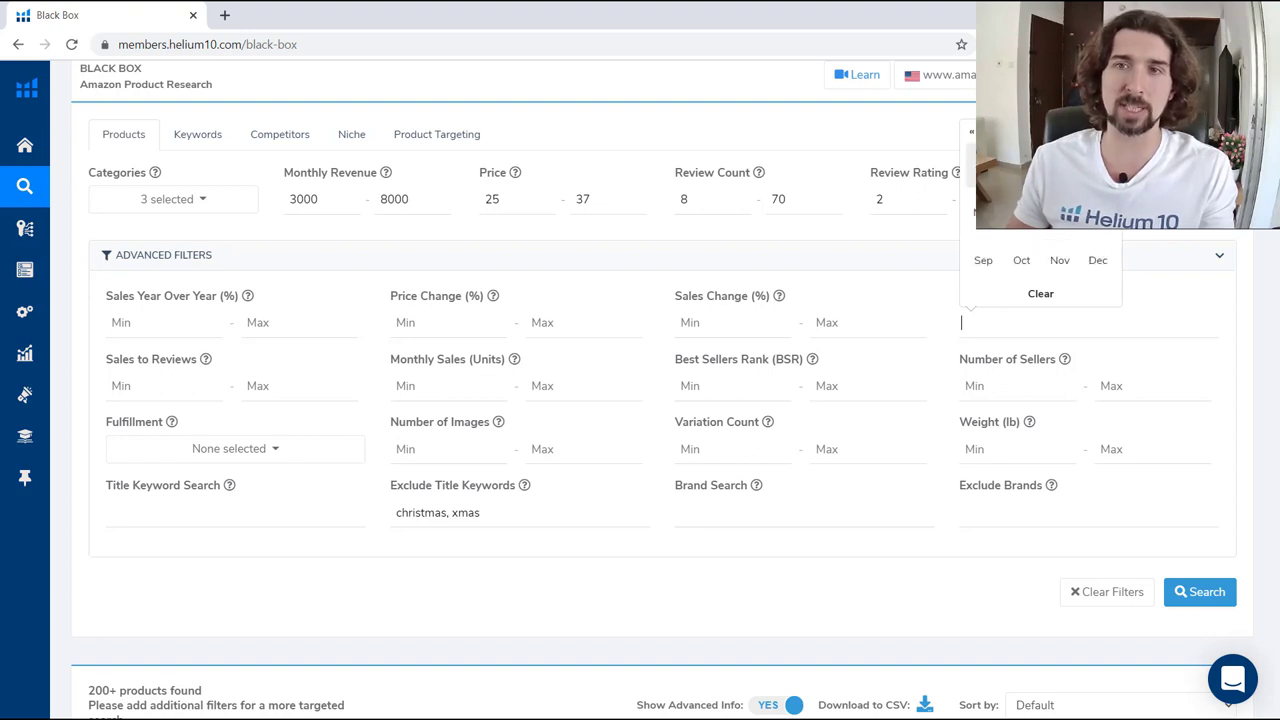
left_click(1021, 212)
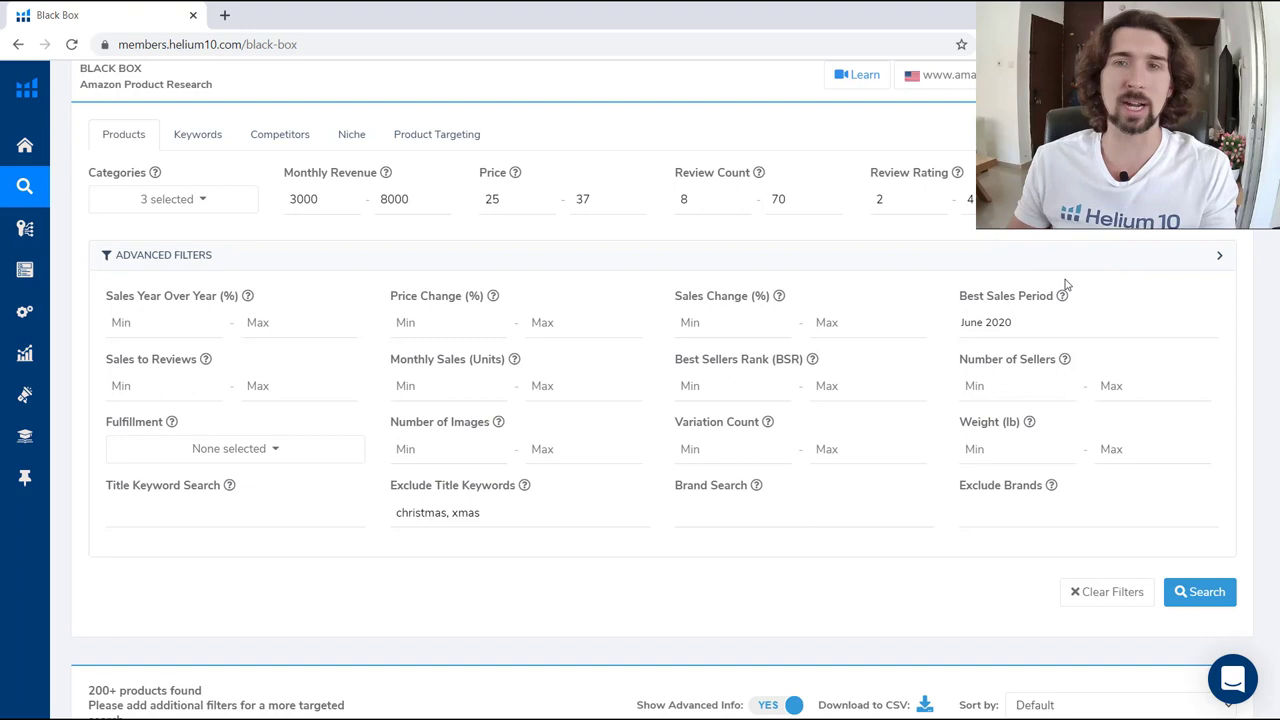
mouse_move(1063, 300)
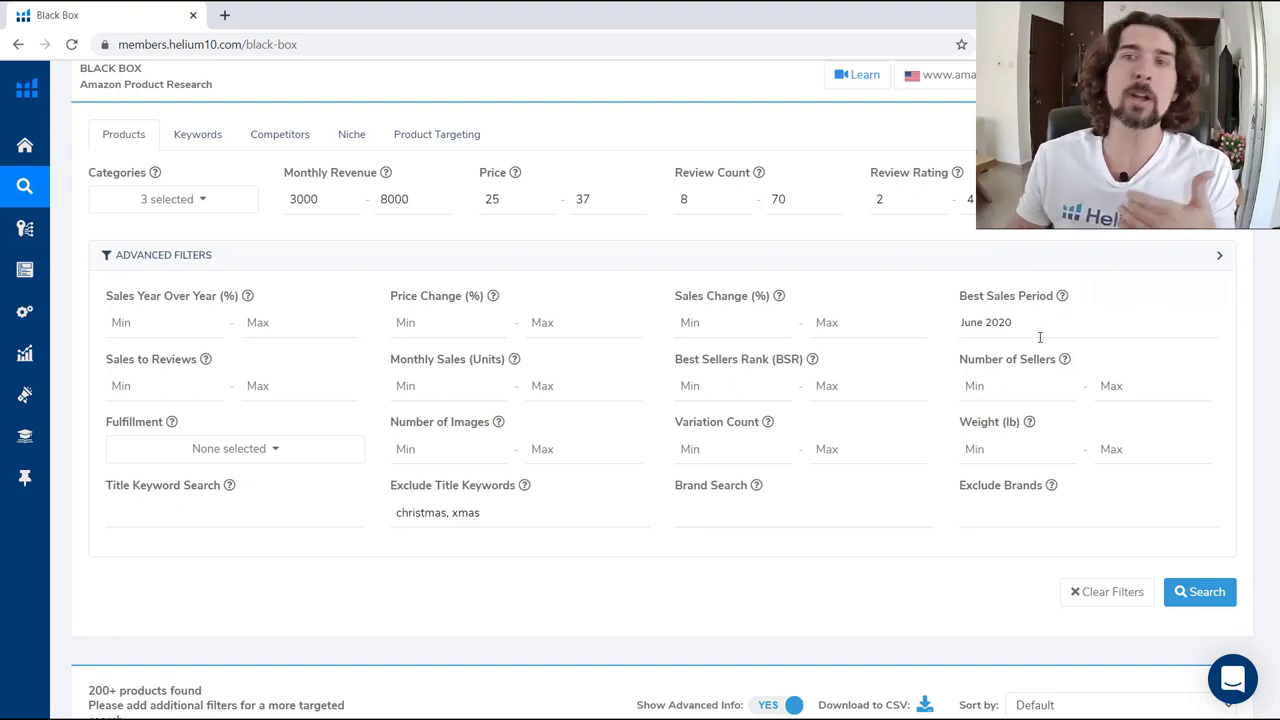
left_click(1192, 592)
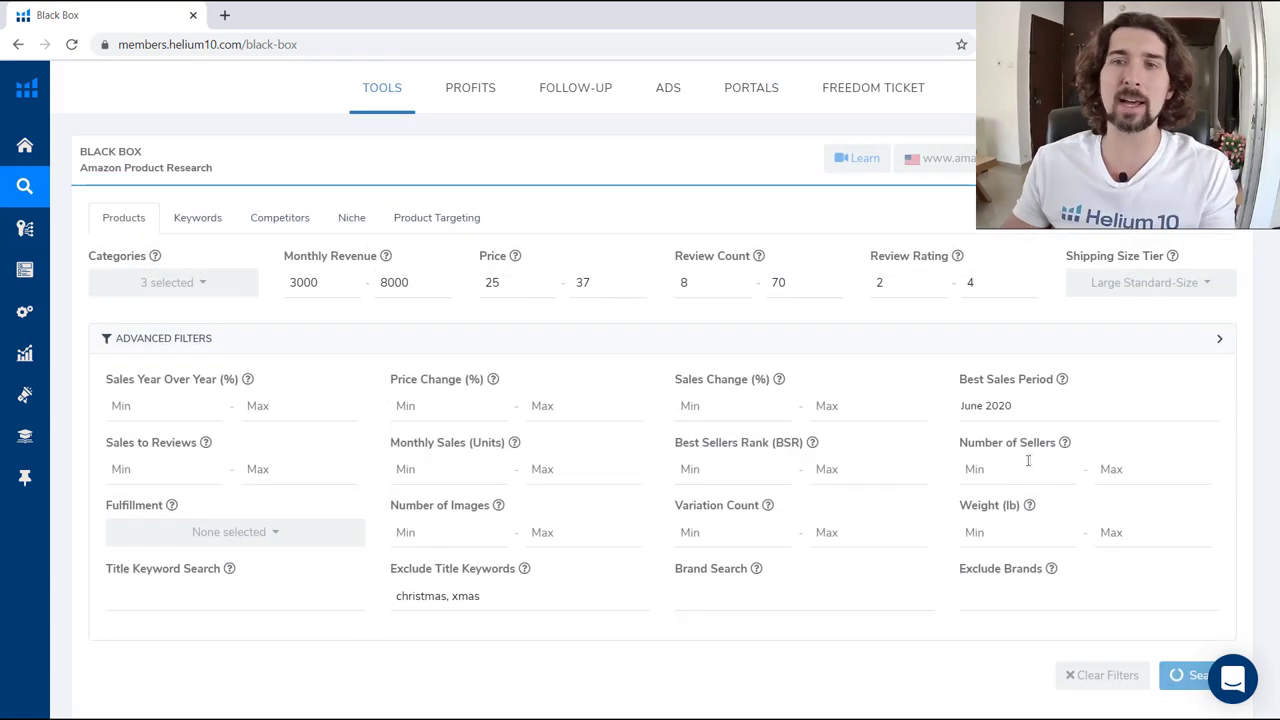
scroll(941, 332, "down", 3)
scroll(941, 332, "down", 10)
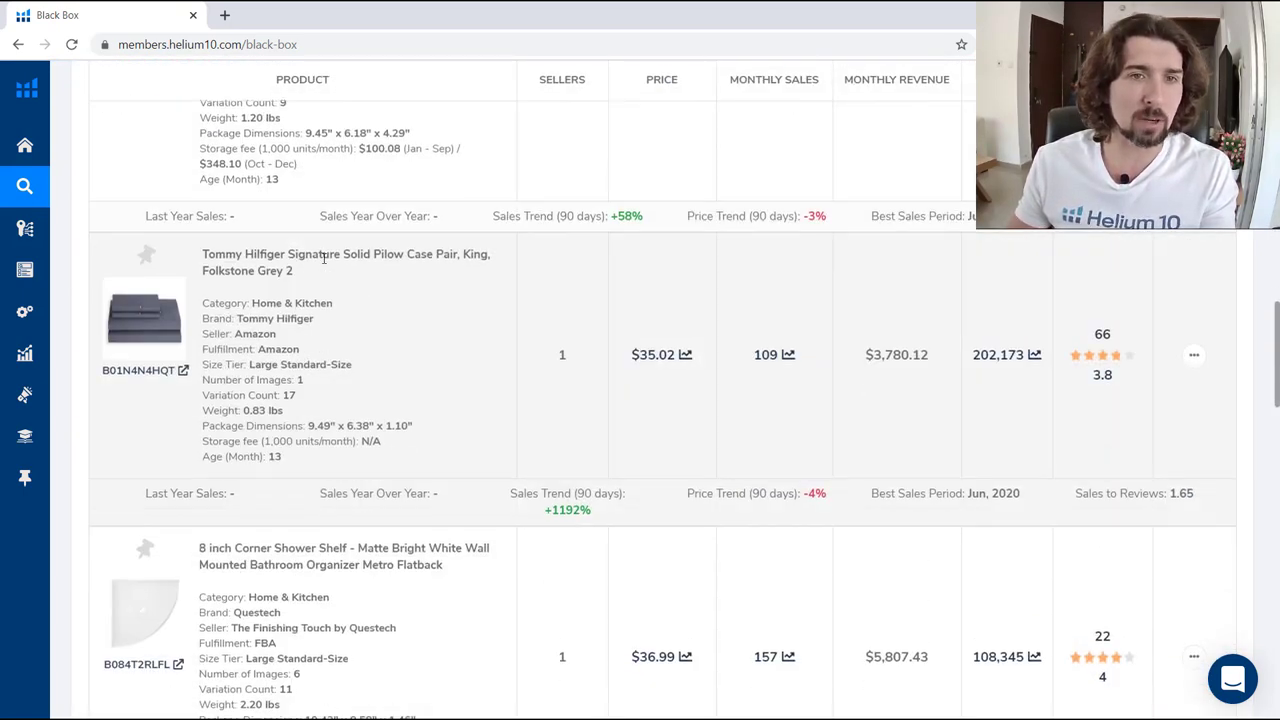
scroll(300, 310, "down", 10)
scroll(337, 342, "down", 10)
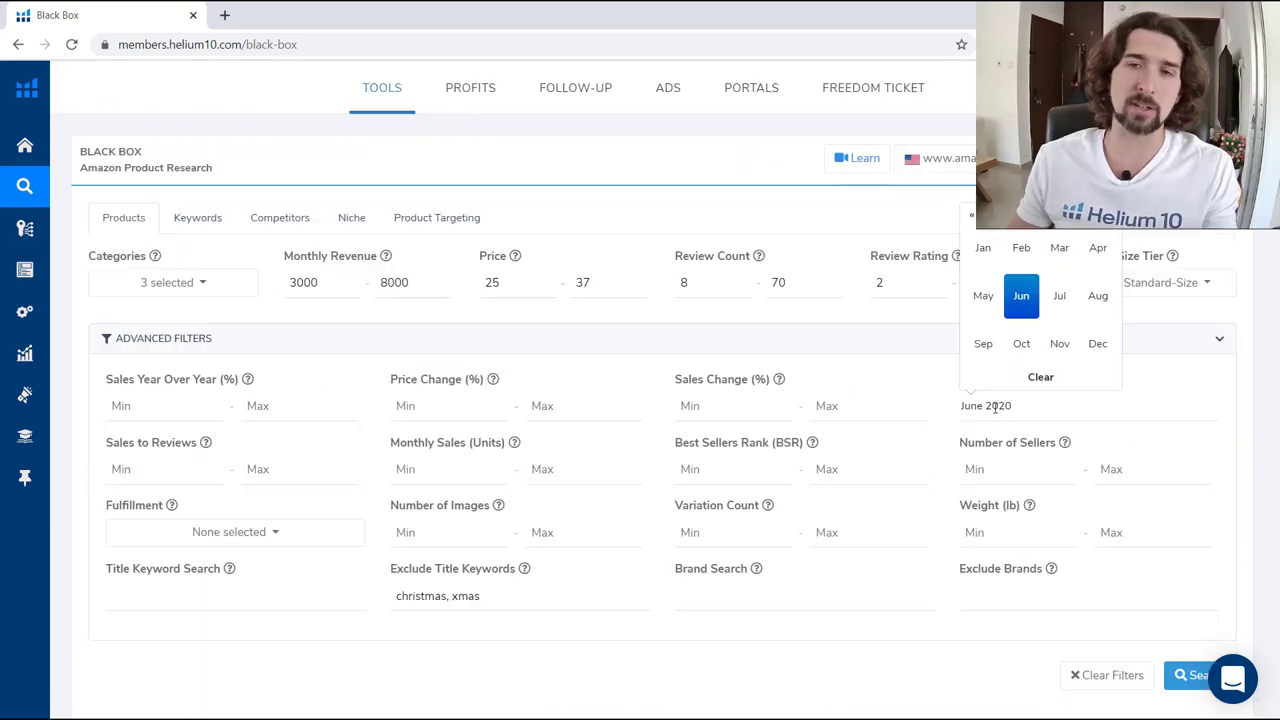
Collapse the advanced filters and review which product categories are selected
left_click(859, 345)
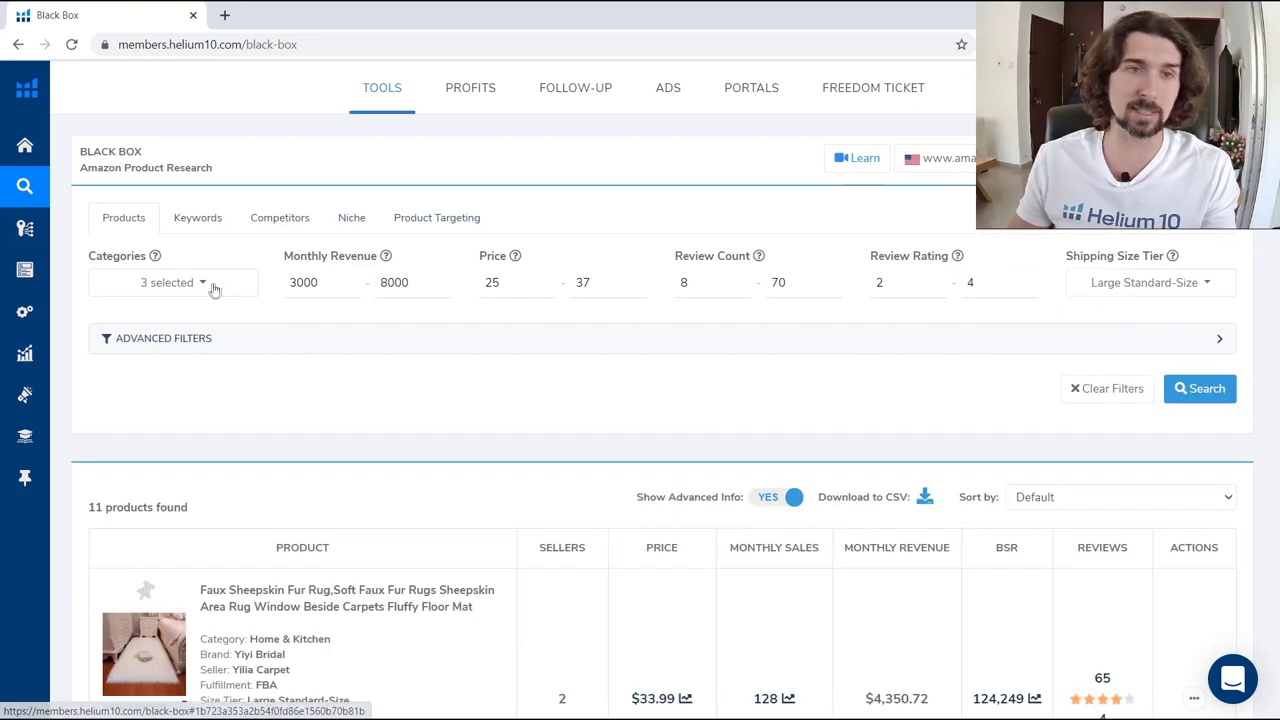
left_click(213, 289)
scroll(257, 351, "down", 3)
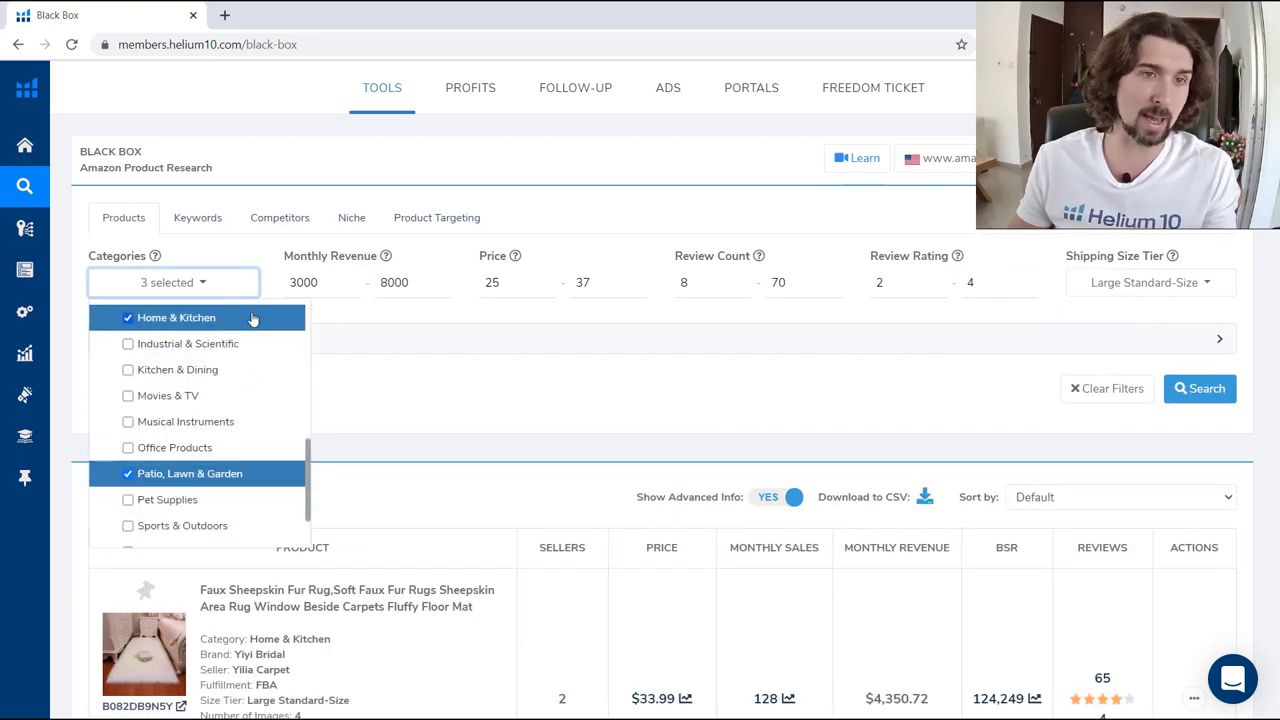
scroll(250, 335, "up", 2)
scroll(214, 413, "down", 3)
left_click(225, 290)
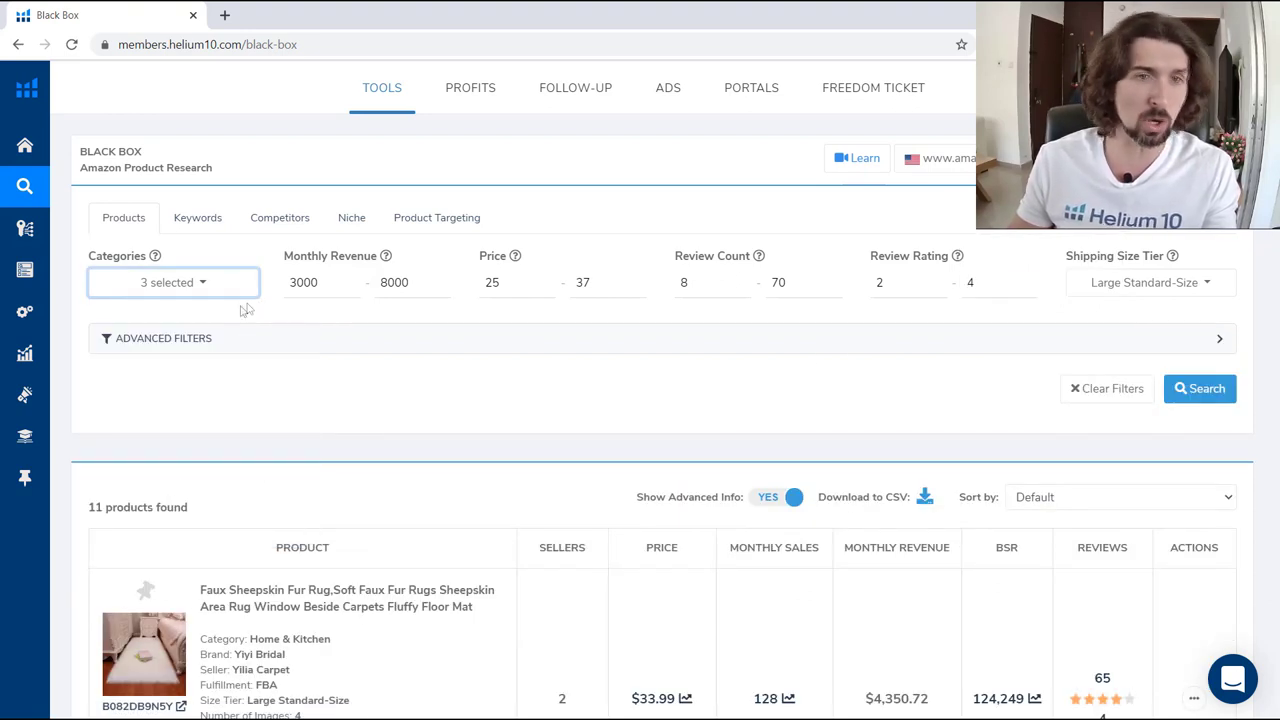
Expand the advanced filters and clear the Best Sales Period
left_click(200, 338)
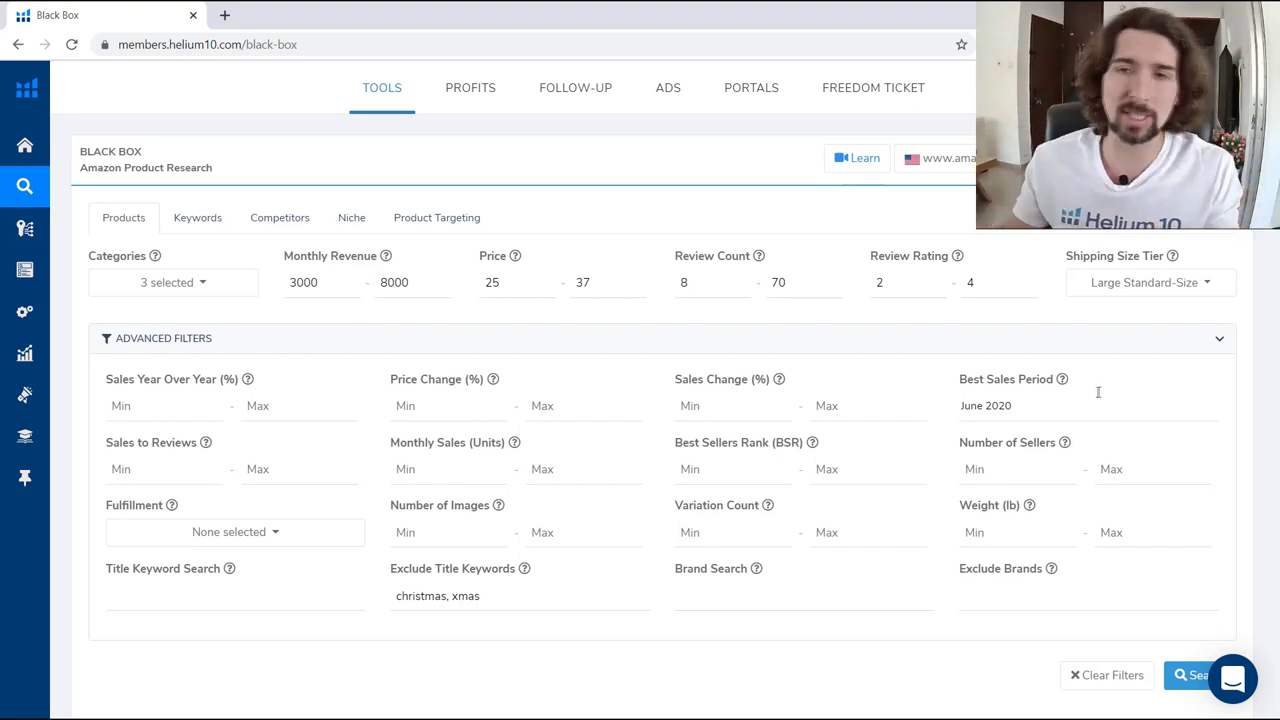
left_click(1020, 400)
left_click(1038, 374)
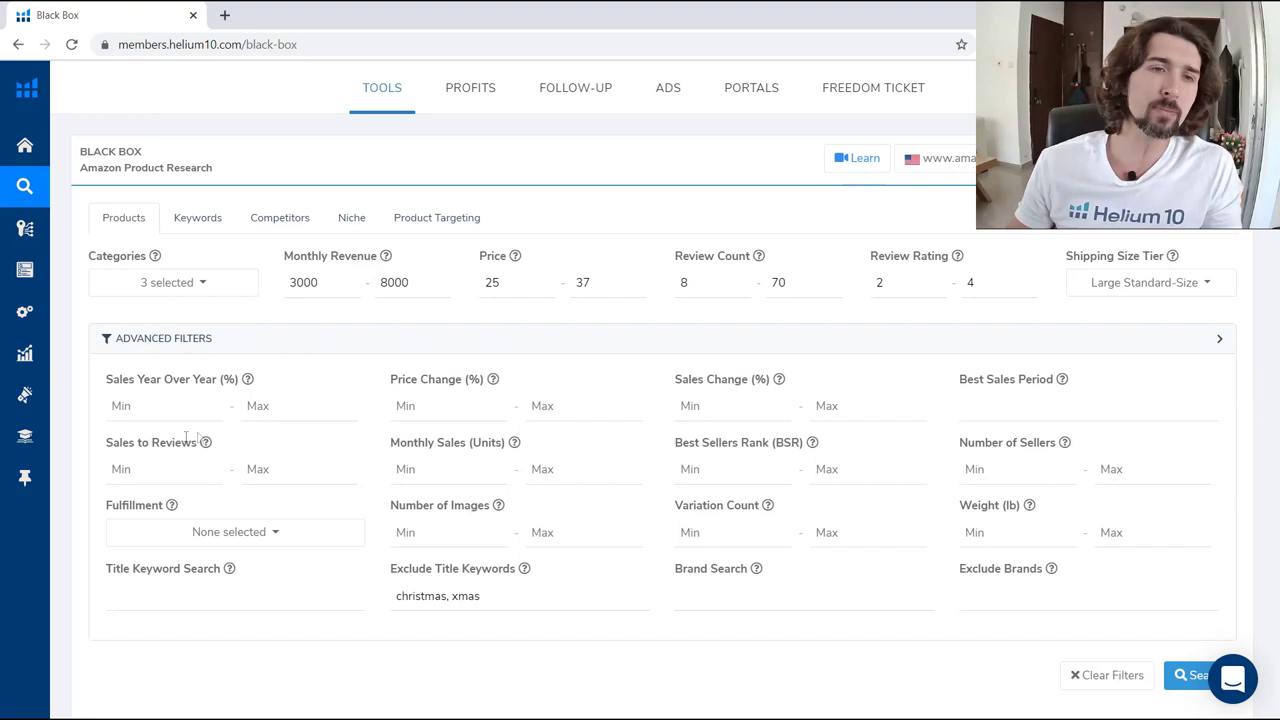
Check the description of the Sales to Reviews filter, set its minimum to 500, and run the search
mouse_move(205, 446)
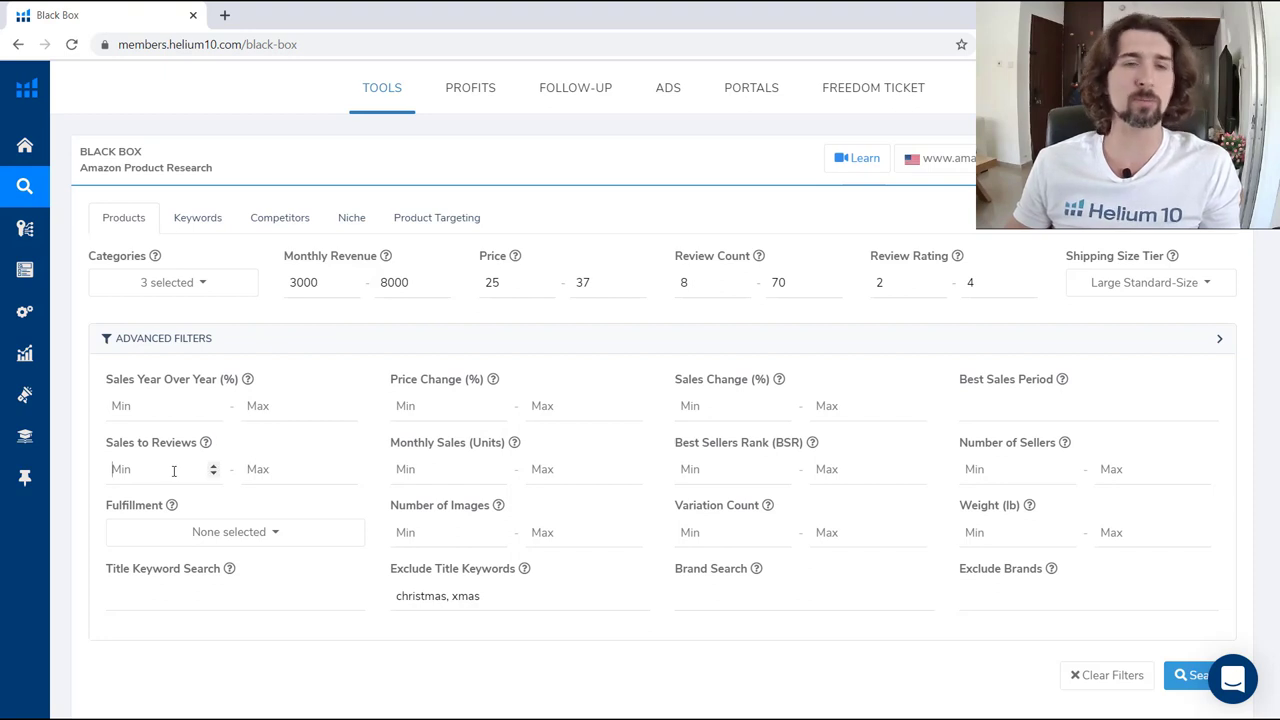
left_click(173, 460)
type("500")
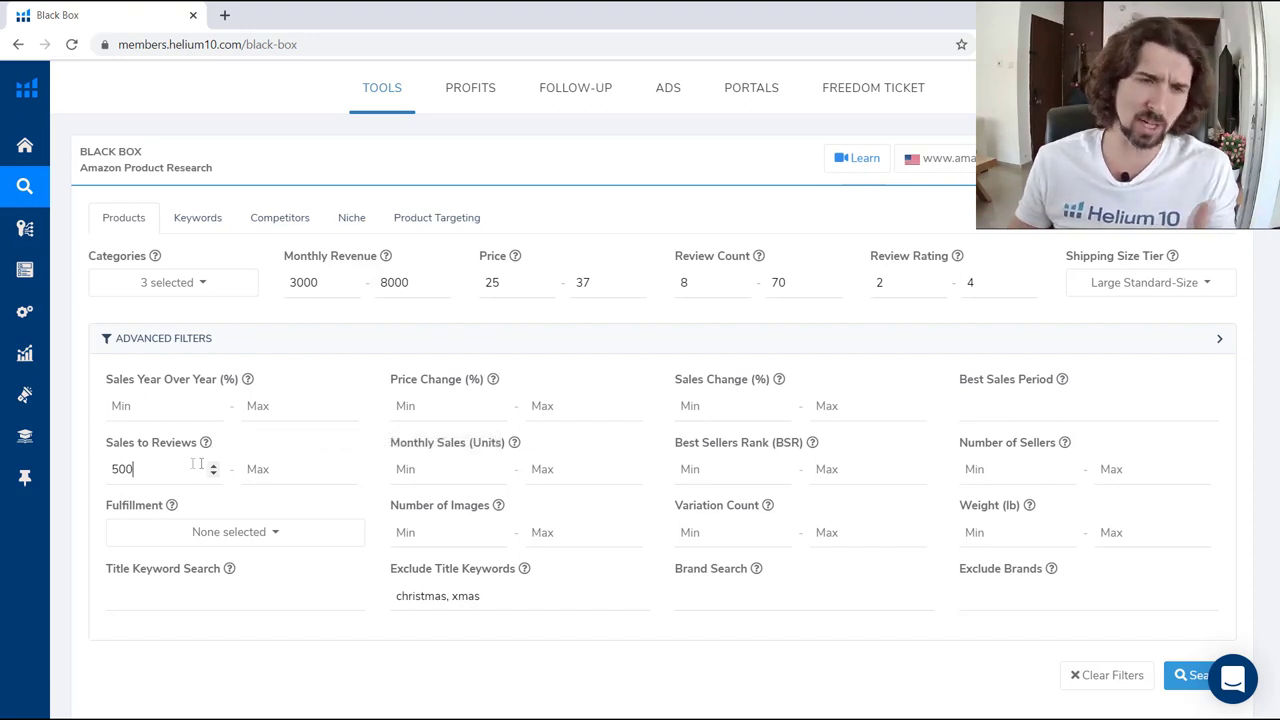
scroll(260, 450, "down", 3)
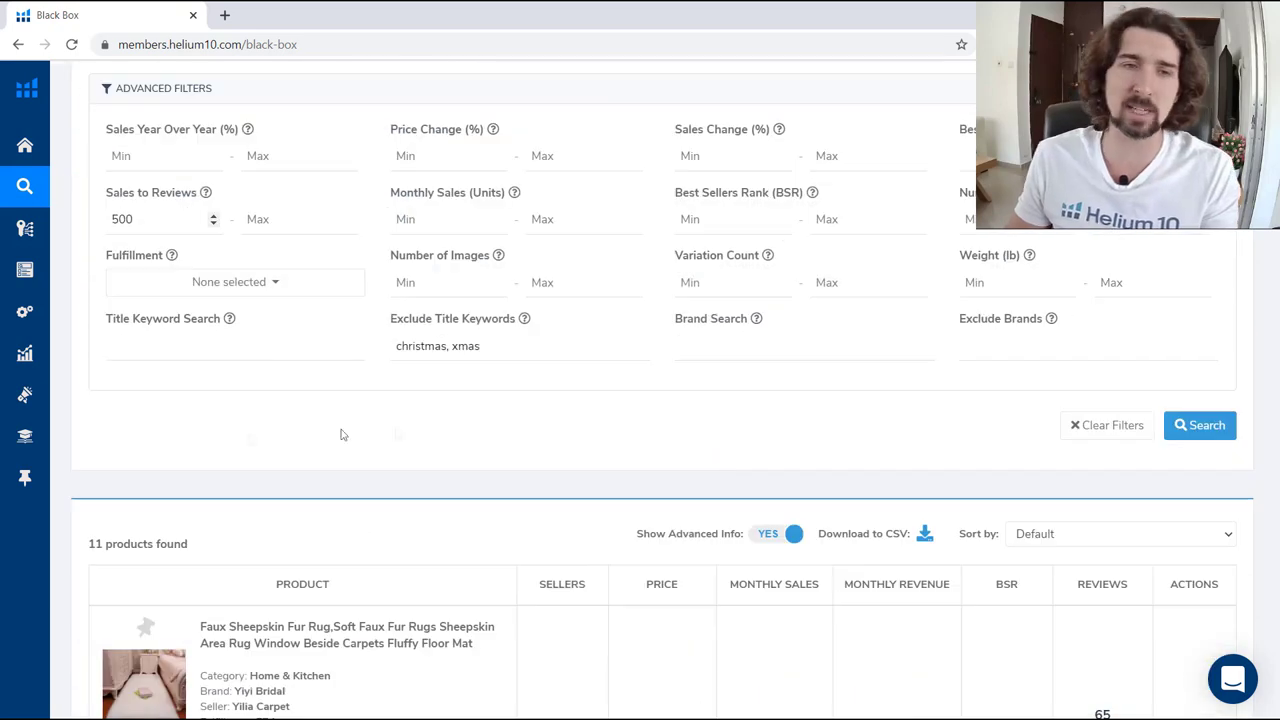
left_click(1178, 430)
scroll(810, 488, "down", 3)
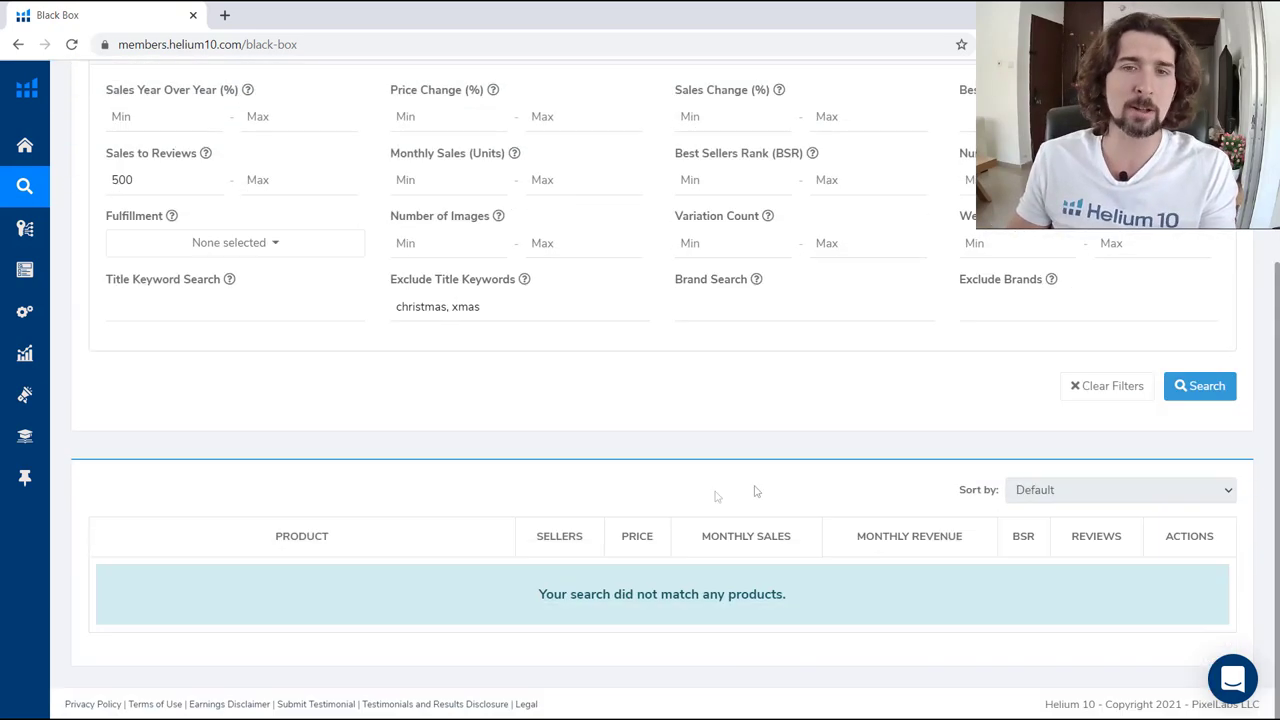
scroll(608, 603, "up", 3)
scroll(600, 595, "down", 3)
scroll(634, 660, "up", 1)
scroll(729, 614, "down", 1)
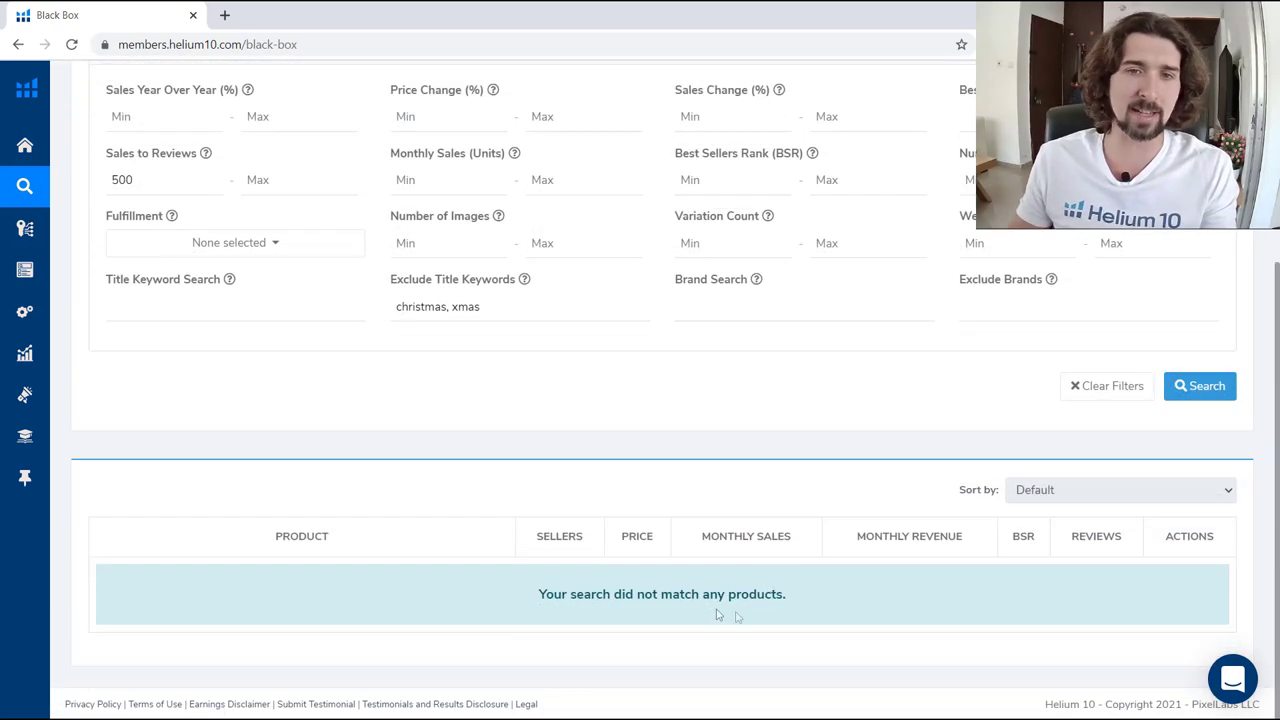
scroll(157, 366, "up", 3)
scroll(157, 366, "up", 1)
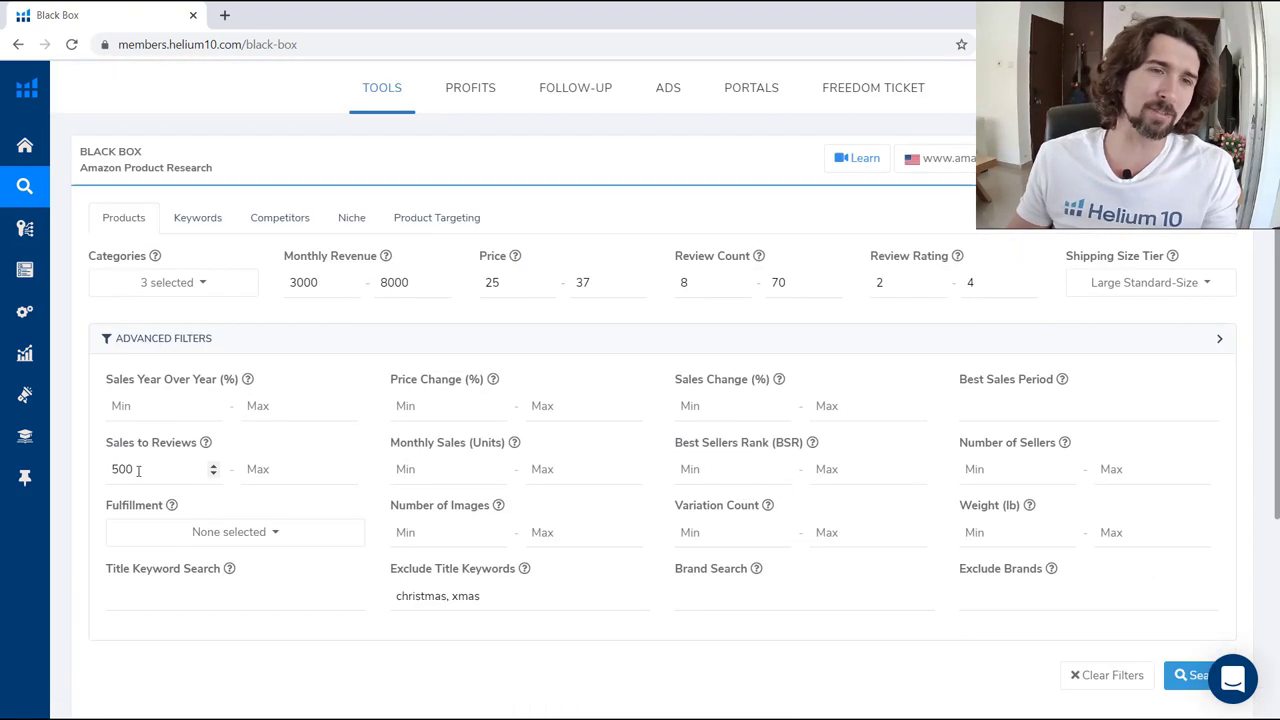
Clear the minimum and maximum Price in the search filters
double_click(400, 288)
type("8000")
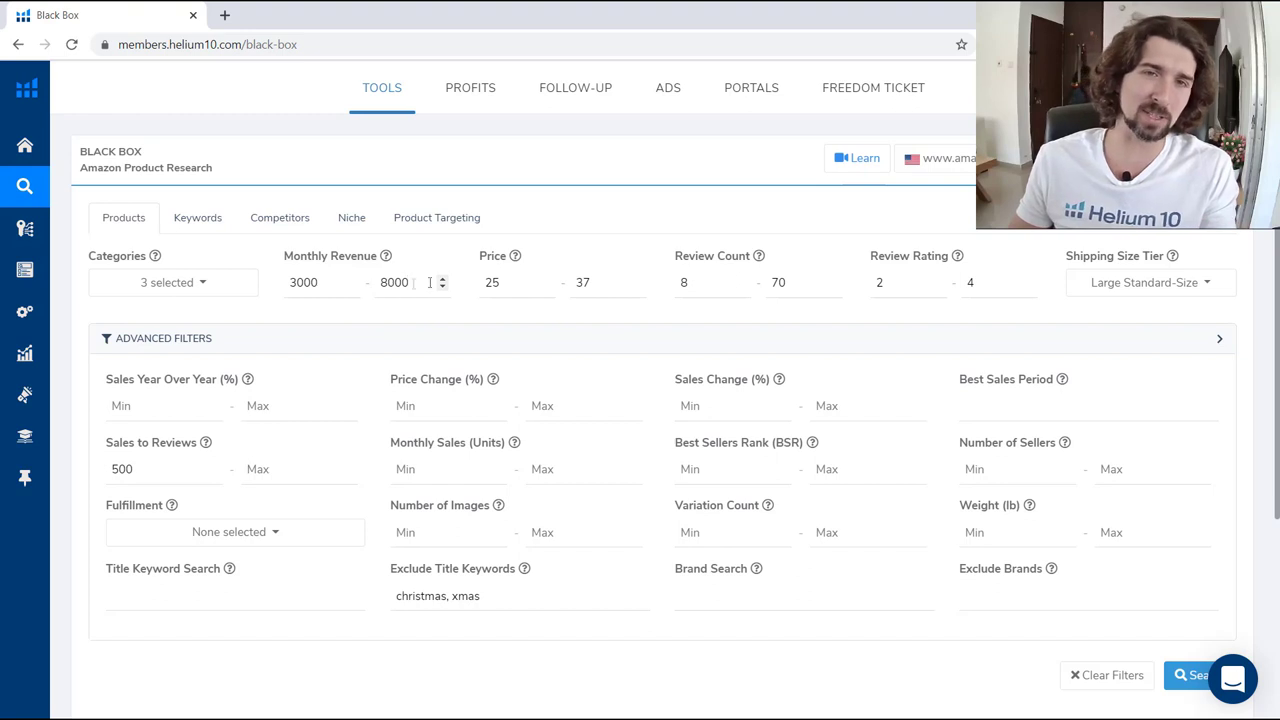
double_click(490, 283)
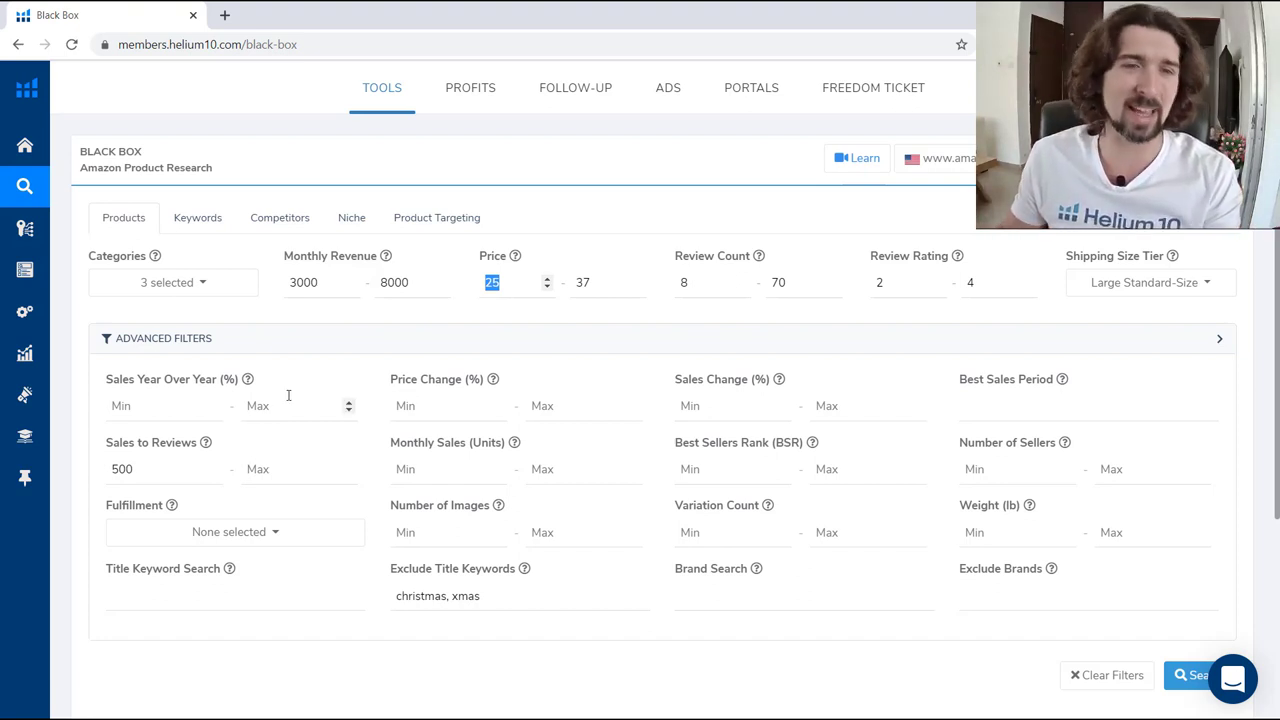
key("BackSpace")
left_click(580, 282)
double_click(583, 282)
key("BackSpace")
Set the Monthly Revenue filter to a minimum of 10000 with no maximum and run the search
double_click(325, 282)
double_click(395, 282)
key("BackSpace")
double_click(302, 282)
type("10000")
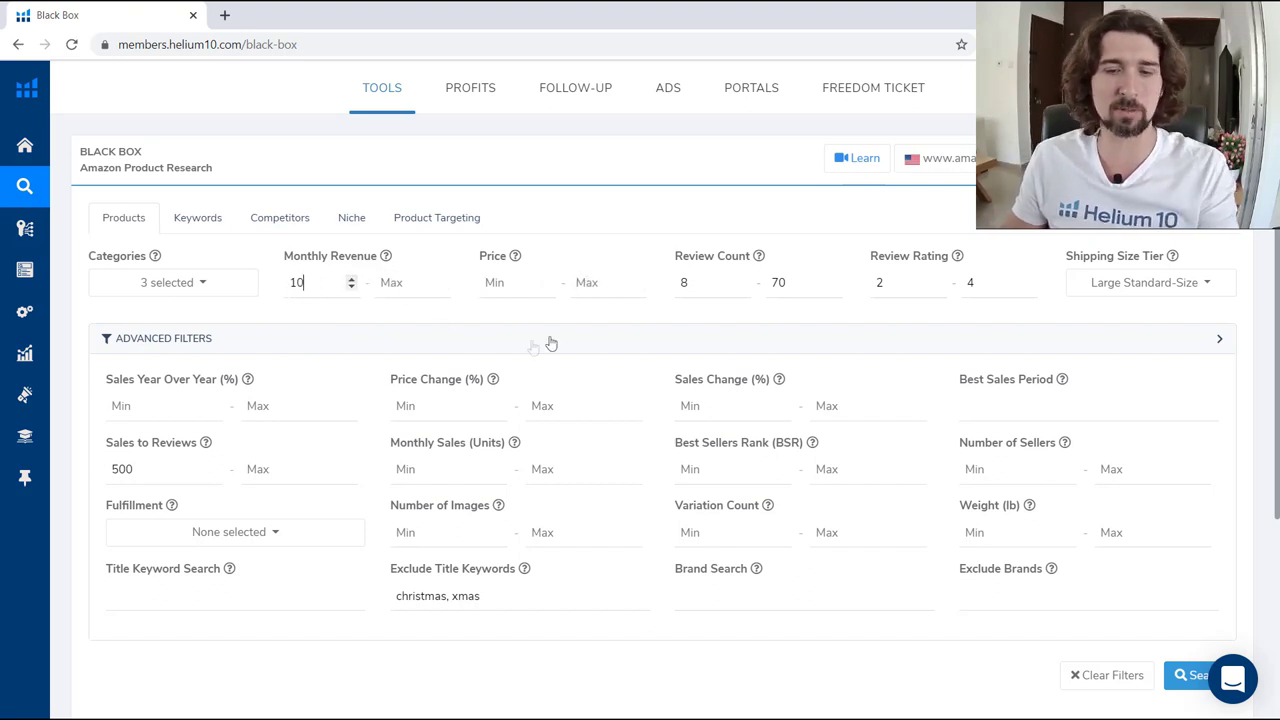
scroll(700, 336, "down", 1)
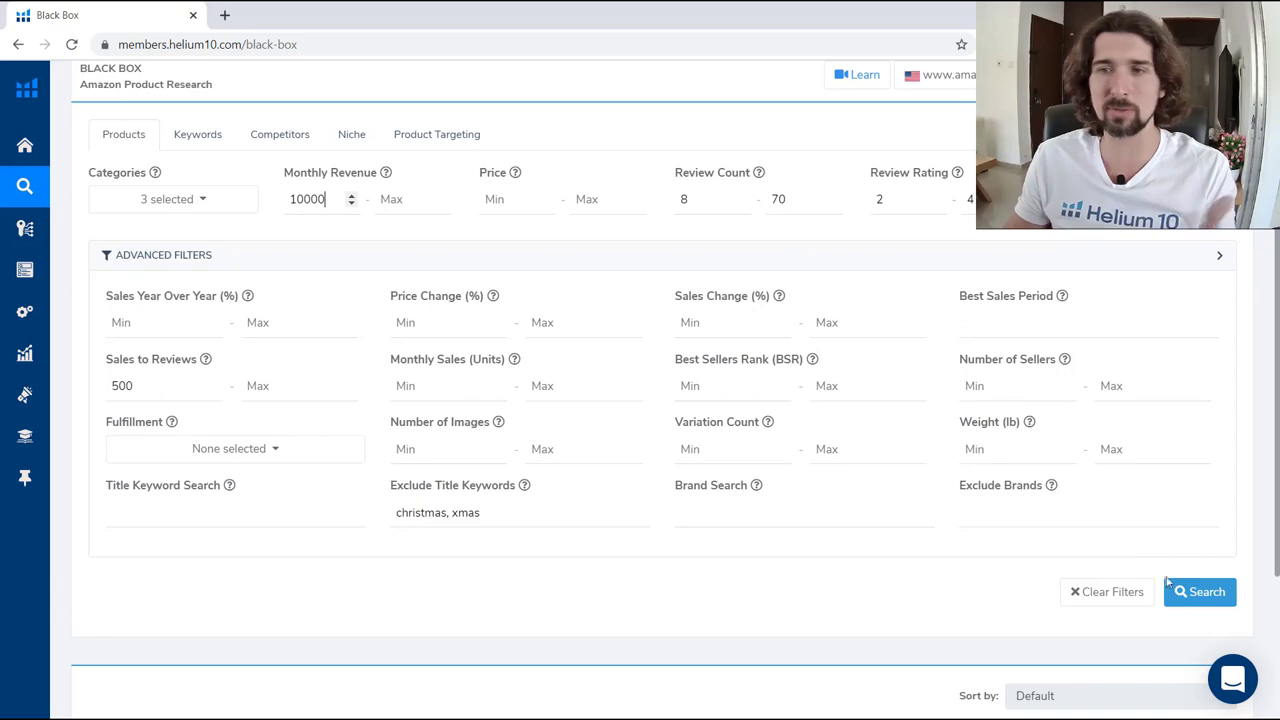
scroll(700, 430, "up", 1)
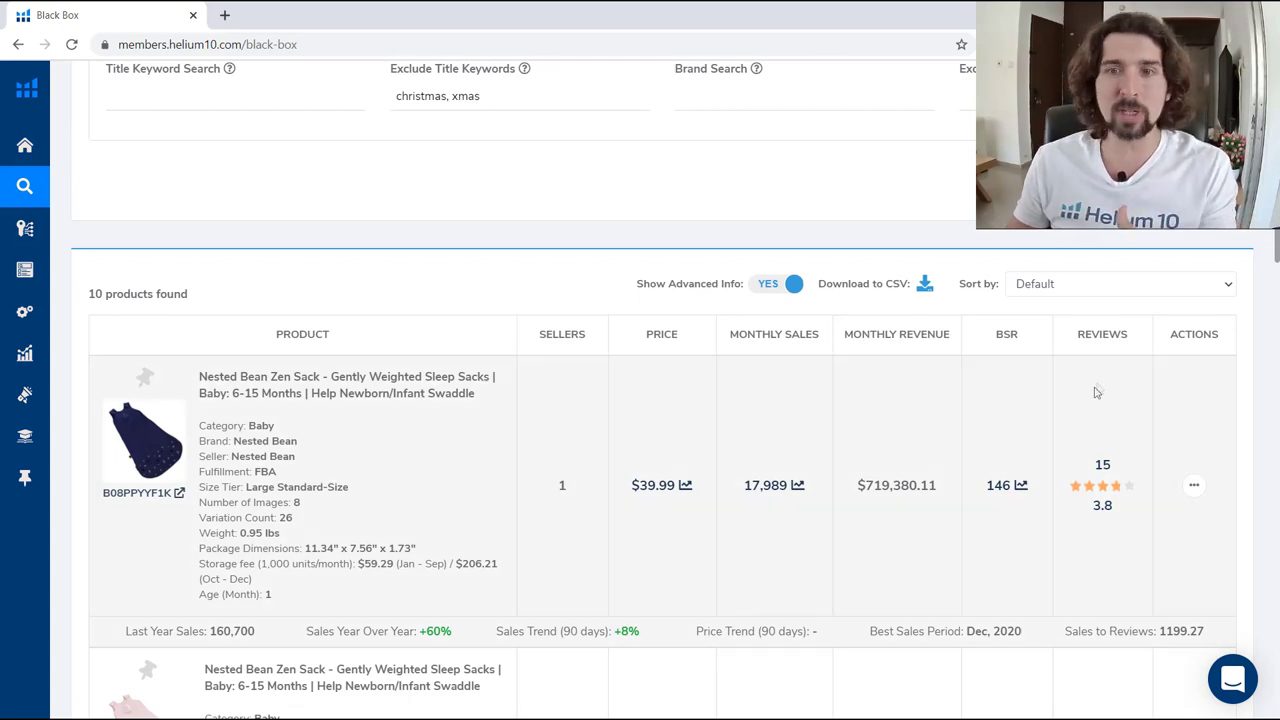
Examine the products found, comparing their monthly sales, monthly revenue, review counts and Sales to Reviews ratios
scroll(1085, 395, "down", 4)
scroll(971, 373, "down", 8)
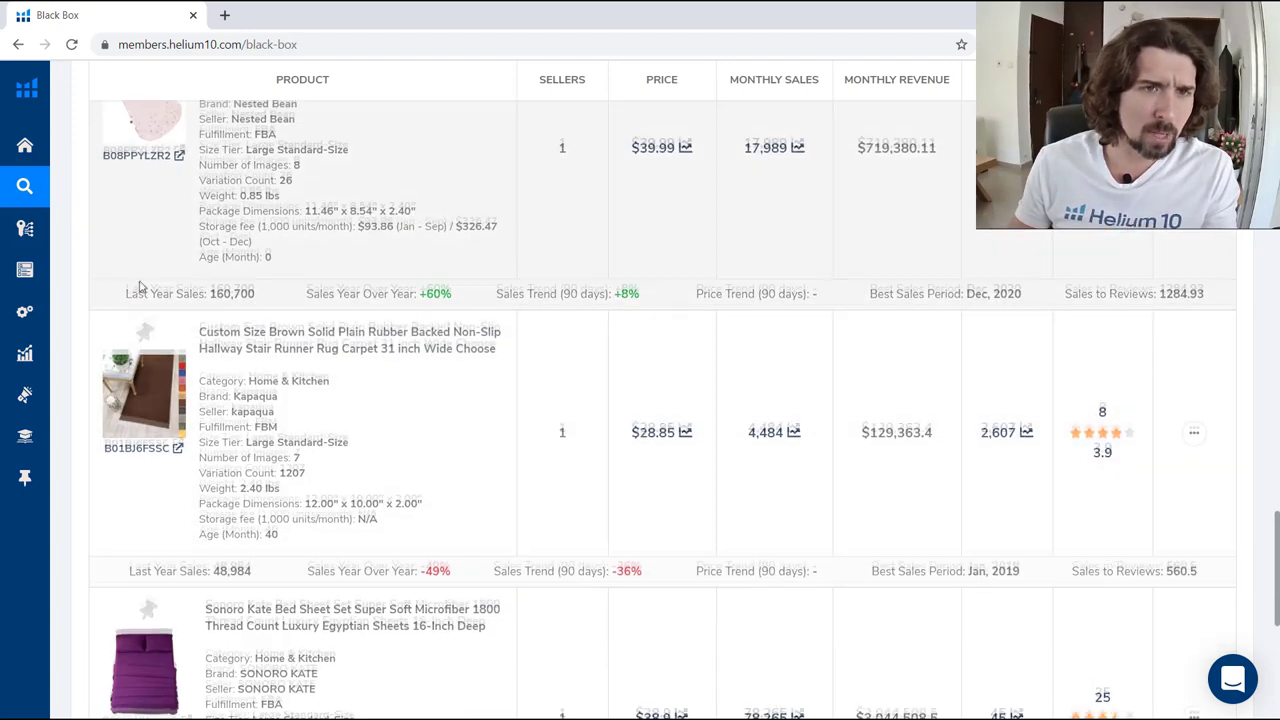
scroll(242, 213, "up", 2)
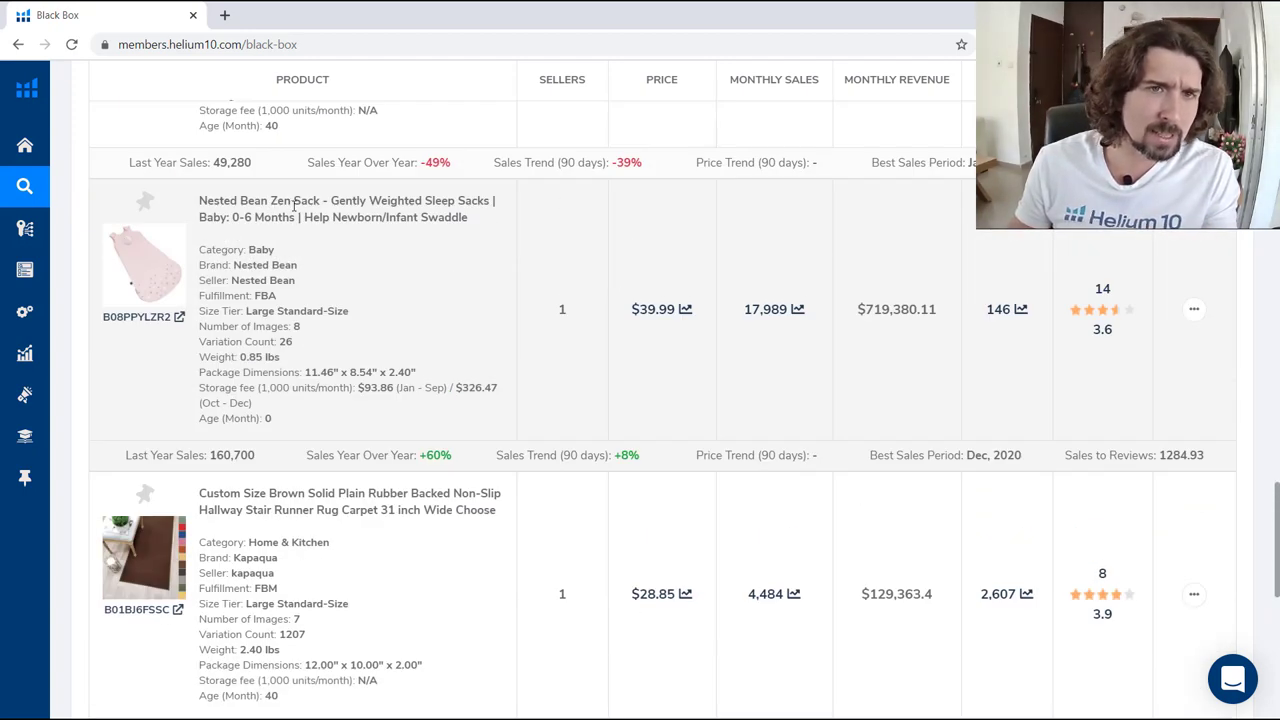
scroll(333, 200, "up", 3)
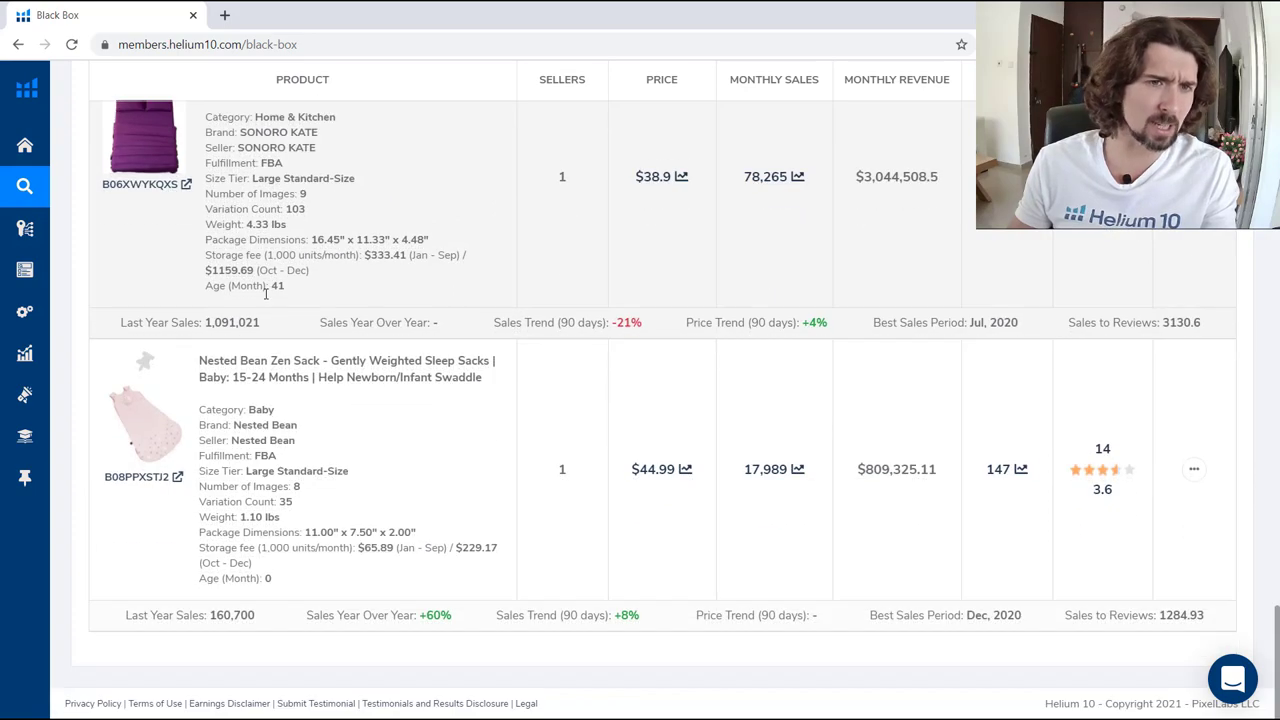
scroll(416, 400, "down", 5)
scroll(416, 410, "up", 15)
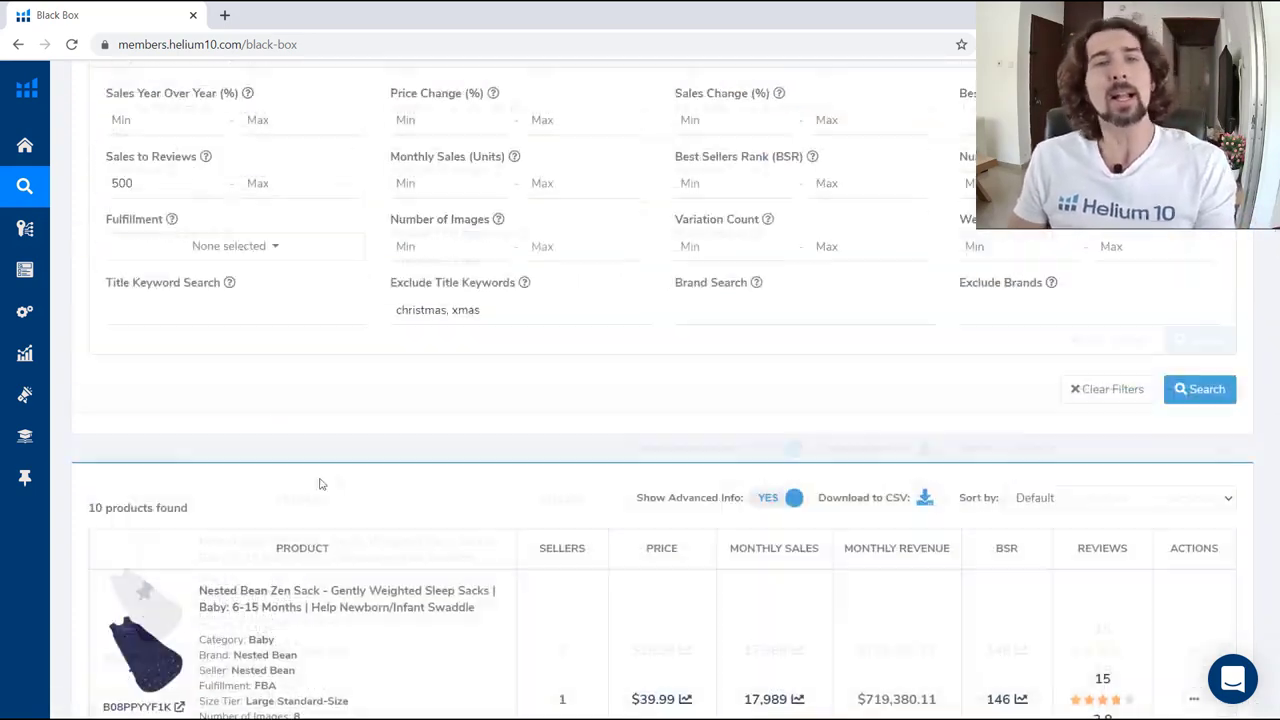
scroll(160, 356, "down", 3)
scroll(128, 210, "up", 1)
scroll(128, 210, "up", 2)
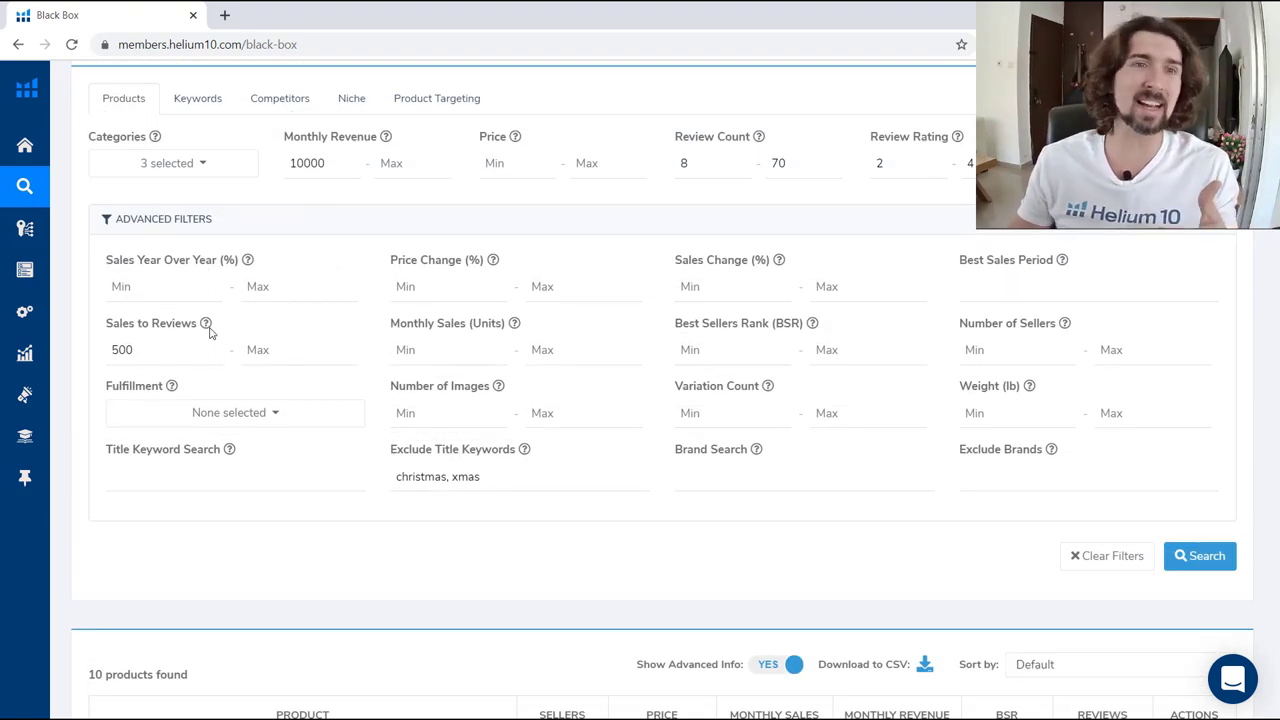
scroll(210, 333, "down", 8)
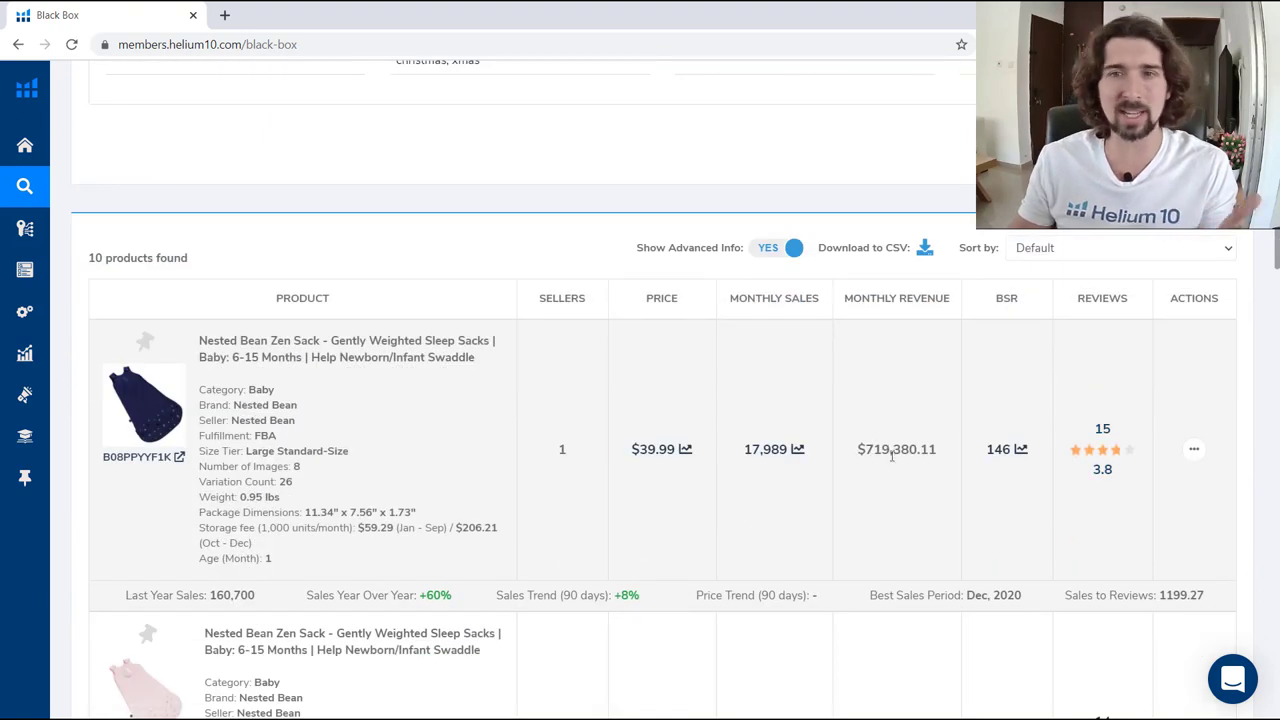
Set the minimum of the Sales to Reviews filter to 50 and run the search
scroll(886, 470, "up", 1)
scroll(886, 527, "up", 8)
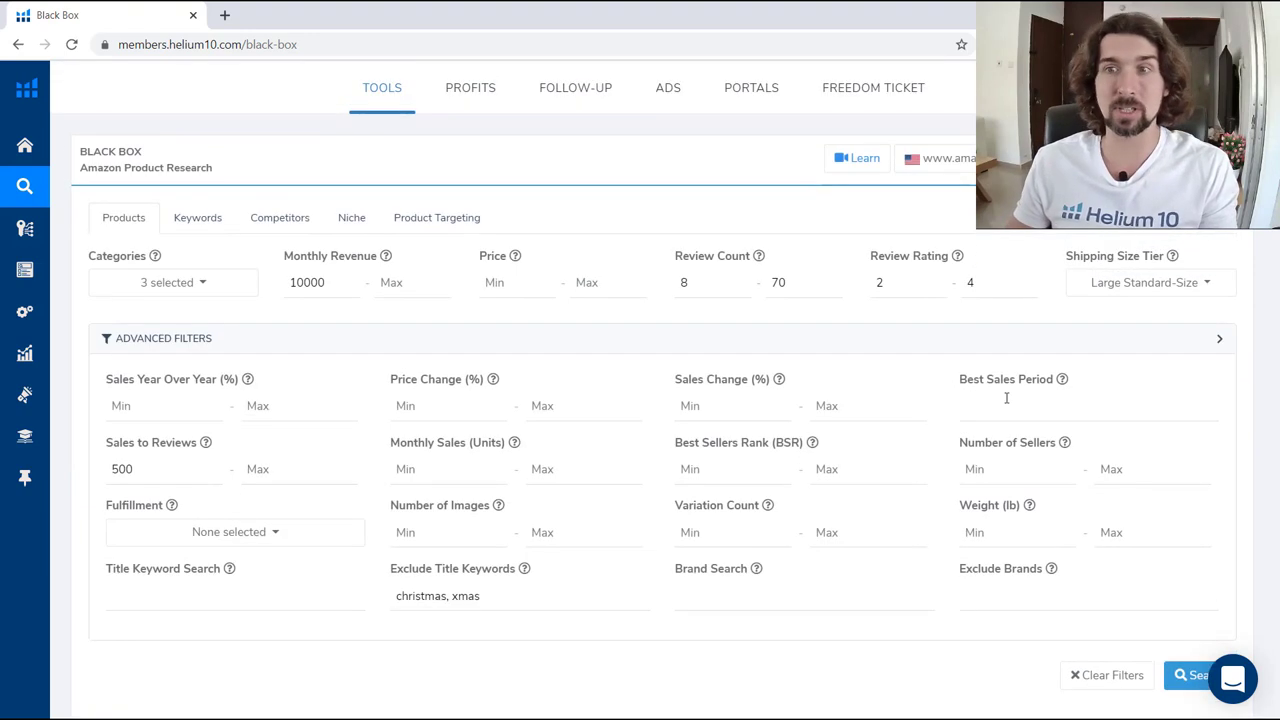
scroll(617, 371, "down", 5)
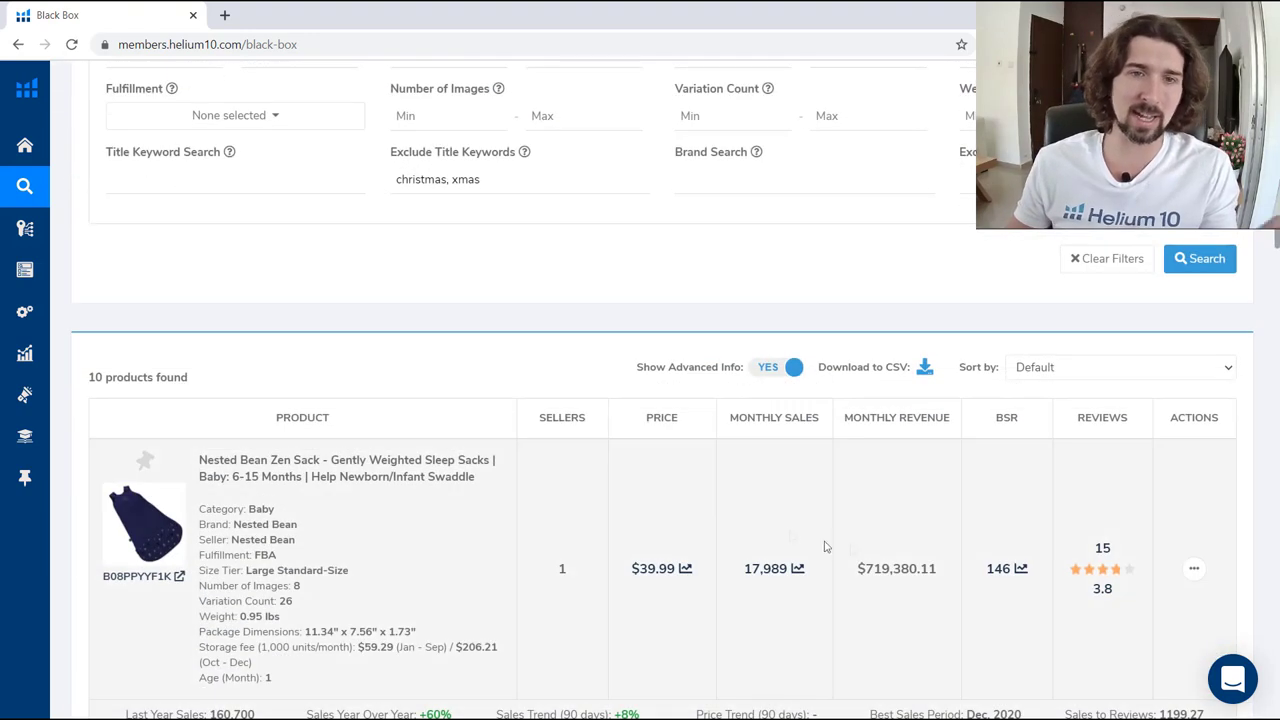
scroll(826, 543, "down", 2)
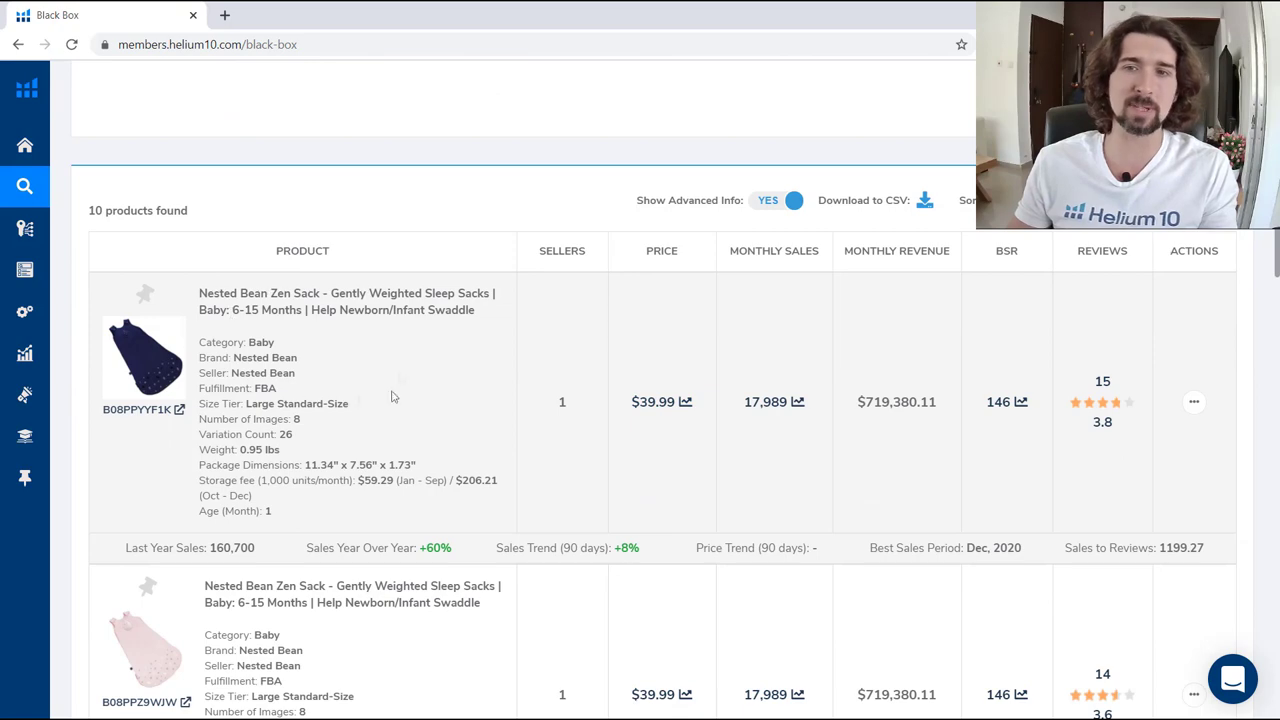
scroll(320, 332, "down", 1)
scroll(303, 389, "up", 8)
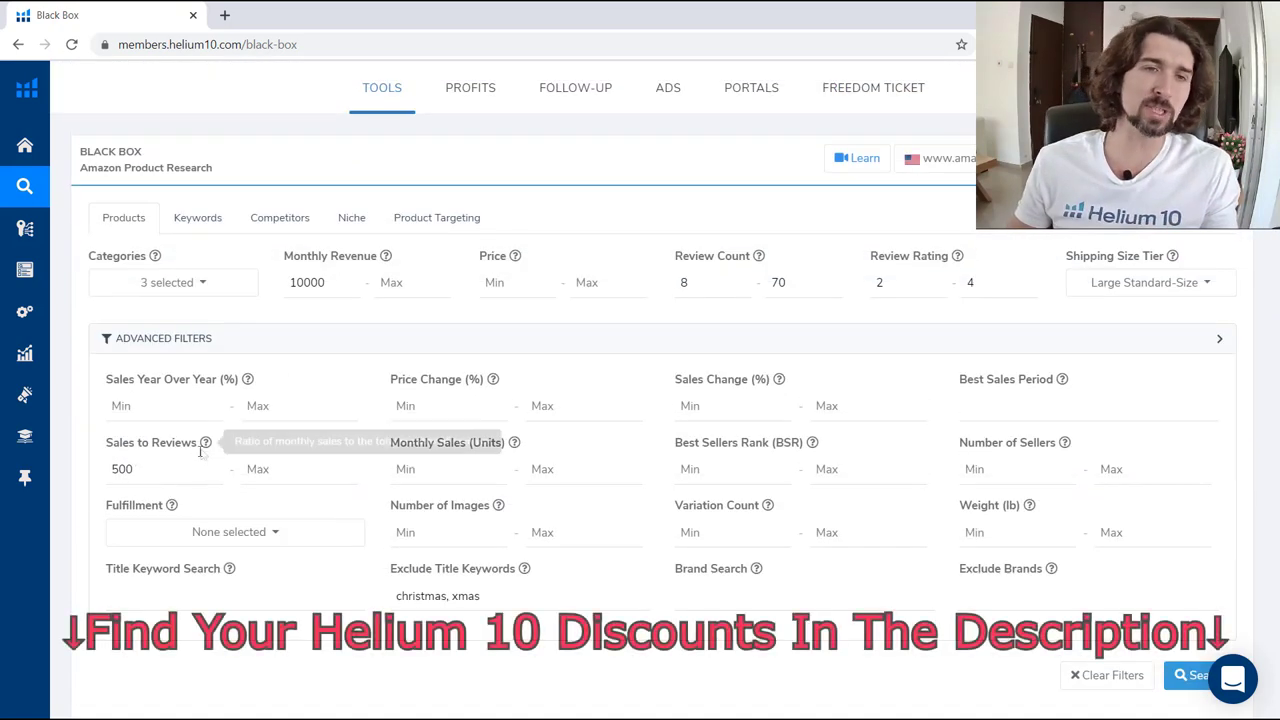
double_click(176, 469)
key("BackSpace")
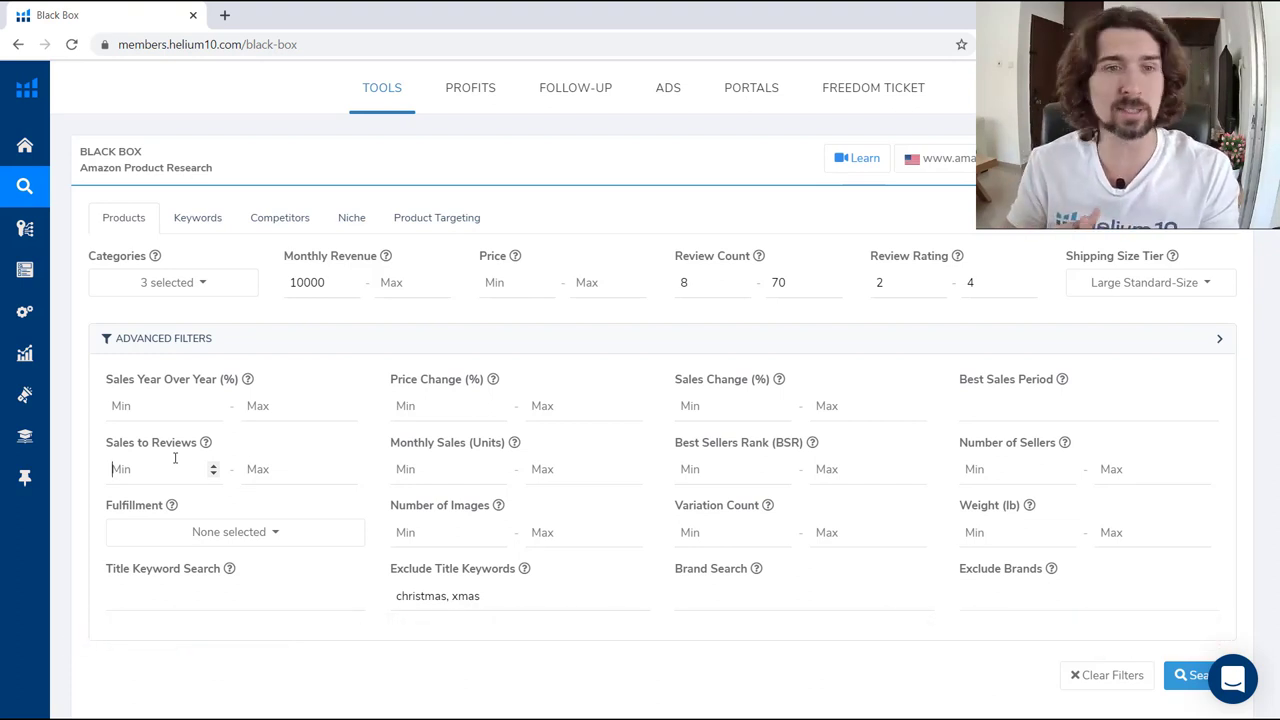
mouse_move(205, 442)
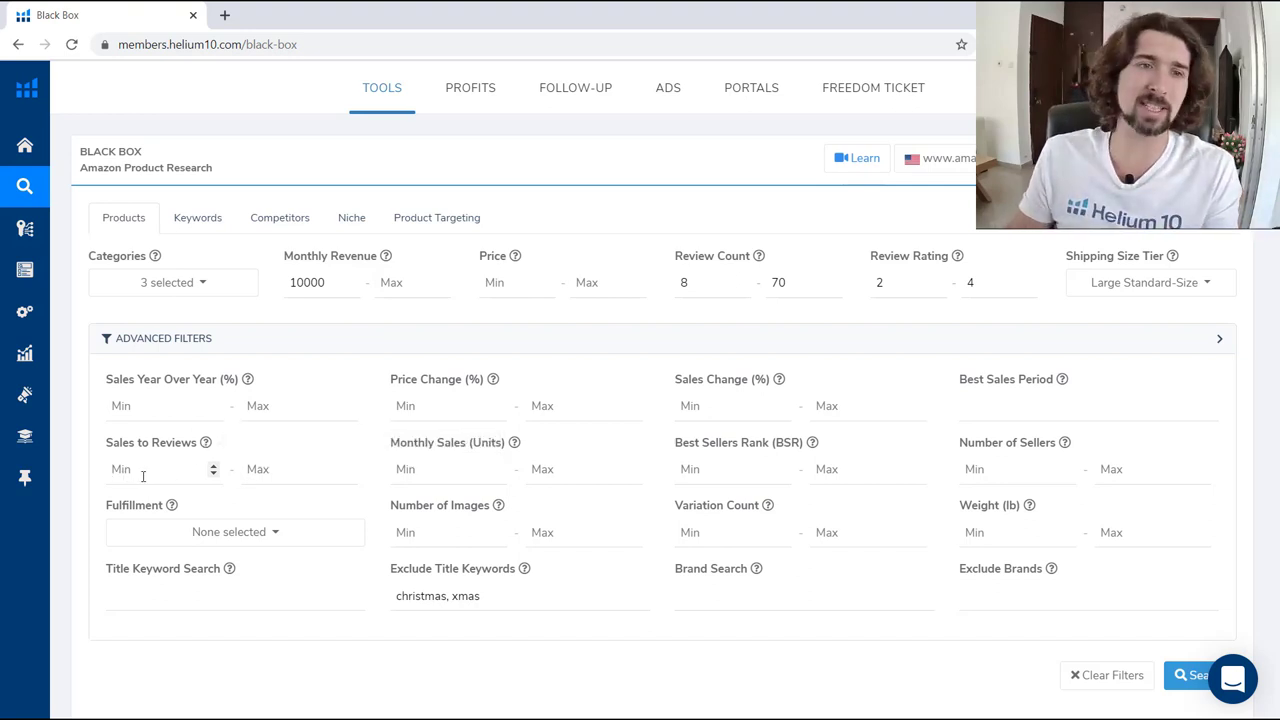
left_click(171, 473)
type("50")
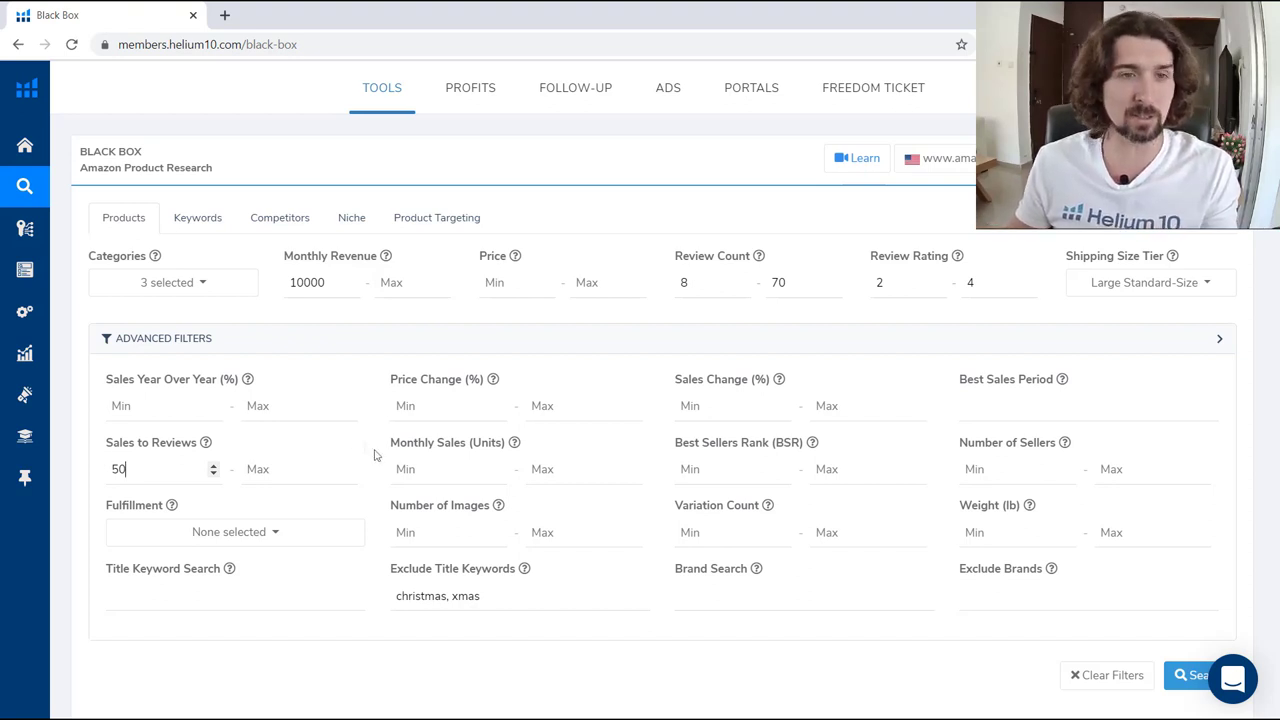
scroll(371, 457, "down", 2)
left_click(1200, 508)
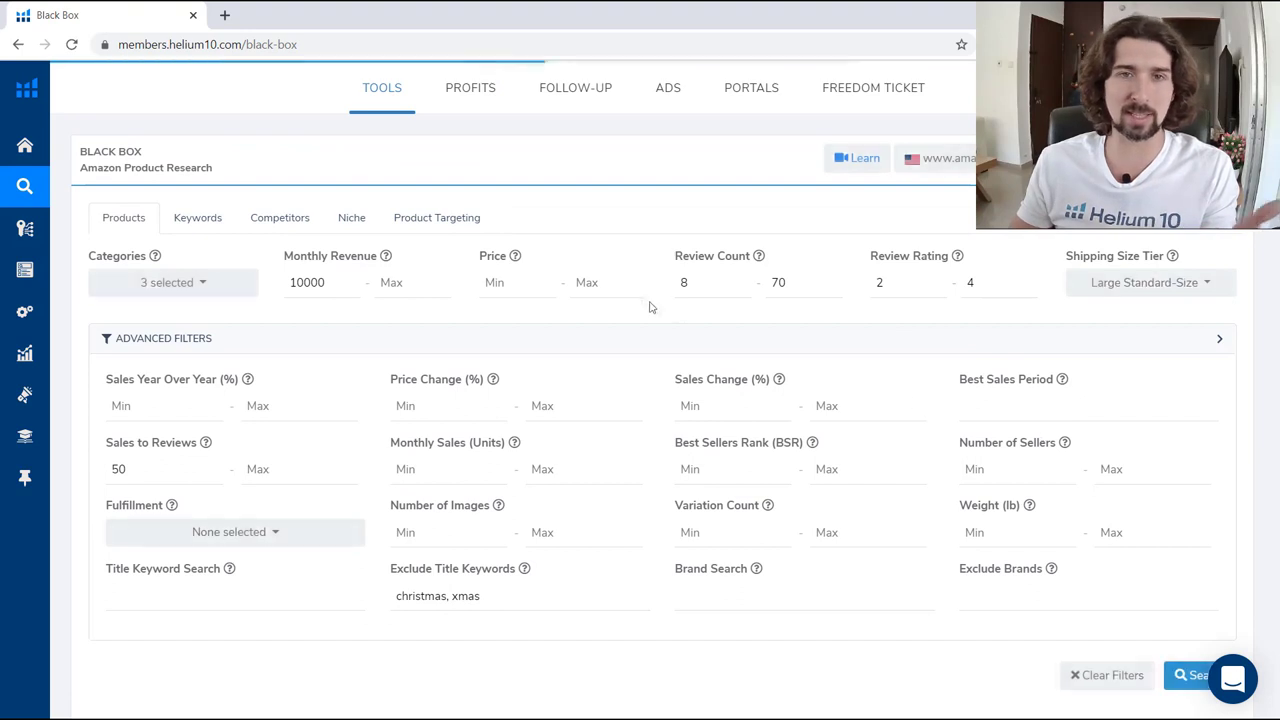
Check the description of the Review Count filter and examine the first products found, comparing their prices, monthly sales, revenue and reviews
scroll(603, 282, "up", 5)
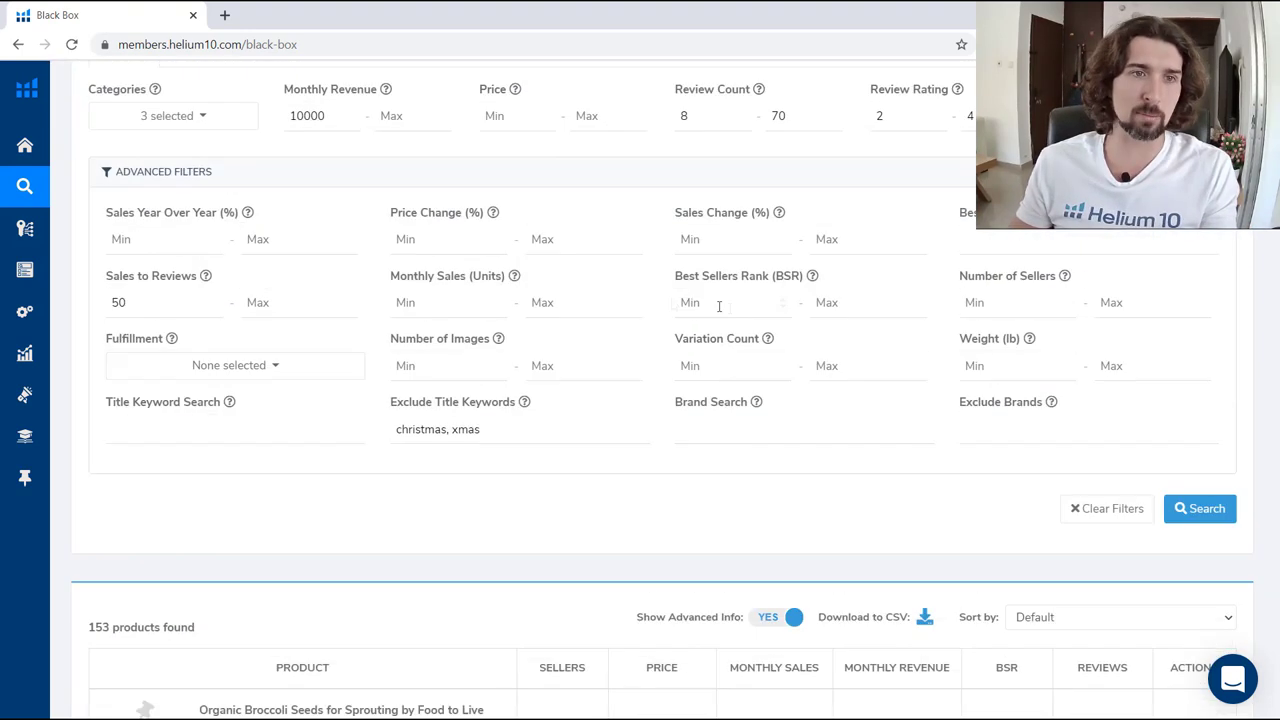
mouse_move(759, 260)
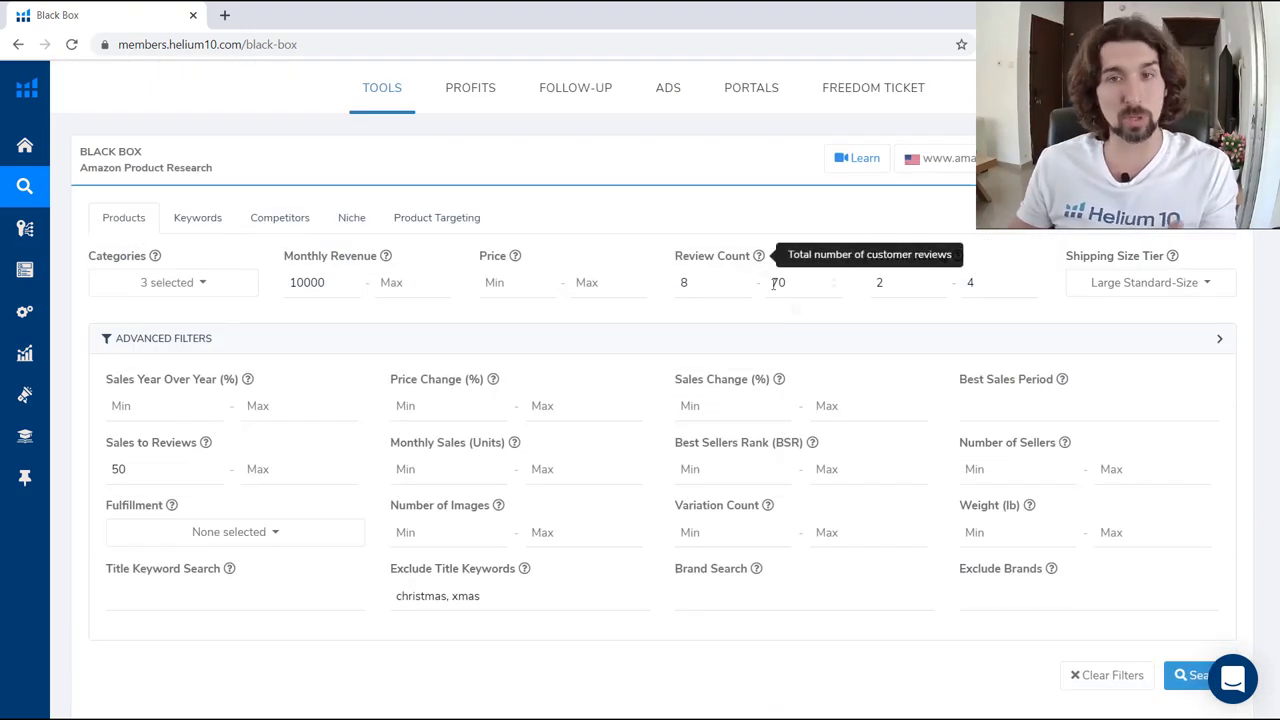
scroll(630, 262, "down", 2)
scroll(630, 262, "down", 8)
scroll(611, 277, "up", 7)
scroll(342, 408, "down", 3)
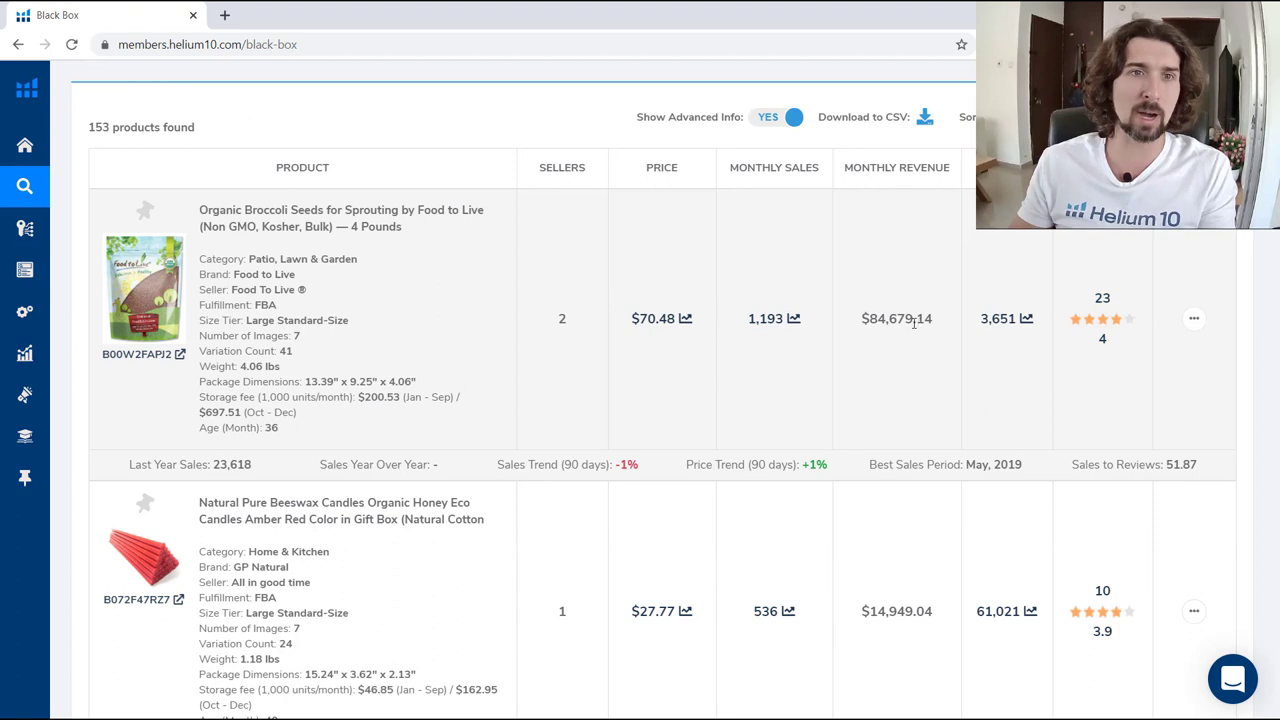
scroll(914, 320, "up", 1)
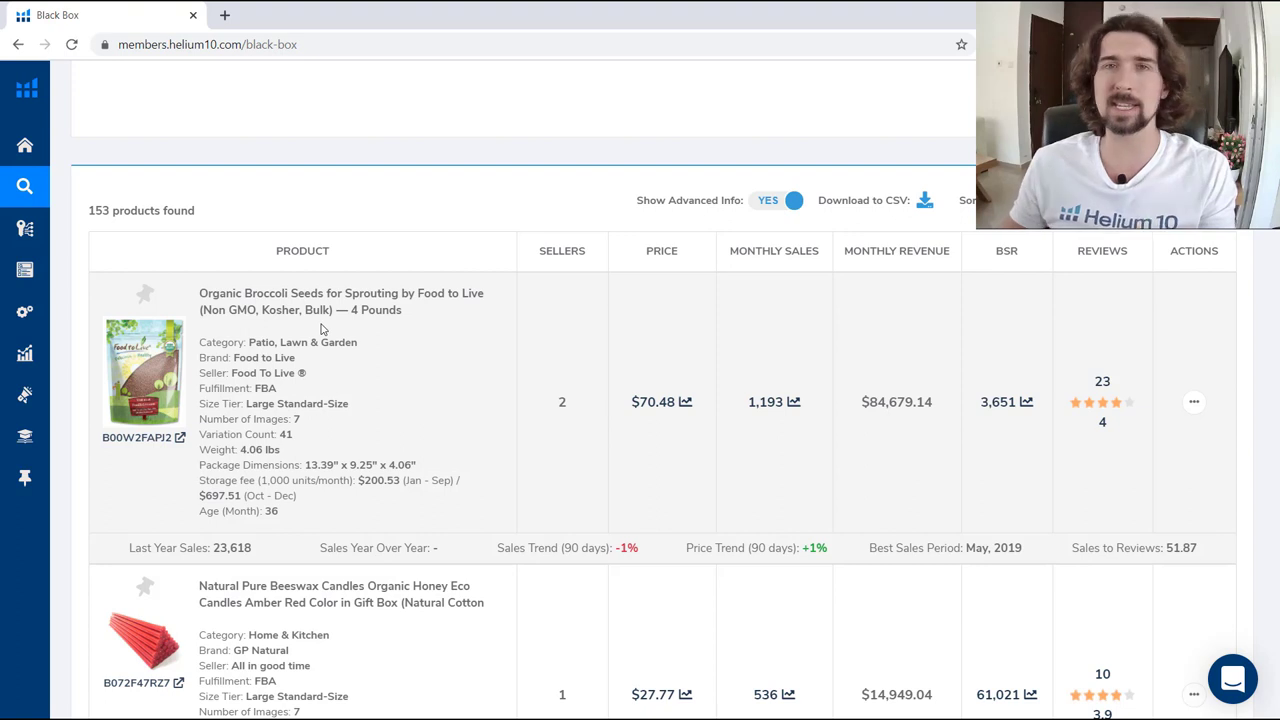
Check the descriptions of the Monthly Sales and Best Sellers Rank filters and look through the list of product categories
scroll(321, 329, "up", 5)
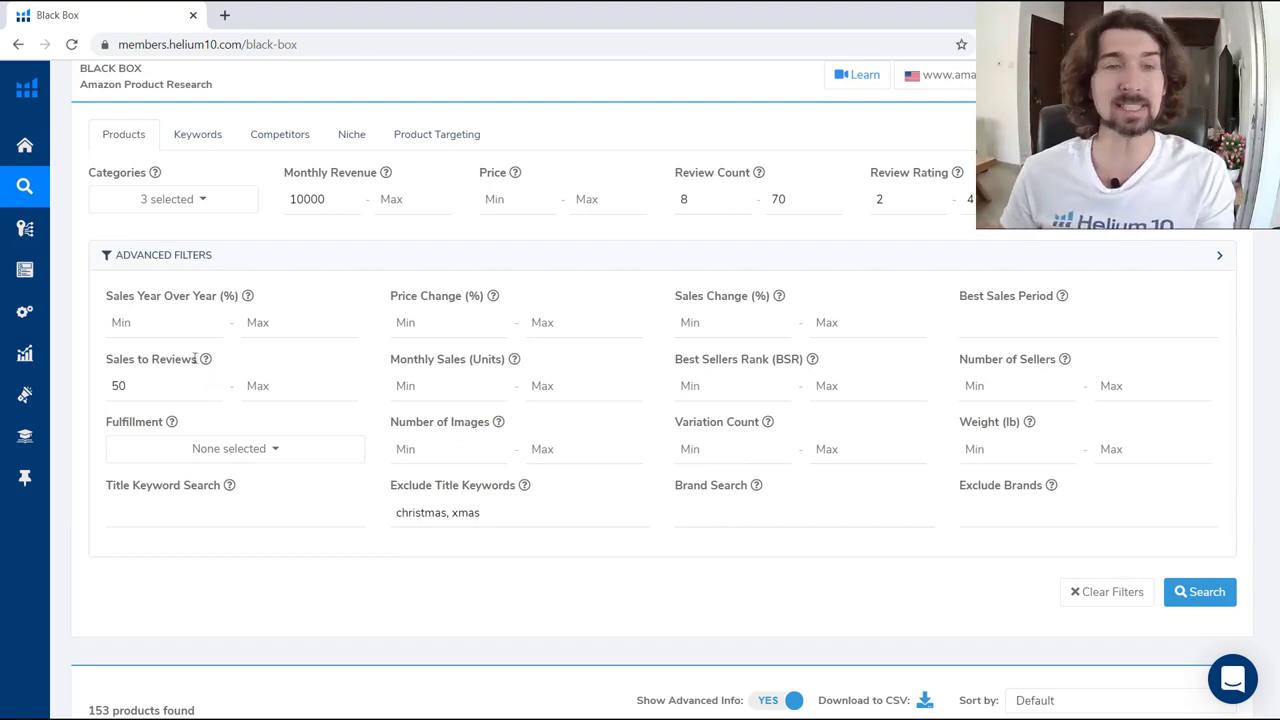
mouse_move(516, 363)
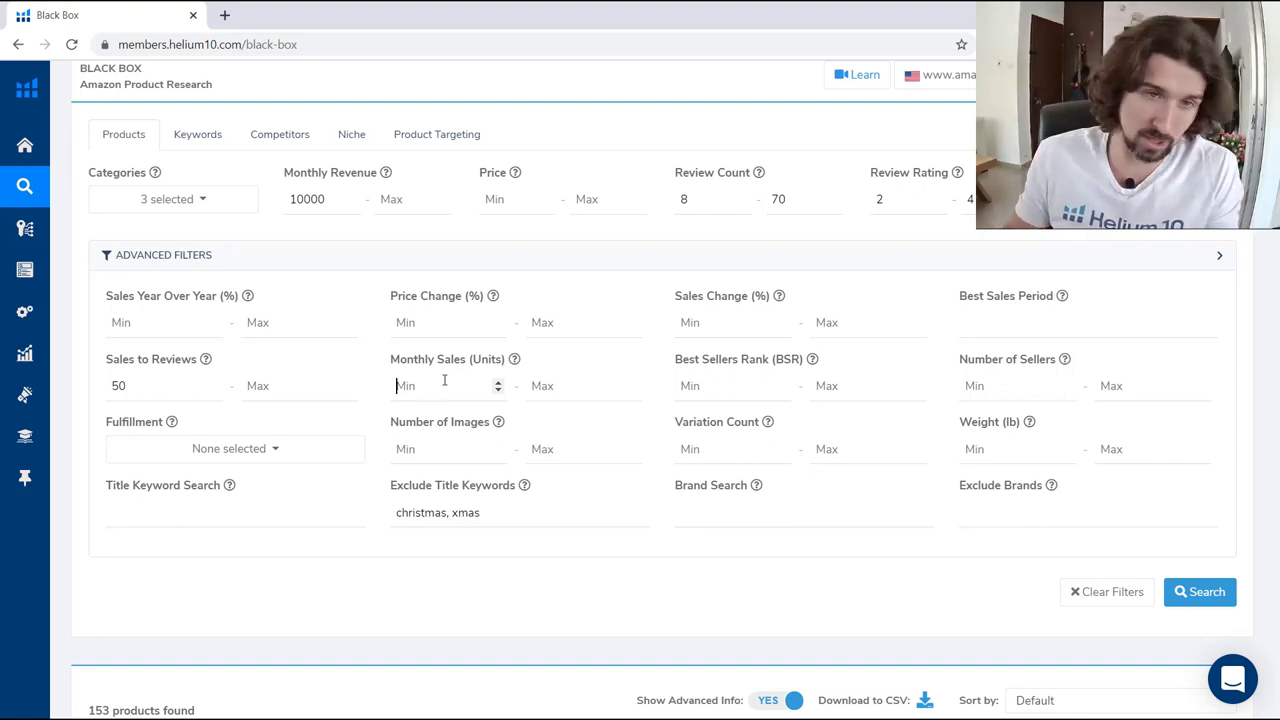
mouse_move(516, 366)
mouse_move(816, 364)
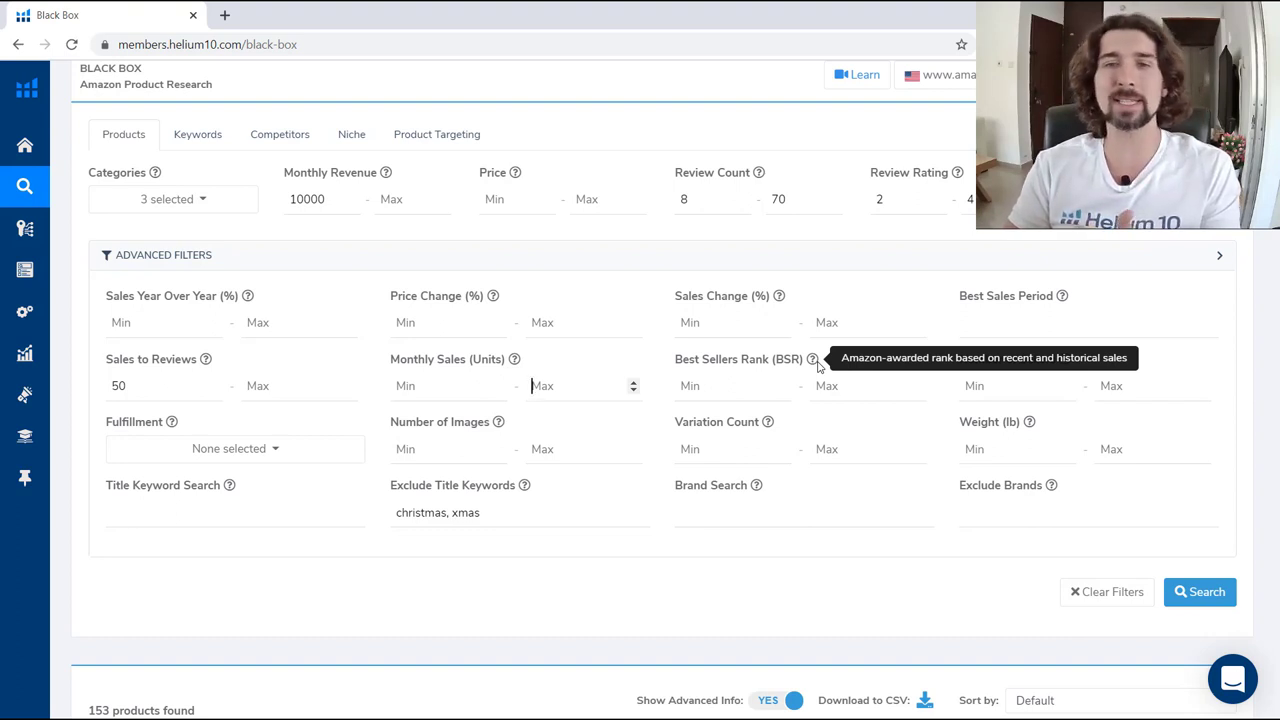
left_click(206, 199)
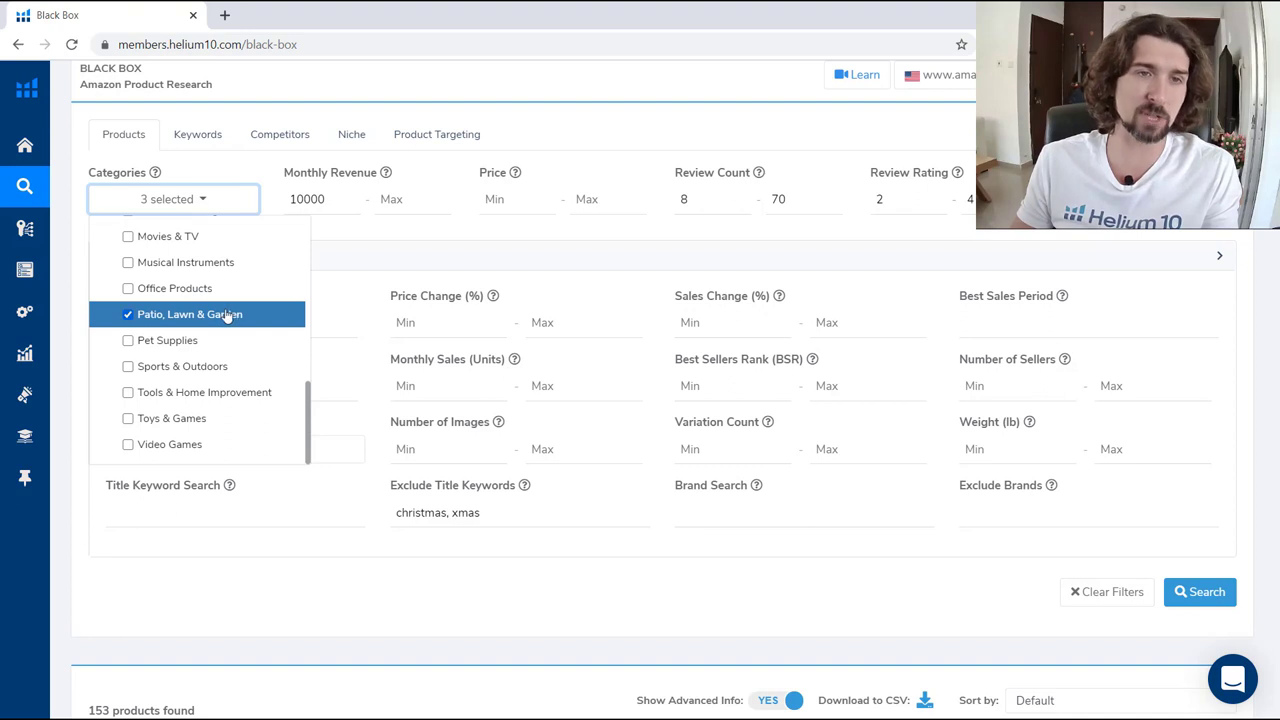
scroll(228, 316, "up", 6)
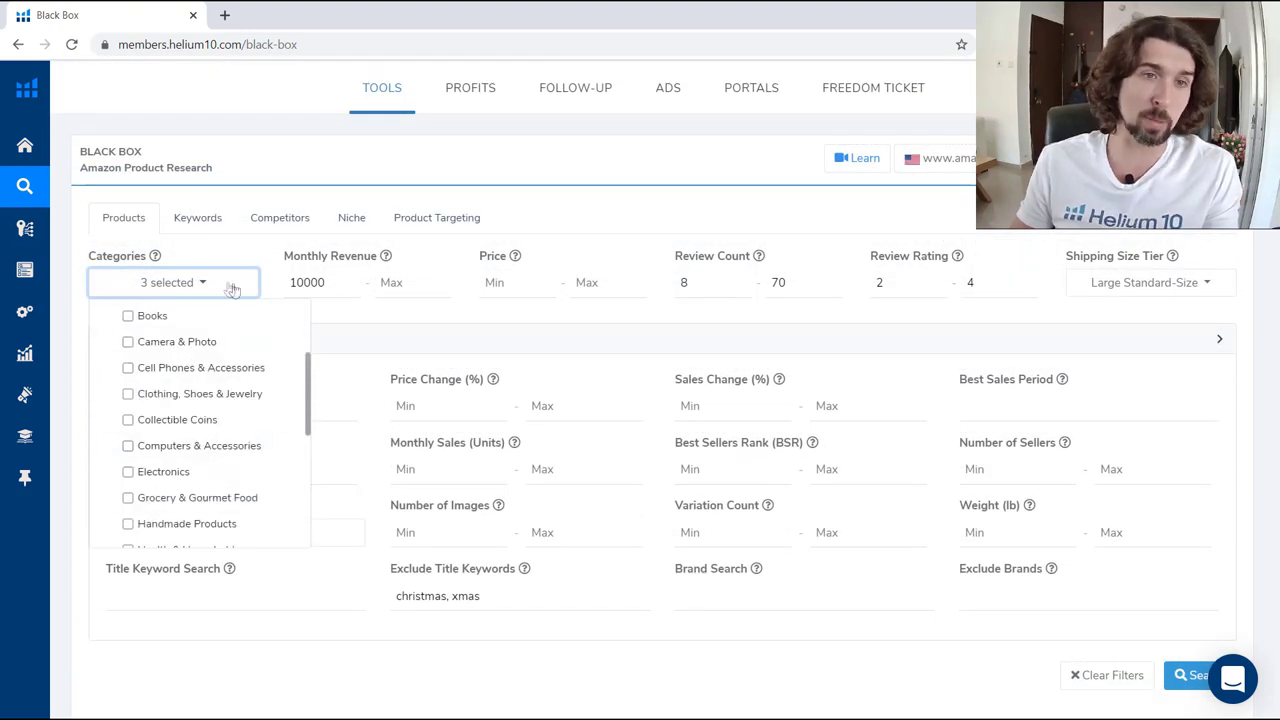
left_click(232, 286)
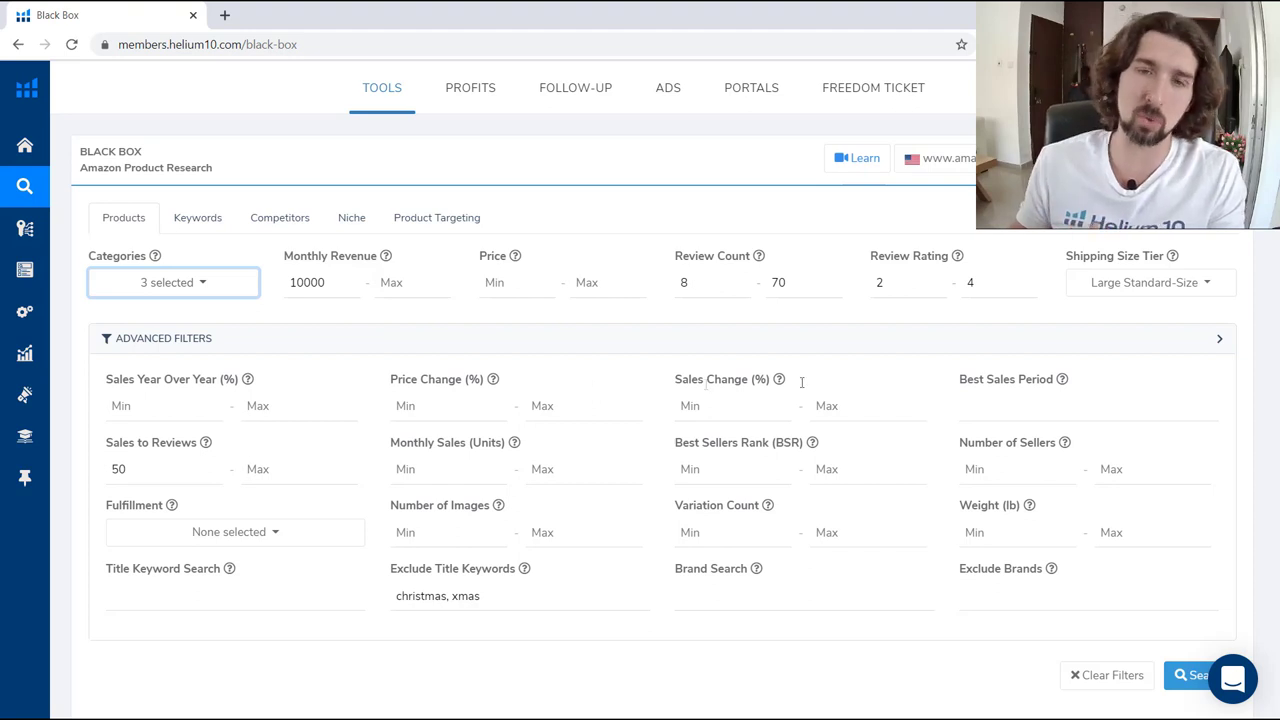
mouse_move(814, 443)
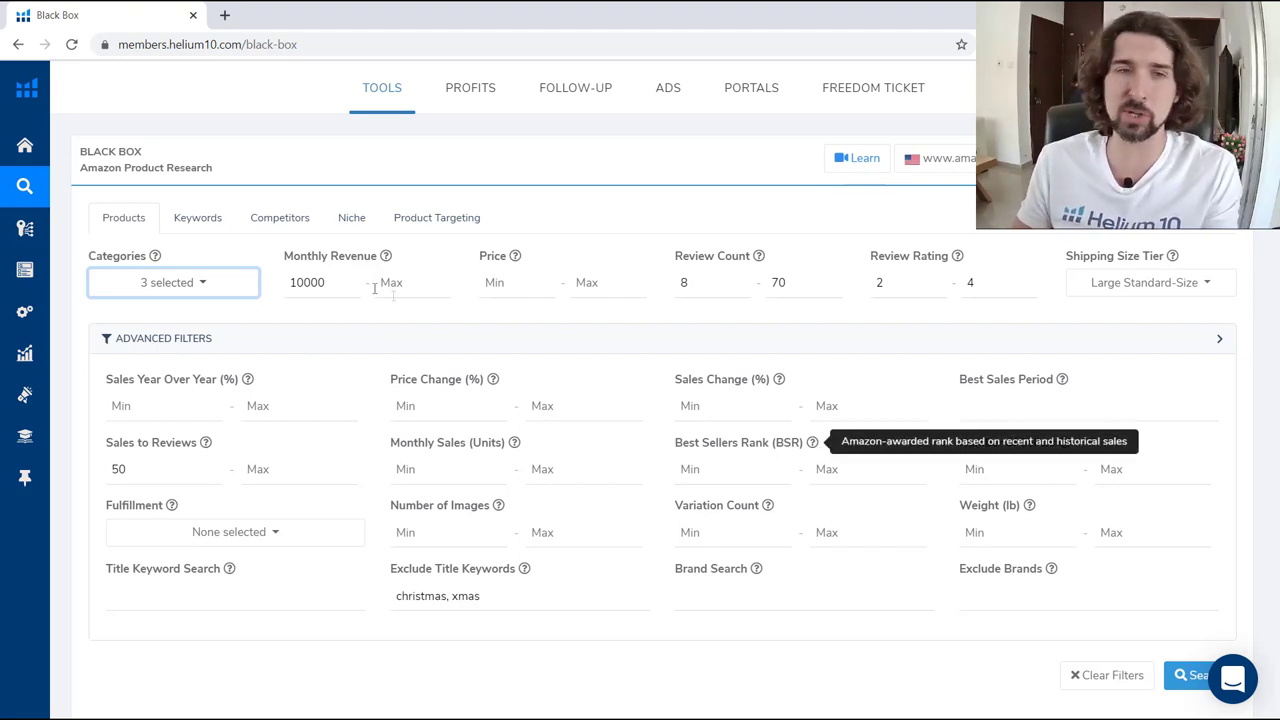
left_click(222, 288)
left_click(843, 351)
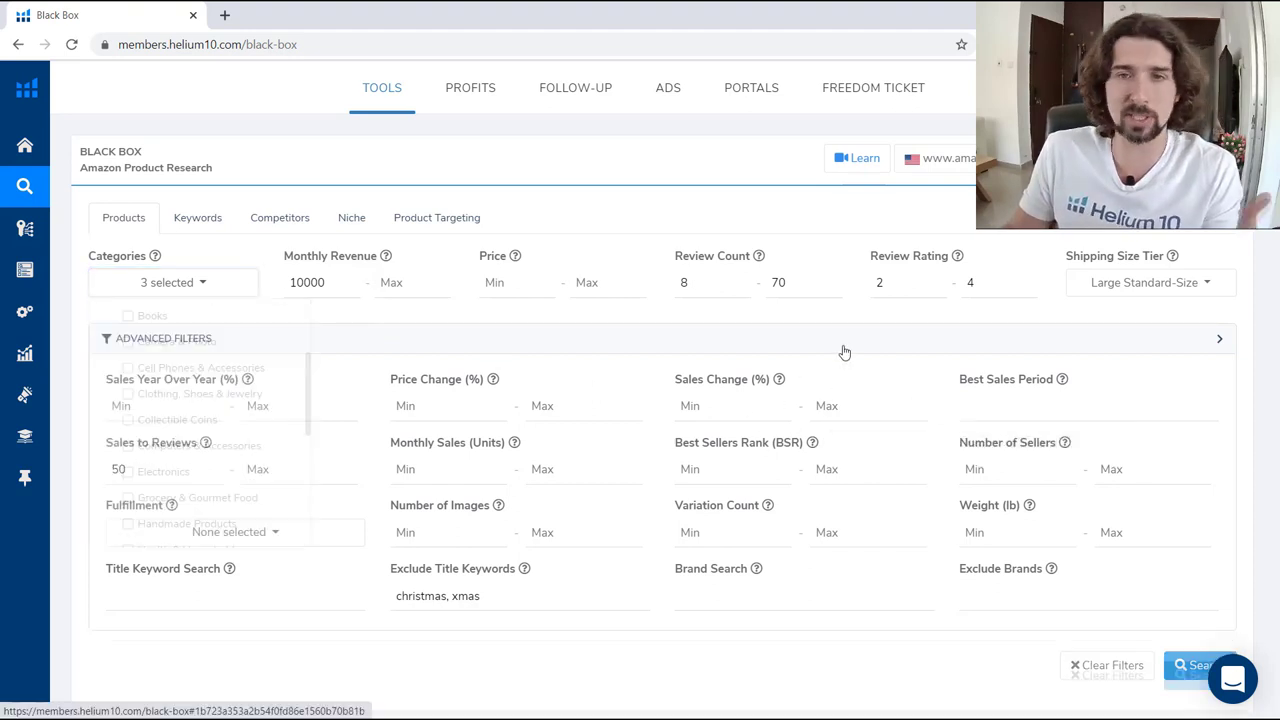
left_click(848, 347)
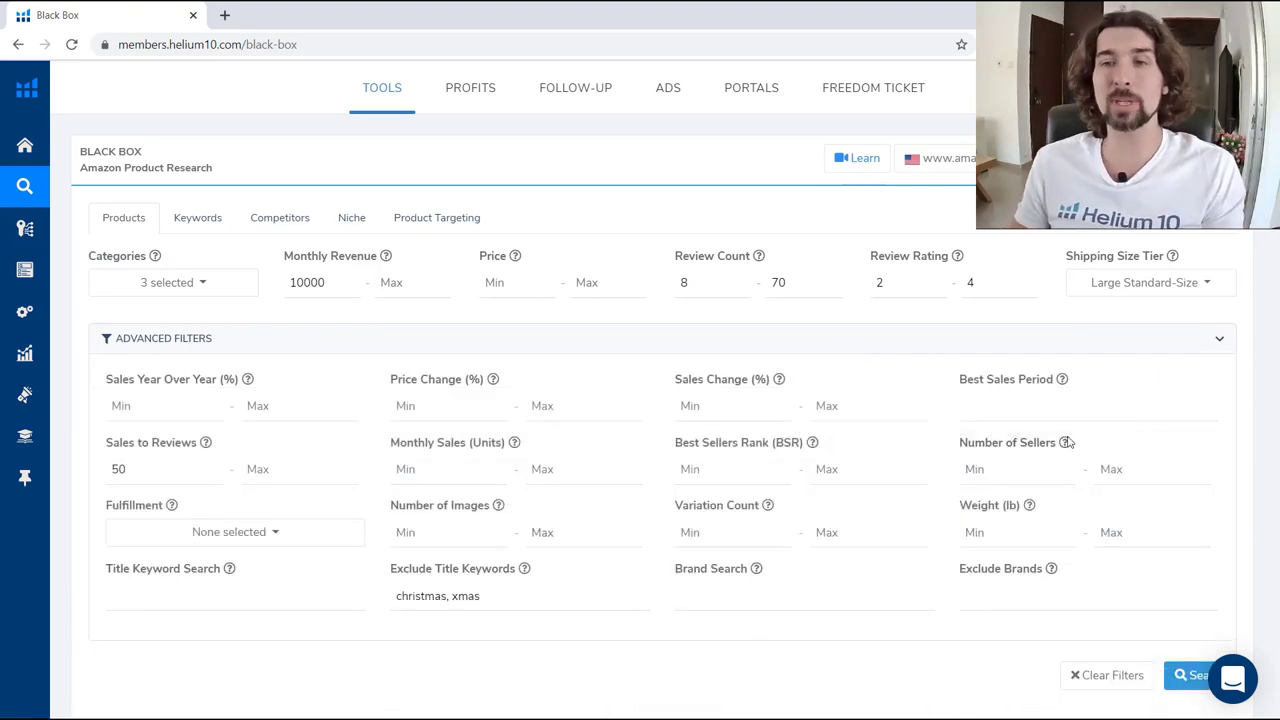
Set the maximum of the Number of Sellers filter to 2 and run the search
mouse_move(1064, 443)
left_click(1050, 469)
scroll(1077, 452, "down", 1)
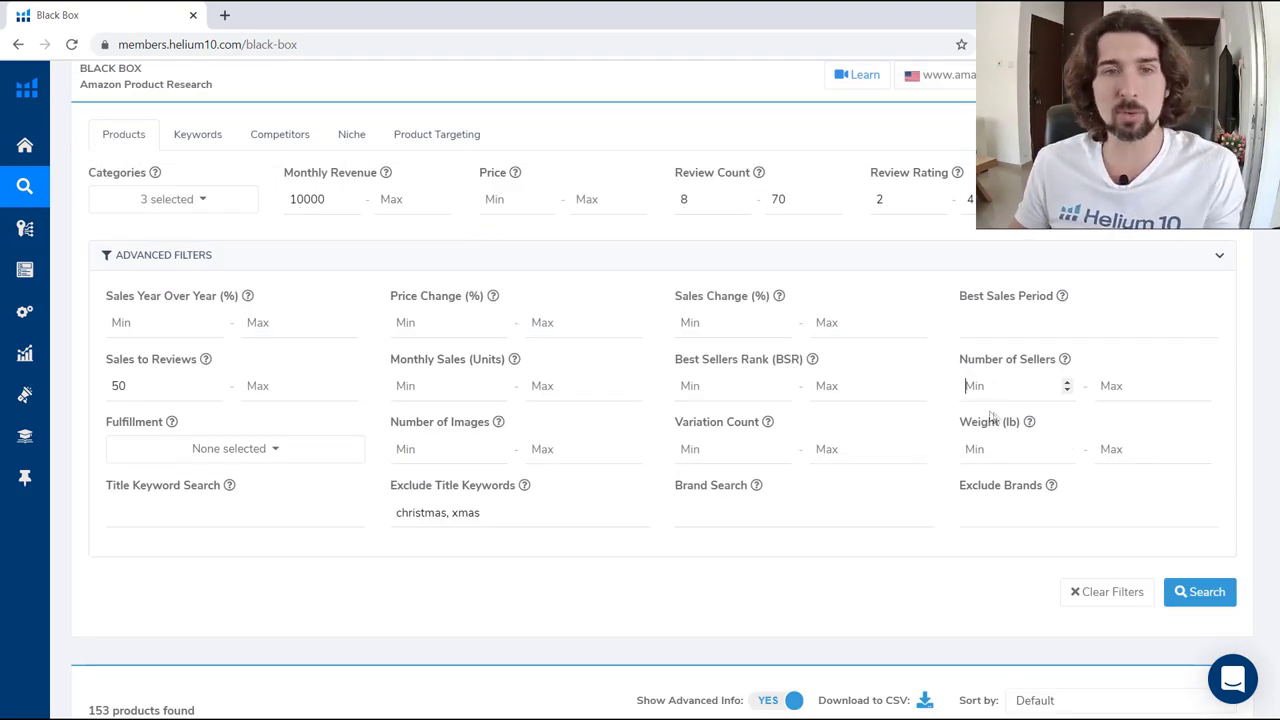
left_click(1100, 388)
type("1")
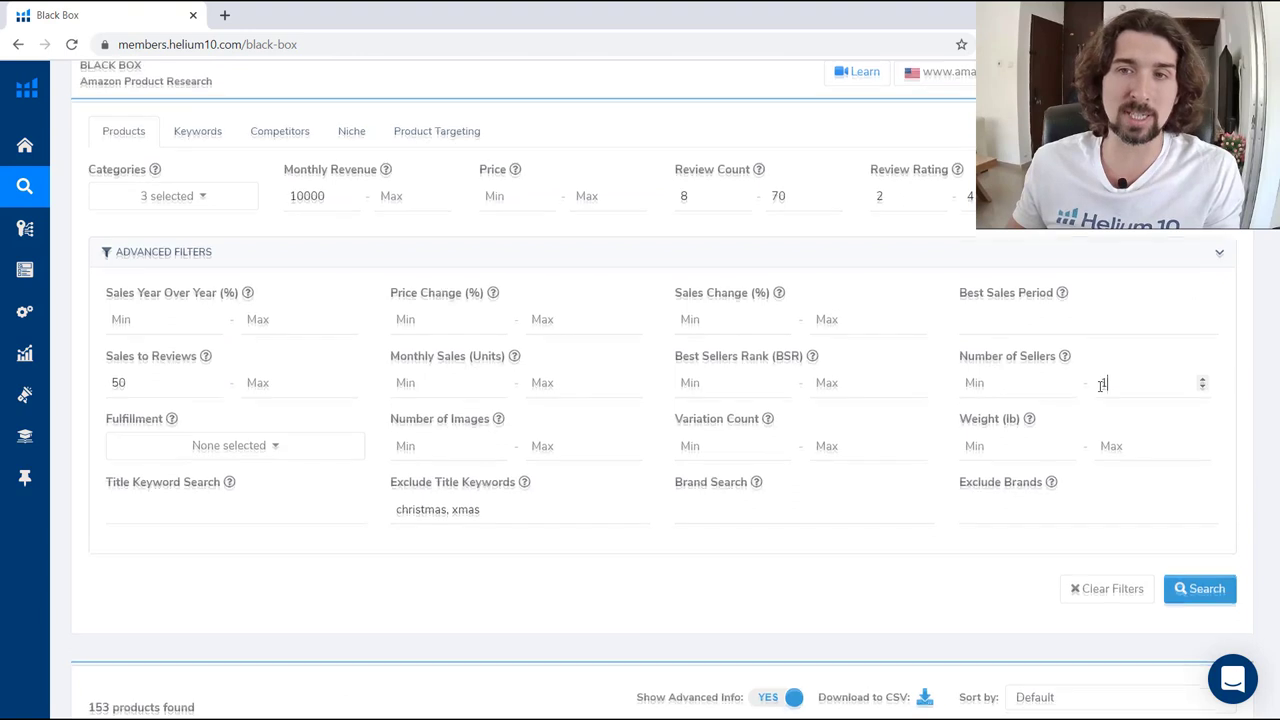
scroll(1120, 390, "down", 2)
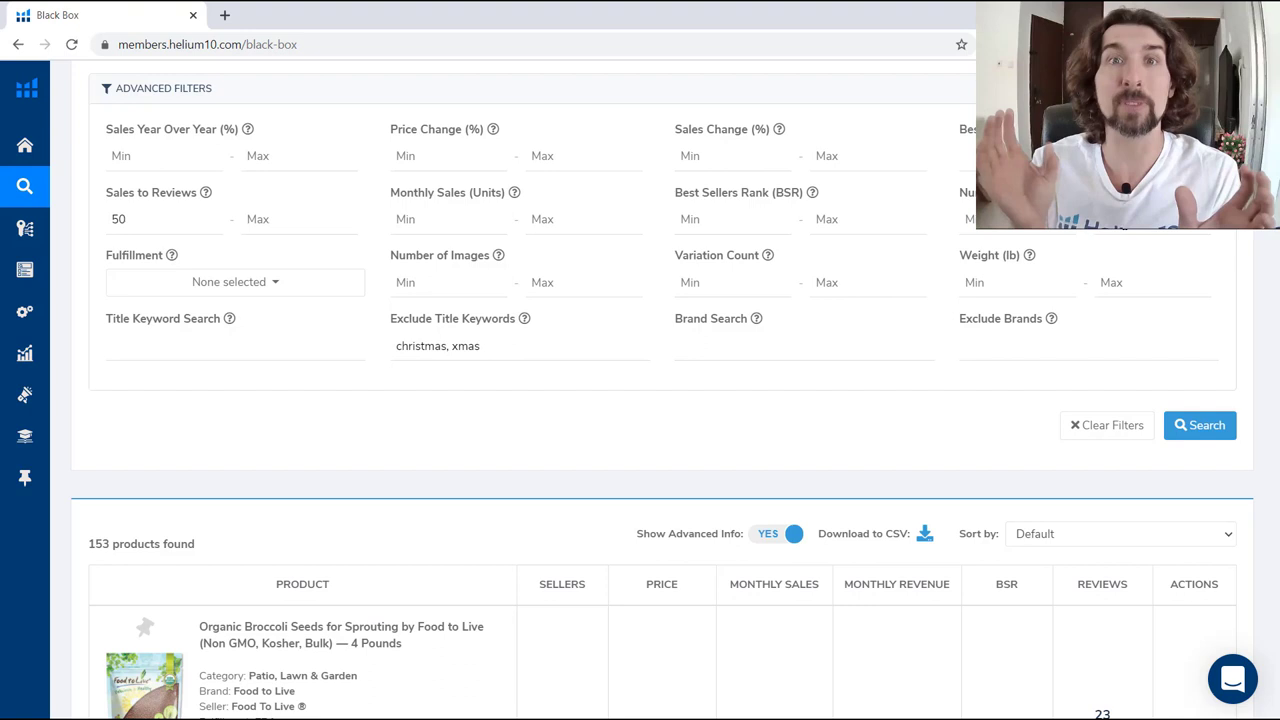
left_click(1200, 438)
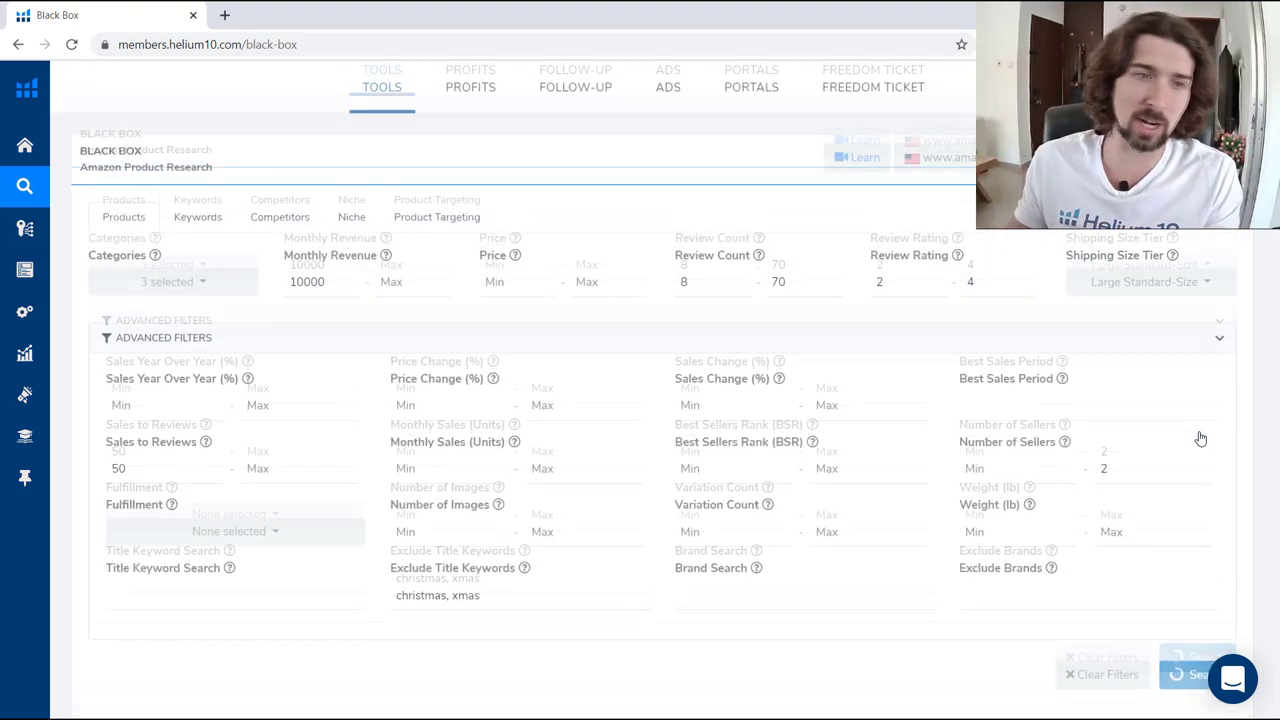
Check how many products are found with the Number of Sellers filter applied
scroll(1000, 430, "down", 3)
scroll(922, 432, "up", 2)
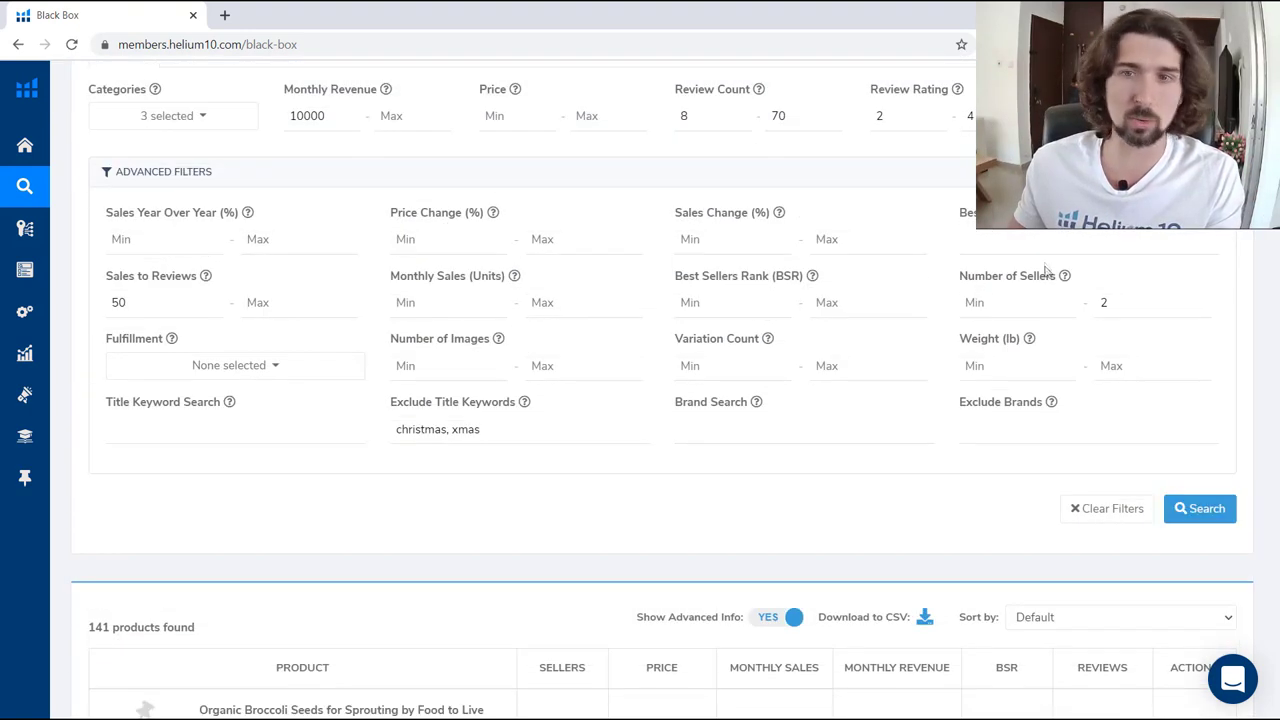
scroll(566, 555, "down", 1)
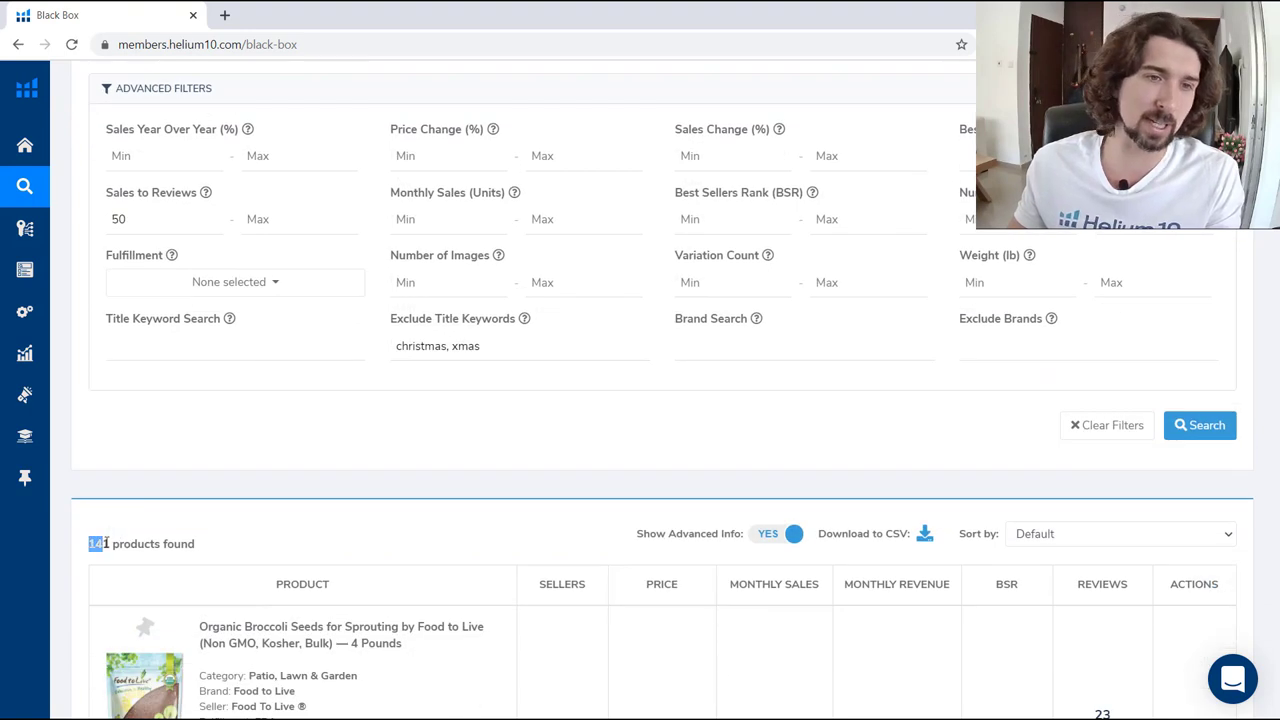
scroll(566, 555, "up", 2)
mouse_move(1067, 365)
scroll(230, 345, "down", 1)
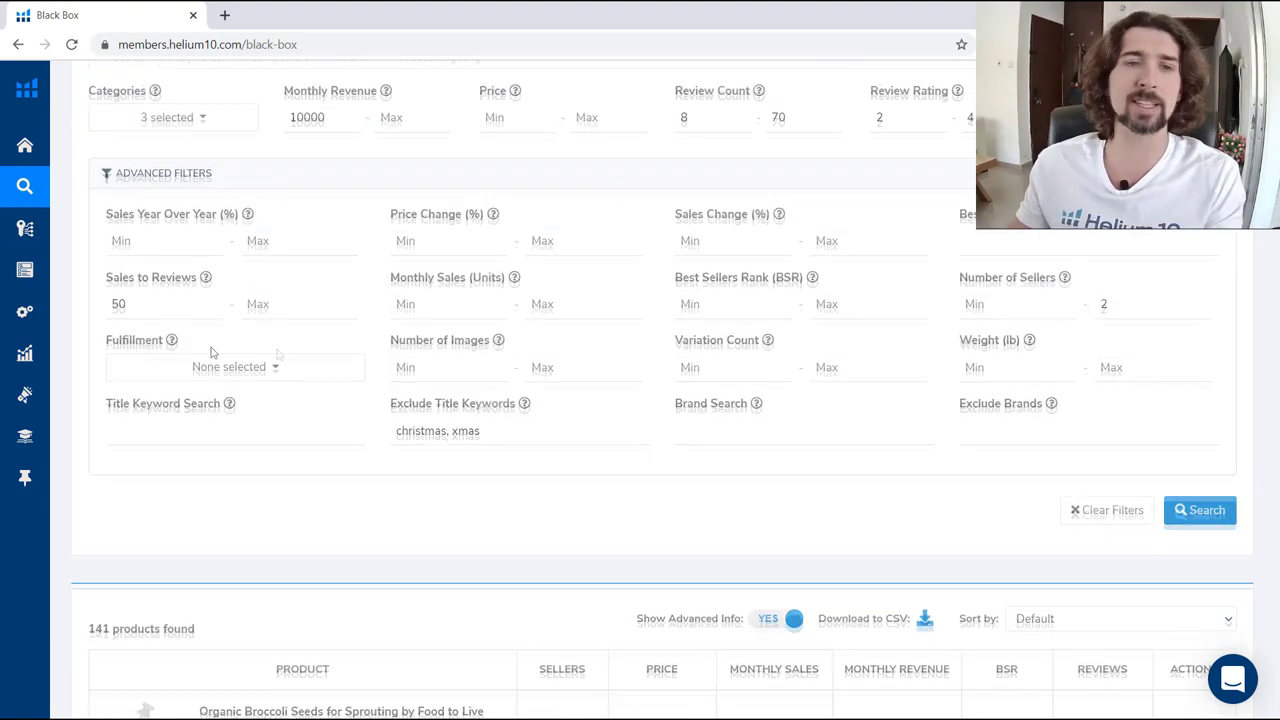
Check which options the Fulfillment filter offers, leaving none of them selected
scroll(260, 420, "up", 1)
left_click(289, 458)
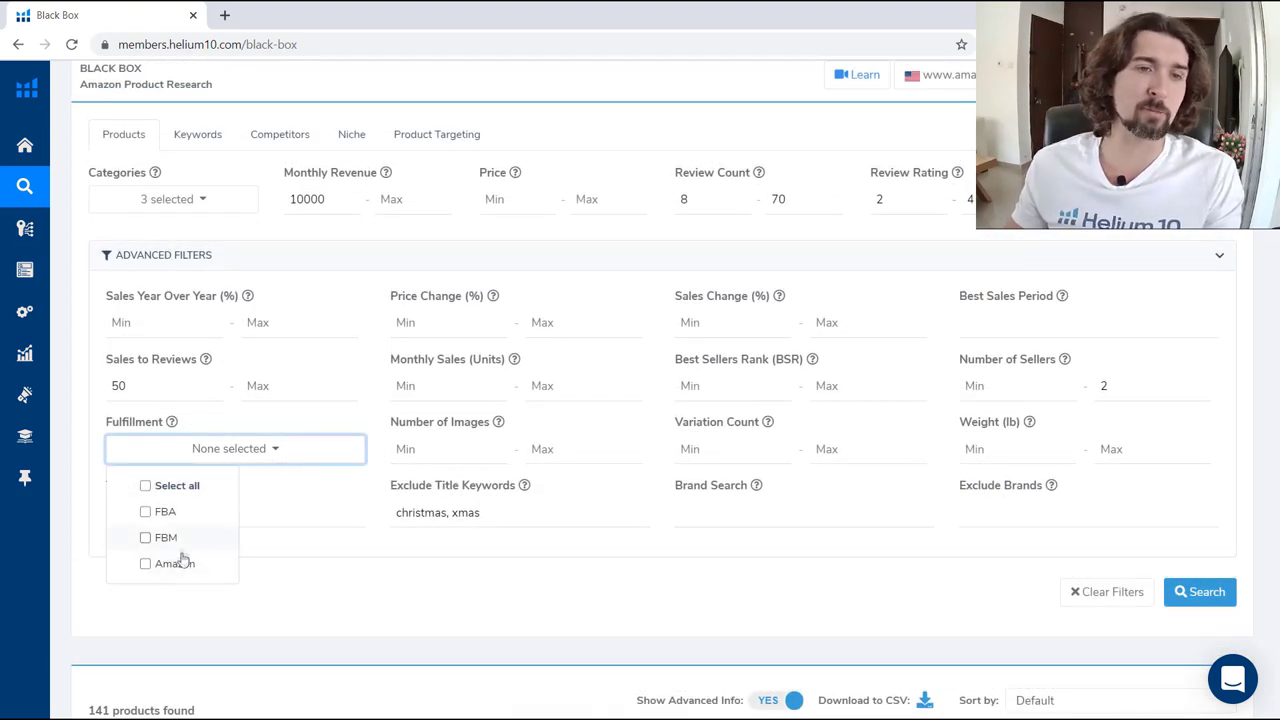
left_click(297, 456)
left_click(240, 452)
left_click(477, 603)
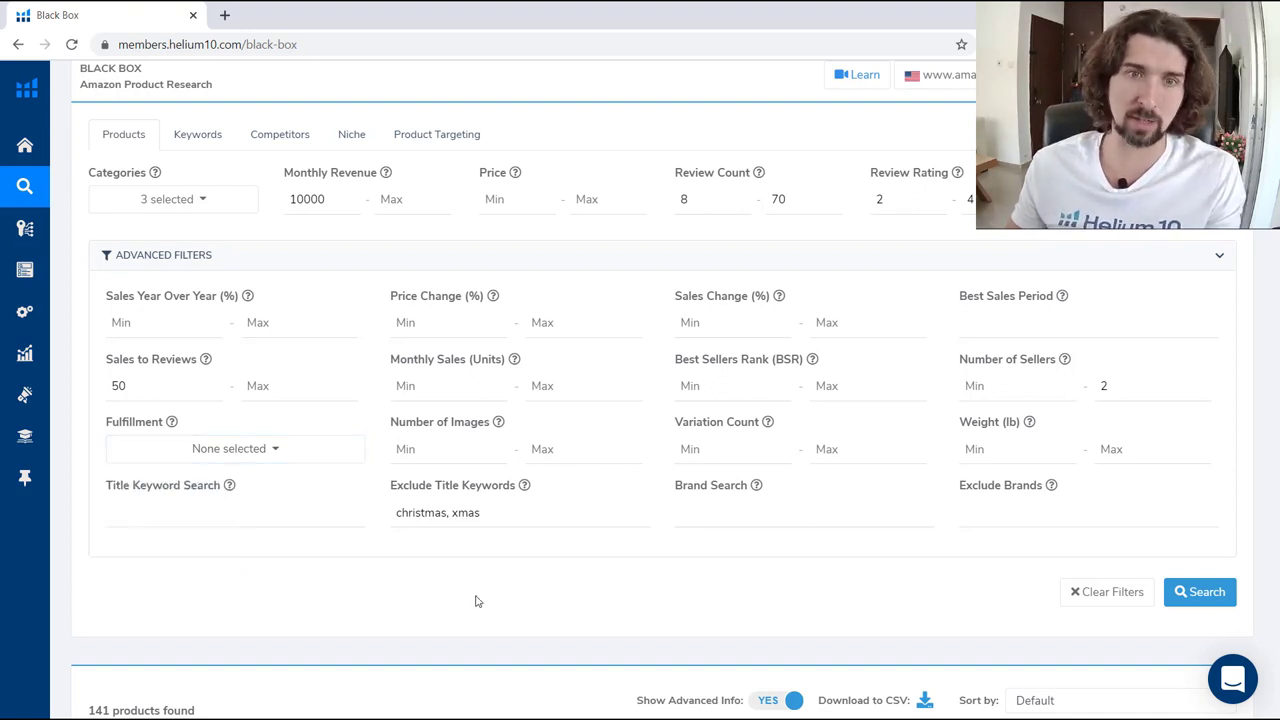
Try FBM as the Fulfillment option and clear that selection again
left_click(280, 449)
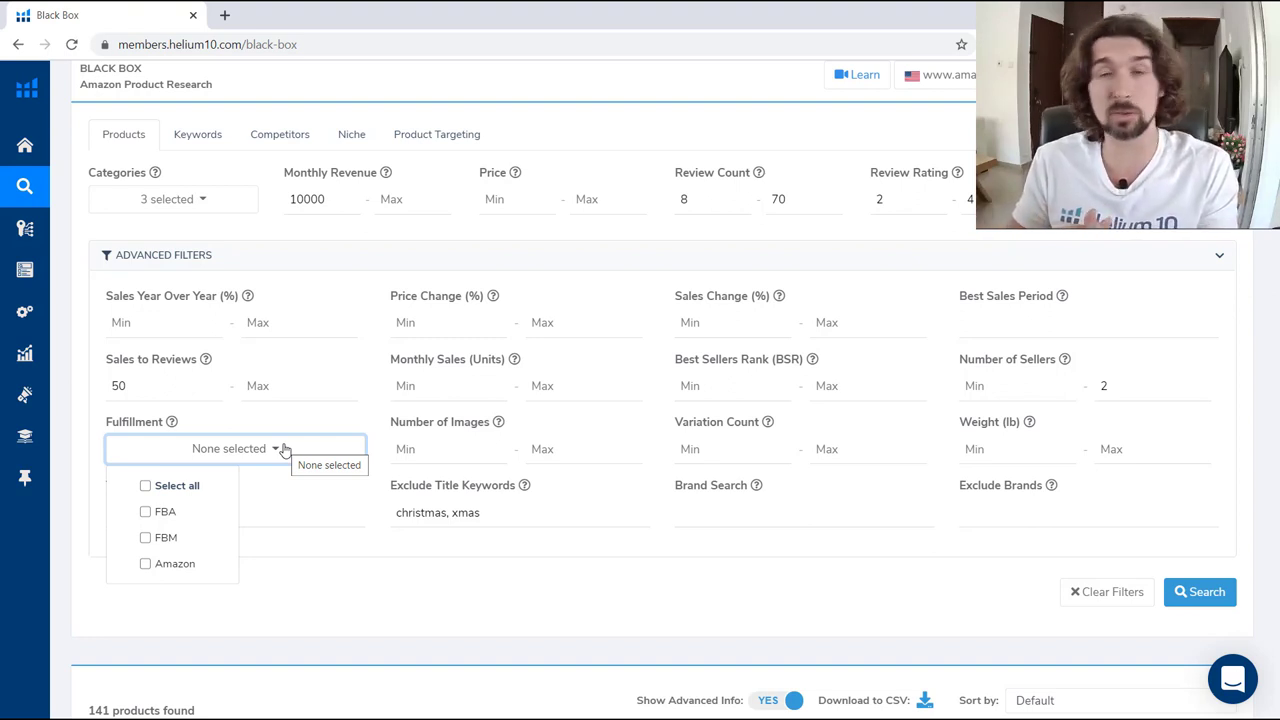
left_click(164, 540)
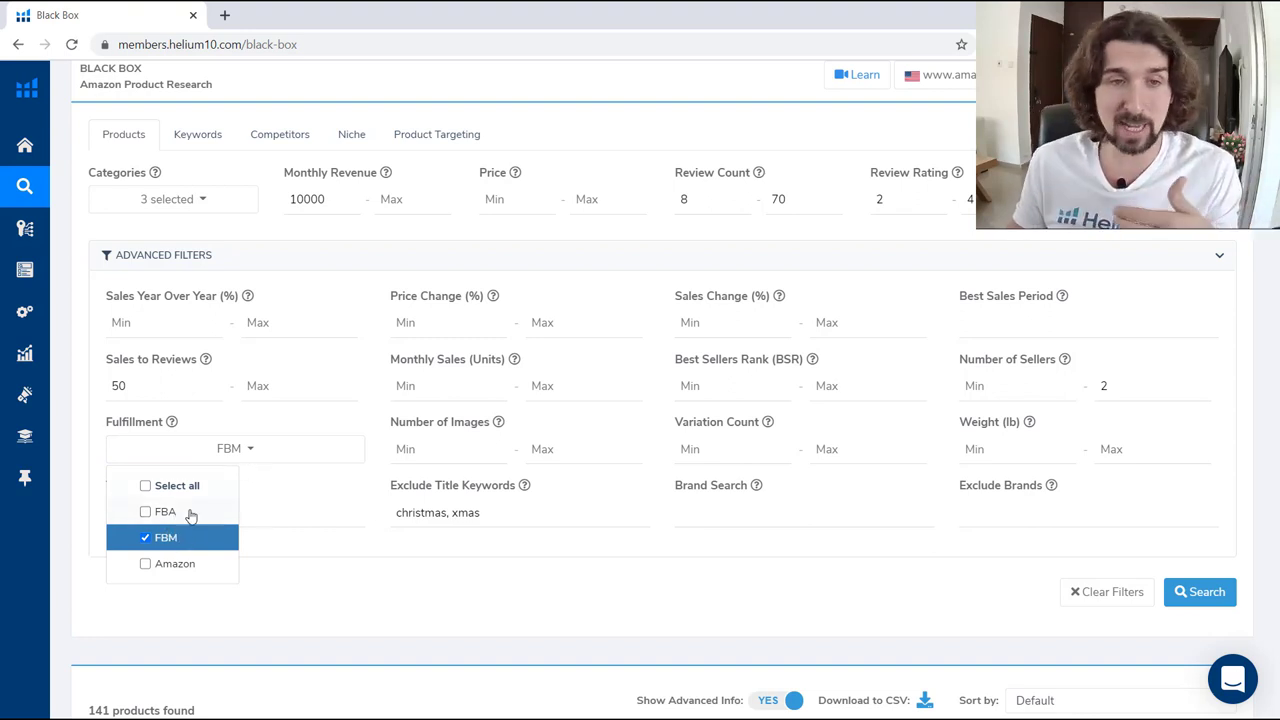
left_click(188, 538)
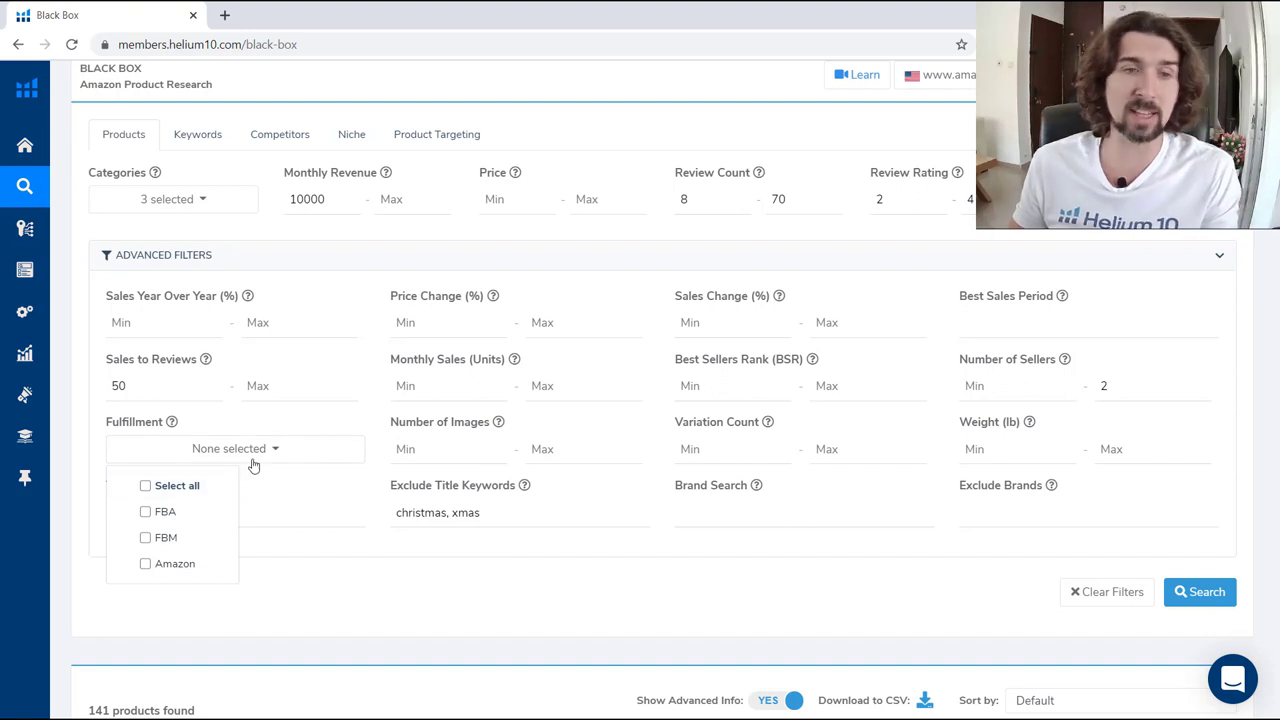
left_click(290, 448)
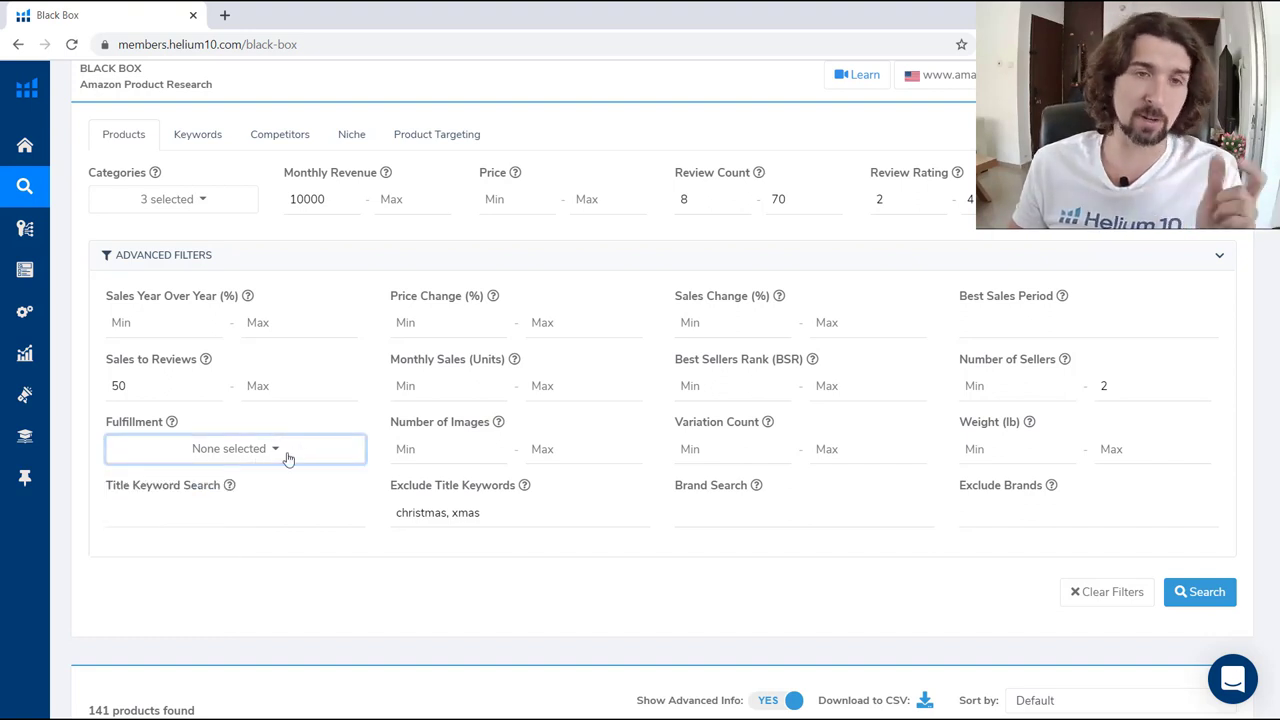
left_click(288, 458)
left_click(277, 443)
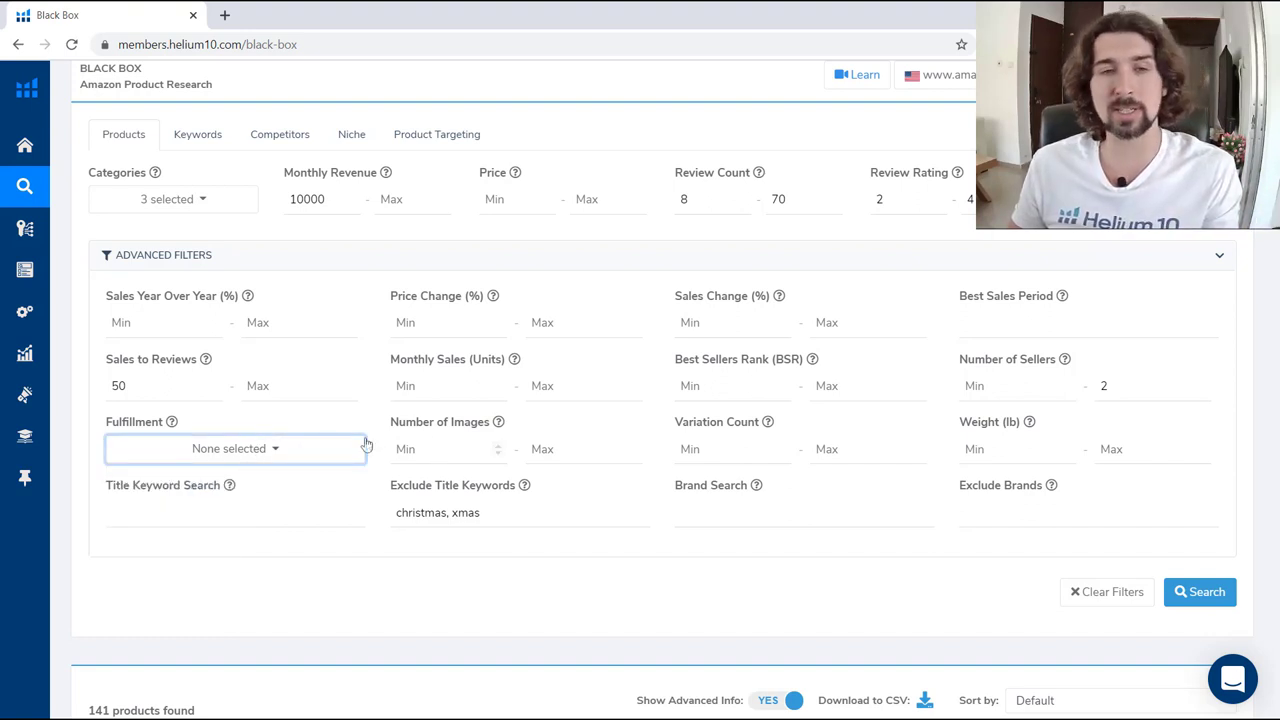
Set the maximum of the Number of Images filter to 3 and the minimum Monthly Revenue to 30000
mouse_move(501, 426)
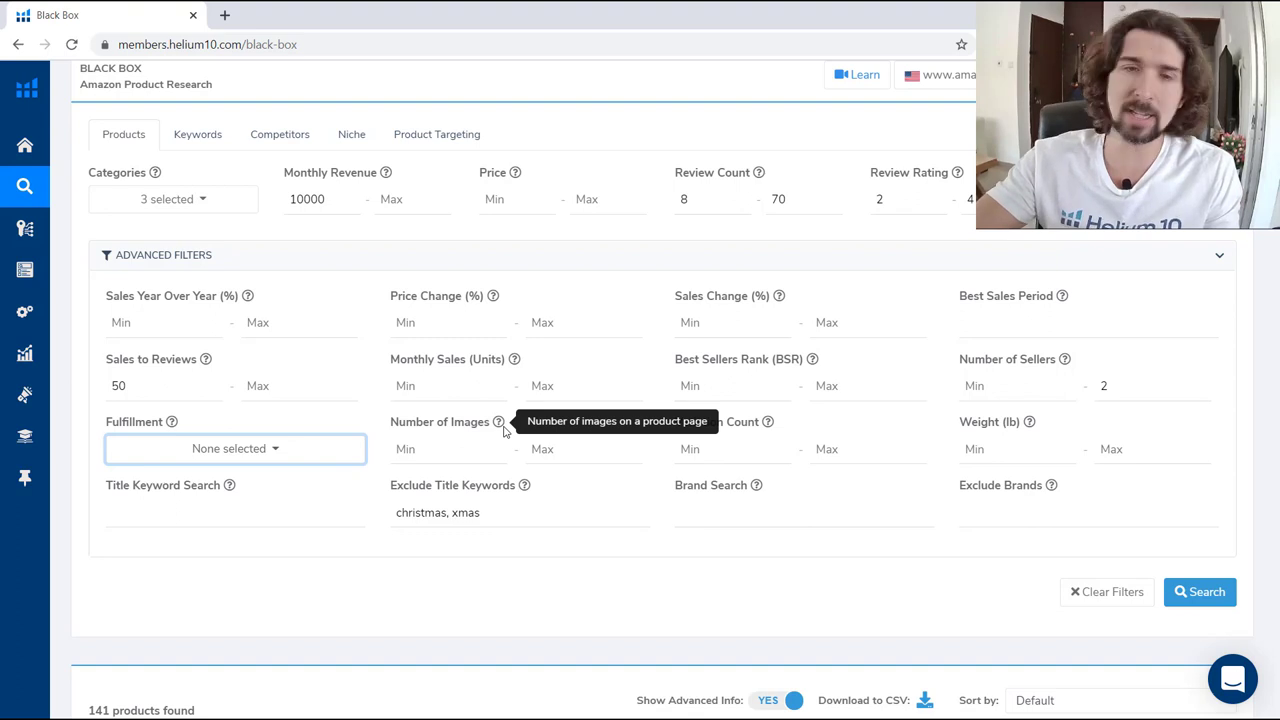
left_click(437, 460)
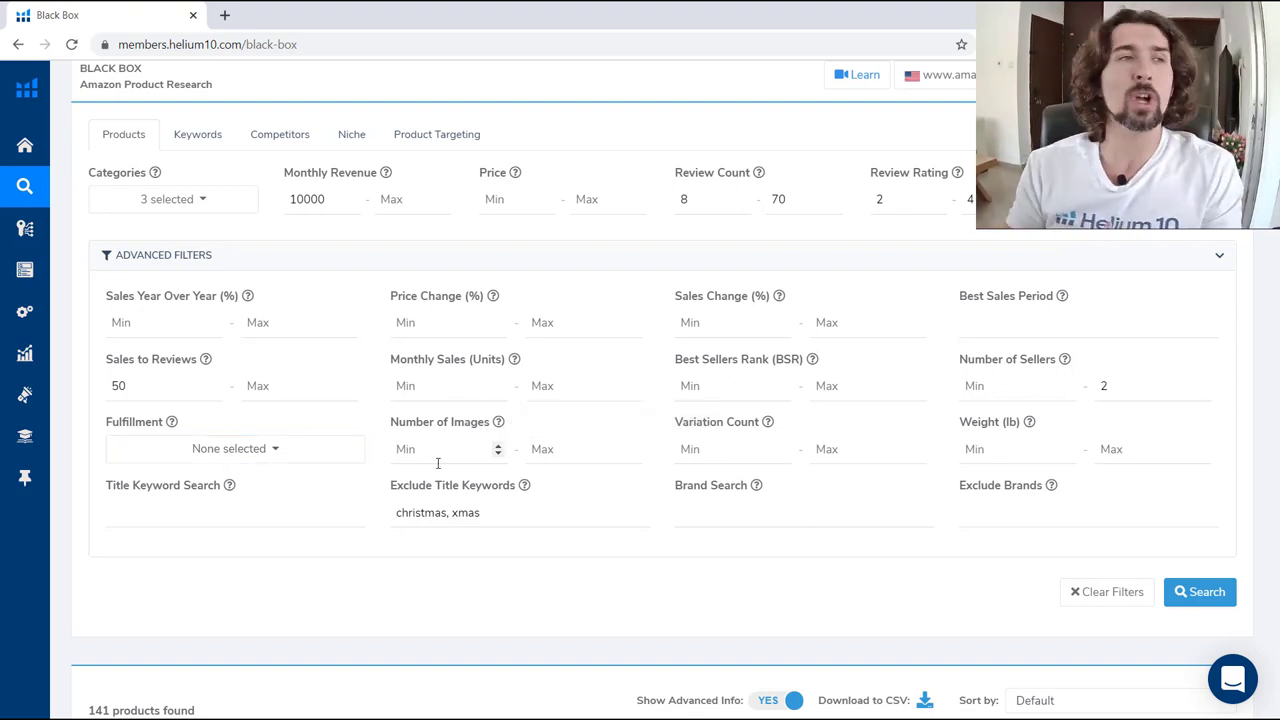
left_click(561, 457)
type("3")
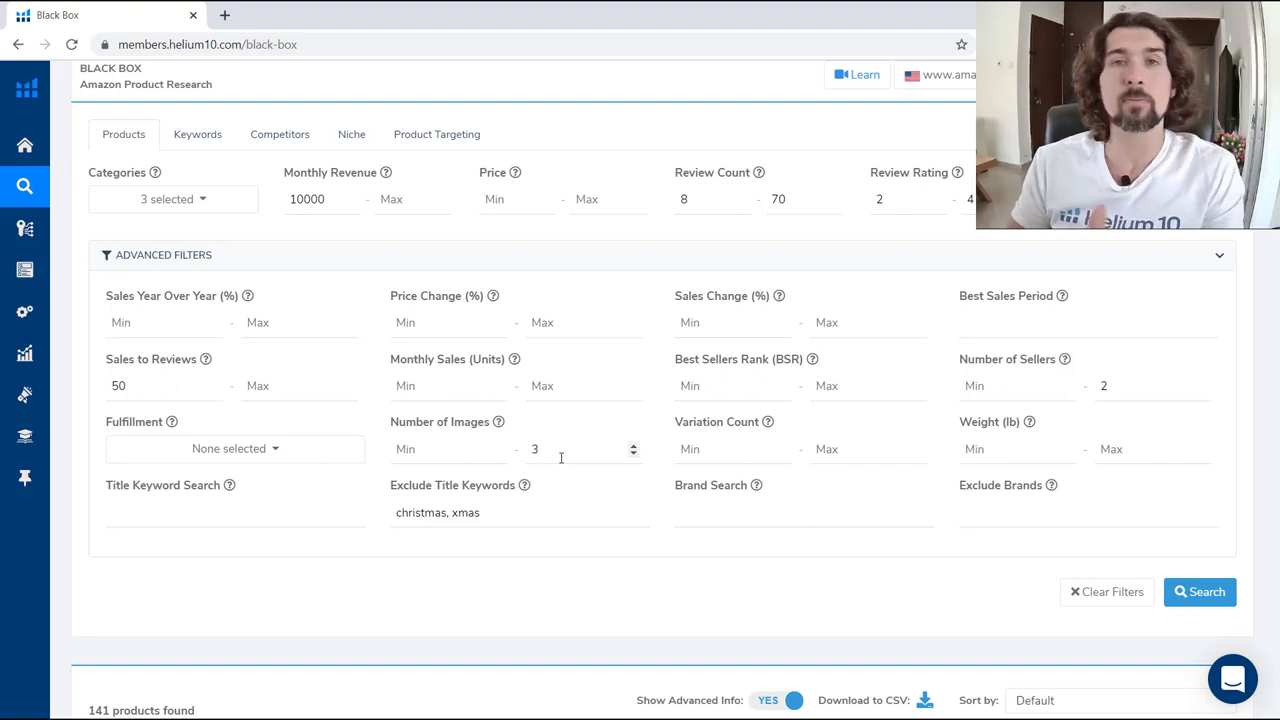
double_click(320, 200)
type("3")
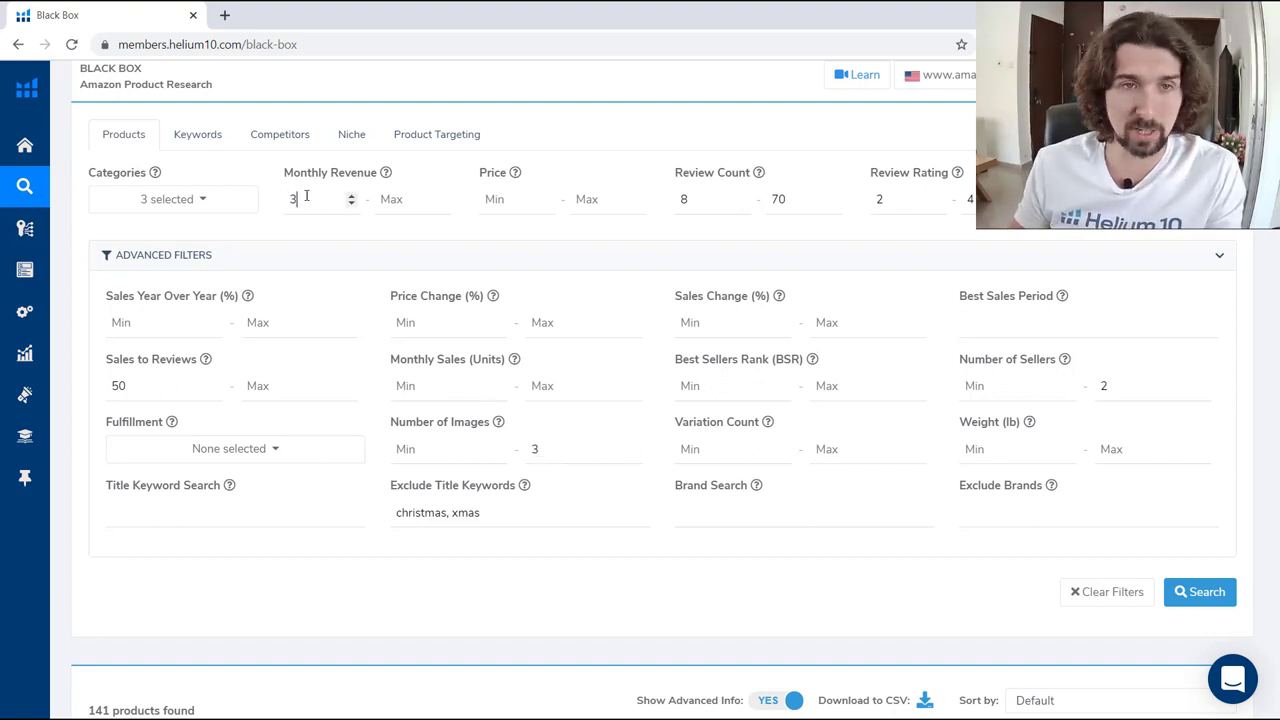
type("0000")
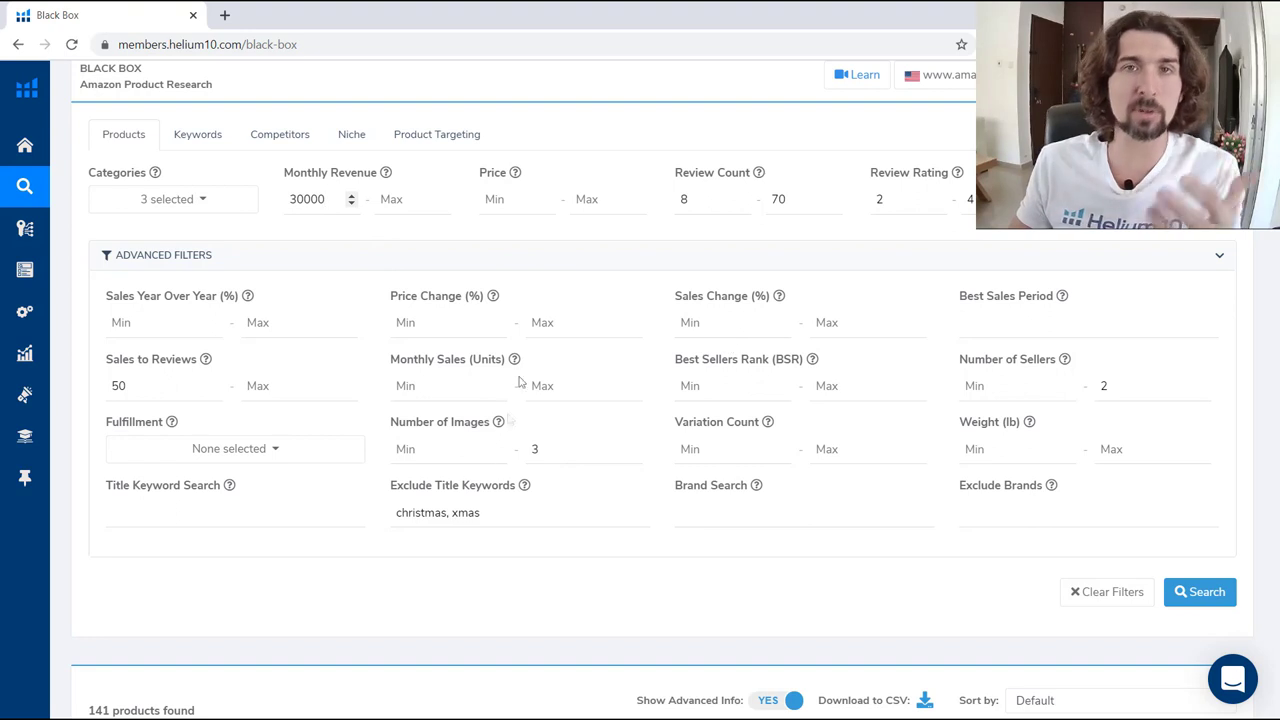
left_click(541, 448)
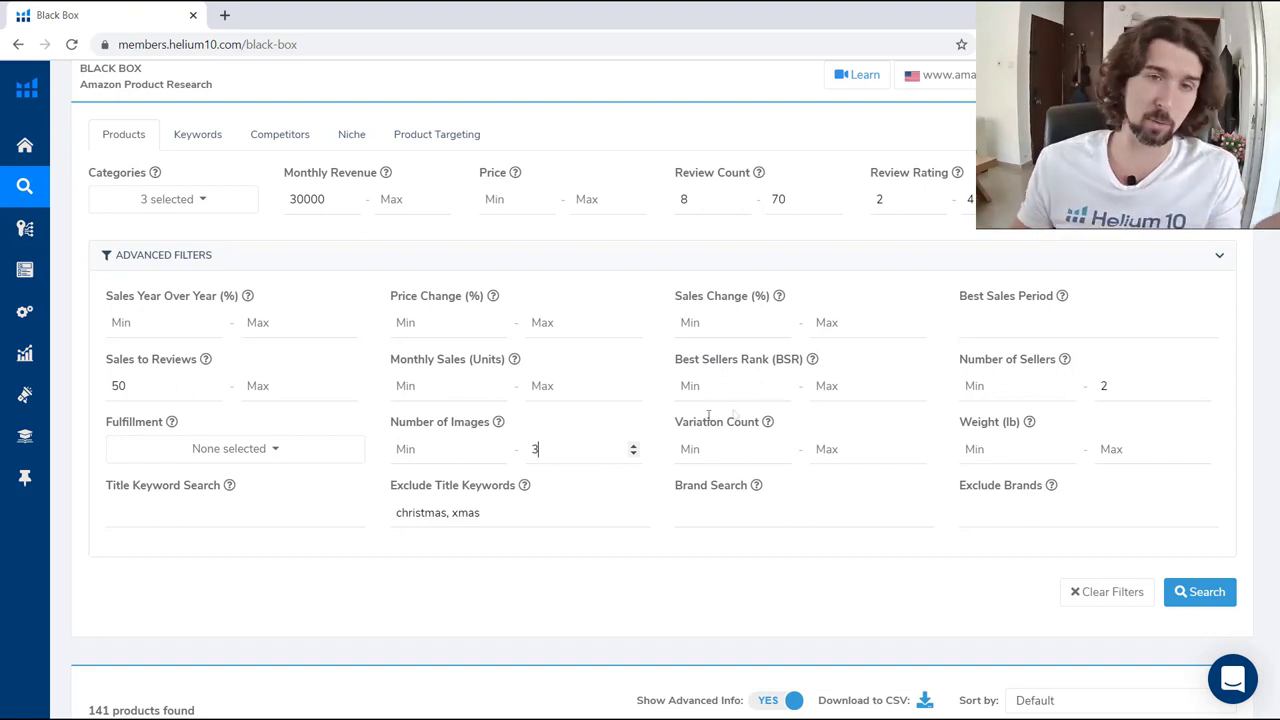
Try a maximum of 1 in the Variation Count filter and empty that value again
mouse_move(768, 425)
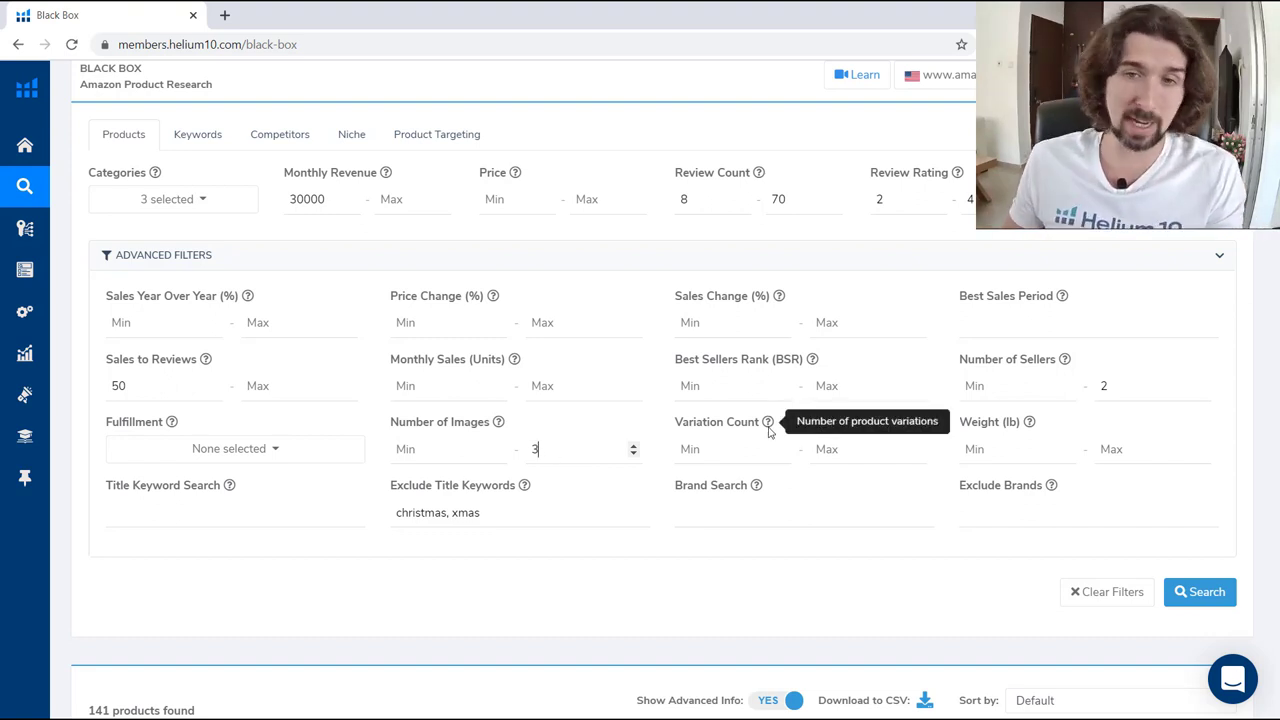
left_click(745, 448)
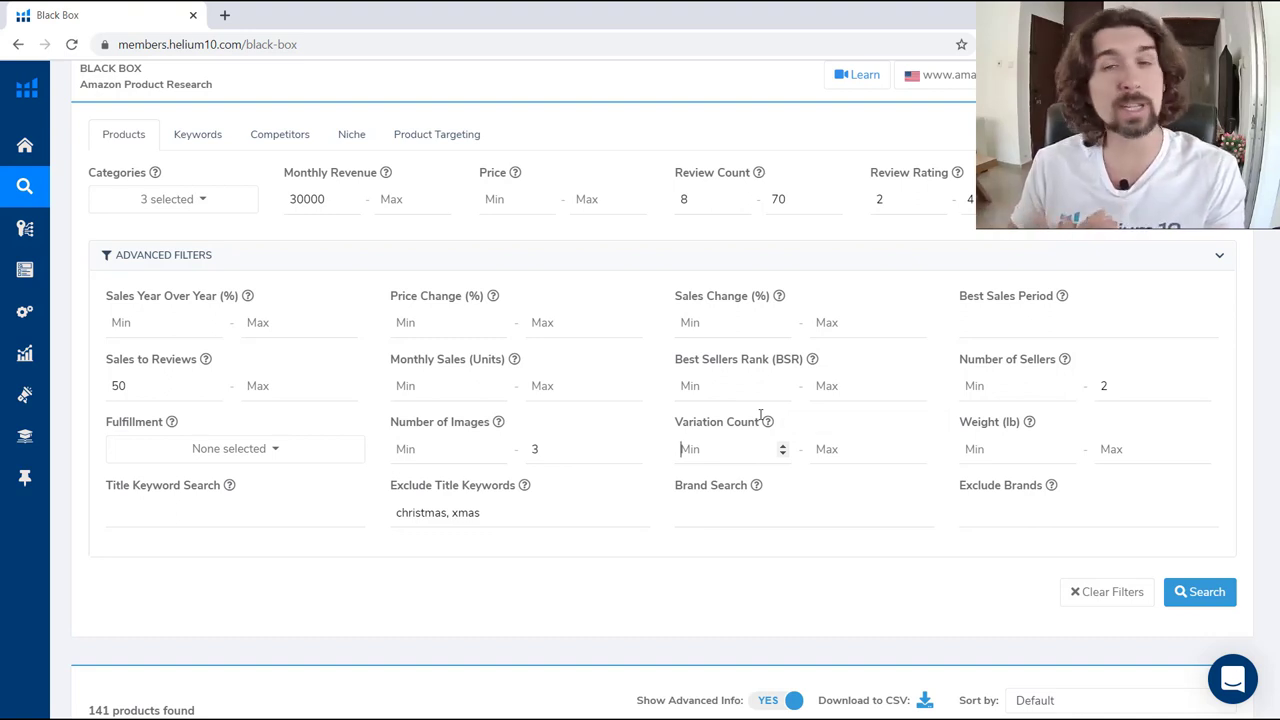
left_click(824, 449)
type("1")
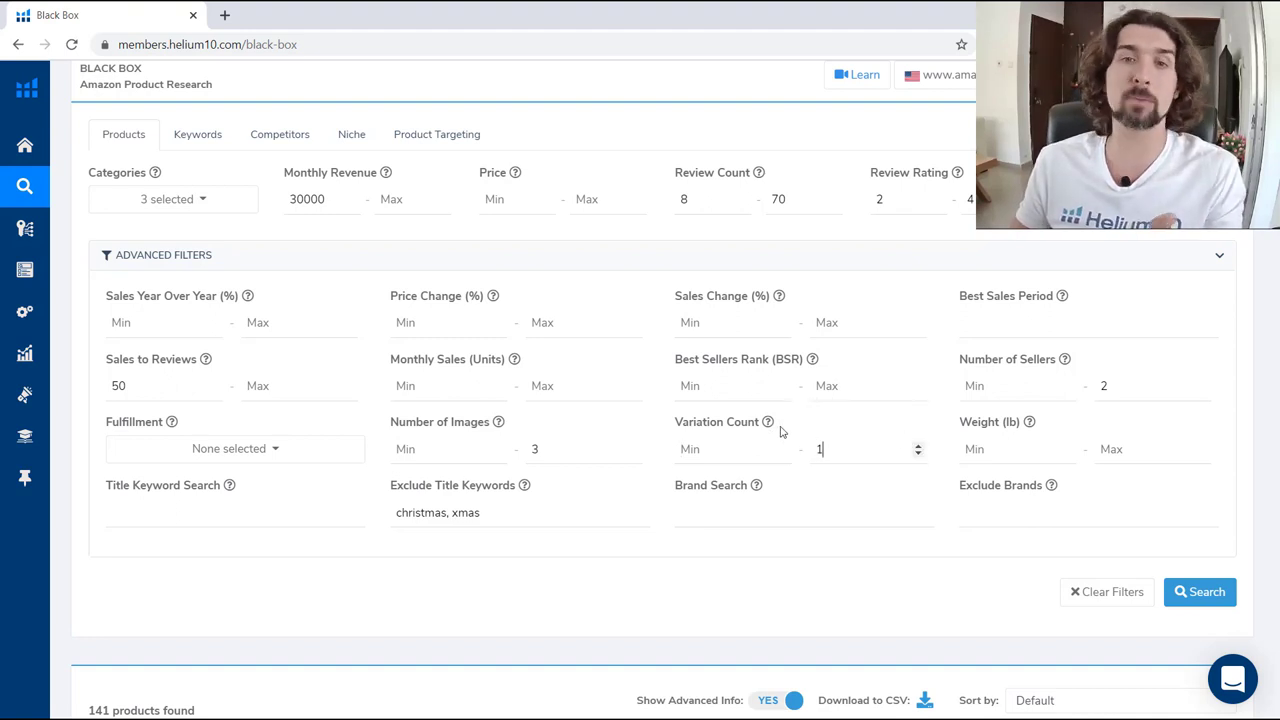
double_click(837, 447)
key("BackSpace")
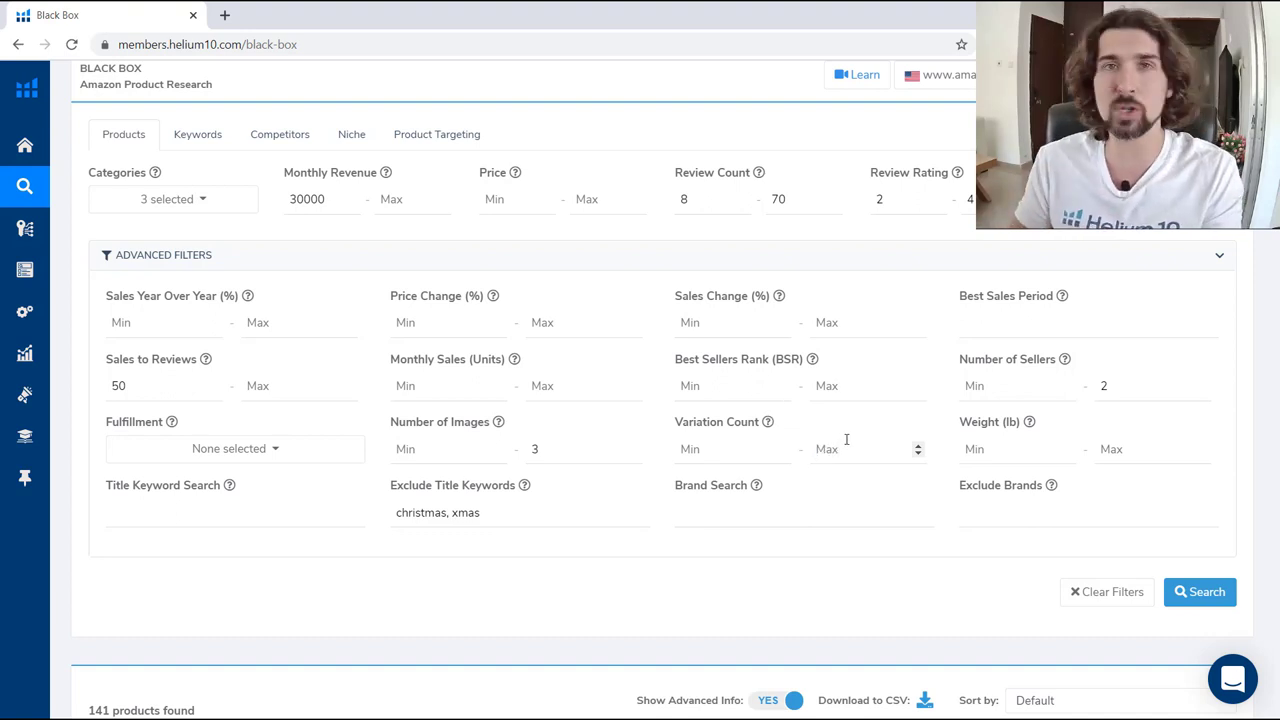
Set the maximum of the Weight (lb) filter to 0.1
mouse_move(1031, 424)
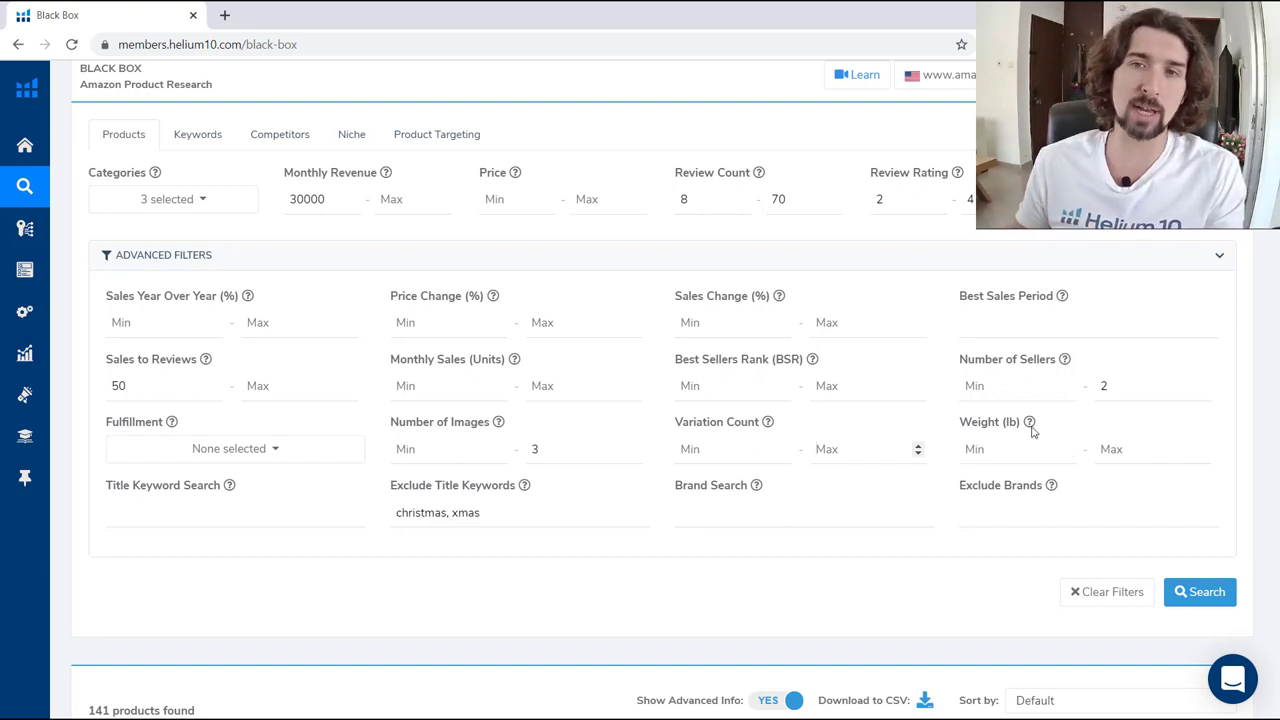
double_click(1011, 422)
left_click(1017, 455)
left_click(1115, 453)
type("0.1")
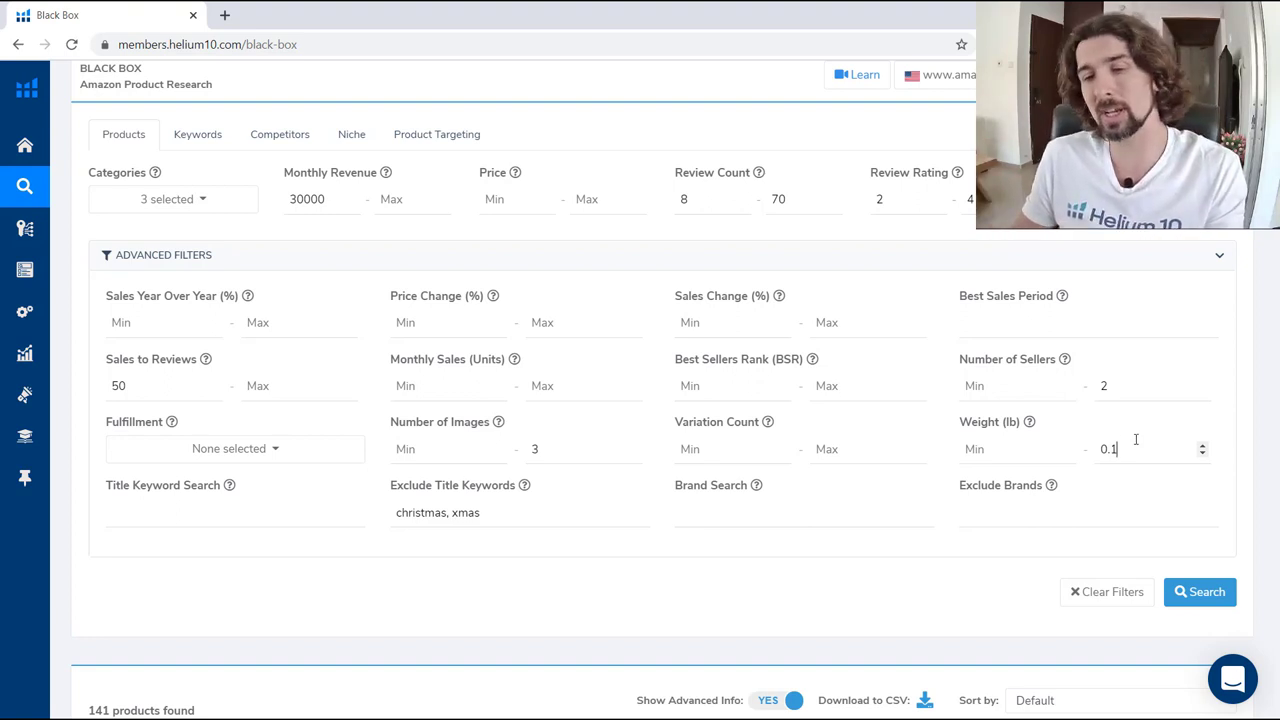
Empty the Exclude Title Keywords filter
scroll(255, 465, "down", 1)
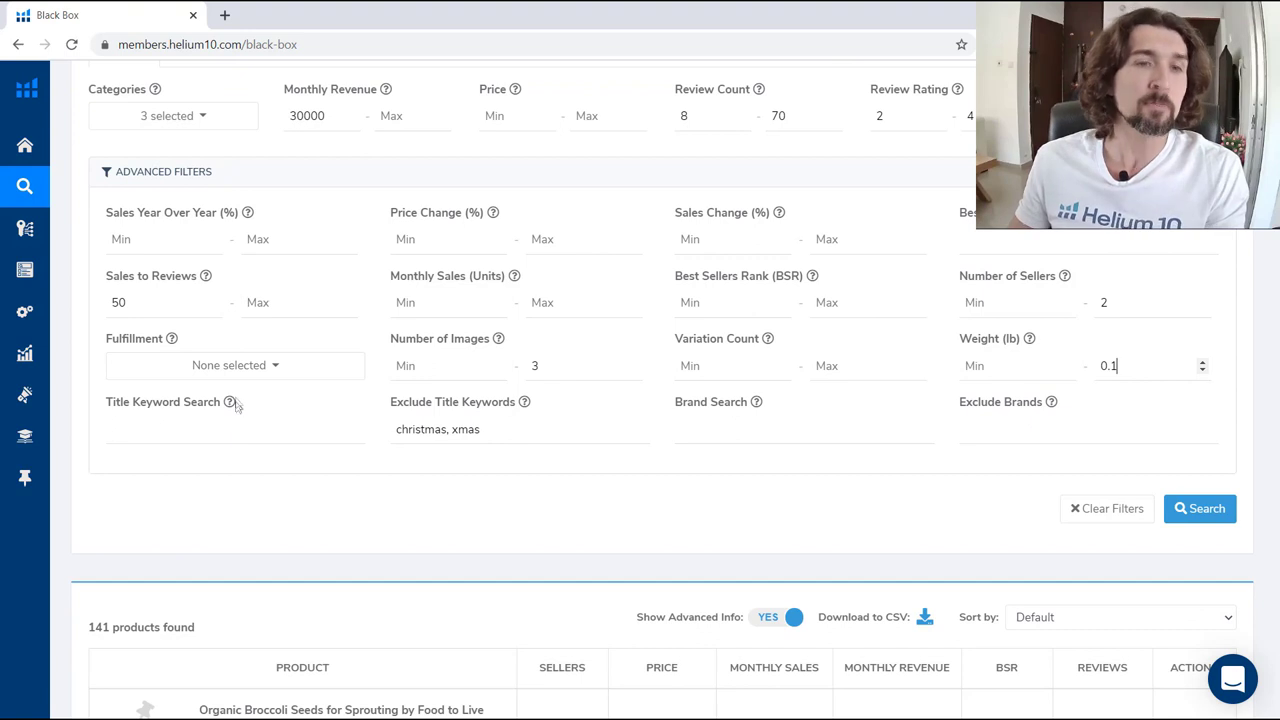
mouse_move(230, 408)
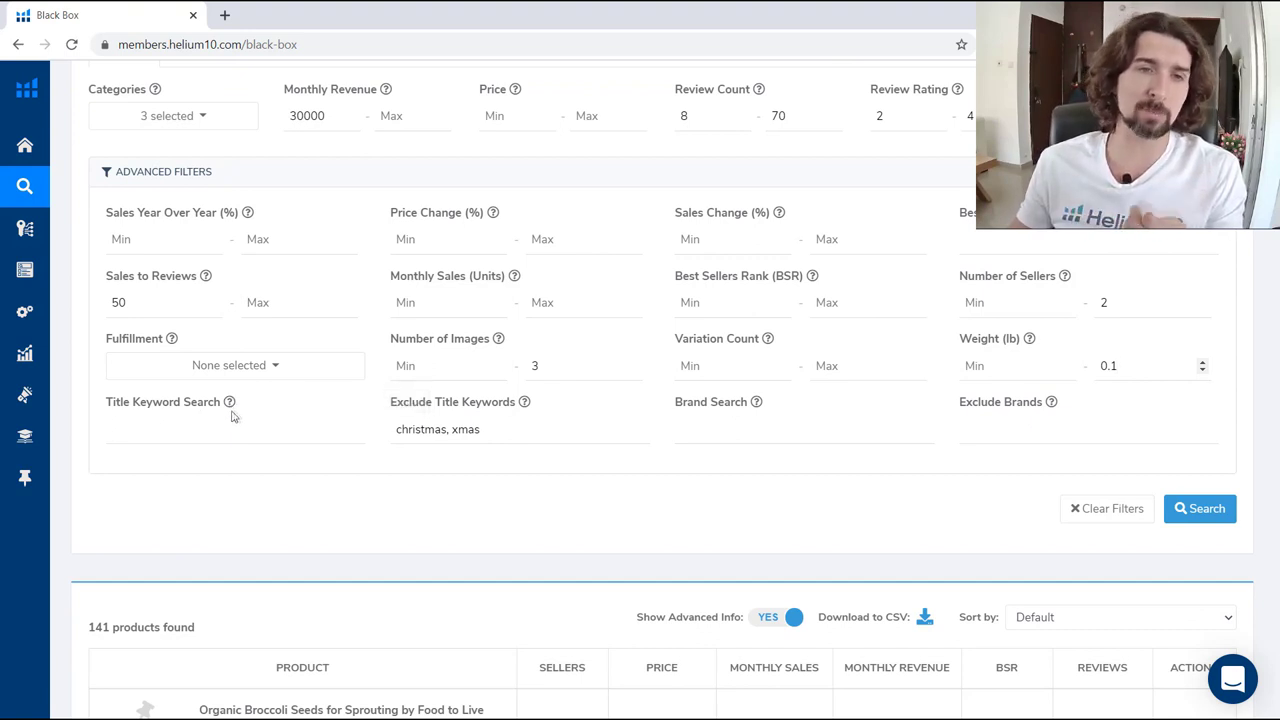
key("ctrl+a")
key("BackSpace")
scroll(372, 430, "up", 1)
Try "knife" as the Title Keyword Search filter, and replace it with "set"
left_click(200, 205)
left_click(197, 205)
left_click(195, 507)
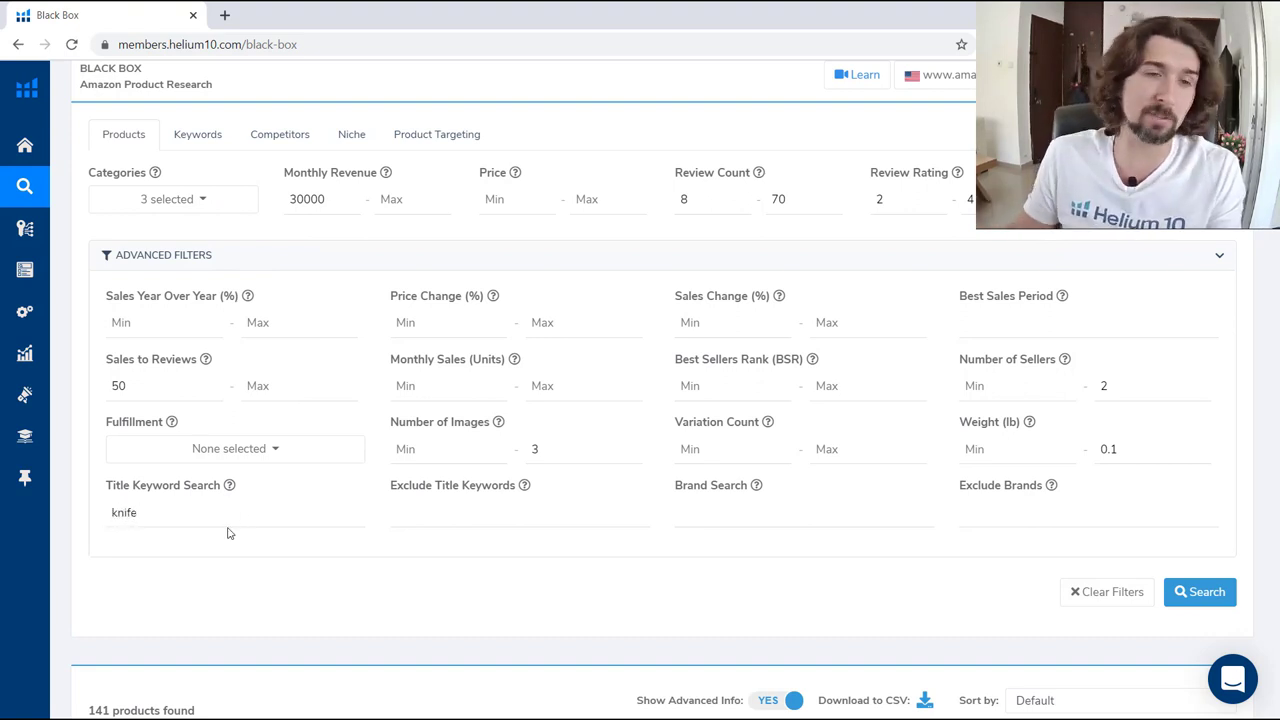
key("ctrl+a")
key("BackSpace")
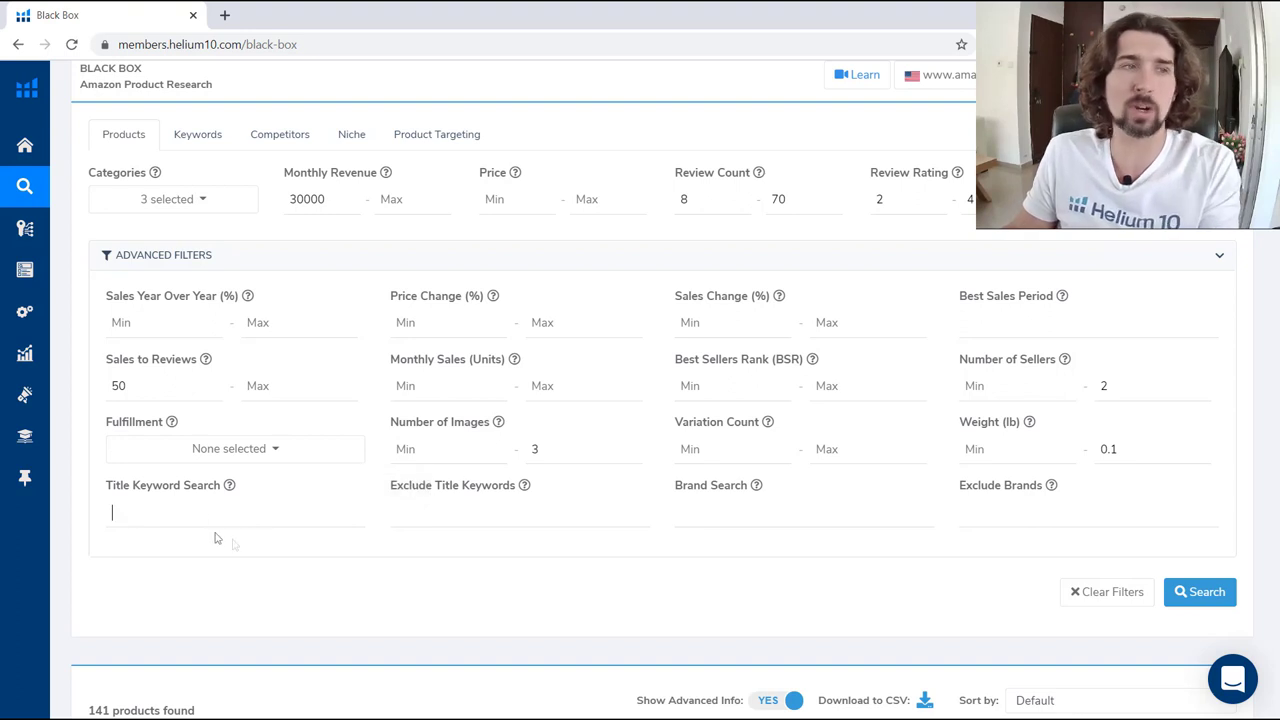
type("set")
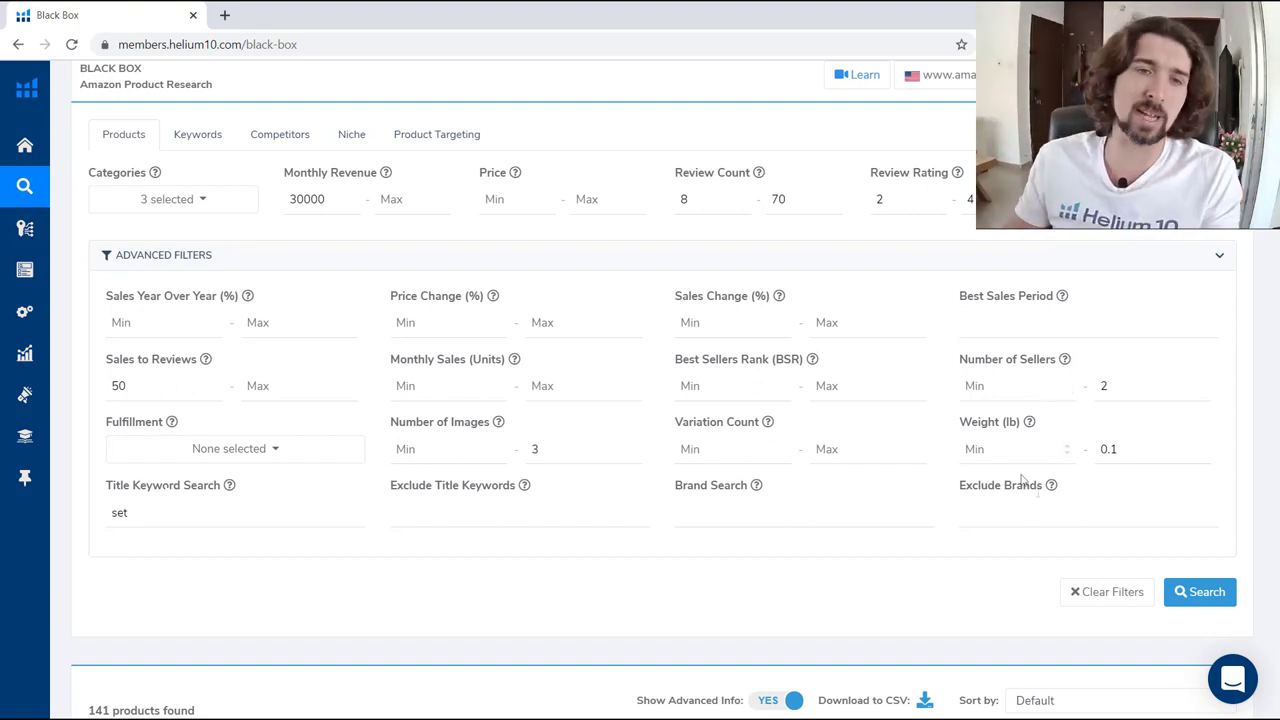
Clear all filters of the product search, including the categories and the advanced filters
mouse_move(524, 486)
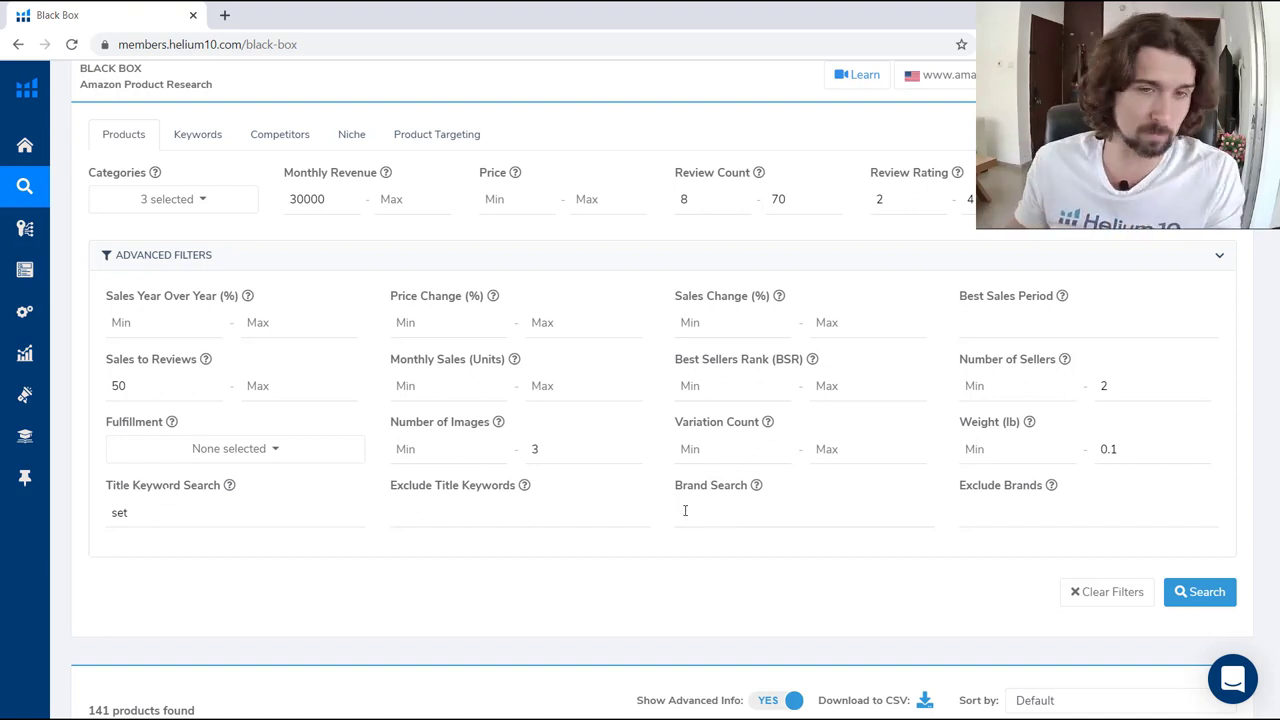
mouse_move(756, 486)
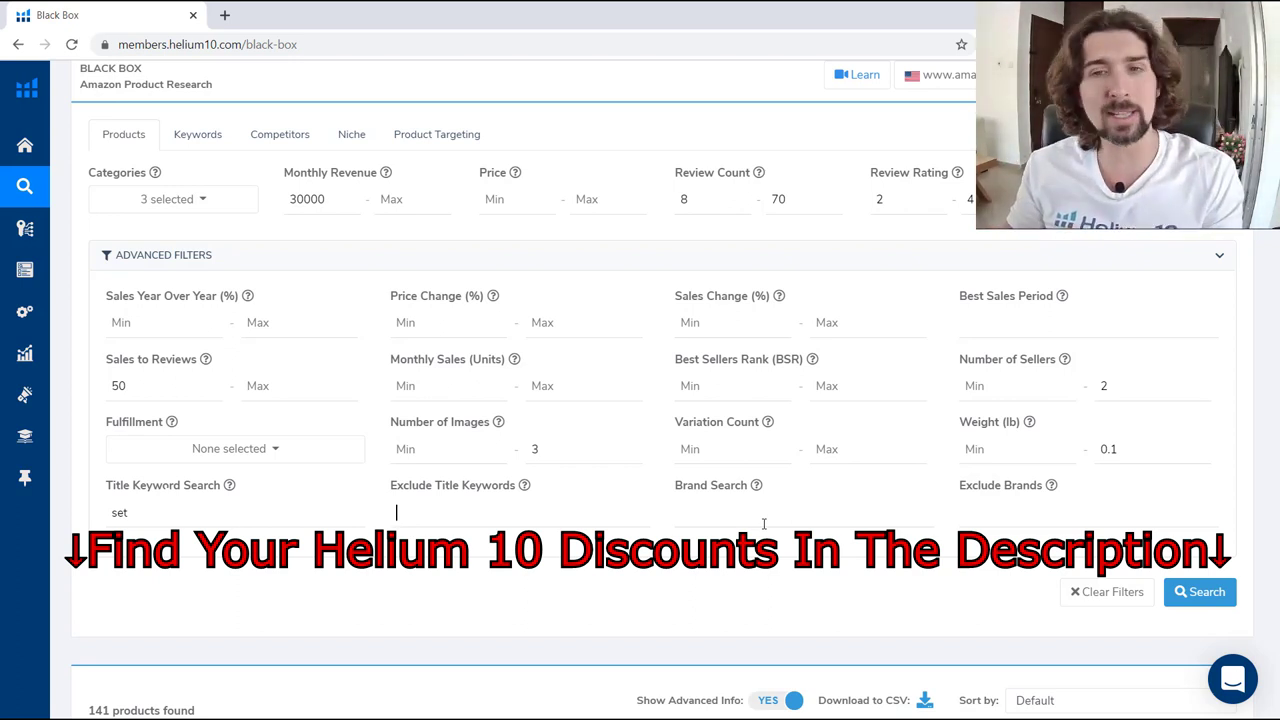
mouse_move(1050, 490)
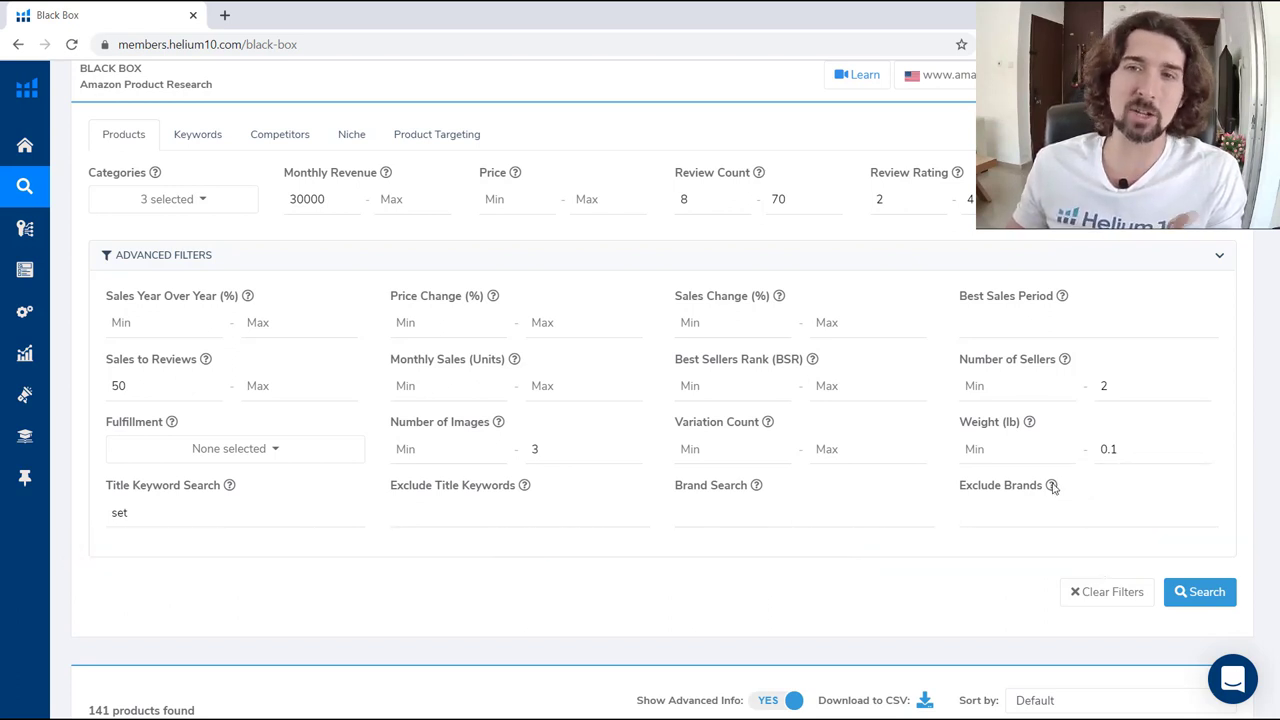
left_click(1089, 594)
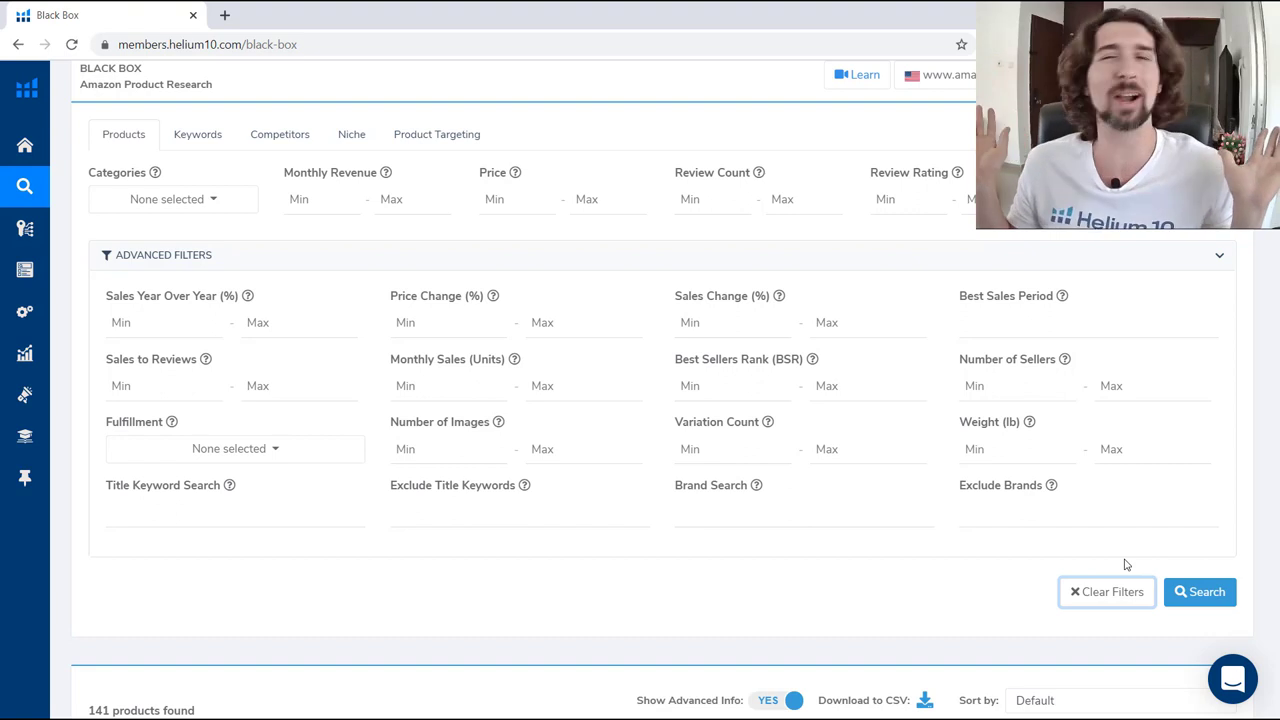
left_click(1100, 591)
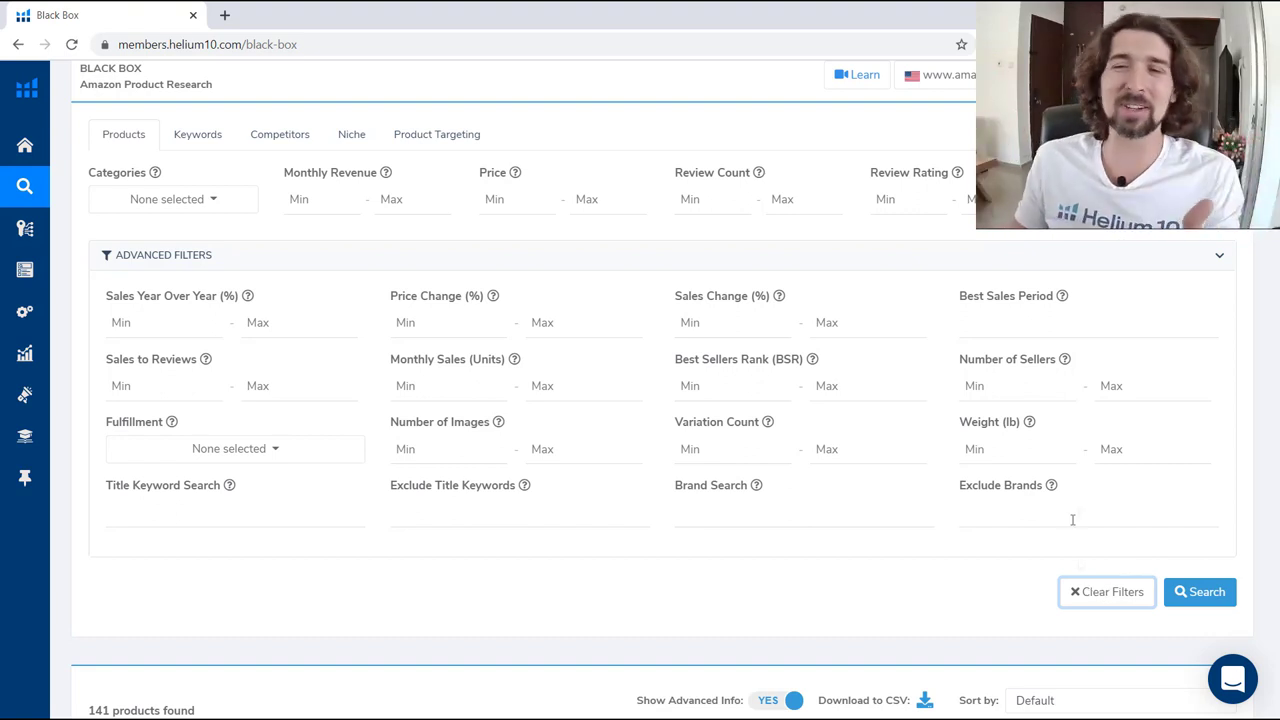
Check which actions are offered for the Organic Broccoli Seeds product in the results
scroll(1041, 435, "down", 2)
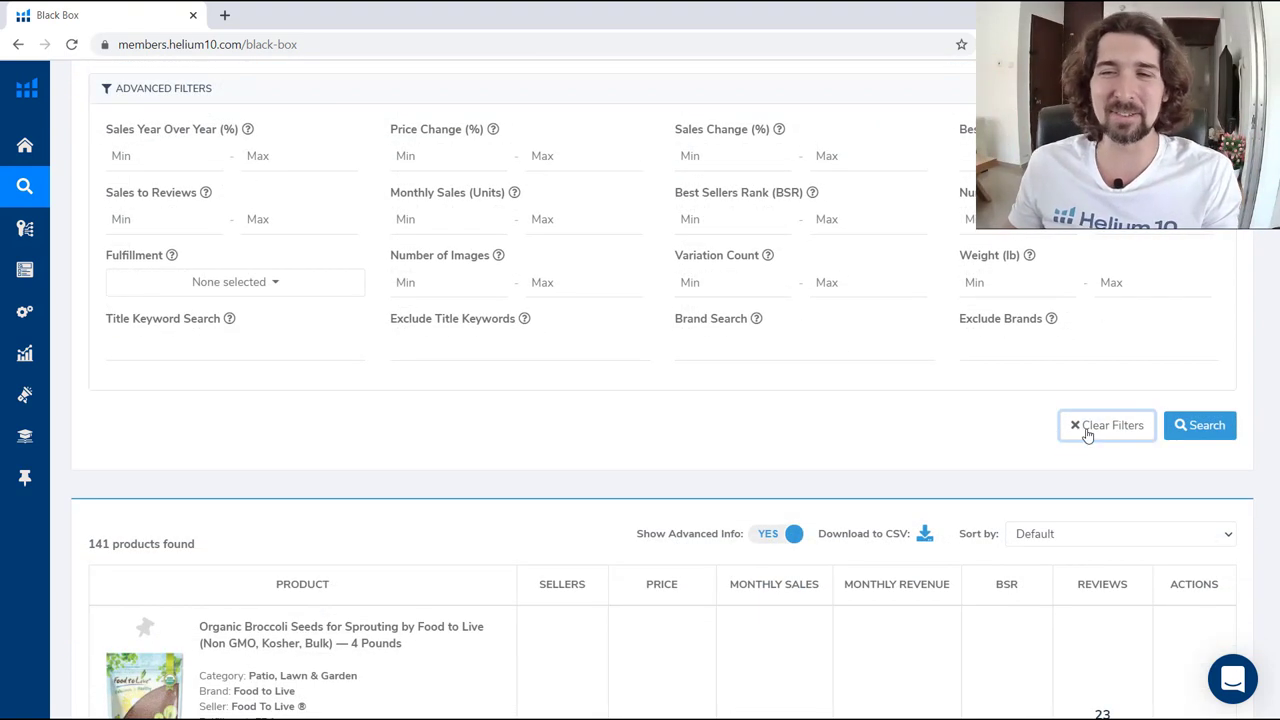
scroll(630, 290, "down", 1)
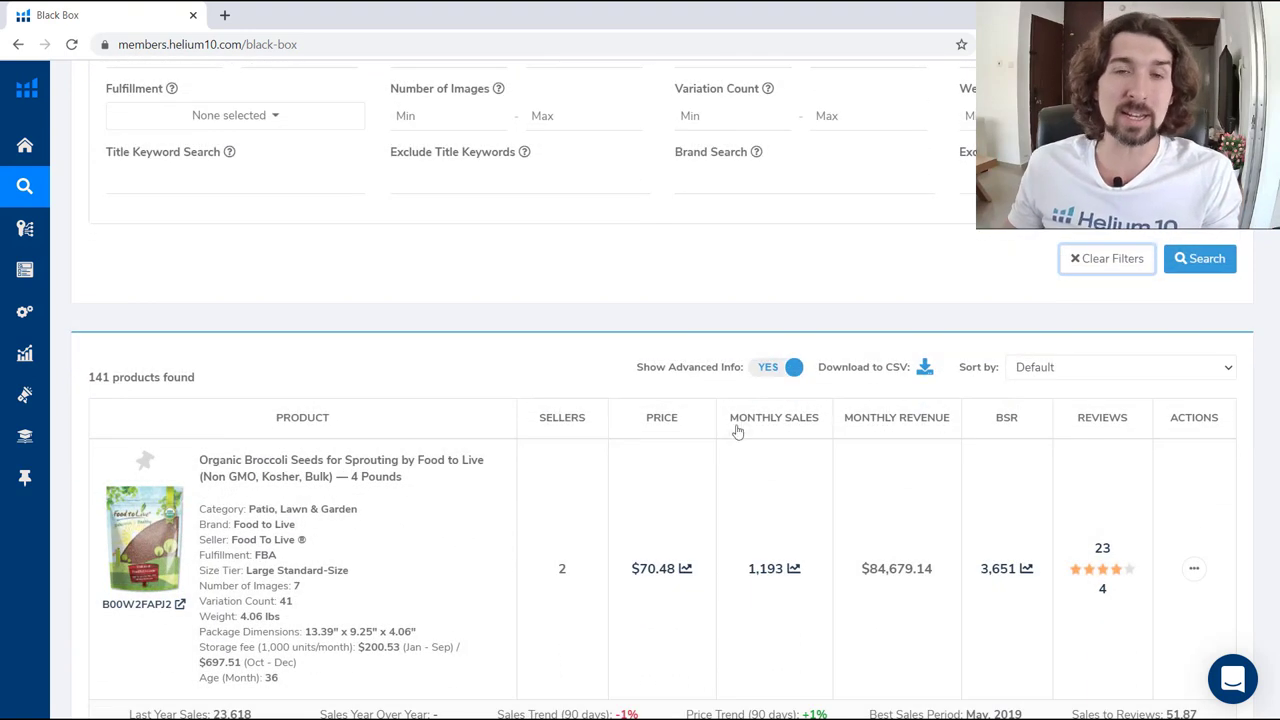
scroll(560, 404, "down", 2)
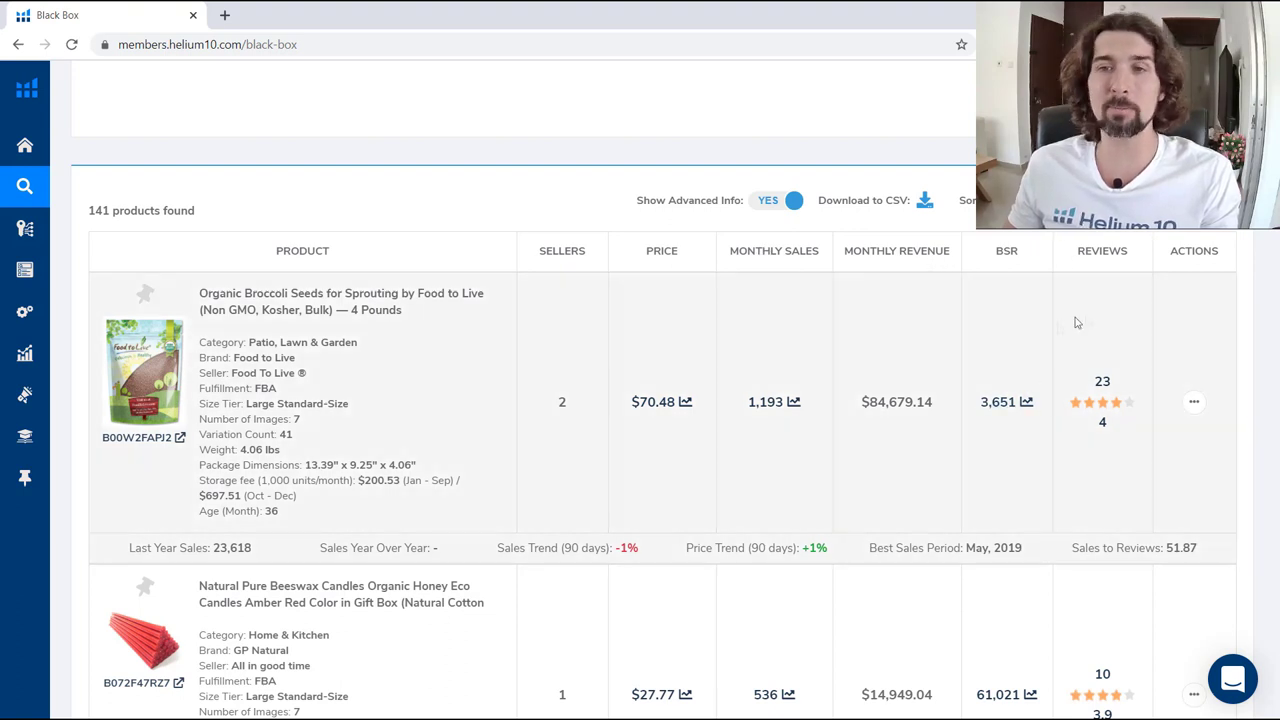
left_click(1194, 401)
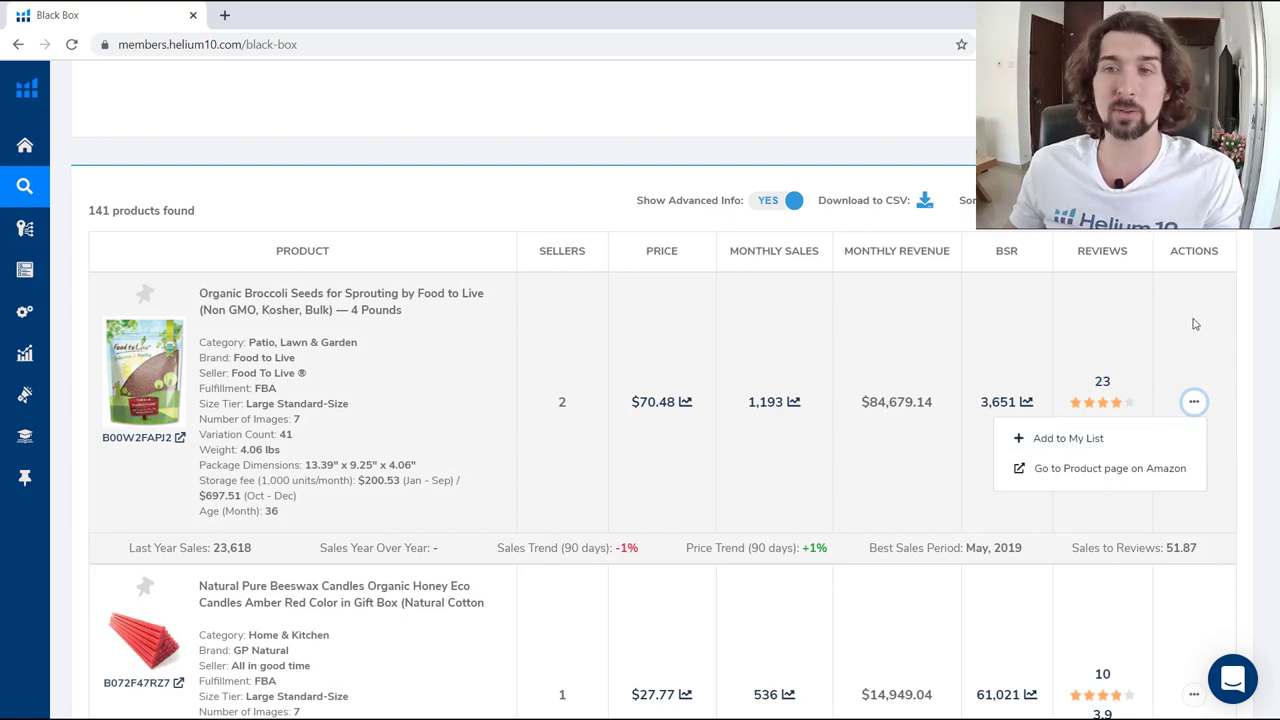
Check which sorting options are offered for the product results, keeping the sort order at Default
scroll(1205, 300, "up", 1)
left_click(1212, 288)
left_click(1208, 296)
left_click(1208, 296)
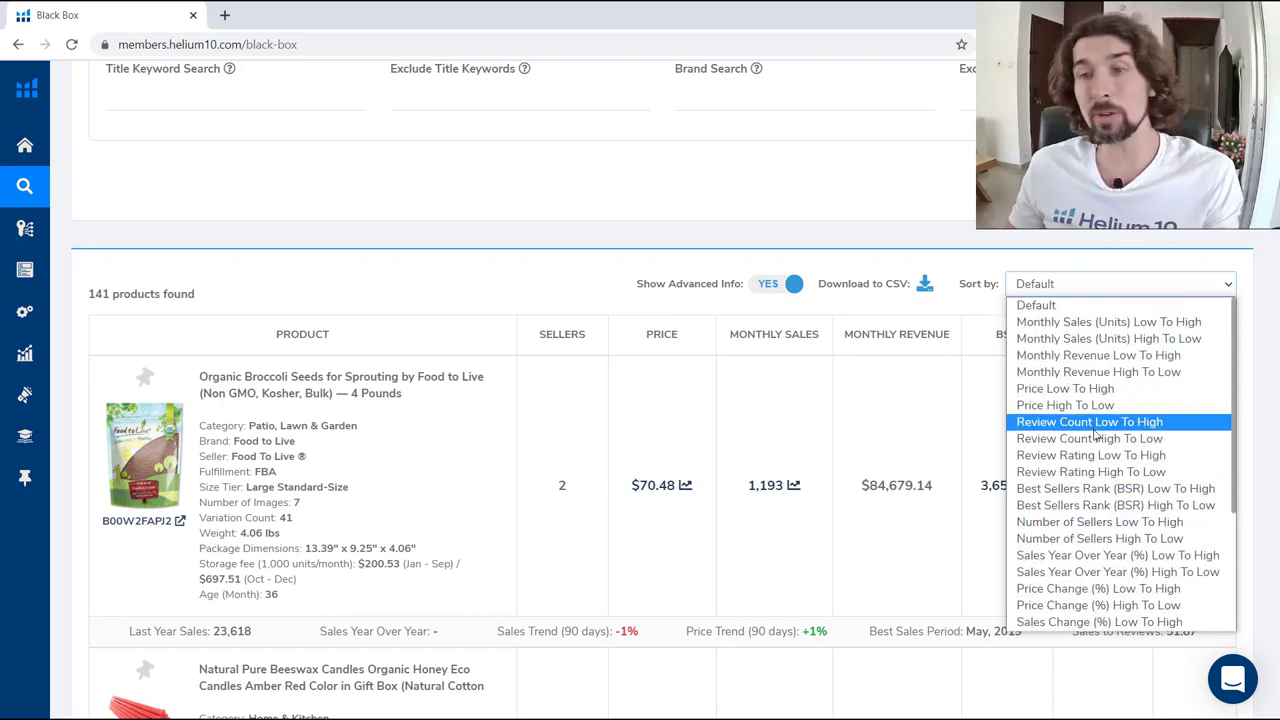
scroll(1098, 440, "down", 4)
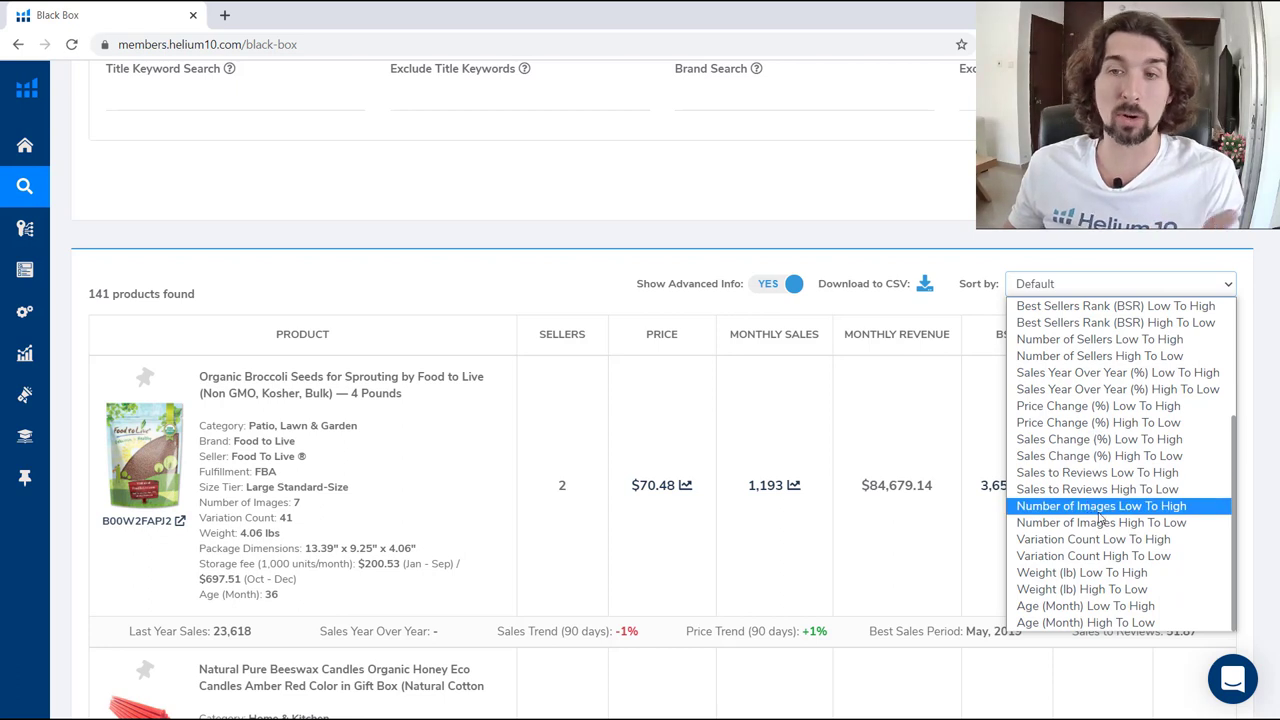
left_click(1090, 286)
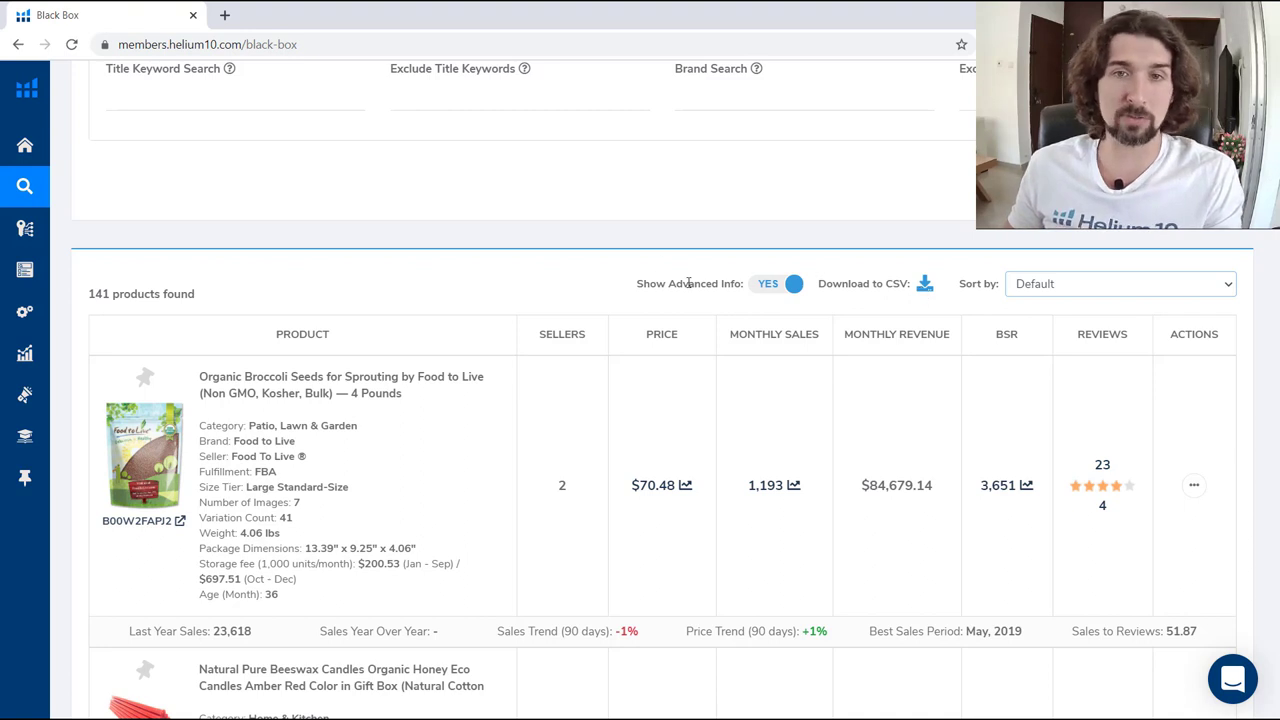
Switch the advanced info off and on again, and review the sales, trend and best sales period details under the first product
left_click(783, 290)
left_click(783, 290)
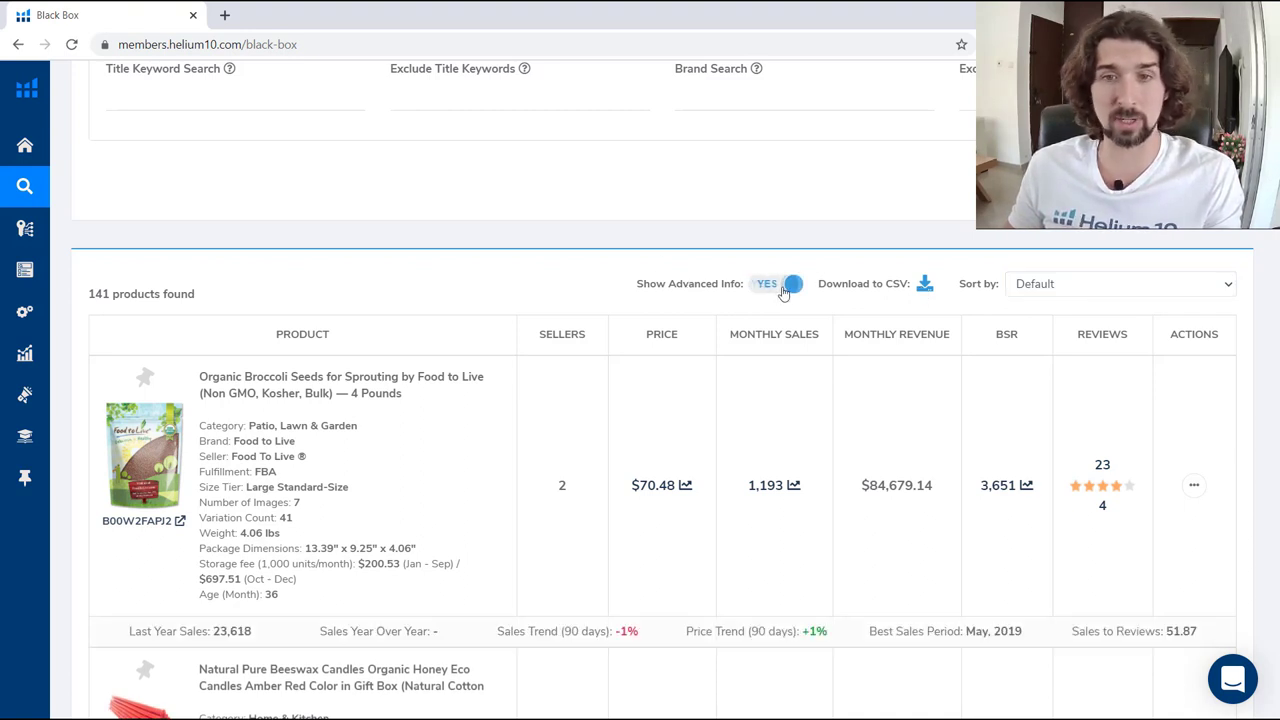
scroll(782, 297, "down", 2)
scroll(790, 205, "up", 1)
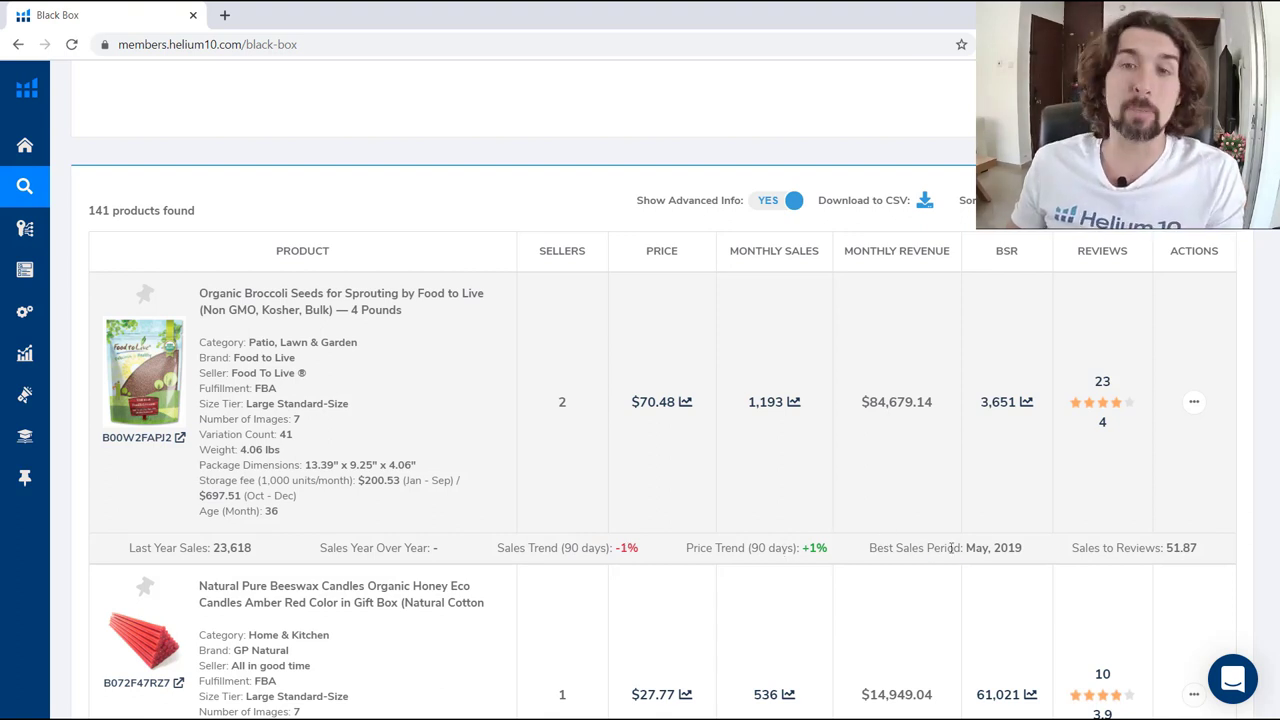
left_click_drag(935, 547, 316, 547)
left_click(1150, 566)
scroll(787, 433, "up", 5)
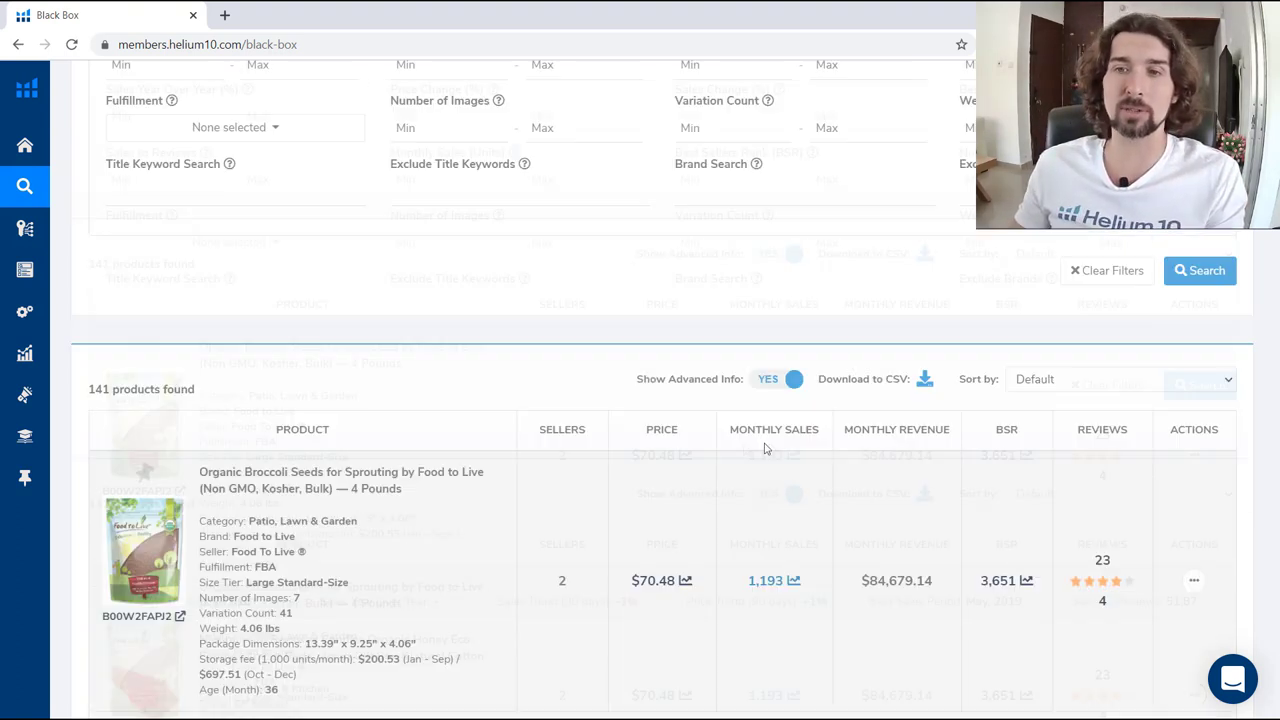
scroll(220, 345, "down", 6)
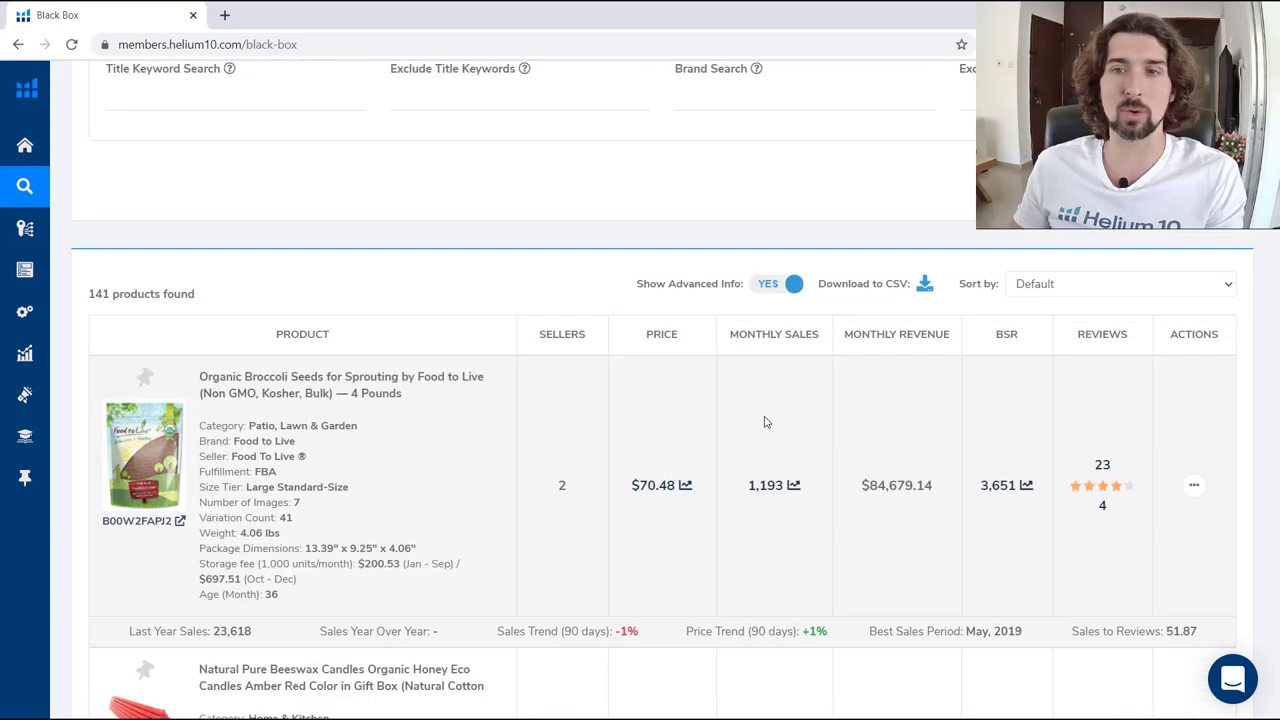
scroll(200, 232, "up", 4)
scroll(700, 450, "down", 3)
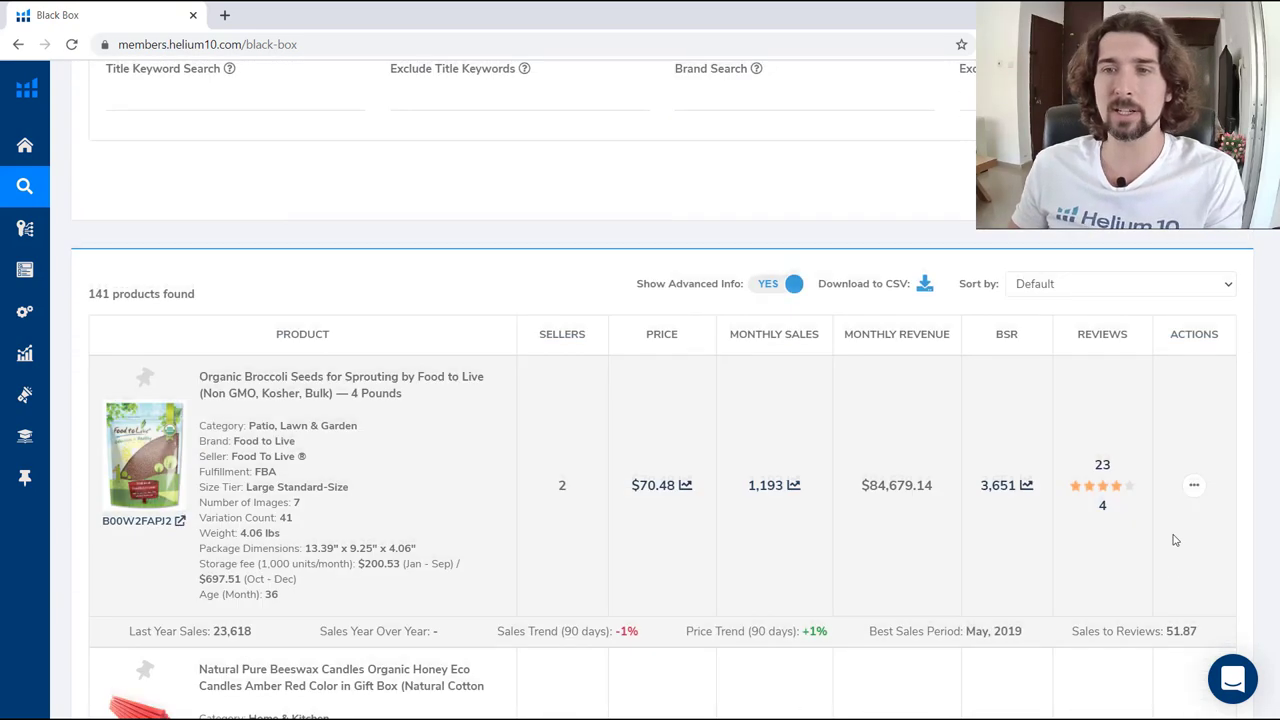
scroll(1170, 550, "down", 1)
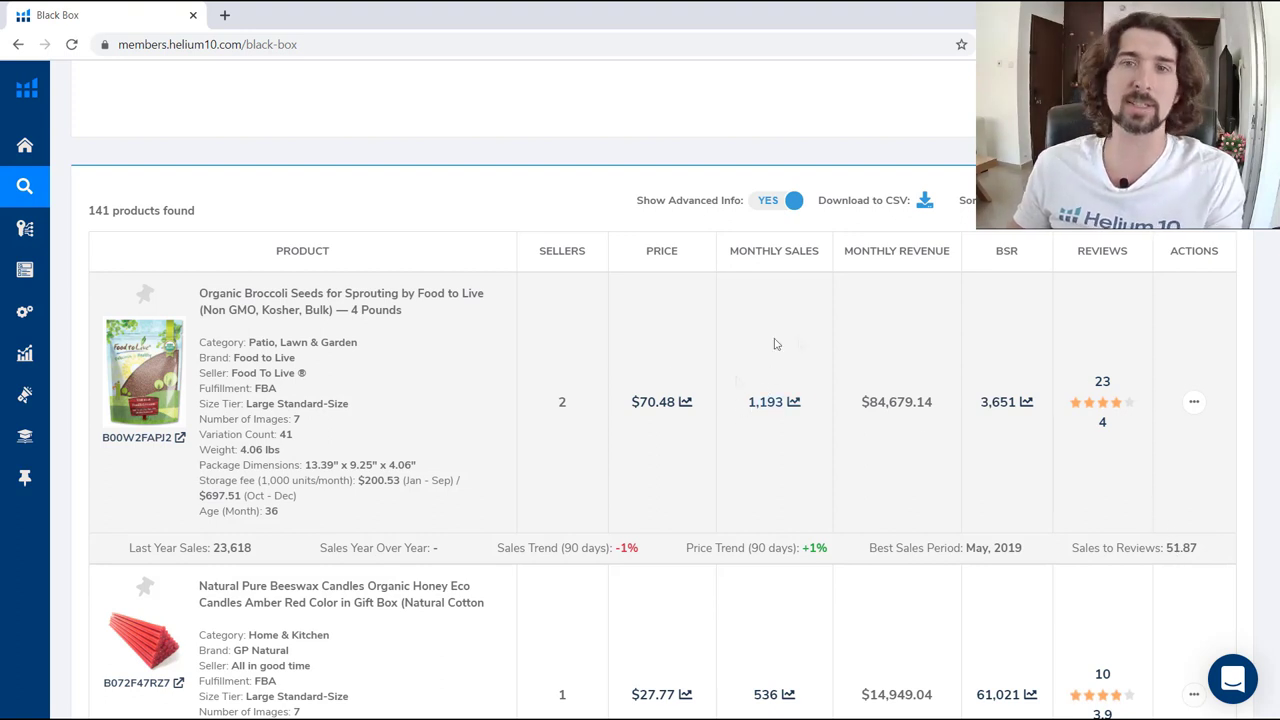
Switch from product search to keyword search and limit the search volume to between 4500 and 6200
scroll(774, 344, "up", 6)
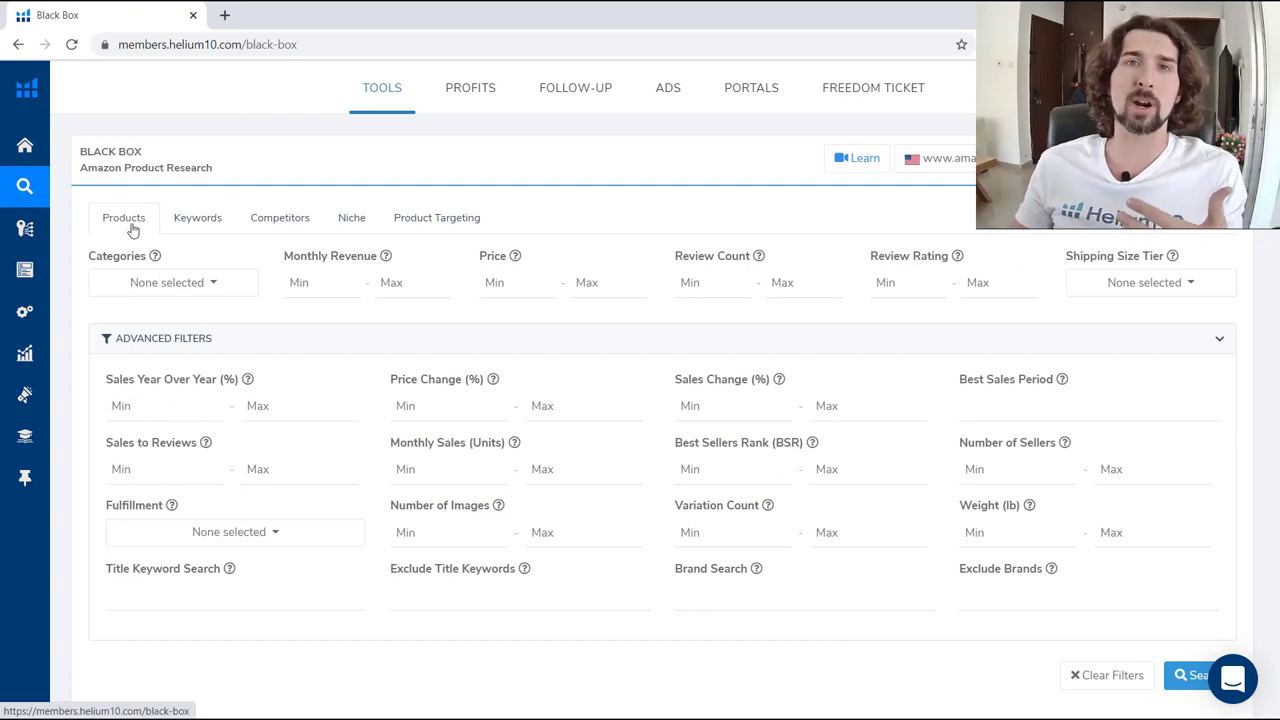
left_click(198, 220)
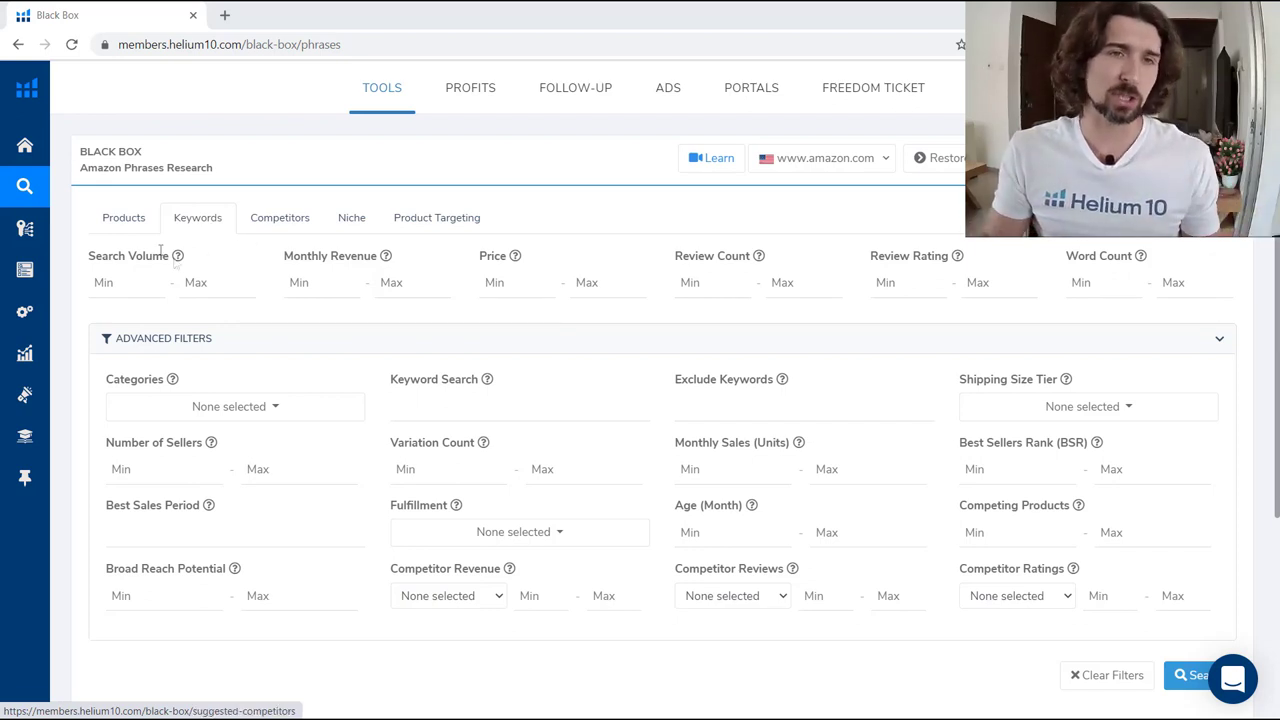
mouse_move(177, 257)
mouse_move(385, 257)
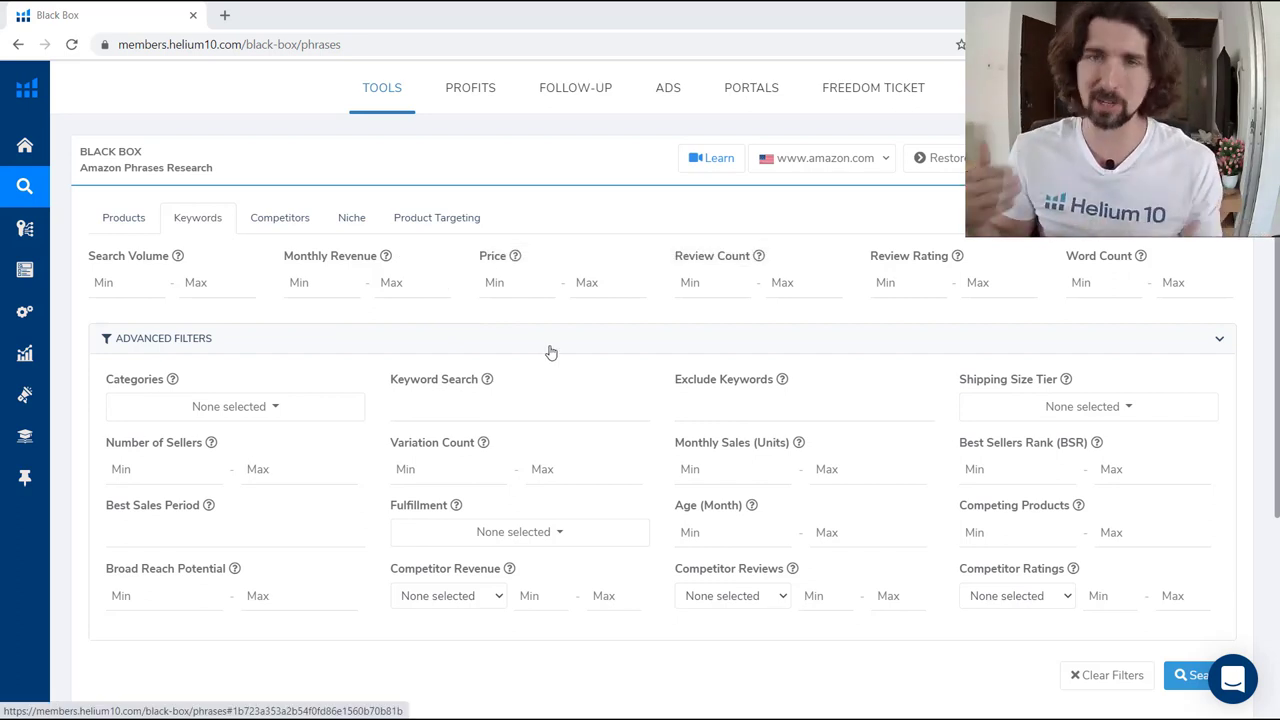
left_click(134, 282)
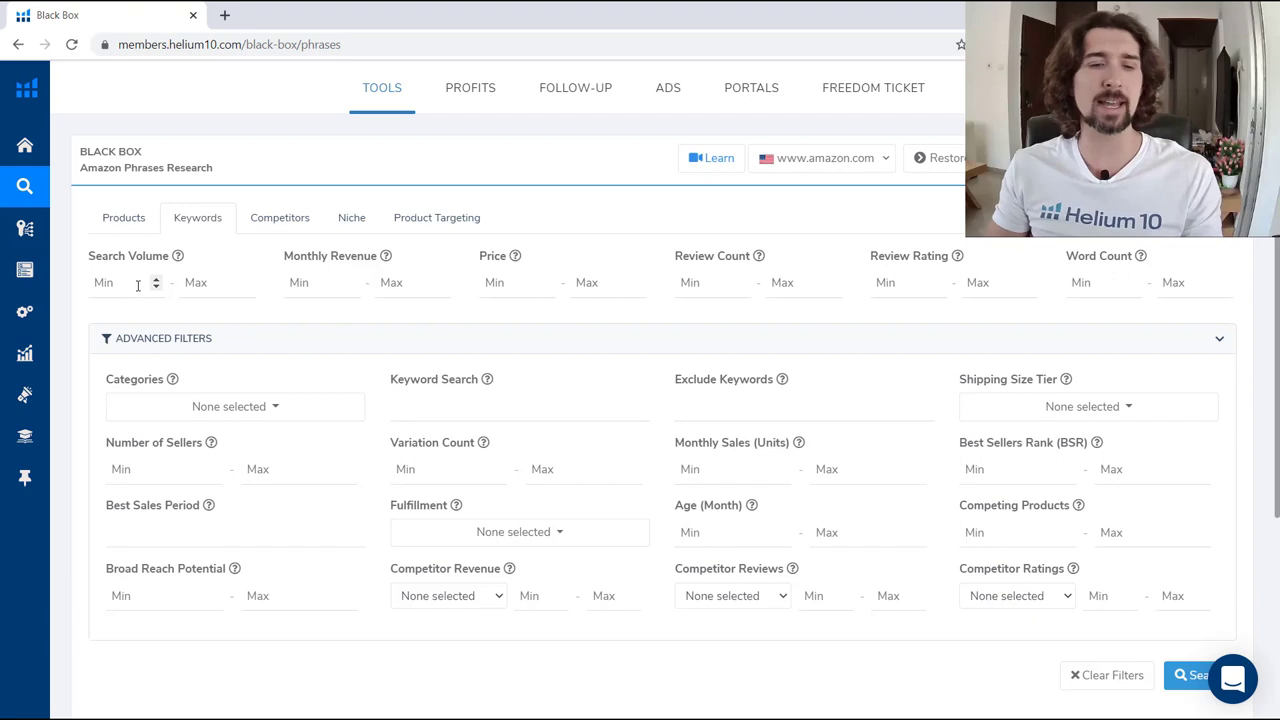
type("45000")
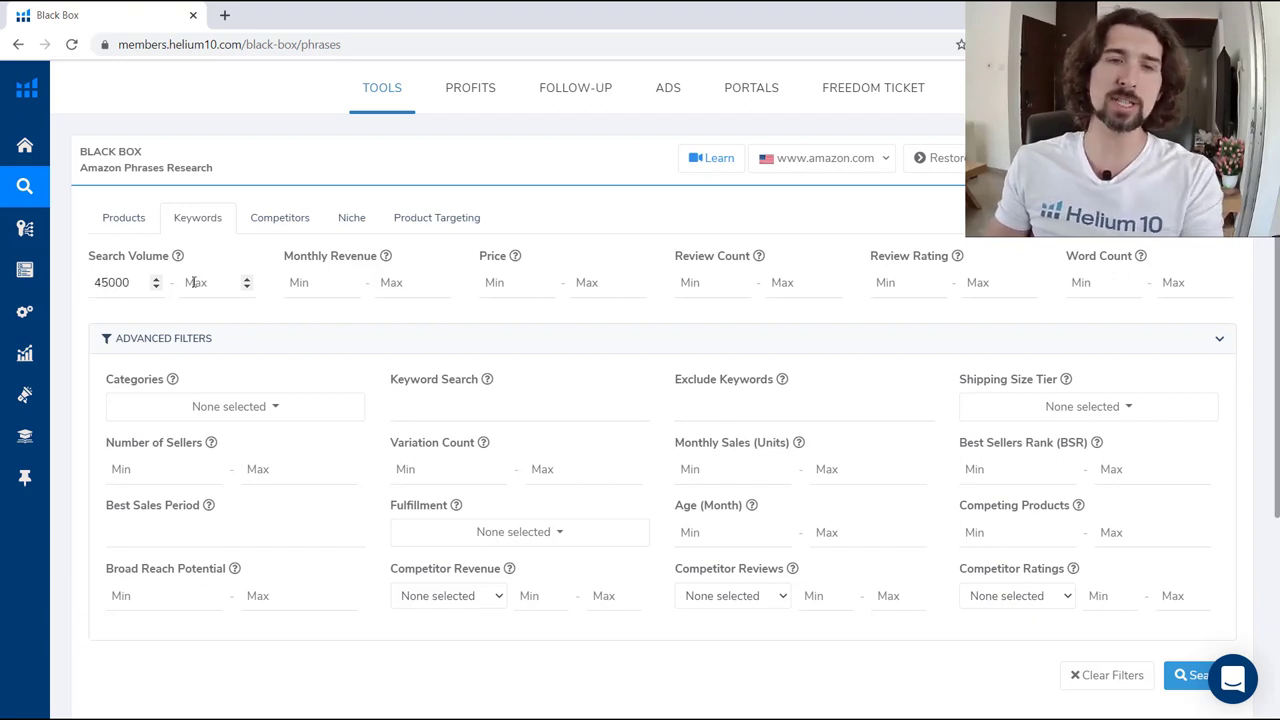
key("BackSpace")
left_click(195, 282)
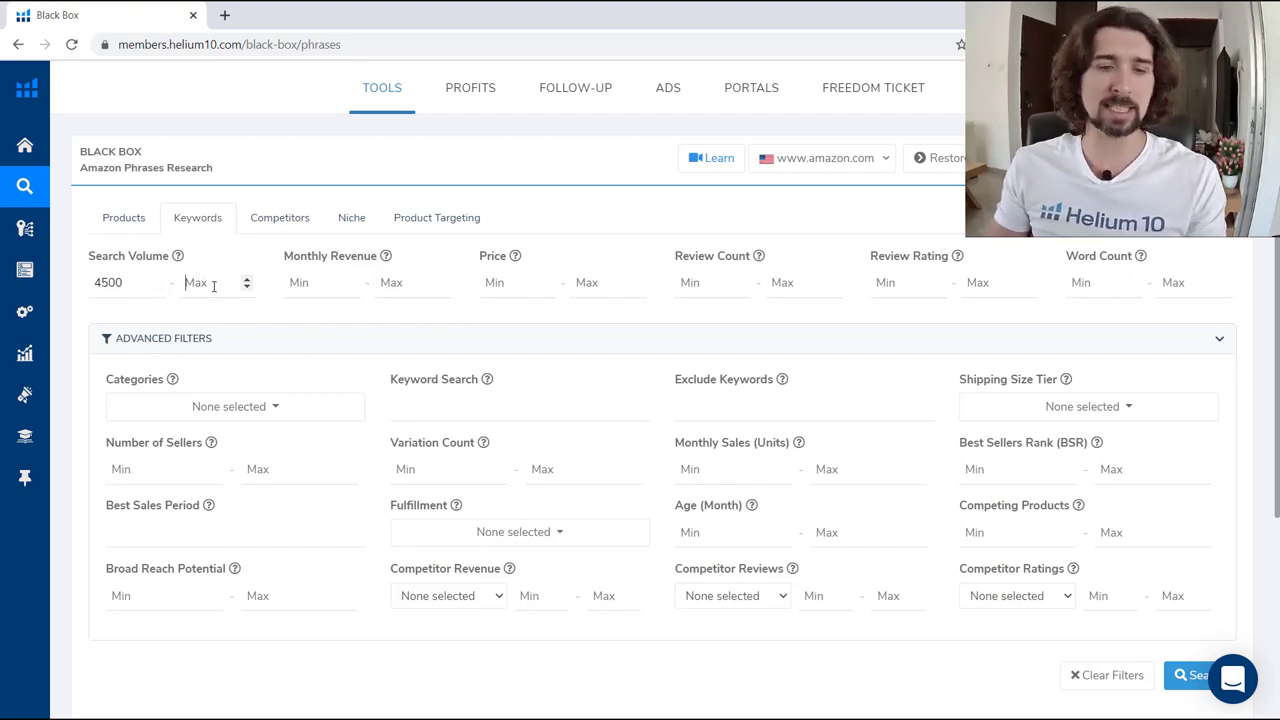
type("6200")
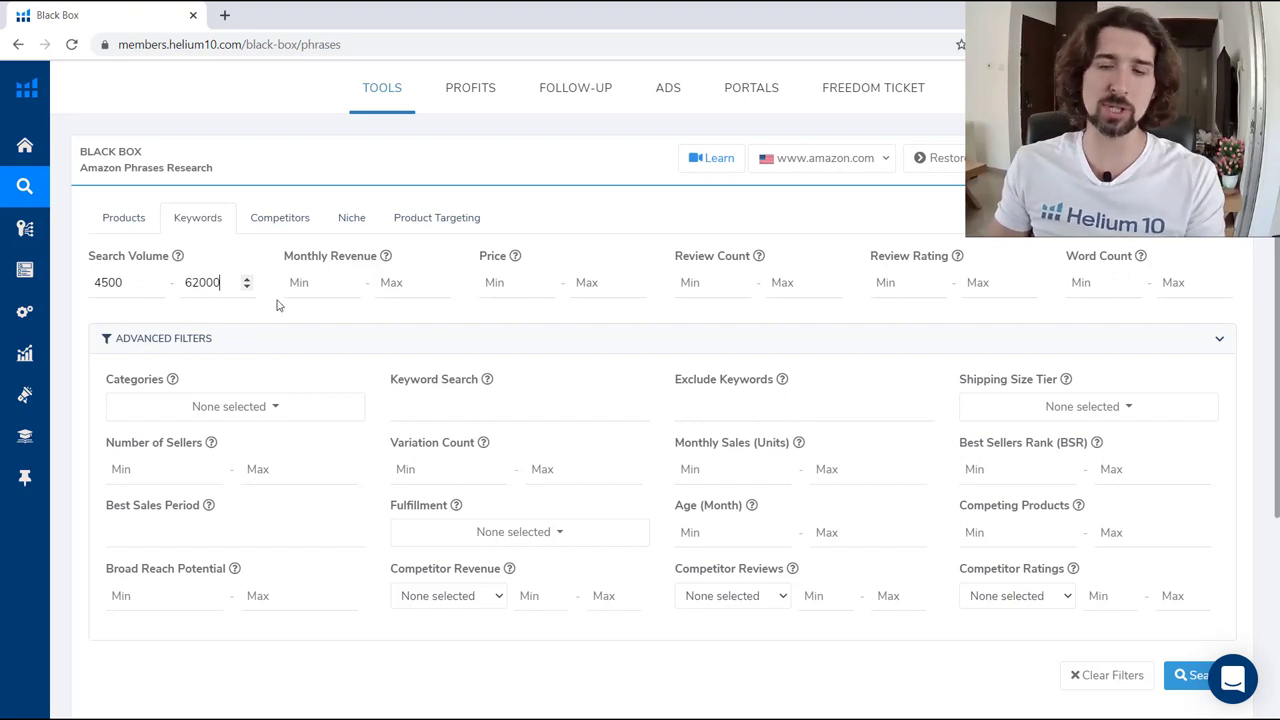
left_click(285, 313)
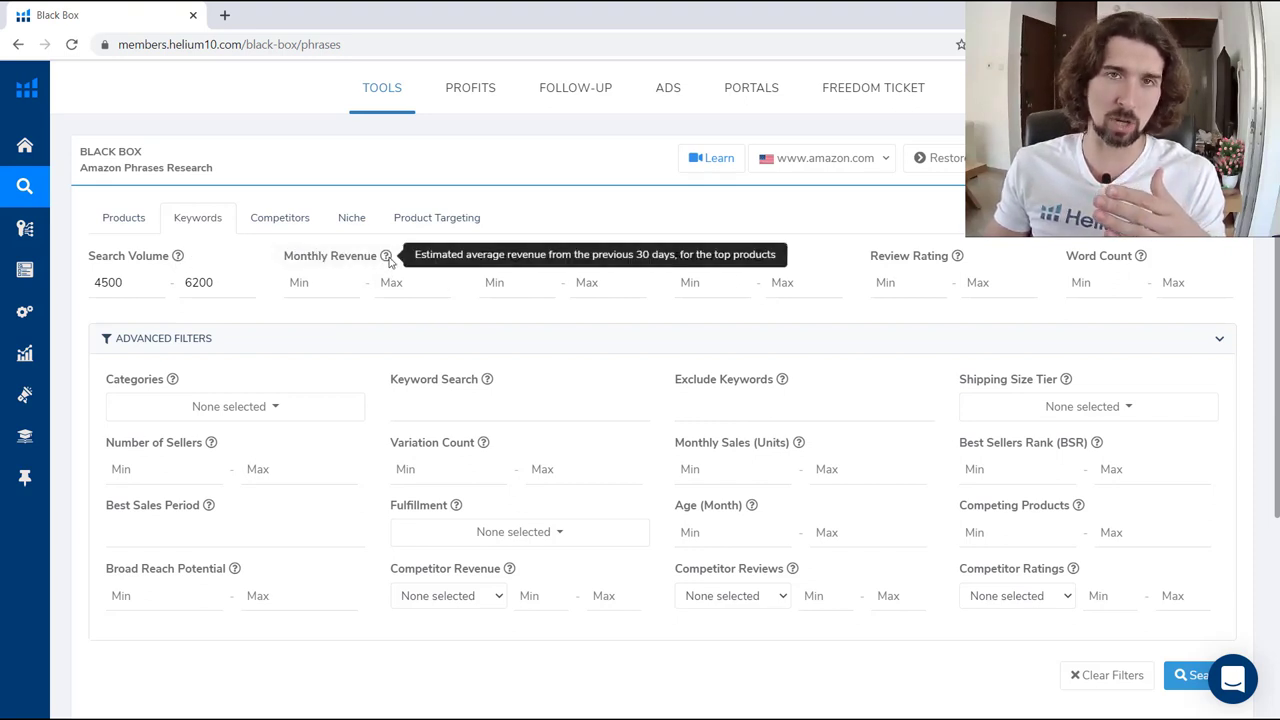
Limit the monthly revenue to between 5000 and 7000 and run the keyword search
left_click(300, 286)
type("5000")
left_click(426, 289)
type("7000")
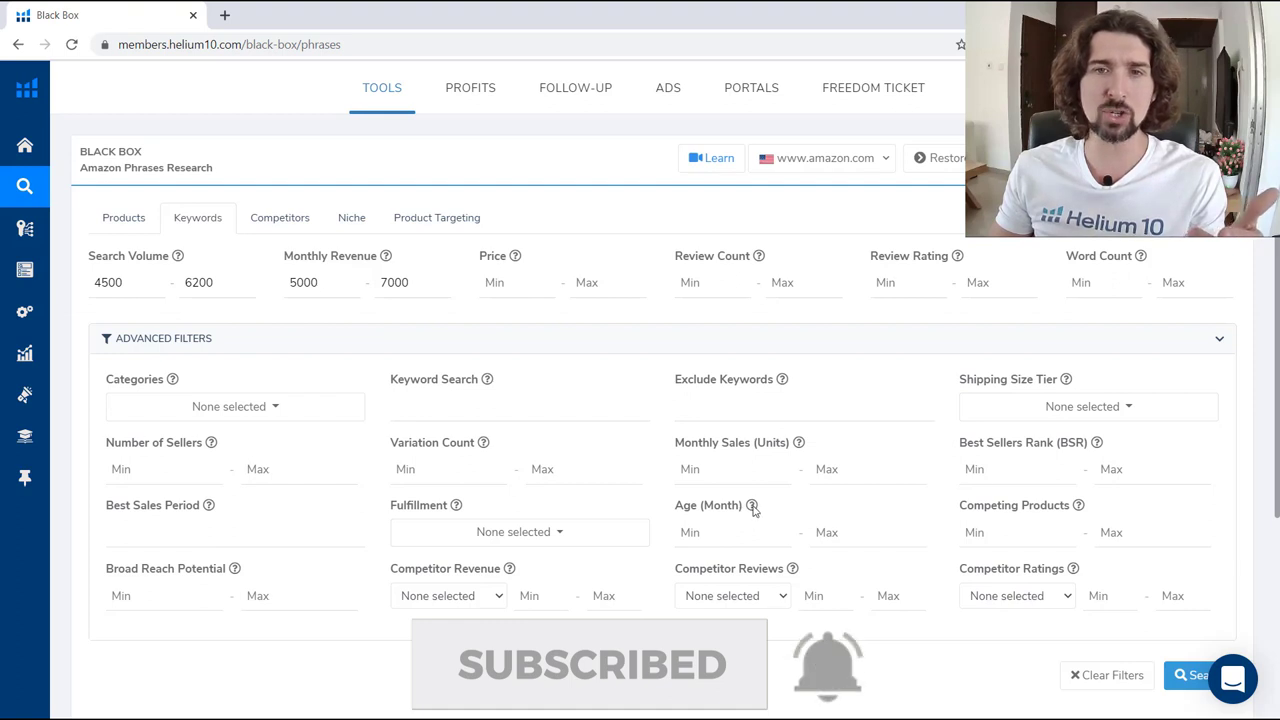
mouse_move(752, 507)
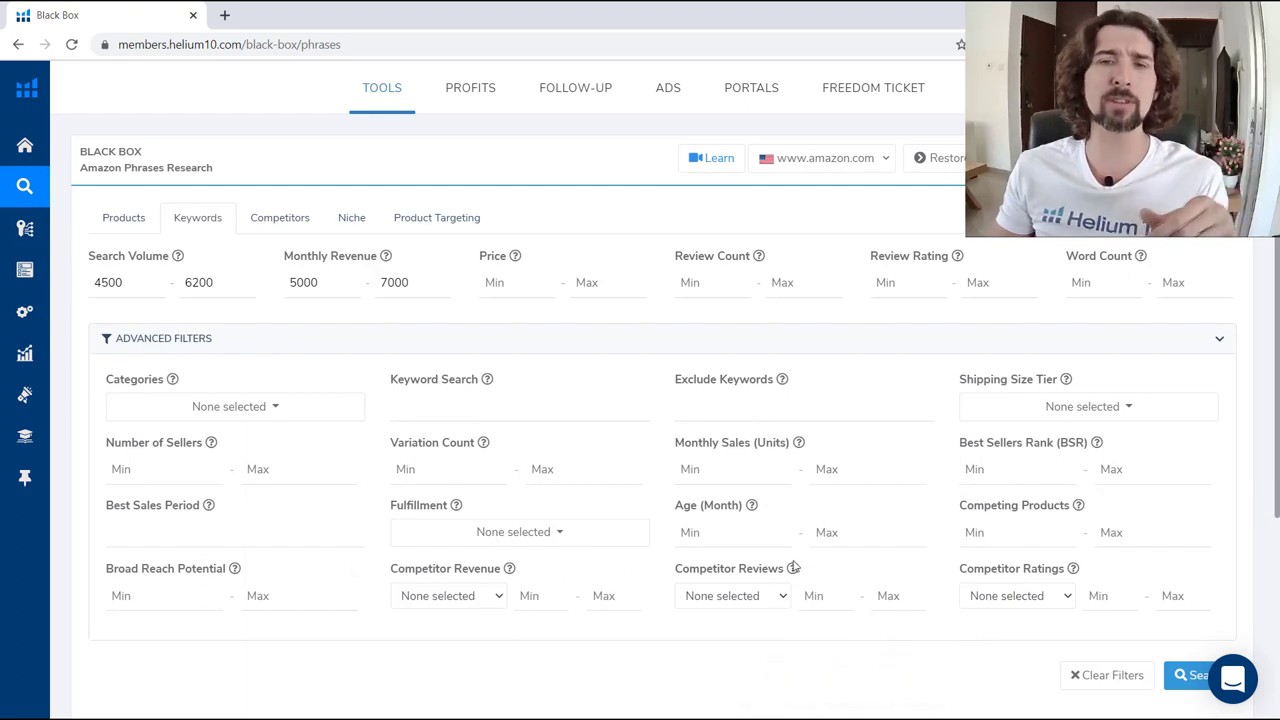
scroll(1020, 460, "down", 3)
scroll(880, 450, "up", 3)
scroll(980, 403, "down", 1)
scroll(980, 403, "up", 1)
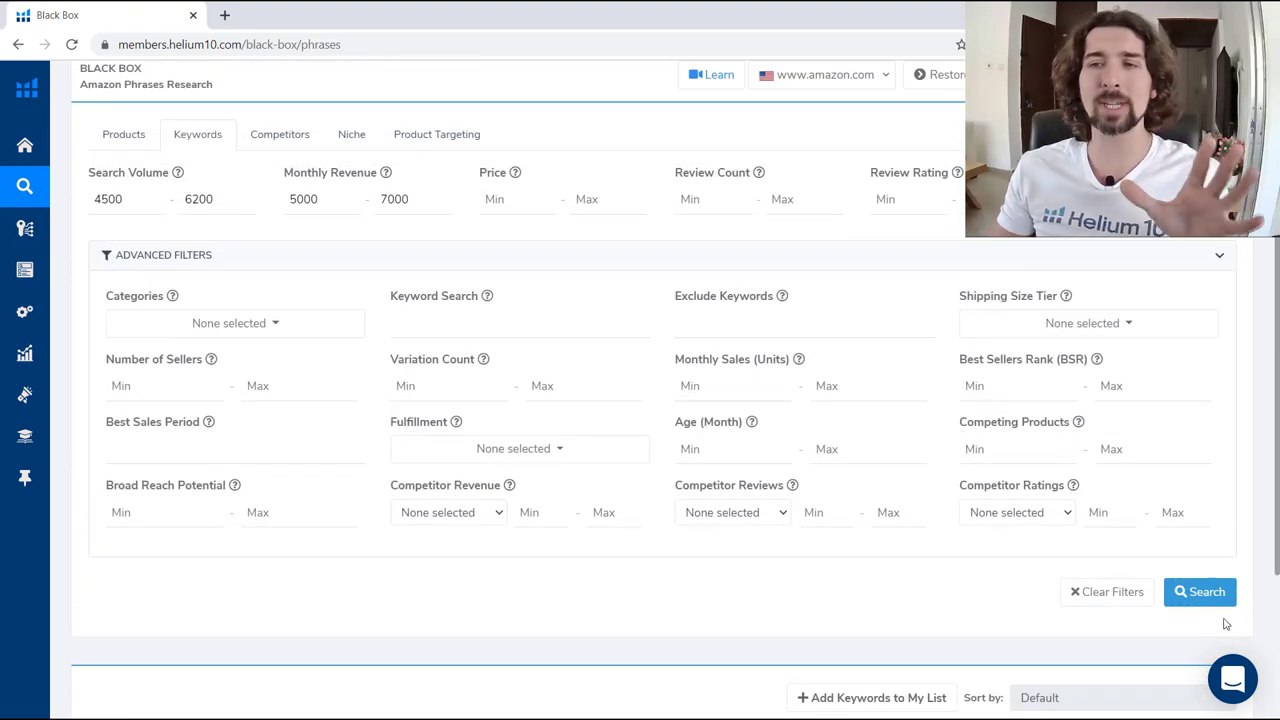
left_click(1200, 592)
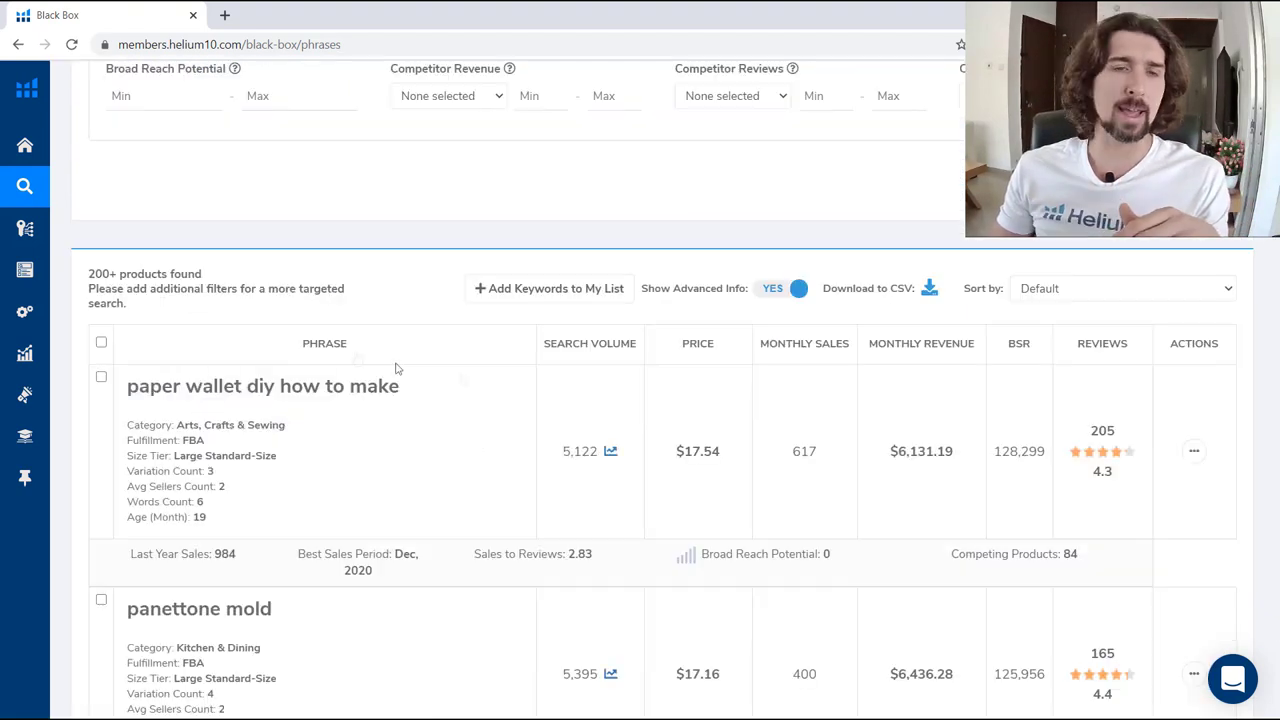
Narrow the keyword search to a price between 20 and 36 and run it again
scroll(250, 360, "up", 5)
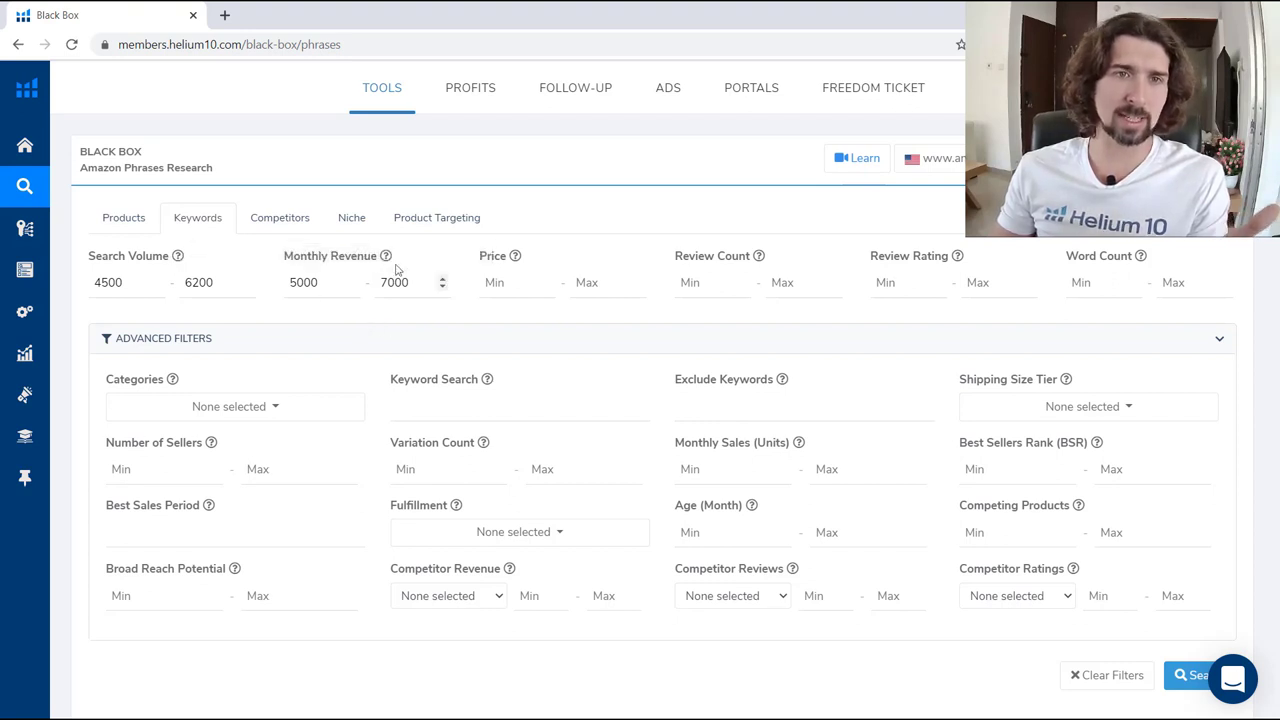
left_click(534, 297)
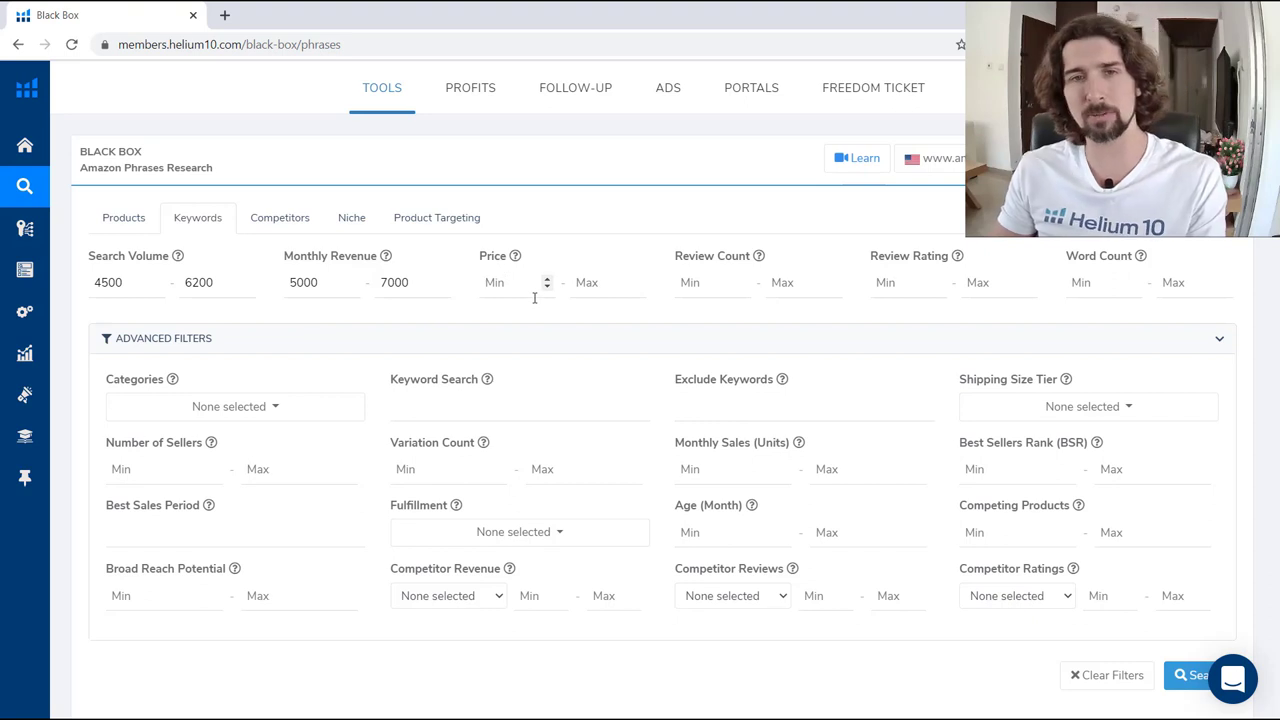
type("20")
left_click(636, 283)
type("3")
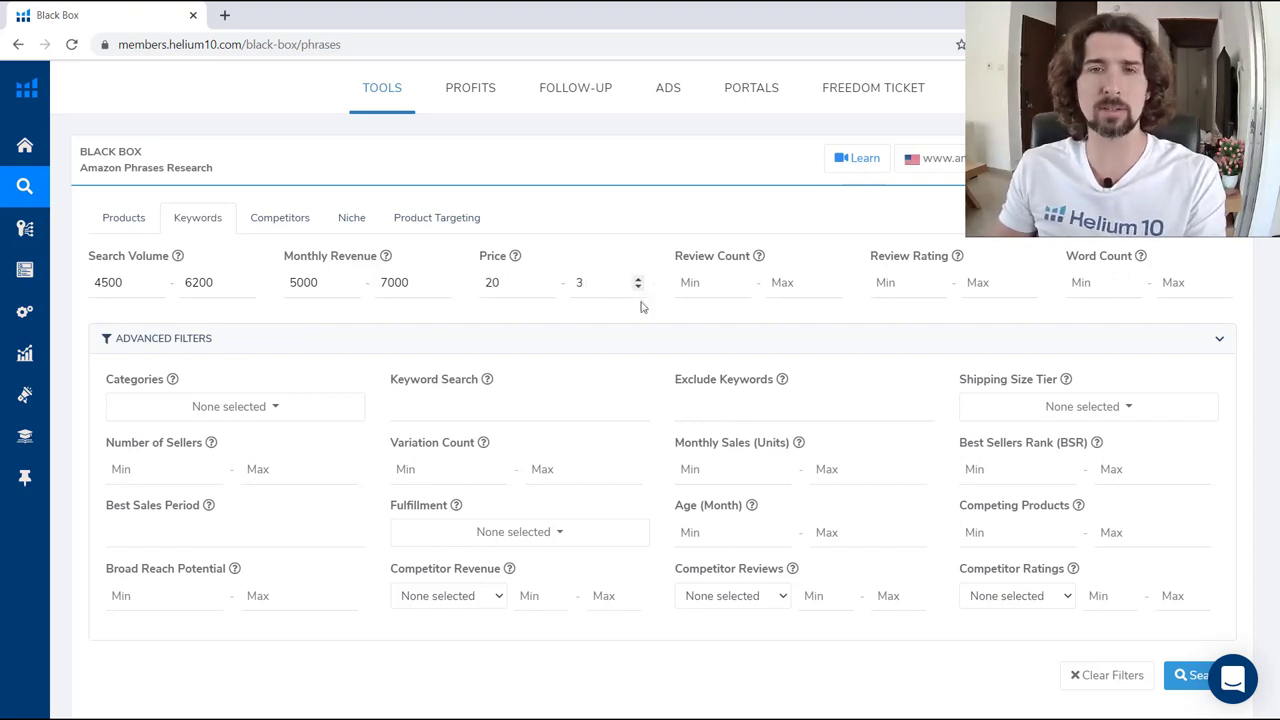
type("6")
scroll(806, 386, "down", 1)
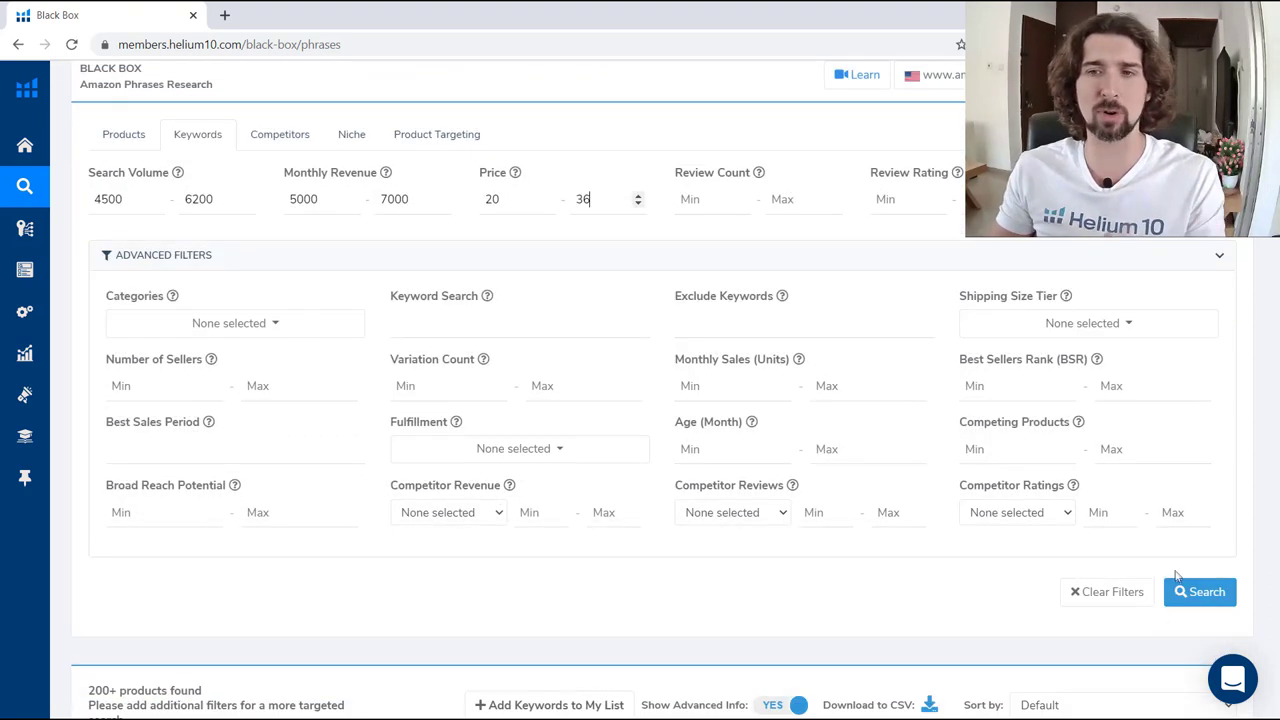
scroll(1177, 576, "down", 3)
left_click(1190, 342)
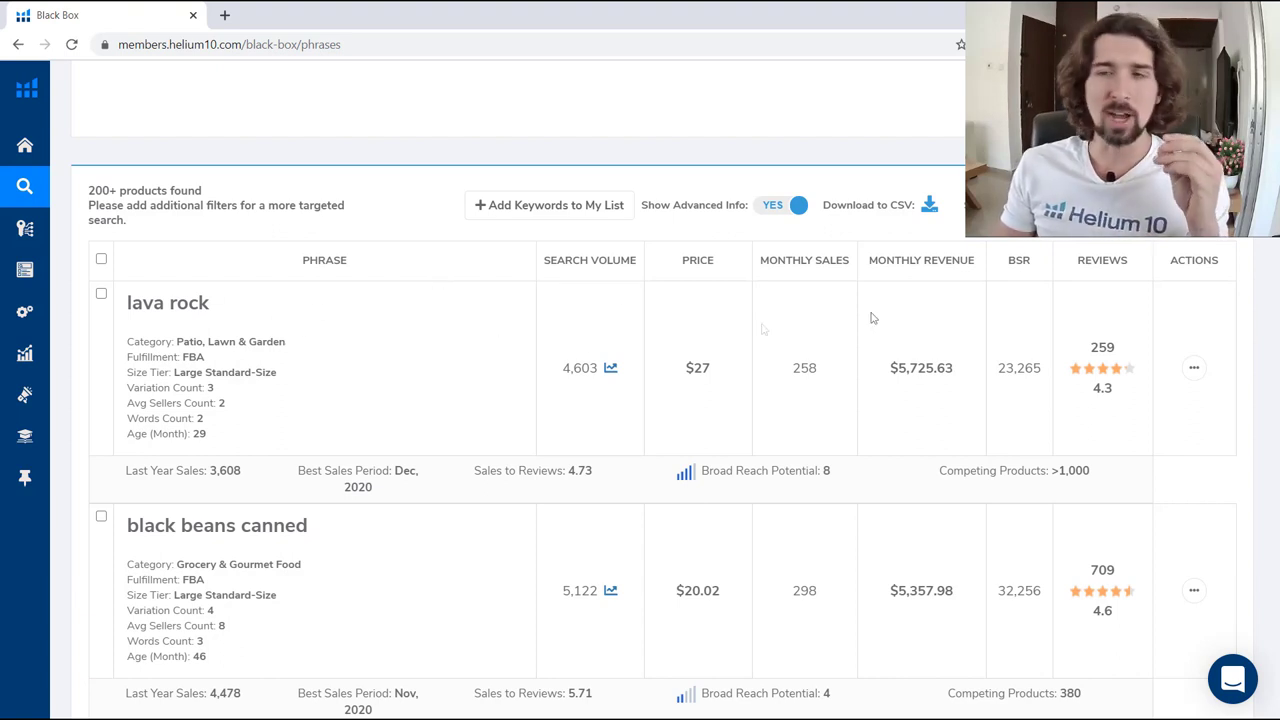
Look through the phrases in the keyword results for product ideas, comparing their word counts, search volumes and advanced info
scroll(654, 405, "down", 1)
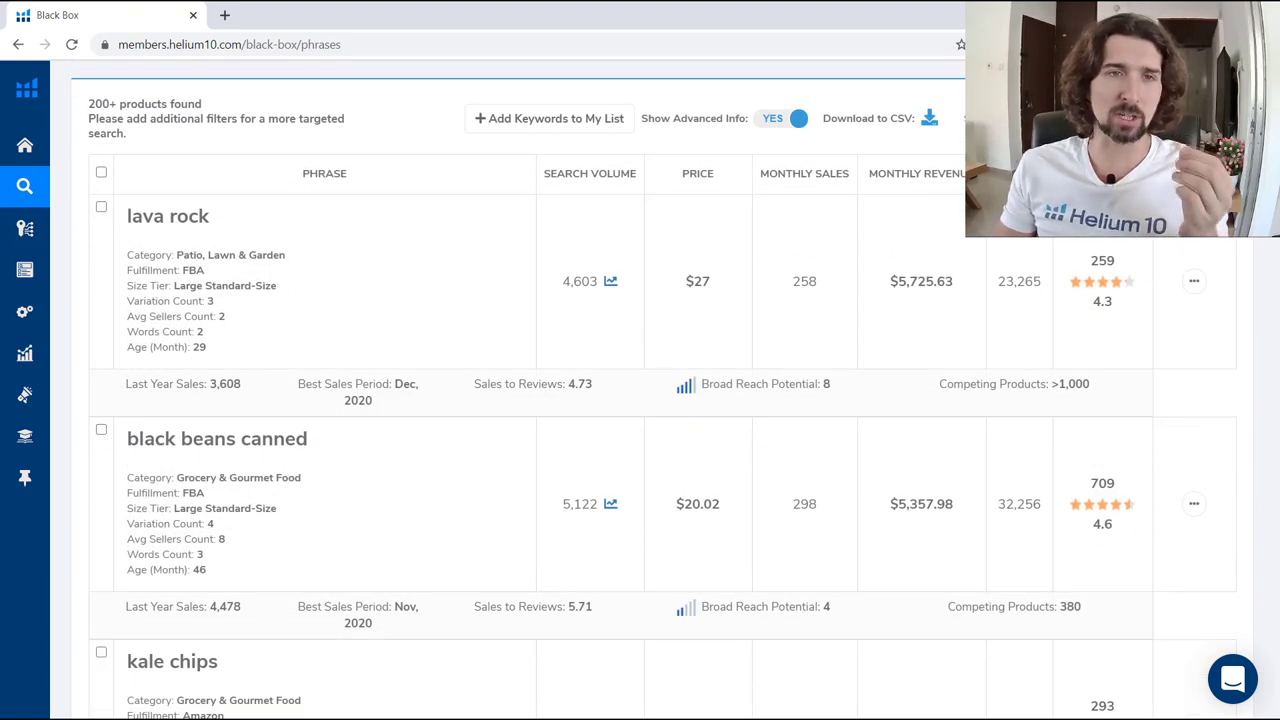
scroll(200, 300, "up", 8)
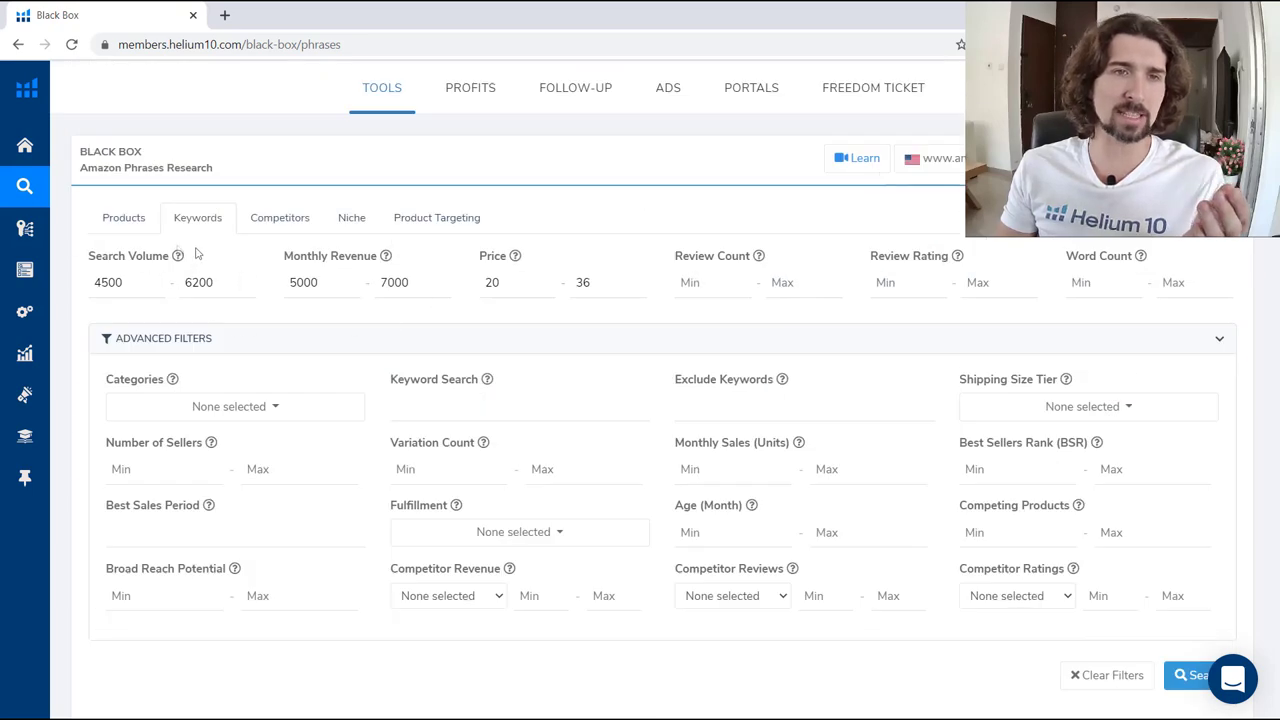
scroll(463, 347, "down", 5)
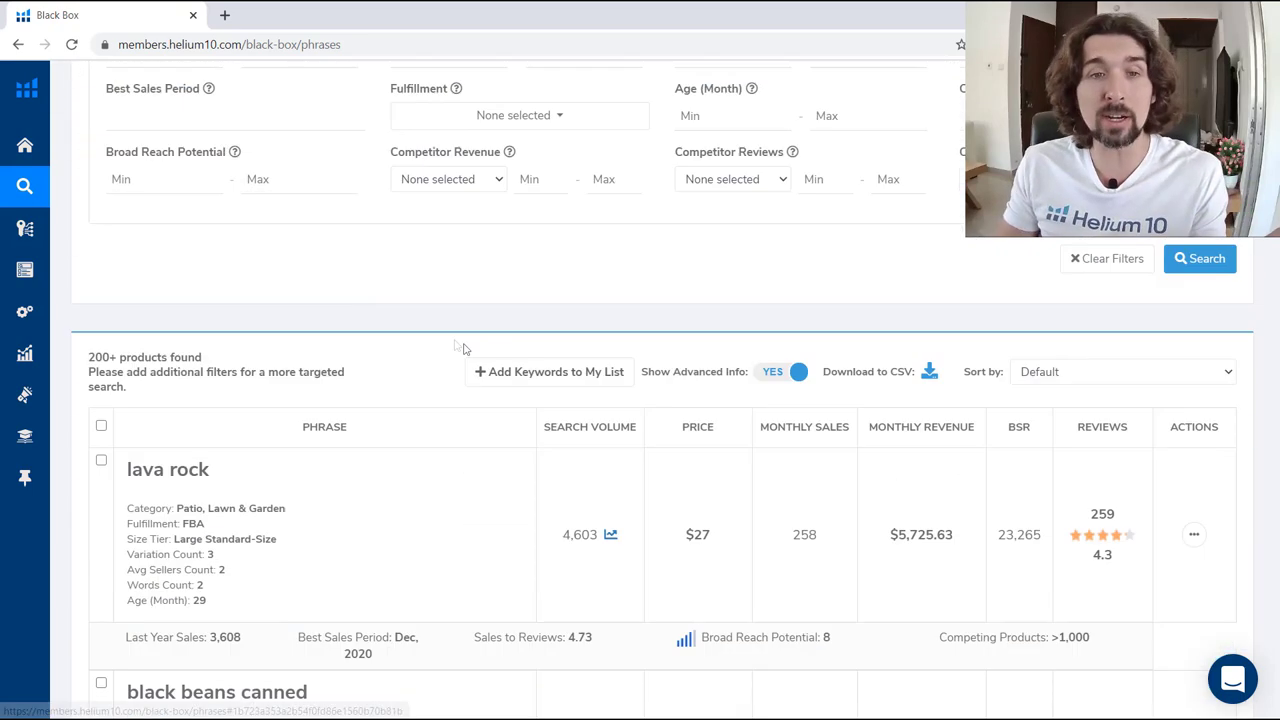
scroll(463, 347, "down", 12)
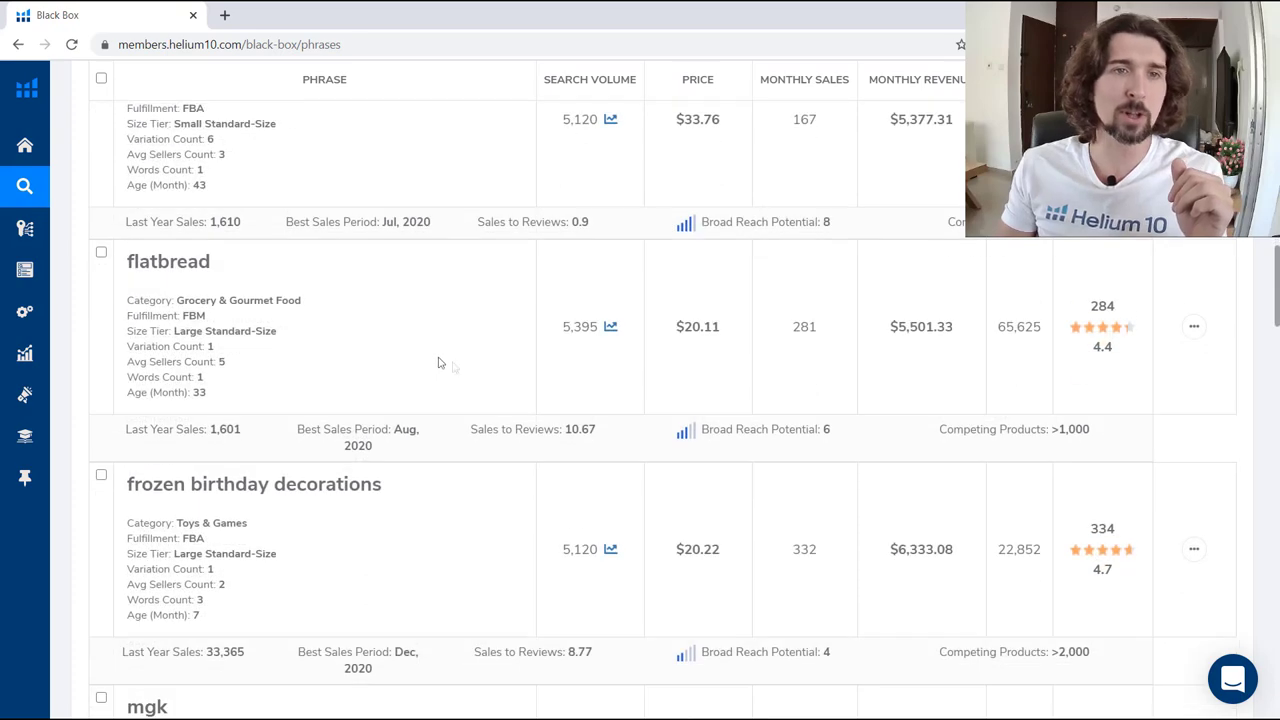
scroll(433, 360, "down", 3)
scroll(228, 311, "up", 2)
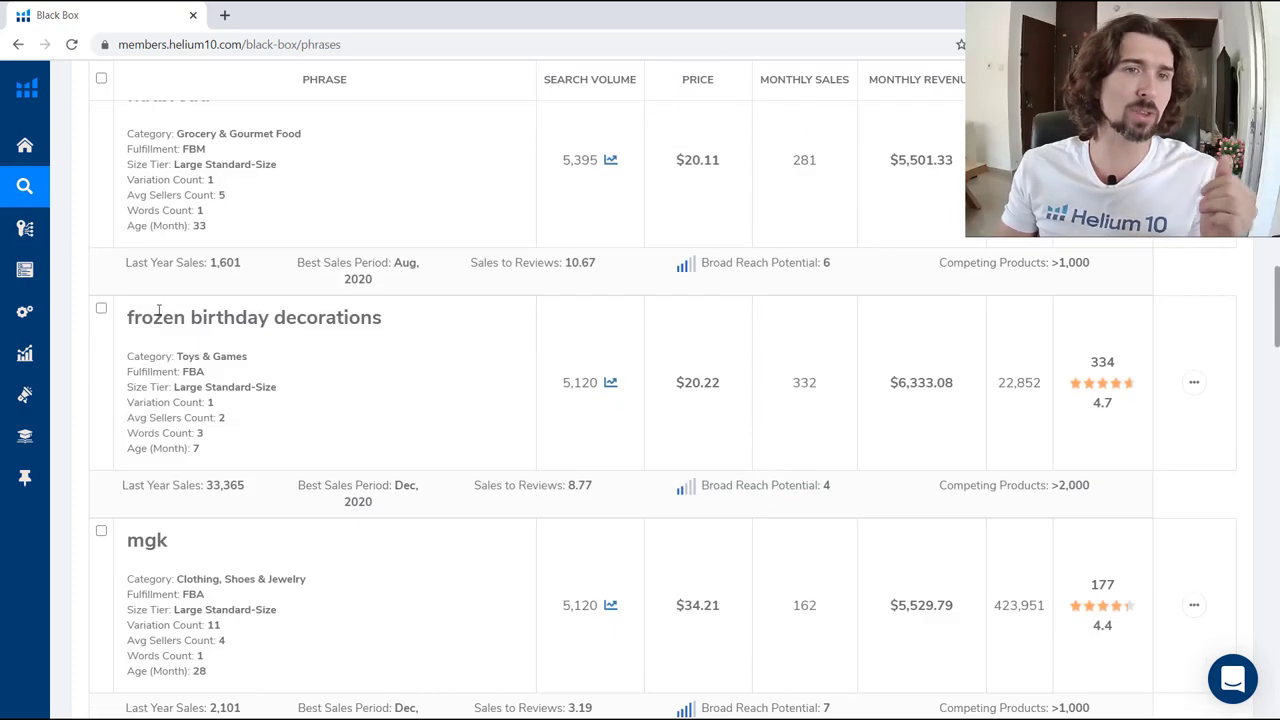
scroll(383, 334, "down", 10)
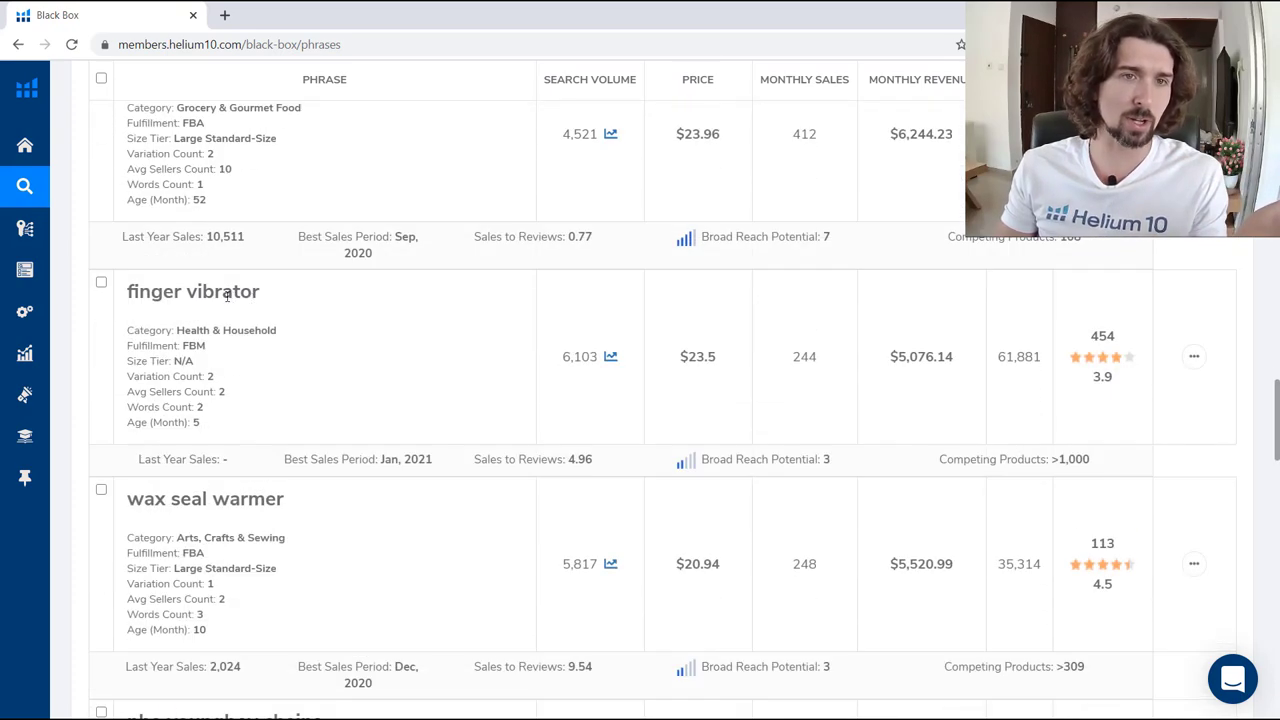
scroll(355, 286, "down", 1)
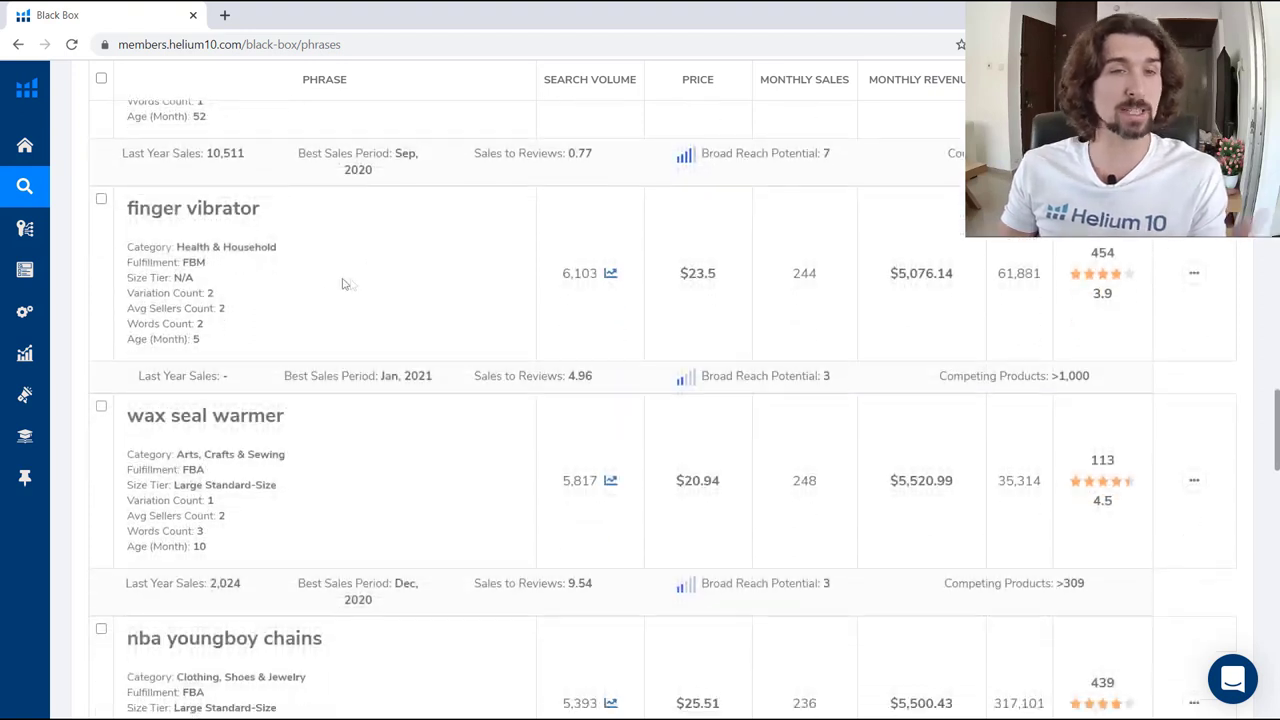
scroll(446, 309, "down", 2)
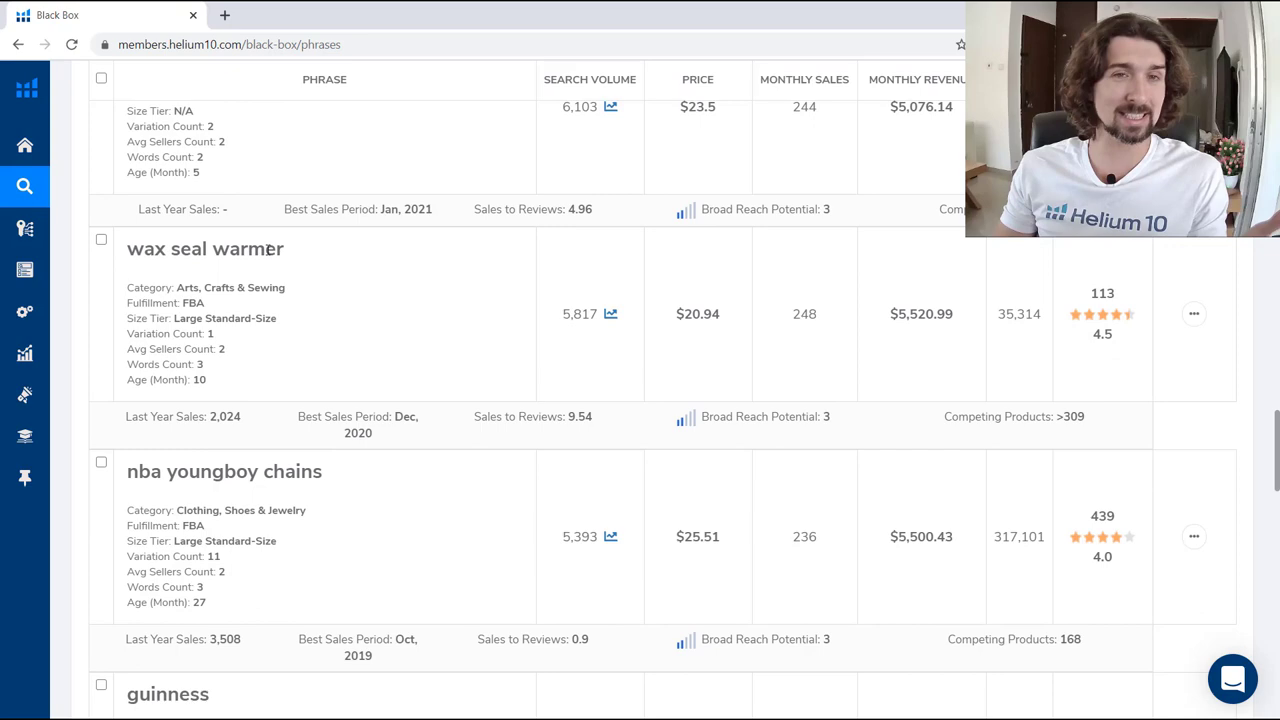
scroll(268, 249, "down", 8)
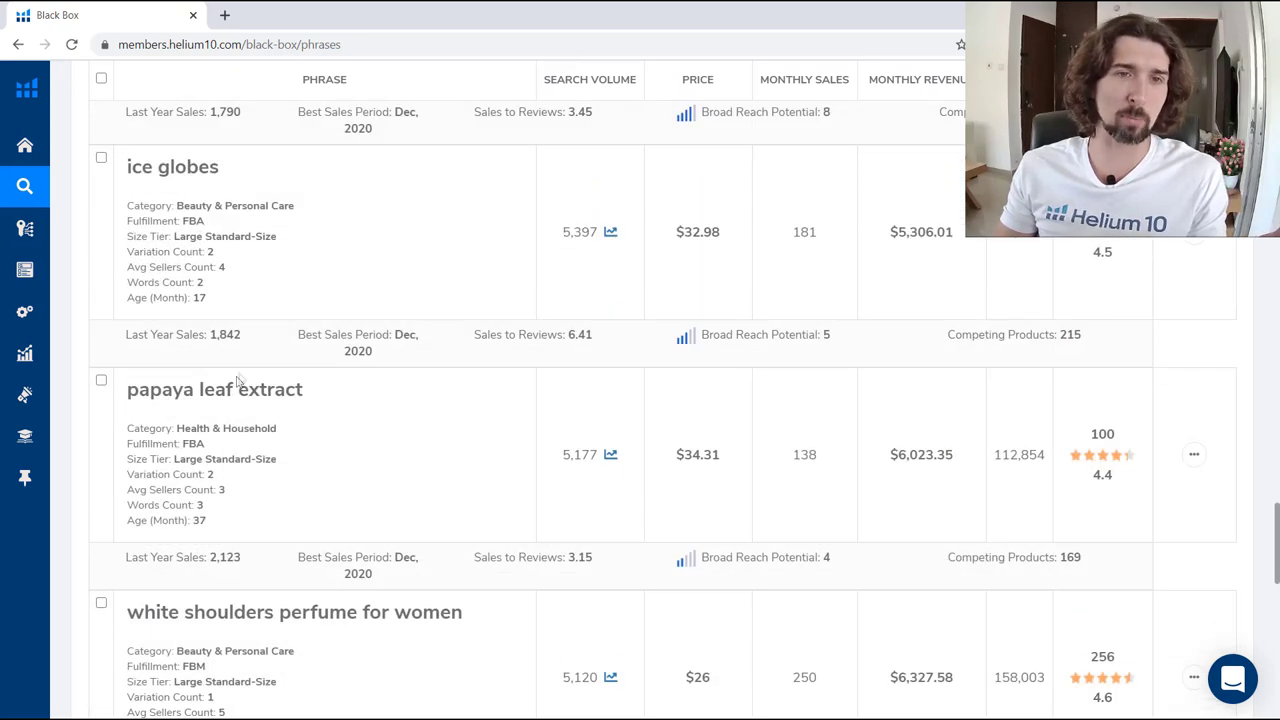
scroll(1274, 540, "up", 15)
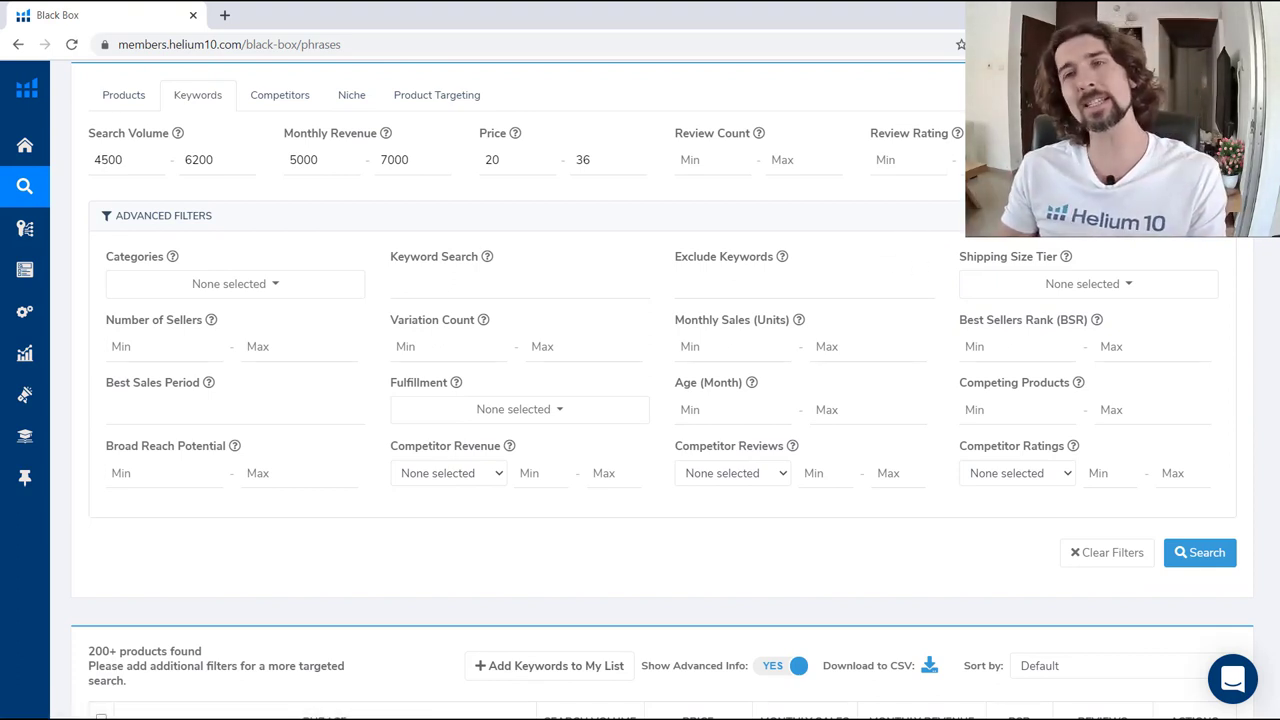
scroll(1268, 246, "down", 10)
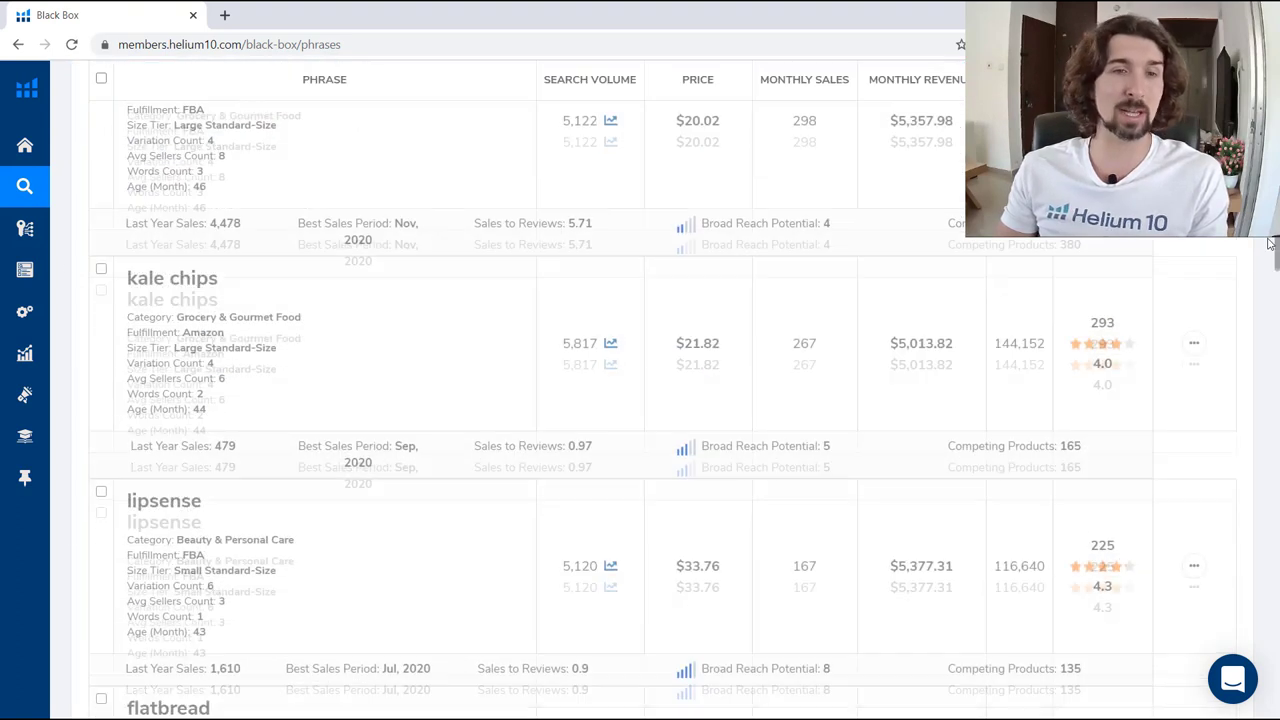
scroll(193, 293, "down", 2)
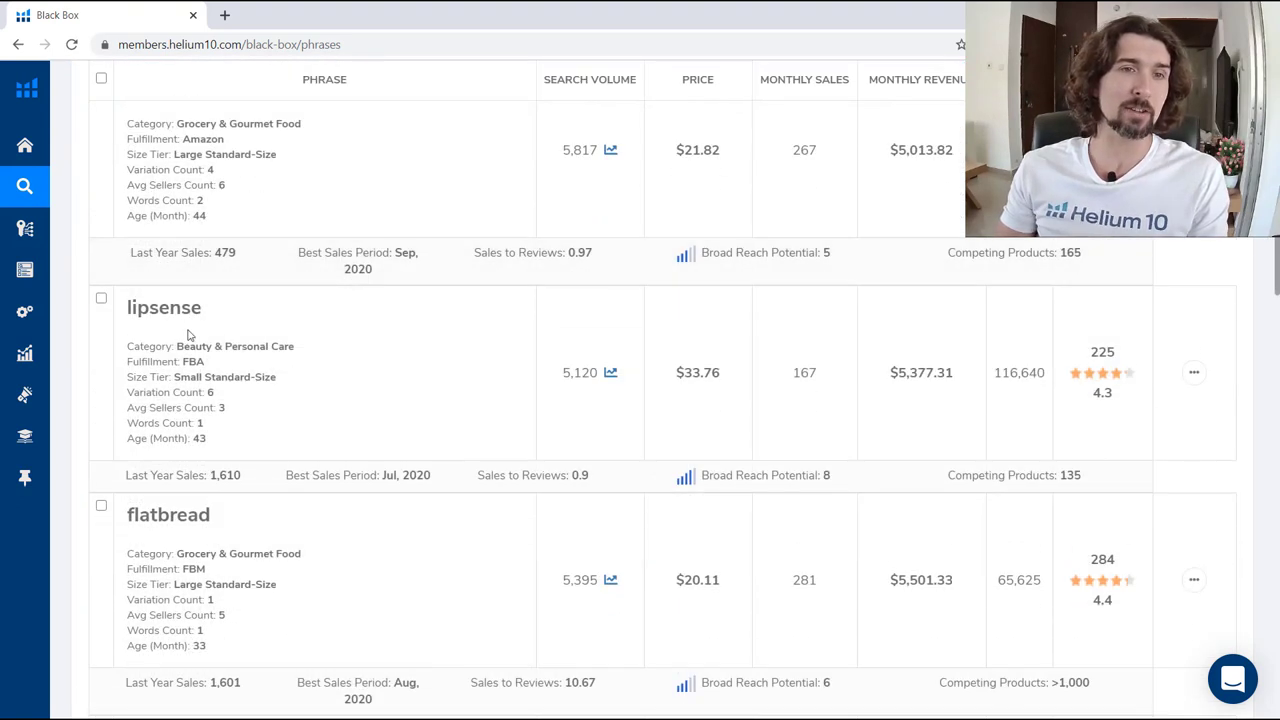
Set the minimum word count to 2 and run the keyword search again
scroll(662, 389, "up", 12)
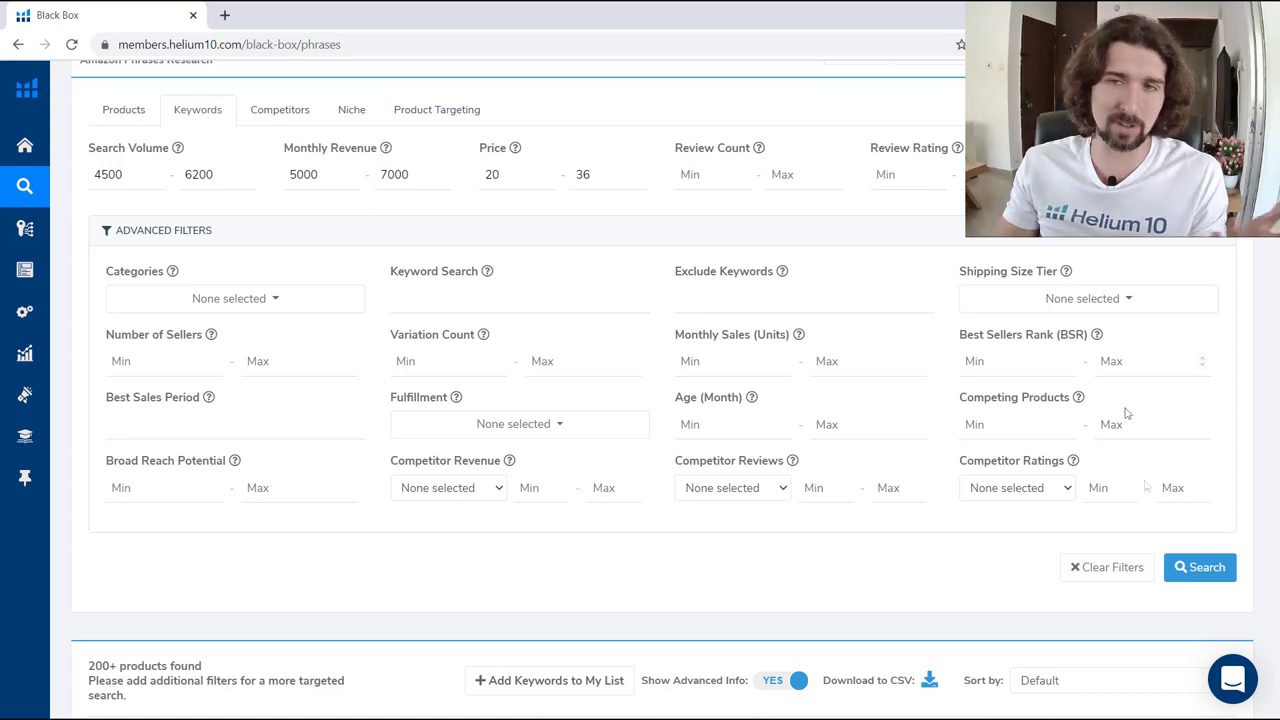
left_click(1175, 582)
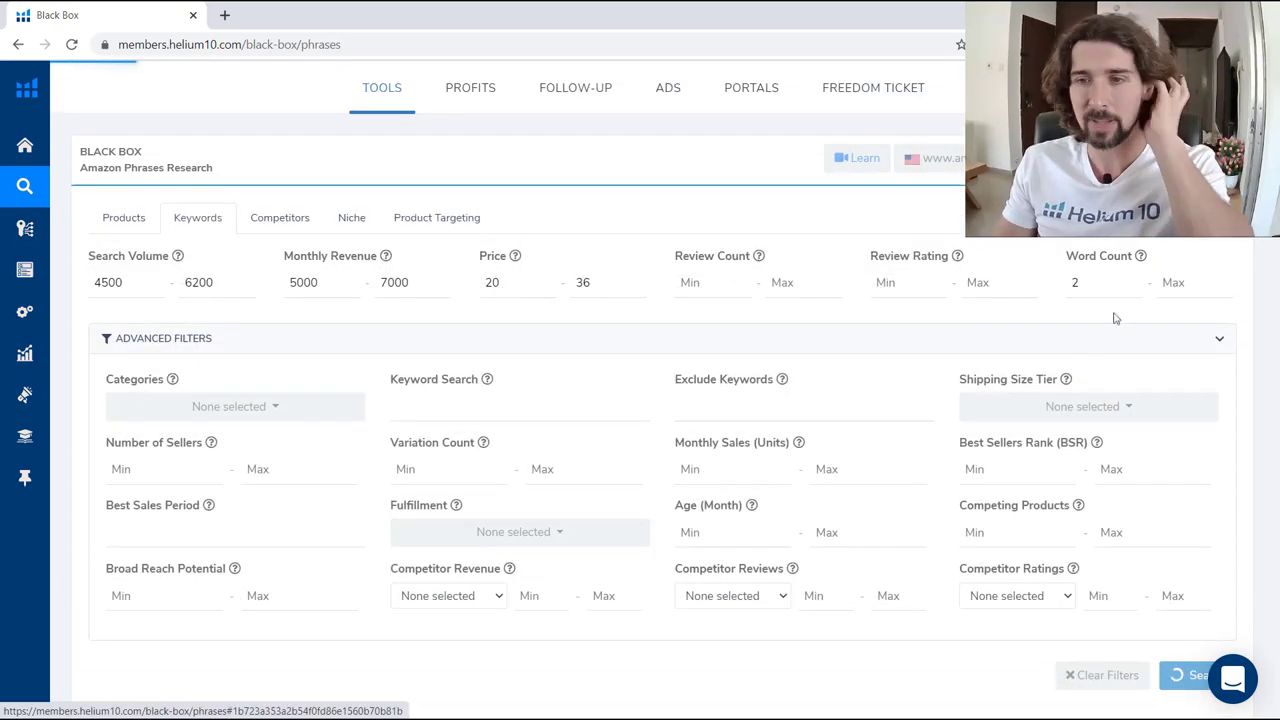
Browse the multi-word phrases and highlight "perfume for women" in the white shoulders perfume phrase
scroll(1078, 290, "down", 10)
scroll(891, 241, "down", 15)
scroll(414, 234, "down", 4)
scroll(343, 214, "up", 3)
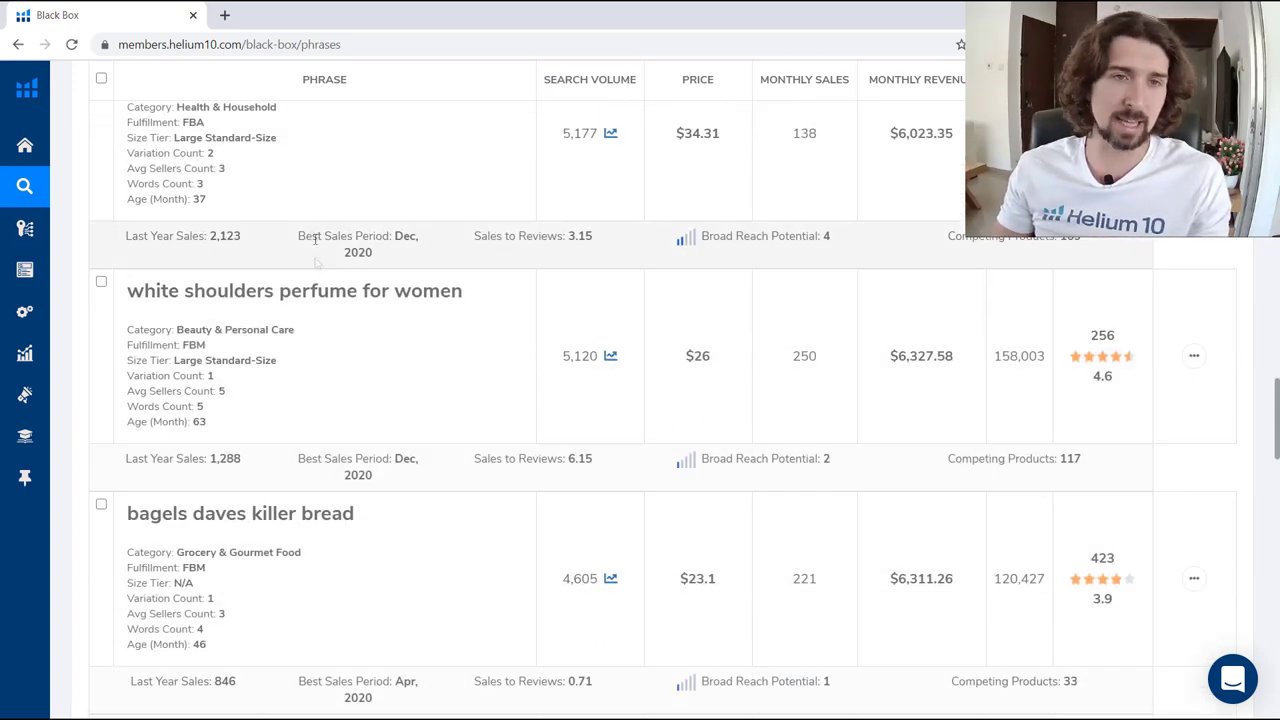
scroll(318, 260, "up", 1)
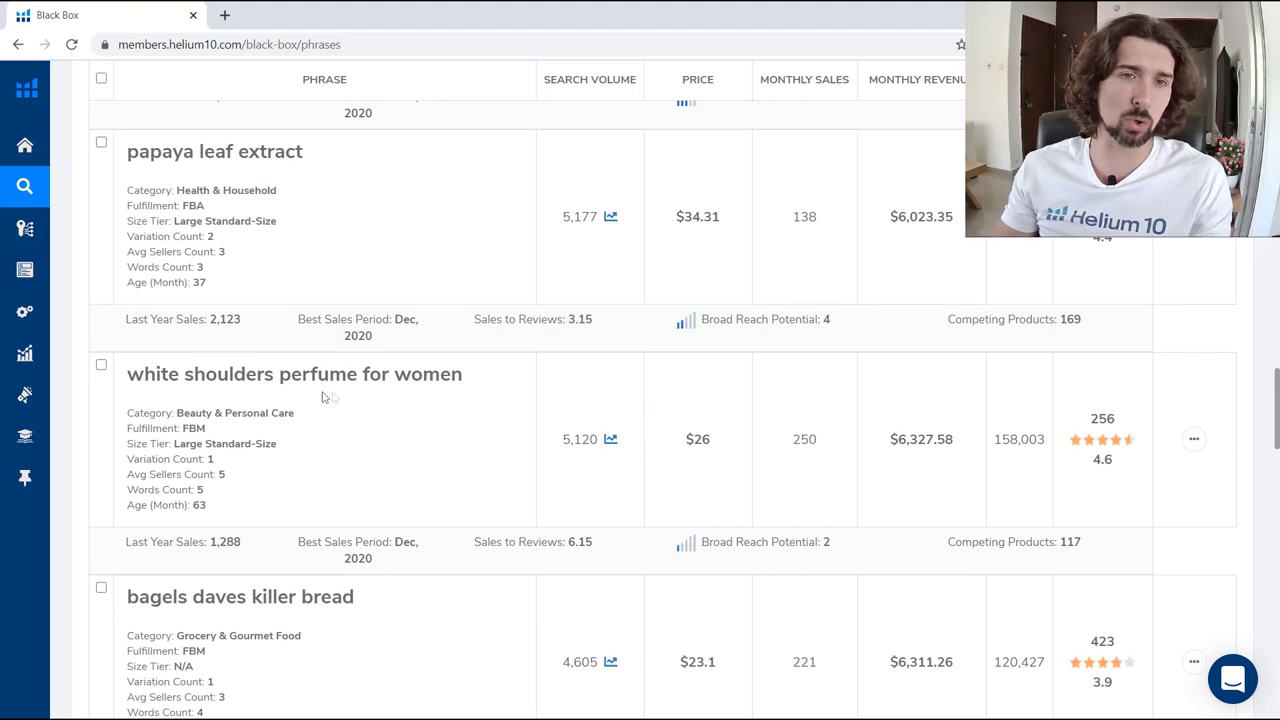
left_click_drag(462, 375, 278, 378)
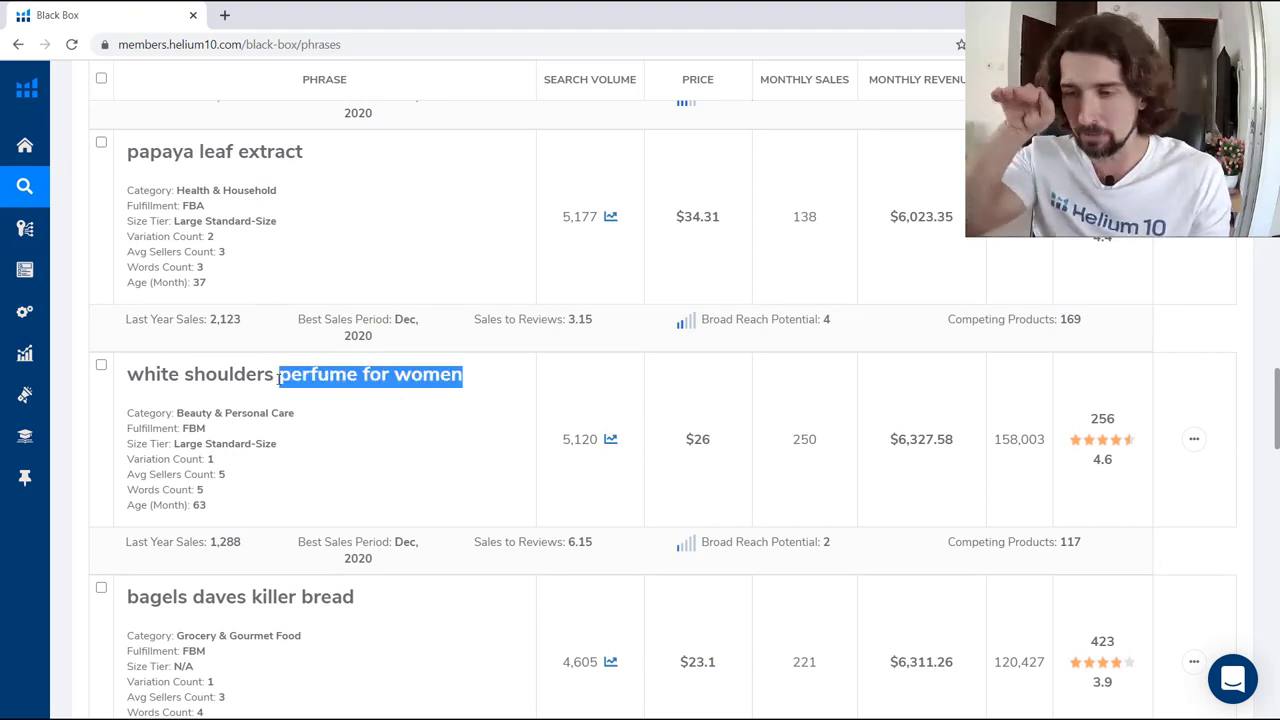
Examine the keyword results for brand-related phrases such as white shoulders perfume for women and naruto shirts for men, continuing to decorative shelf brackets
left_click(263, 375)
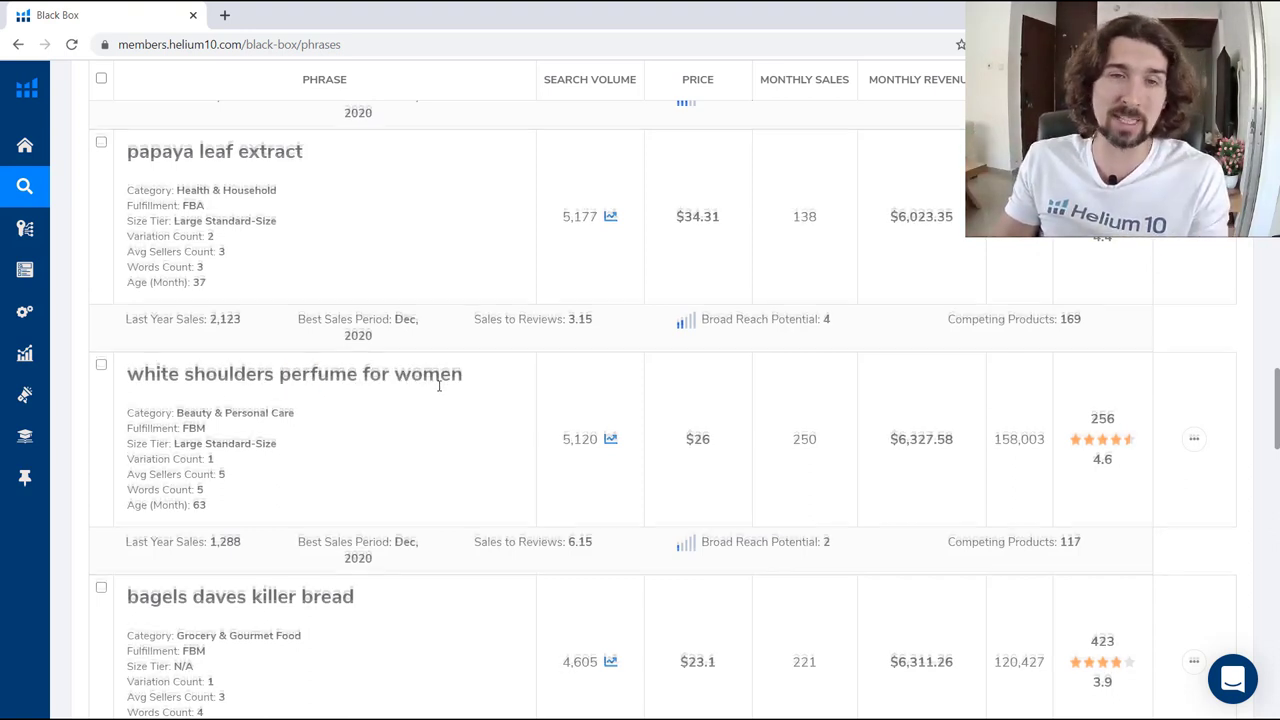
scroll(420, 385, "down", 1)
left_click_drag(274, 291, 178, 290)
left_click(178, 290)
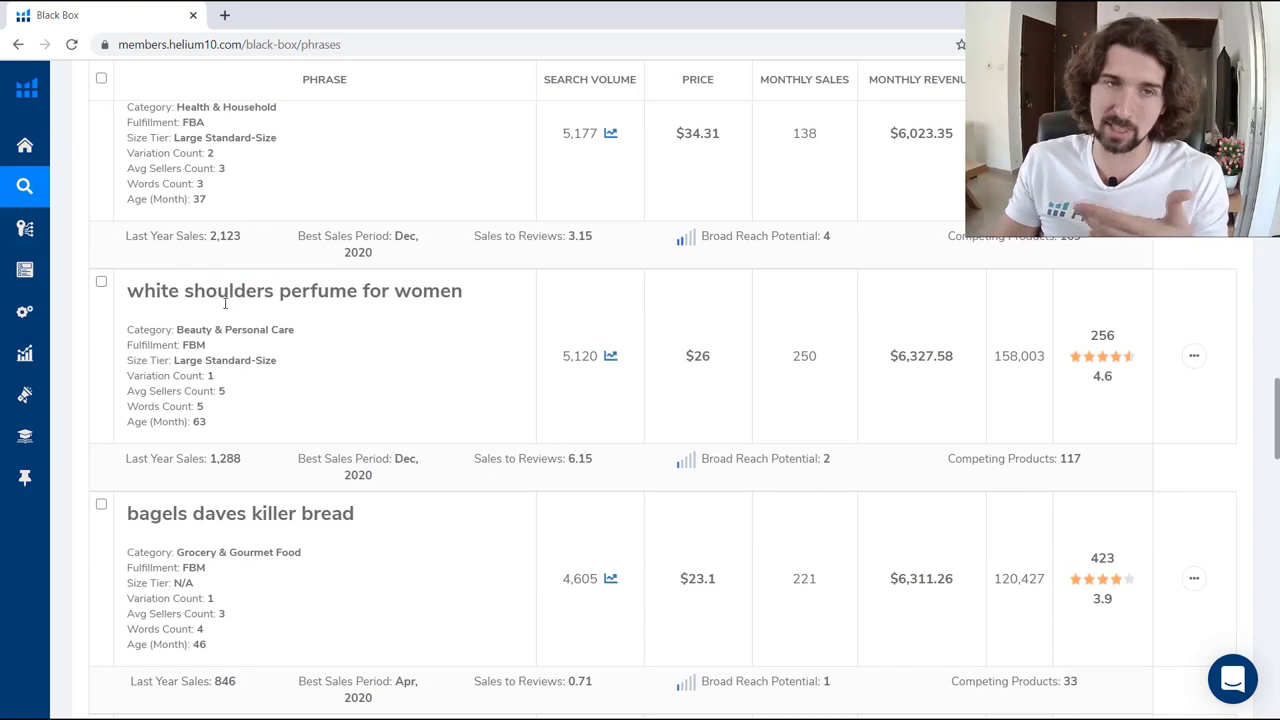
scroll(222, 300, "down", 5)
left_click_drag(127, 238, 349, 240)
left_click(322, 240)
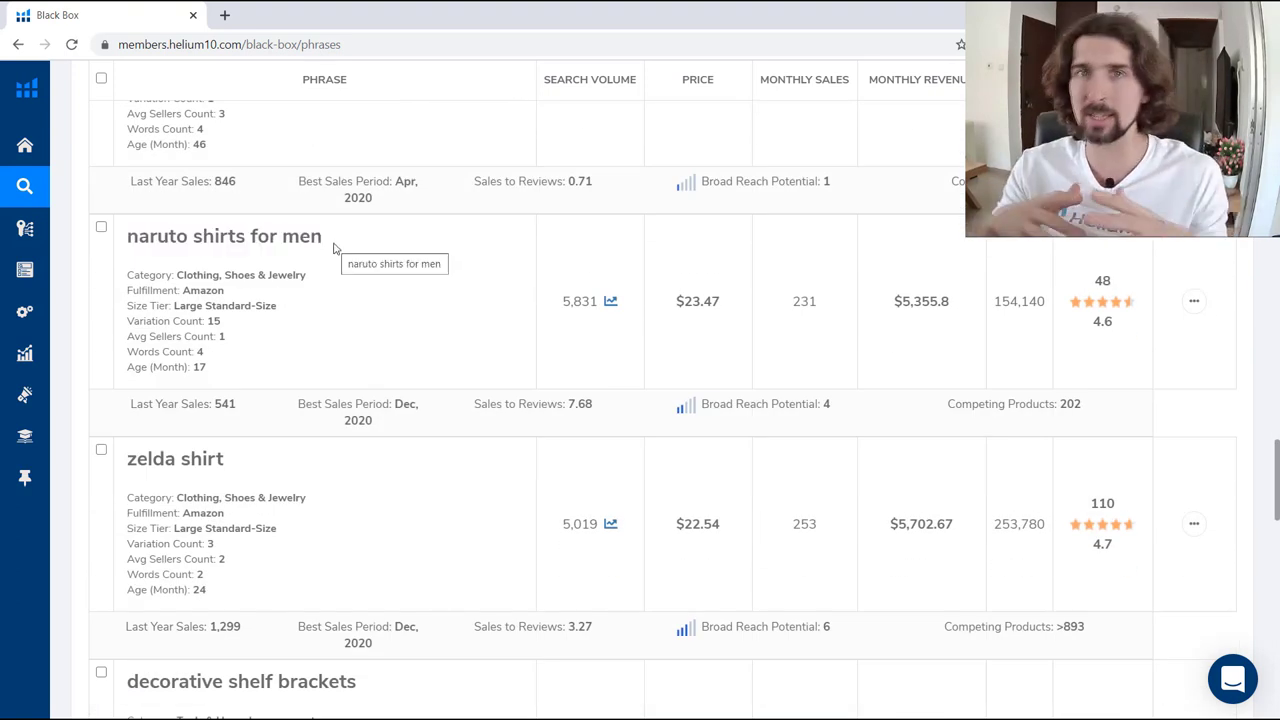
left_click_drag(334, 248, 118, 240)
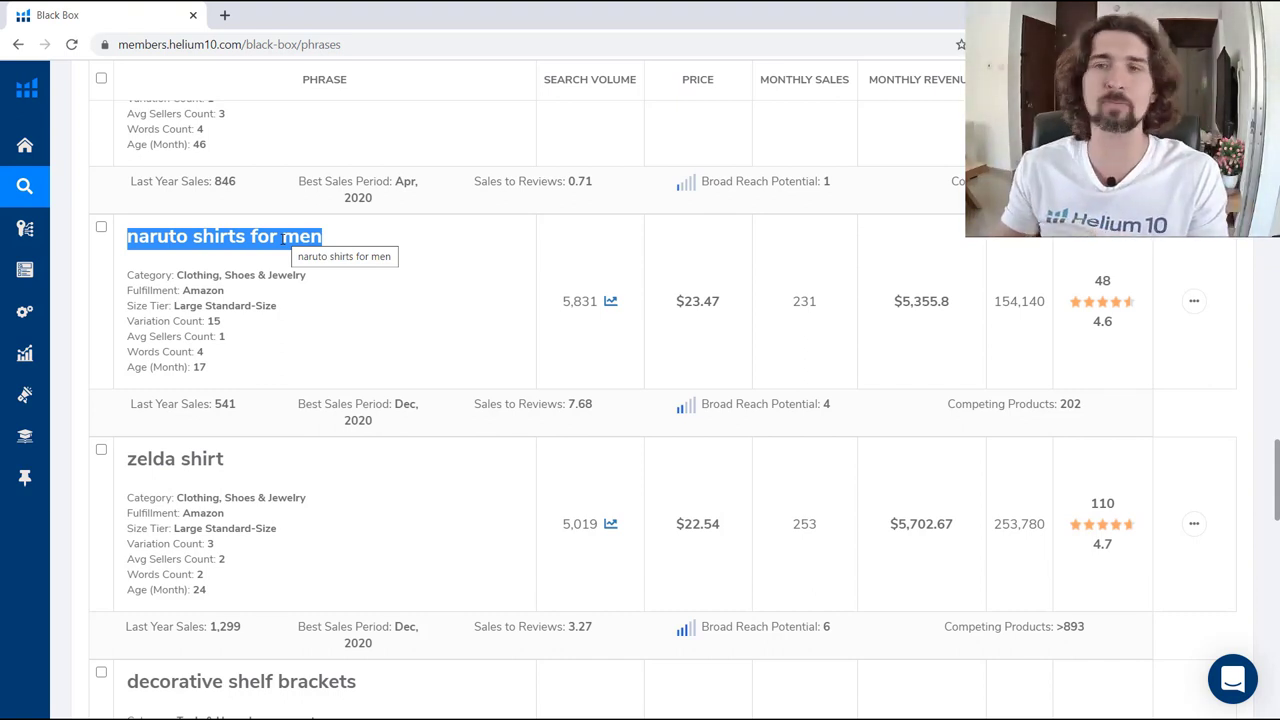
scroll(296, 248, "down", 3)
scroll(217, 203, "down", 1)
left_click_drag(214, 265, 400, 274)
left_click(403, 273)
scroll(914, 340, "down", 2)
scroll(1157, 366, "up", 3)
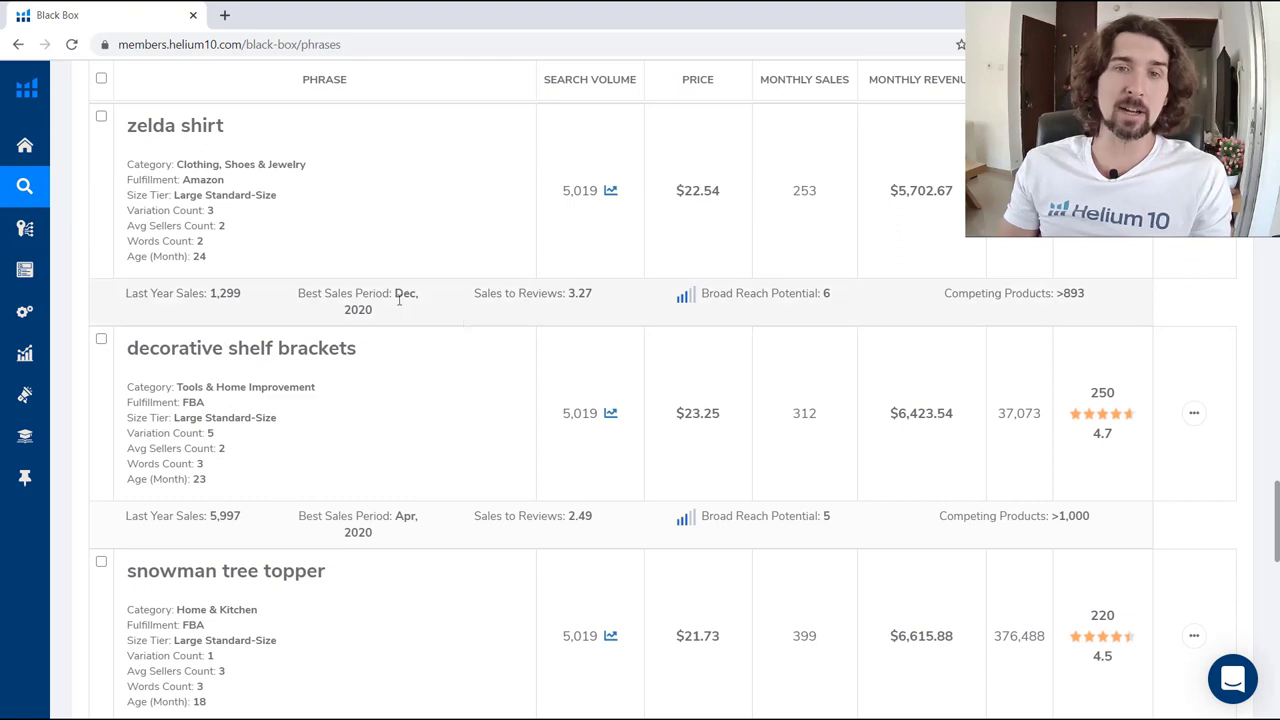
View the phrase "decorative shelf brackets" on Amazon and look through the product listings
left_click(1194, 413)
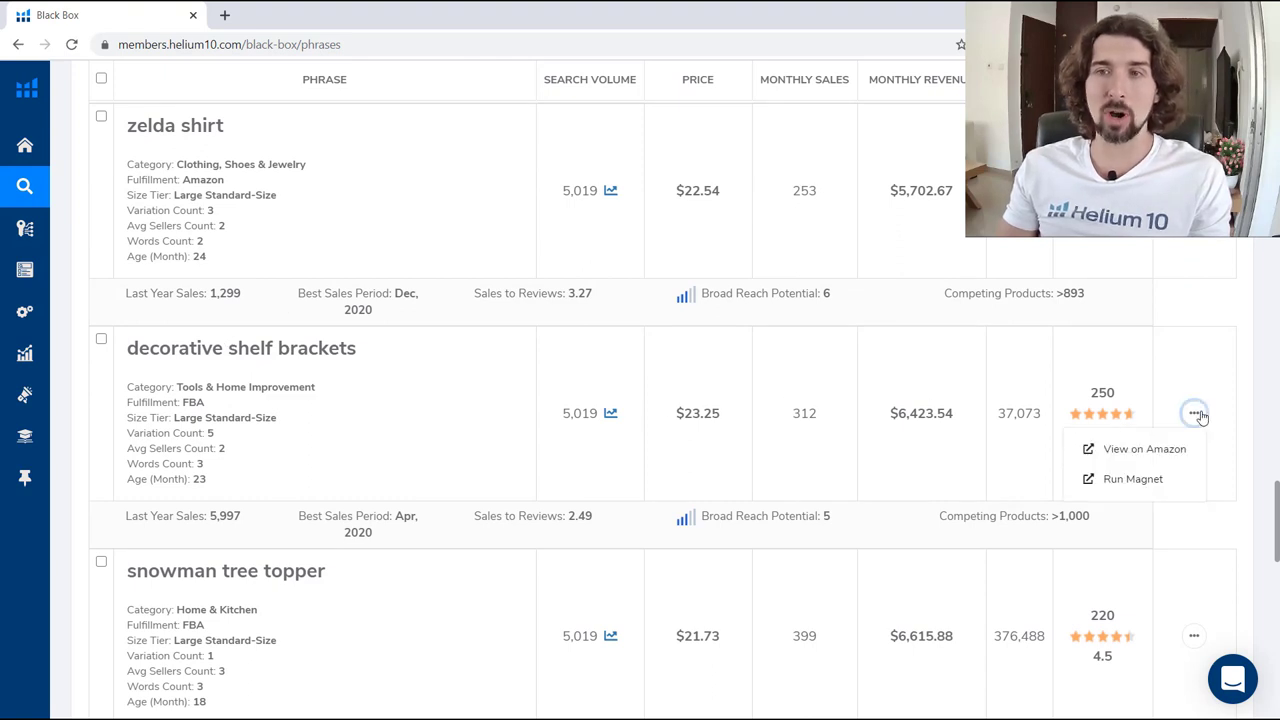
left_click(1173, 452)
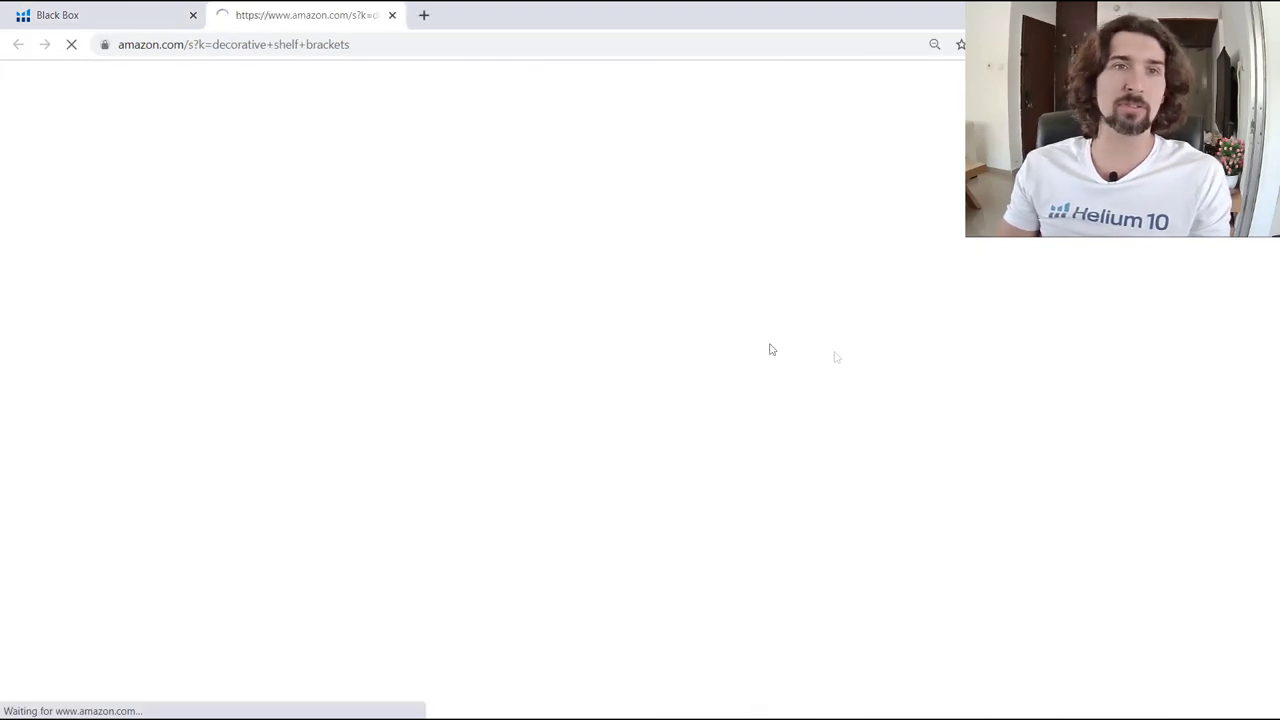
scroll(658, 332, "down", 3)
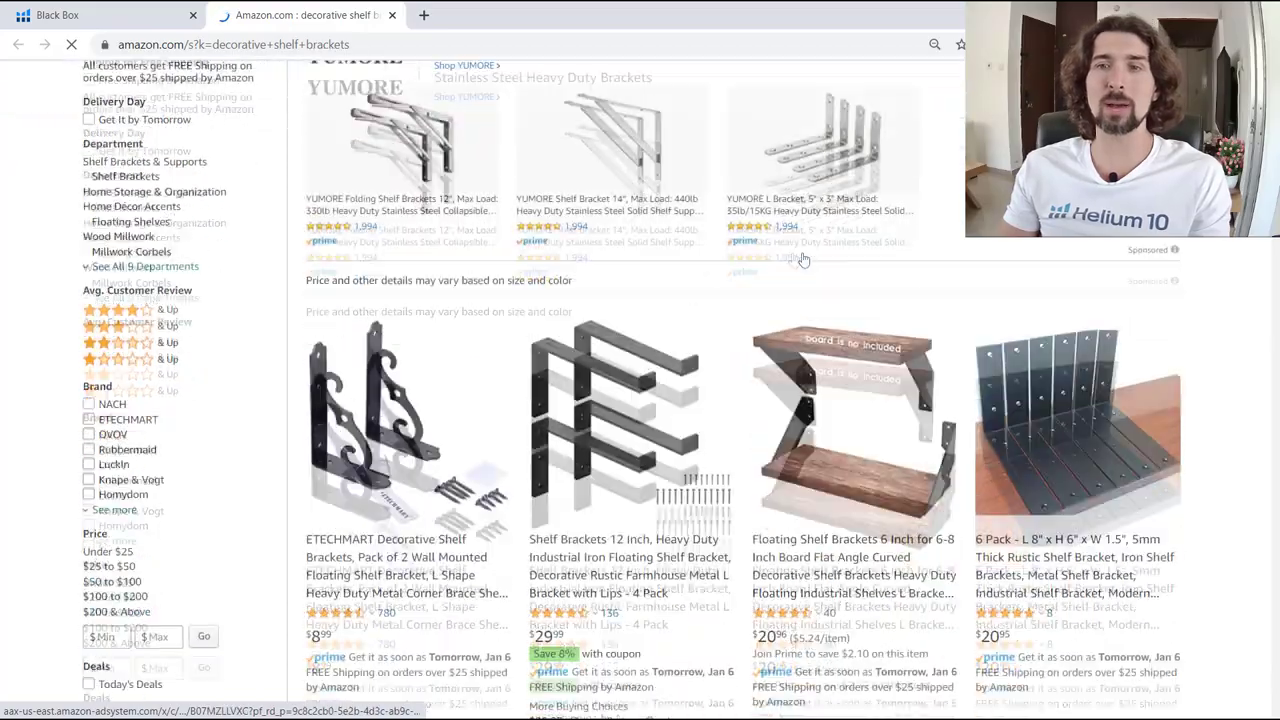
scroll(640, 400, "down", 10)
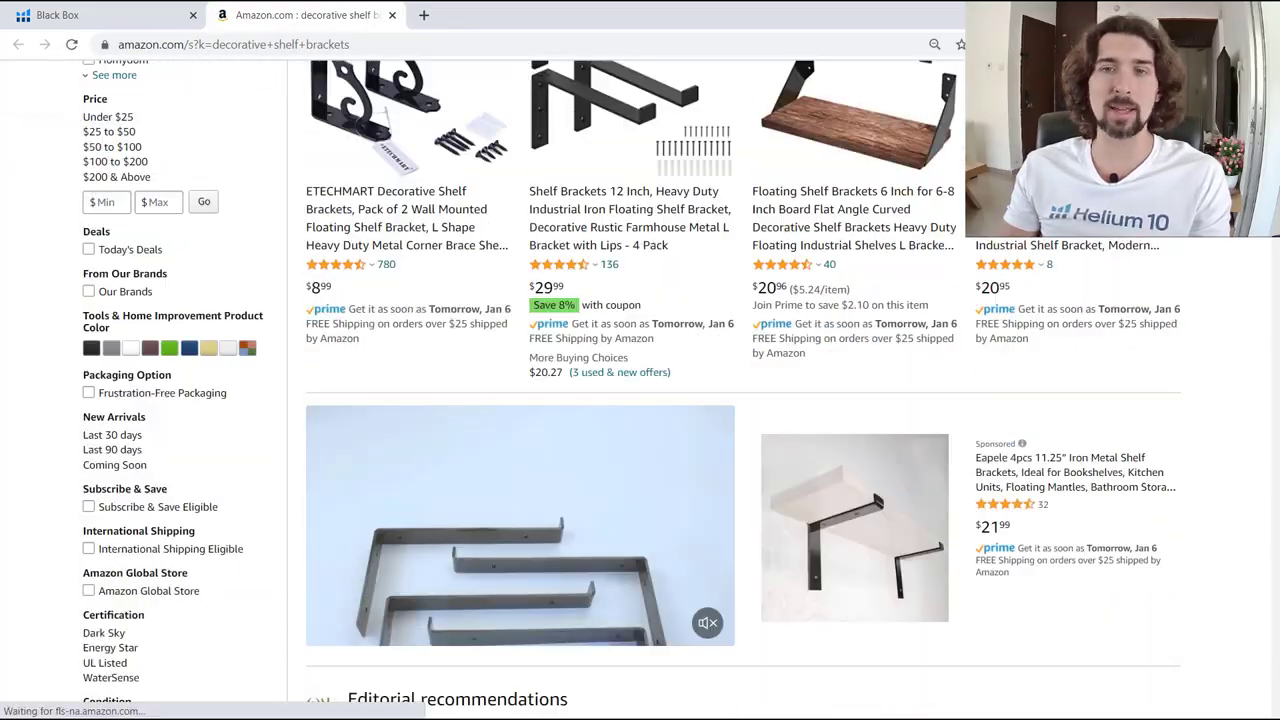
scroll(640, 400, "down", 10)
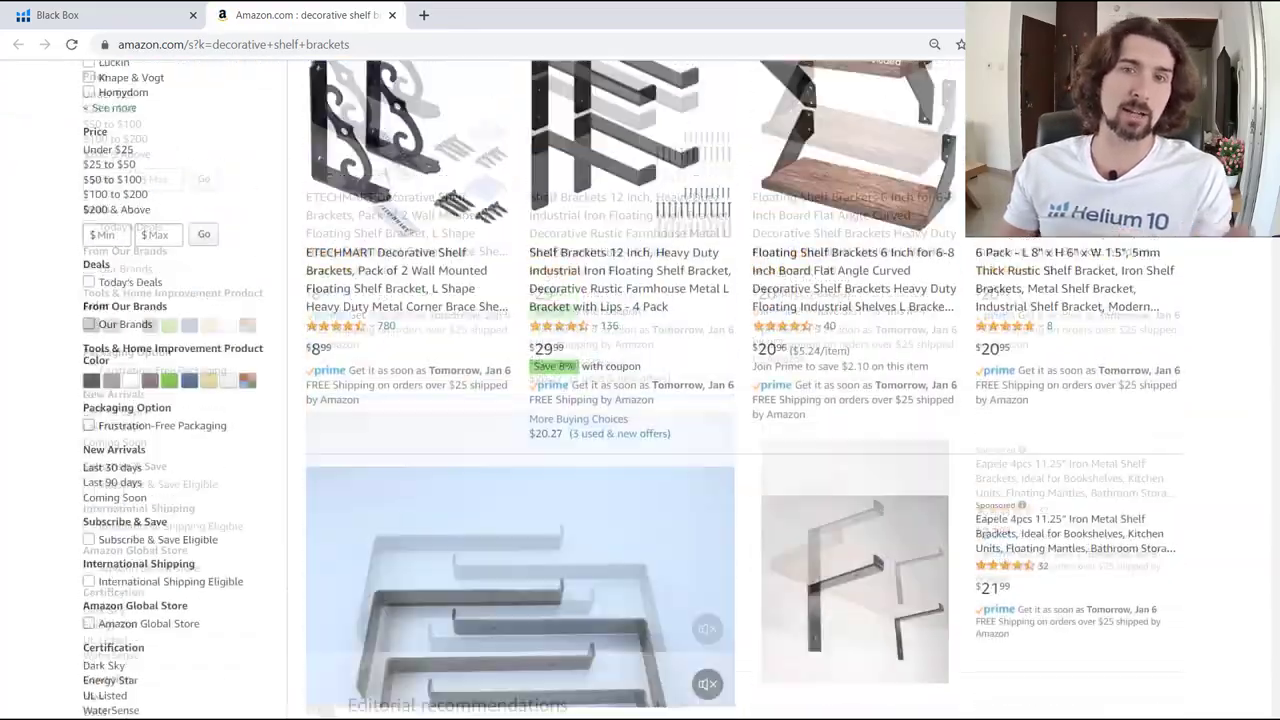
scroll(640, 400, "up", 5)
scroll(640, 400, "down", 5)
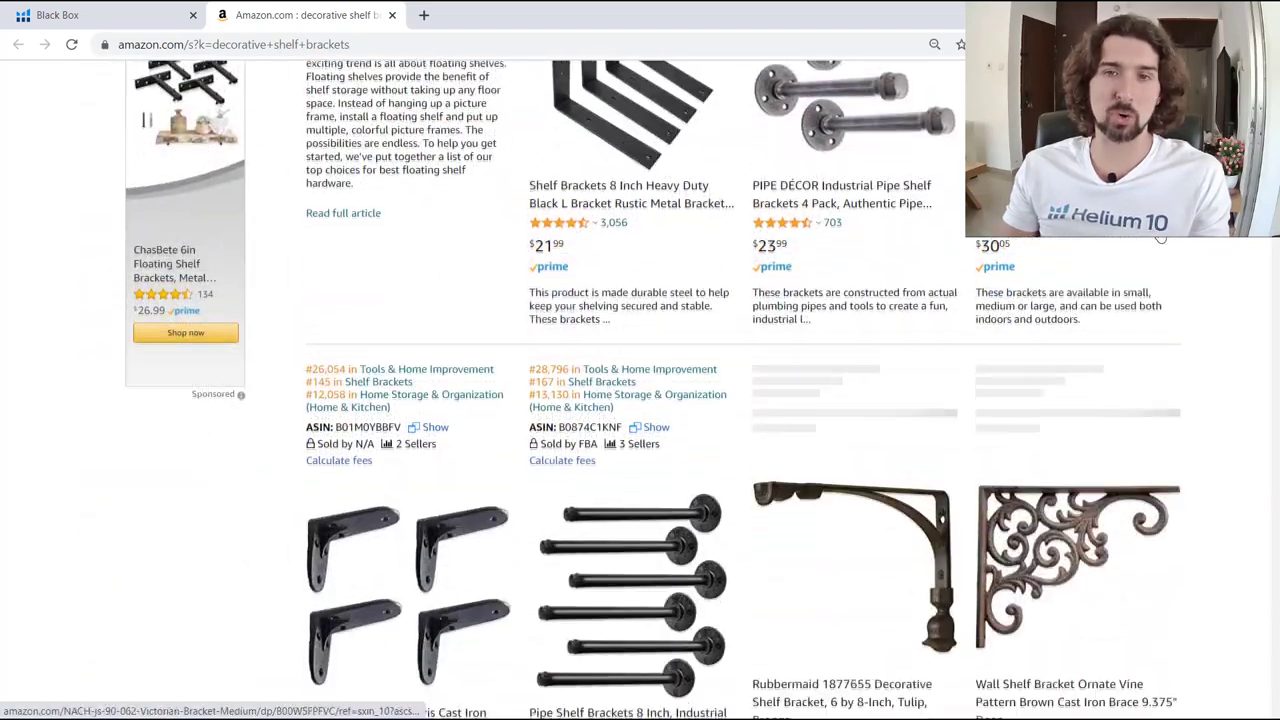
Return to Helium 10 Black Box and review the search filters and the remaining keyword results
left_click(150, 15)
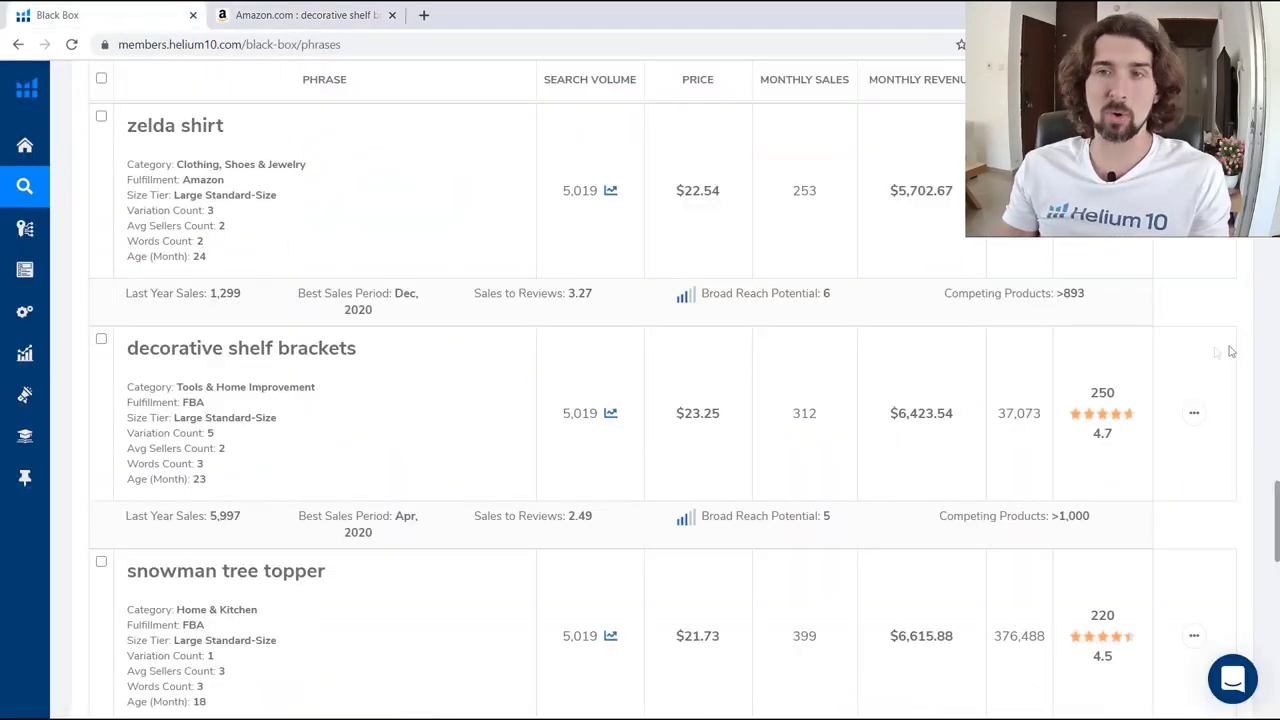
scroll(123, 285, "up", 15)
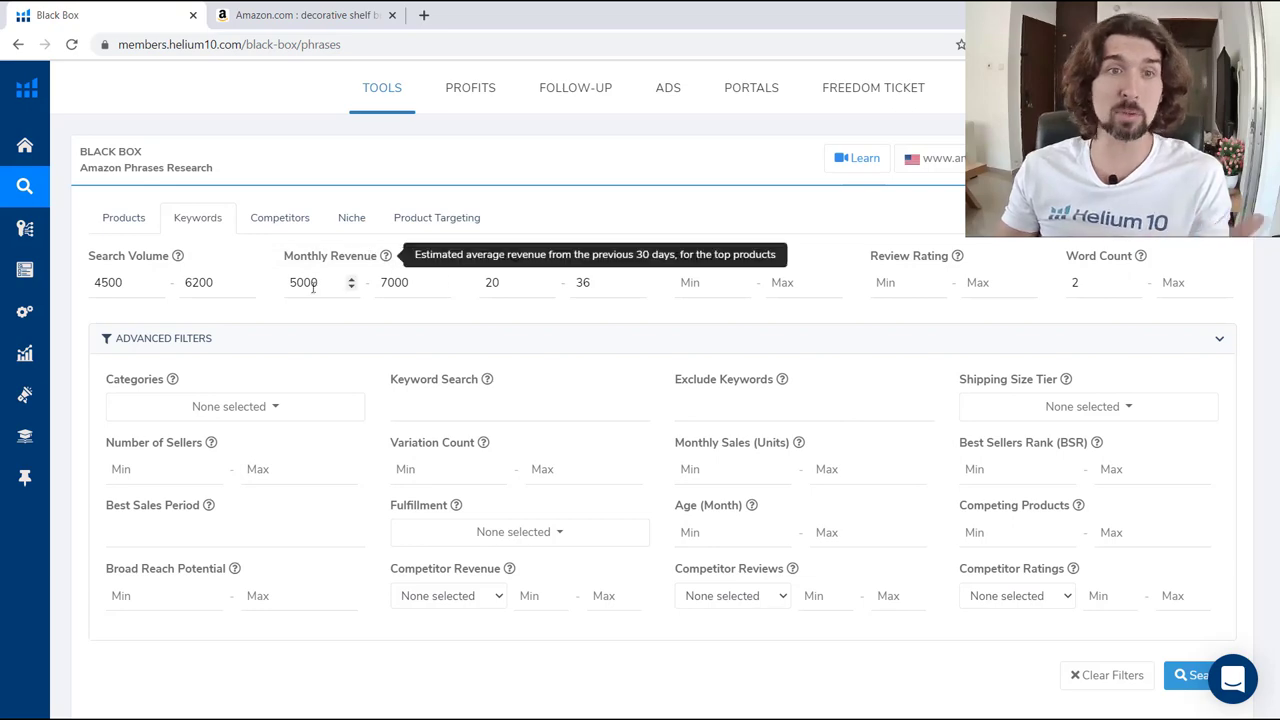
scroll(723, 354, "down", 10)
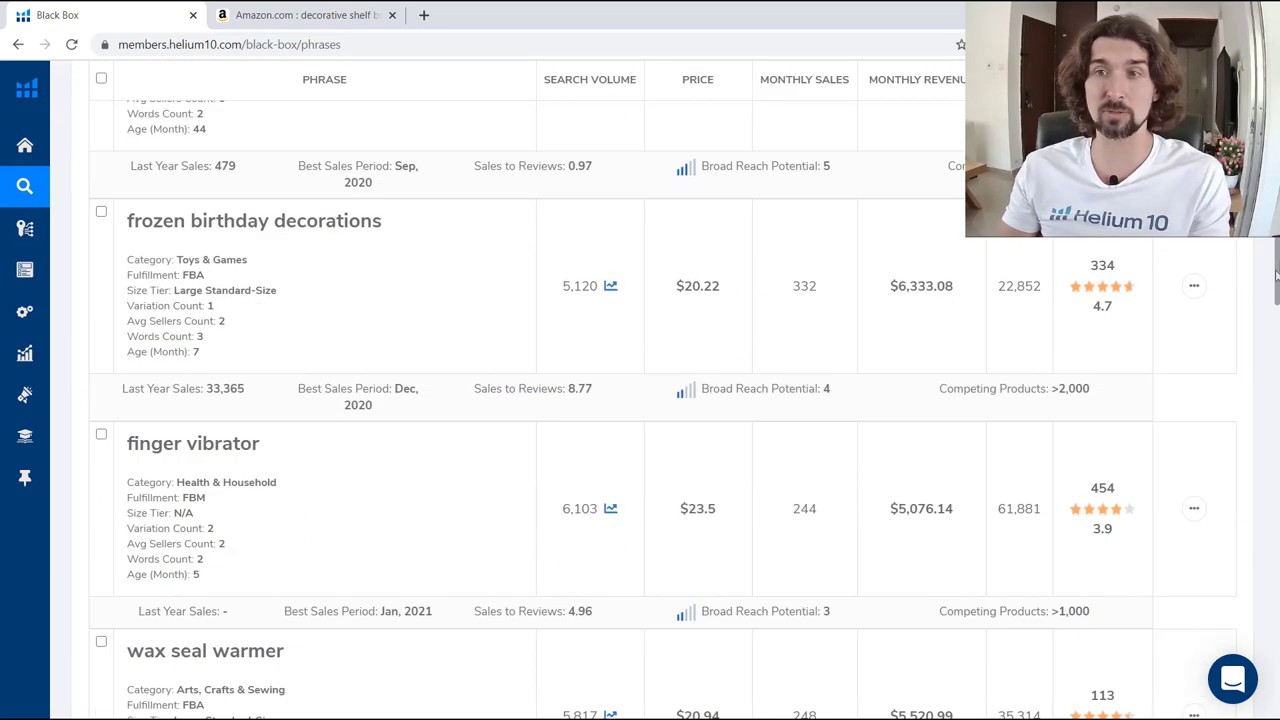
scroll(1276, 276, "down", 4)
scroll(228, 258, "down", 20)
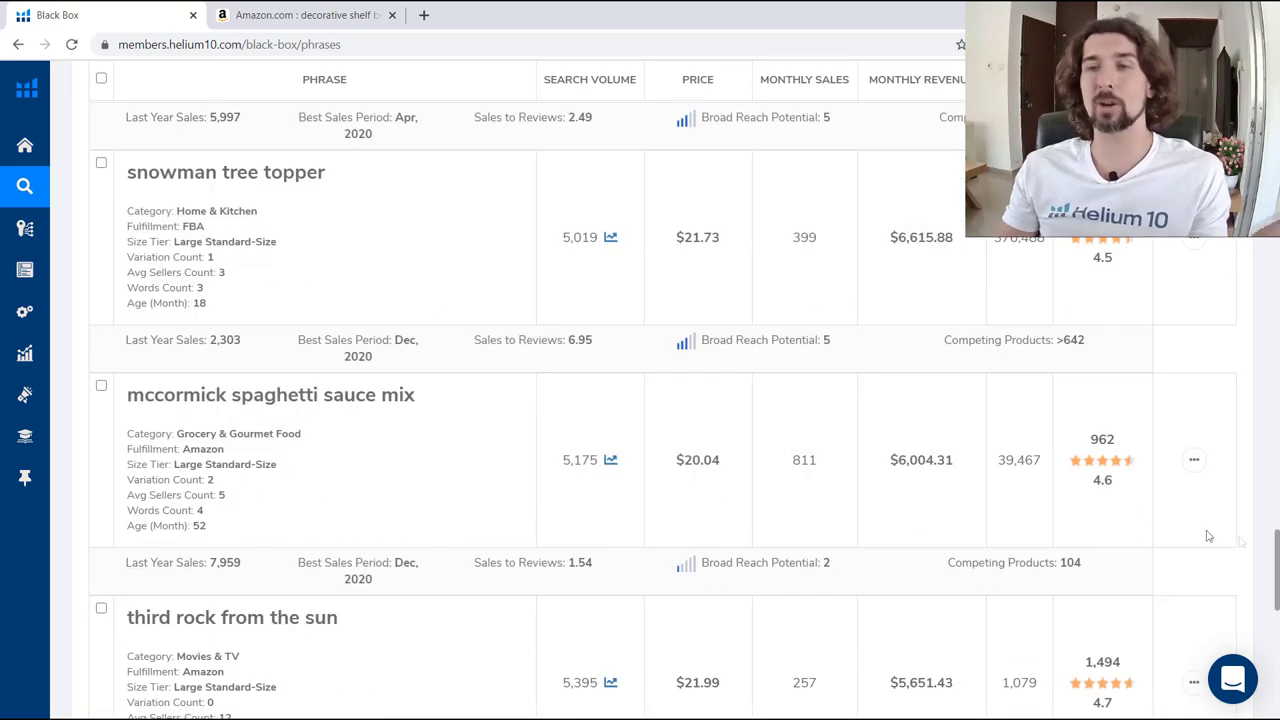
scroll(1276, 578, "down", 2)
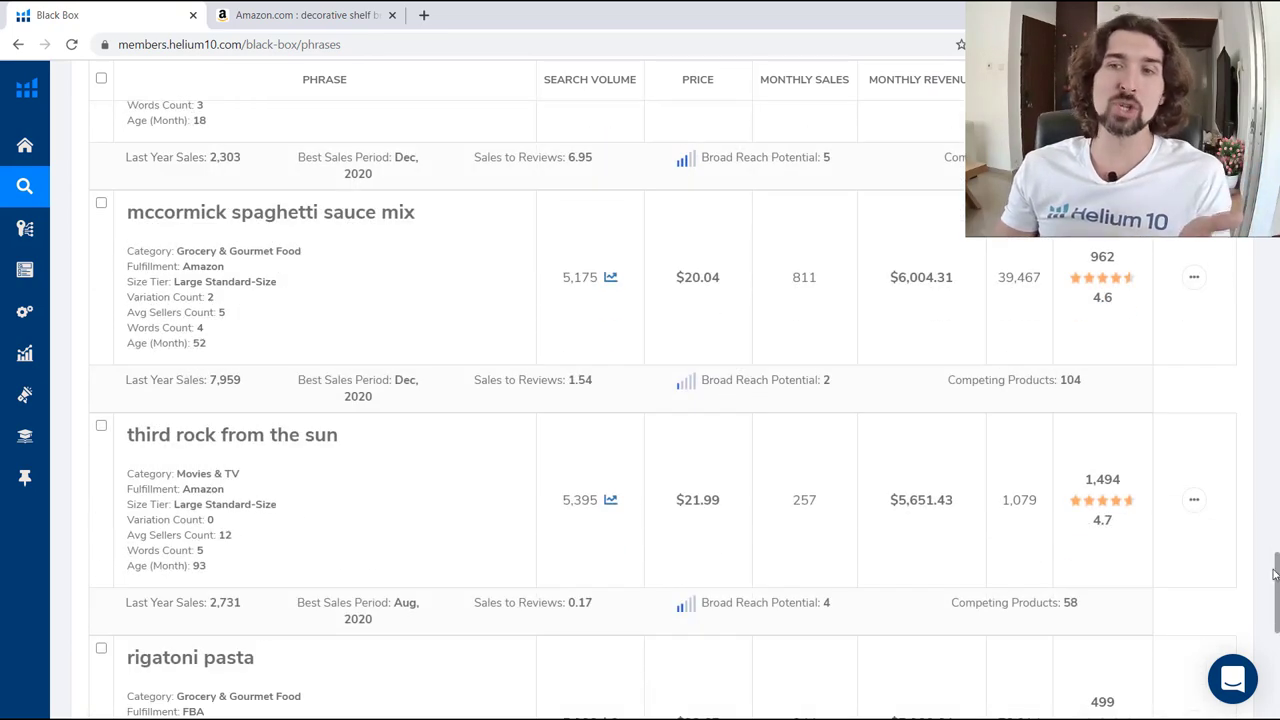
scroll(1276, 585, "down", 3)
Examine the advanced keyword filters, checking the explanations for Age (Month) and Competing Products
scroll(766, 330, "up", 20)
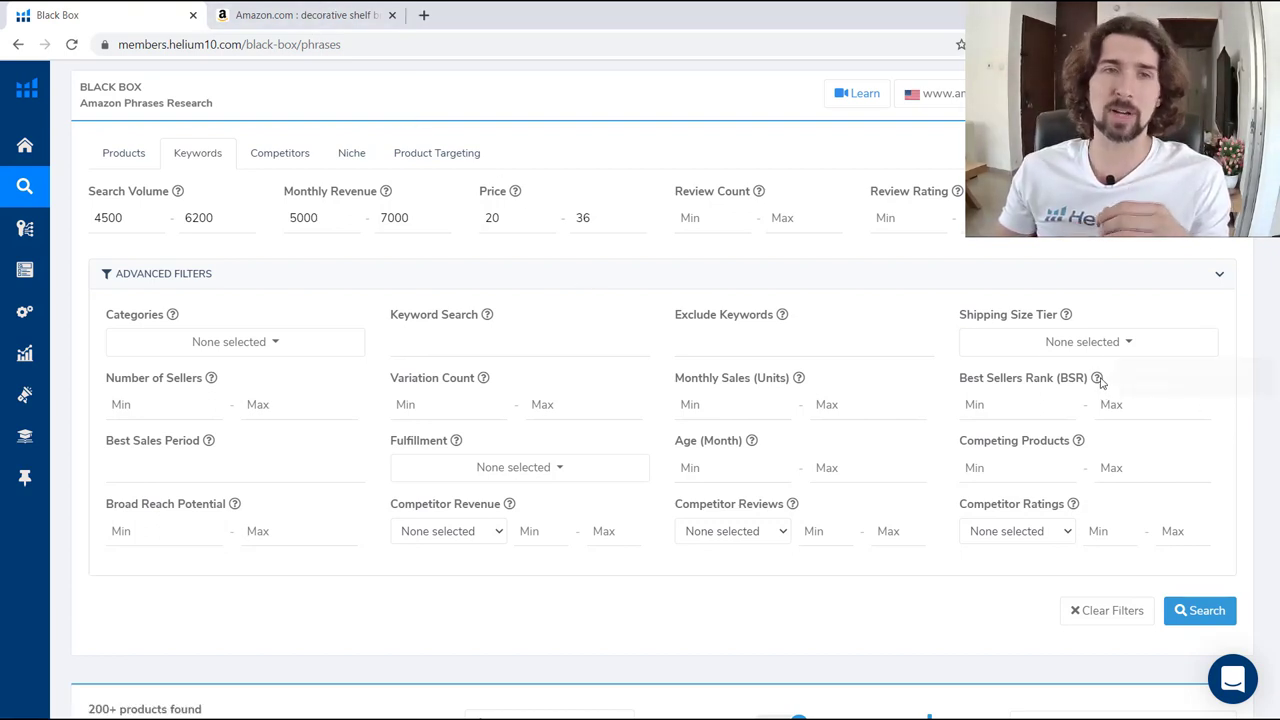
scroll(1100, 383, "down", 2)
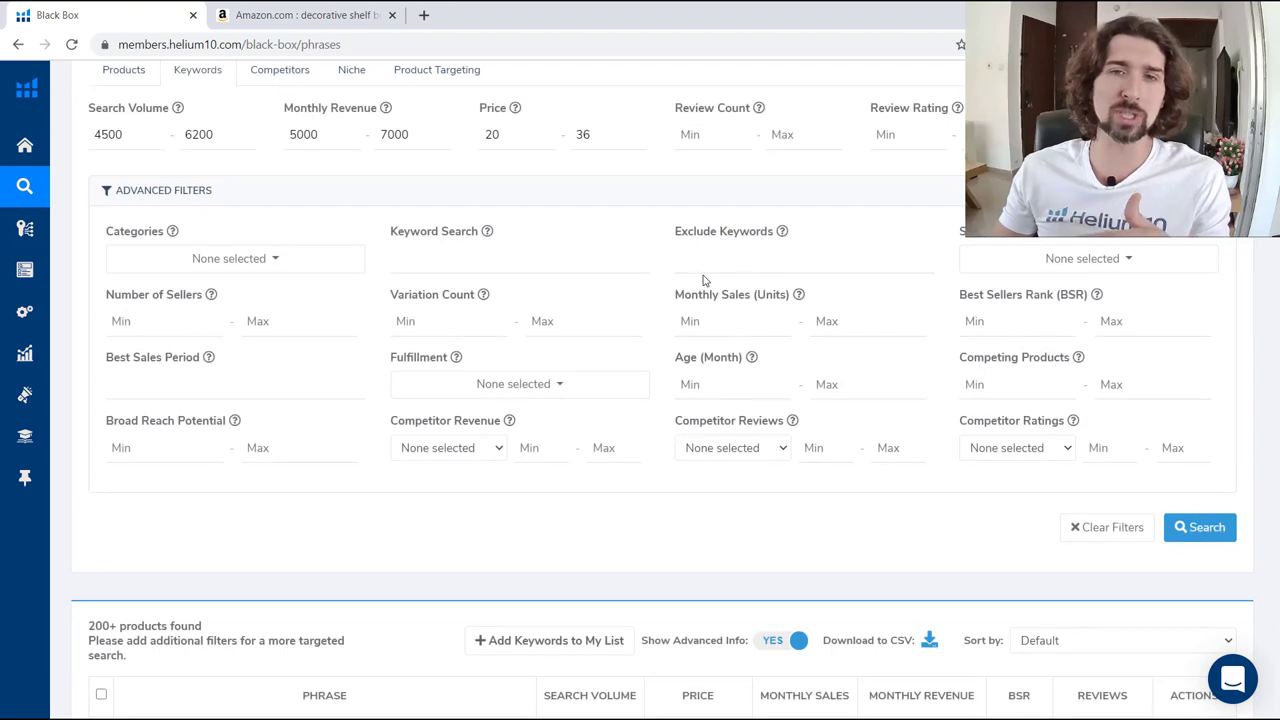
scroll(541, 250, "up", 2)
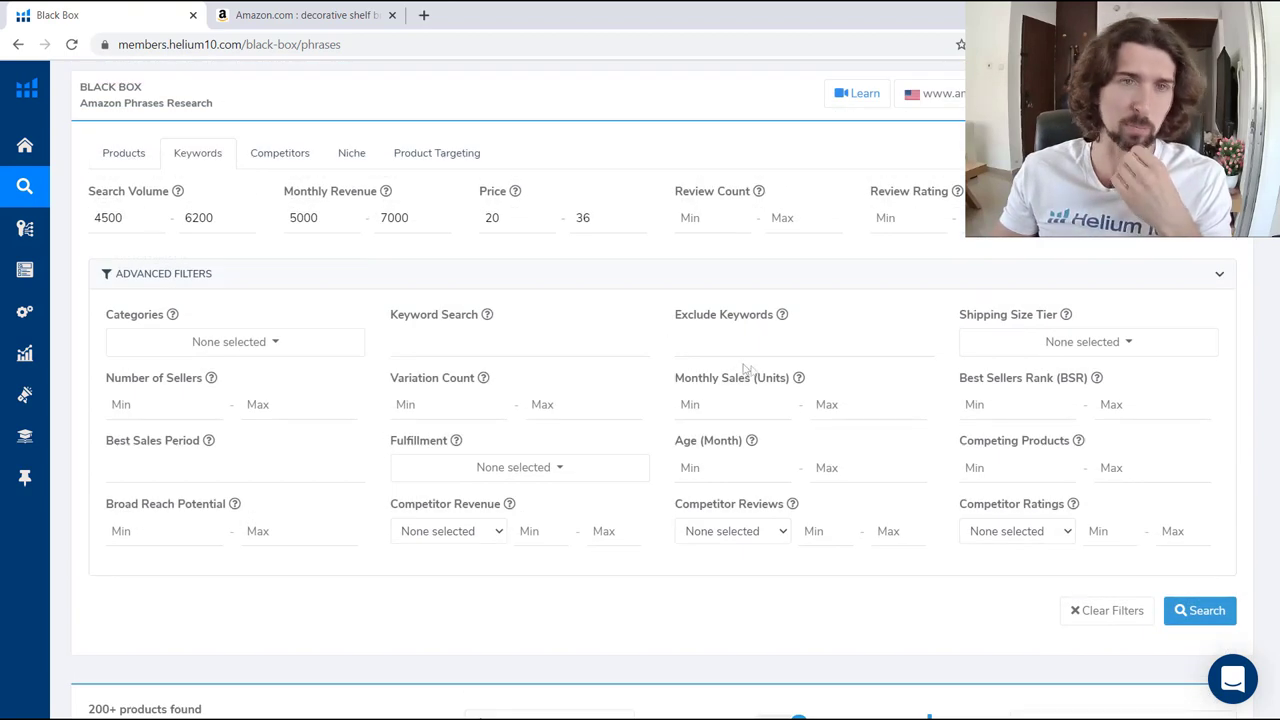
scroll(740, 370, "down", 2)
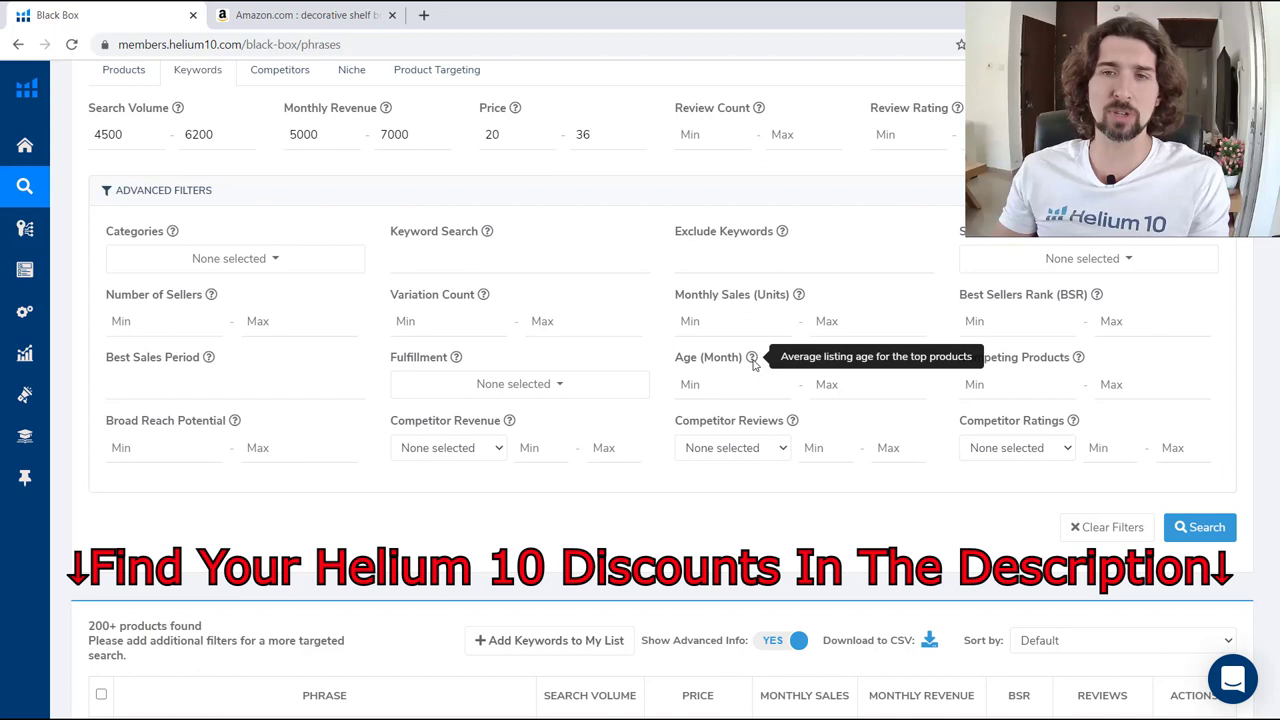
mouse_move(751, 362)
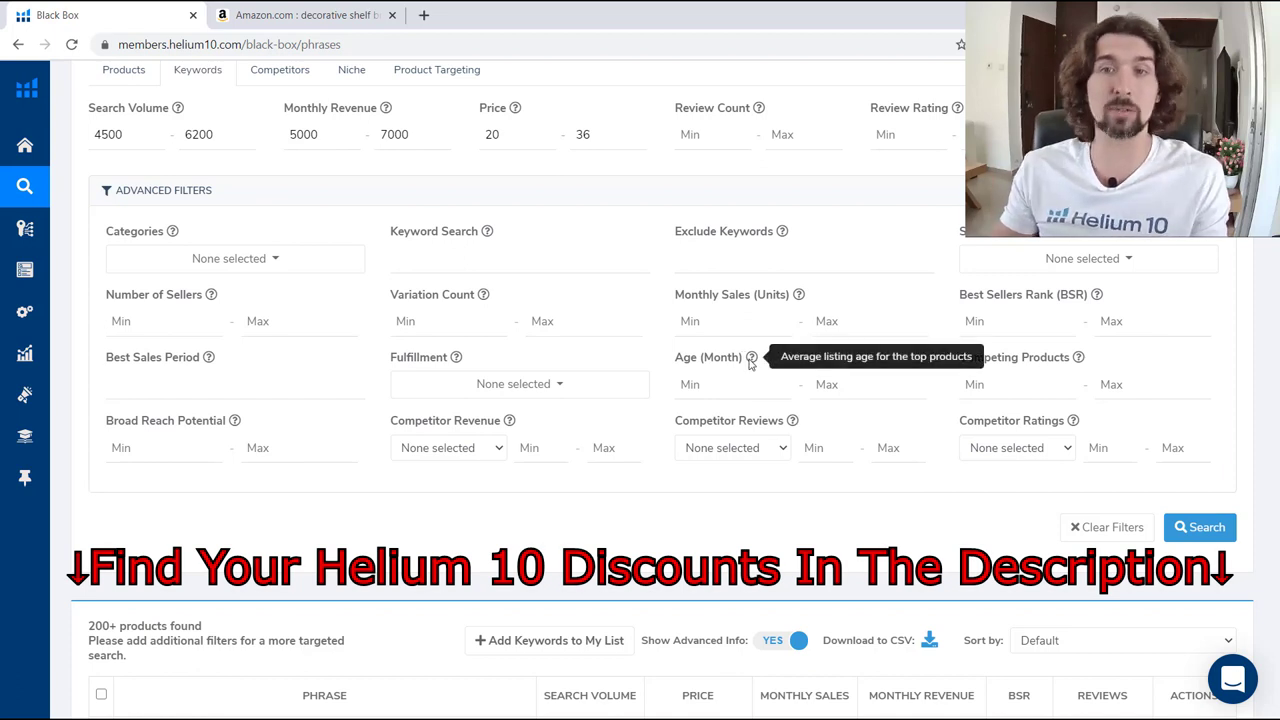
left_click(731, 385)
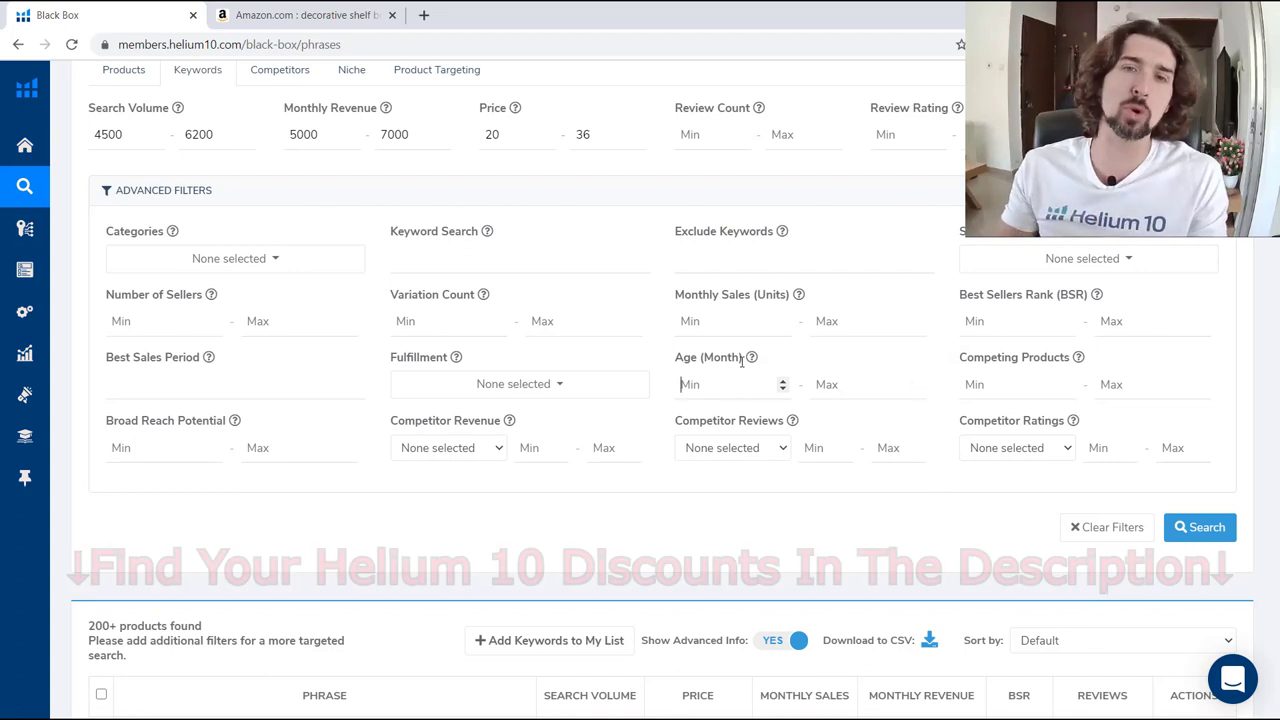
scroll(644, 155, "up", 1)
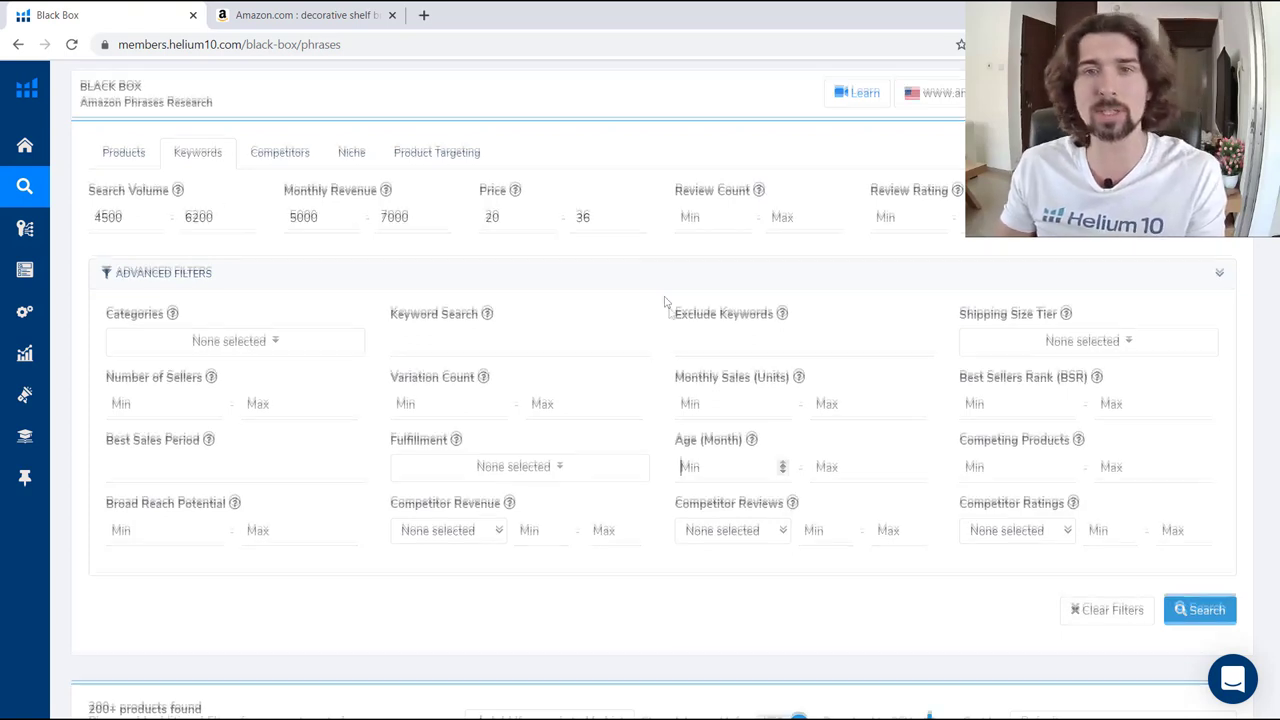
scroll(726, 393, "down", 1)
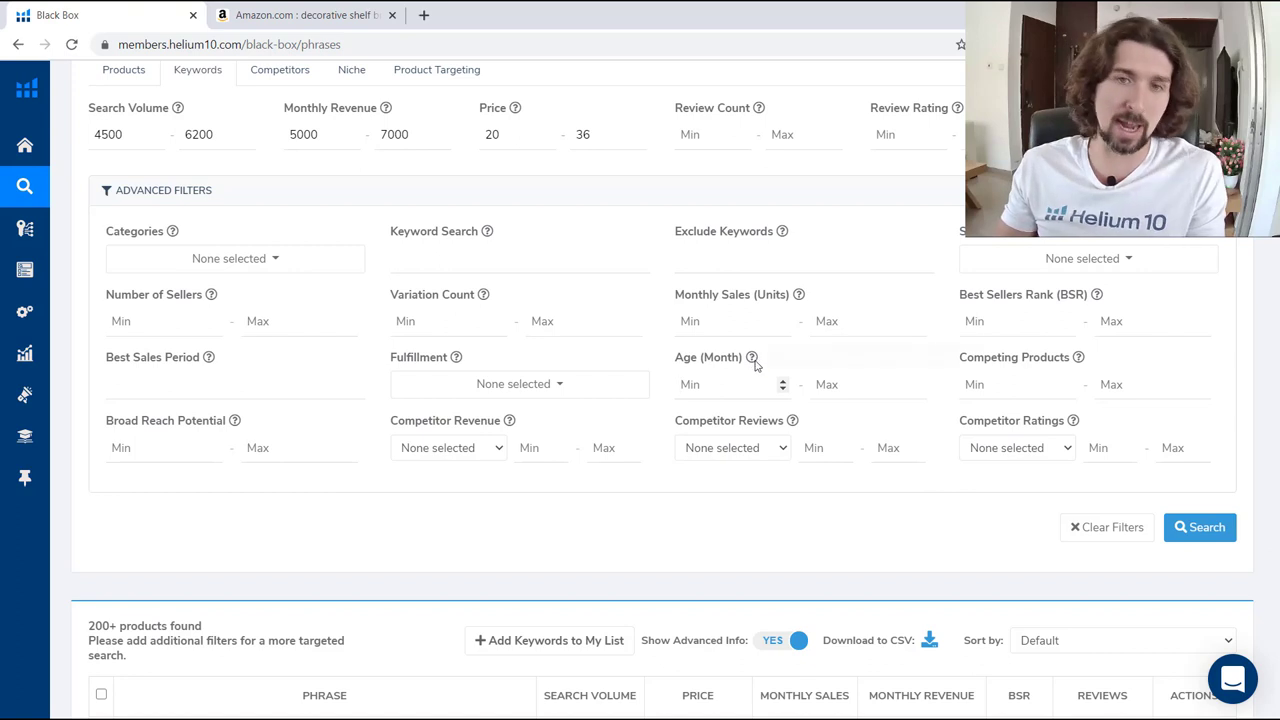
mouse_move(755, 365)
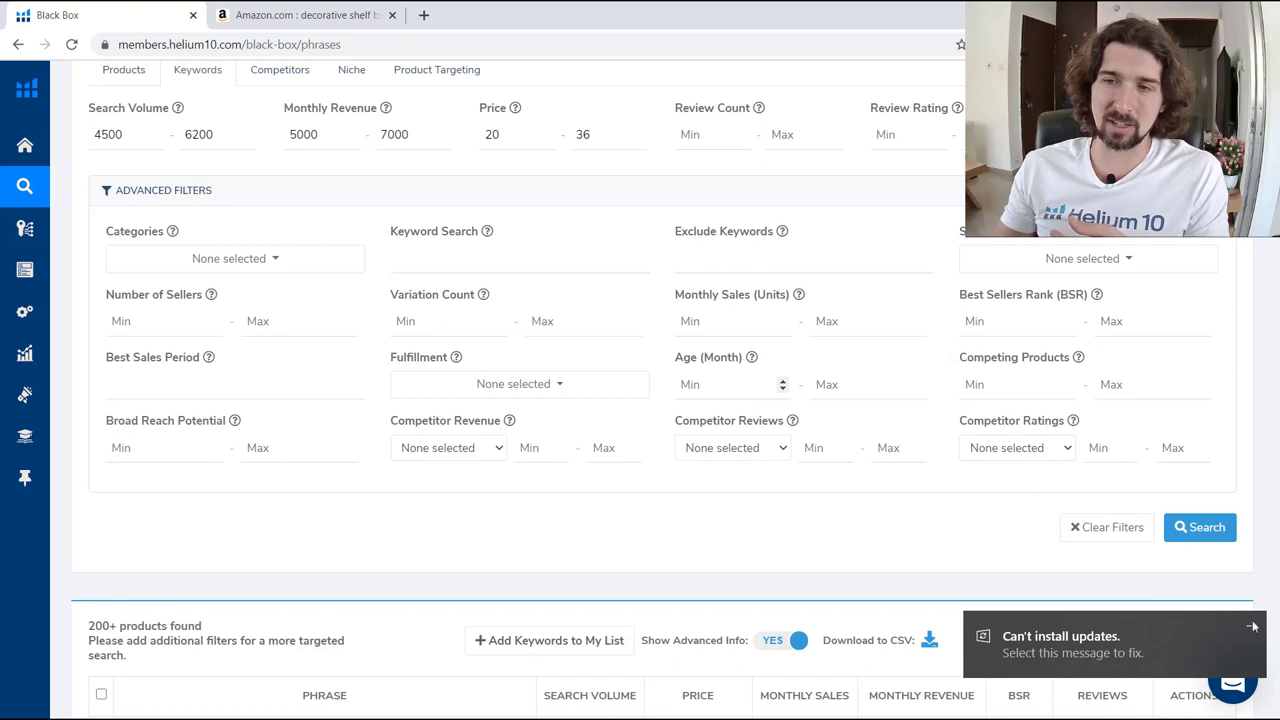
left_click(711, 380)
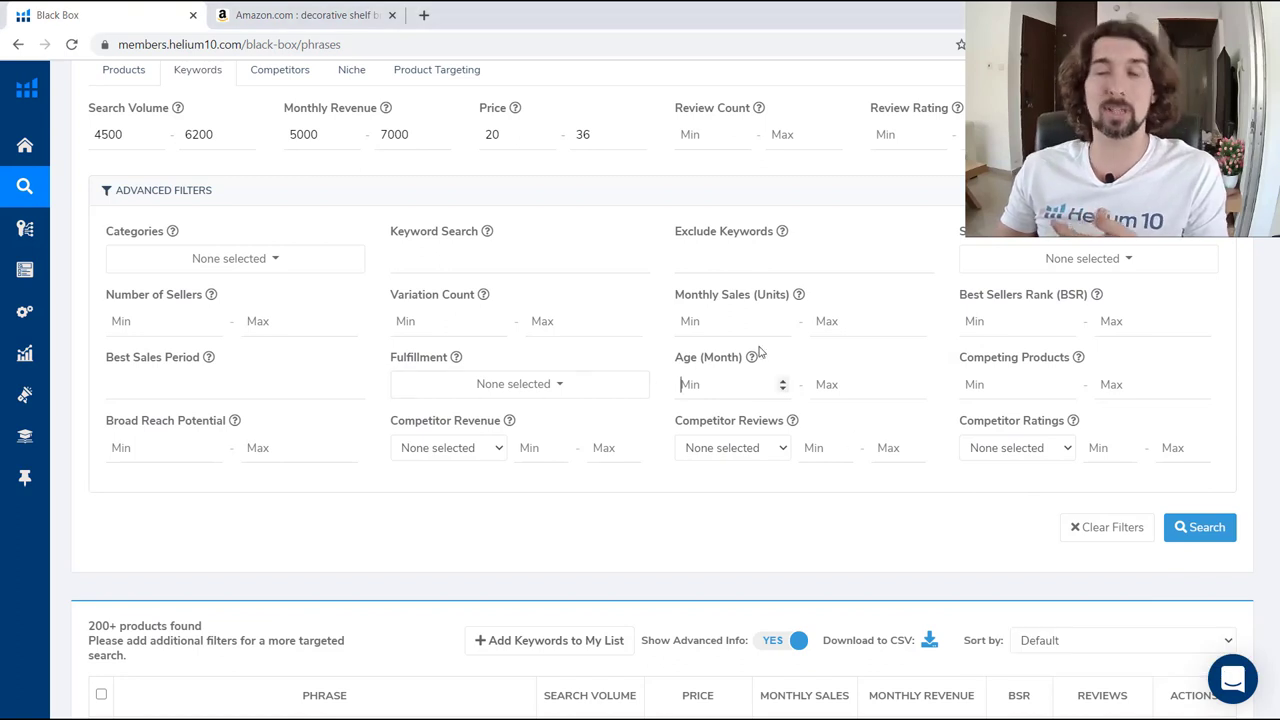
mouse_move(1079, 358)
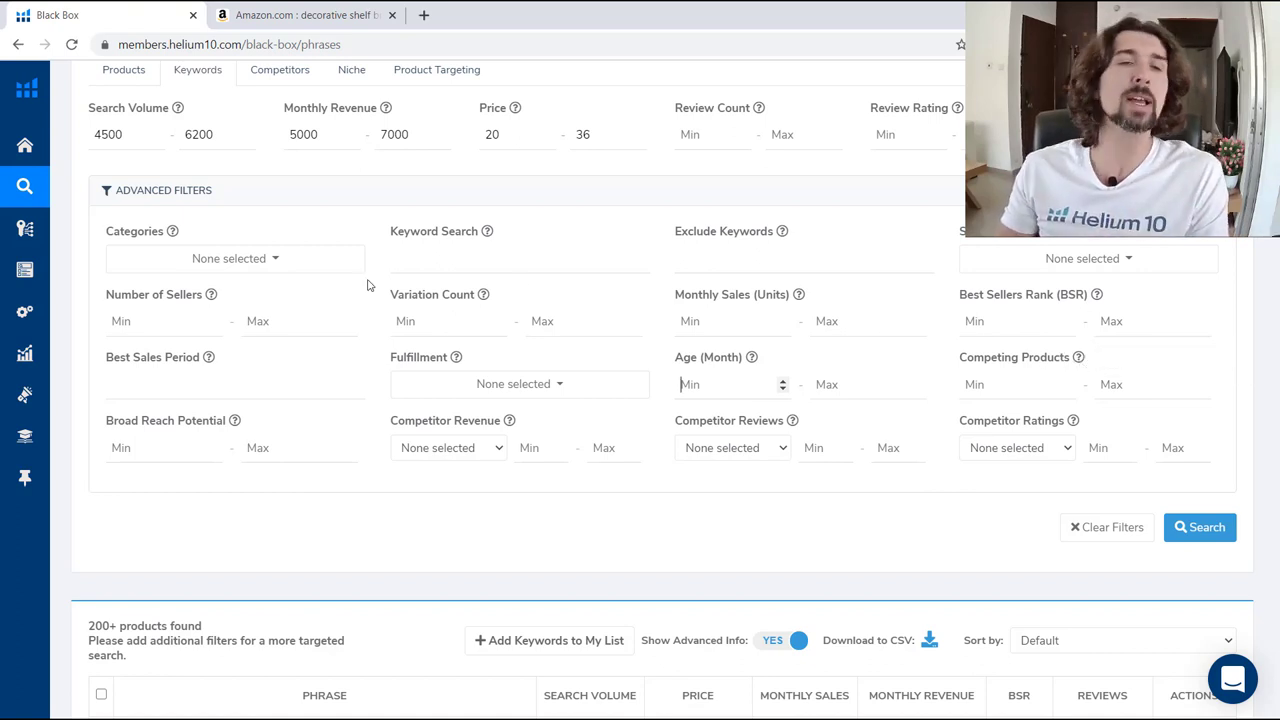
Read the explanation of the Broad Reach Potential filter and compare it with the scores in the keyword results
scroll(330, 277, "down", 1)
mouse_move(234, 340)
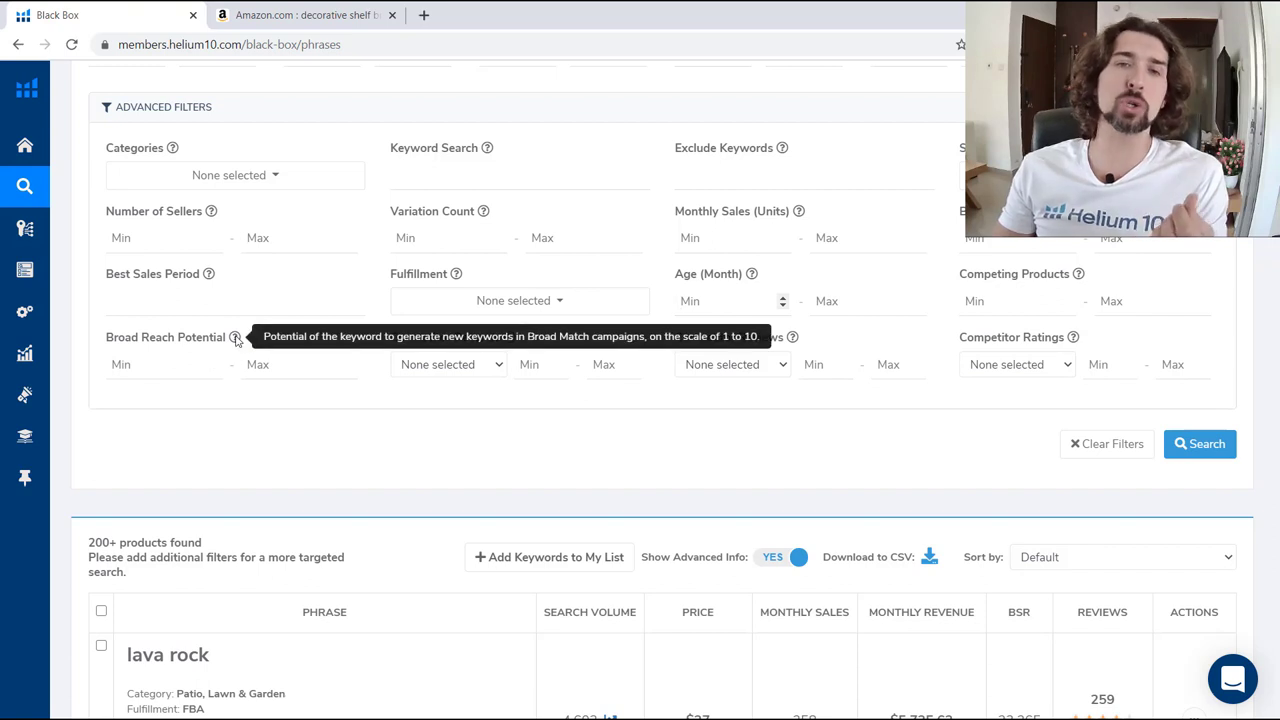
scroll(706, 457, "down", 5)
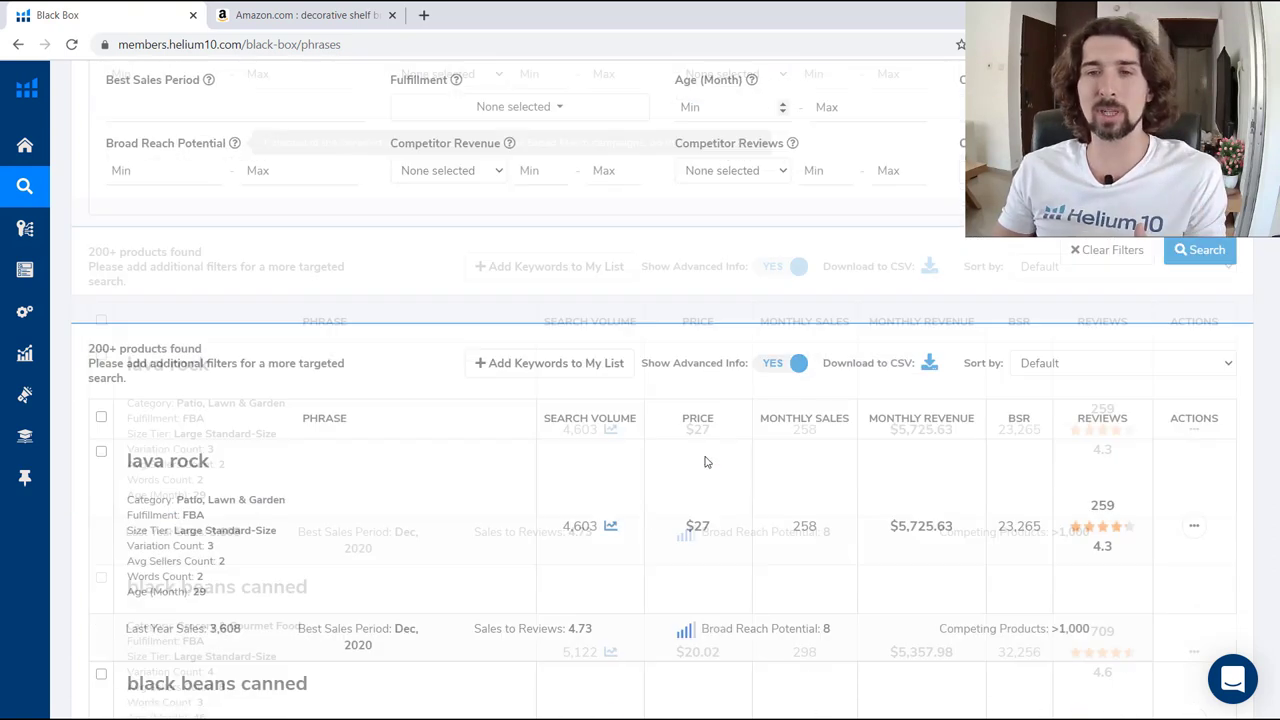
scroll(429, 371, "up", 4)
scroll(394, 374, "down", 5)
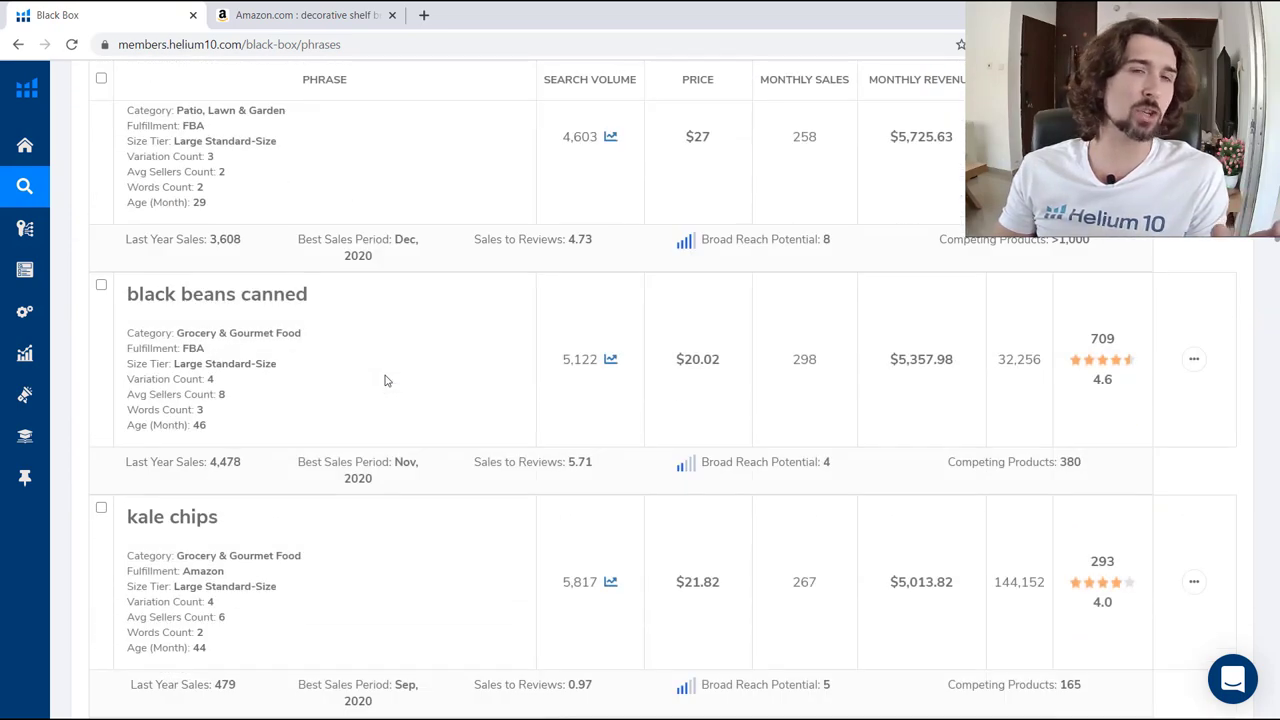
scroll(385, 378, "up", 5)
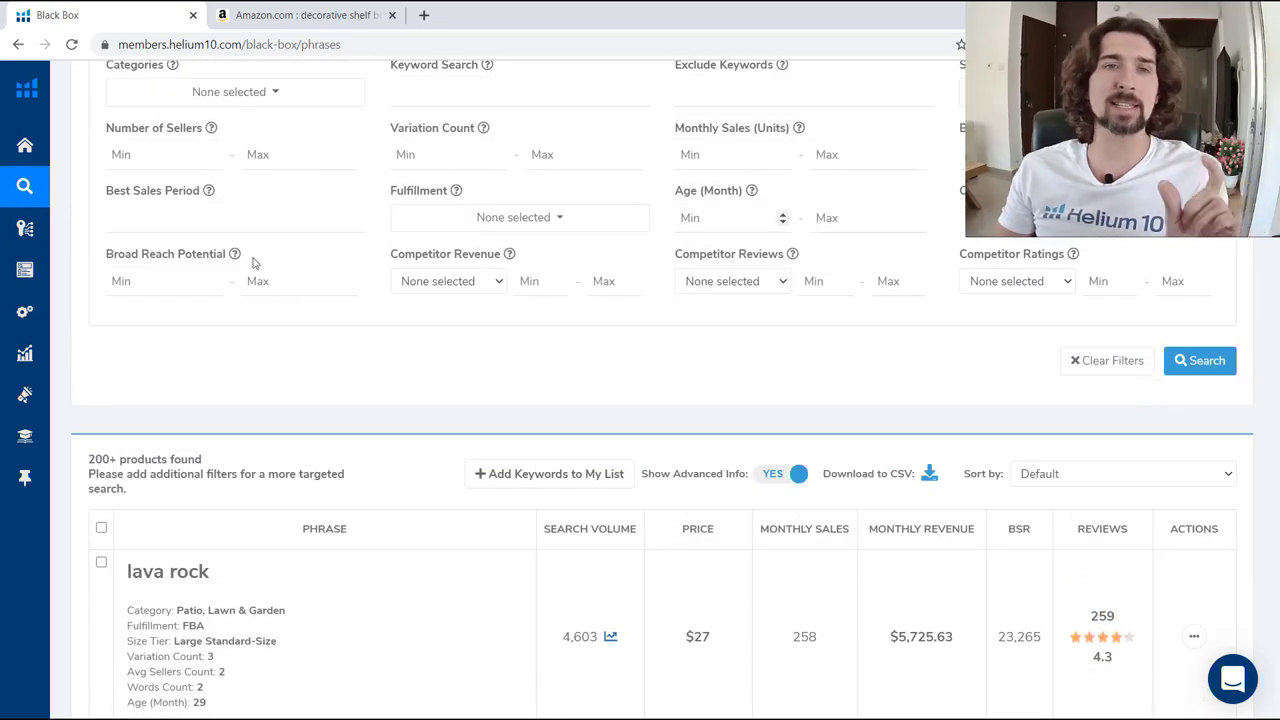
mouse_move(234, 256)
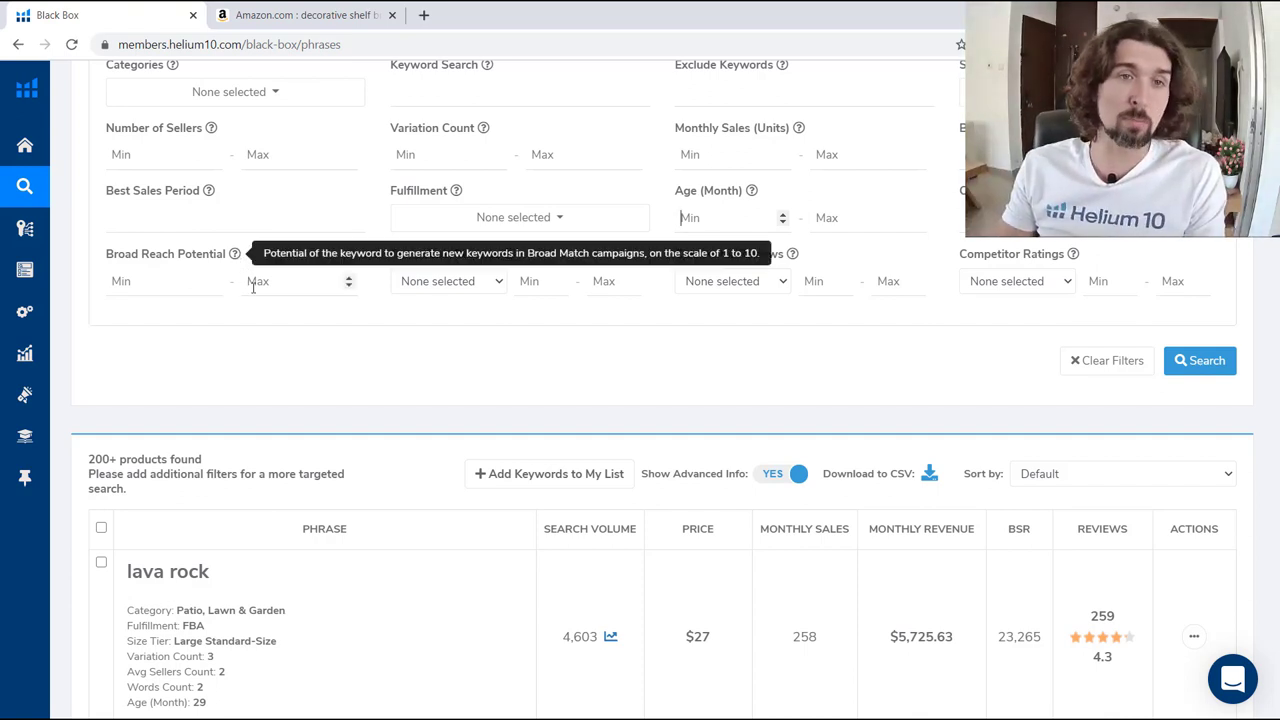
Set the maximum Broad Reach Potential to 1, rerun the keyword search and review the phrases found
left_click(254, 284)
type("1")
left_click(1220, 362)
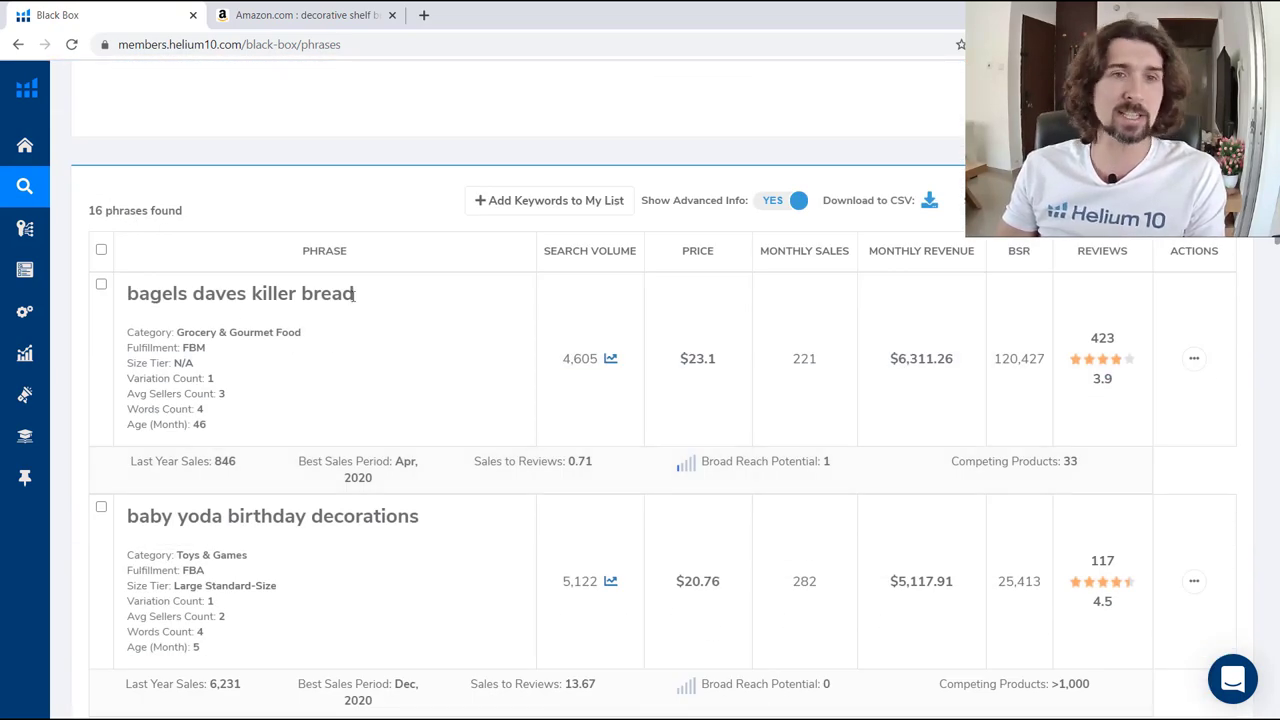
scroll(203, 167, "up", 2)
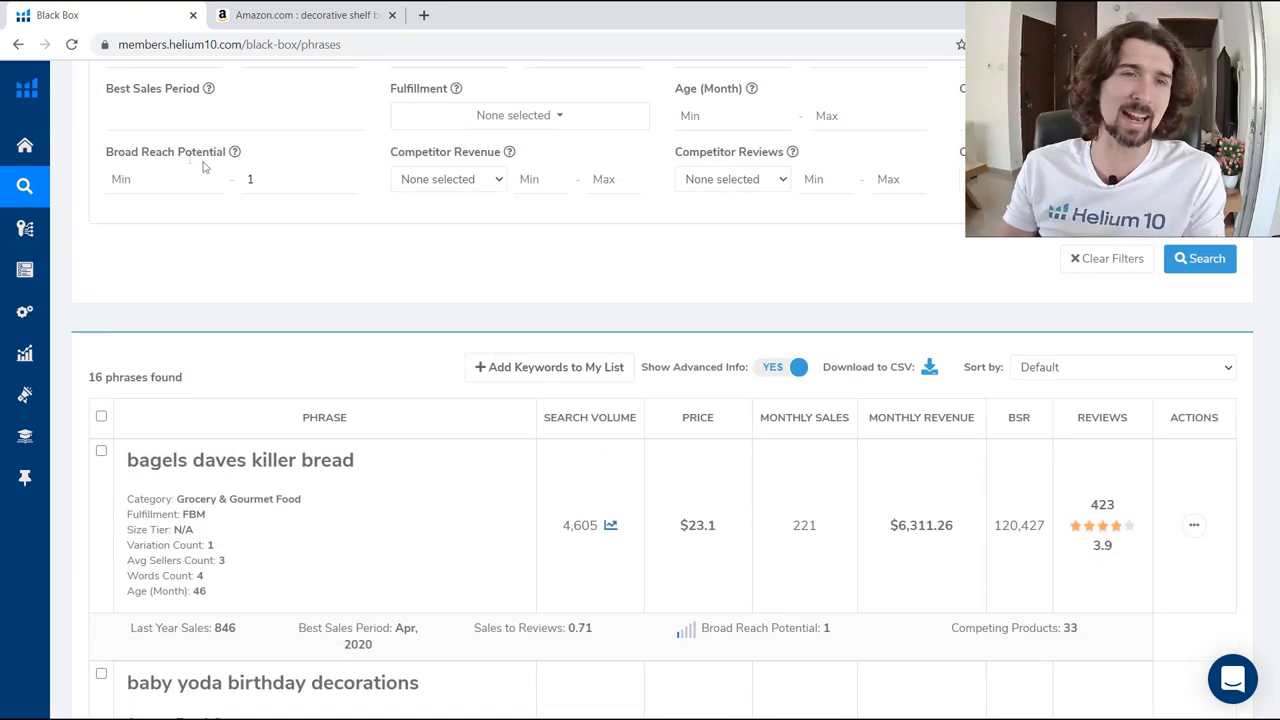
scroll(250, 250, "down", 2)
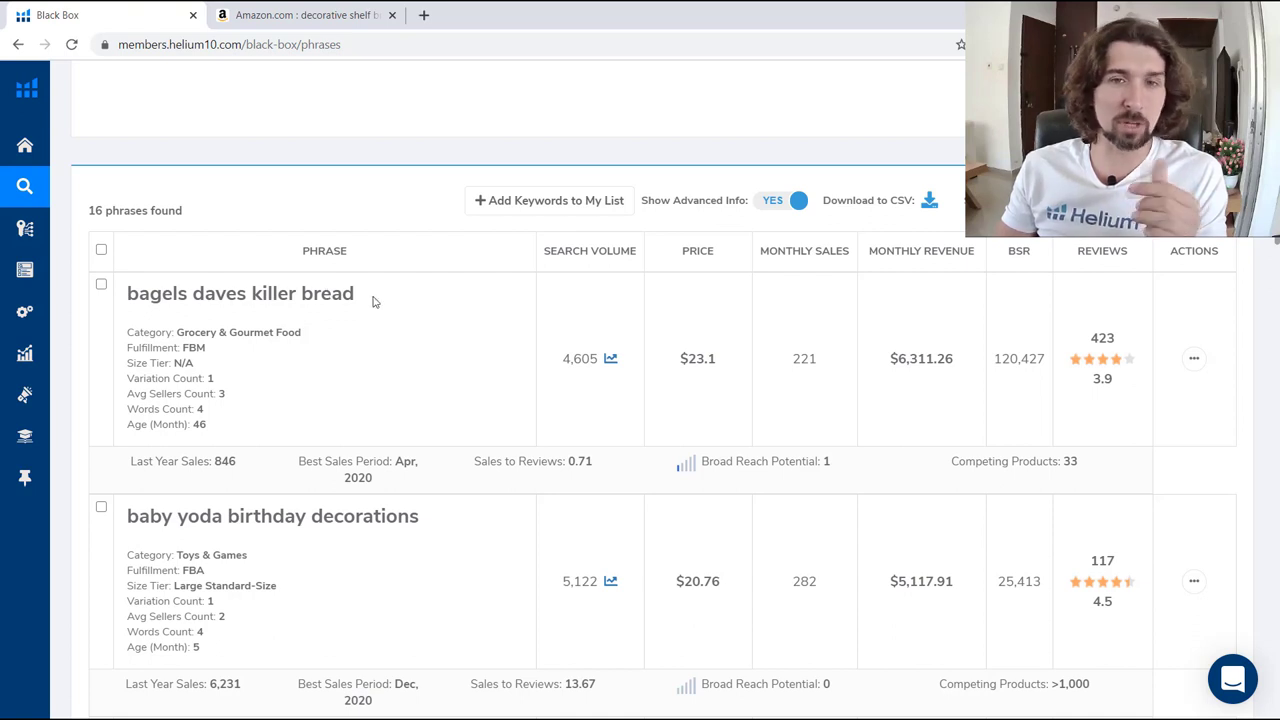
View the Amazon search results for the phrase "bagels daves killer bread", then close them
scroll(372, 302, "down", 1)
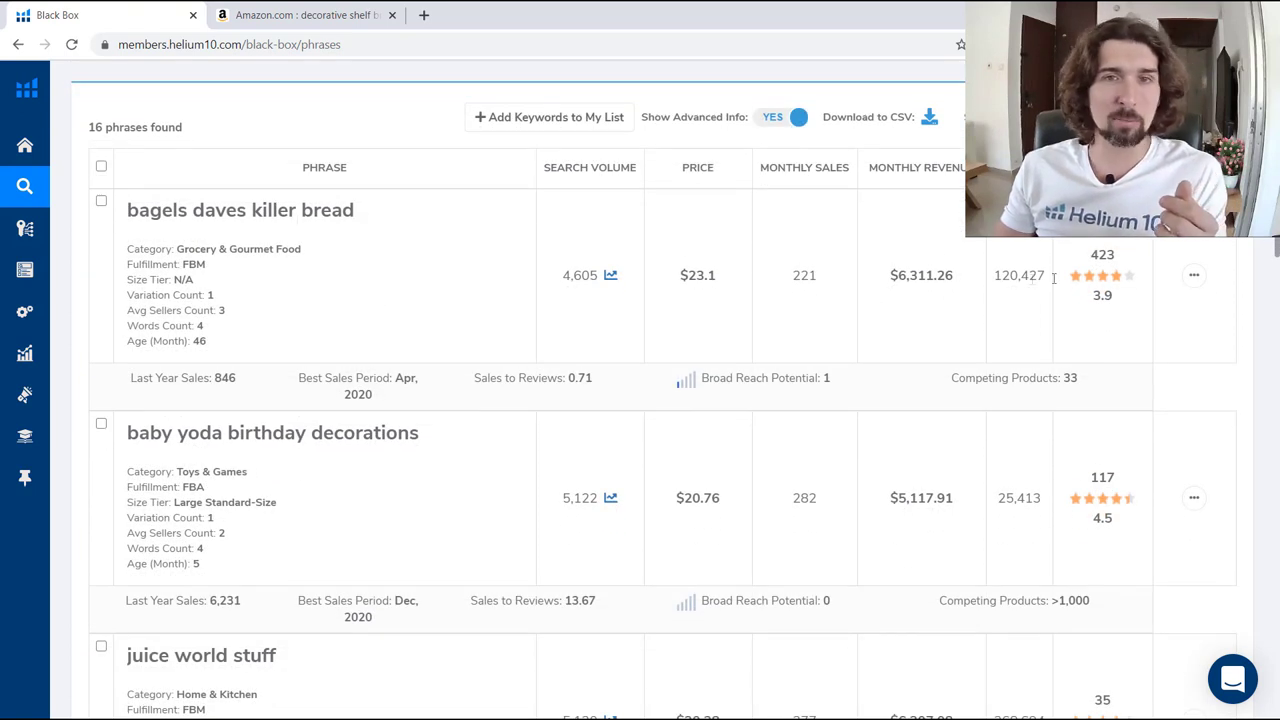
left_click(1194, 276)
left_click(1160, 312)
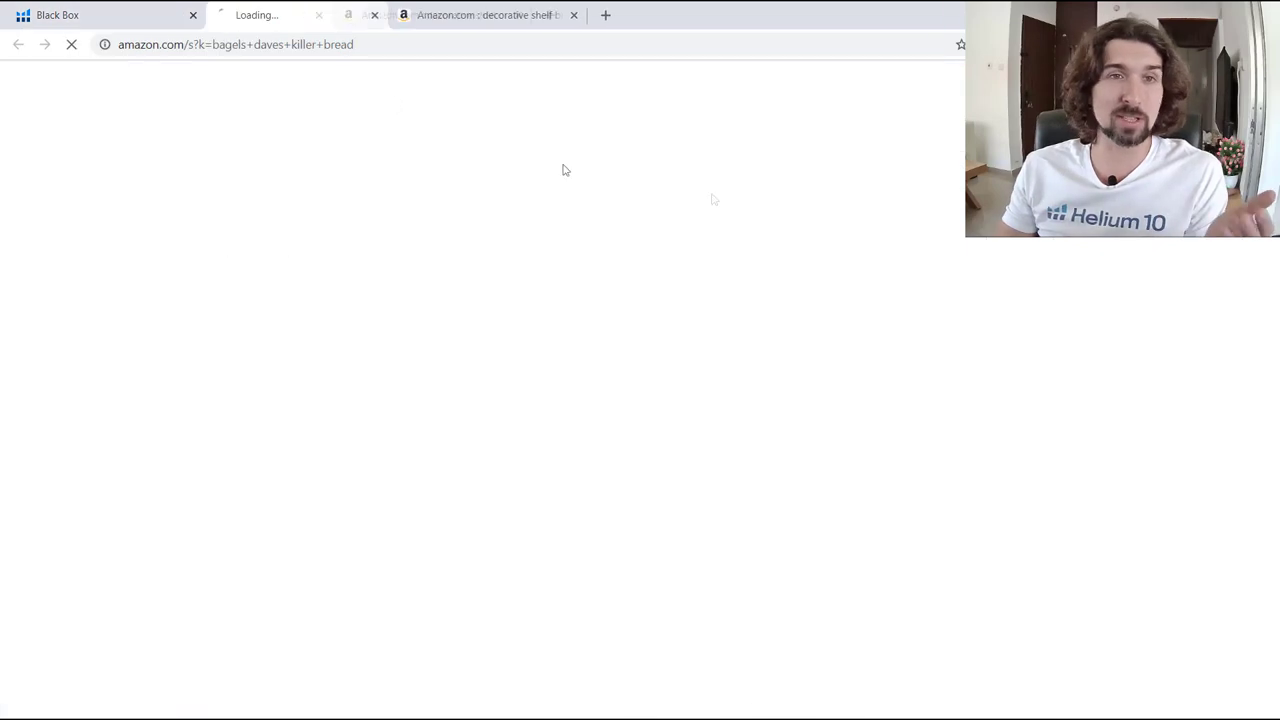
scroll(420, 300, "down", 3)
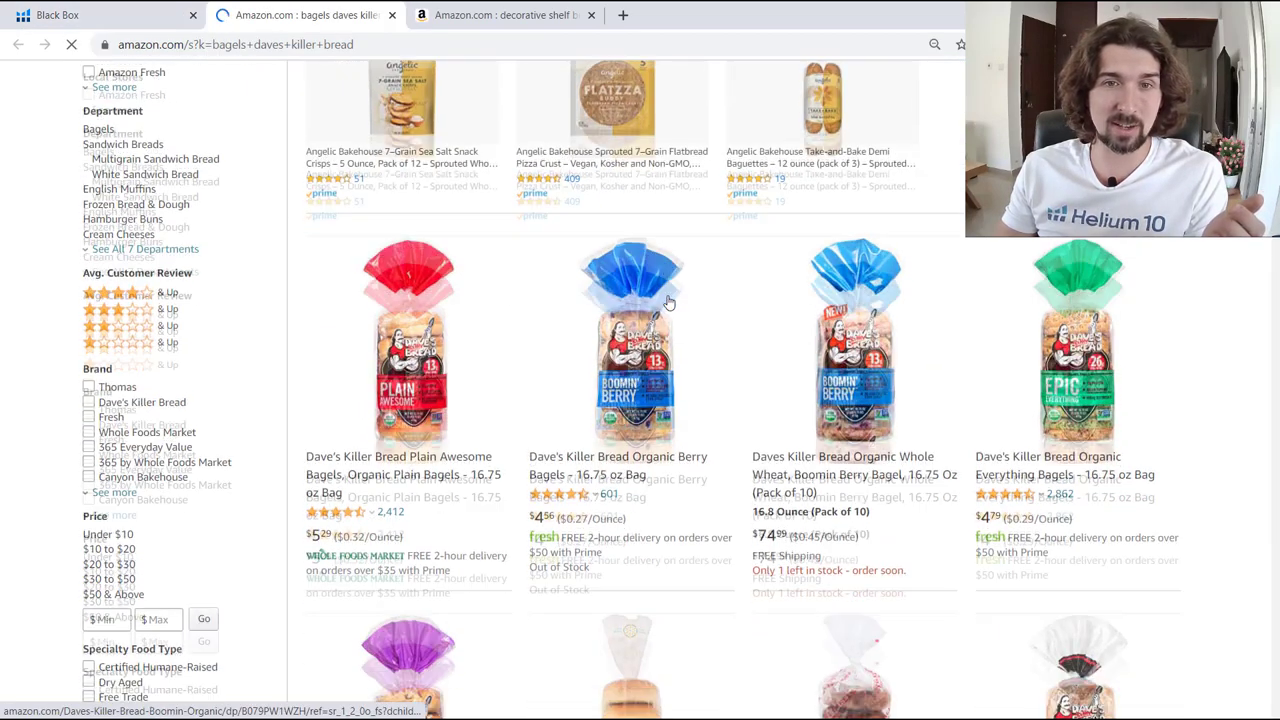
left_click(391, 15)
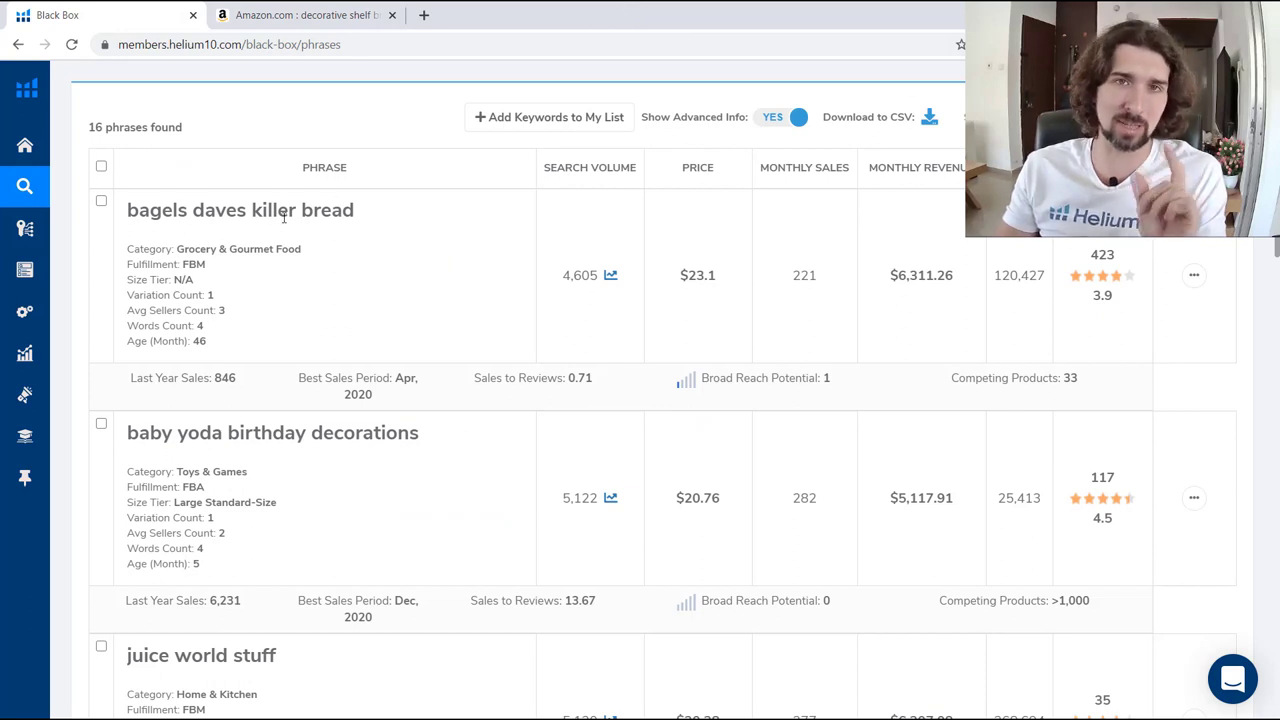
Check the Amazon search results for the phrase "baby yoda birthday decorations" and close them
scroll(284, 218, "down", 3)
scroll(236, 291, "up", 1)
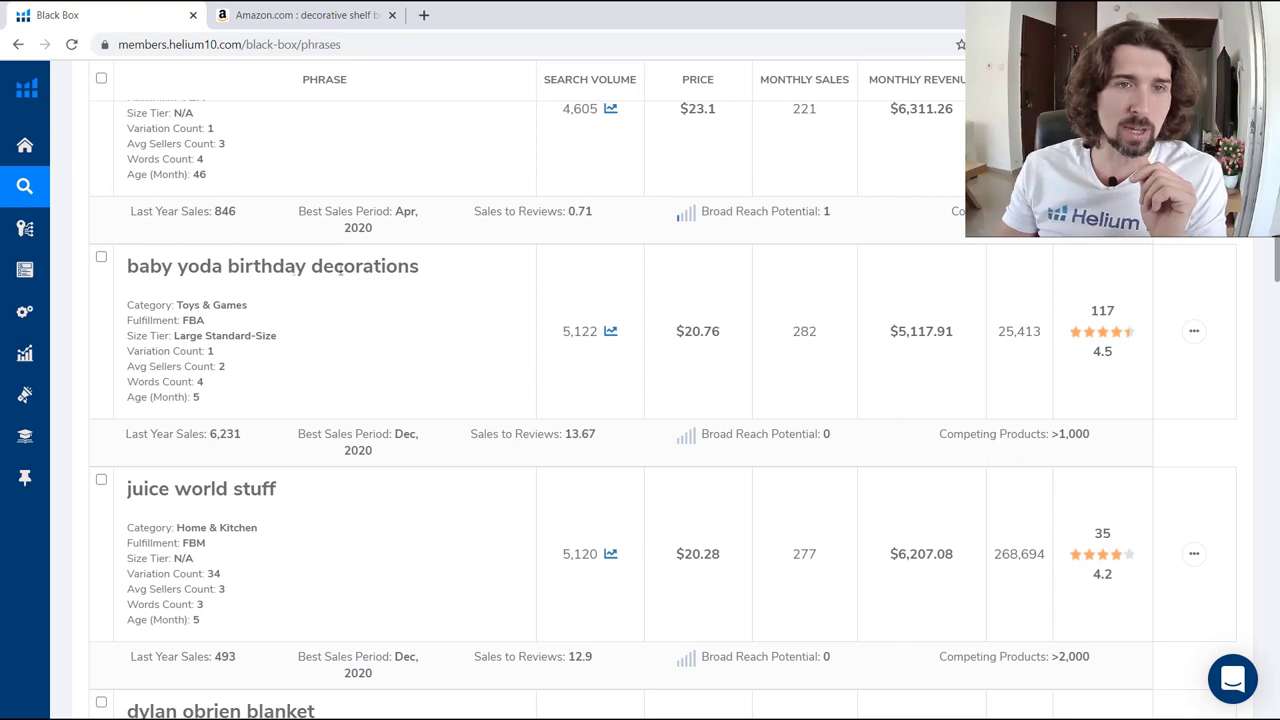
left_click(1195, 333)
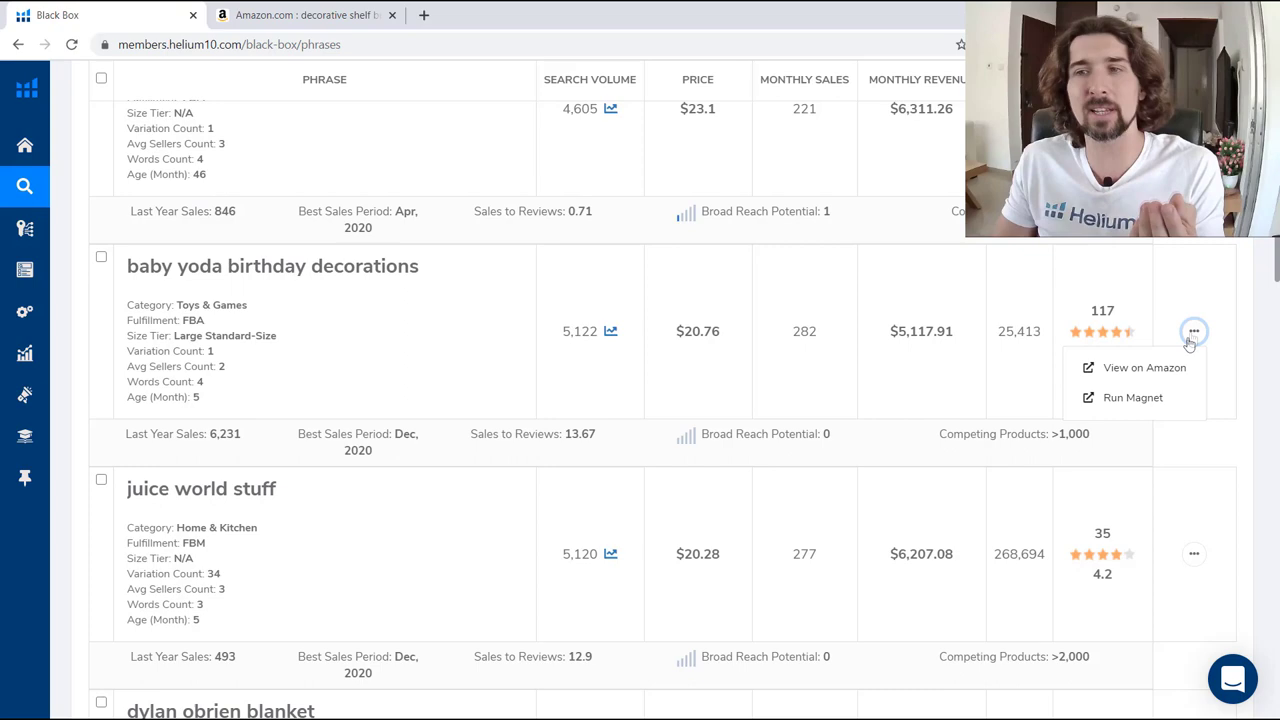
left_click(1134, 372)
scroll(940, 310, "down", 4)
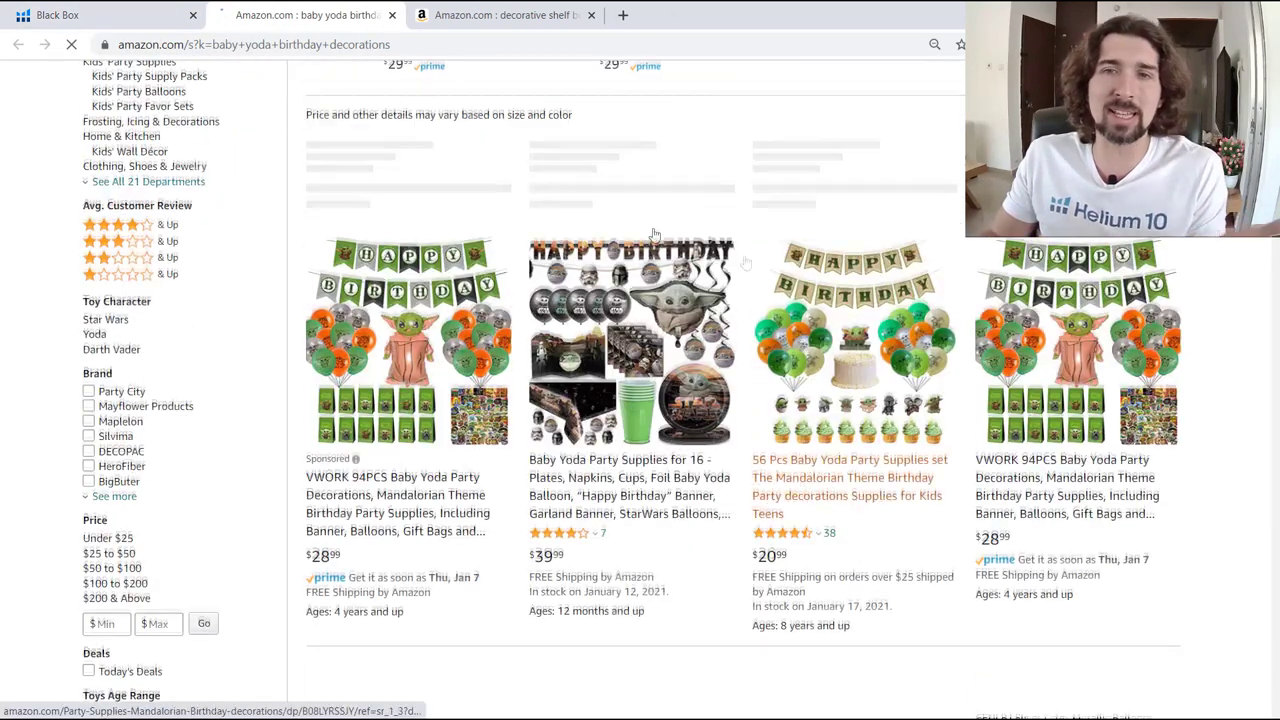
left_click(392, 15)
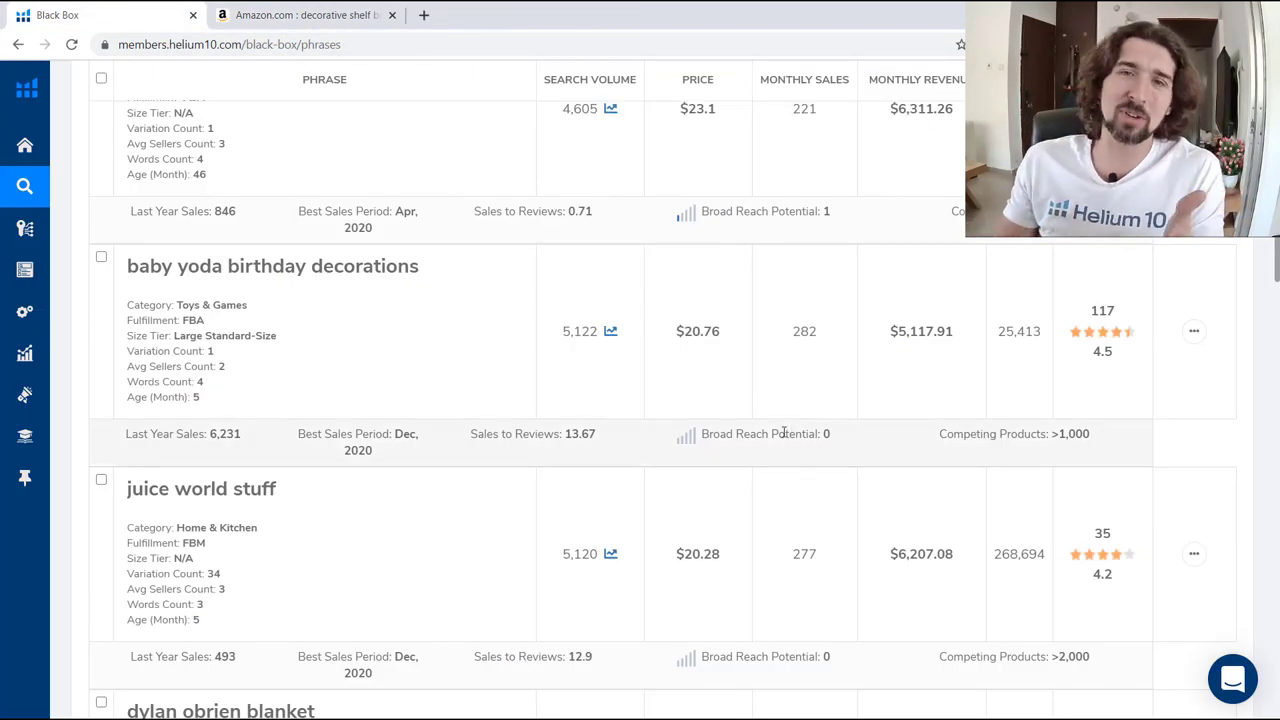
Review the low Broad Reach Potential phrases from the start of the results to "bernese mountain dog gifts"
scroll(833, 437, "up", 3)
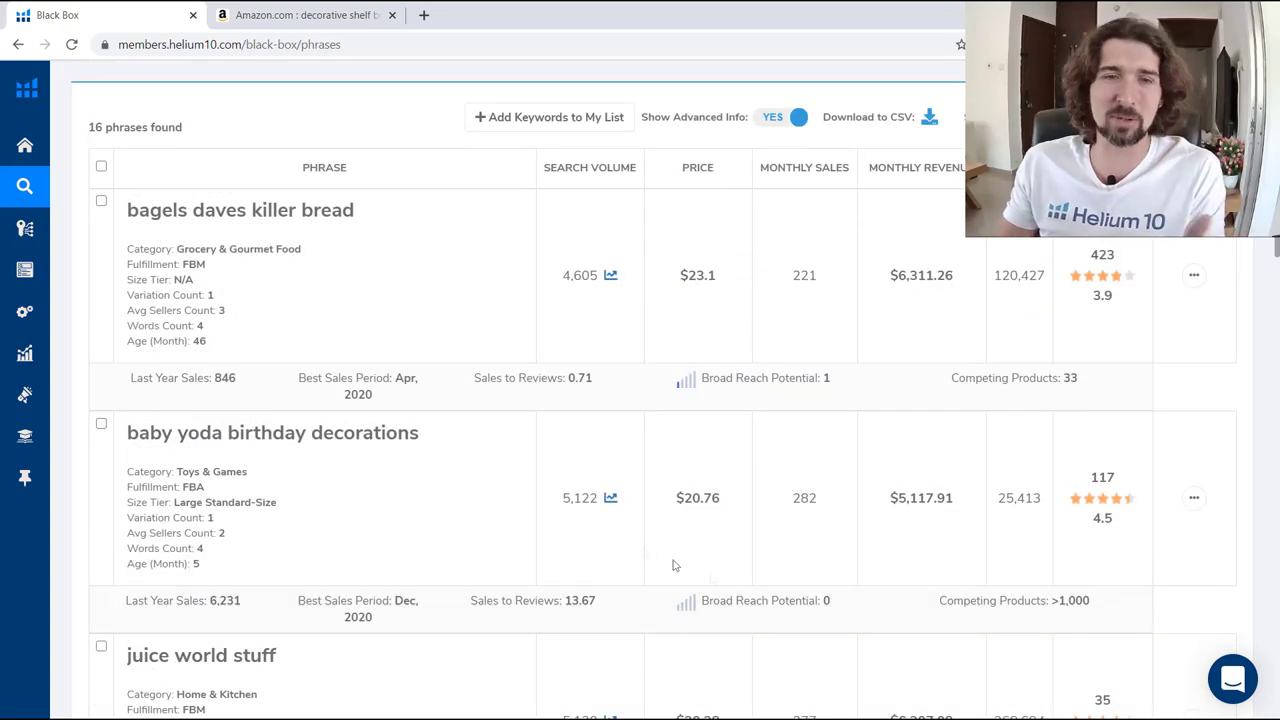
scroll(551, 474, "down", 5)
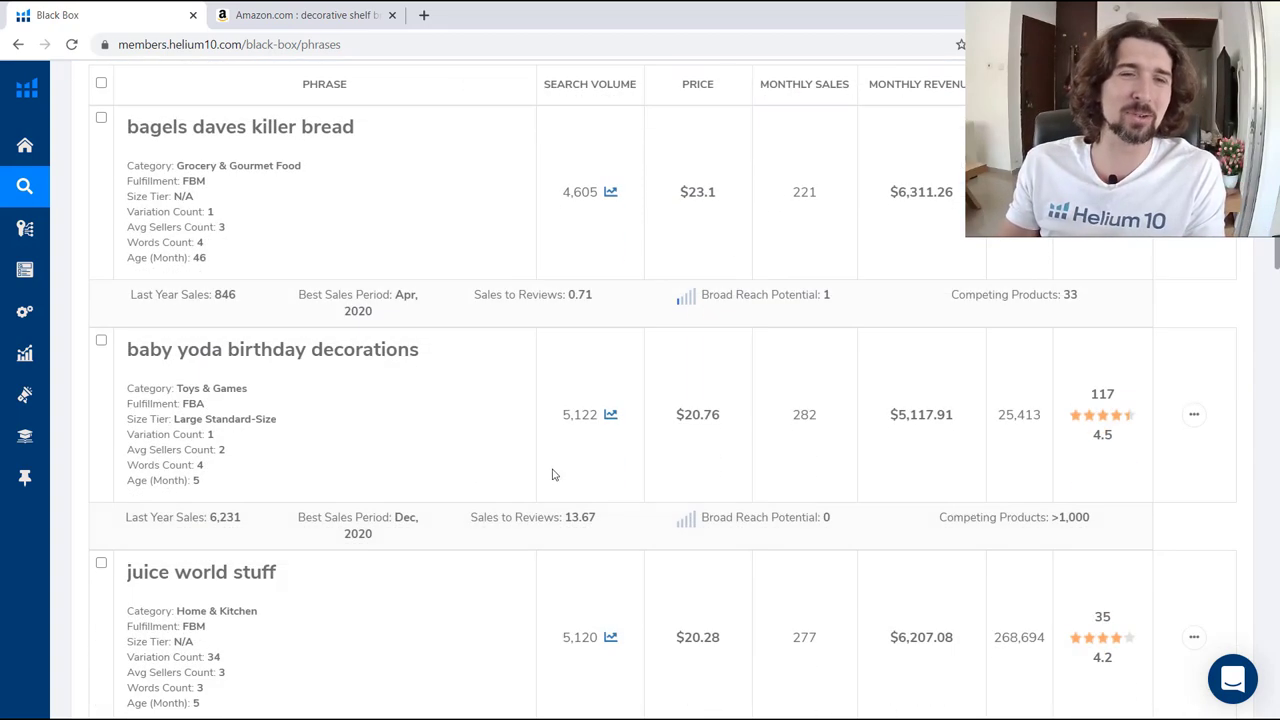
scroll(551, 474, "down", 2)
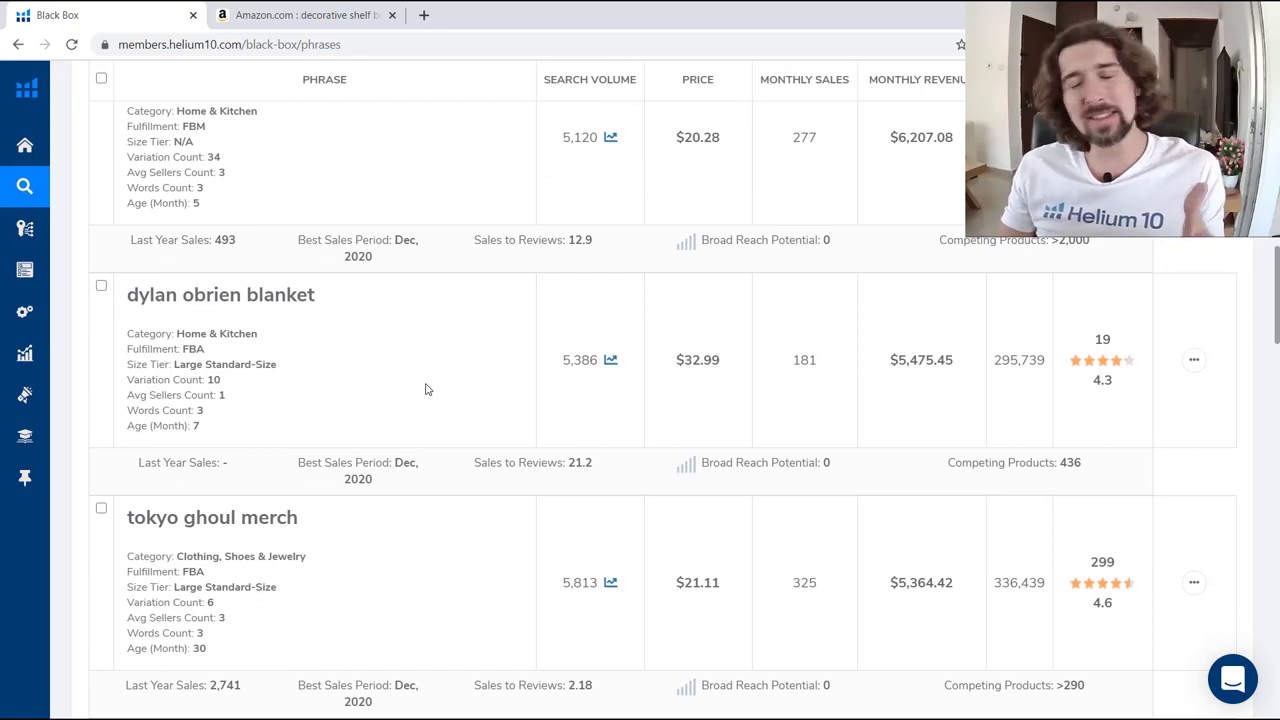
scroll(425, 389, "down", 3)
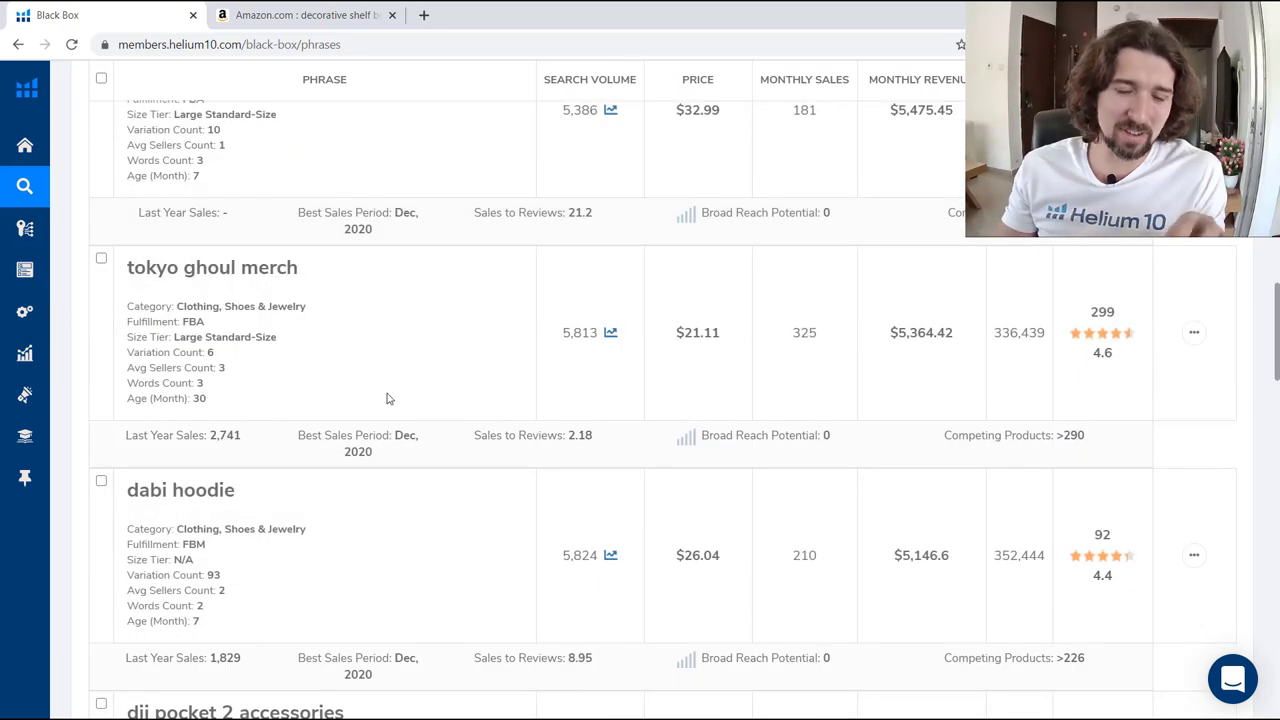
scroll(388, 400, "down", 7)
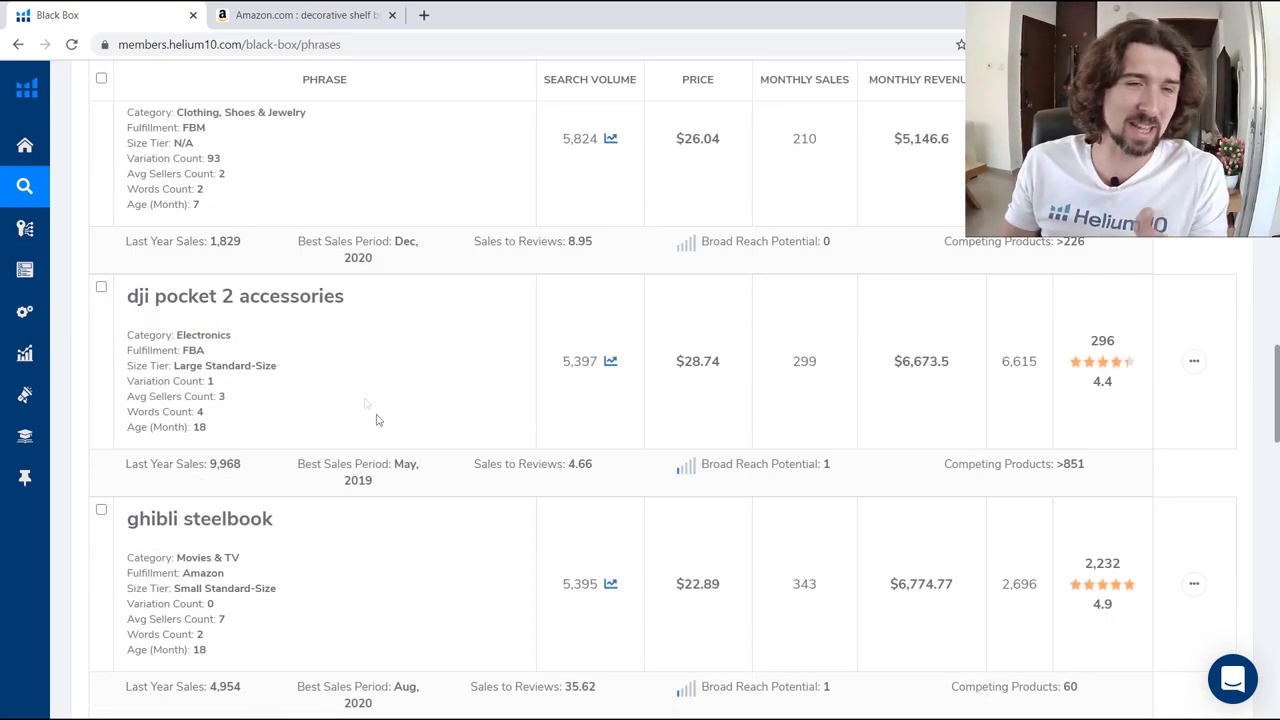
scroll(333, 412, "down", 3)
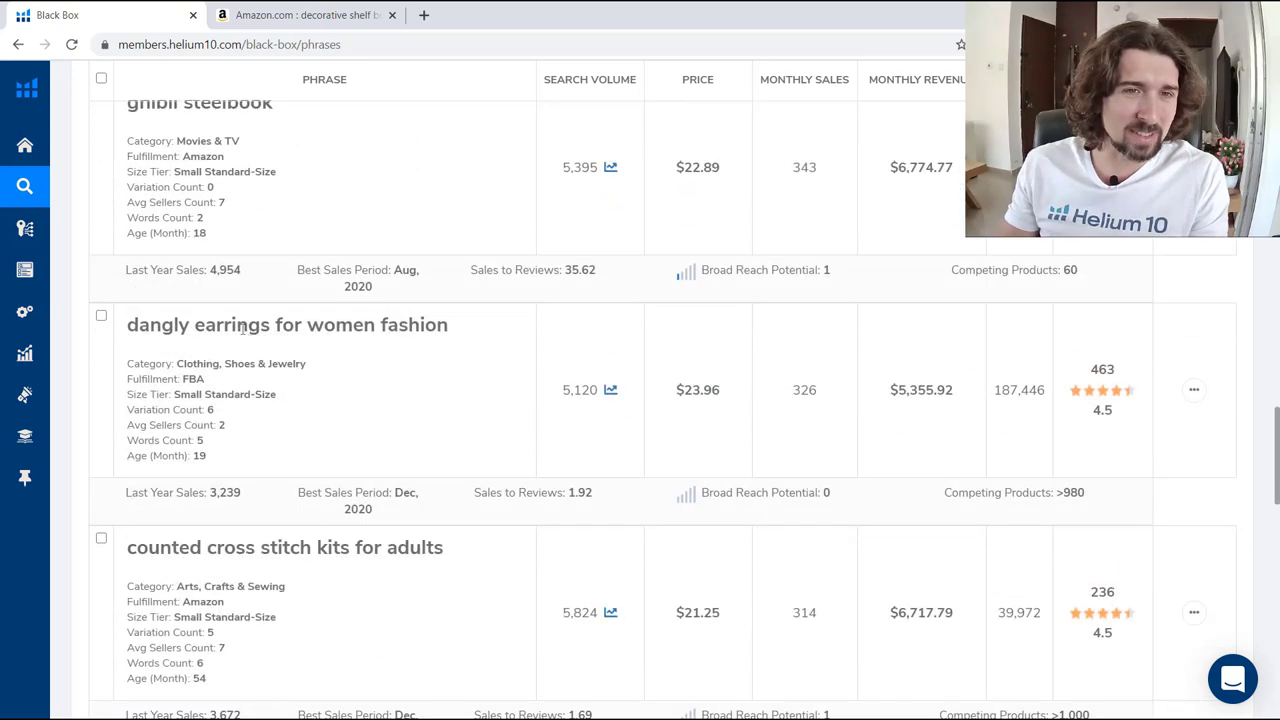
scroll(397, 326, "down", 2)
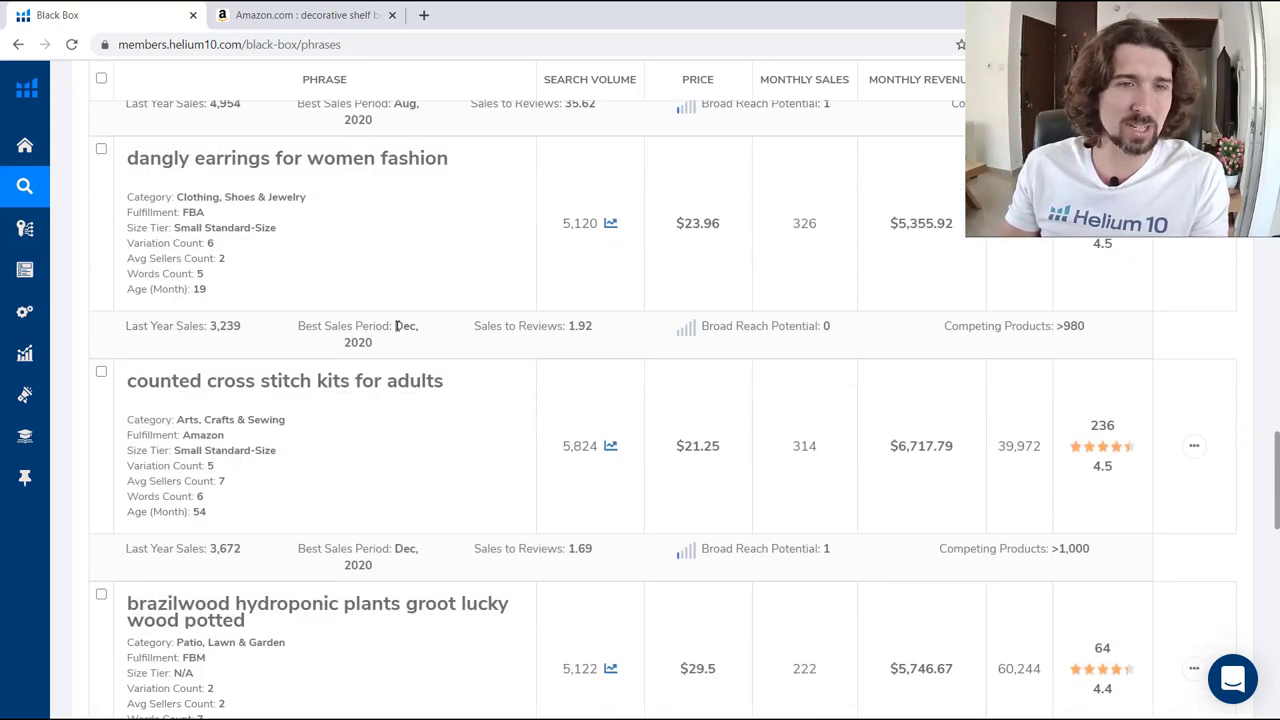
left_click_drag(384, 158, 441, 158)
scroll(434, 234, "down", 4)
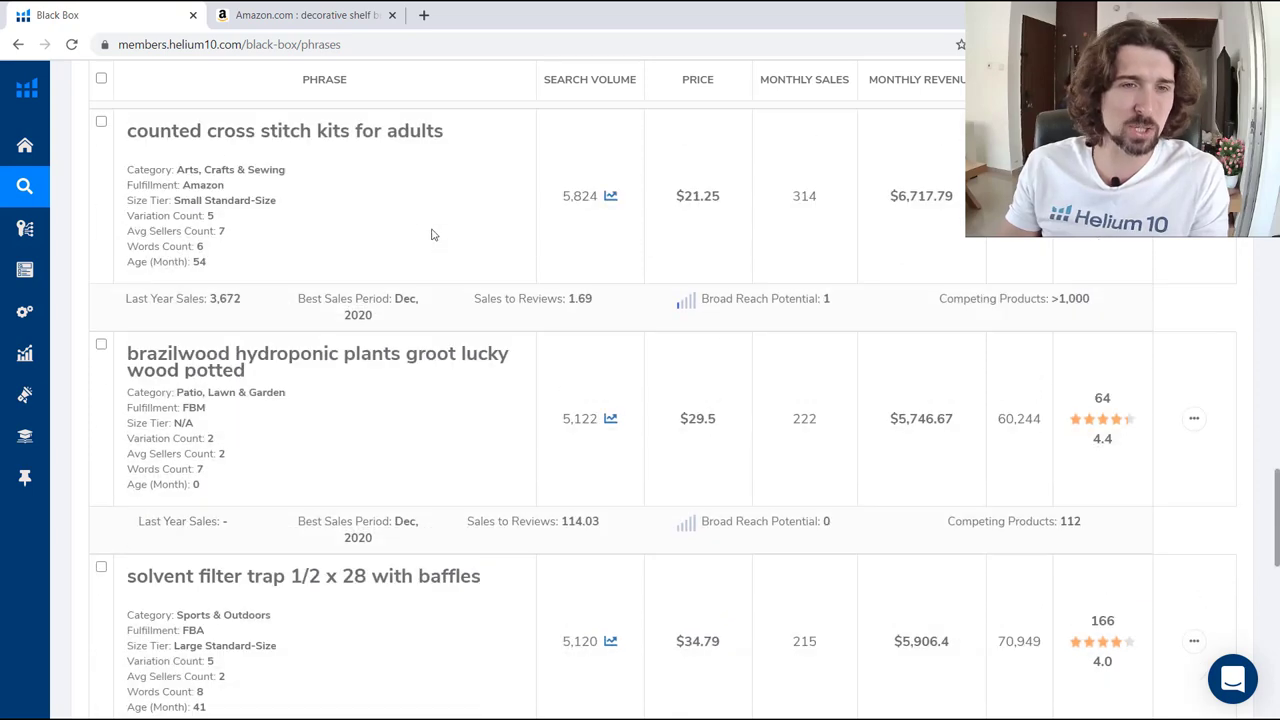
triple_click(317, 273)
scroll(320, 280, "down", 6)
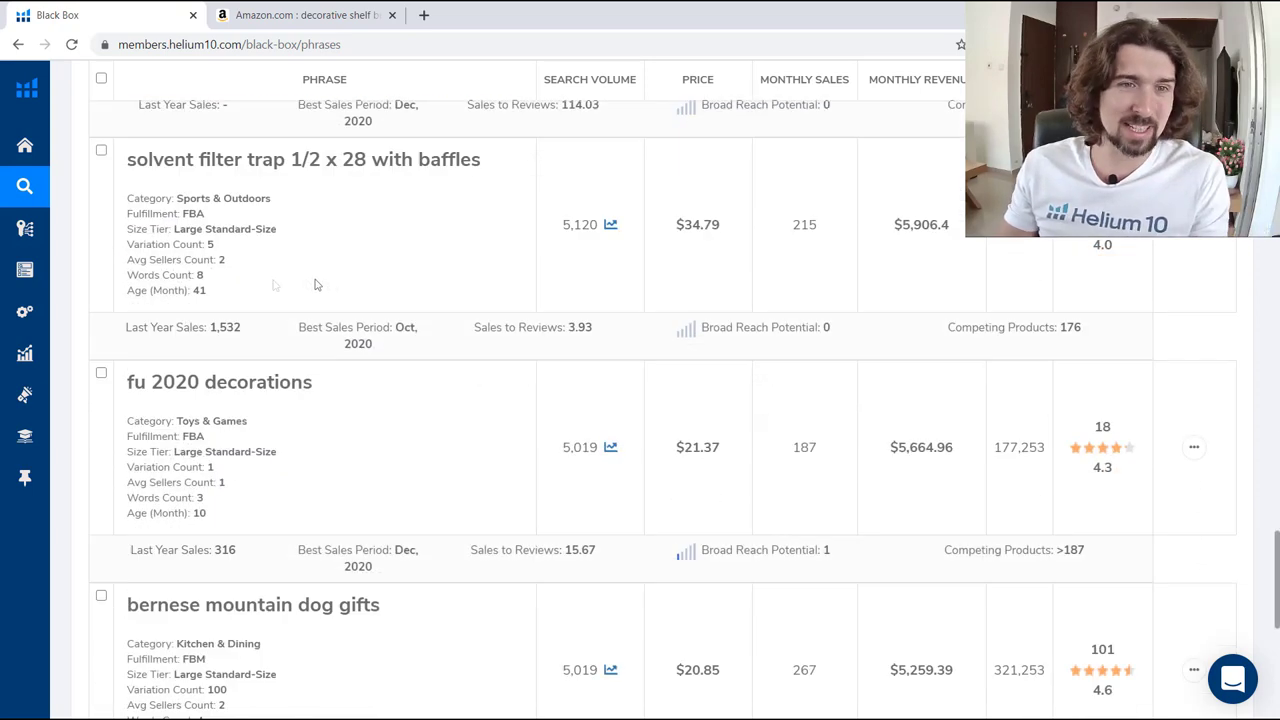
scroll(346, 257, "down", 2)
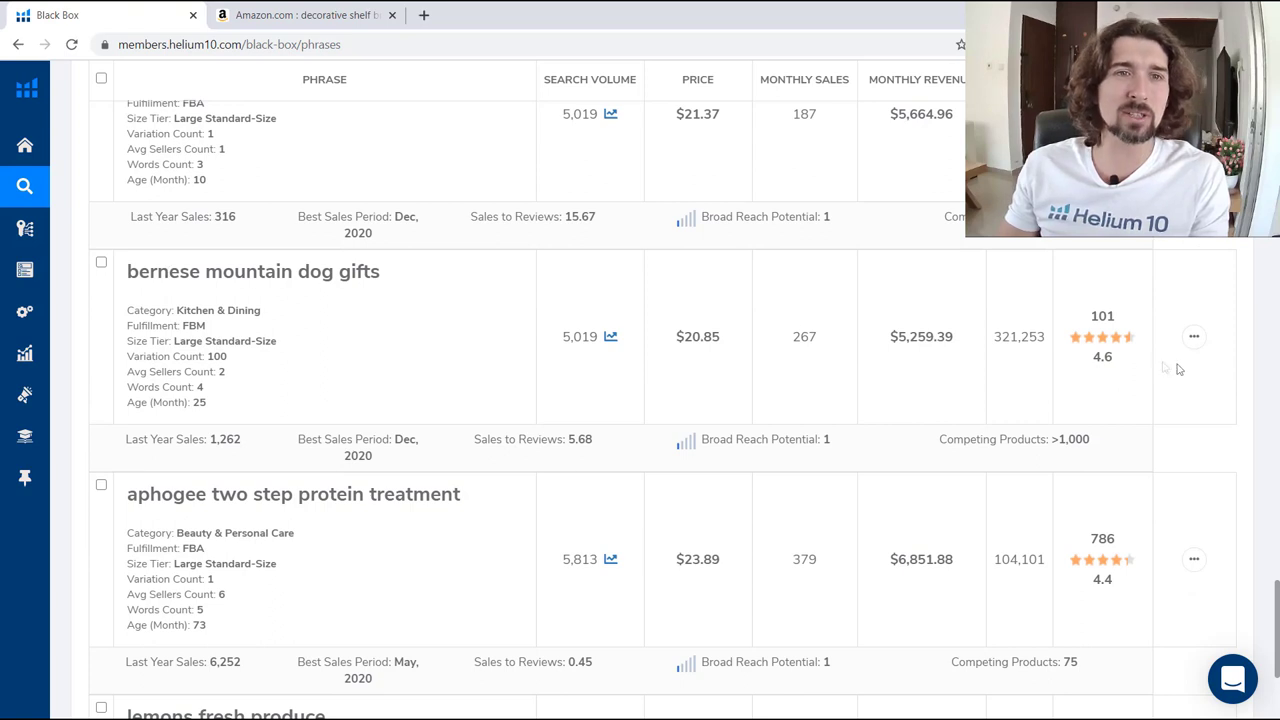
Open the Amazon search results for "bernese mountain dog gifts" and examine the range of products offered
left_click(1193, 336)
left_click(1151, 383)
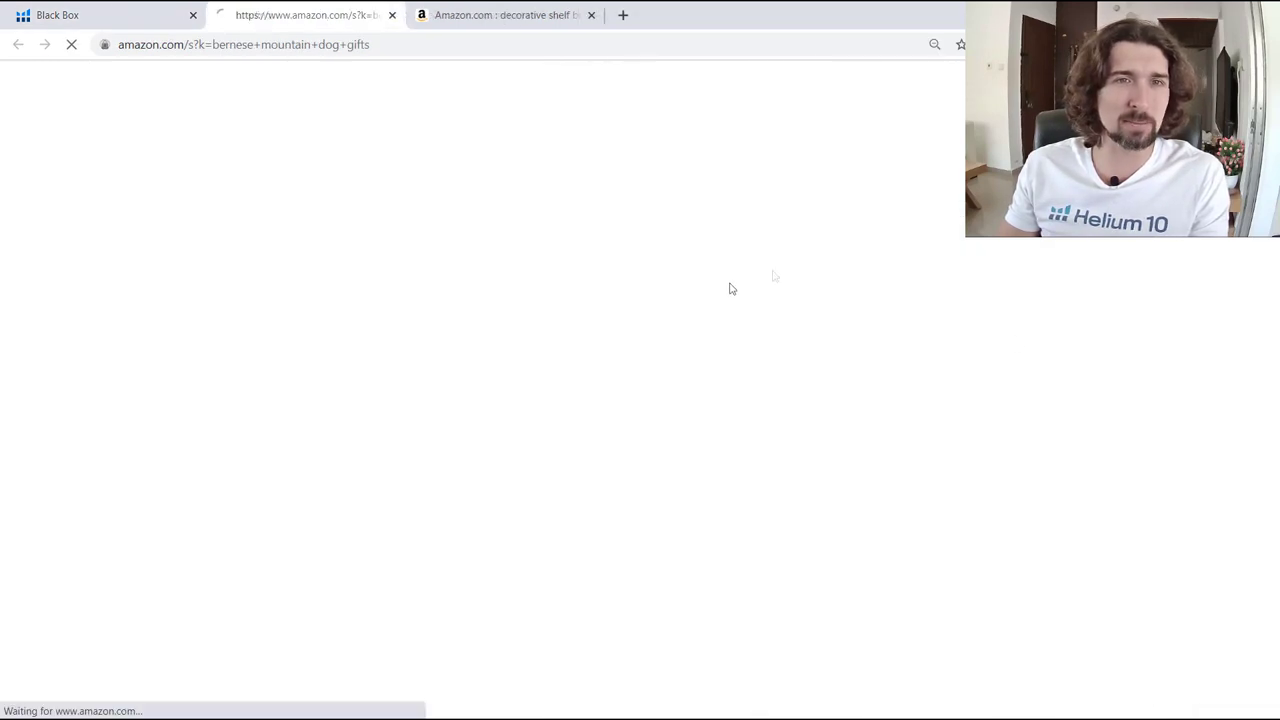
scroll(495, 210, "down", 2)
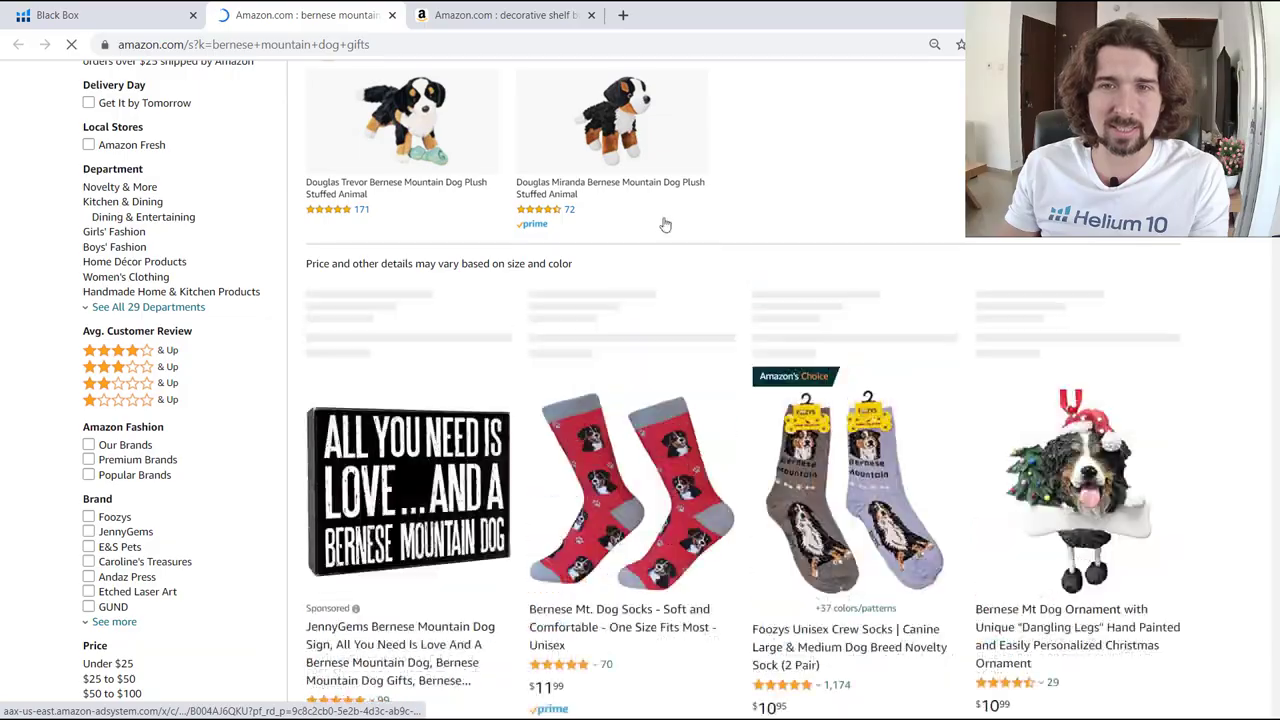
scroll(666, 220, "down", 8)
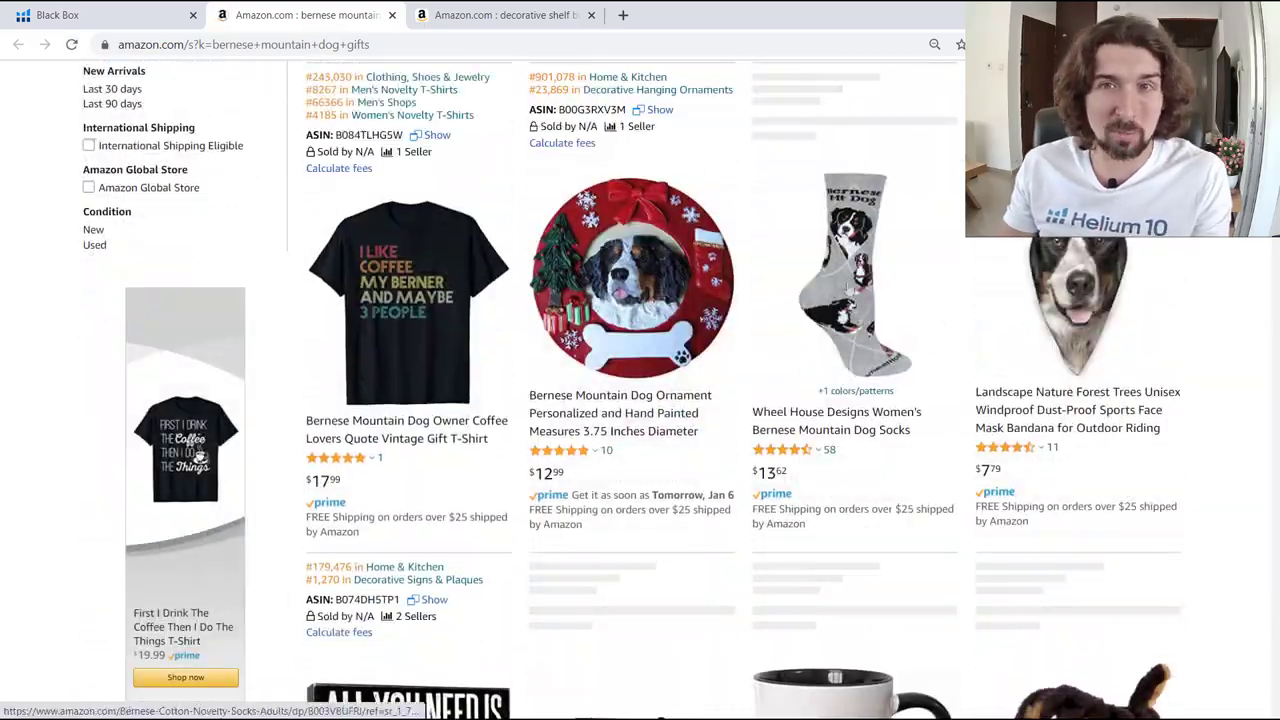
scroll(860, 318, "down", 2)
scroll(840, 300, "down", 3)
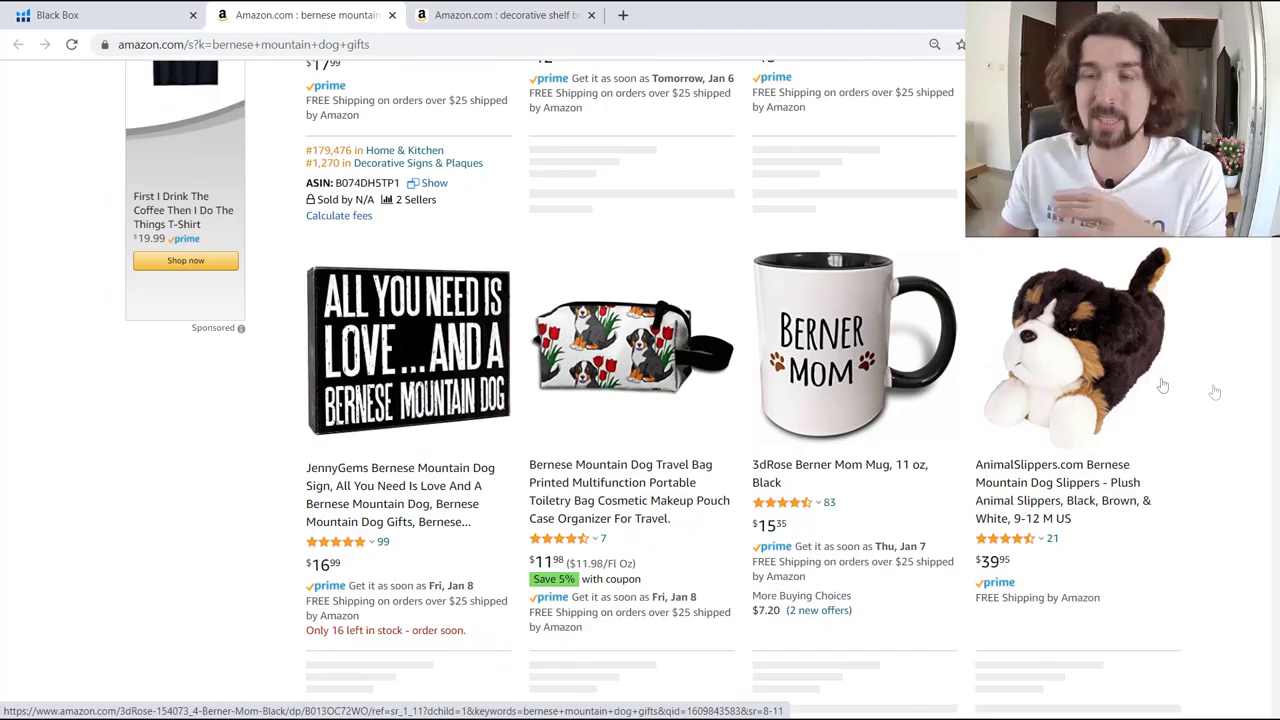
scroll(1157, 383, "down", 5)
scroll(480, 390, "up", 10)
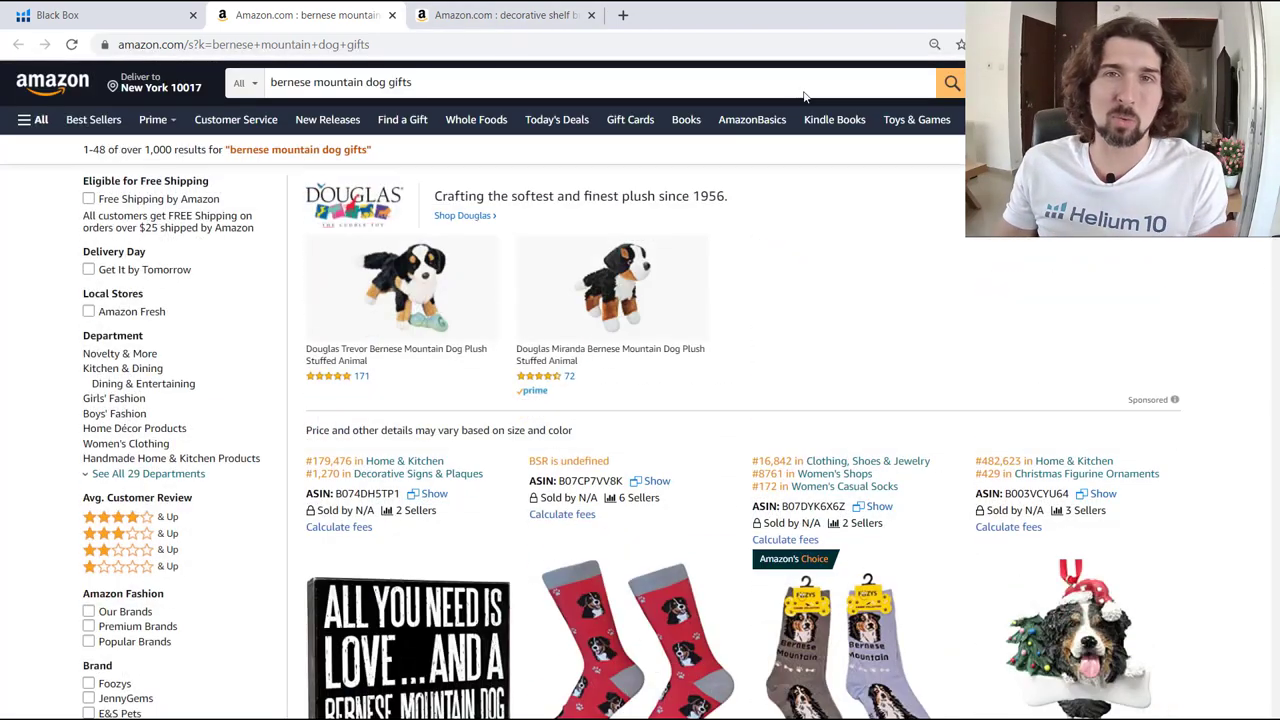
scroll(878, 125, "down", 10)
scroll(480, 360, "up", 10)
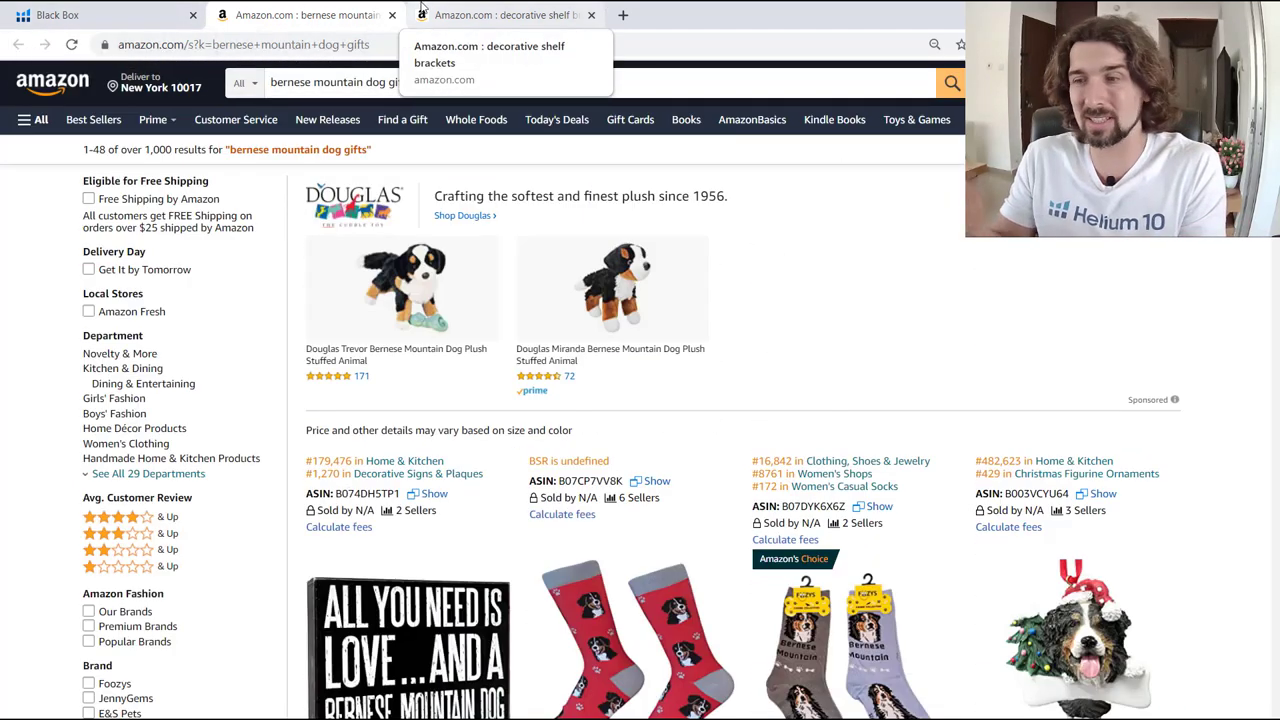
Return to Helium 10 Black Box, review the last phrases and clear the maximum Broad Reach Potential
left_click(57, 15)
scroll(240, 220, "down", 2)
scroll(240, 210, "down", 2)
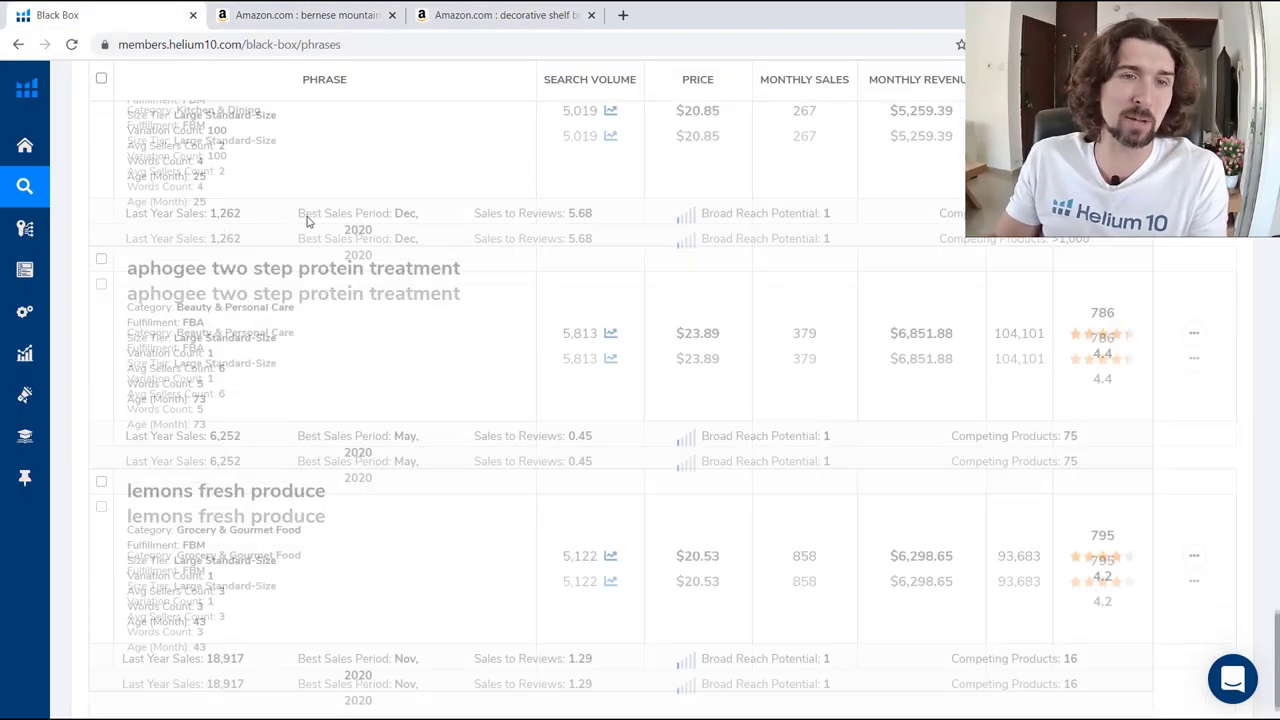
scroll(1145, 541, "up", 1)
scroll(1145, 541, "up", 15)
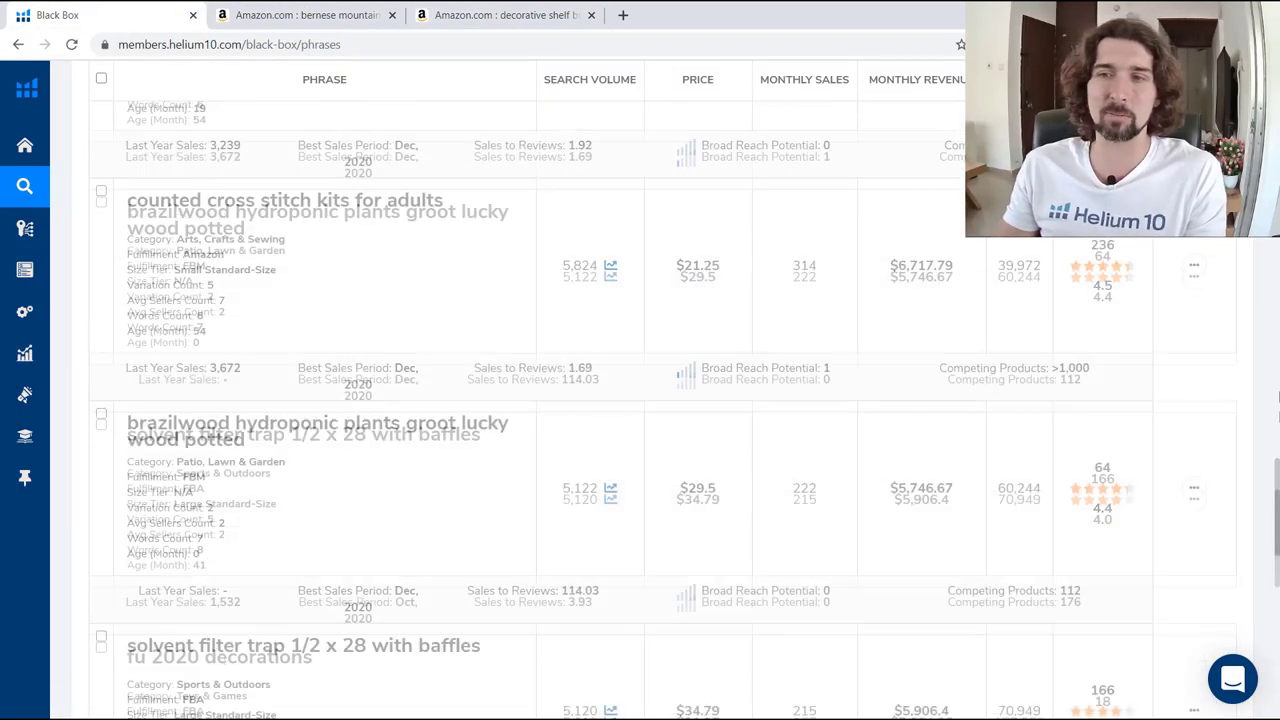
left_click(263, 428)
key("BackSpace")
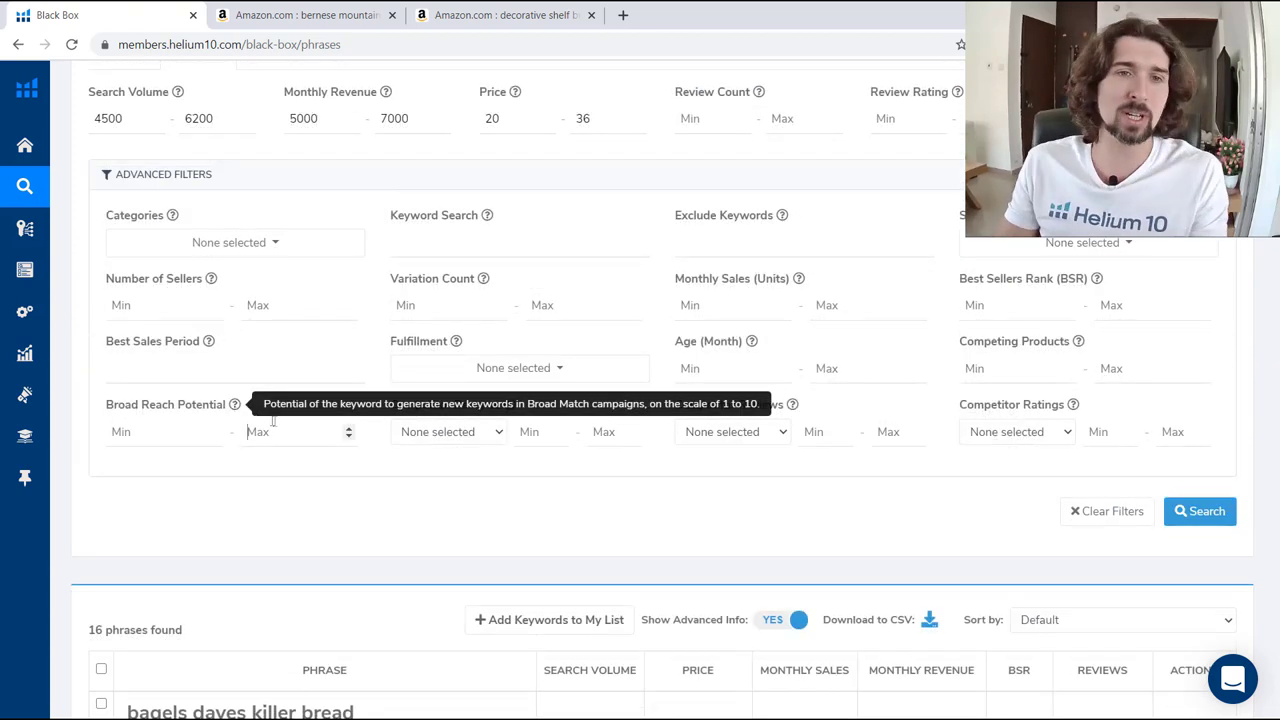
Try a keyword search with the minimum Broad Reach Potential set to 10
left_click(210, 440)
type("10")
left_click(1196, 511)
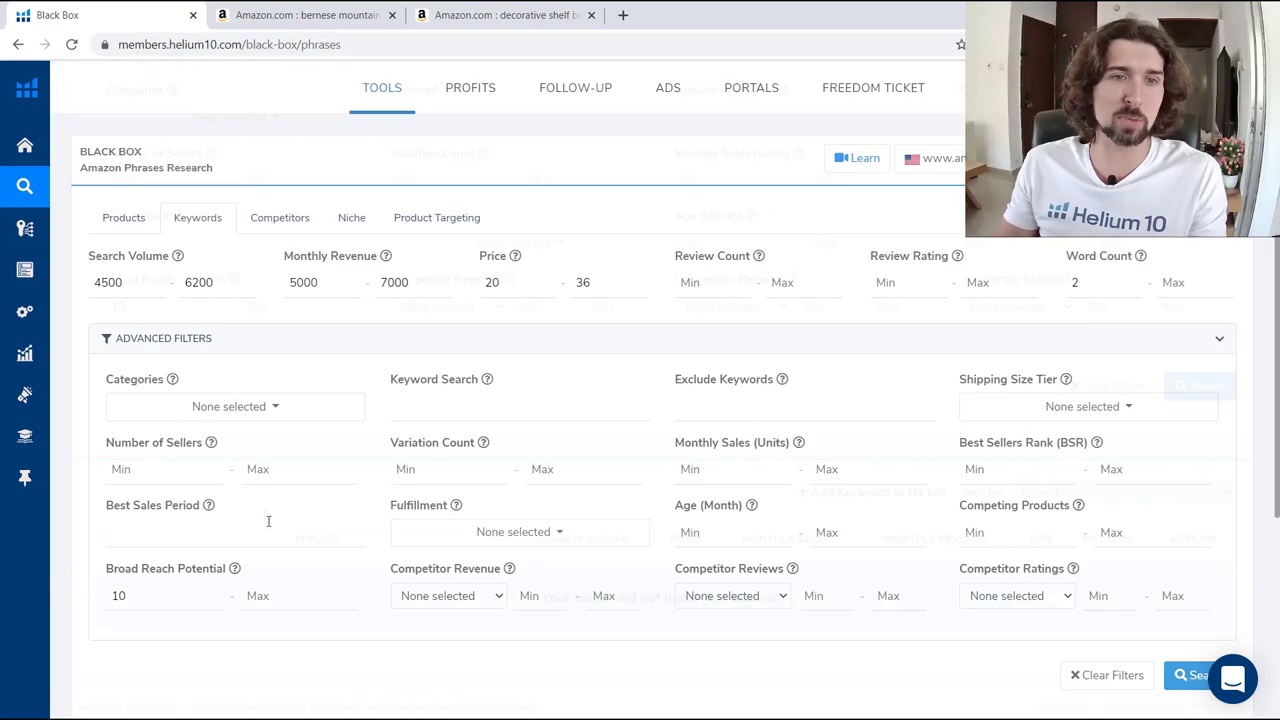
scroll(250, 515, "down", 3)
scroll(310, 520, "up", 3)
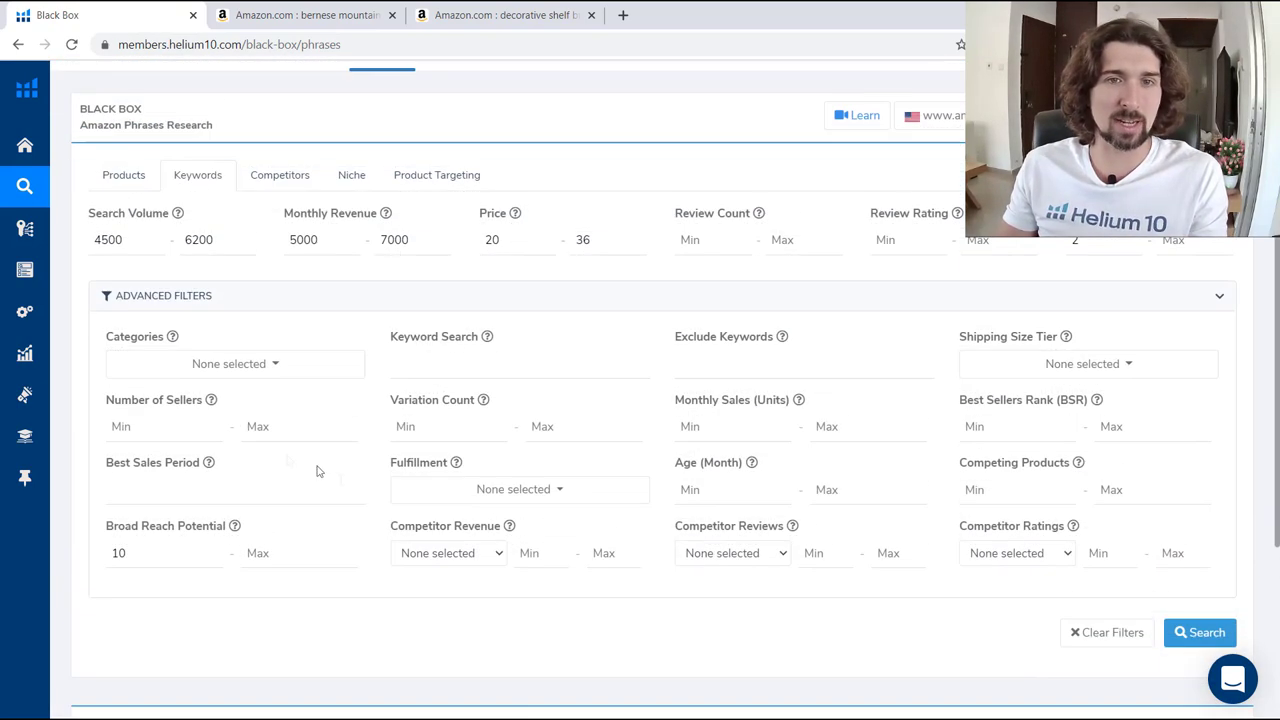
Set the minimum Broad Reach Potential to 8 and rerun the keyword search
double_click(170, 553)
type("8")
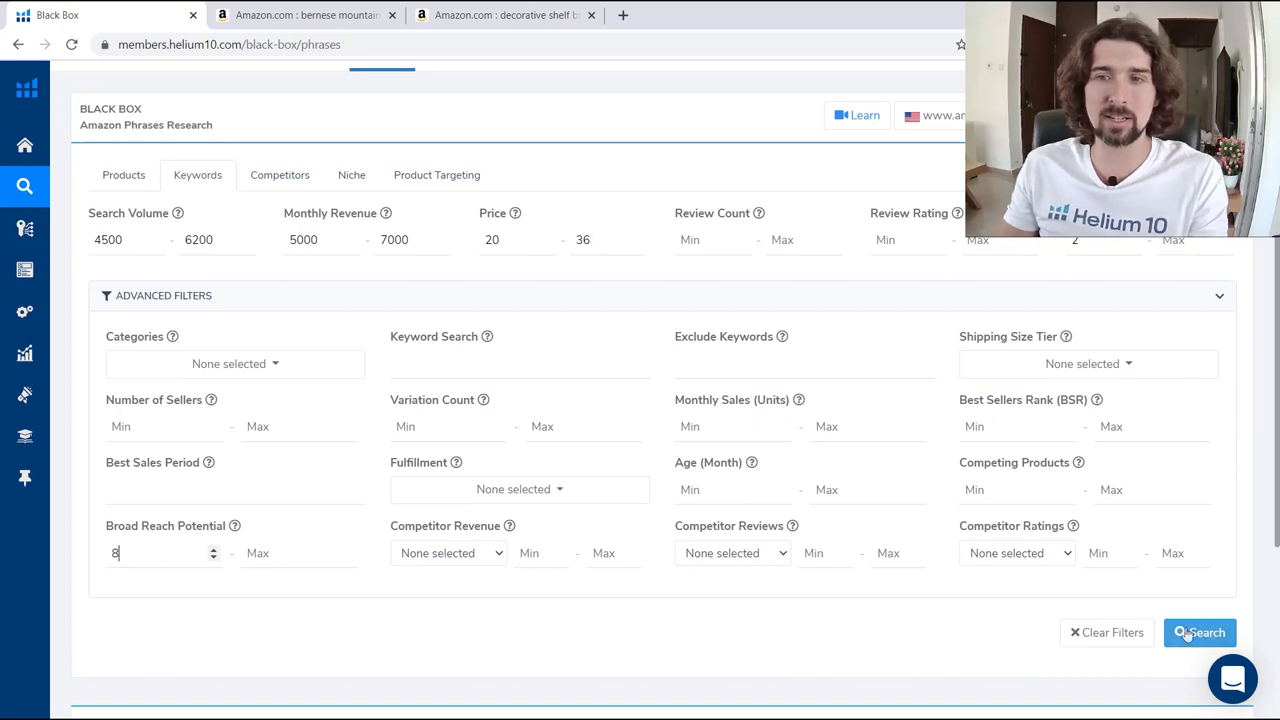
left_click(1198, 632)
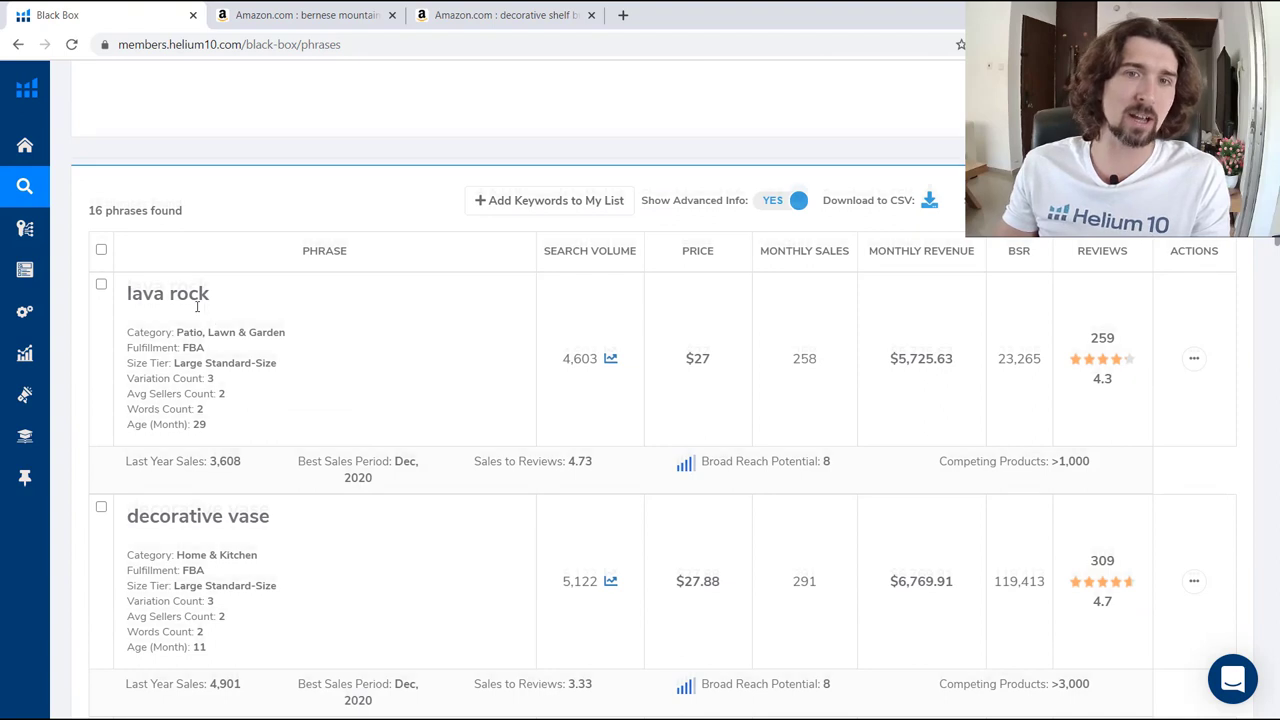
Examine the high Broad Reach Potential phrases, such as "lava rock", and go back to the advanced filters
scroll(500, 285, "down", 1)
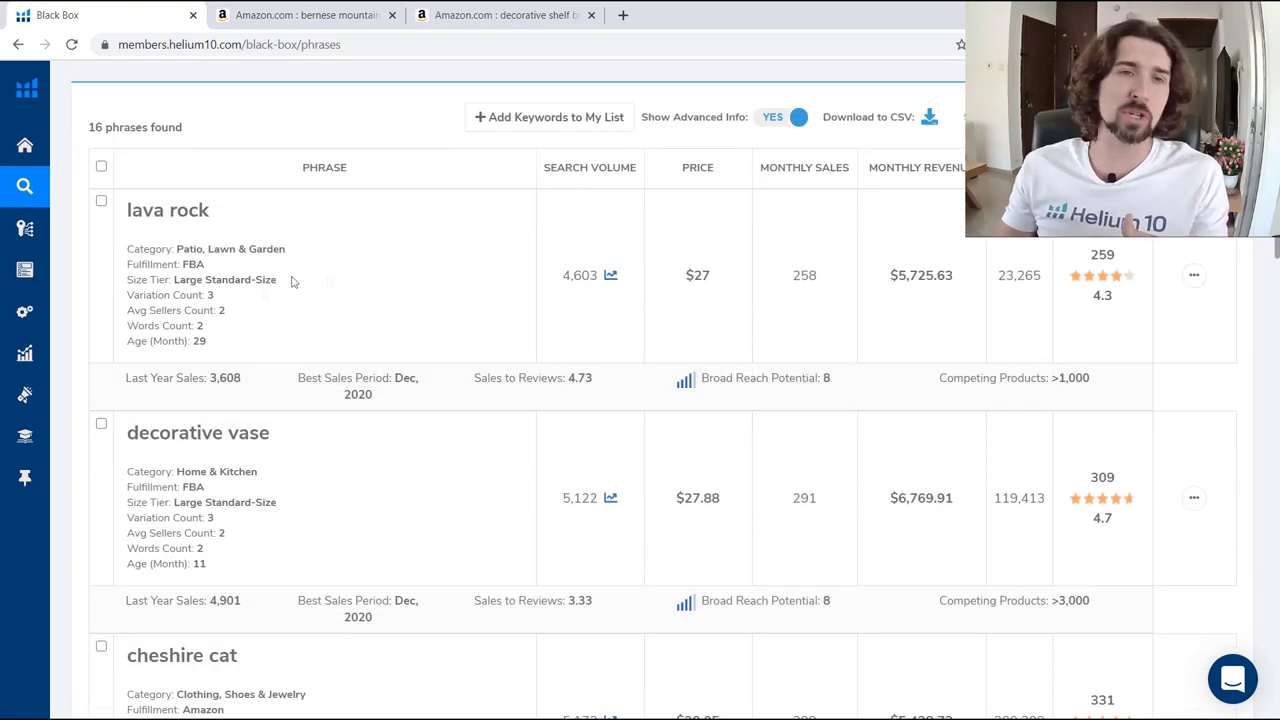
mouse_move(126, 211)
left_mouse_down()
mouse_move(209, 212)
mouse_move(114, 211)
left_mouse_up()
left_click(188, 220)
left_click(169, 205)
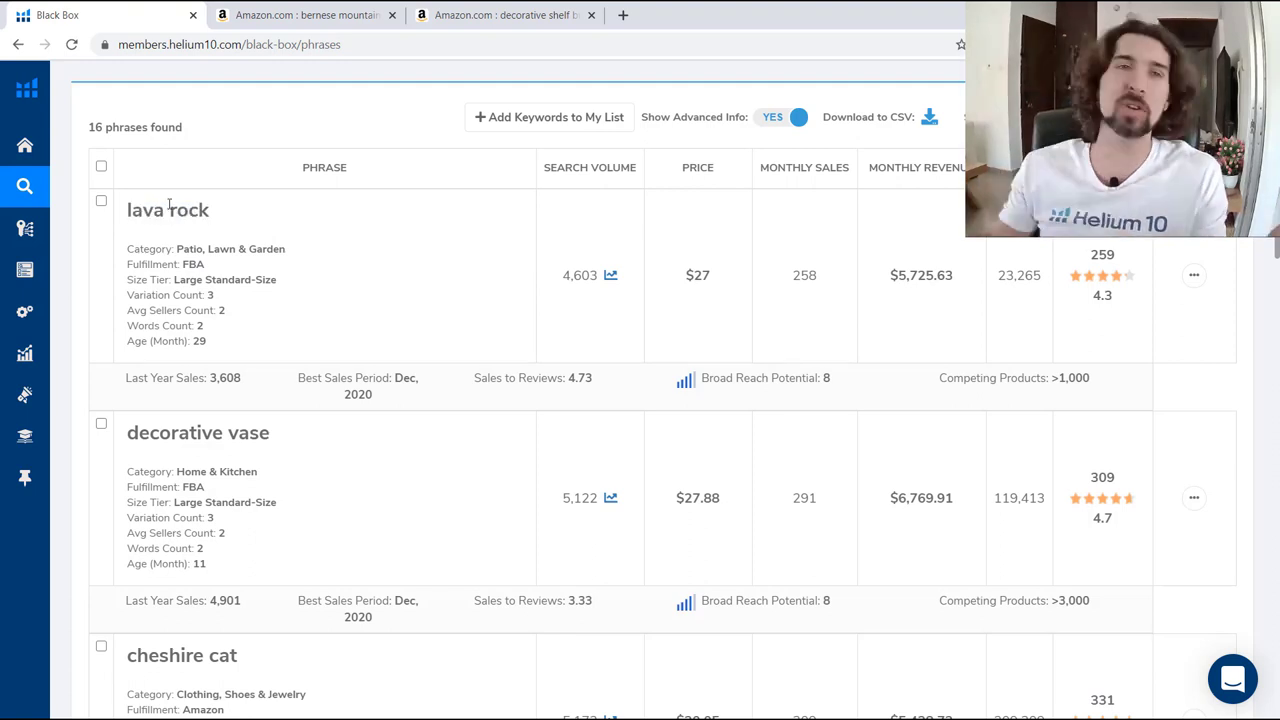
scroll(169, 205, "down", 1)
scroll(277, 409, "up", 3)
scroll(288, 455, "down", 3)
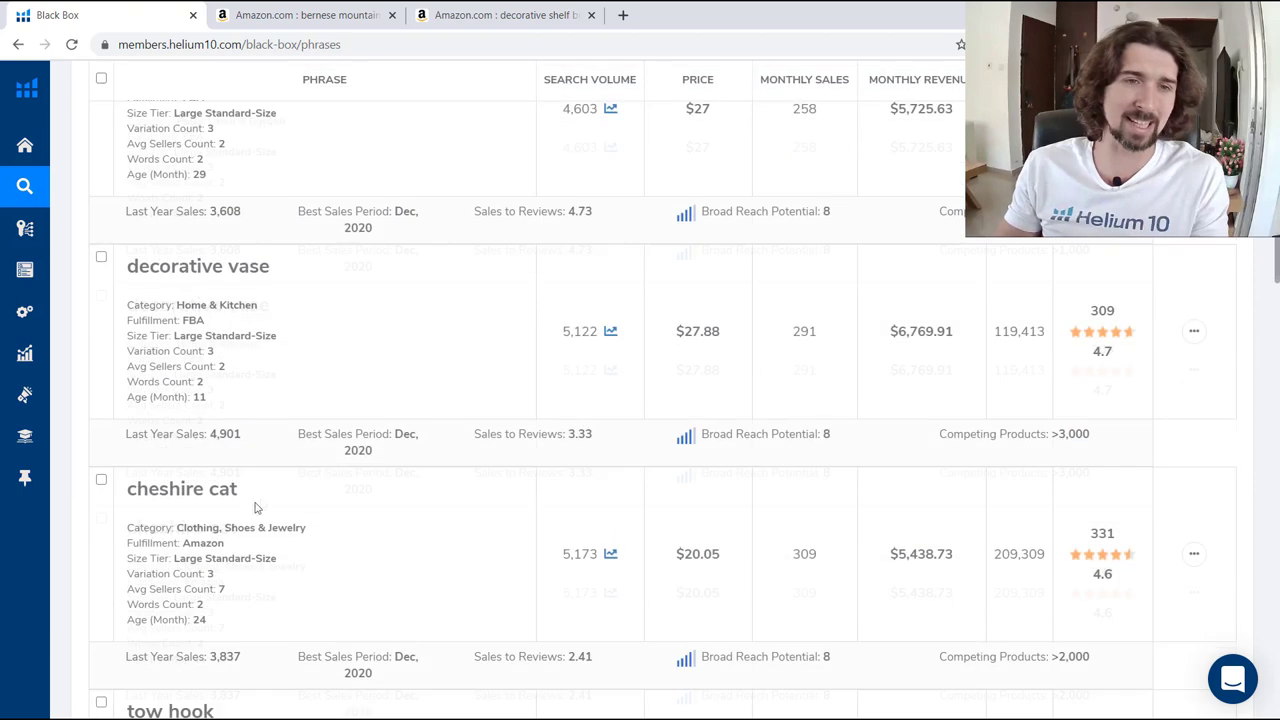
scroll(280, 337, "up", 5)
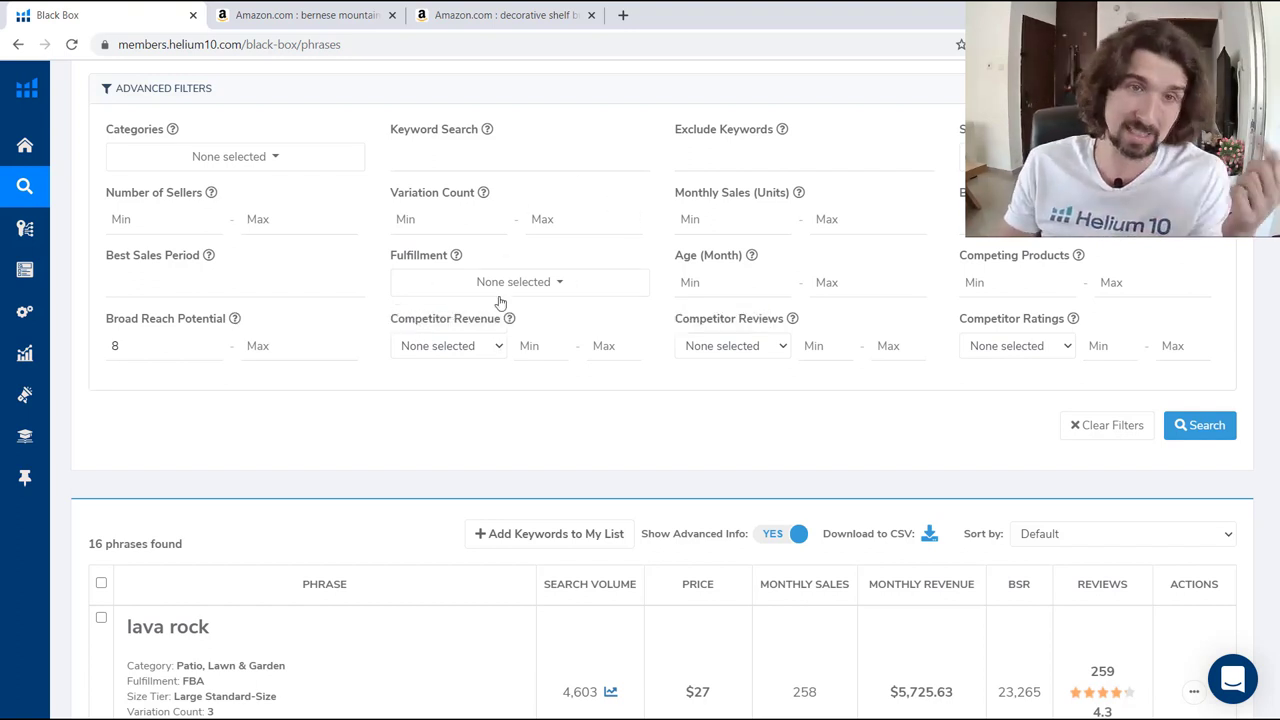
Set the Competitor Revenue filter to more than 10000 with a minimum of 7 top-ranking products
scroll(570, 325, "up", 1)
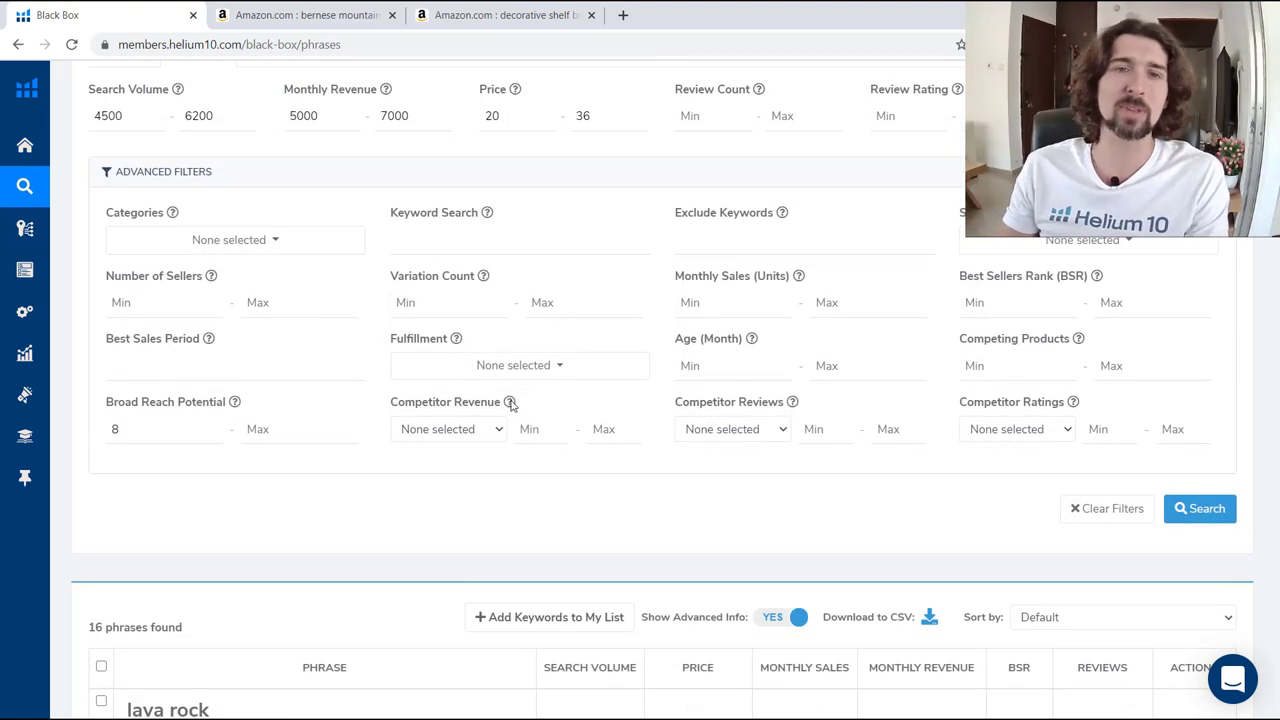
mouse_move(510, 402)
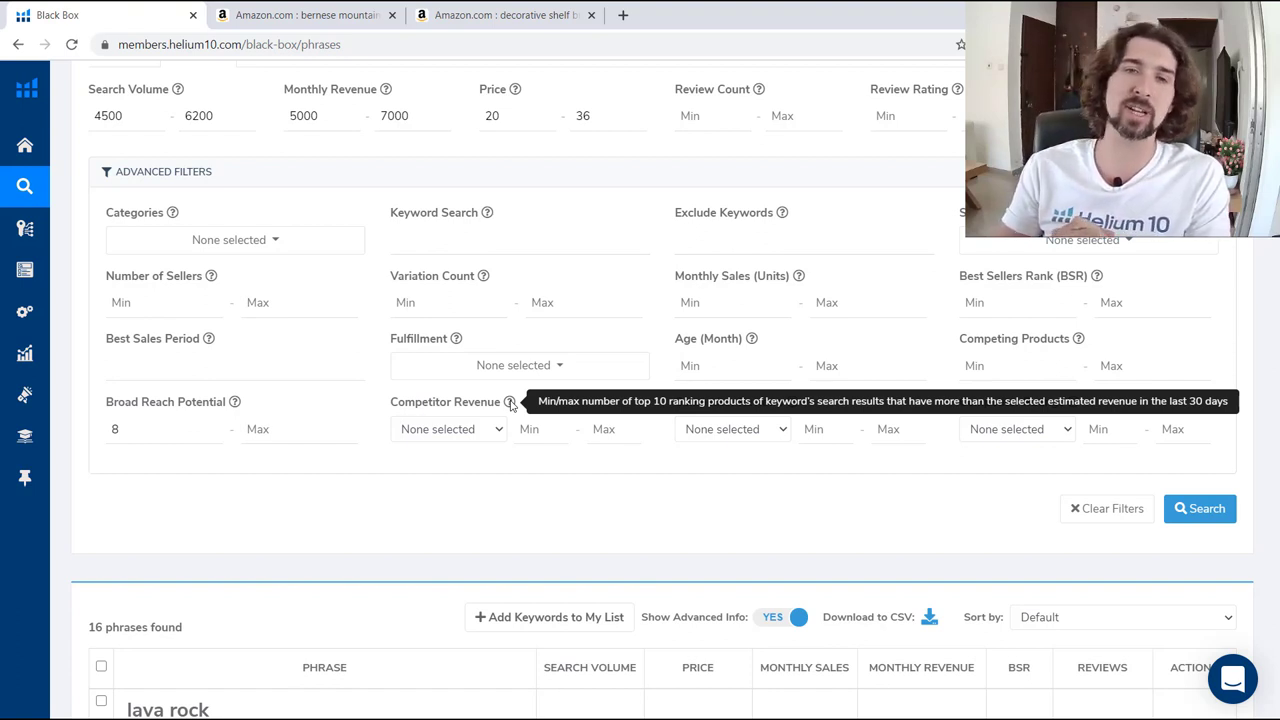
left_click(488, 432)
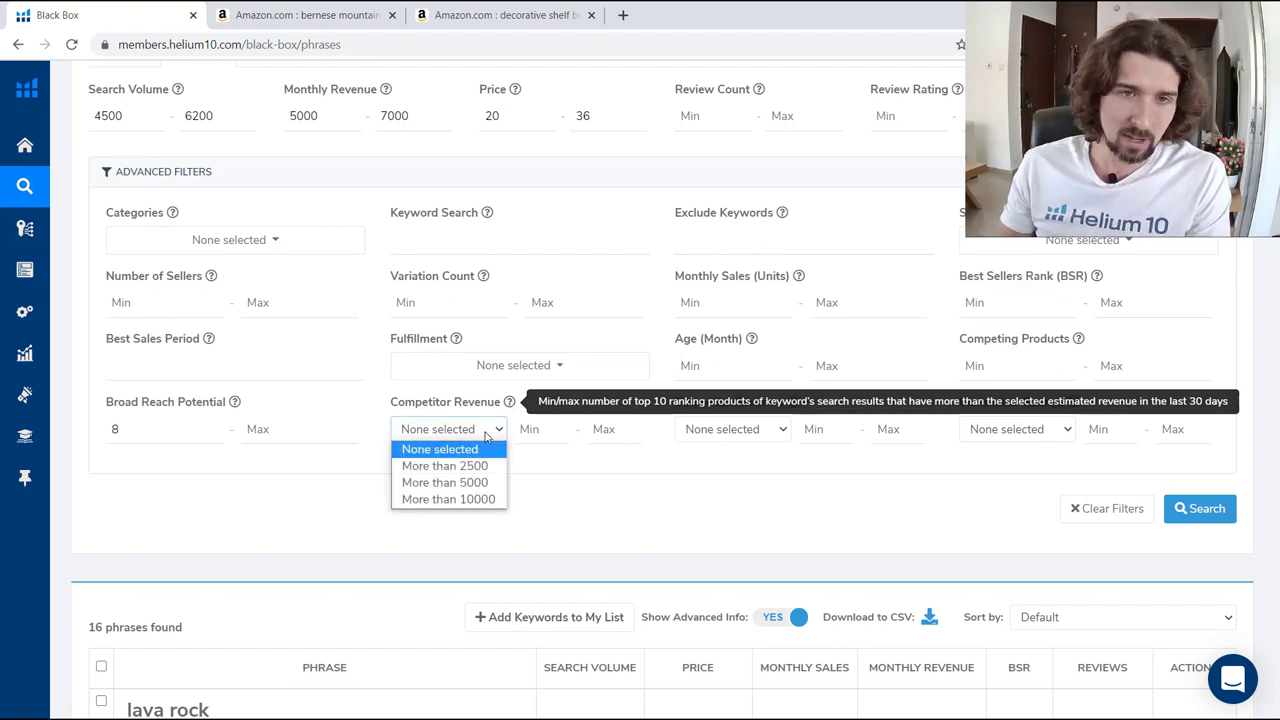
left_click(474, 499)
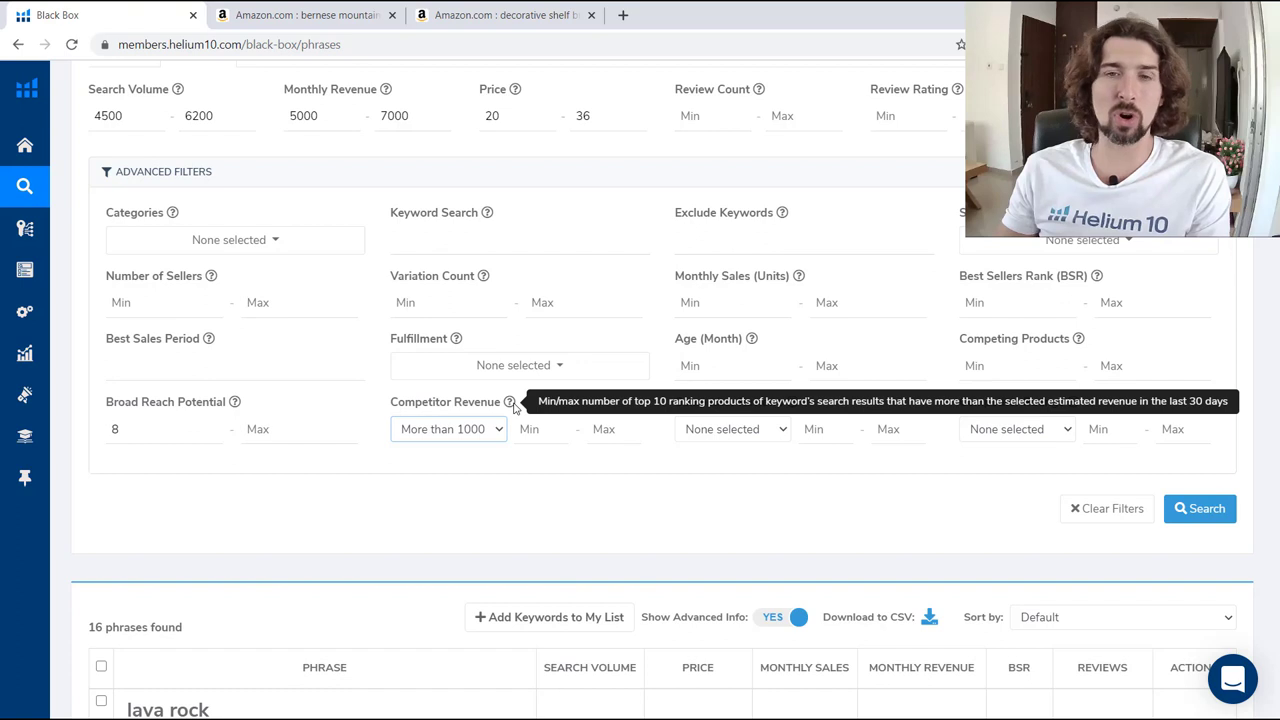
left_click(535, 437)
type("7")
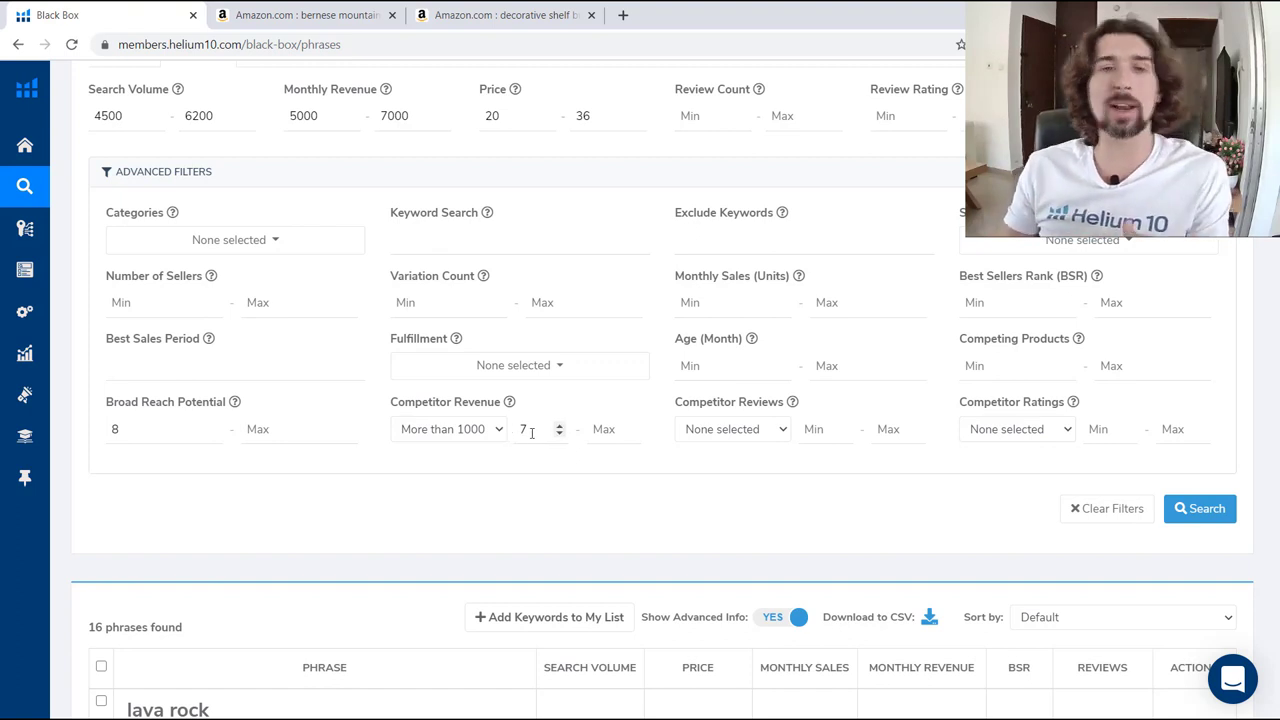
left_click(450, 429)
left_click(586, 491)
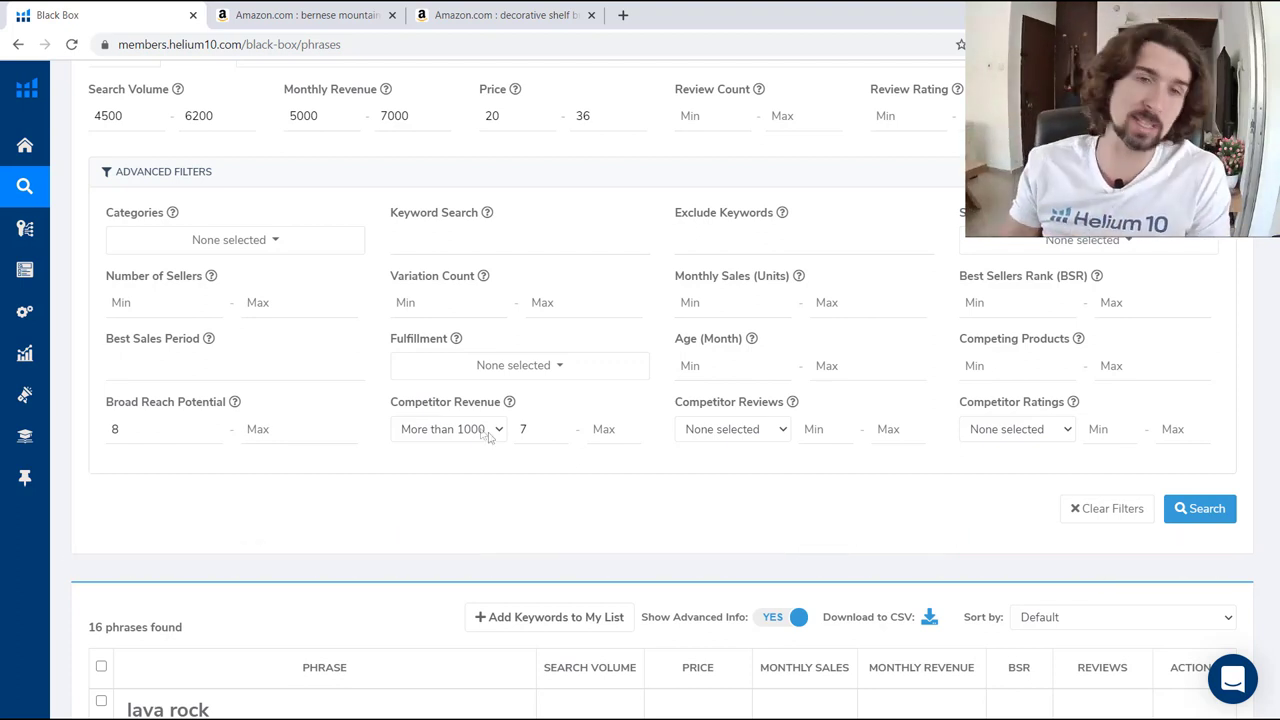
Set the Competitor Reviews filter to less than 50 with a minimum of 7 top-ranking products
mouse_move(510, 402)
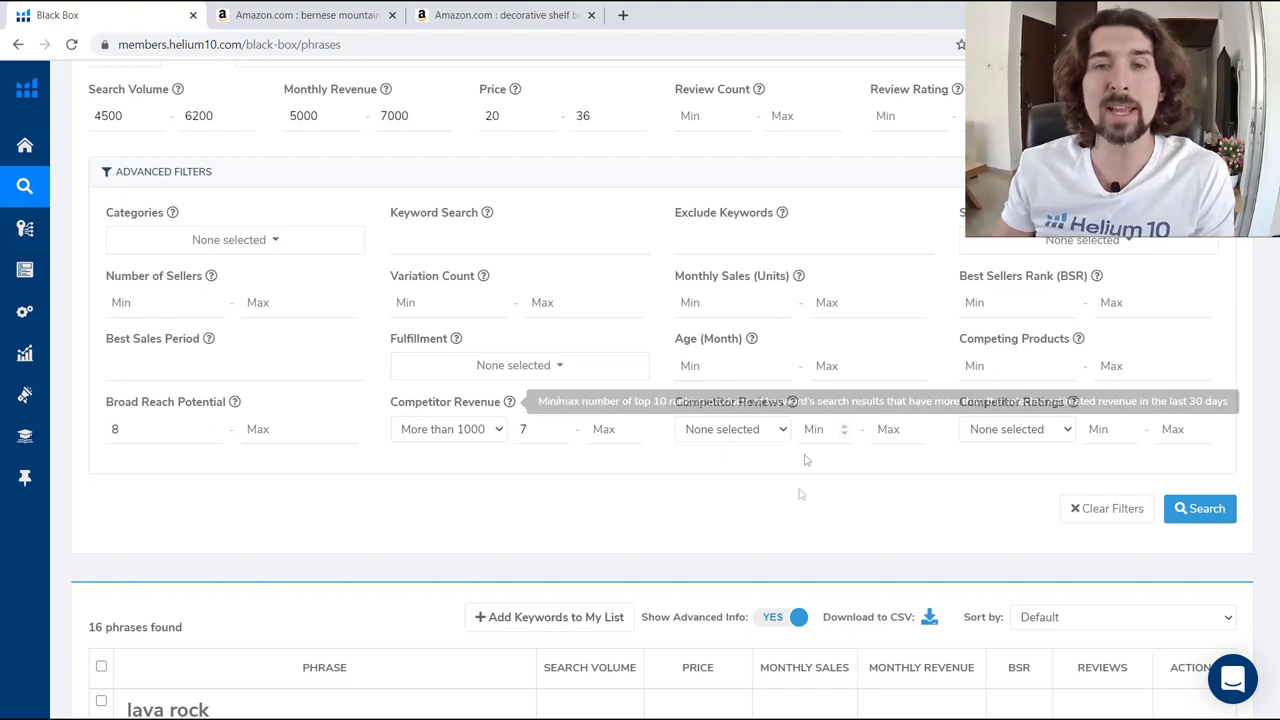
mouse_move(794, 405)
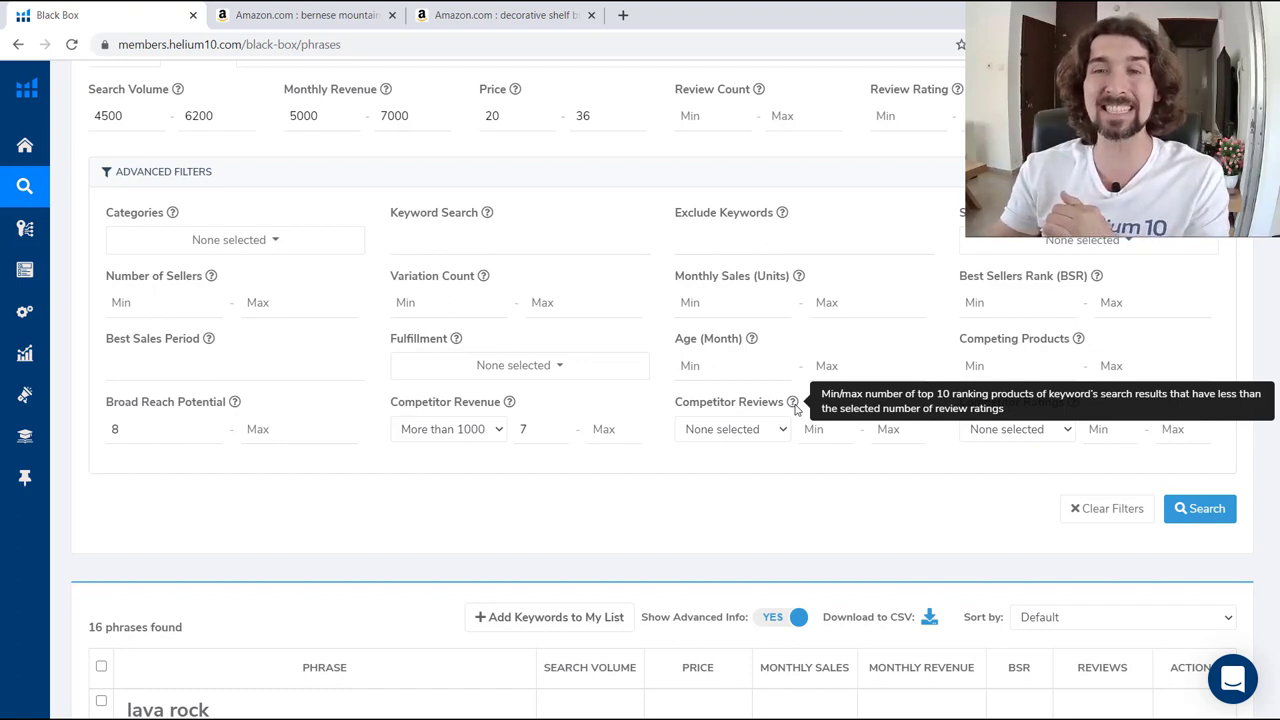
left_click(770, 421)
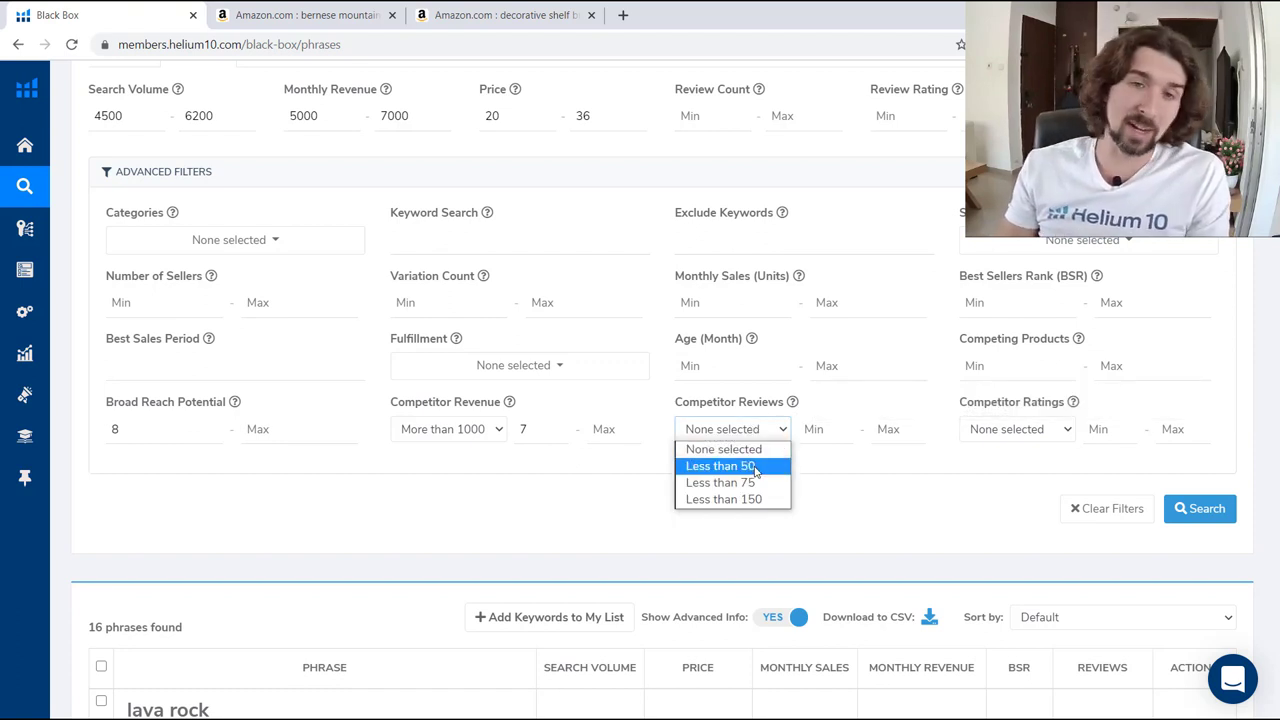
left_click(755, 467)
left_click(815, 429)
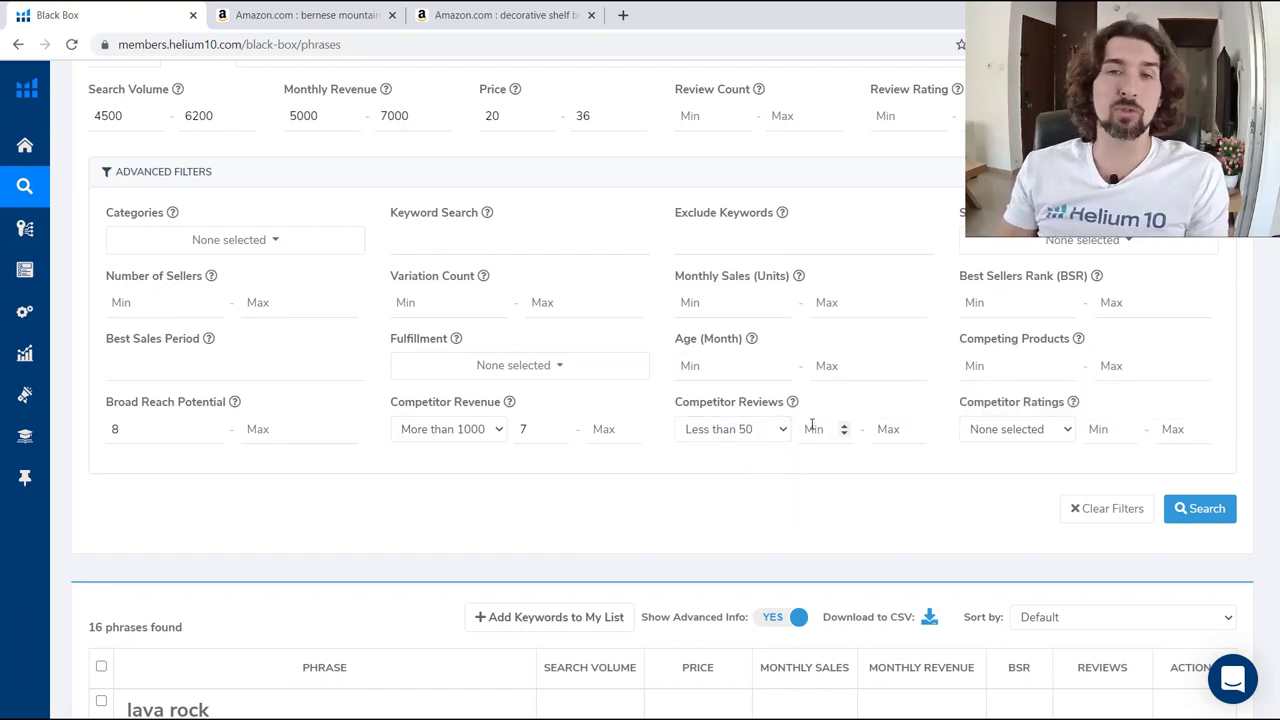
type("7")
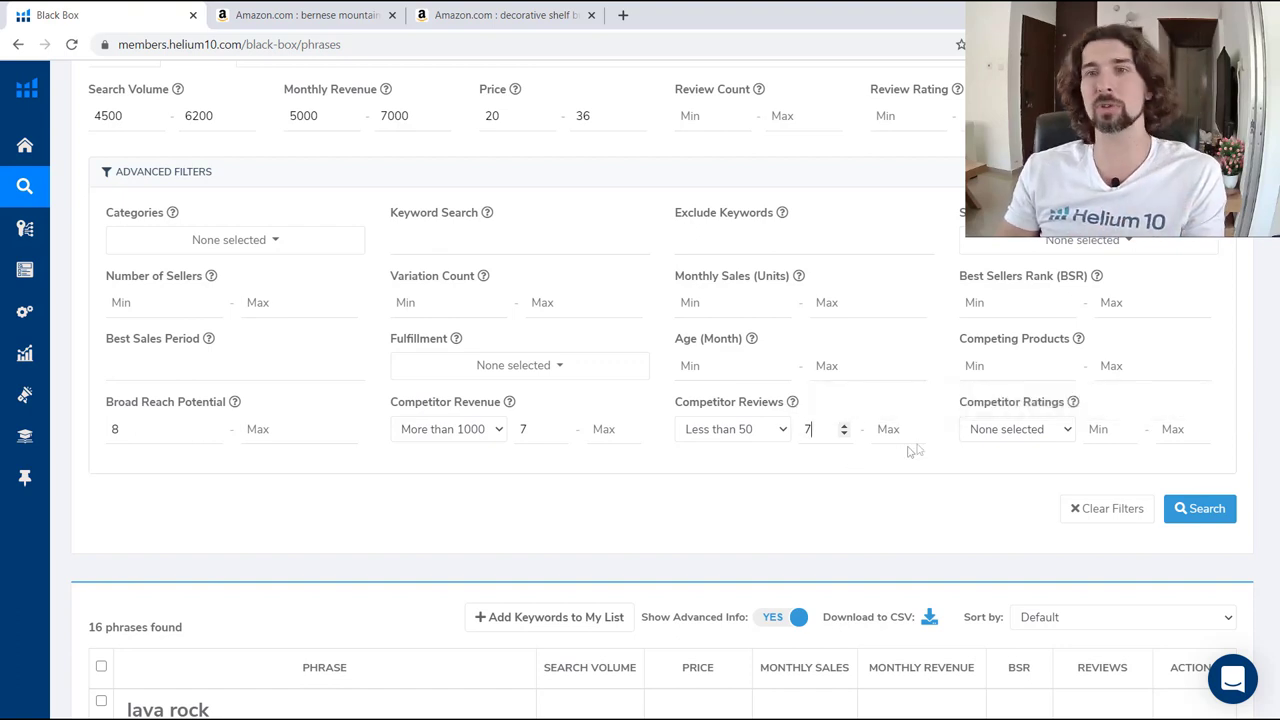
Set the Competitor Ratings filter to below 3.75 with a minimum of 7 top-ranking products
mouse_move(1072, 404)
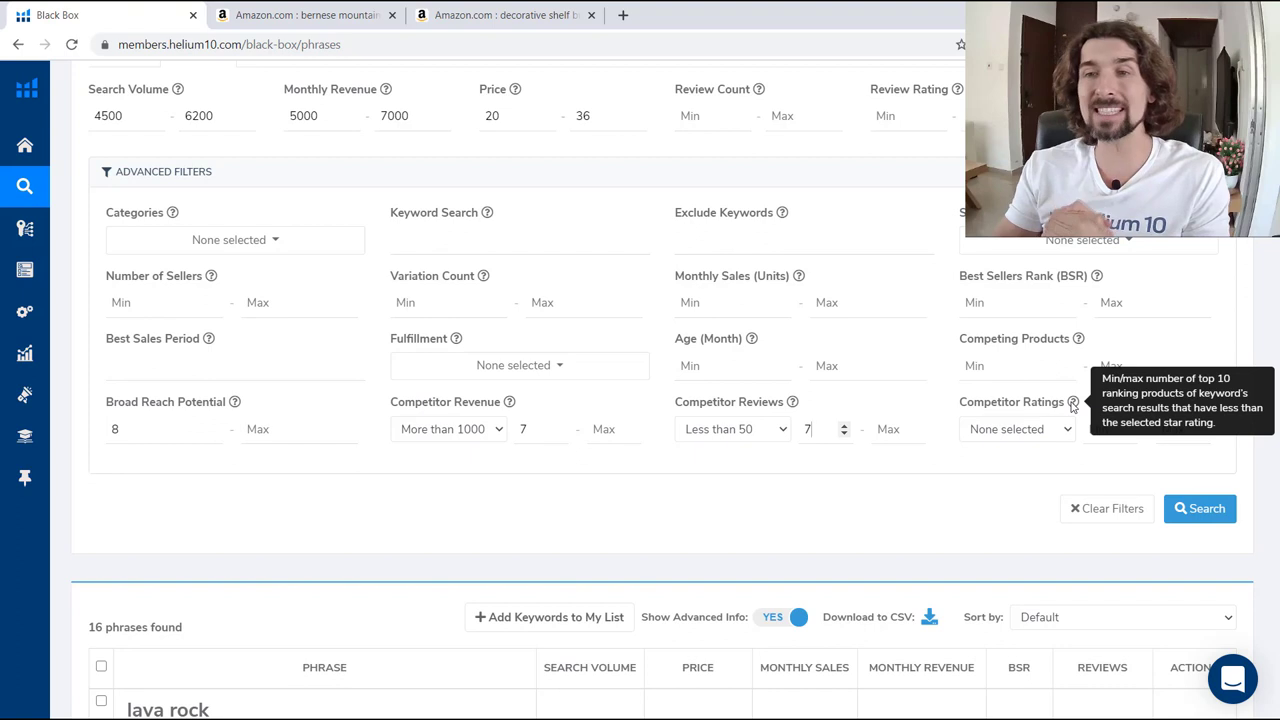
left_click(1030, 430)
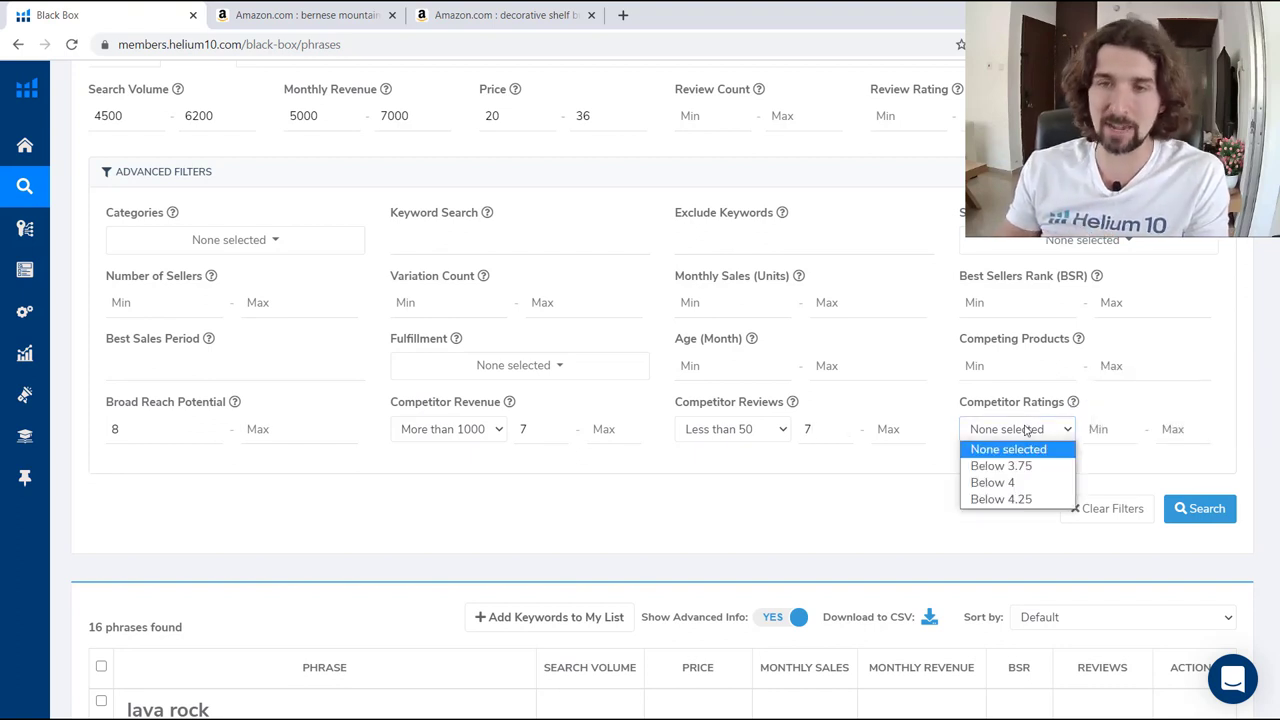
left_click(1043, 468)
left_click(1063, 428)
left_click(1066, 428)
left_click(1100, 430)
type("7")
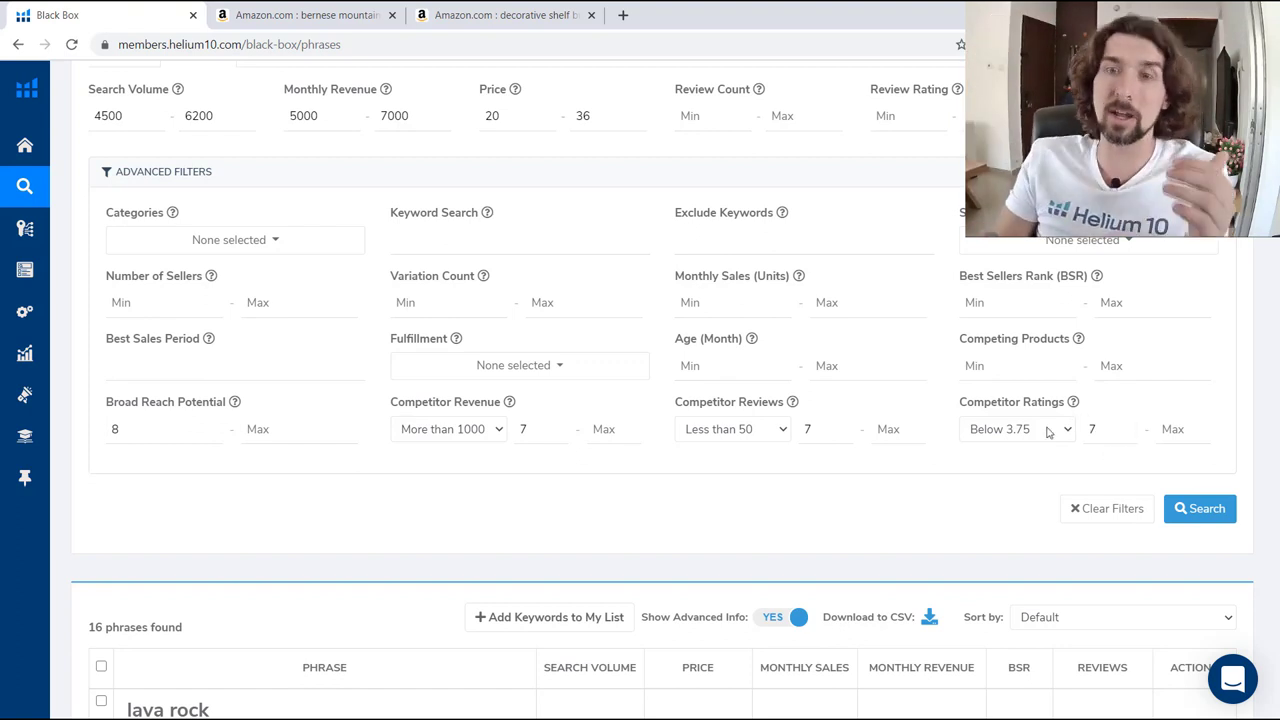
left_click(486, 437)
left_click(490, 438)
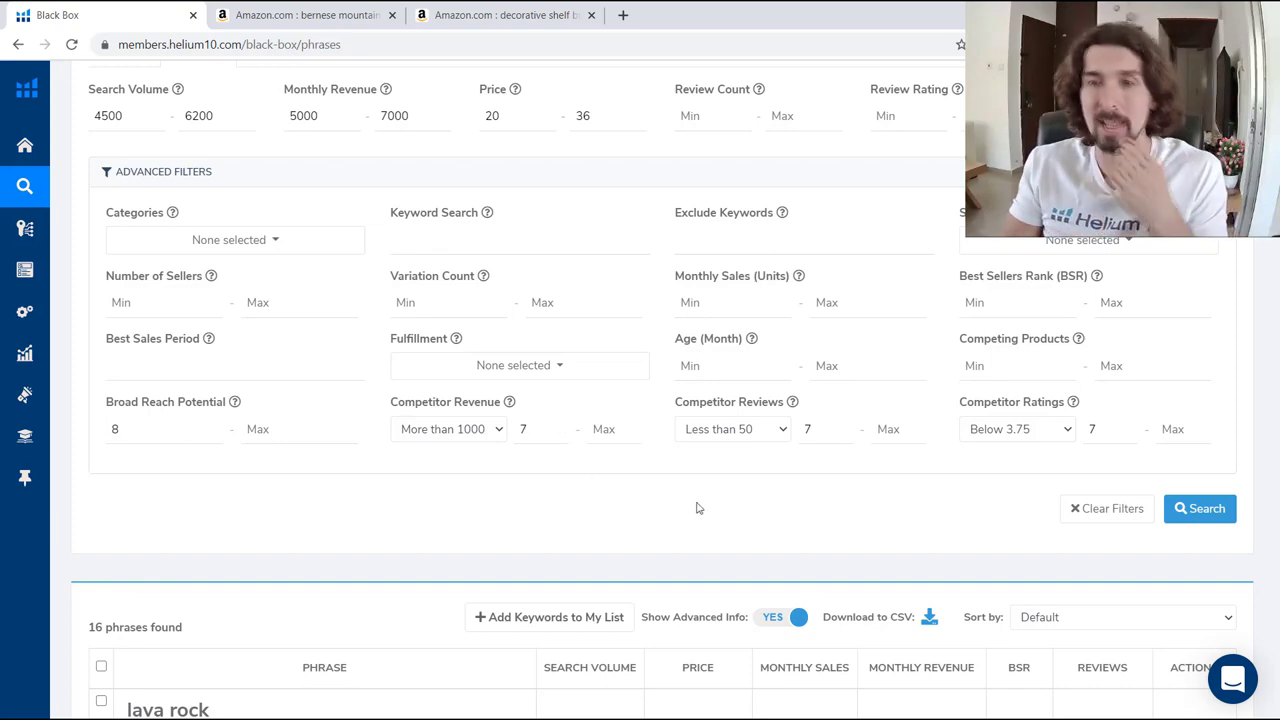
Look through the listed phrases and their search volume, price, revenue and Broad Reach Potential, and return to the filters
scroll(694, 508, "down", 3)
scroll(694, 508, "up", 4)
scroll(1006, 503, "down", 3)
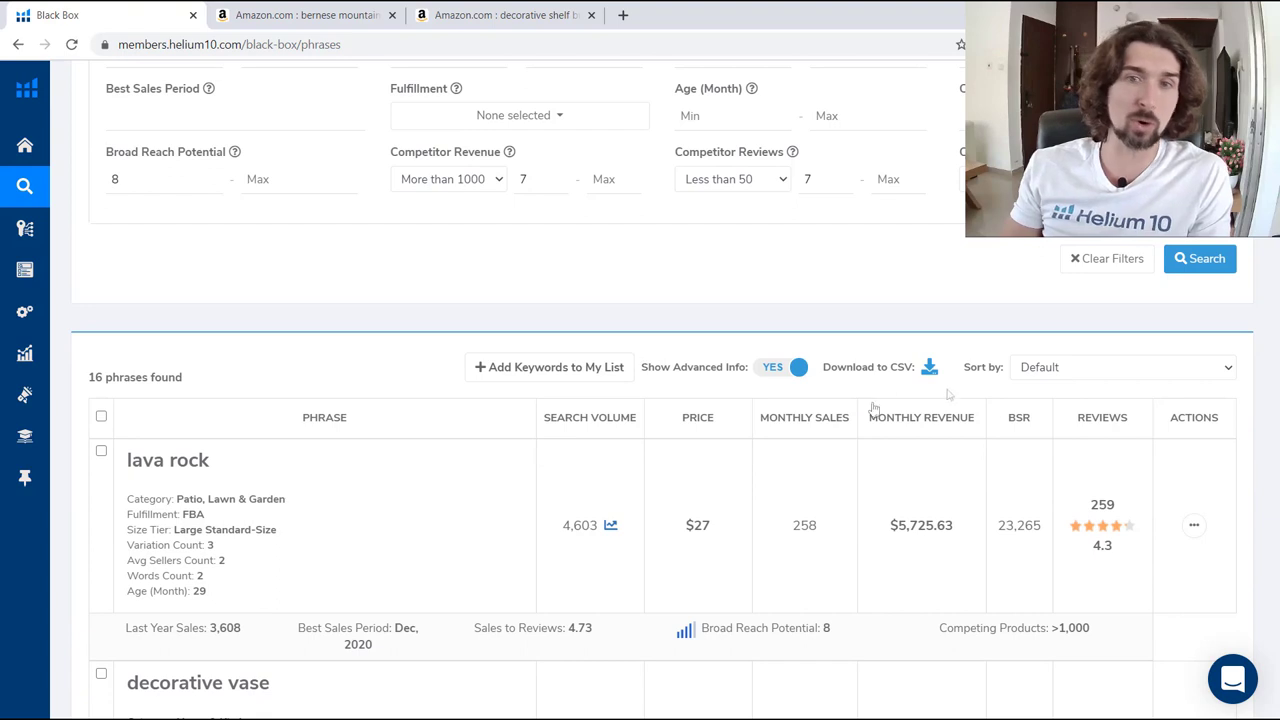
left_click(1197, 366)
left_click(1226, 326)
scroll(1226, 326, "down", 4)
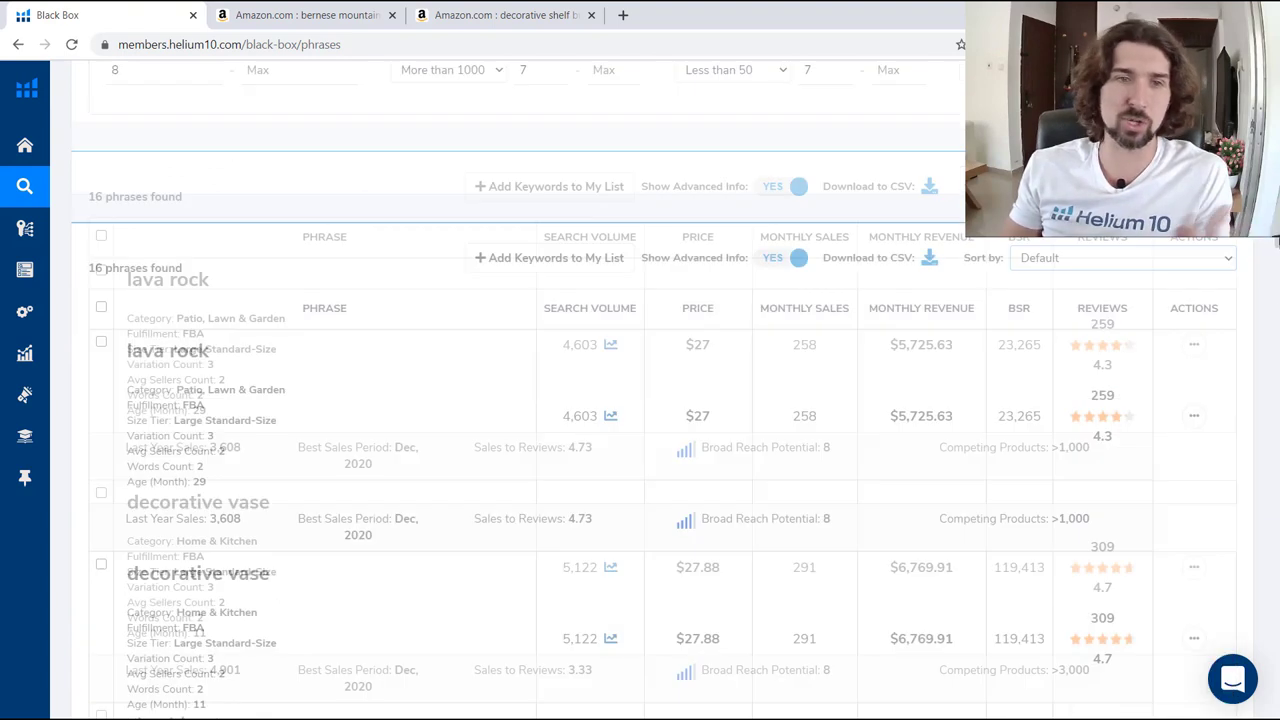
scroll(349, 223, "up", 8)
scroll(609, 445, "down", 9)
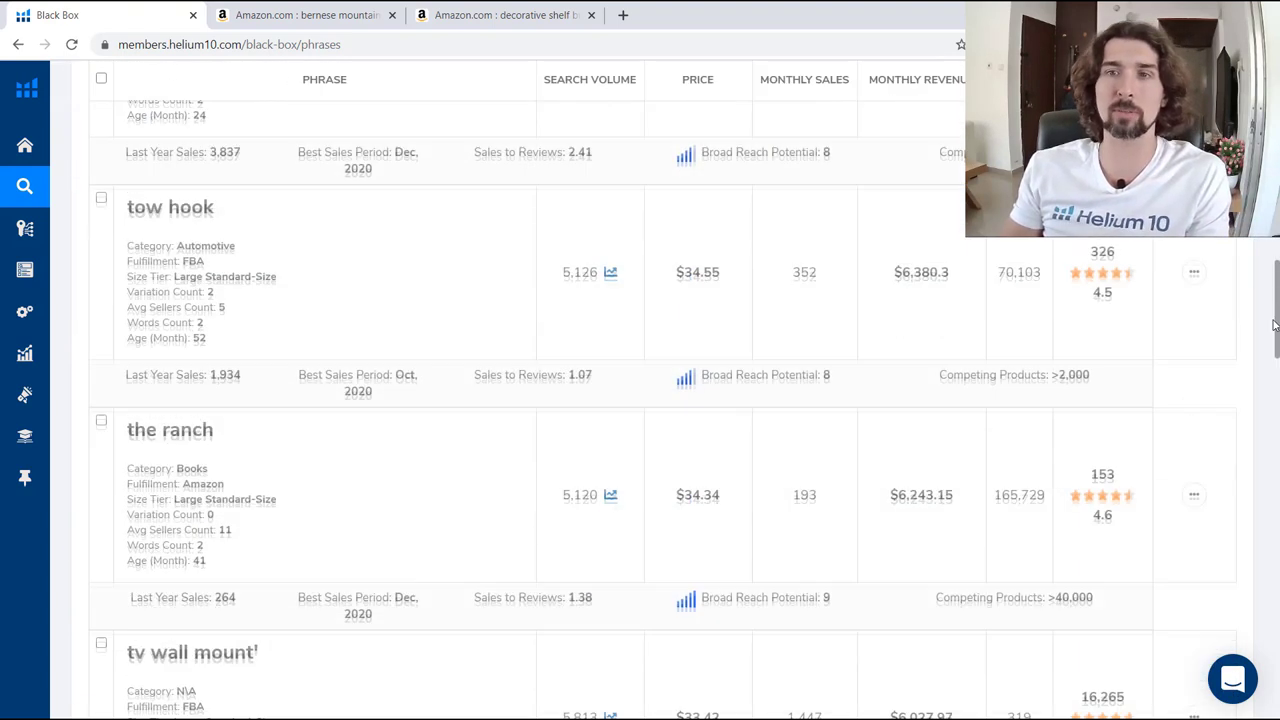
scroll(609, 445, "up", 1)
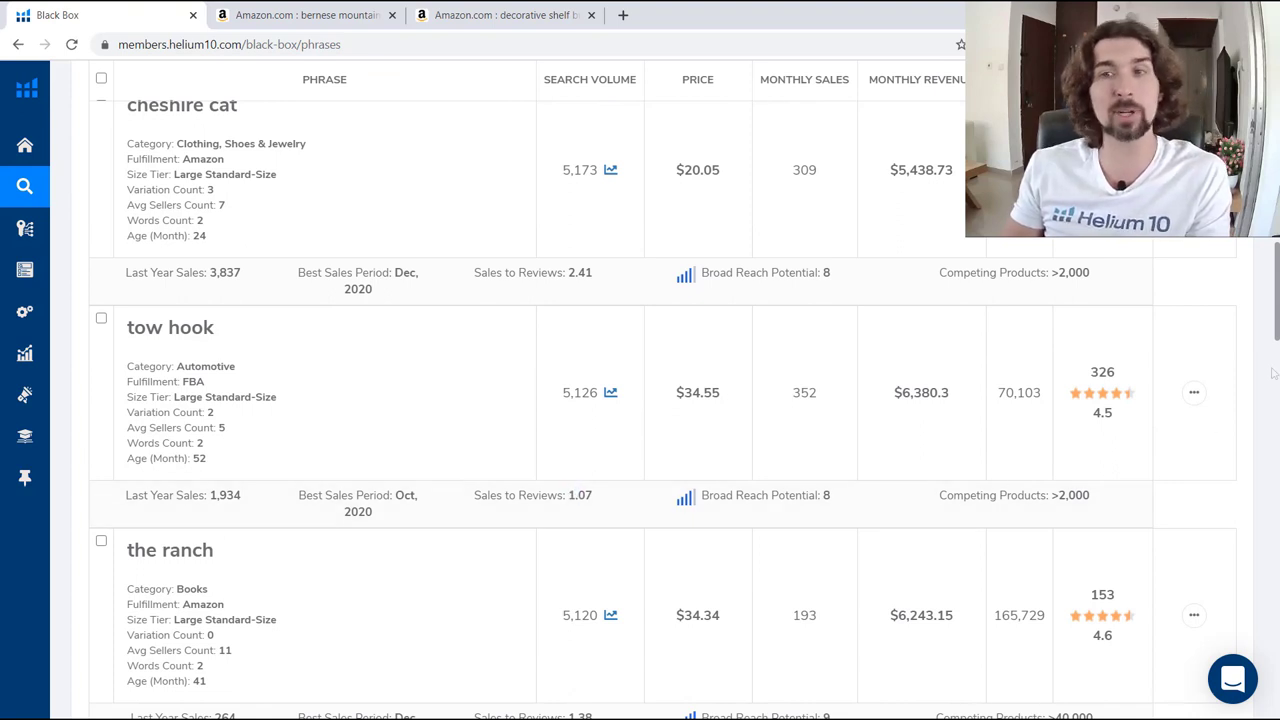
scroll(1274, 372, "up", 8)
scroll(680, 390, "down", 1)
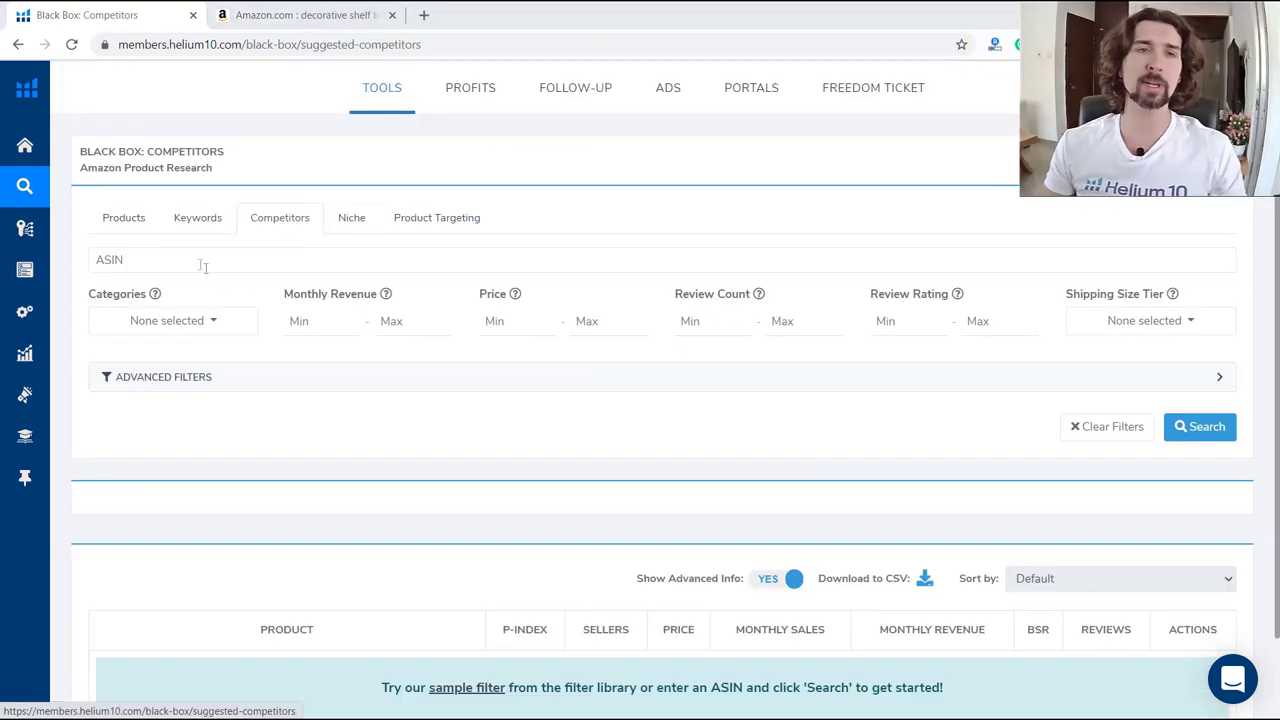
Copy ASIN B0874C1KNF from the Amazon "decorative shelf brackets" results into the ASIN field of Black Box Competitors
left_click(152, 261)
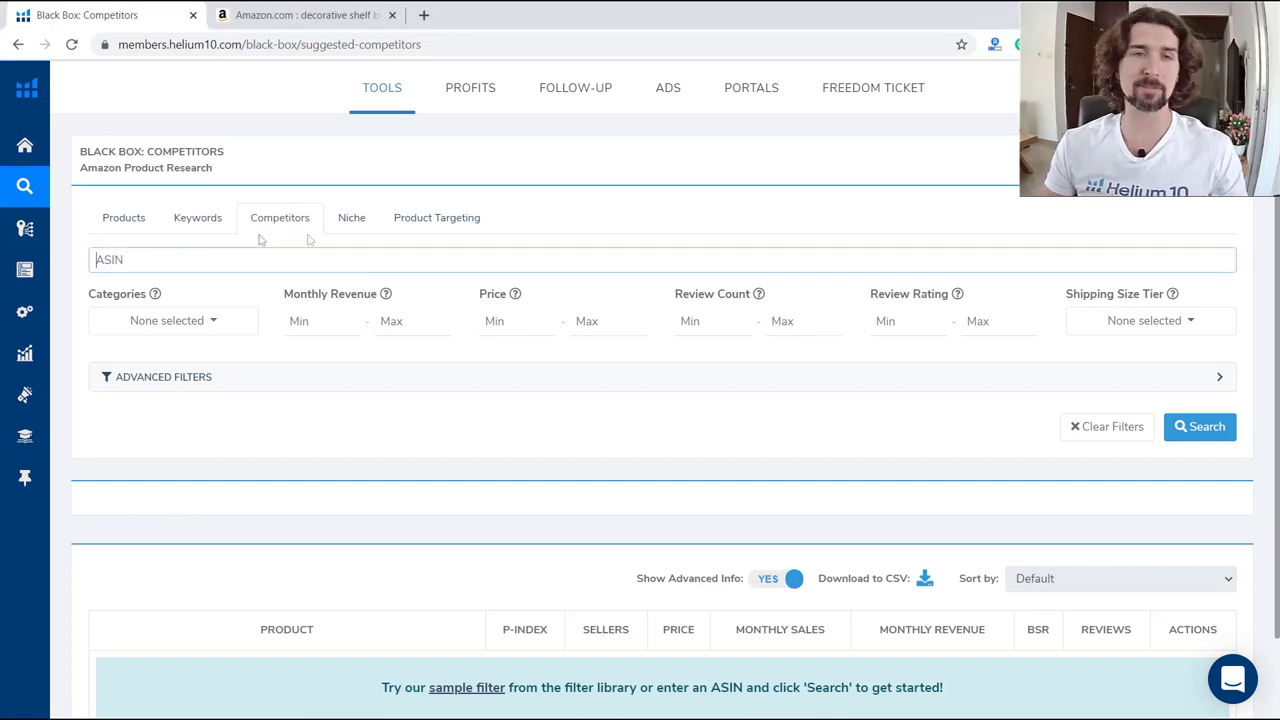
left_click(312, 14)
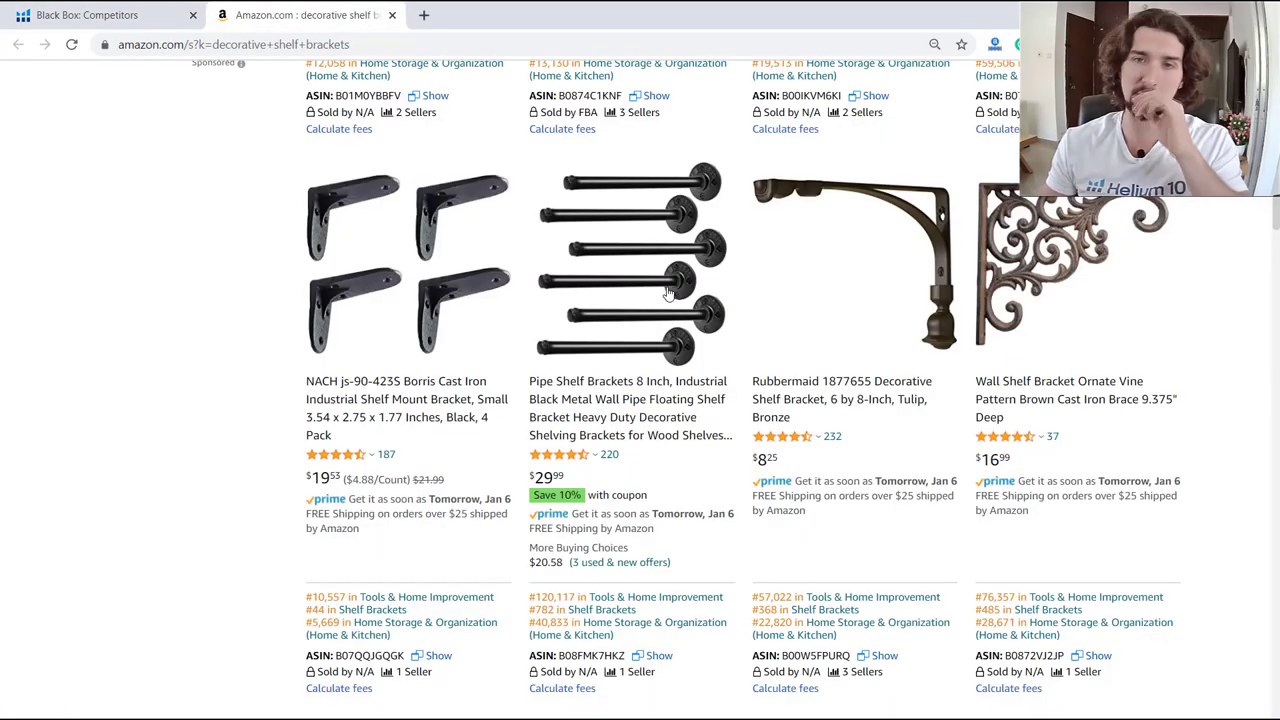
scroll(613, 369, "up", 3)
scroll(613, 369, "down", 4)
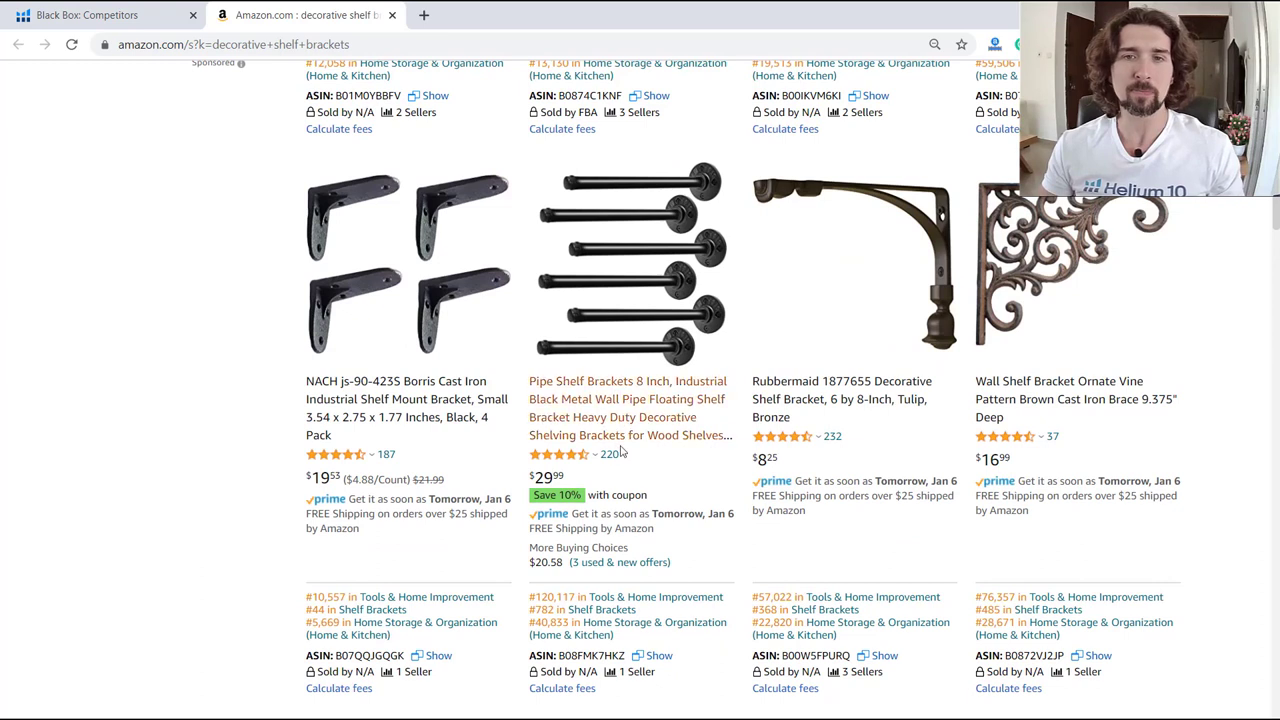
scroll(611, 419, "up", 3)
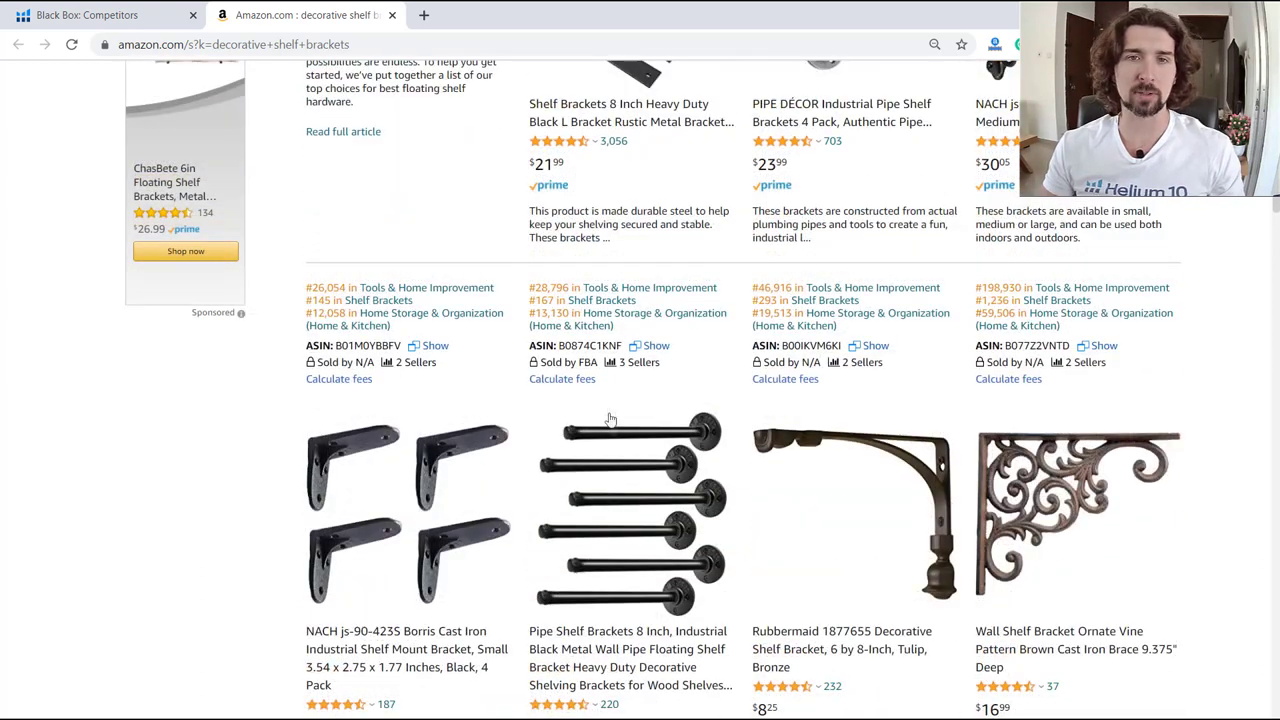
double_click(580, 345)
key("ctrl+c")
left_click(130, 14)
left_click(207, 257)
key("ctrl+v")
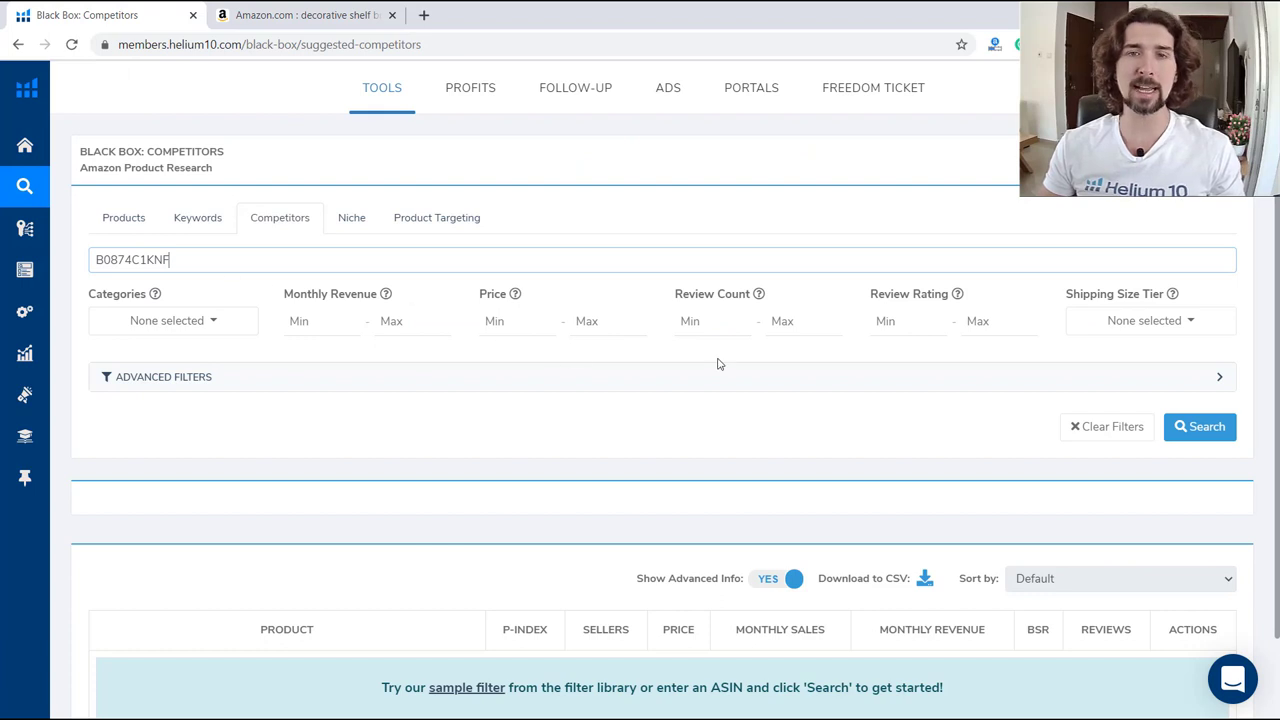
Run the competitor search for ASIN B0874C1KNF without any further filters
left_click(788, 228)
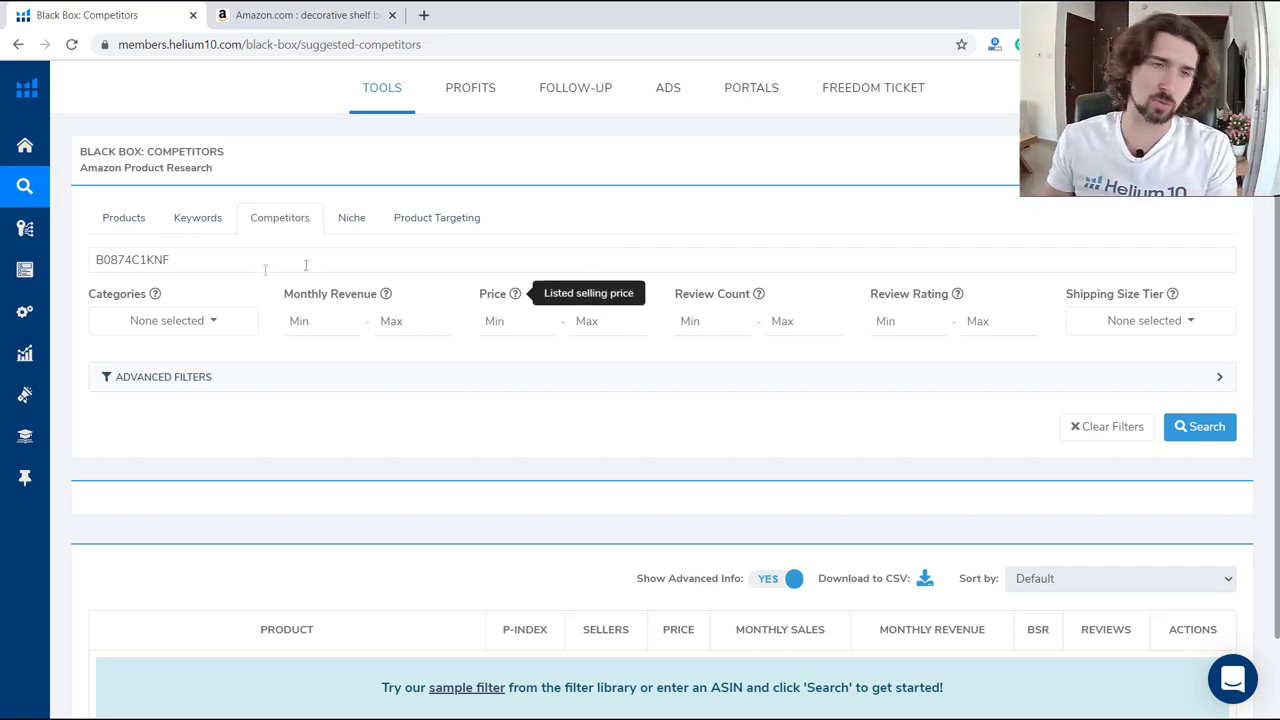
left_click(1200, 428)
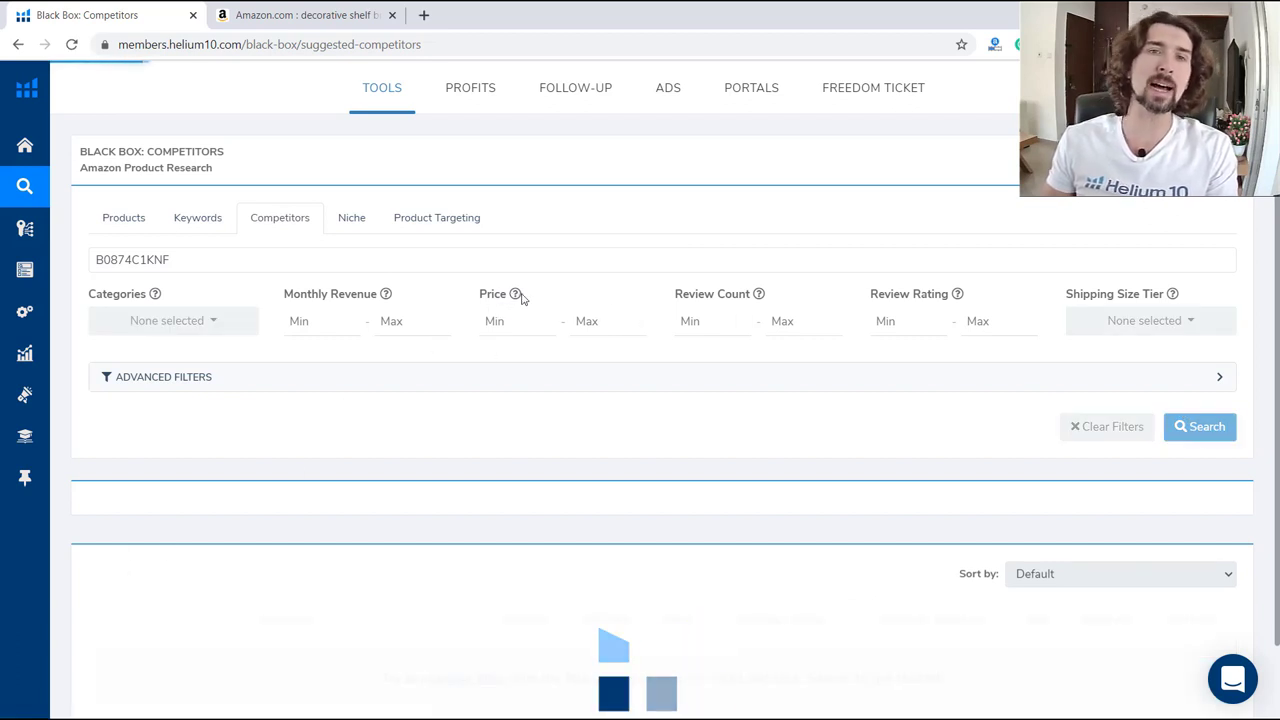
mouse_move(522, 297)
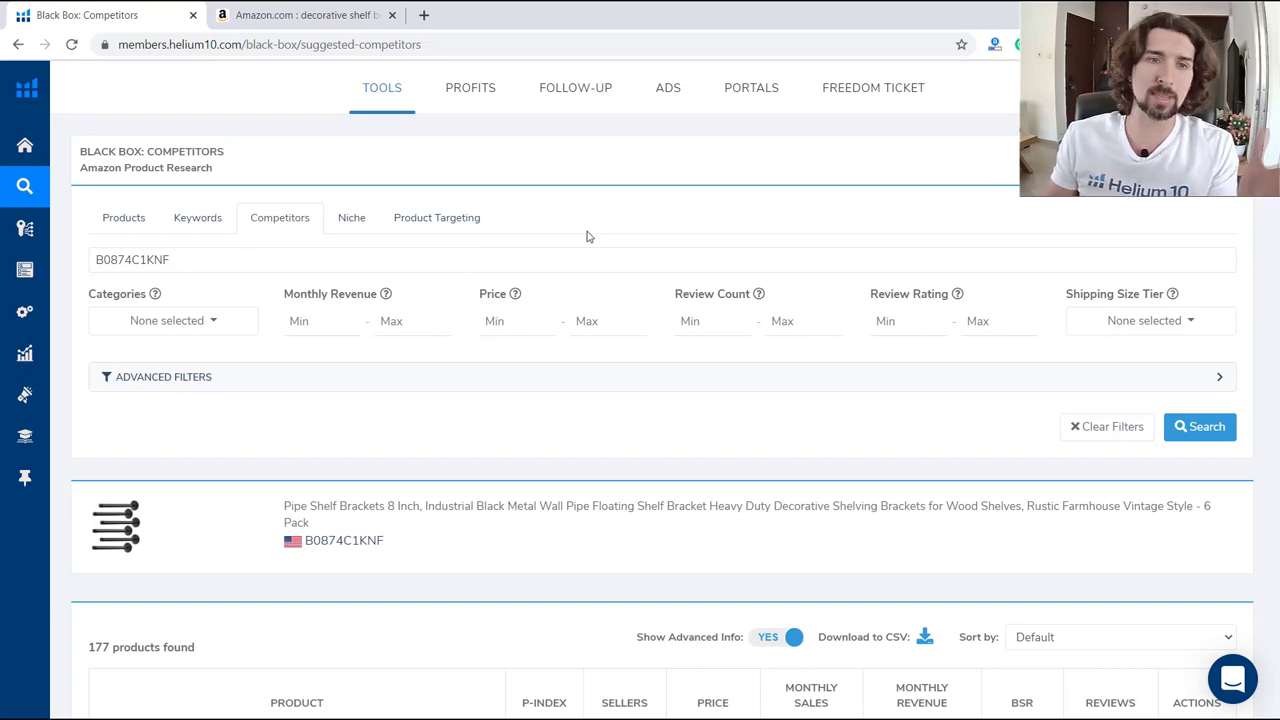
Examine the competing shelf bracket products, comparing P-Index, price, monthly sales, revenue and reviews, and return to the search filters
scroll(586, 237, "down", 3)
scroll(571, 240, "down", 2)
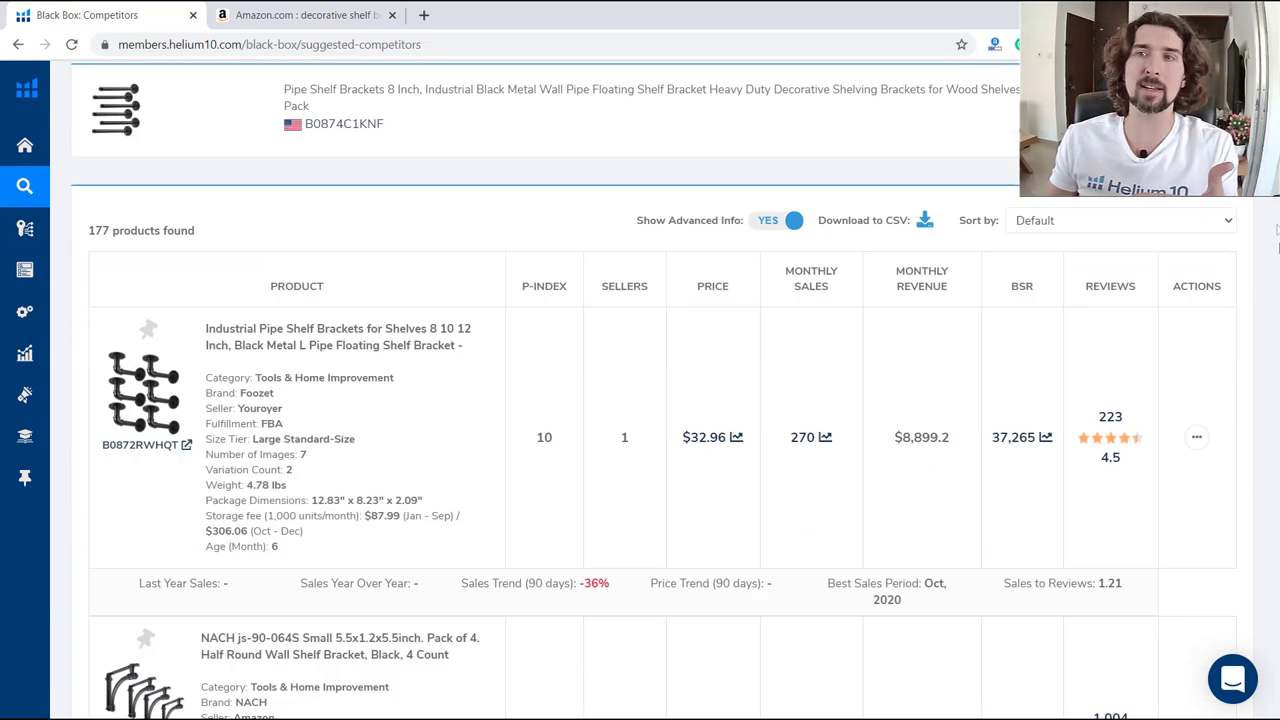
scroll(771, 234, "up", 4)
scroll(523, 251, "down", 3)
scroll(214, 208, "up", 3)
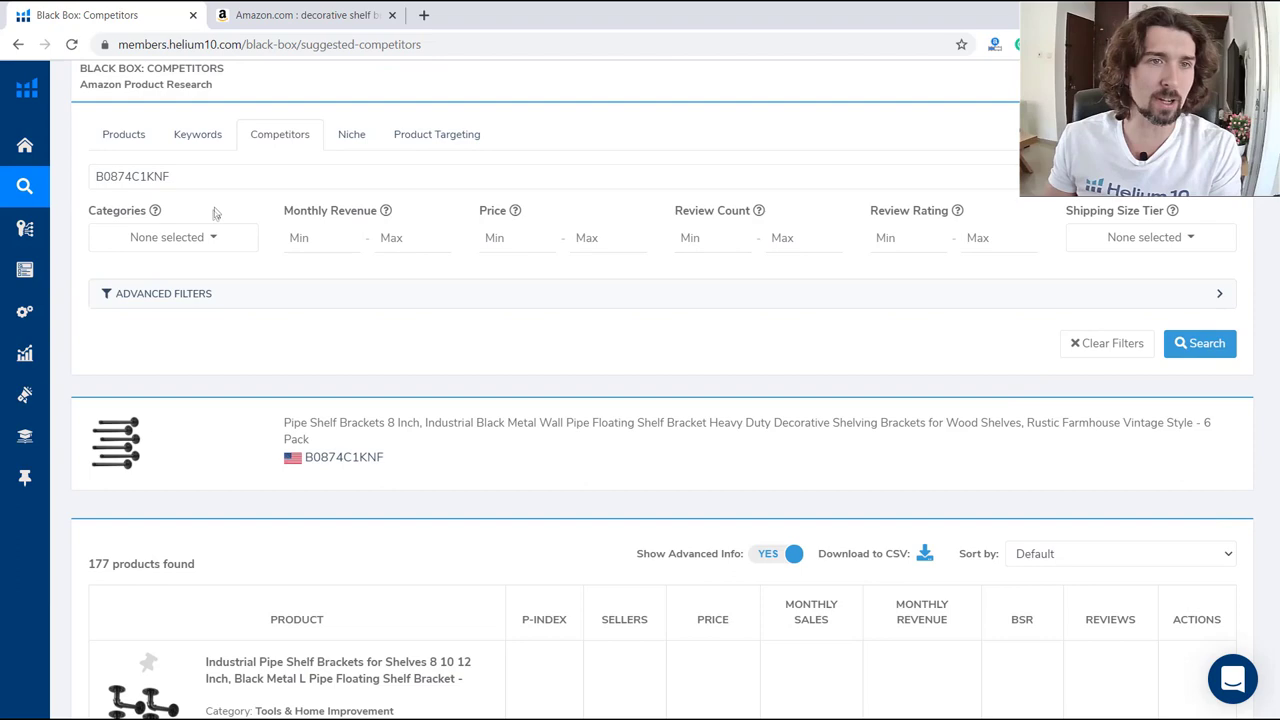
scroll(429, 323, "down", 6)
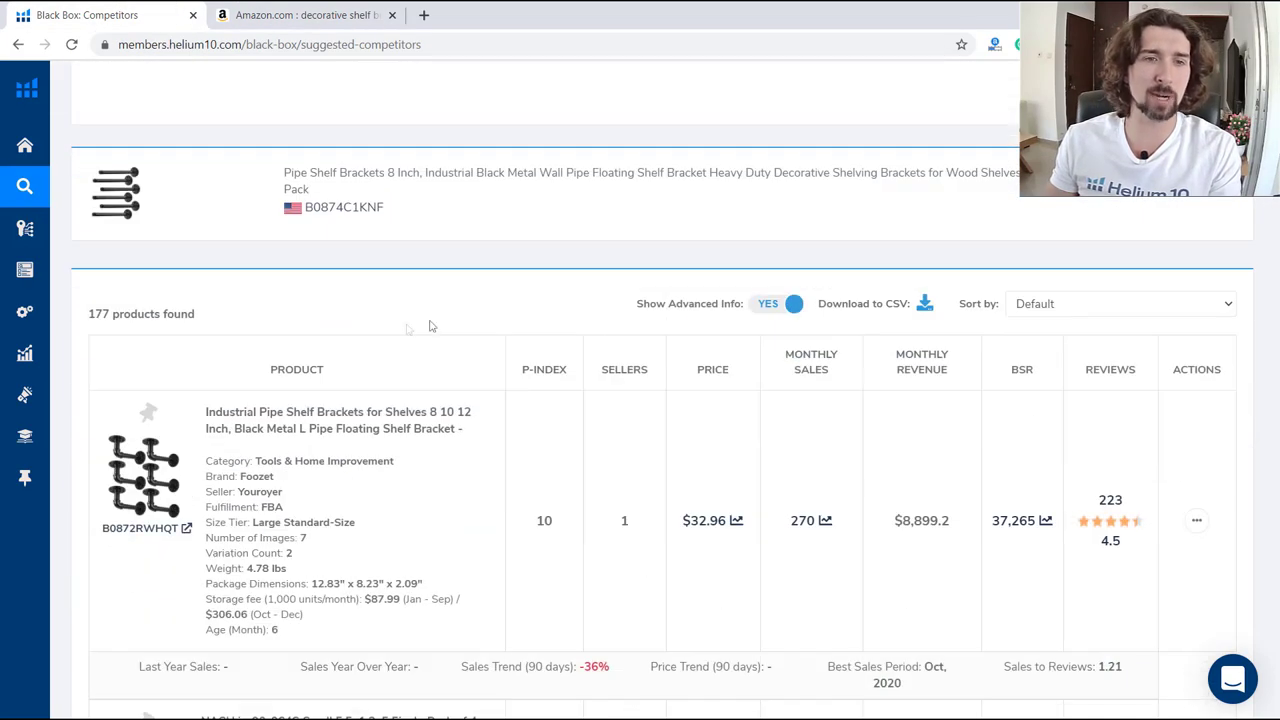
scroll(1107, 272, "down", 6)
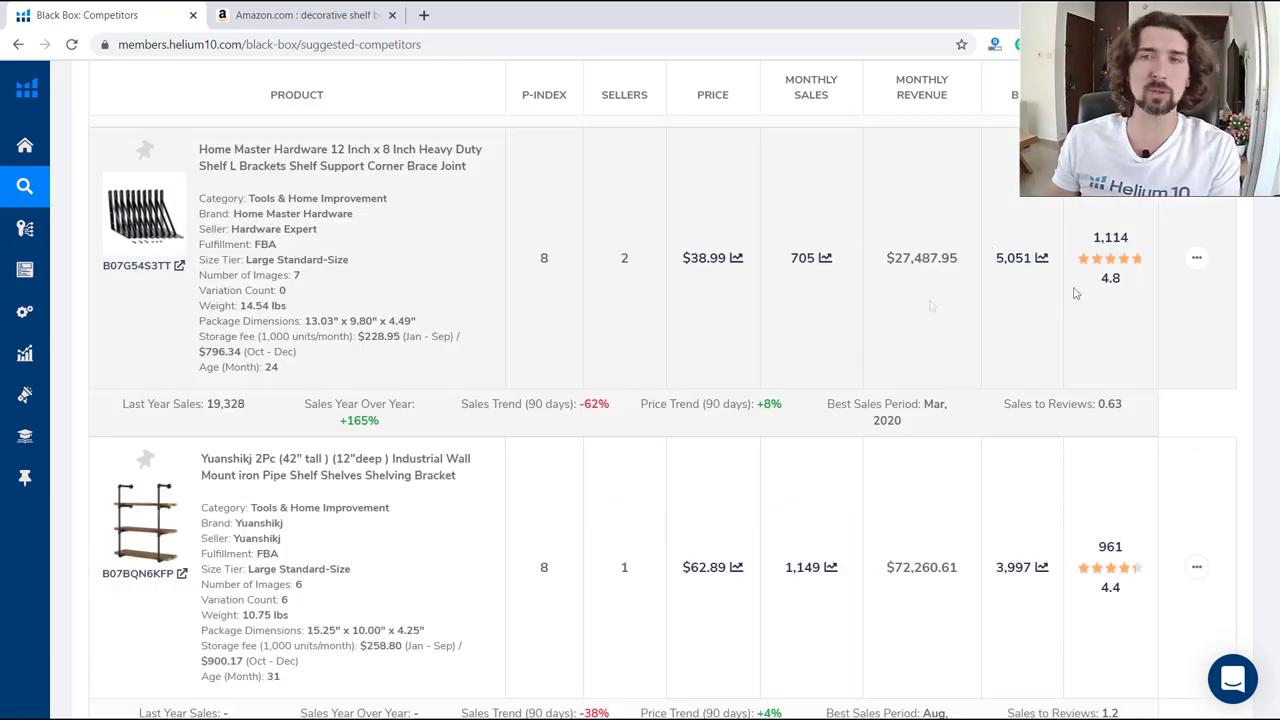
scroll(507, 368, "up", 10)
scroll(507, 368, "down", 8)
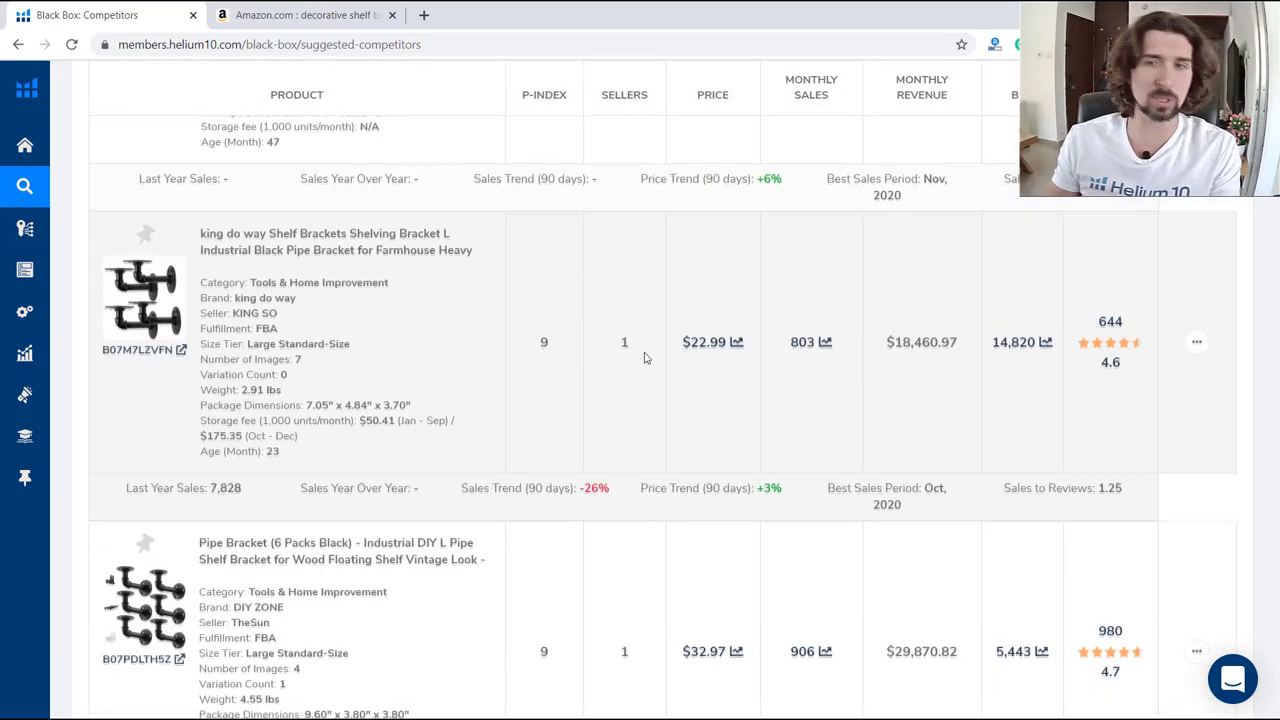
scroll(507, 368, "down", 10)
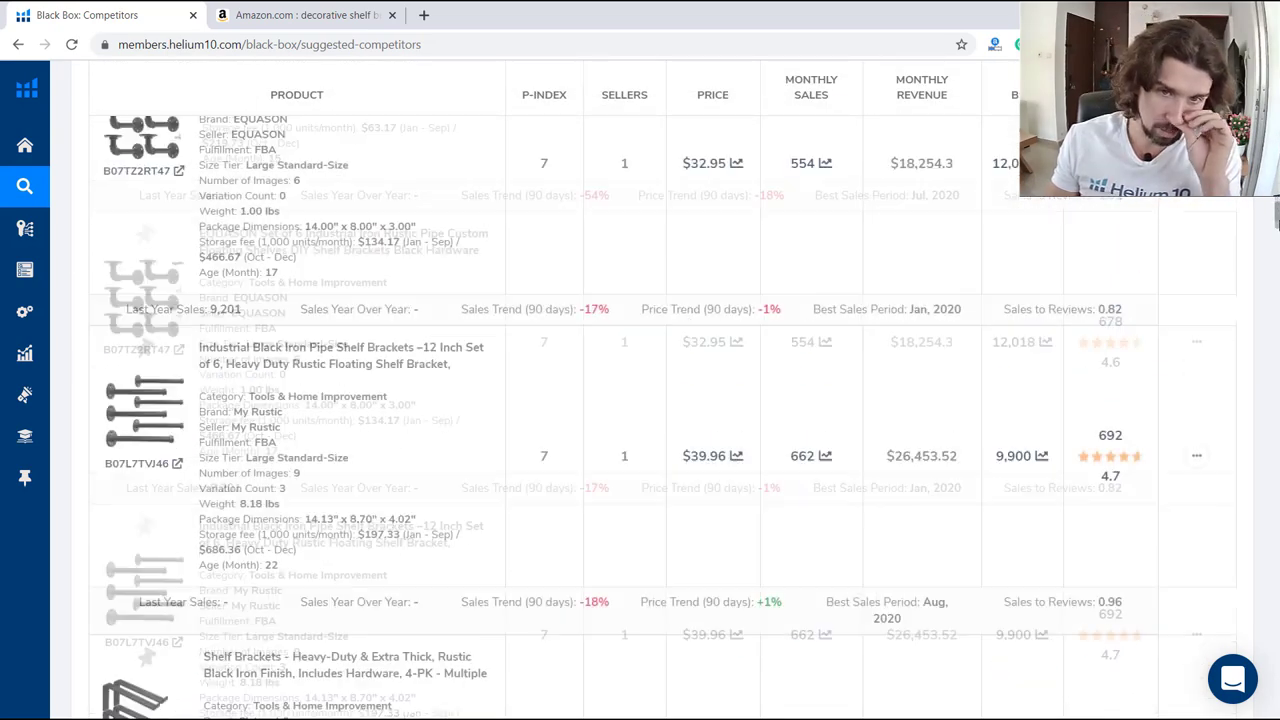
scroll(507, 368, "up", 15)
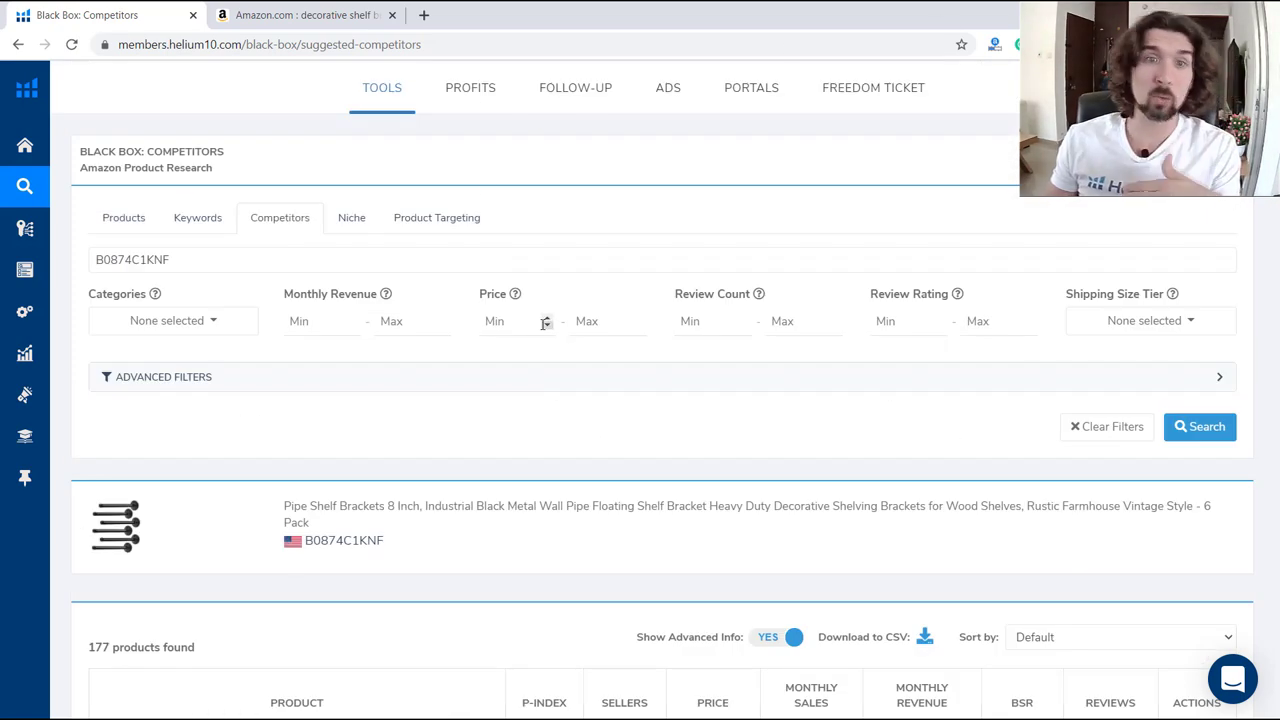
Look through the unfiltered competitor list for related shelf products, checking price, monthly sales and P-Index, and return to the search filters
scroll(514, 320, "down", 10)
scroll(845, 272, "up", 5)
scroll(845, 272, "up", 2)
scroll(845, 272, "down", 5)
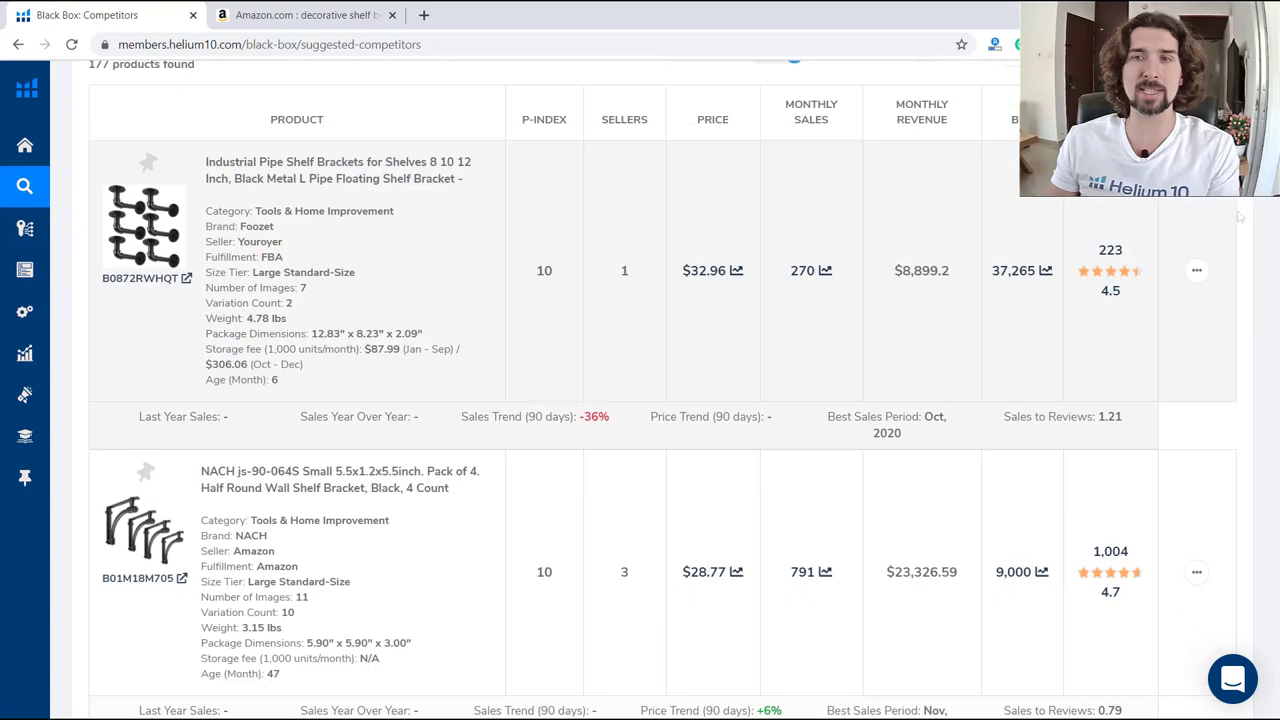
scroll(640, 400, "down", 20)
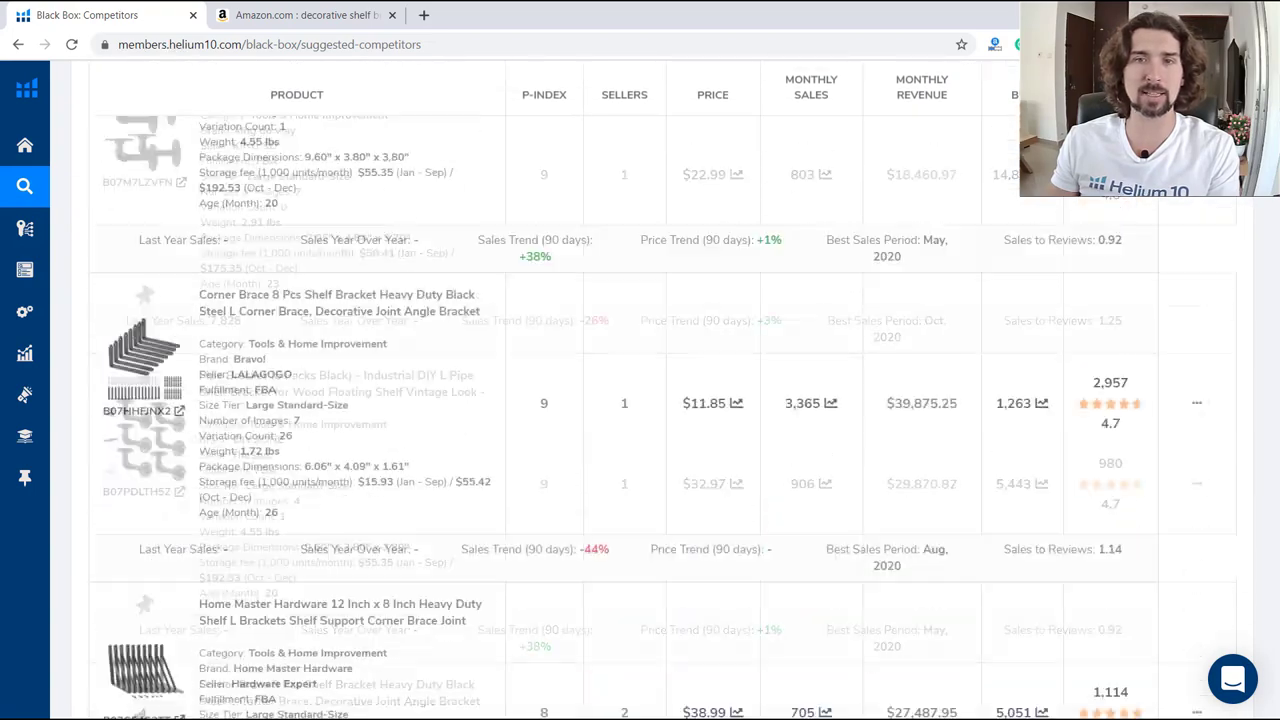
scroll(1276, 290, "down", 13)
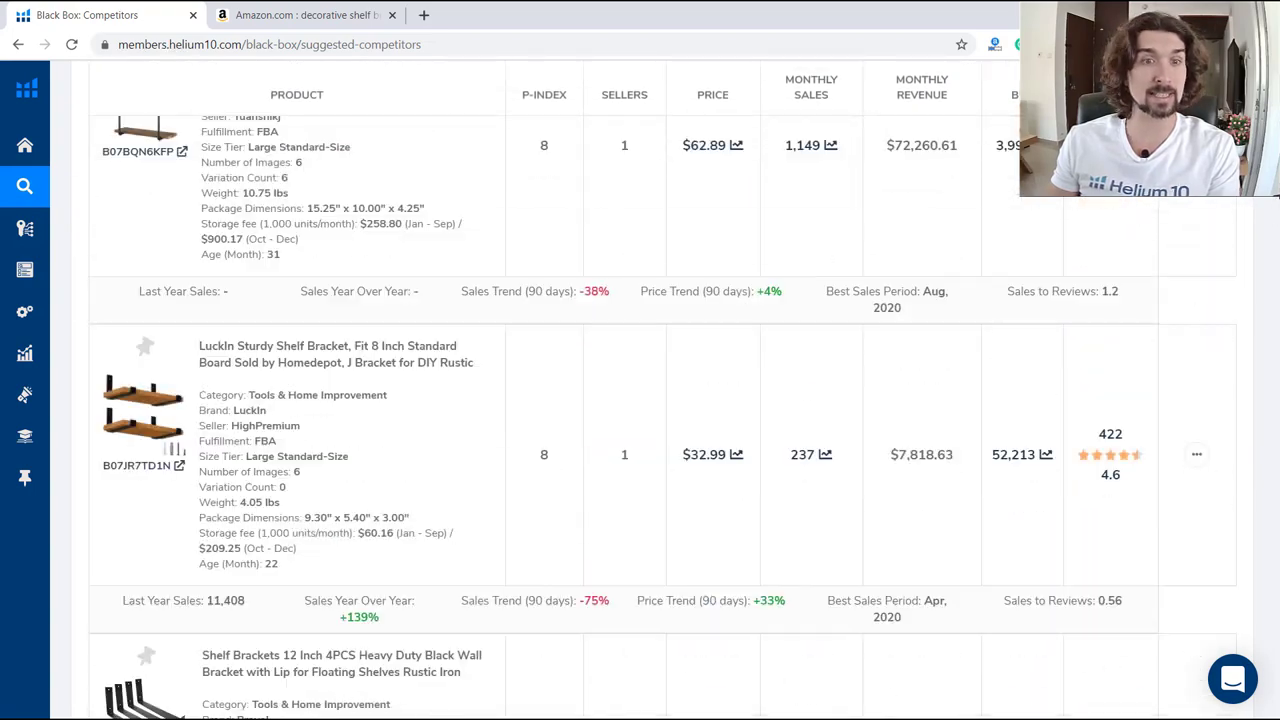
scroll(1276, 300, "up", 2)
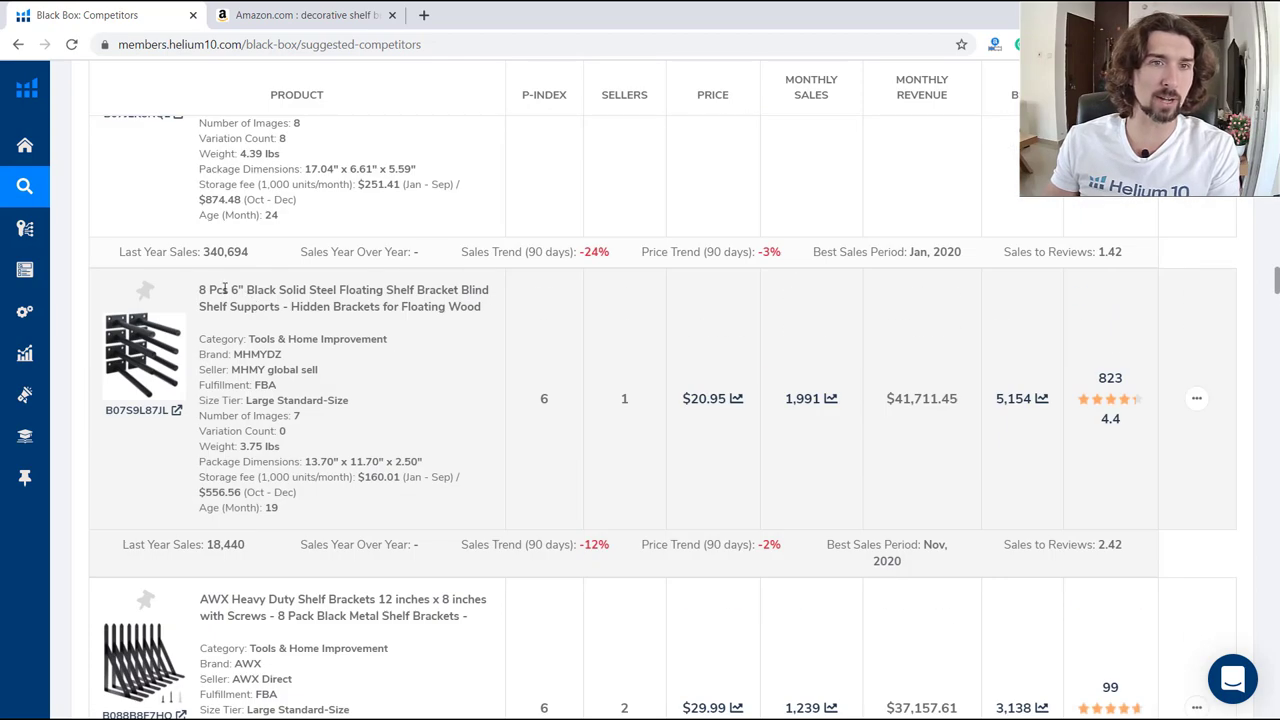
scroll(212, 291, "up", 7)
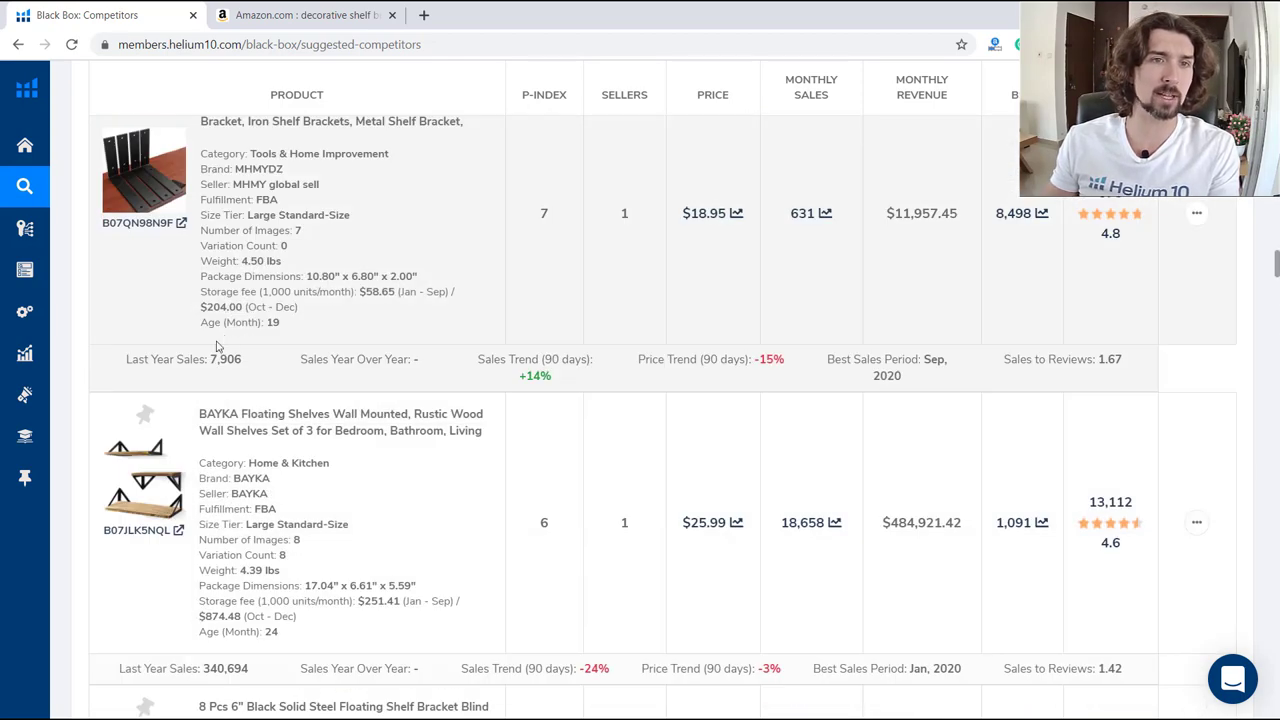
scroll(232, 260, "up", 10)
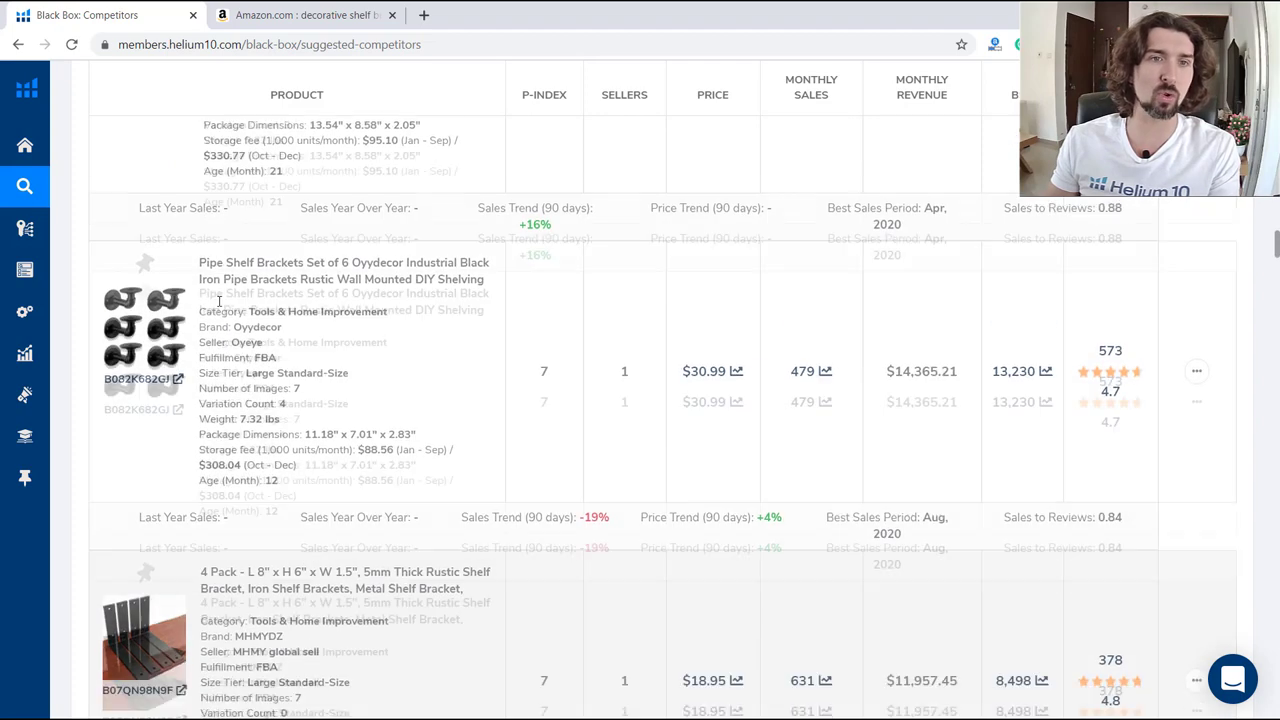
scroll(672, 240, "up", 15)
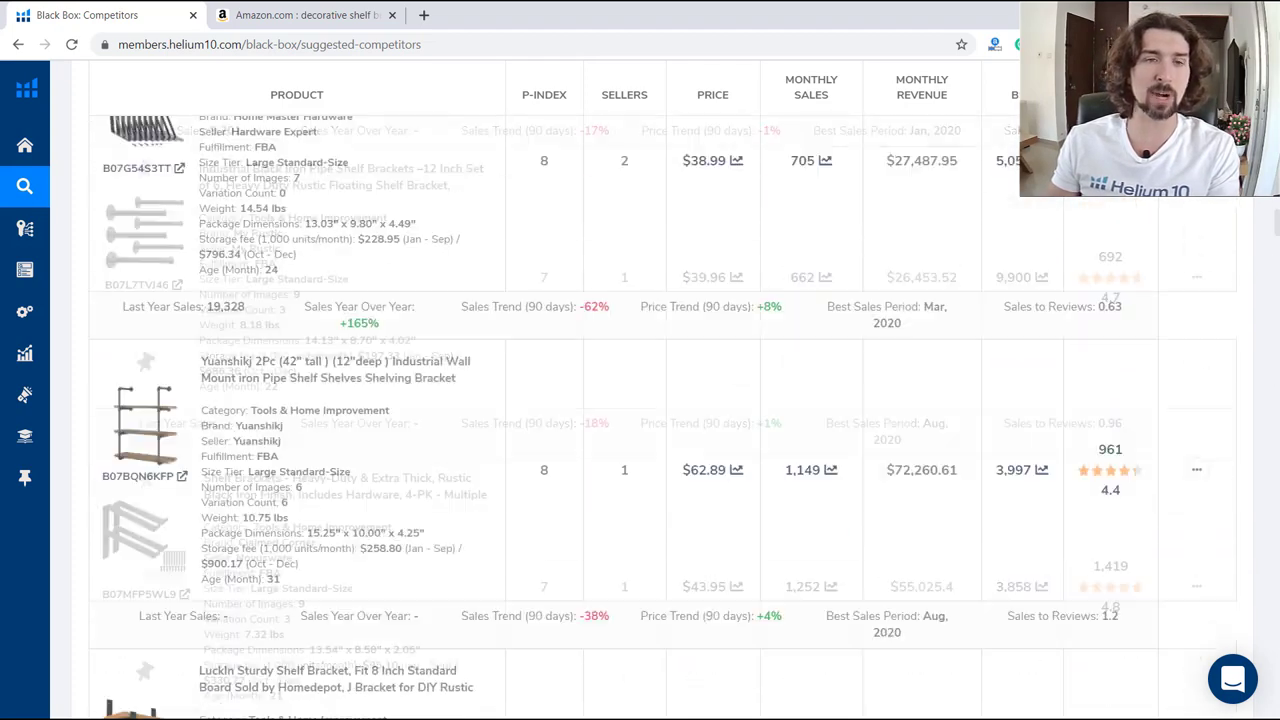
scroll(672, 240, "down", 3)
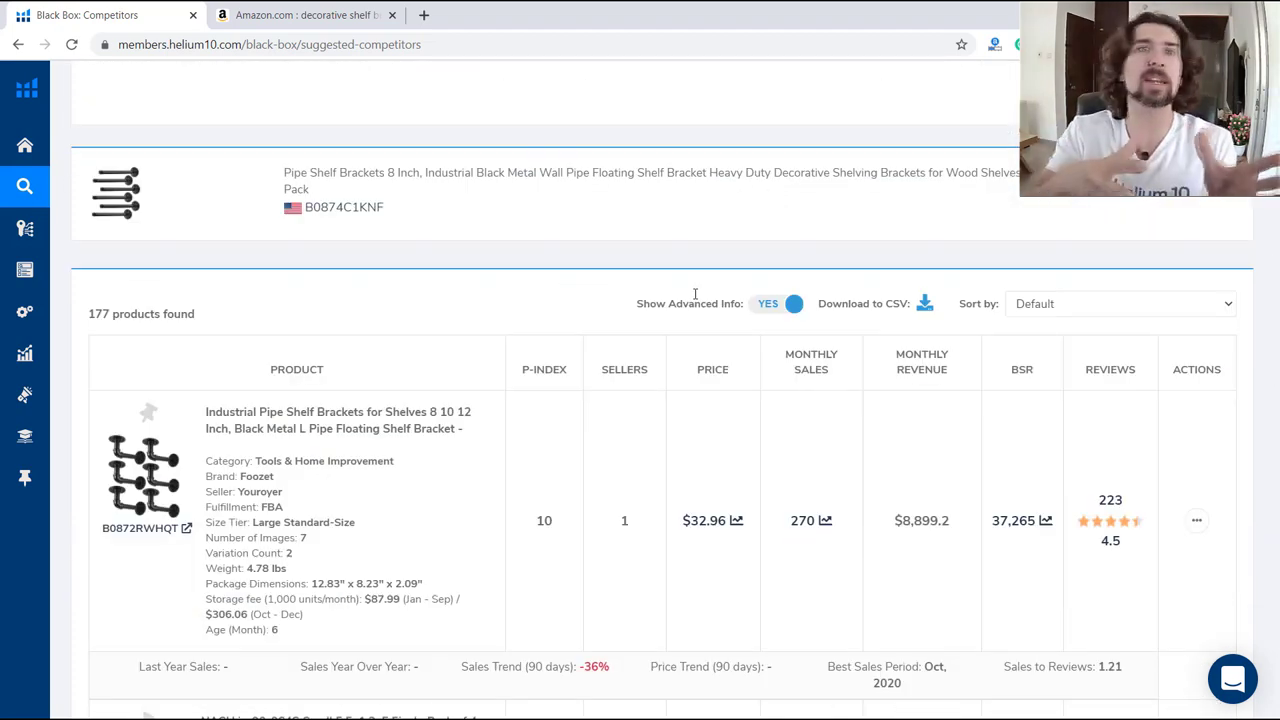
scroll(686, 295, "up", 3)
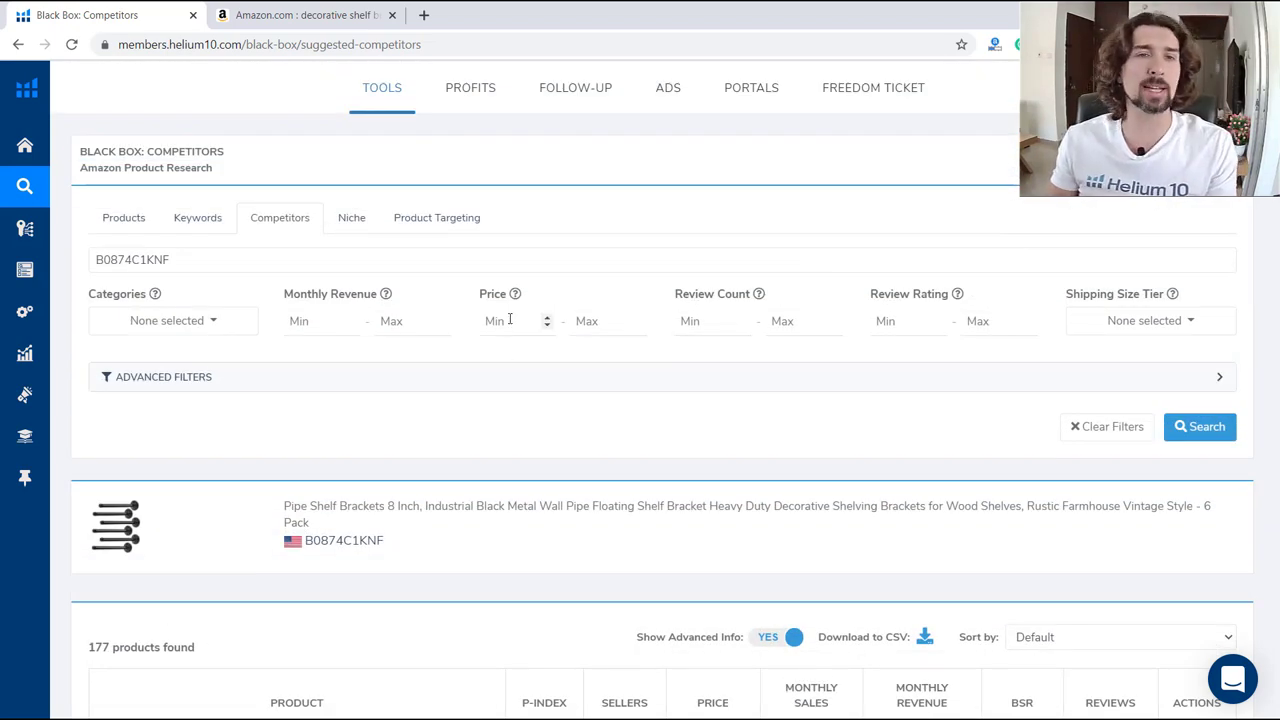
scroll(509, 320, "down", 2)
scroll(505, 325, "up", 2)
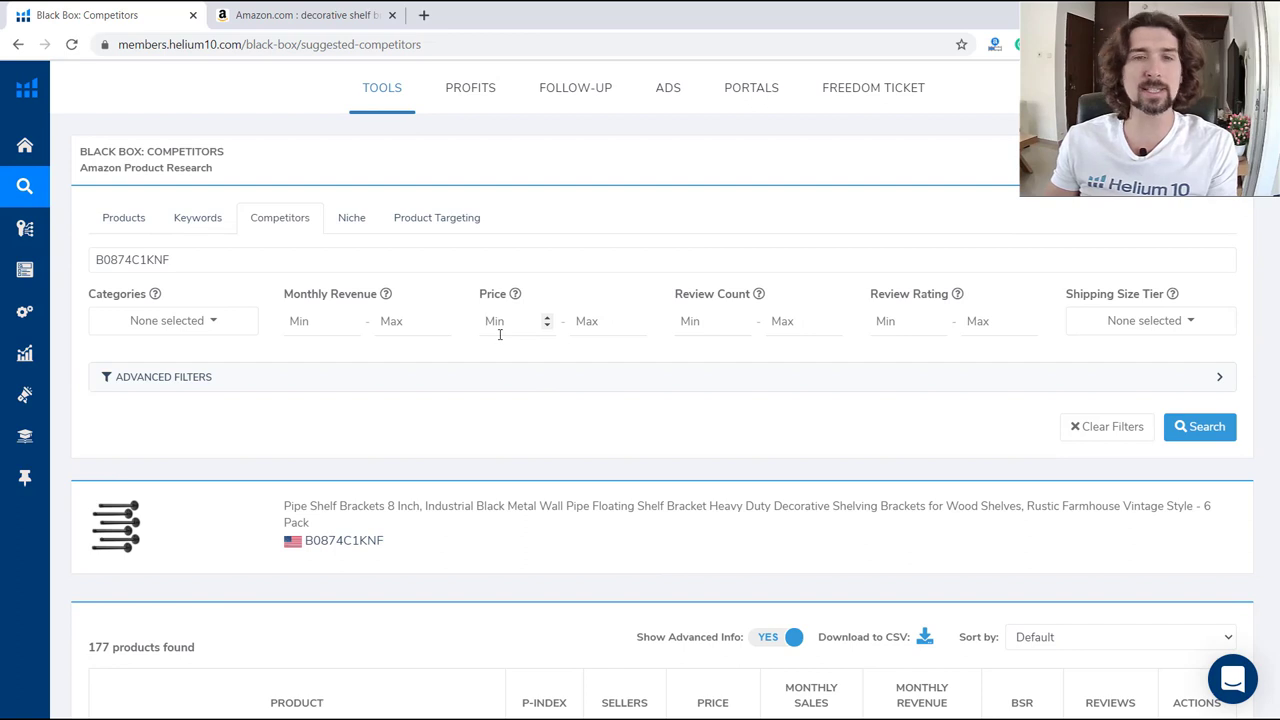
Set the minimum price to 50 and run the competitor search for ASIN B0874C1KNF again
left_click(500, 335)
type("50")
left_click(585, 328)
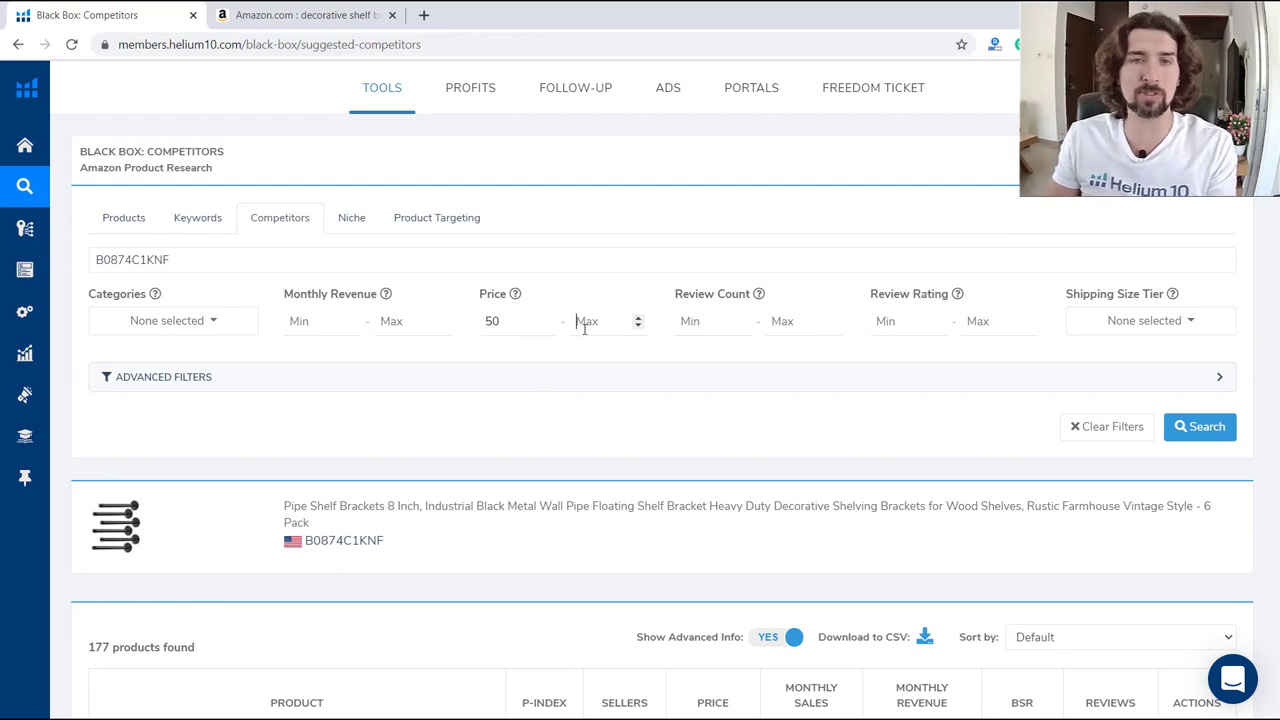
left_click(1203, 428)
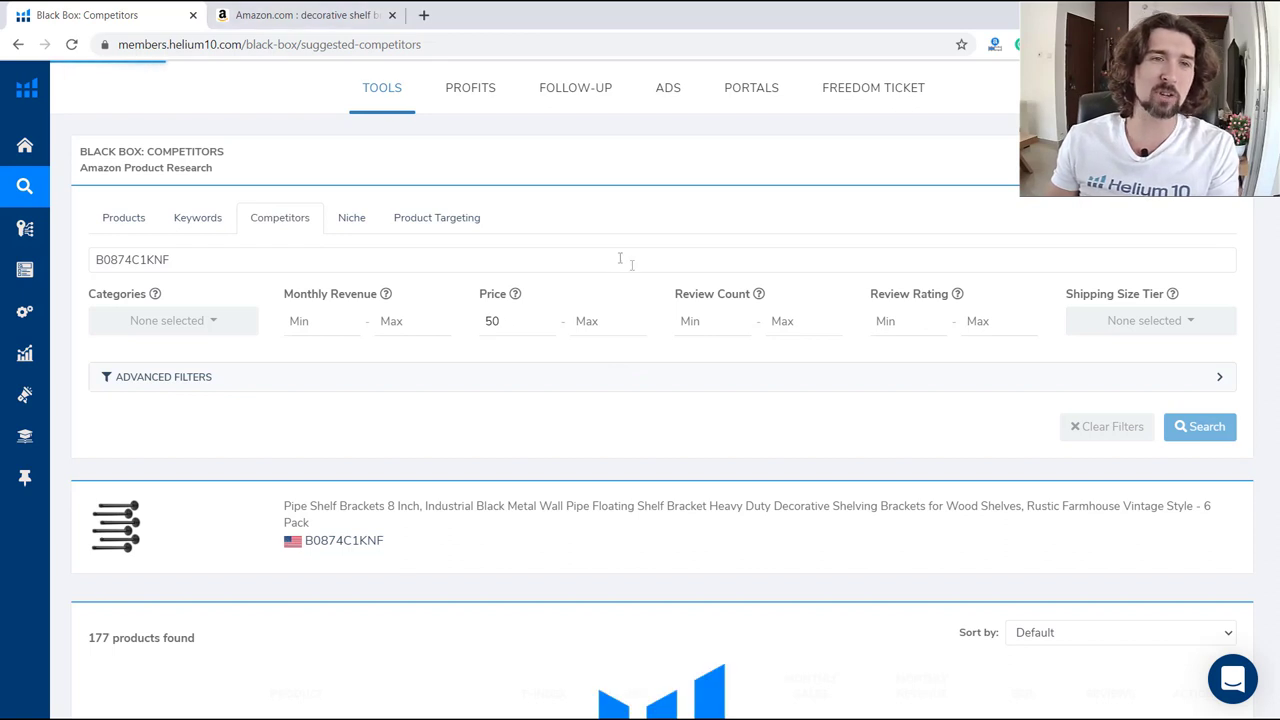
scroll(670, 320, "down", 1)
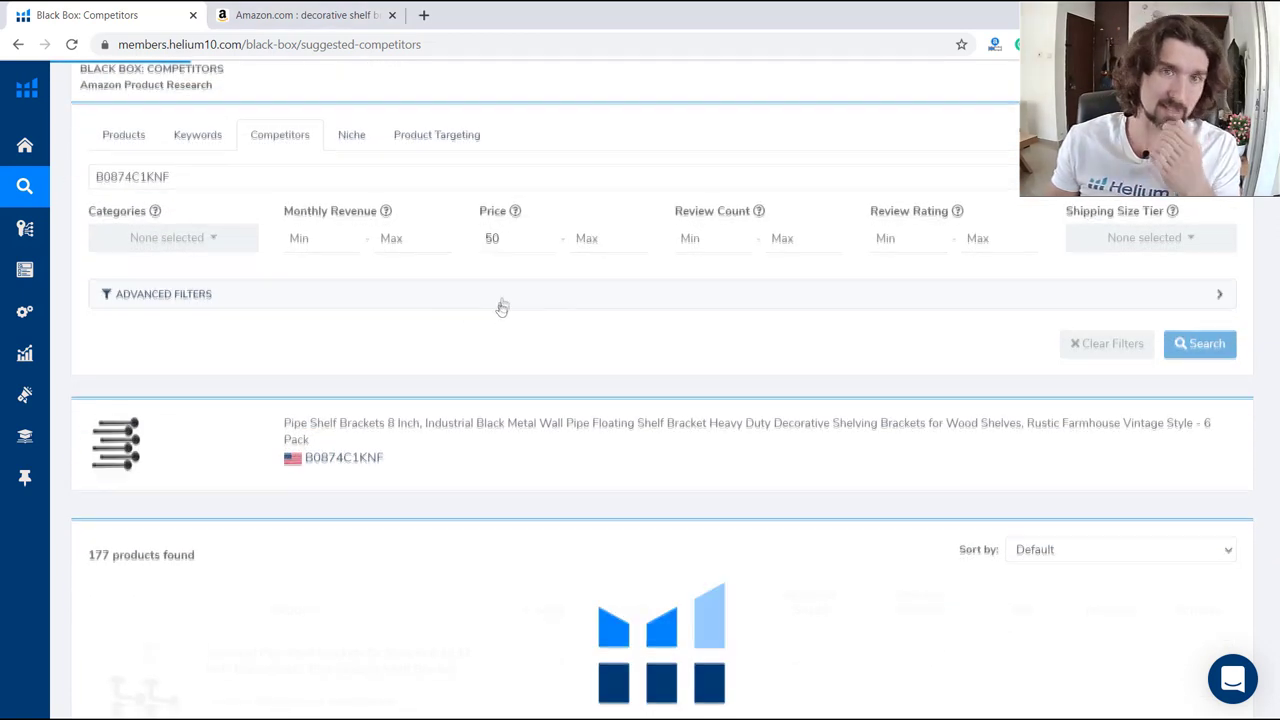
Expand the advanced competitor filters to review the available options, and collapse them again
scroll(500, 310, "up", 1)
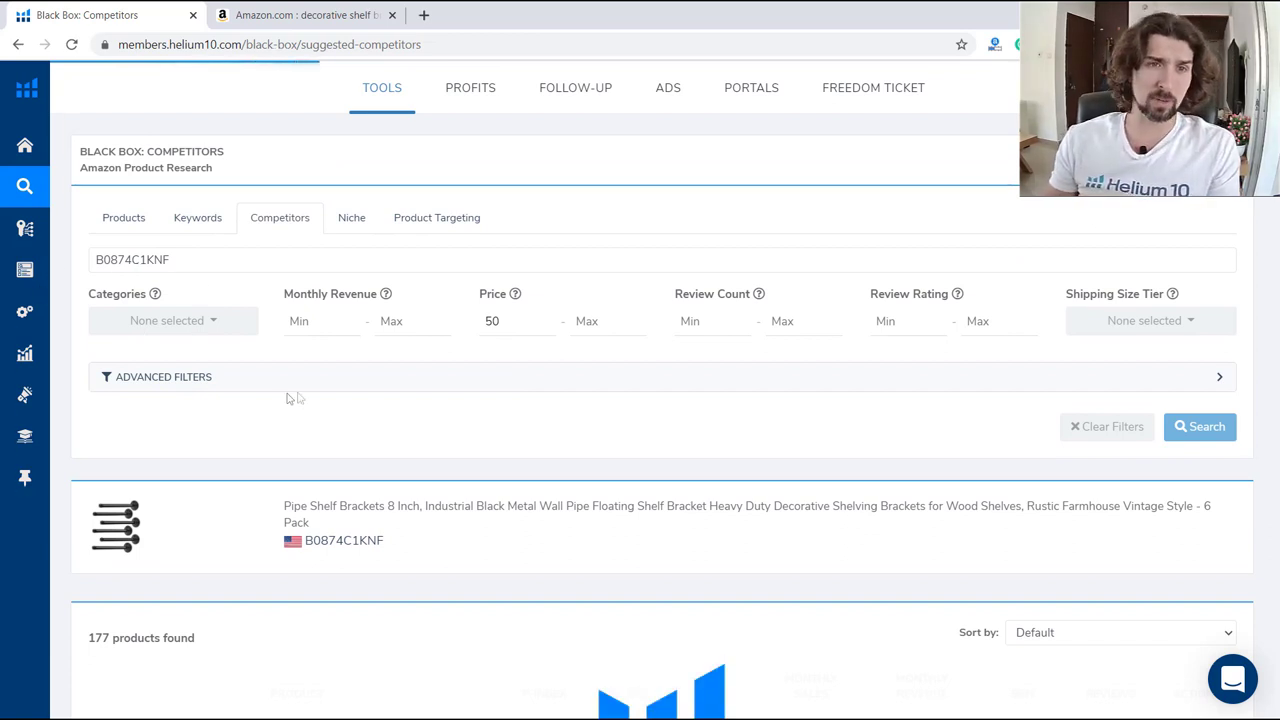
left_click(316, 380)
scroll(481, 318, "down", 1)
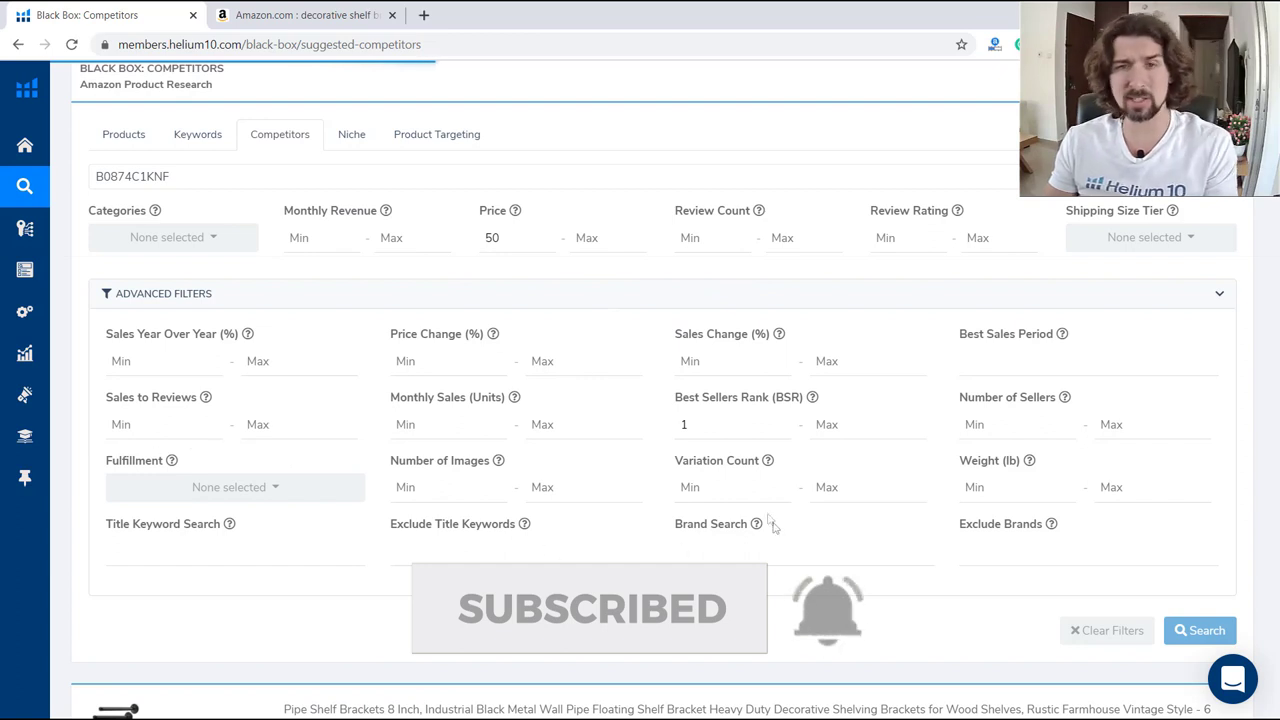
left_click(330, 293)
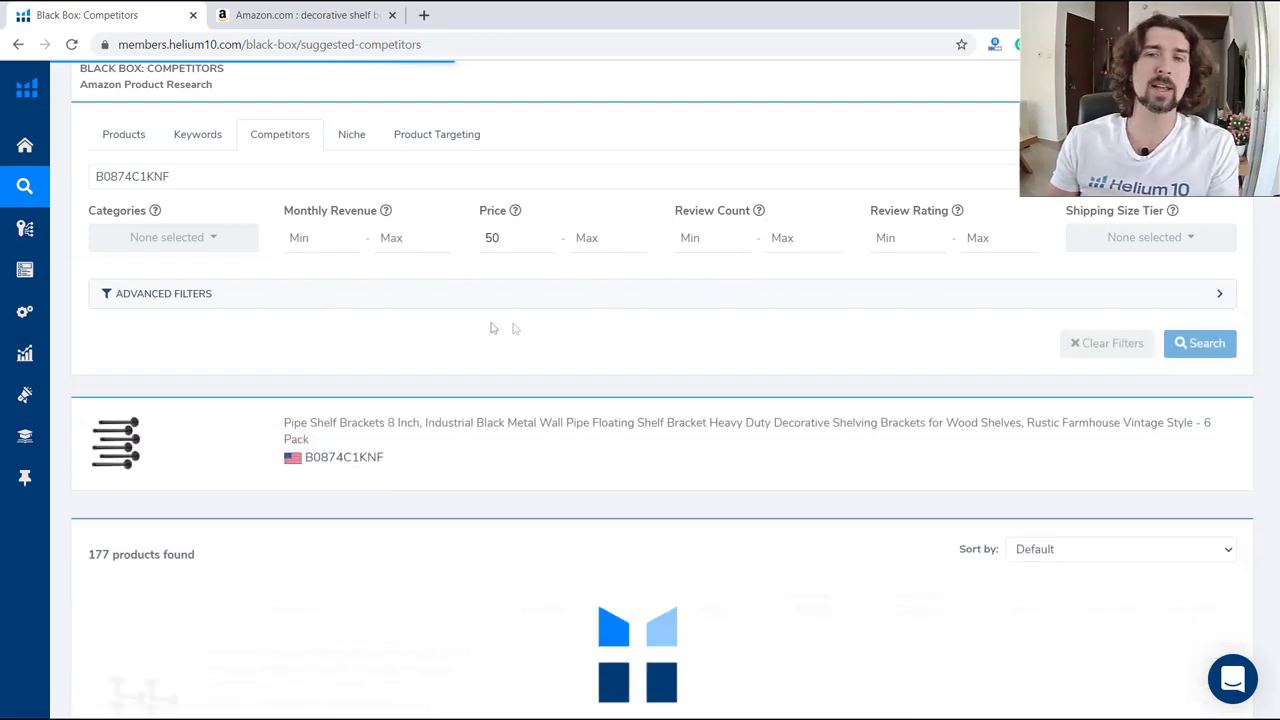
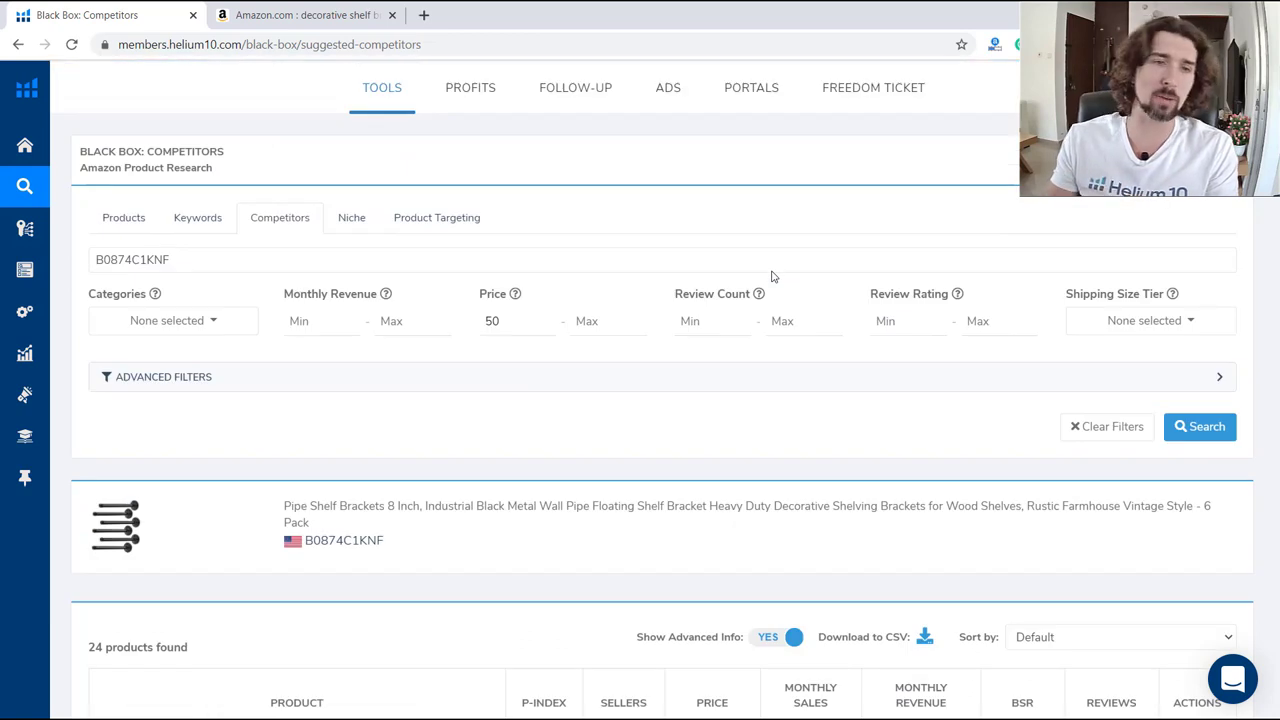
Examine the competitors matching the minimum price filter, comparing product type, price, monthly sales, revenue and reviews, and return to the filters
scroll(790, 287, "down", 1)
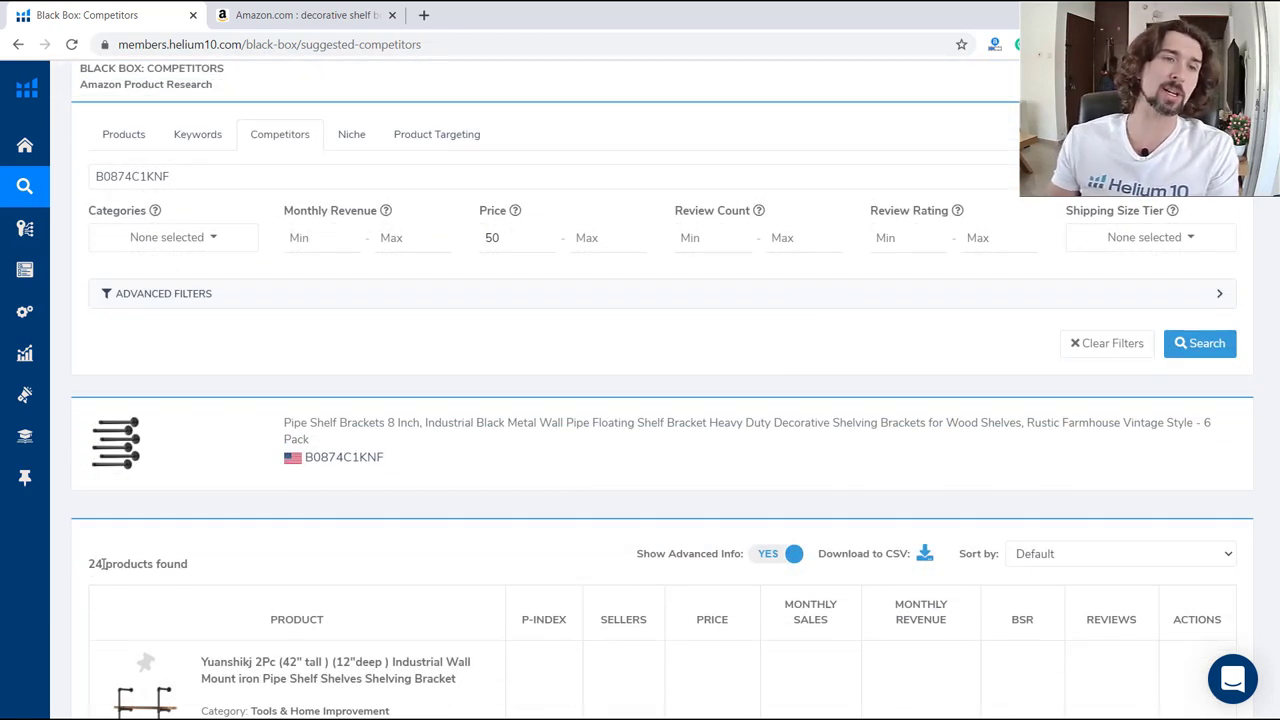
scroll(219, 390, "up", 1)
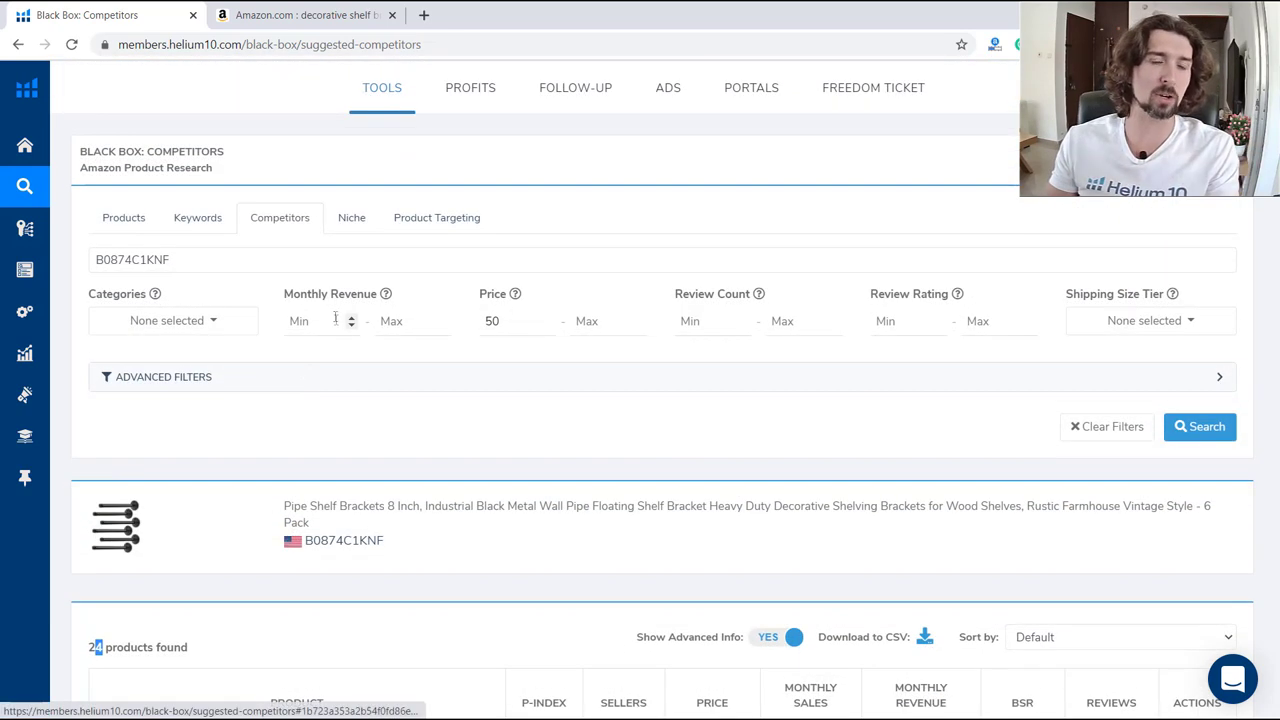
scroll(314, 314, "down", 3)
scroll(709, 386, "down", 3)
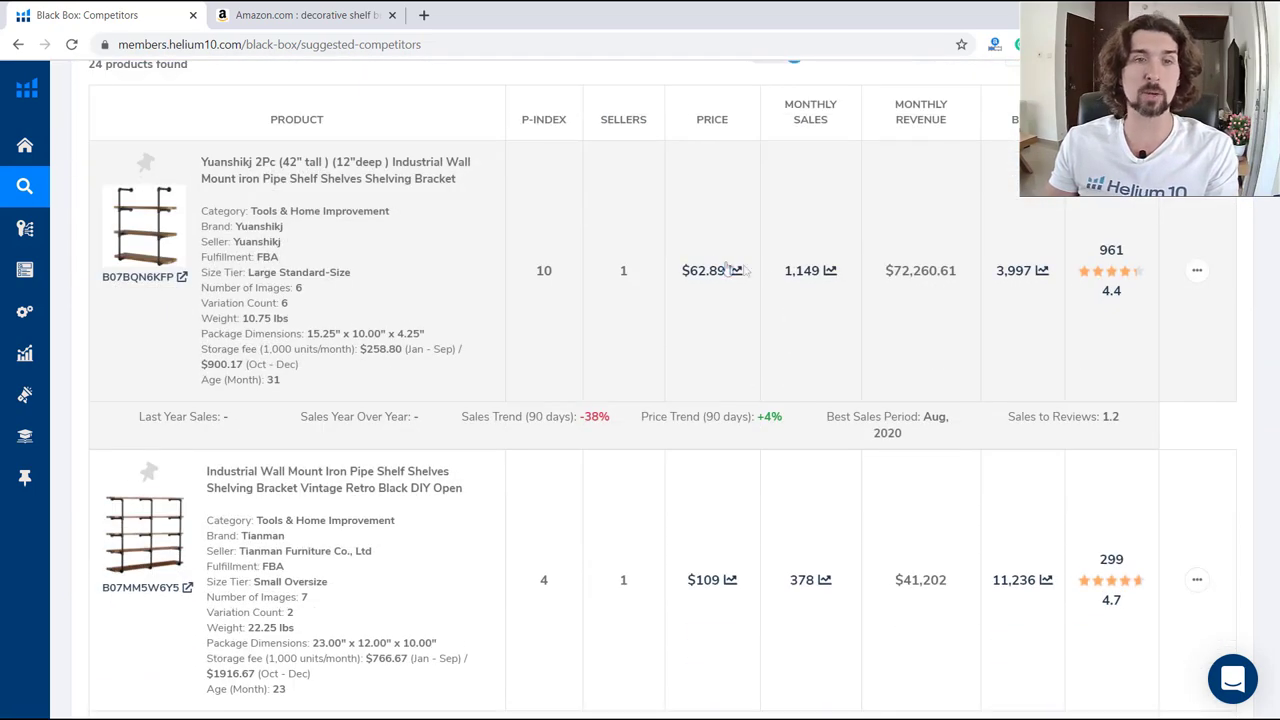
scroll(742, 270, "down", 5)
scroll(337, 181, "down", 6)
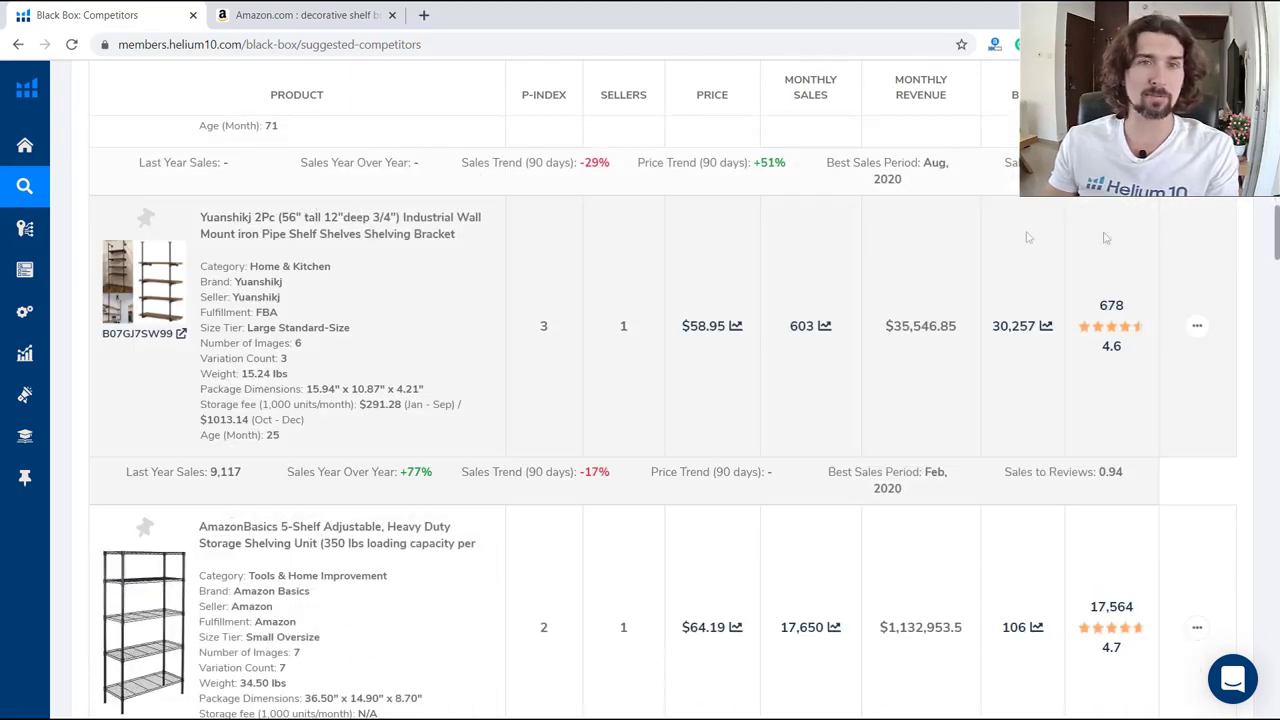
scroll(1105, 237, "up", 10)
scroll(1245, 296, "down", 10)
scroll(1245, 296, "down", 8)
scroll(520, 260, "up", 1)
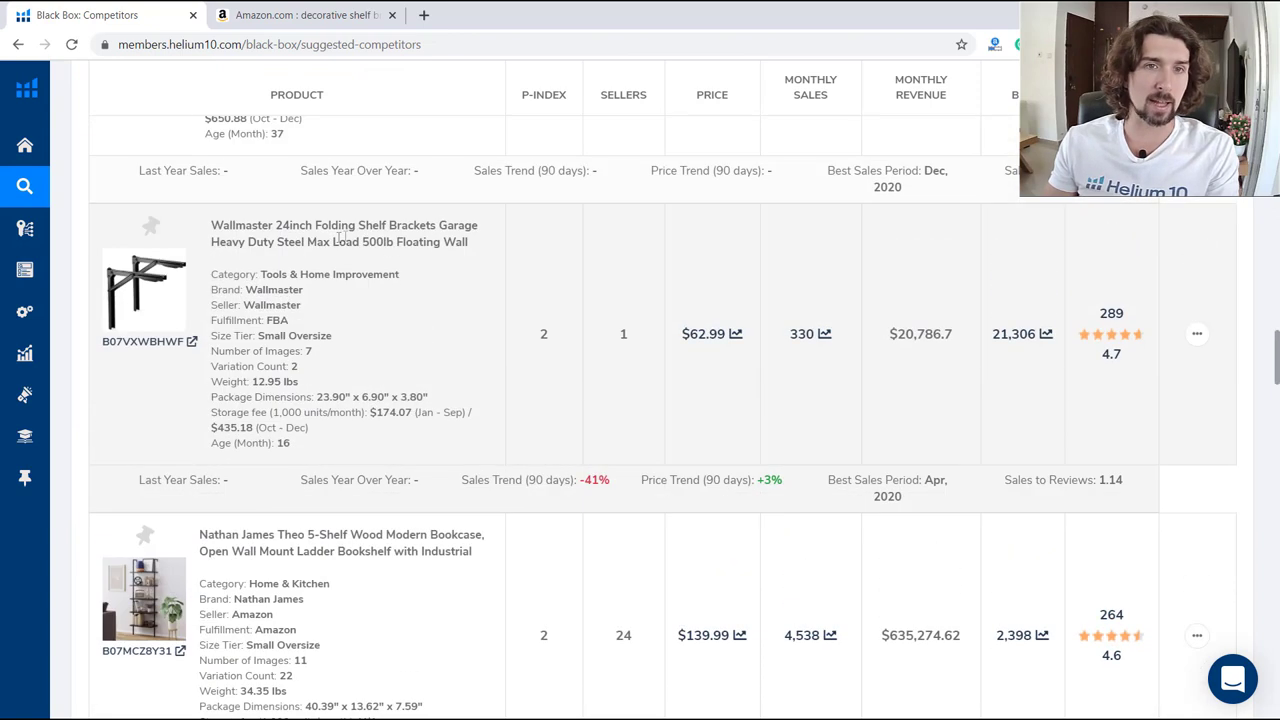
scroll(366, 228, "down", 1)
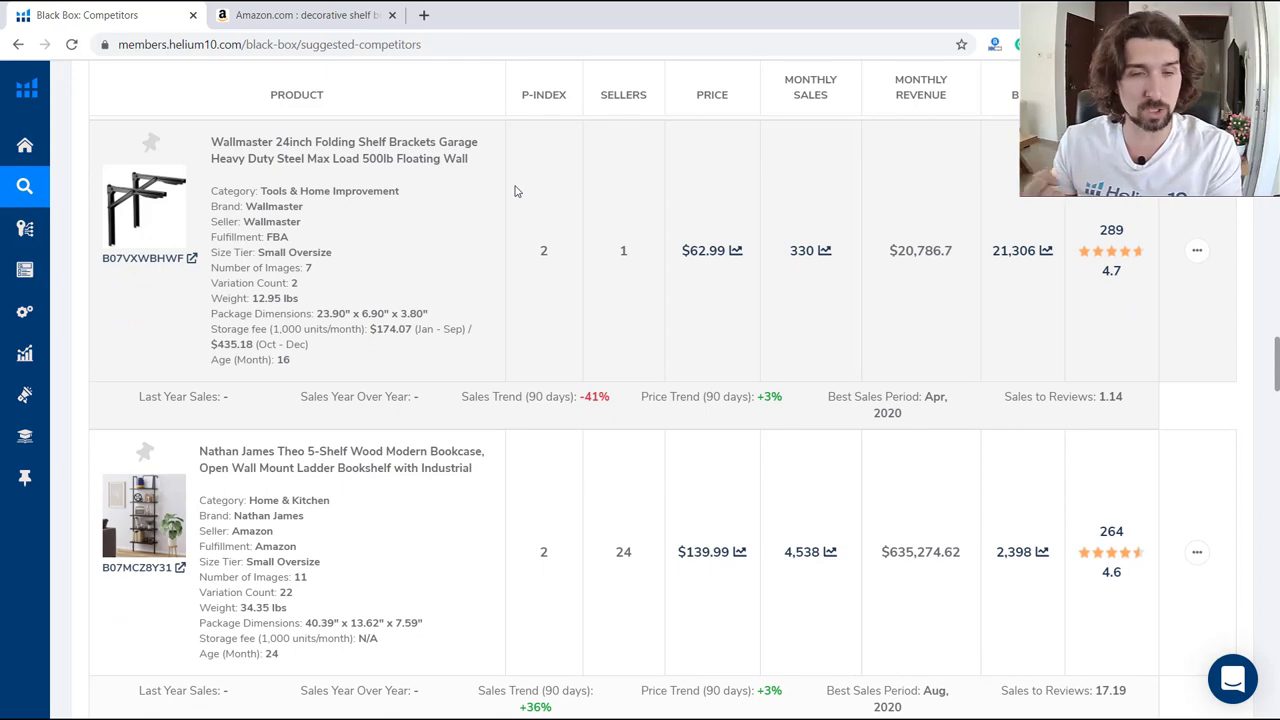
scroll(527, 266, "down", 7)
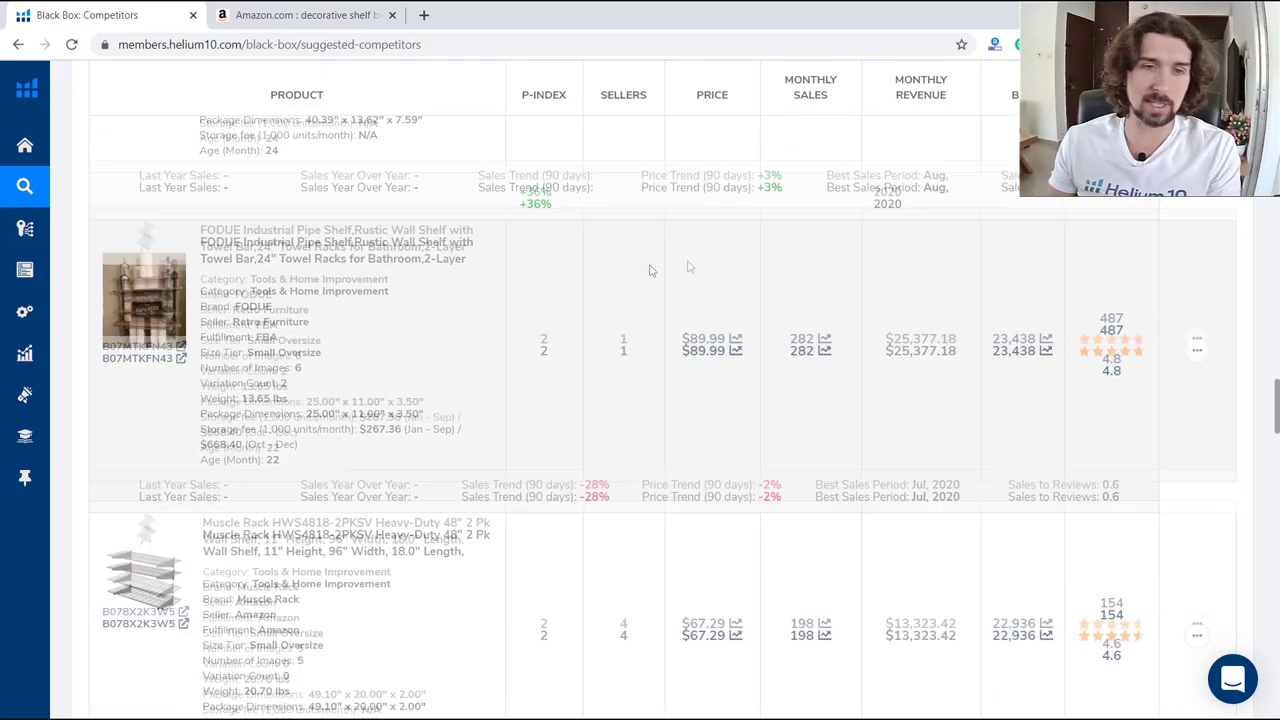
scroll(268, 311, "up", 20)
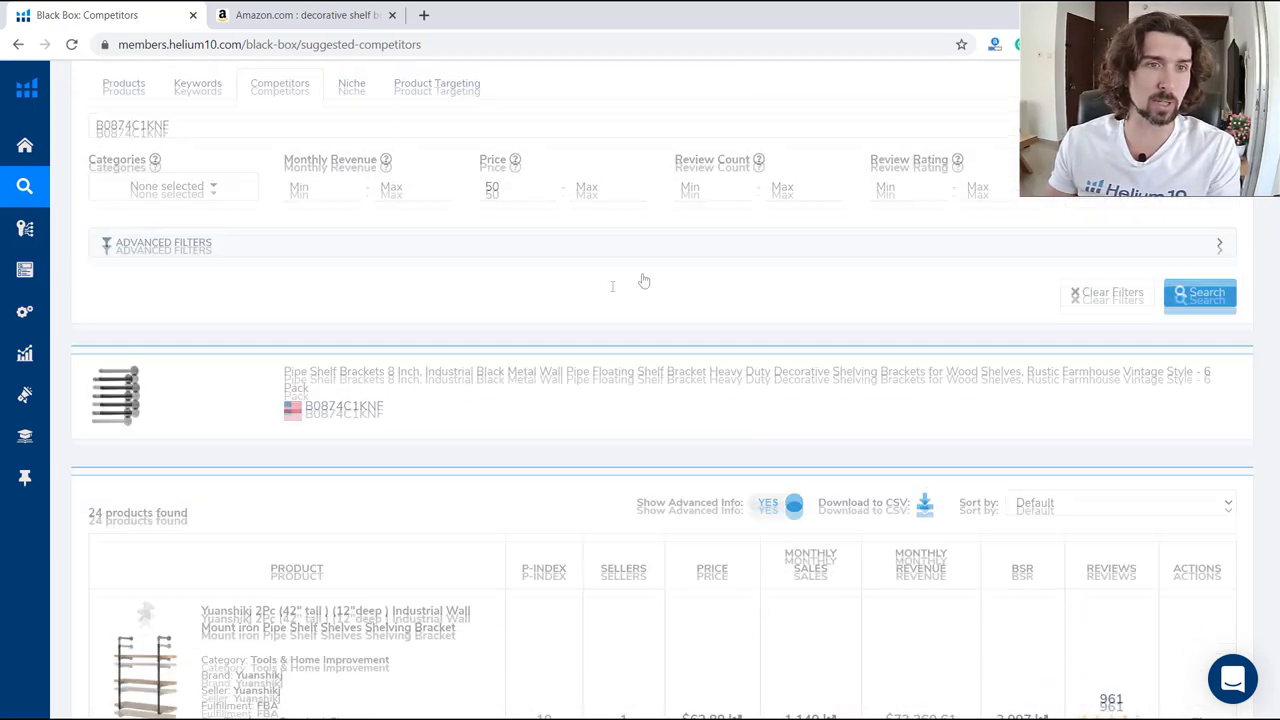
Review the price-filtered list again for higher-priced variations such as bracket sets, pipe shelves and folding brackets, and return to the filters
scroll(235, 313, "down", 2)
scroll(156, 409, "up", 1)
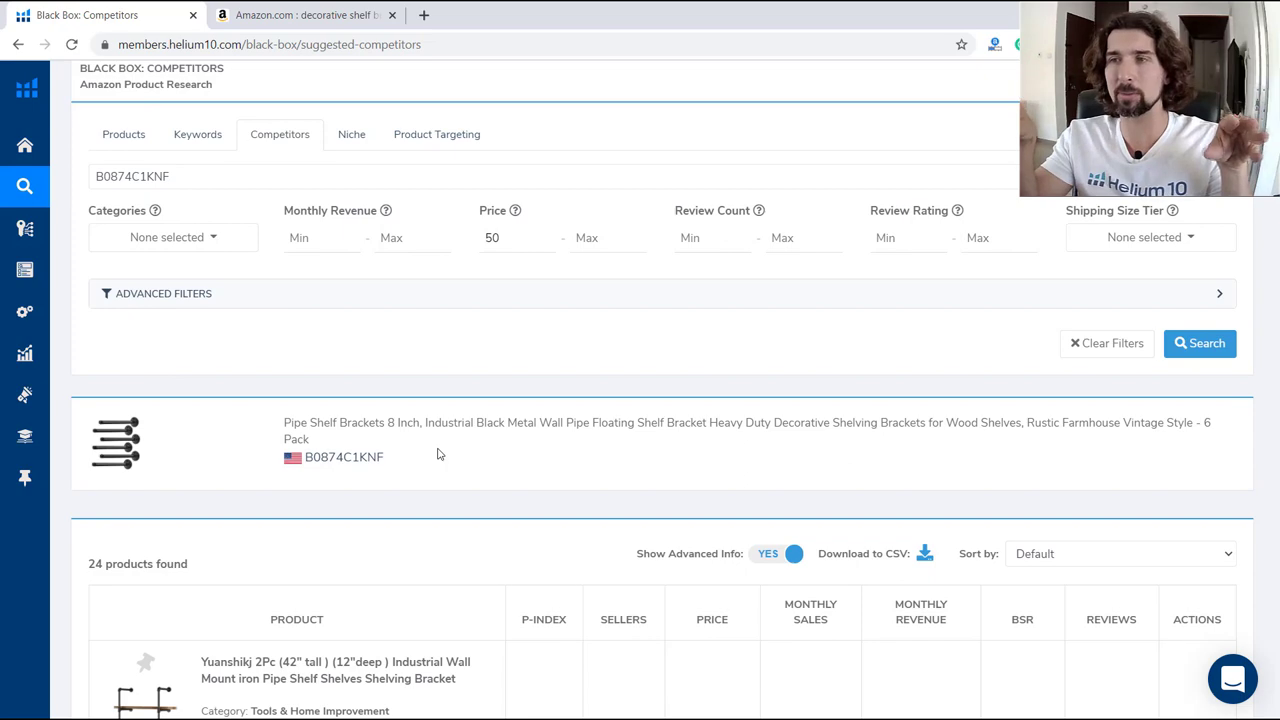
scroll(438, 454, "down", 5)
scroll(514, 440, "up", 6)
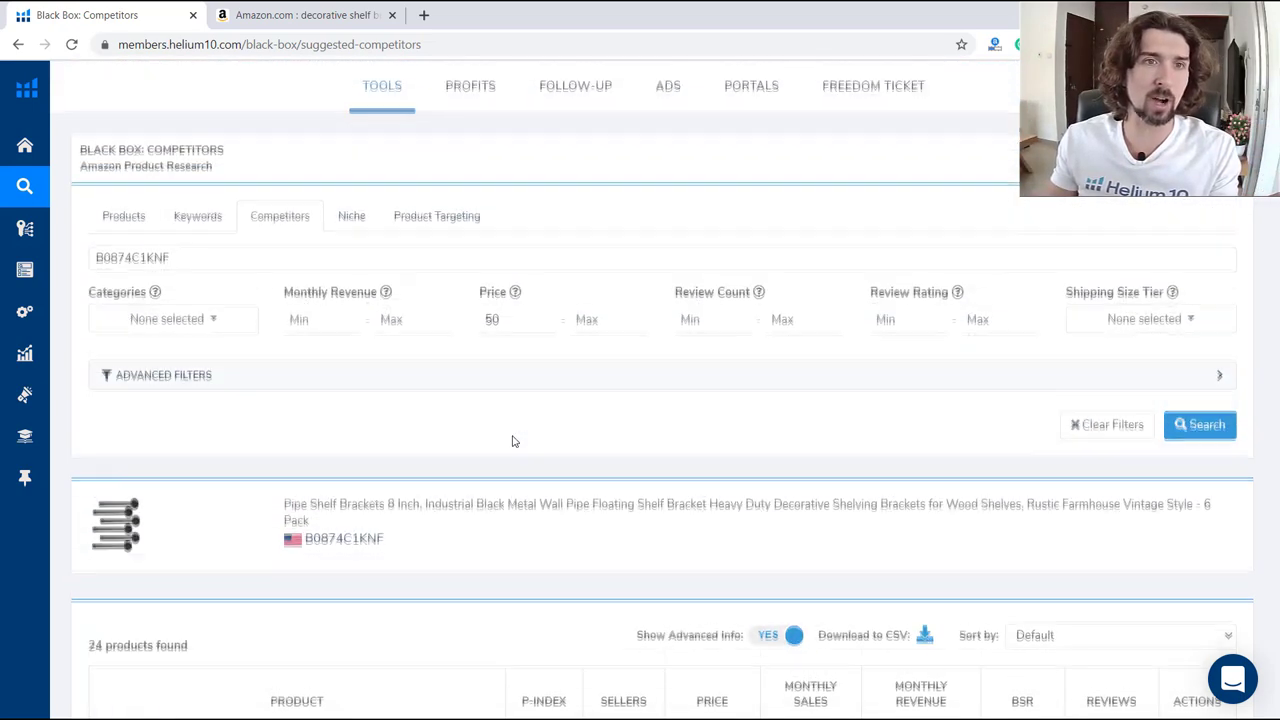
scroll(641, 389, "down", 15)
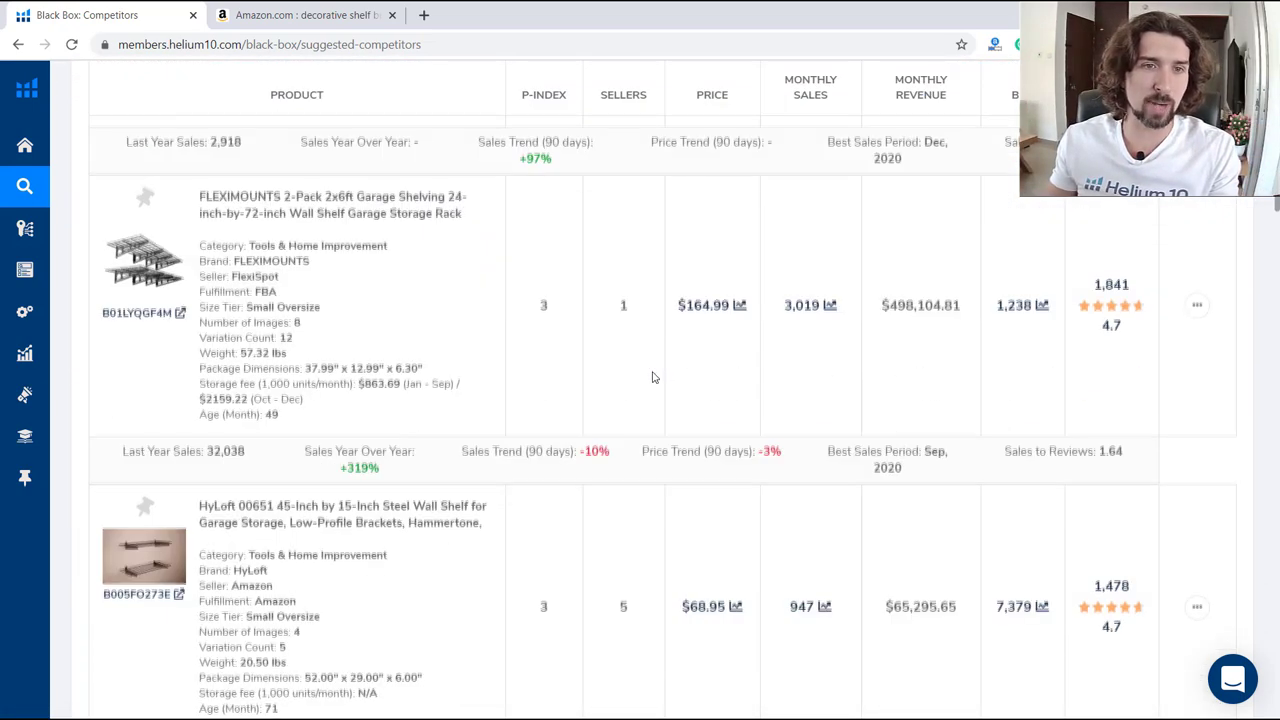
scroll(618, 351, "down", 5)
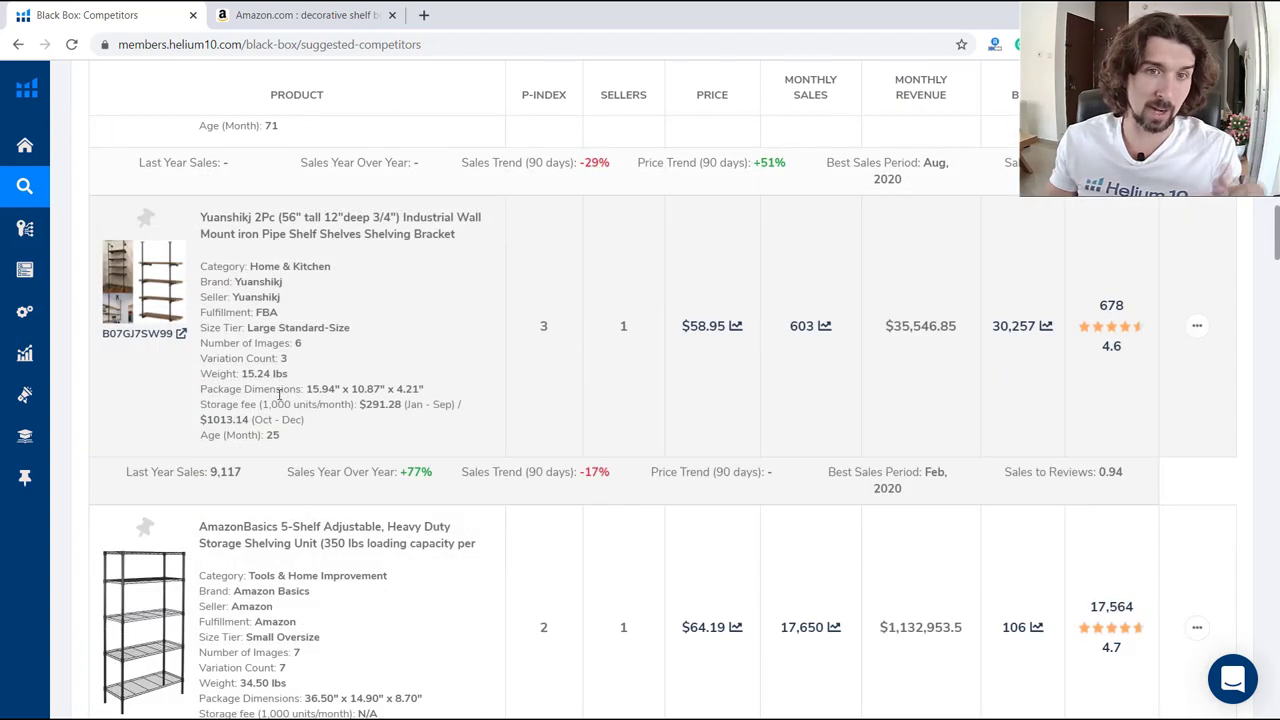
scroll(342, 362, "down", 5)
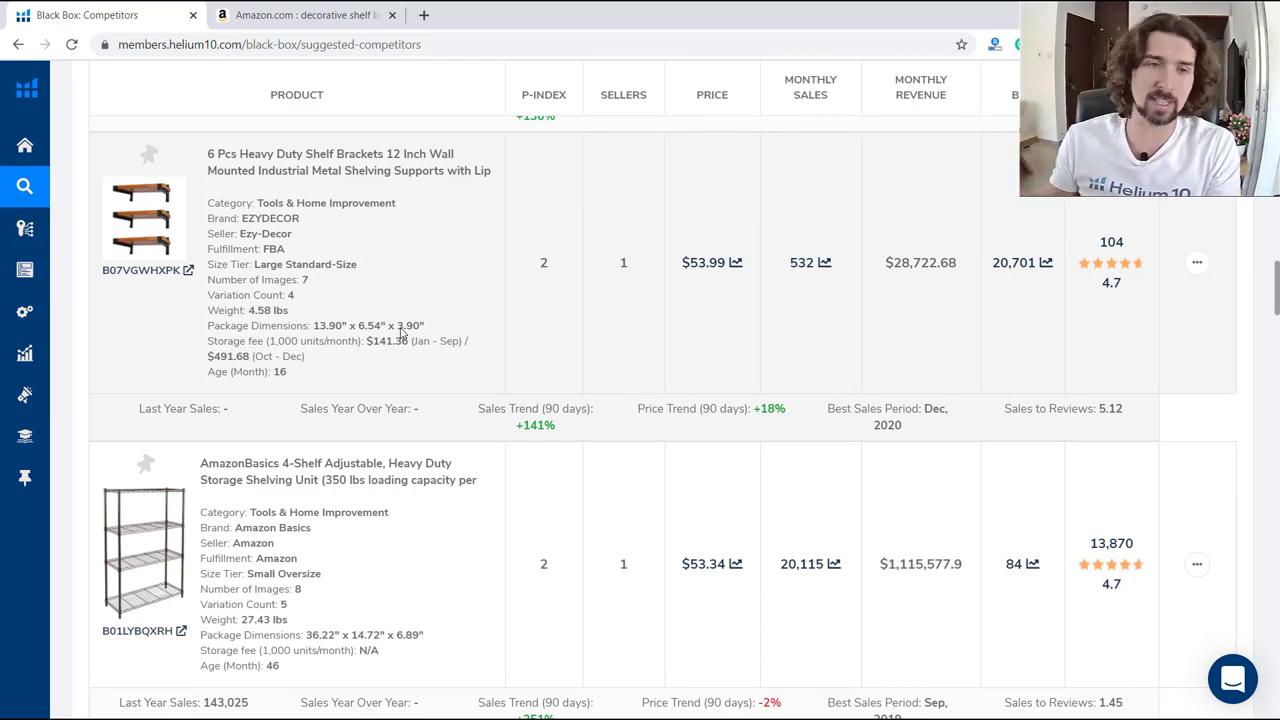
scroll(440, 330, "down", 2)
scroll(449, 371, "up", 1)
scroll(450, 372, "down", 3)
scroll(420, 317, "down", 6)
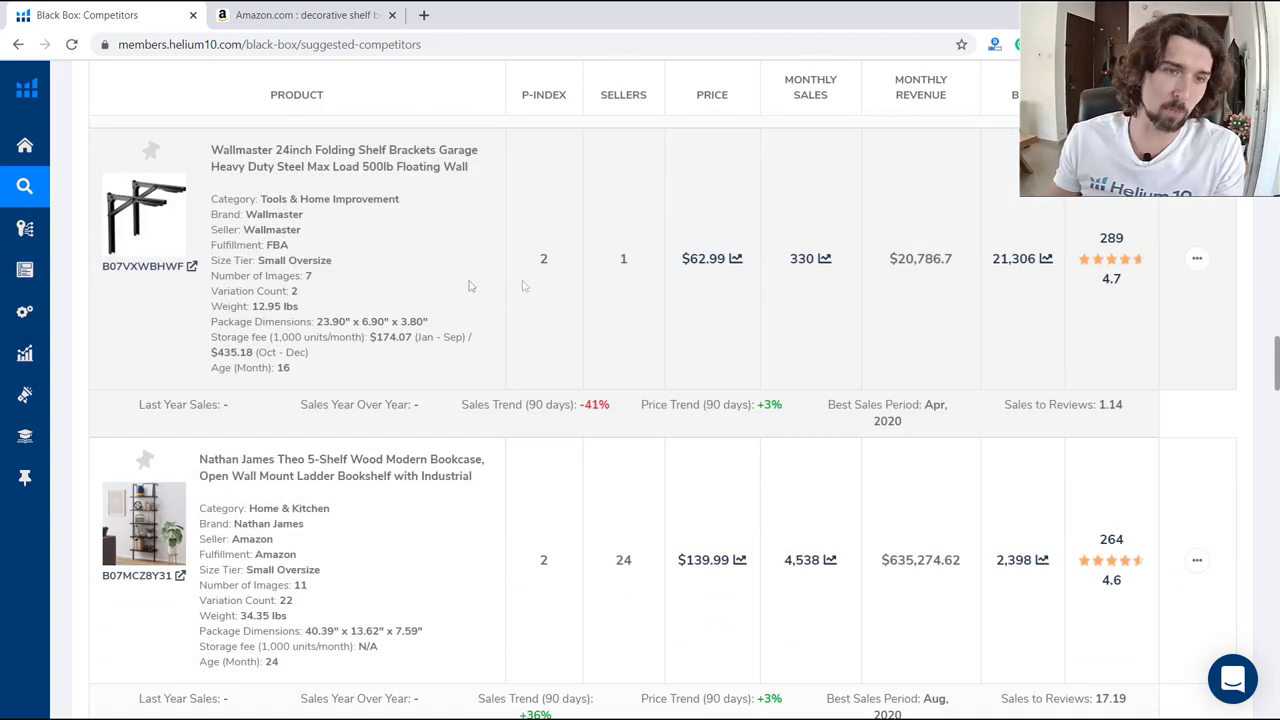
left_click_drag(1276, 385, 1277, 64)
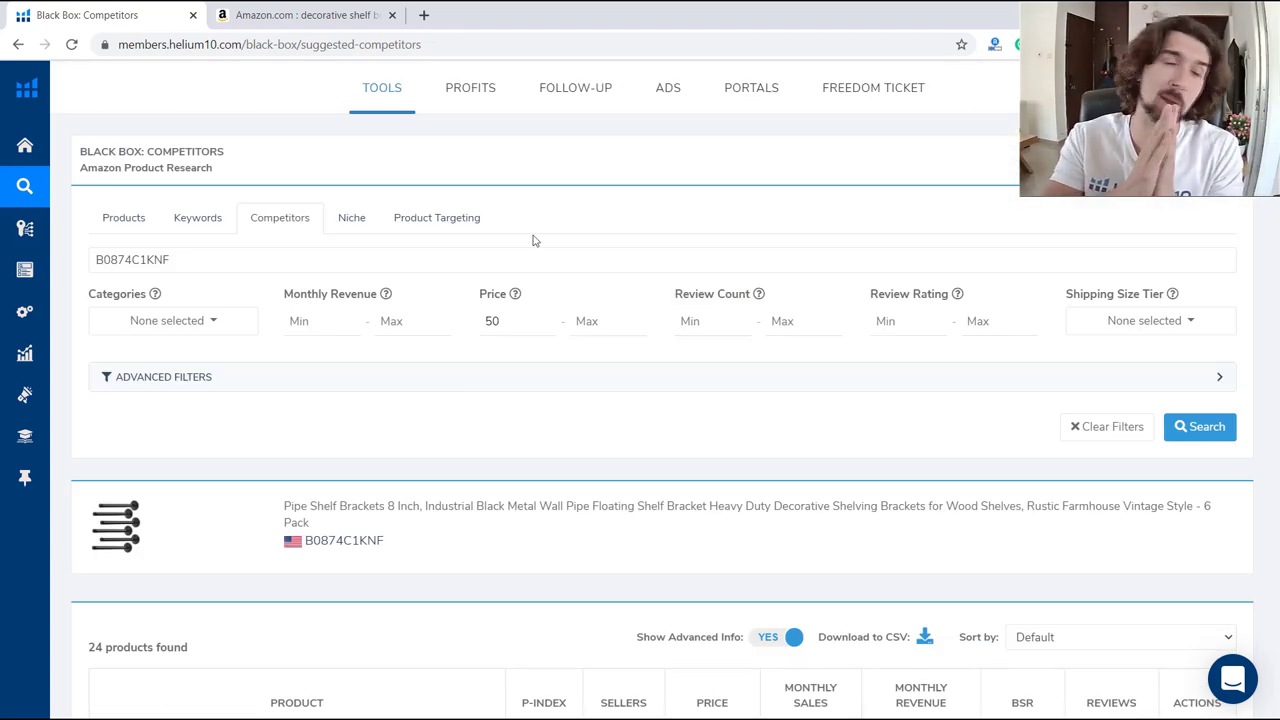
scroll(597, 238, "down", 2)
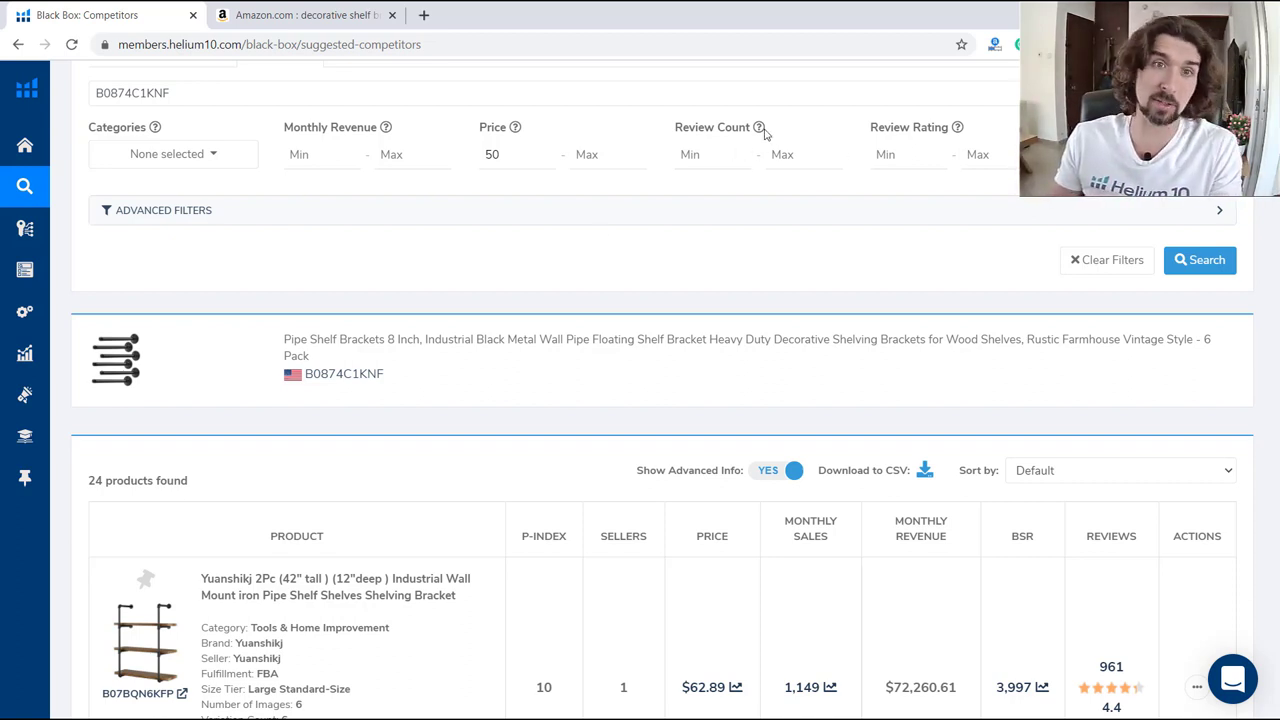
scroll(638, 222, "up", 1)
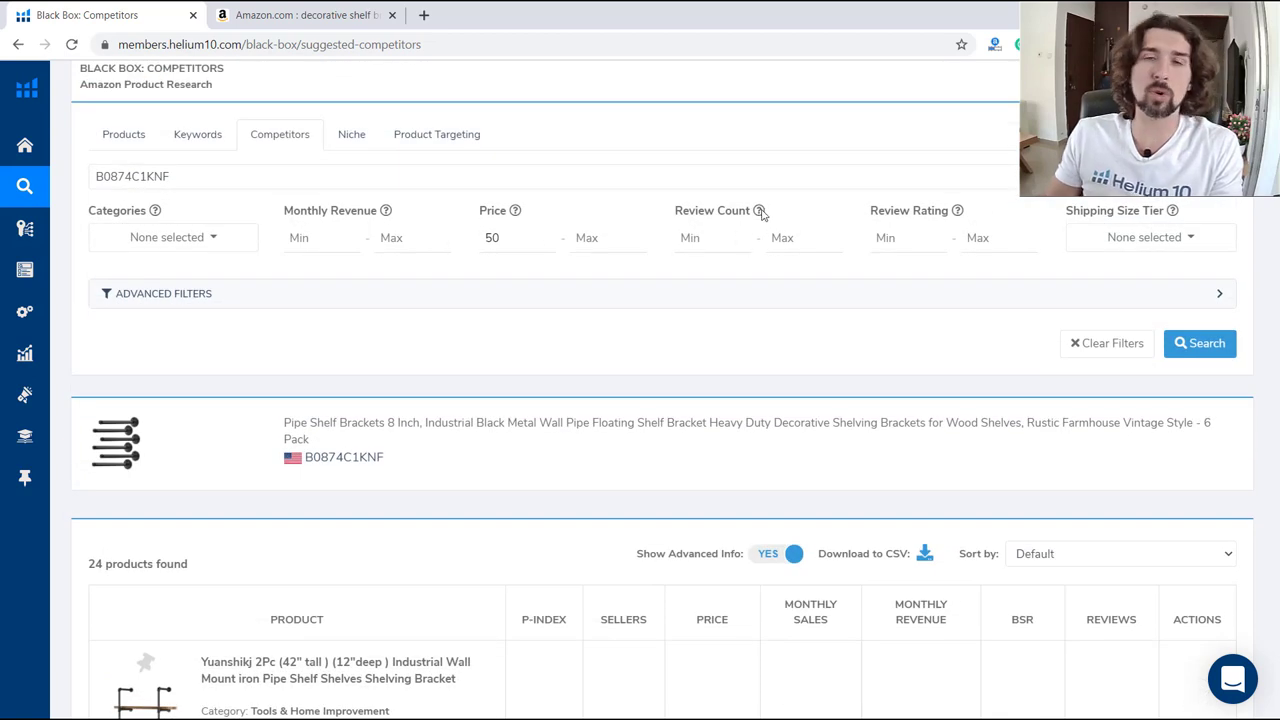
mouse_move(759, 211)
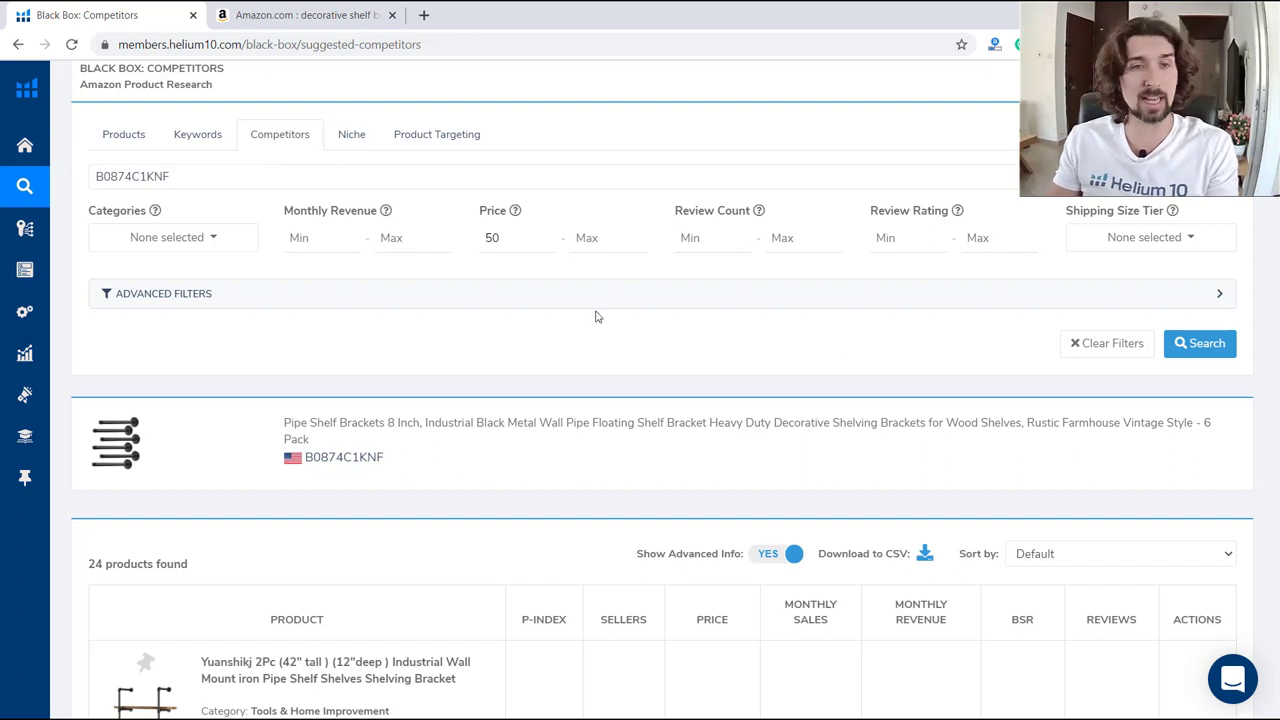
Open the Niche research in Black Box and copy the search phrase "decorative shelf brackets" from the Amazon results page
scroll(500, 450, "up", 1)
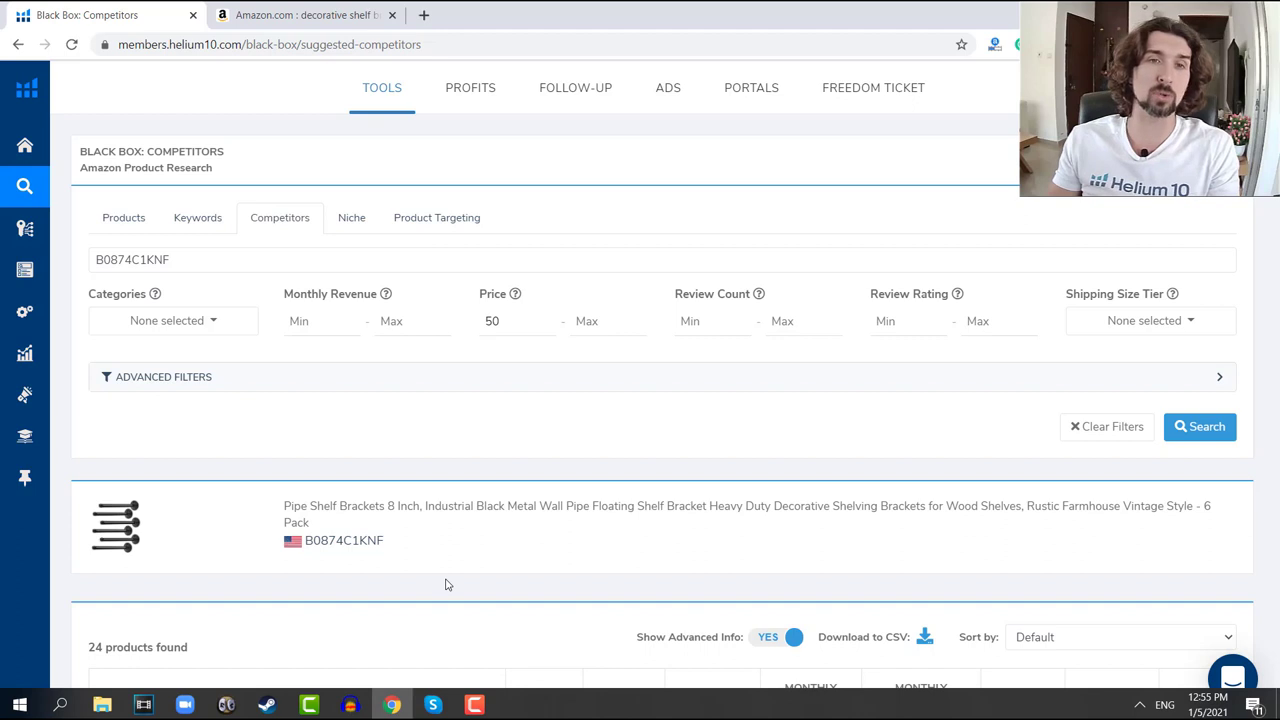
left_click(351, 217)
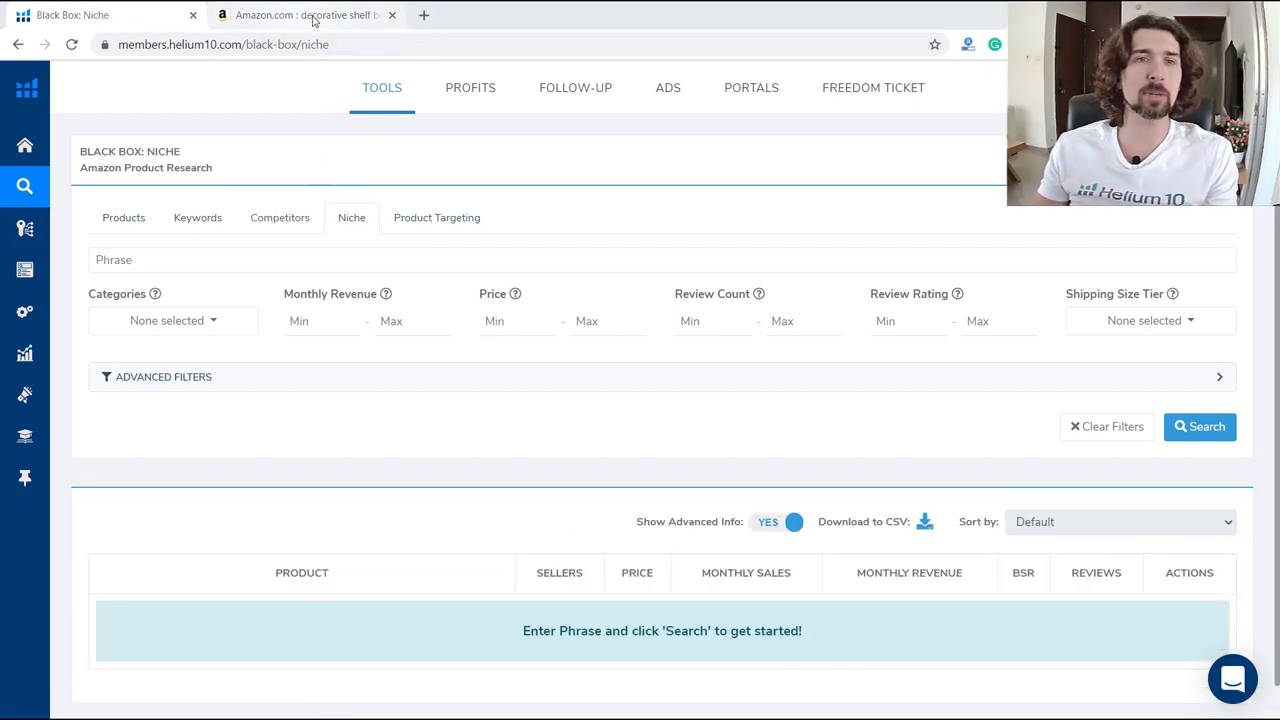
left_click(306, 15)
triple_click(333, 82)
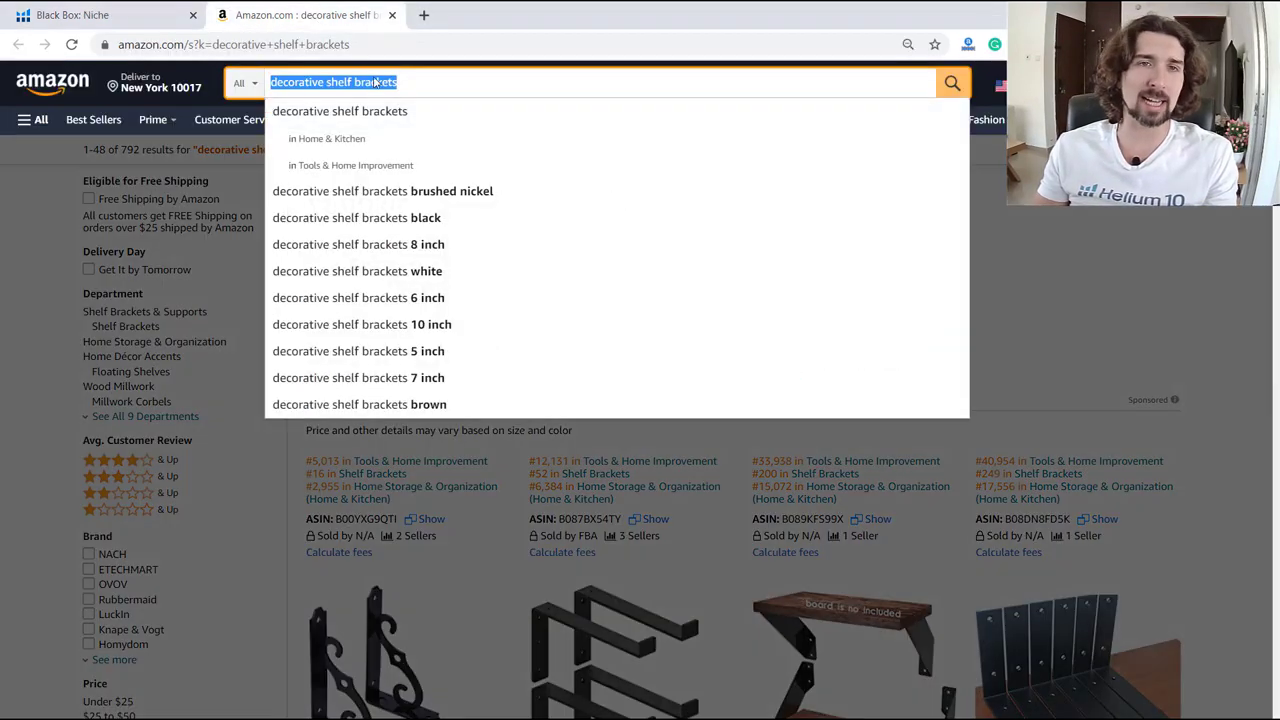
right_click(377, 80)
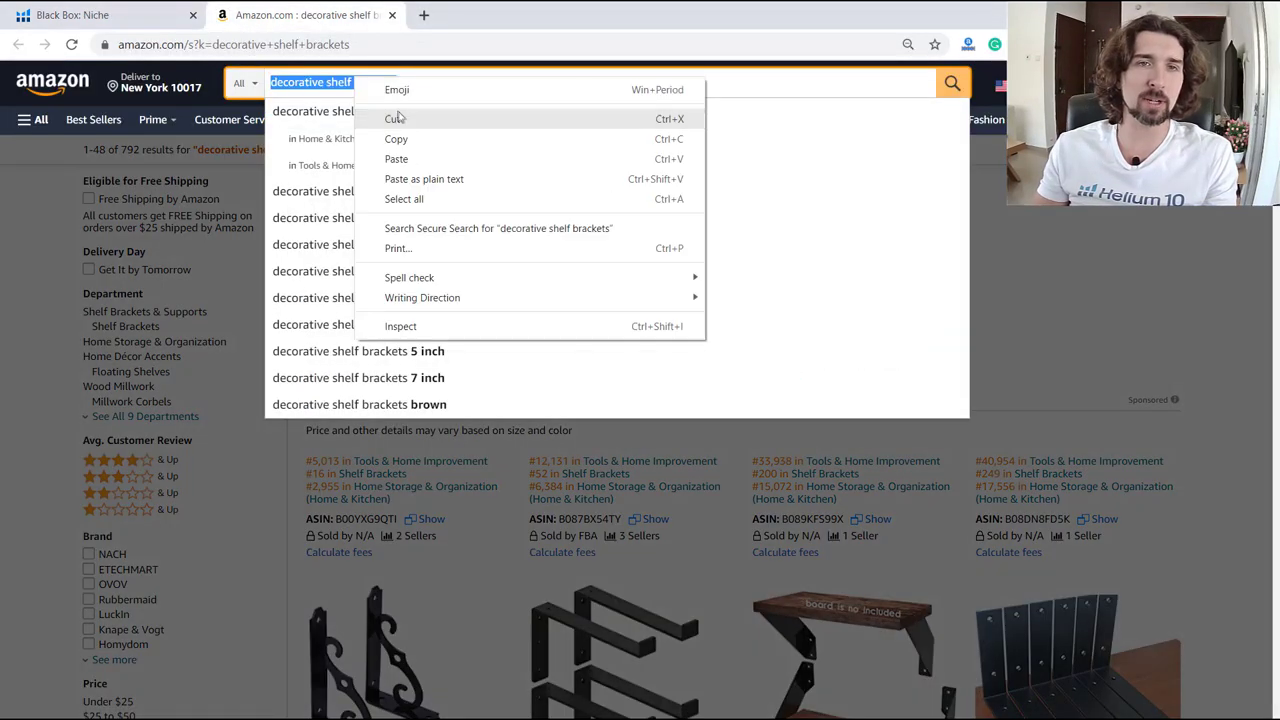
left_click(415, 138)
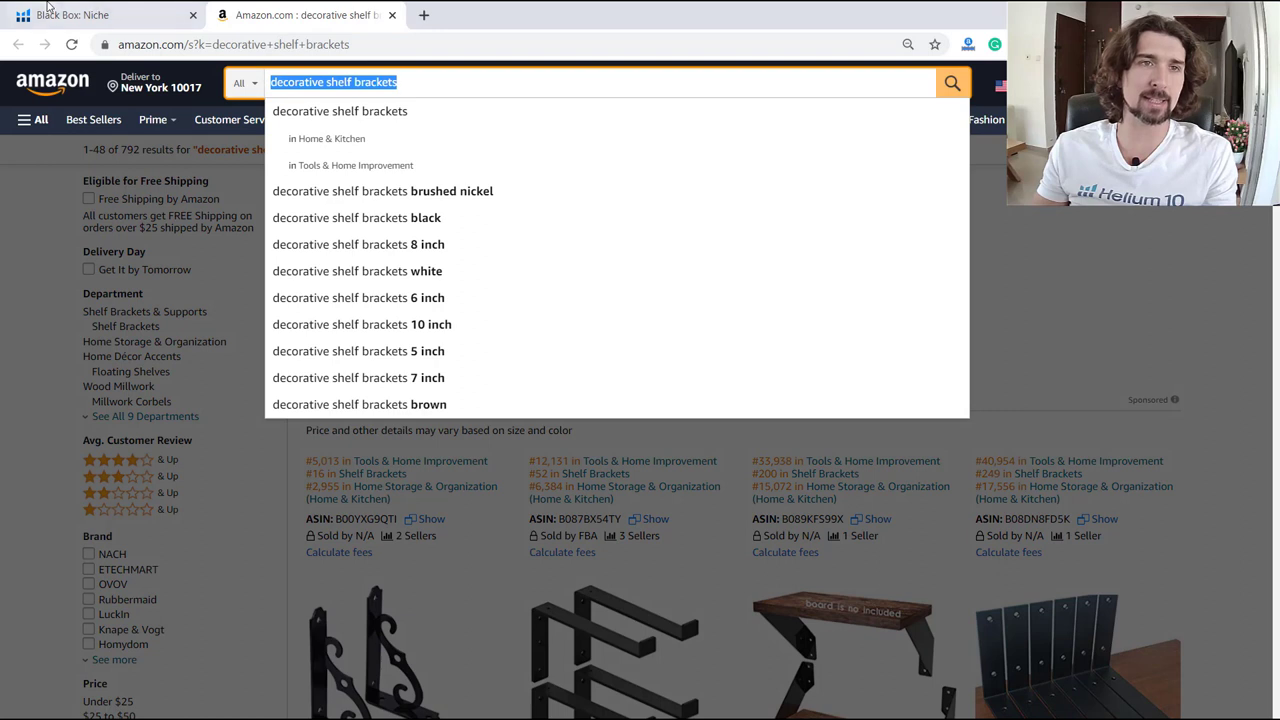
Run a Niche search in Black Box for the phrase "decorative shelf brackets"
left_click(50, 12)
left_click(257, 260)
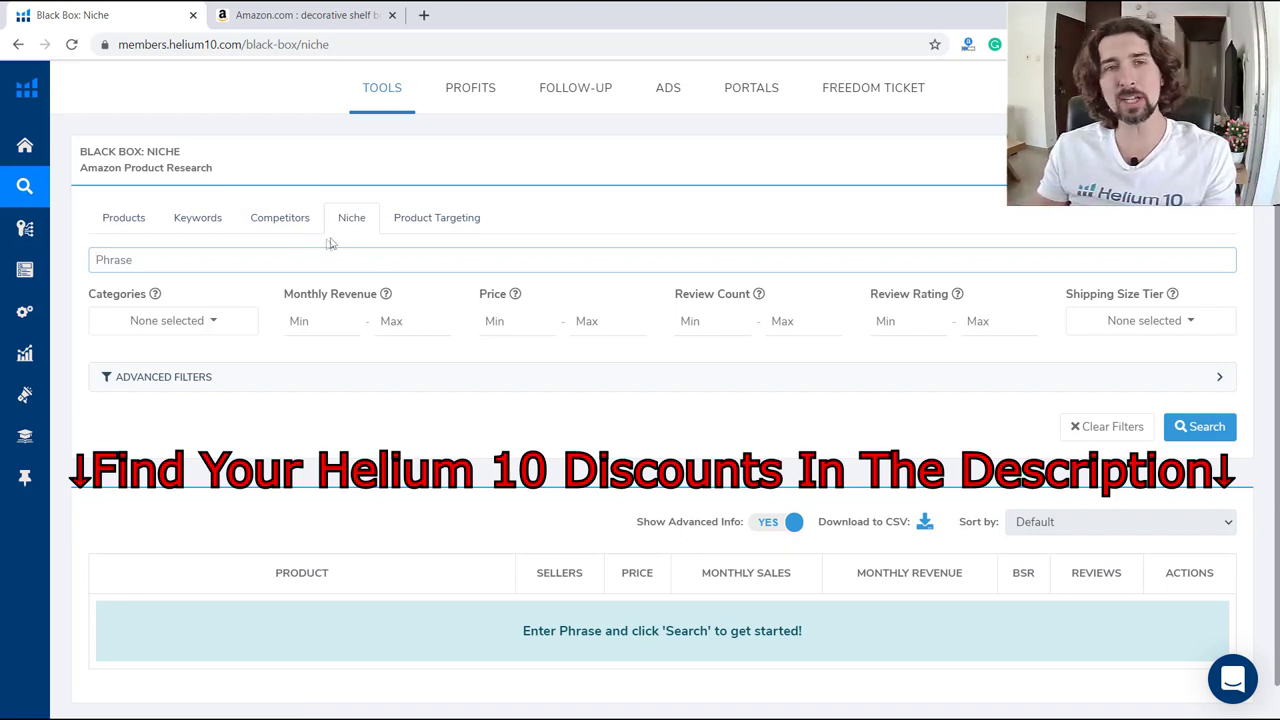
key("ctrl+v")
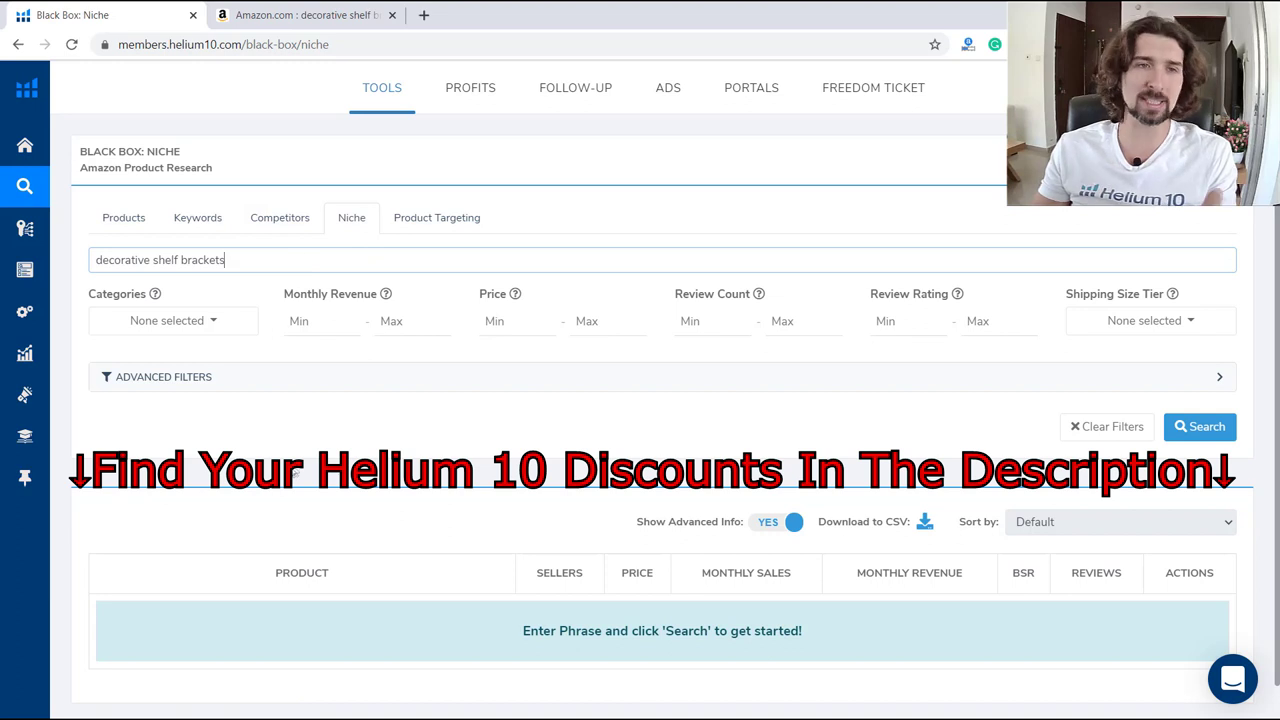
left_click(1205, 426)
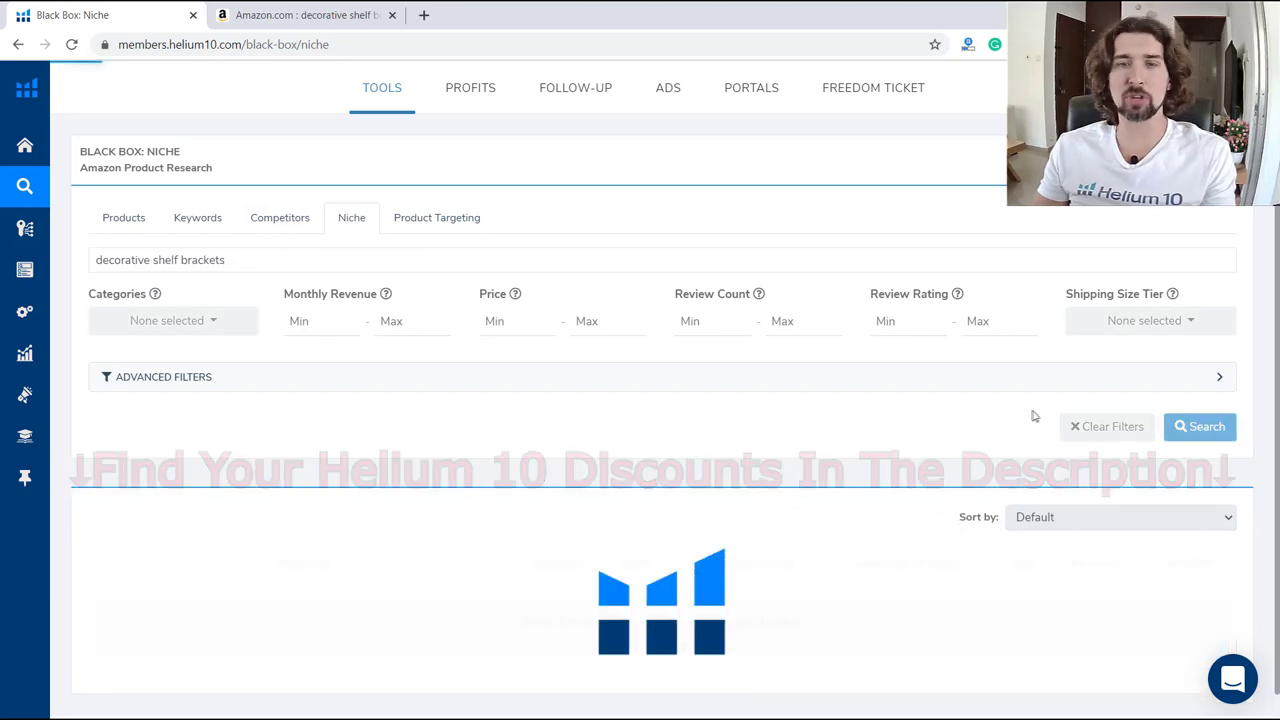
Examine the niche summary figures and product list, and compare them with Amazon's own results for the same phrase
scroll(745, 368, "down", 4)
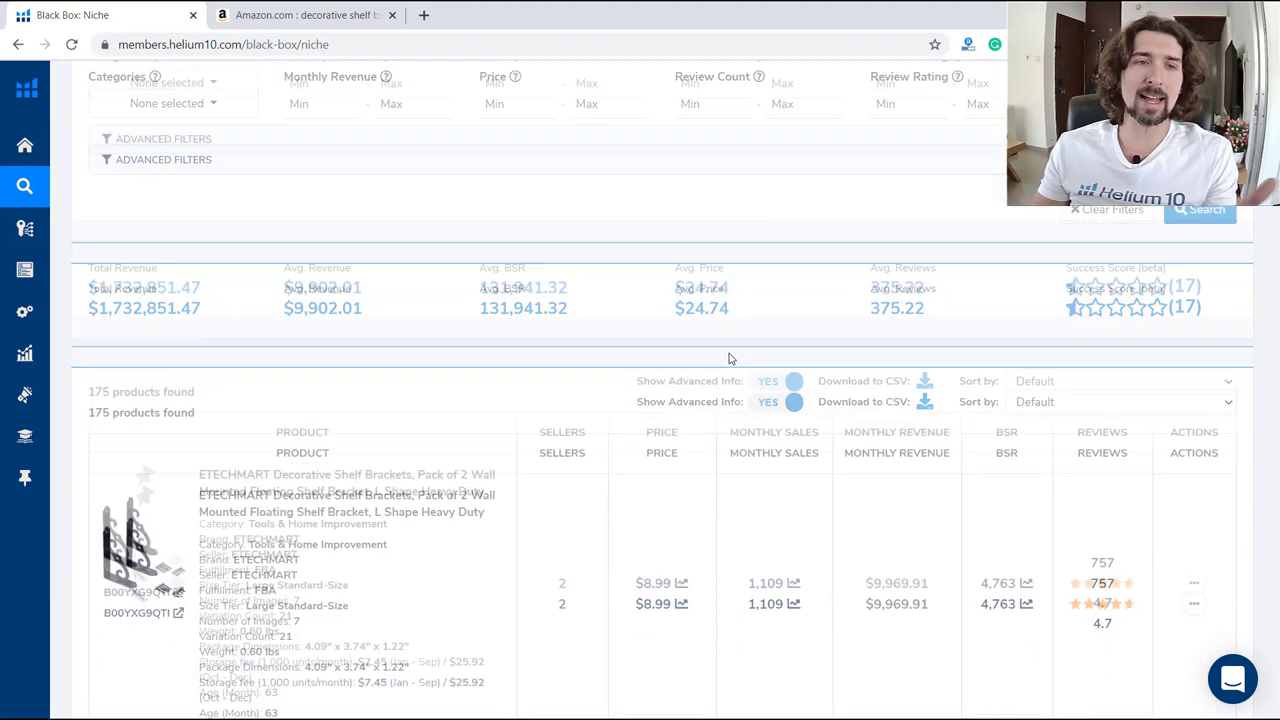
scroll(457, 229, "up", 2)
scroll(443, 206, "down", 3)
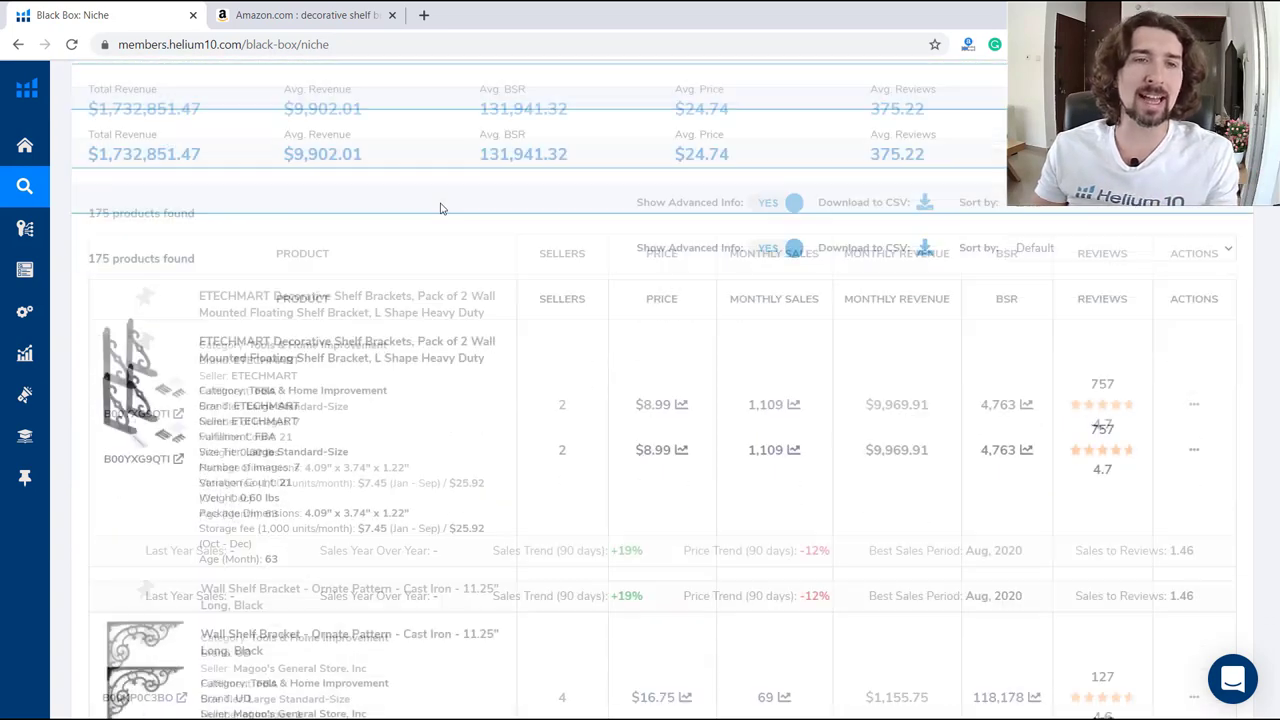
scroll(337, 323, "up", 5)
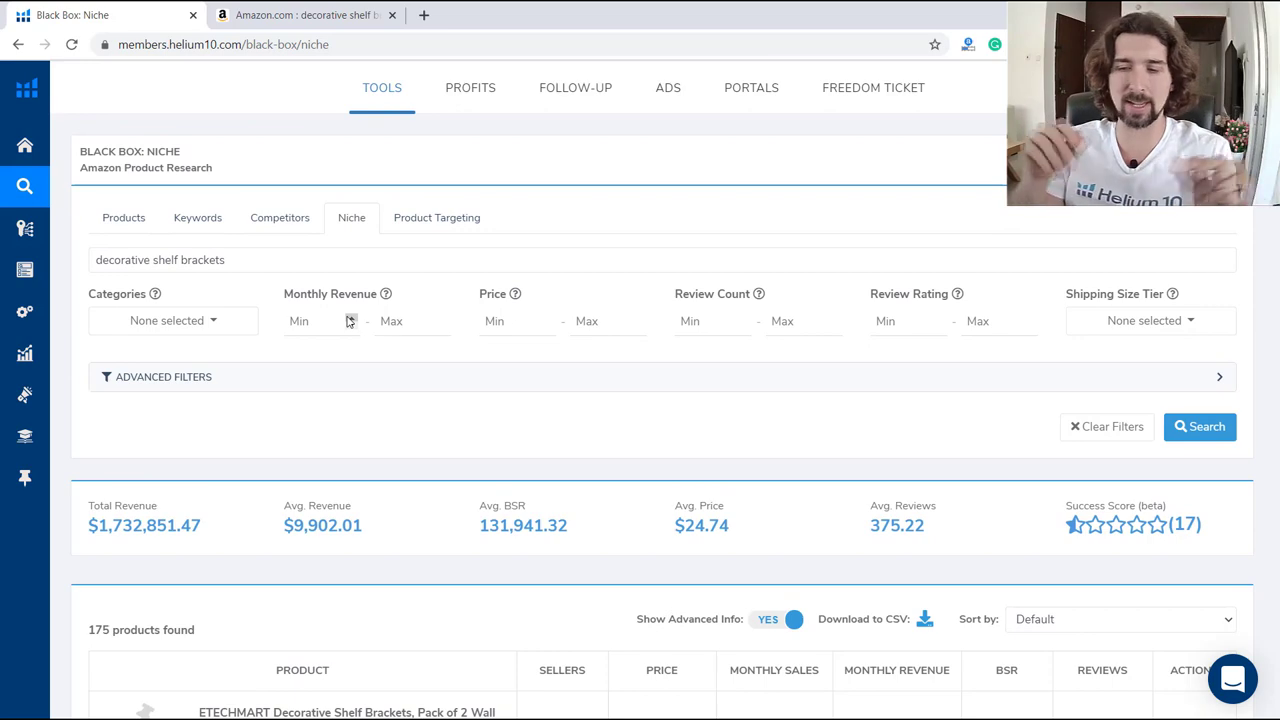
left_click(300, 15)
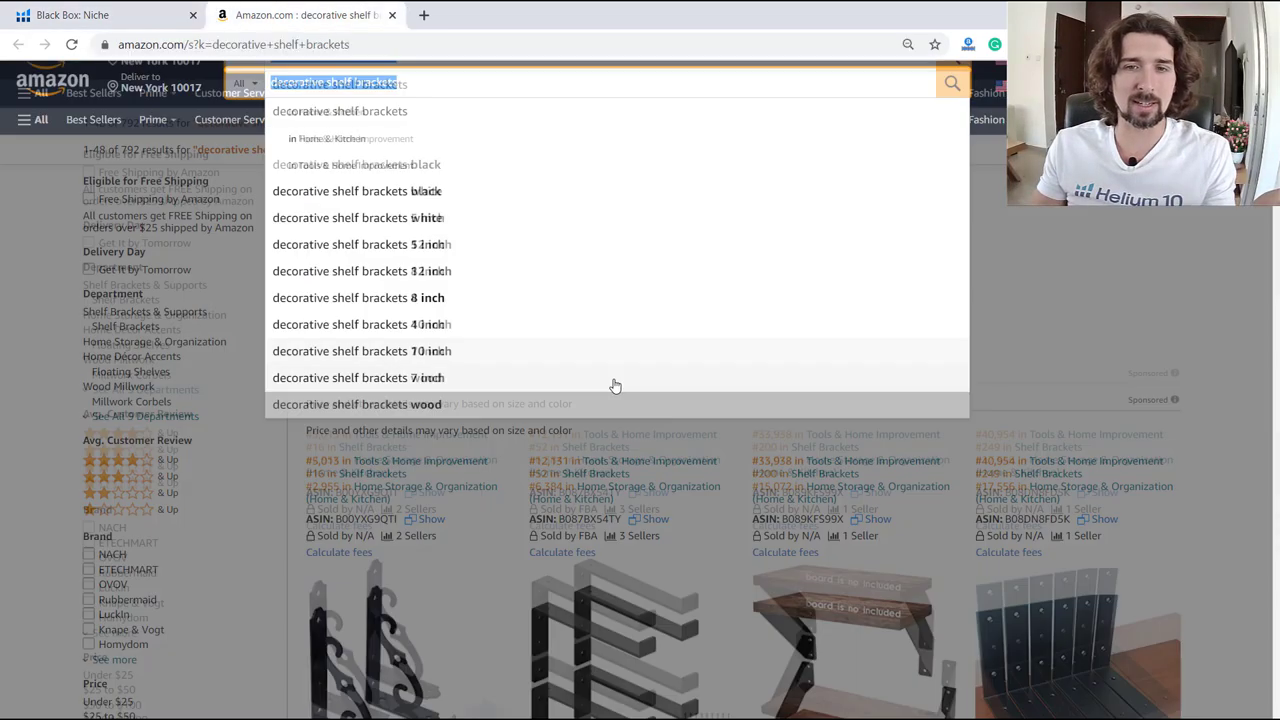
scroll(650, 385, "down", 5)
scroll(816, 482, "down", 4)
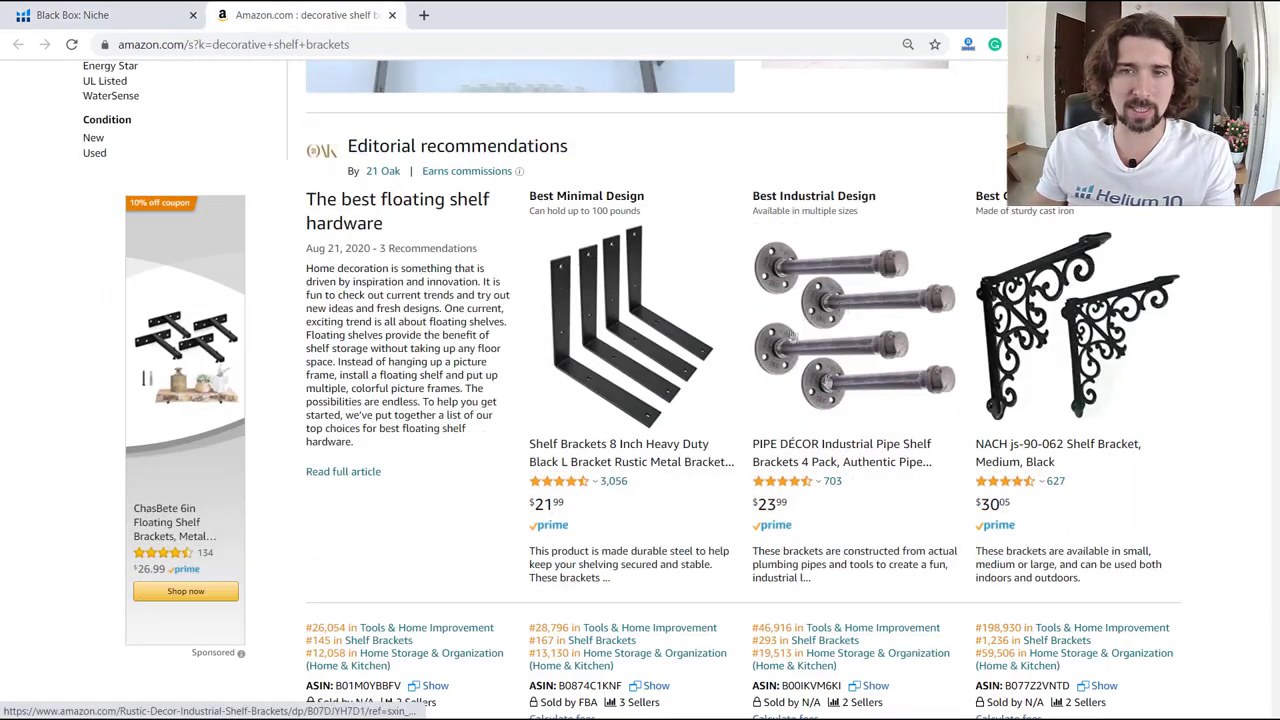
left_click(180, 16)
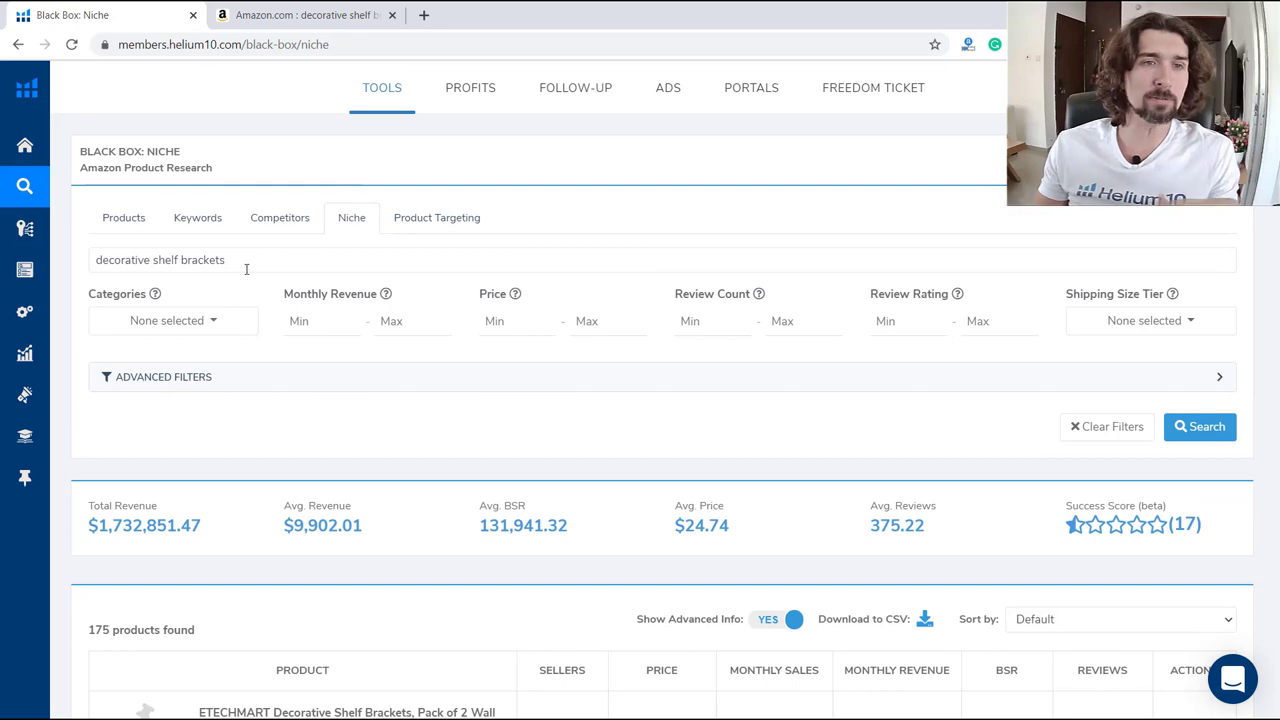
Examine the niche products for relevance to the phrase, comparing bracket styles, prices and monthly sales, and return to the phrase field
scroll(246, 268, "down", 10)
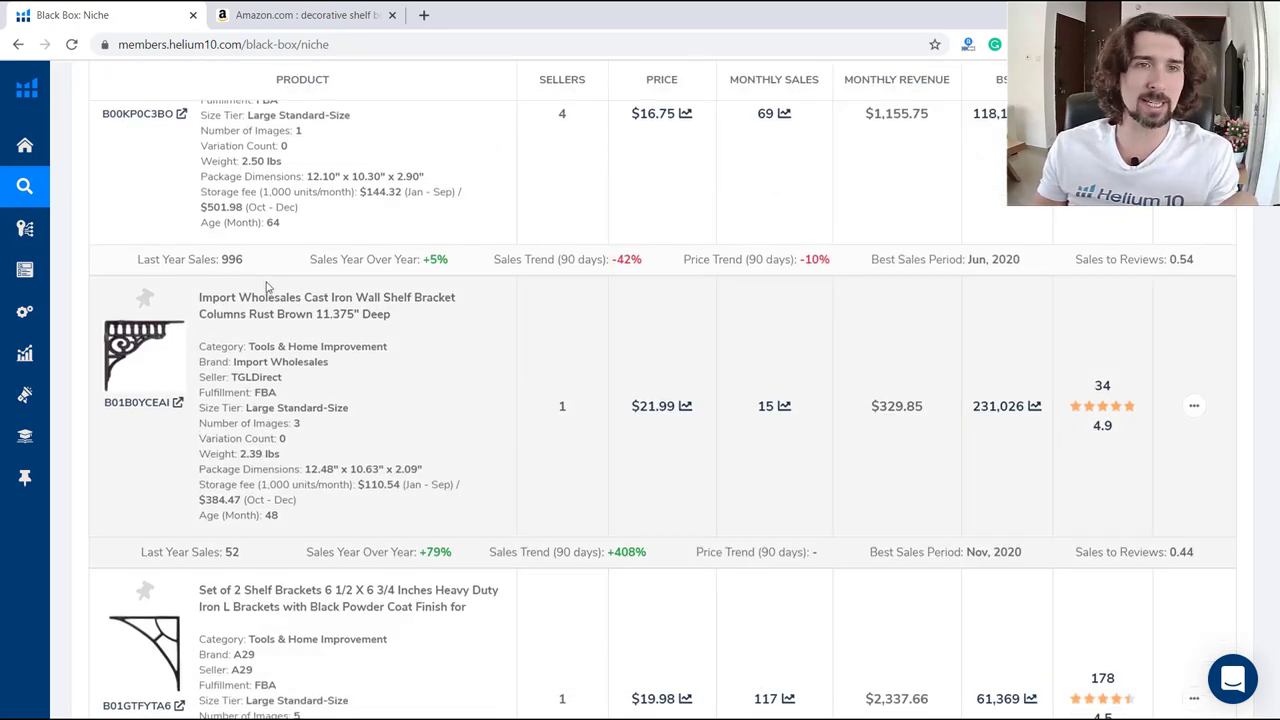
scroll(266, 288, "down", 10)
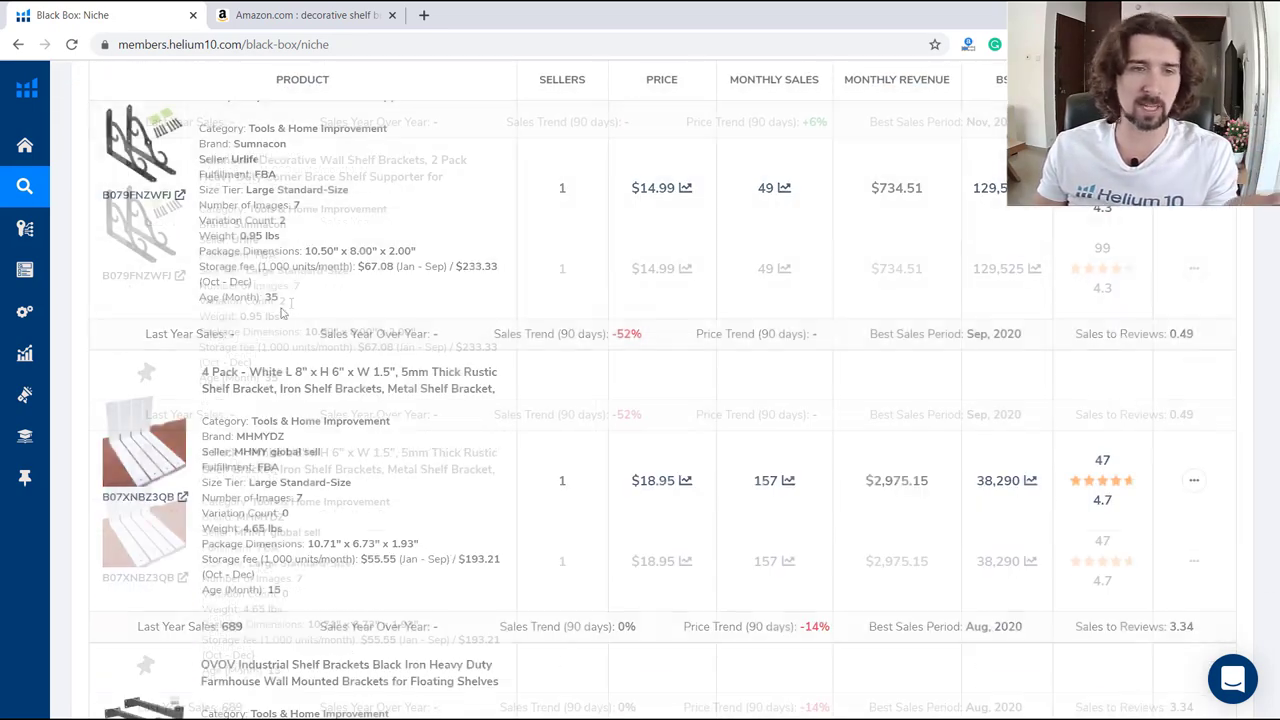
scroll(283, 313, "up", 2)
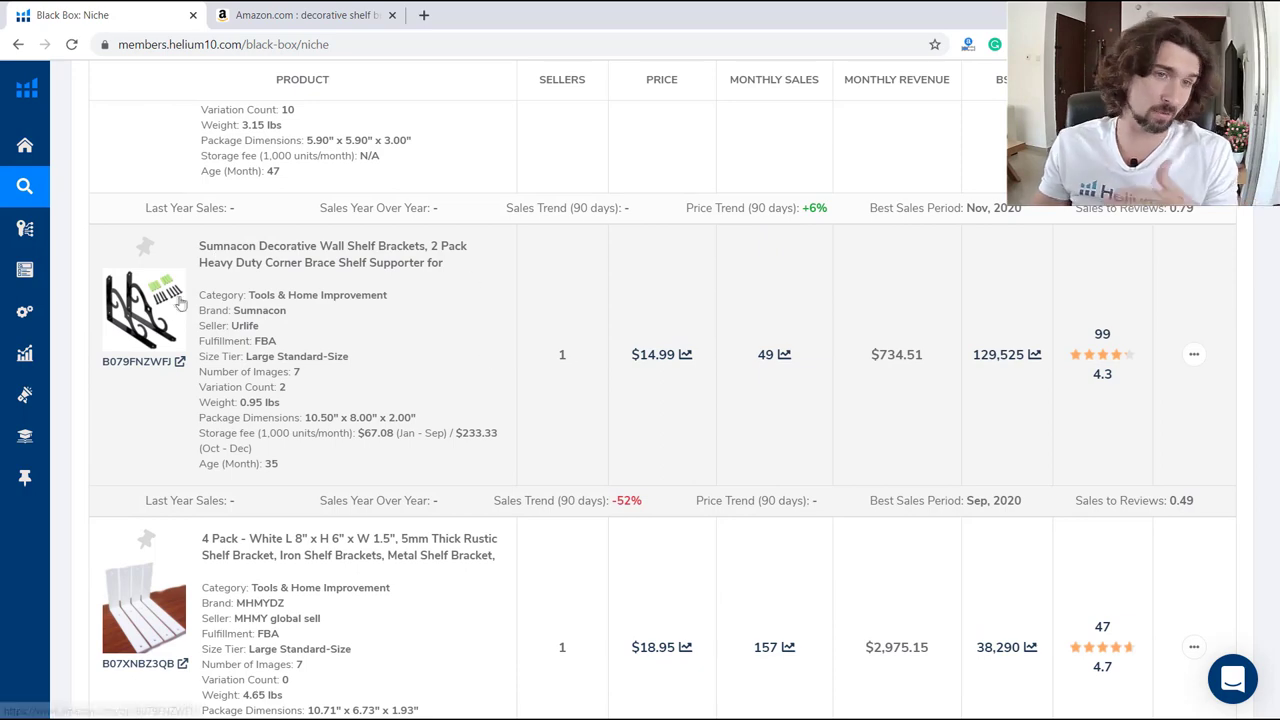
scroll(176, 304, "down", 3)
scroll(1267, 418, "down", 15)
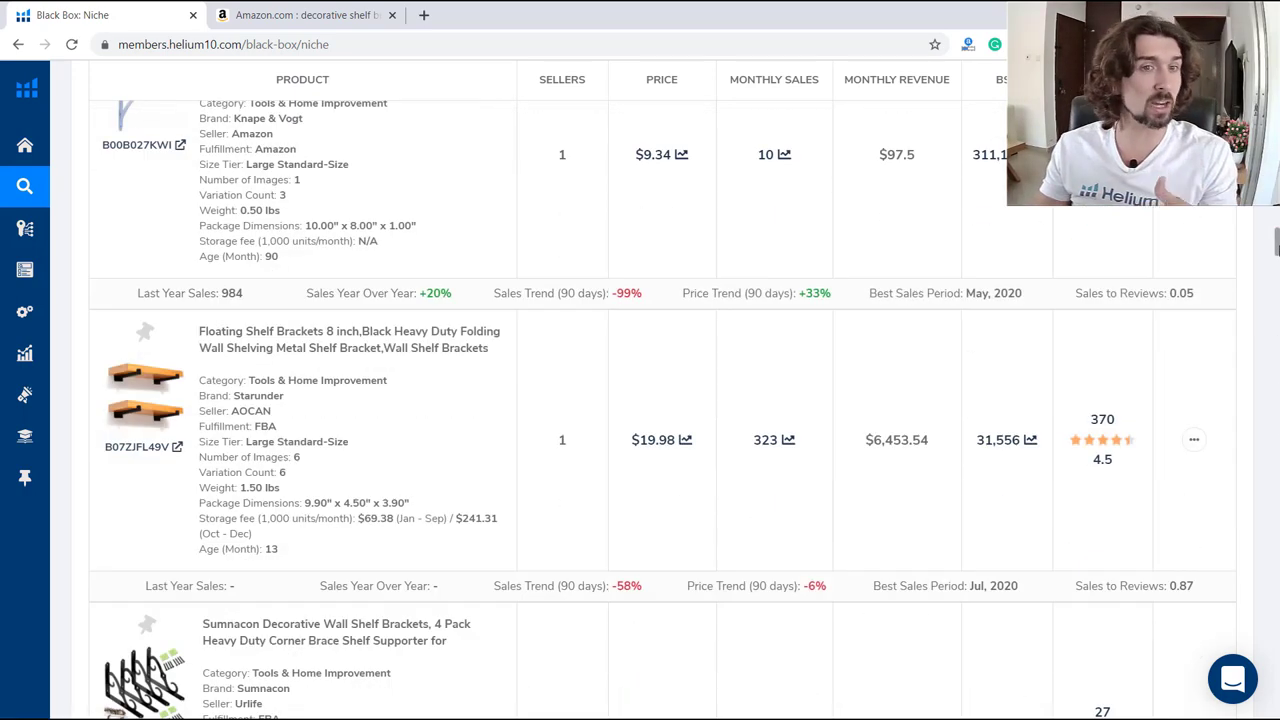
scroll(1267, 418, "up", 20)
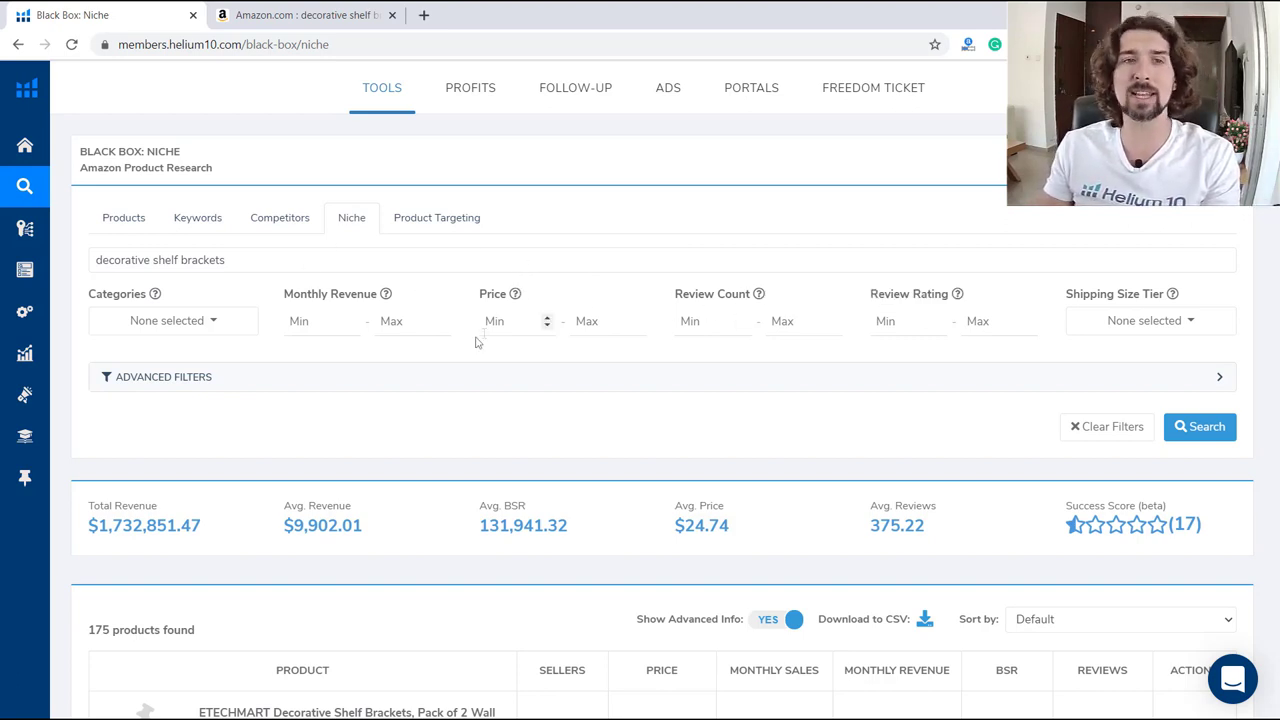
left_click_drag(231, 262, 94, 262)
left_click(841, 265)
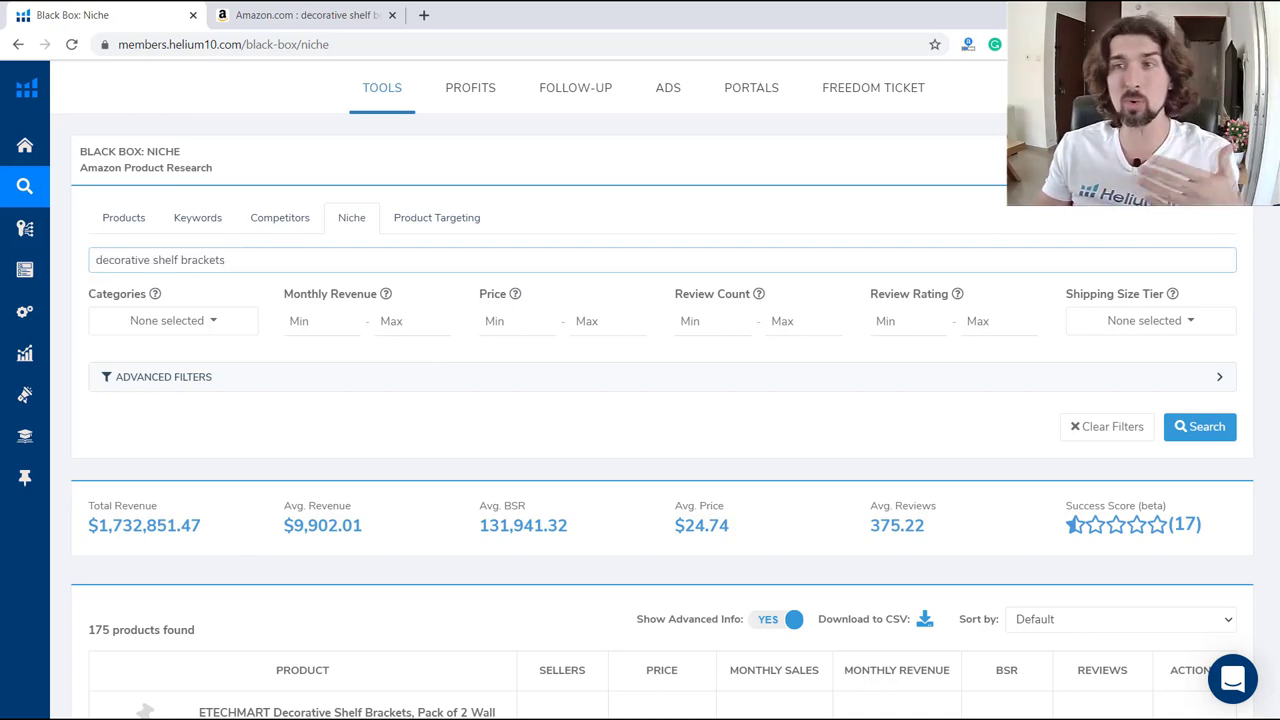
Review the rest of the first results page down to its end, comparing bracket styles, pack sizes, revenue and reviews, and return to the filters
scroll(933, 477, "down", 15)
scroll(933, 477, "down", 8)
scroll(870, 475, "down", 3)
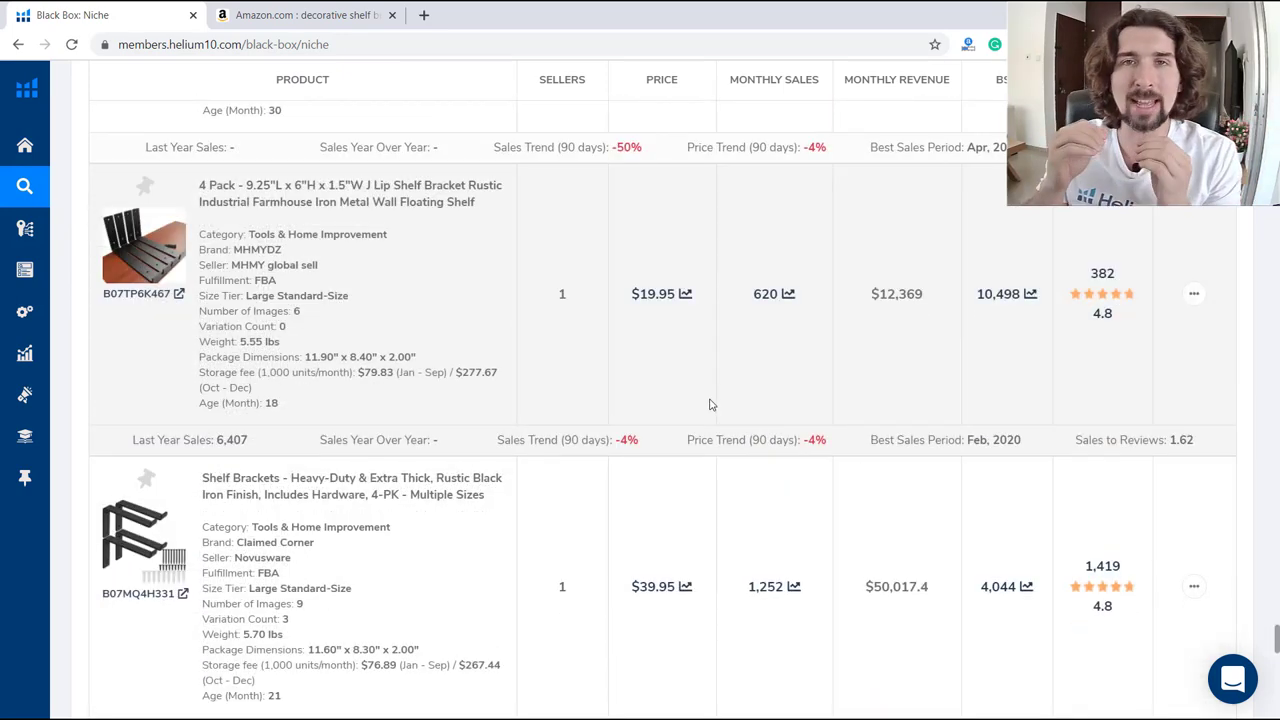
scroll(710, 404, "down", 3)
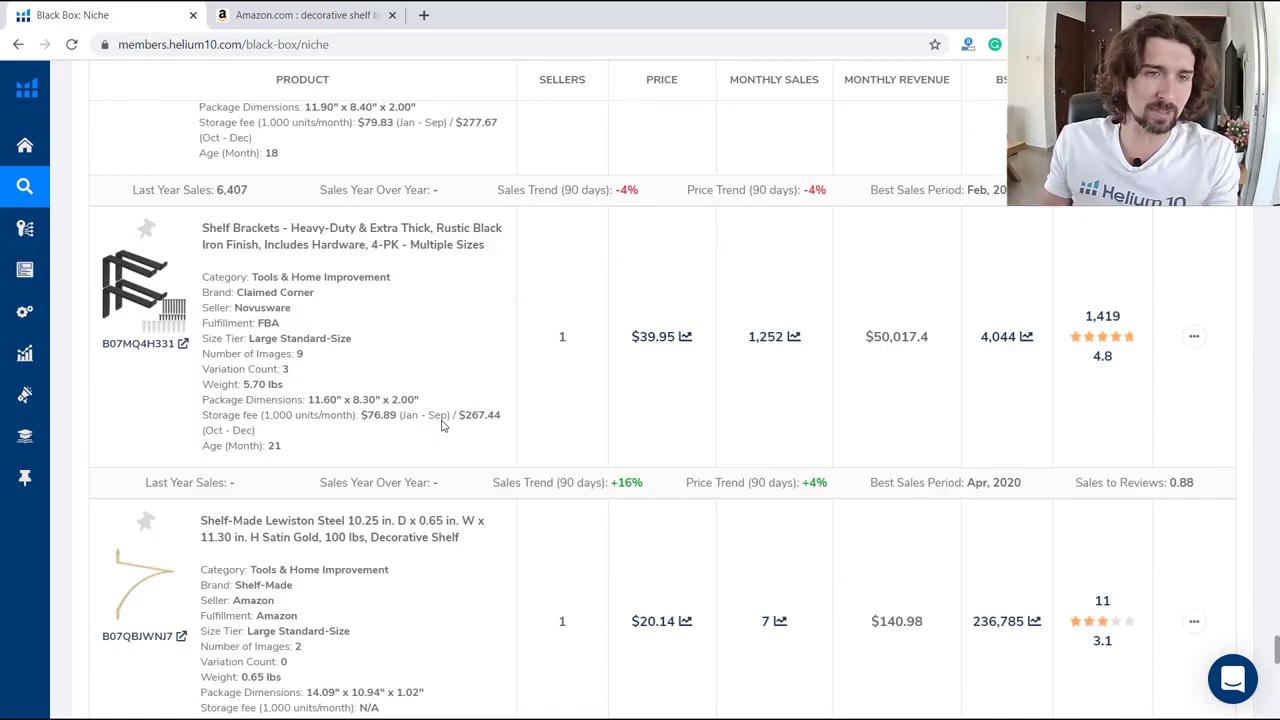
scroll(432, 420, "up", 3)
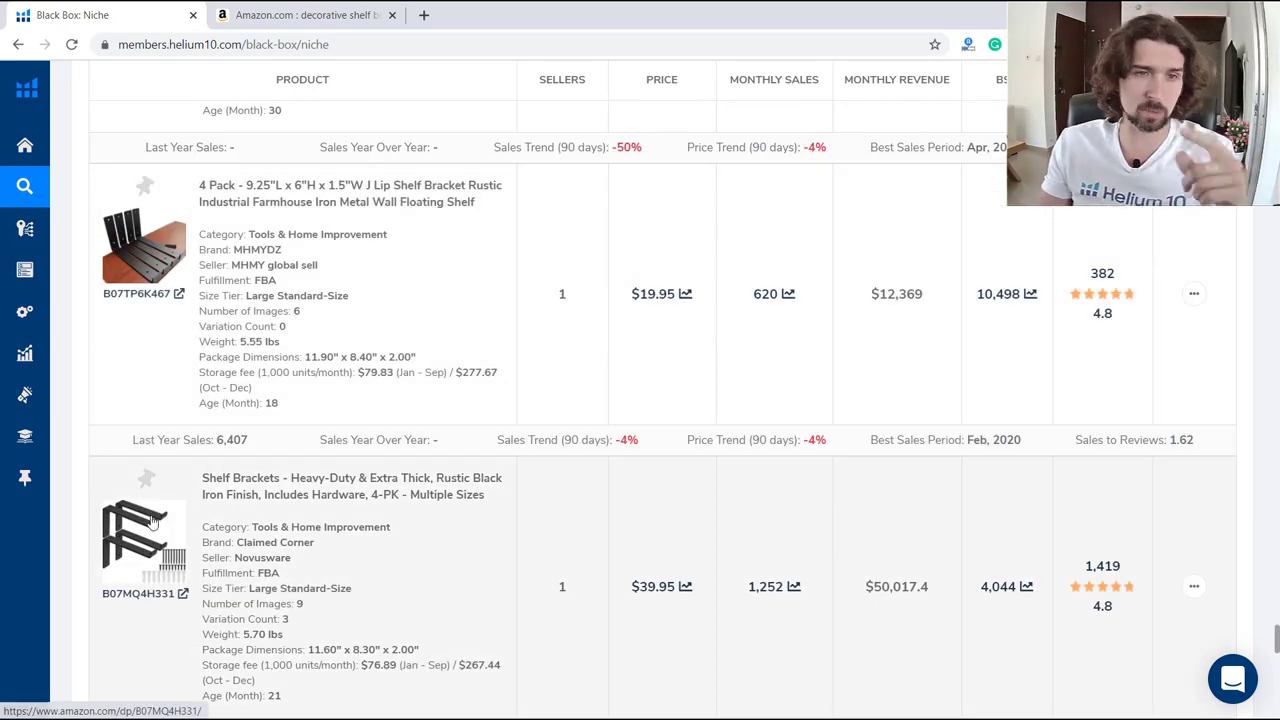
scroll(212, 458, "down", 10)
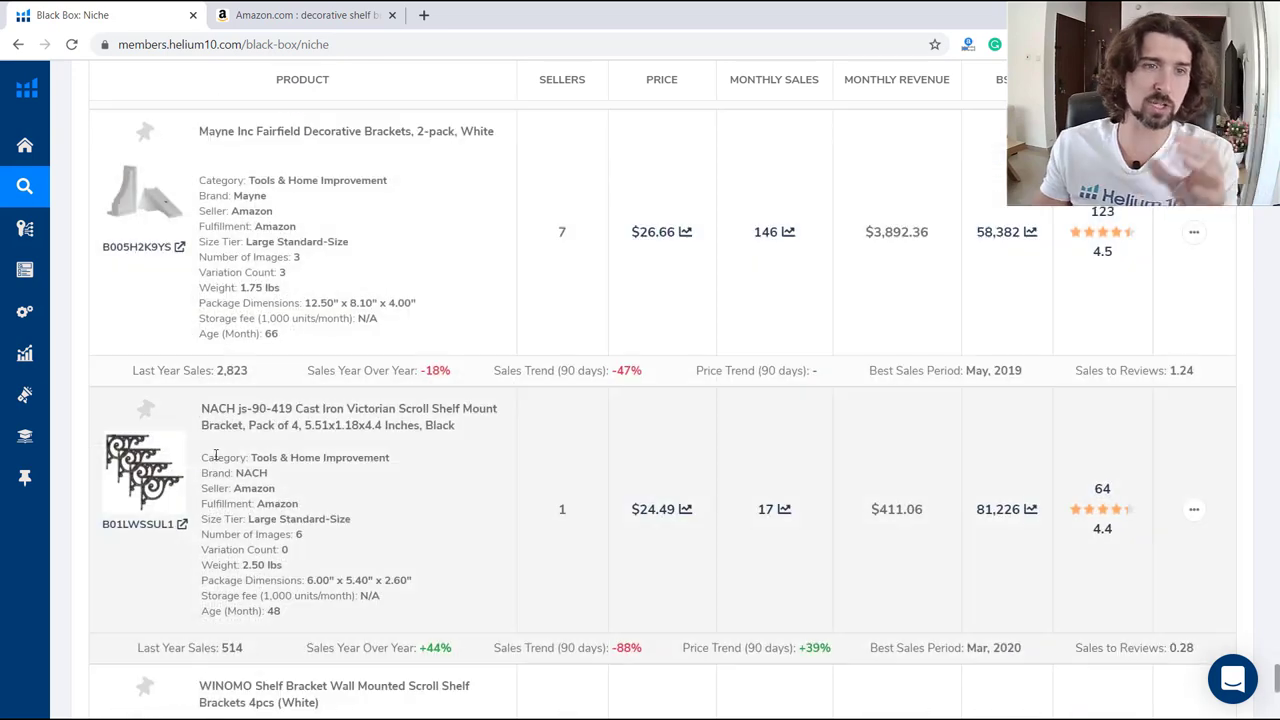
scroll(225, 452, "down", 5)
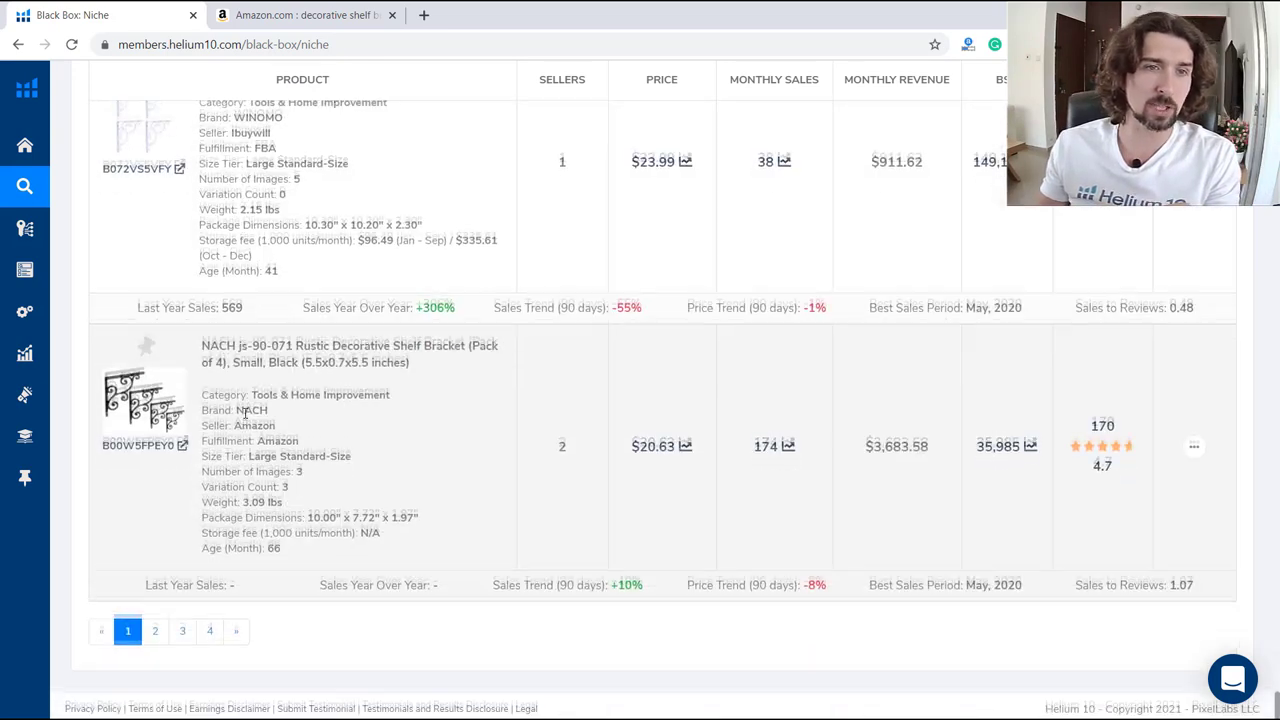
scroll(562, 365, "up", 5)
scroll(562, 365, "down", 5)
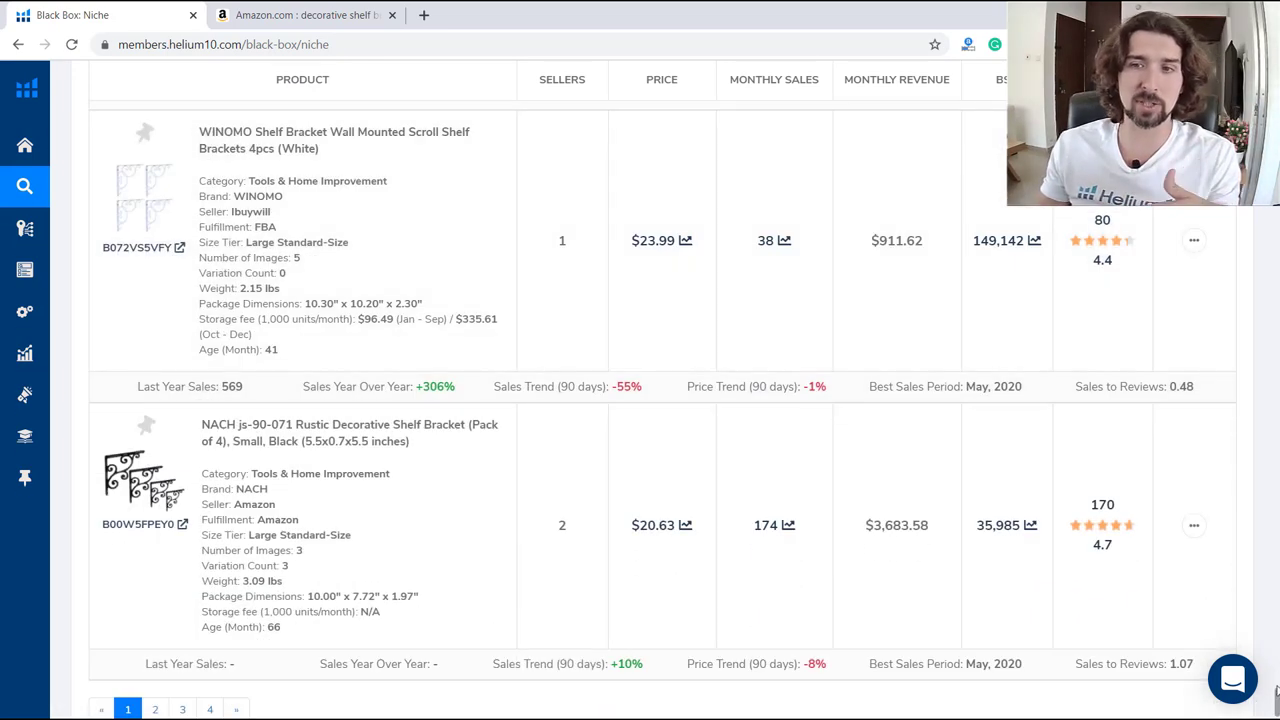
scroll(1276, 695, "up", 20)
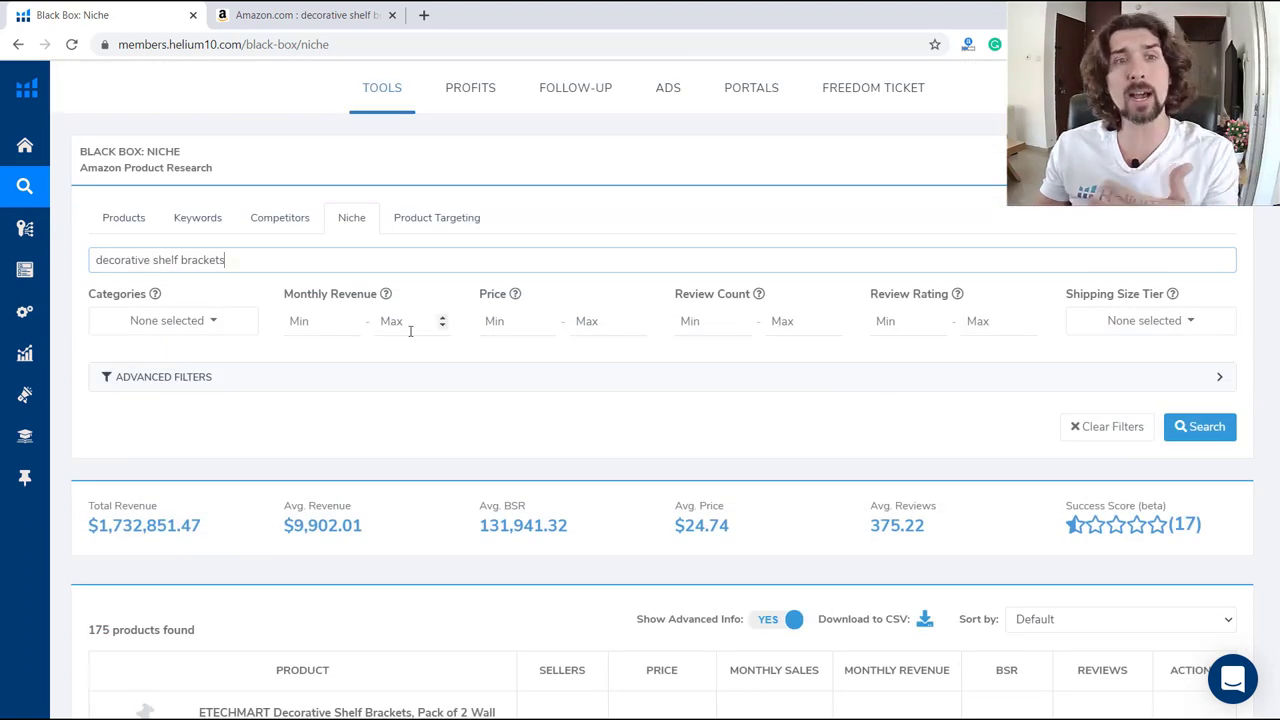
Set the maximum price to 30, run the niche search again and review the summary and first filtered products
left_click(585, 321)
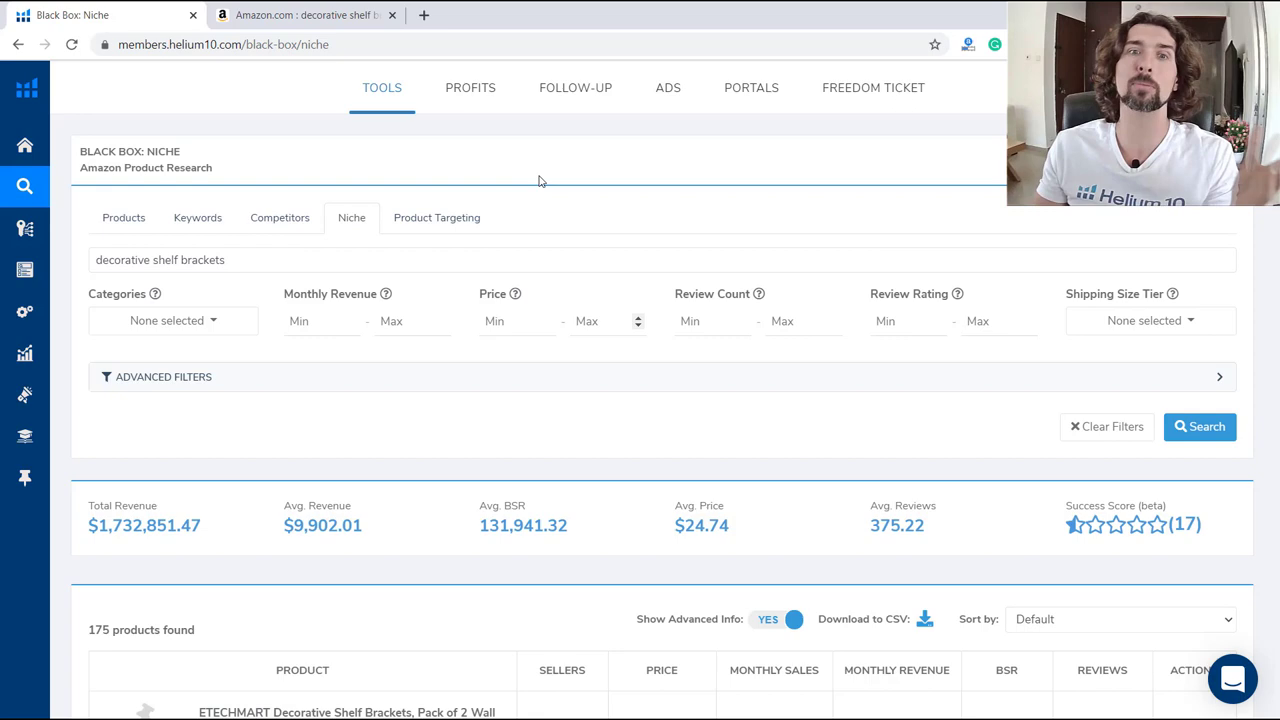
scroll(600, 270, "down", 7)
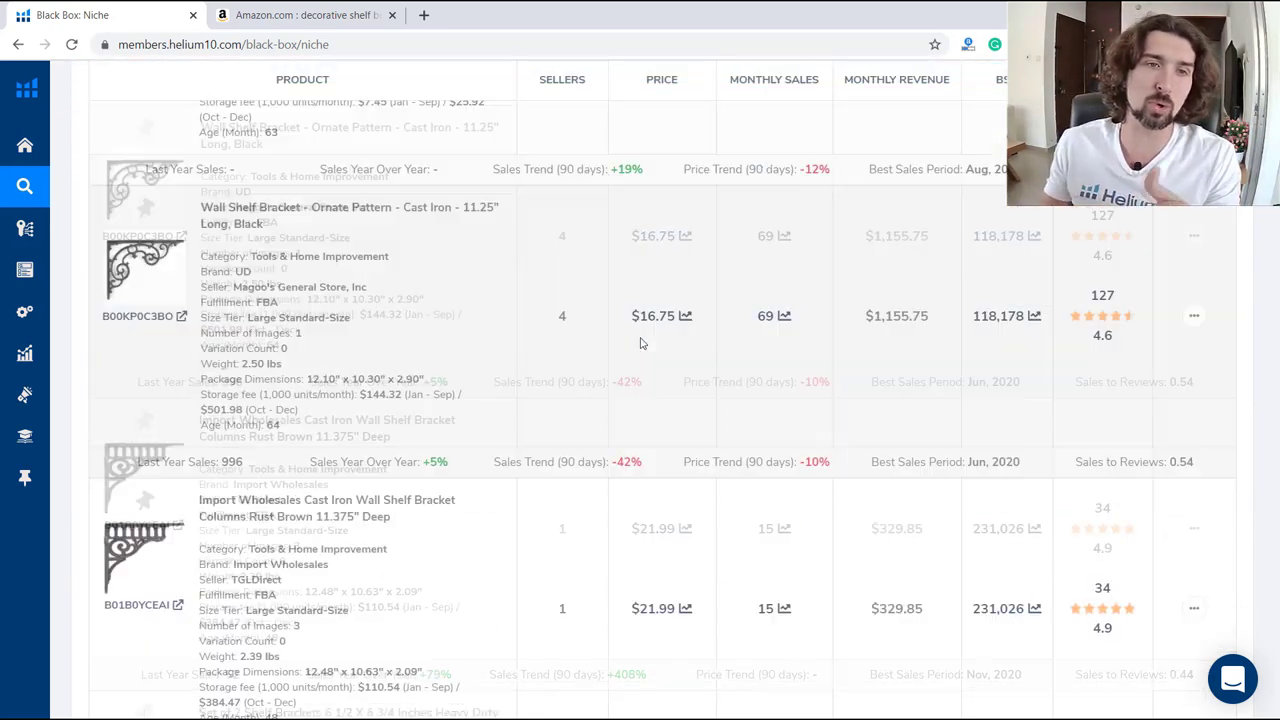
scroll(640, 335, "up", 5)
scroll(533, 340, "up", 3)
scroll(530, 341, "down", 2)
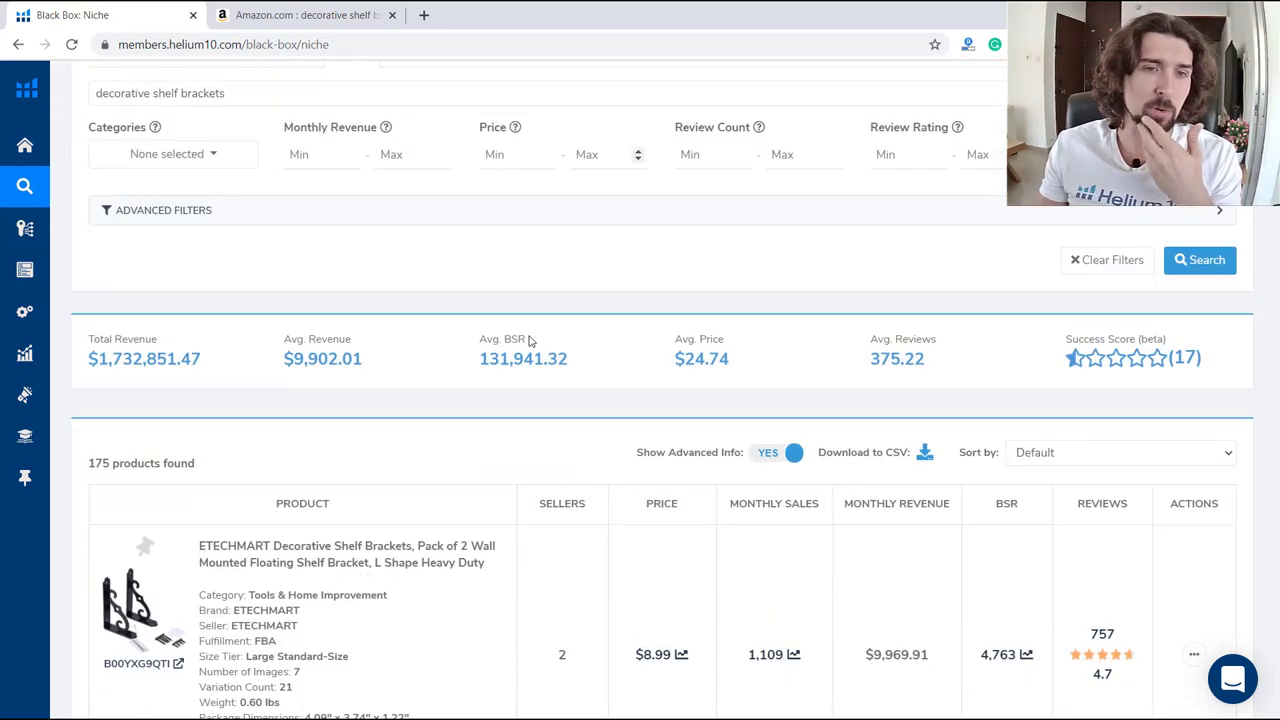
scroll(522, 298, "up", 2)
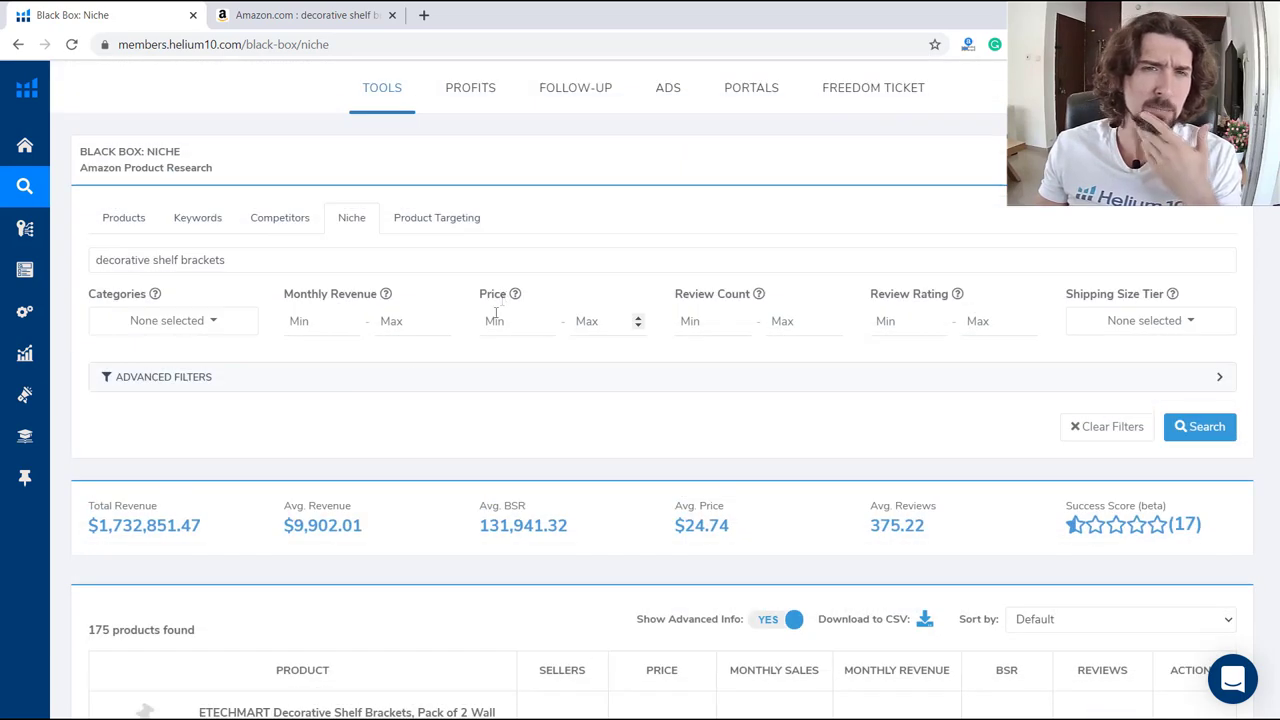
scroll(500, 351, "down", 5)
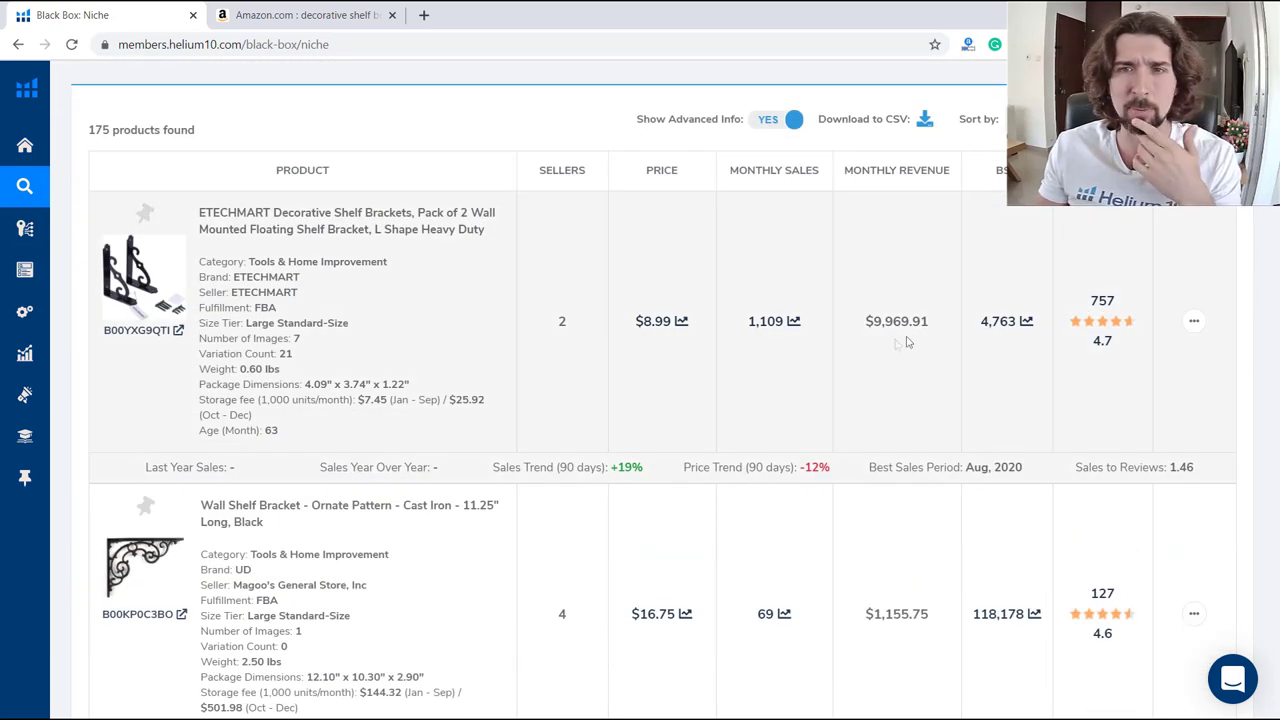
scroll(666, 326, "up", 5)
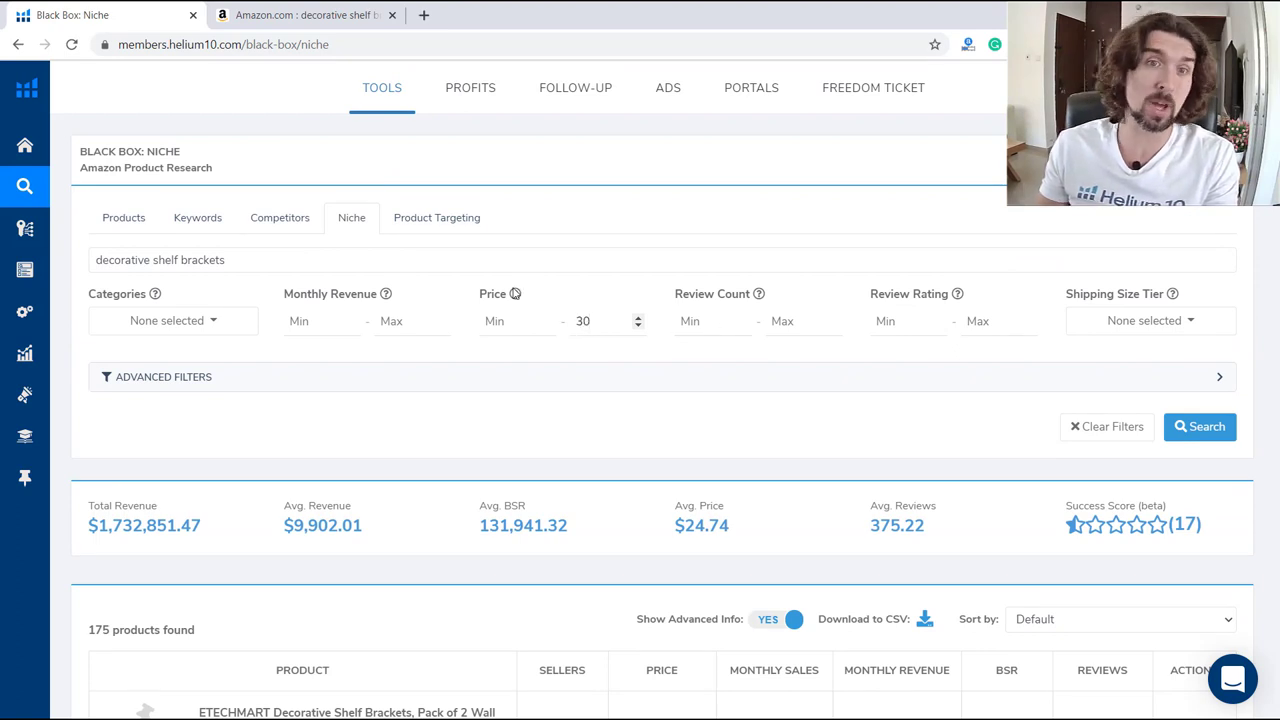
left_click(1203, 426)
scroll(480, 277, "down", 2)
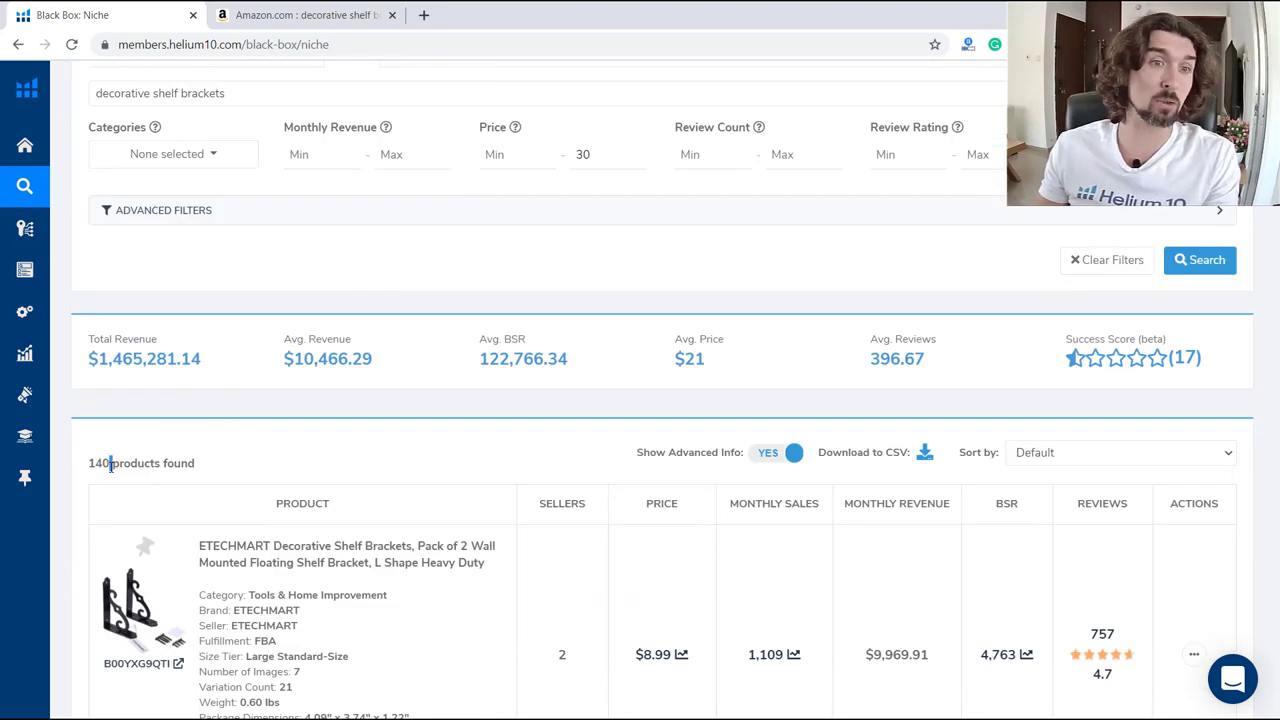
scroll(100, 462, "down", 3)
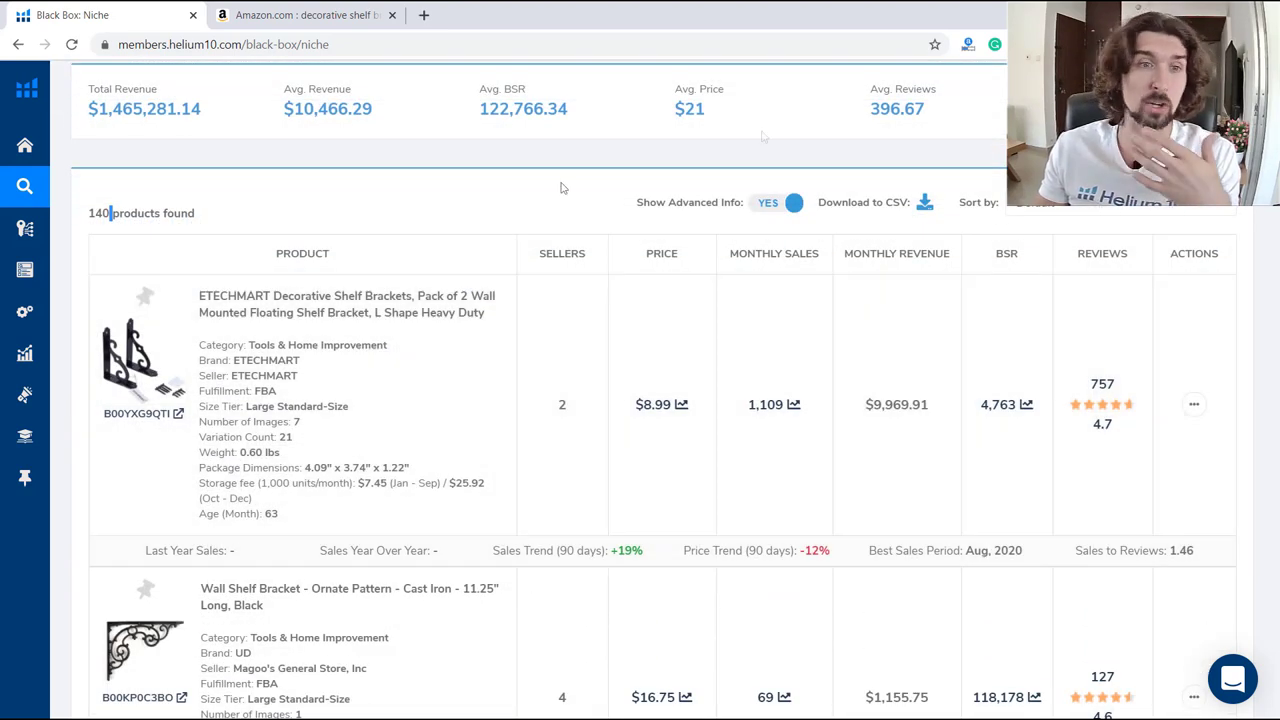
Review the price-filtered niche products, return to the filters and look through the advanced niche filters before collapsing them
scroll(232, 334, "down", 4)
scroll(229, 340, "down", 4)
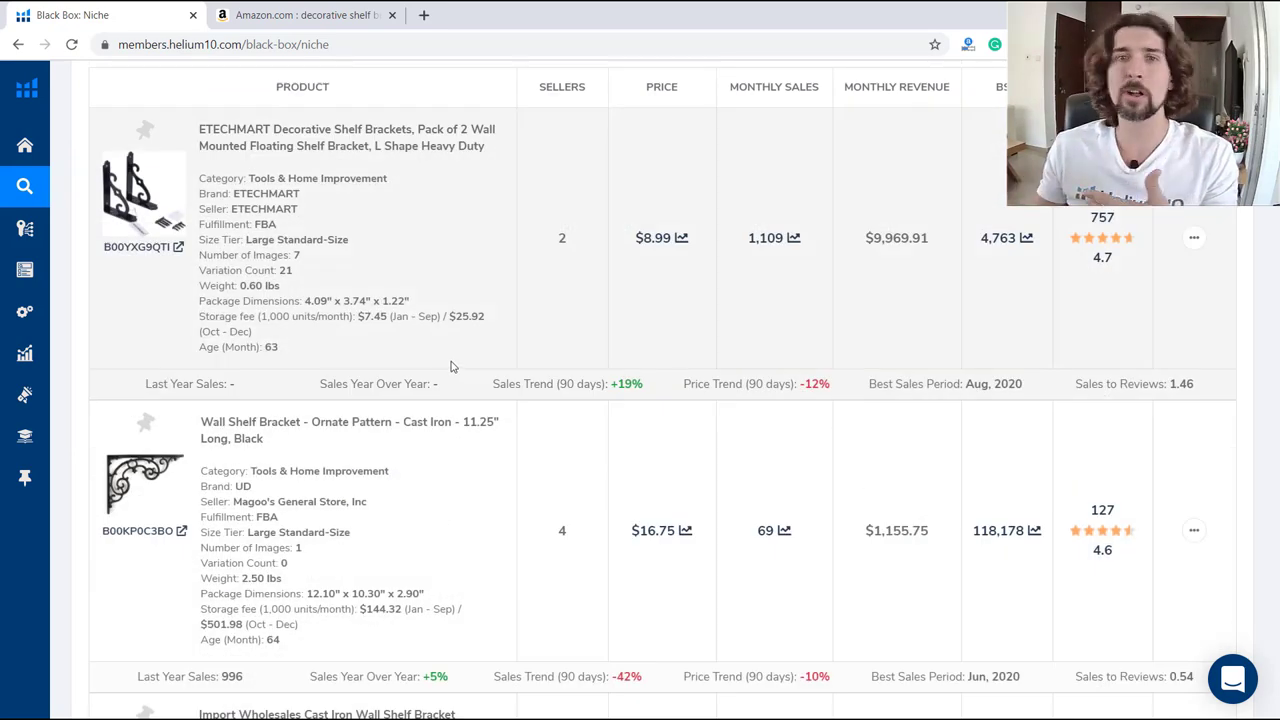
scroll(450, 367, "up", 7)
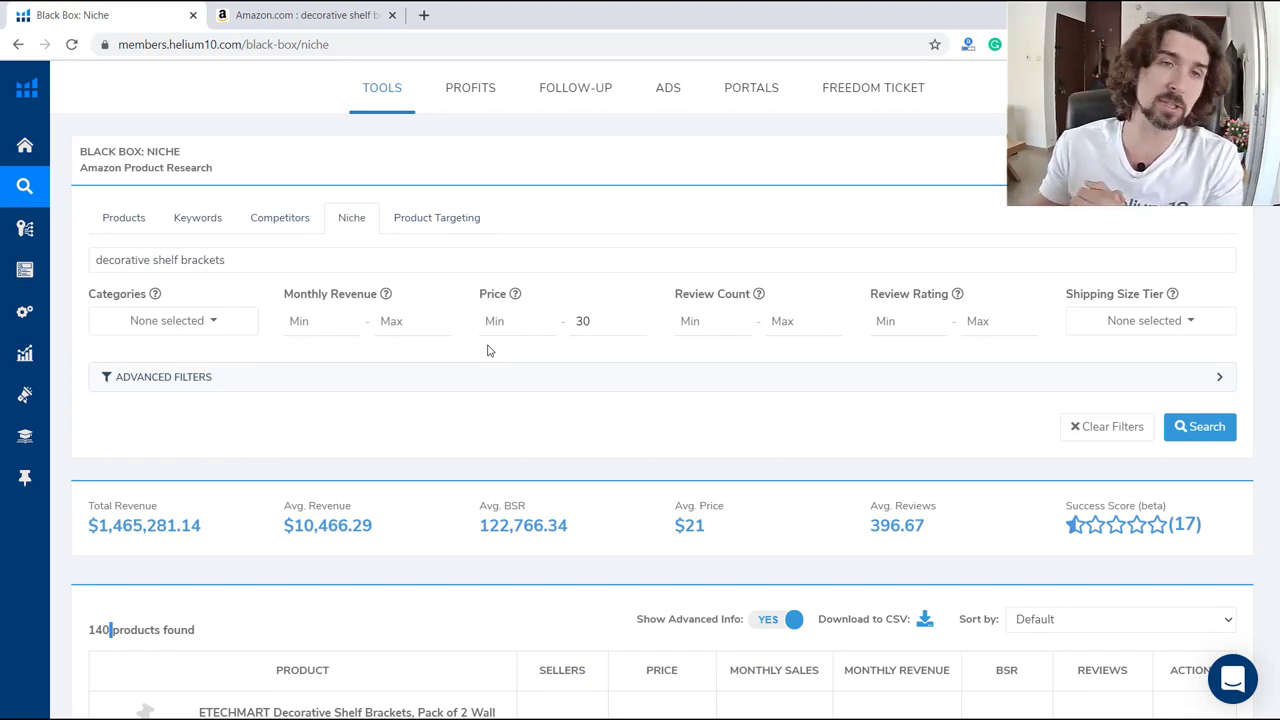
left_click(165, 378)
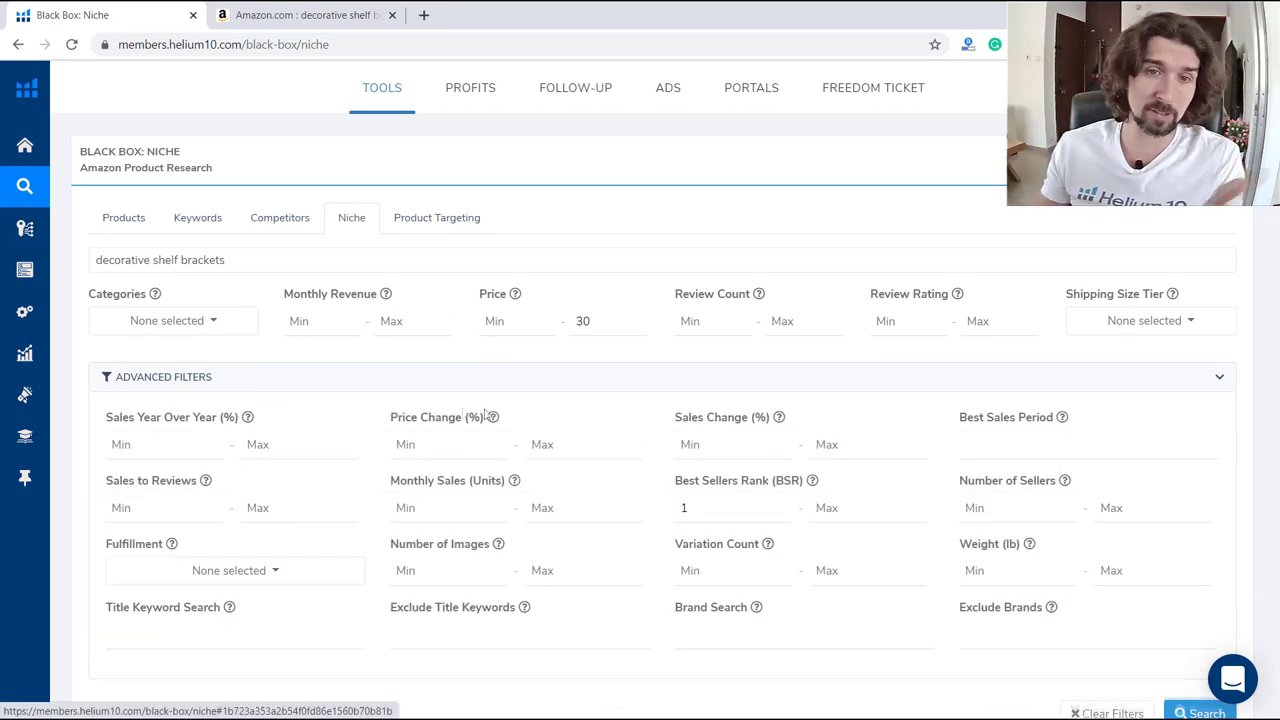
left_click(210, 376)
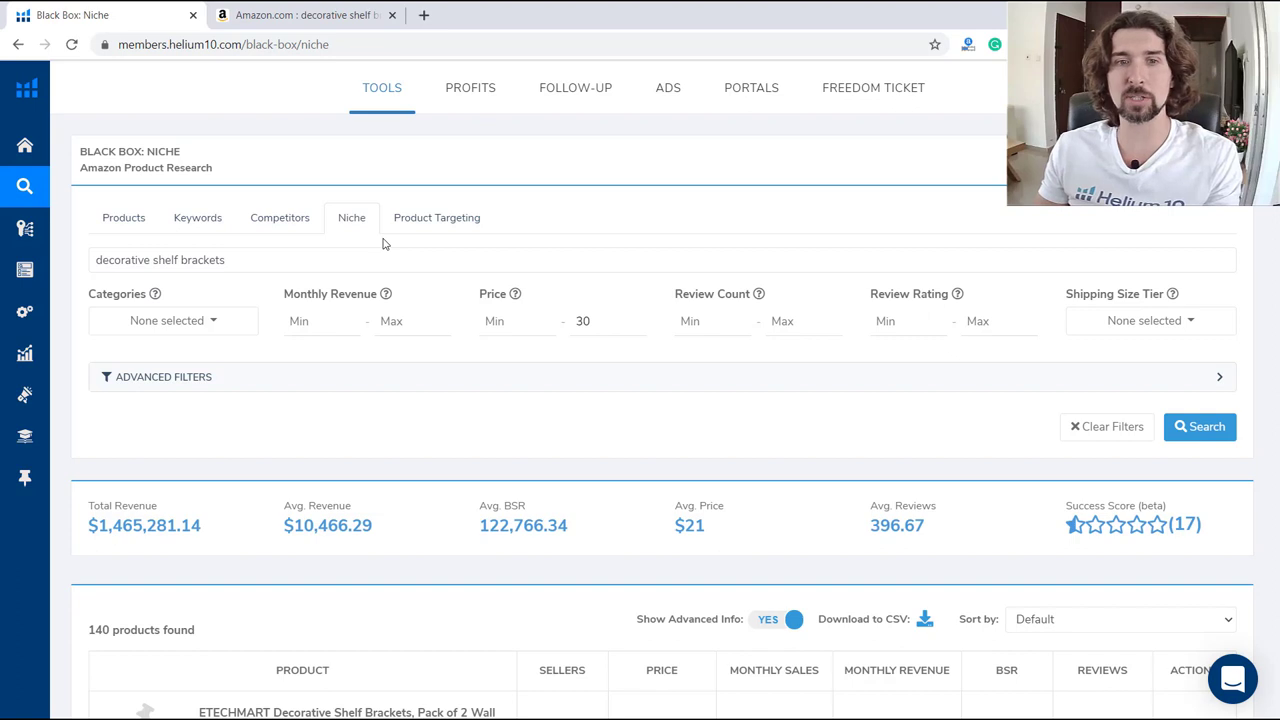
Run a Product Targeting search for ASIN B0874C1KNF, checking the matching pipe shelf brackets in Amazon's results beforehand
left_click(436, 217)
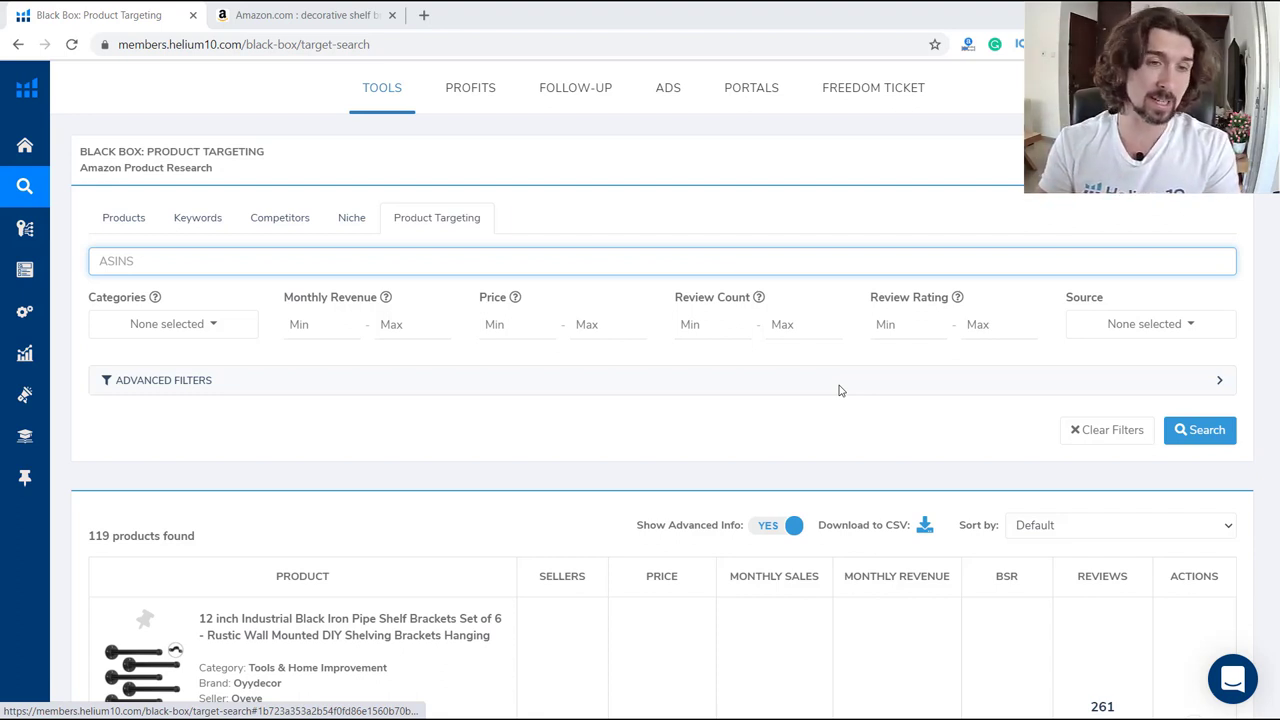
type("B0874C1KNF")
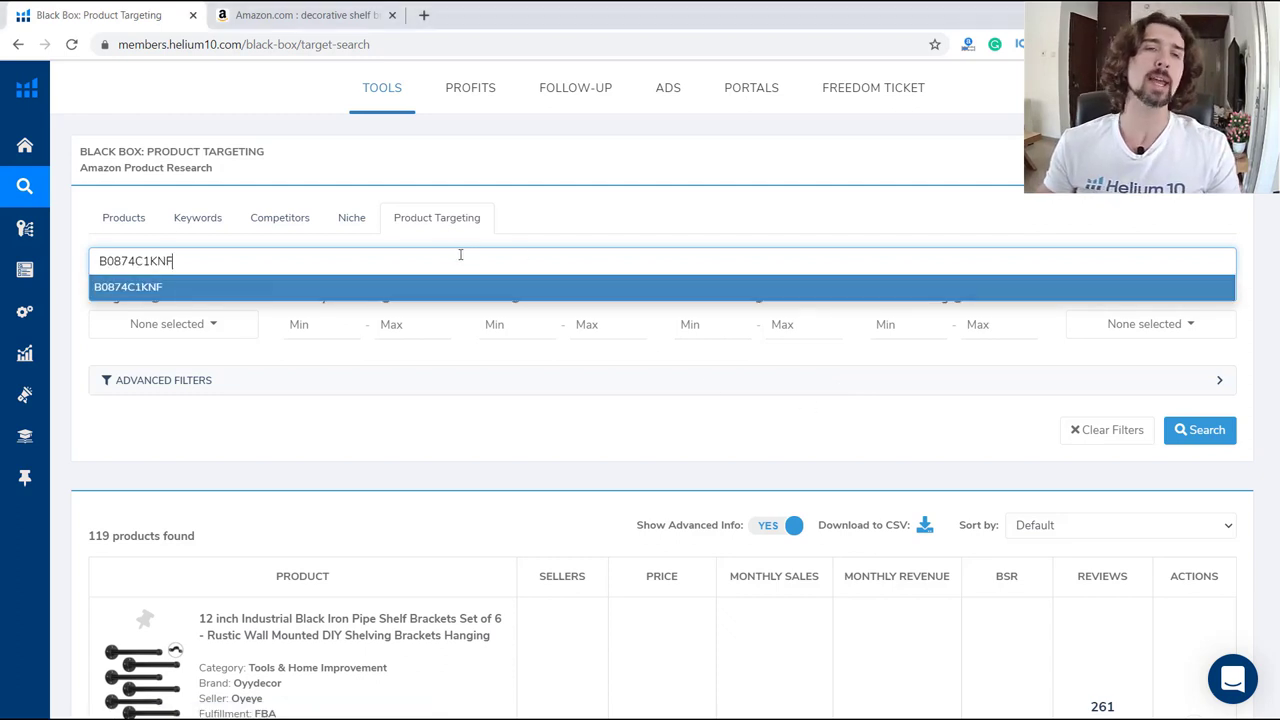
left_click(229, 286)
left_click(257, 9)
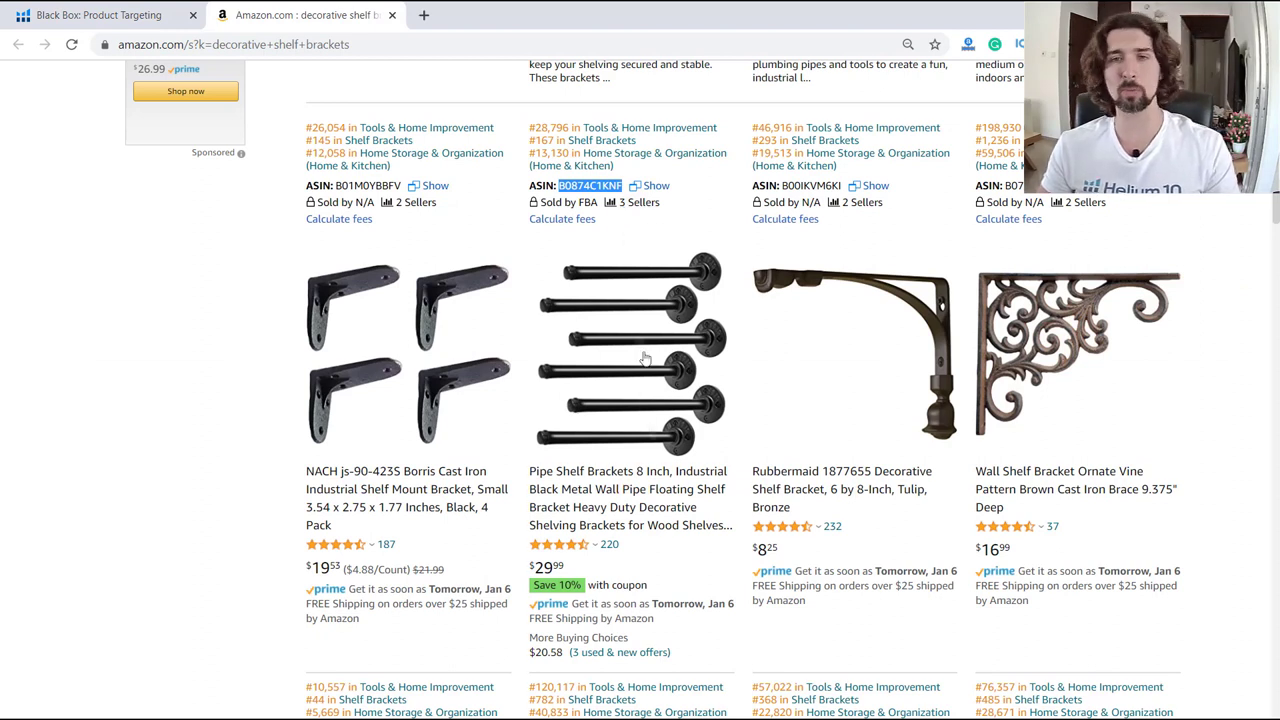
left_click(105, 15)
left_click(1200, 430)
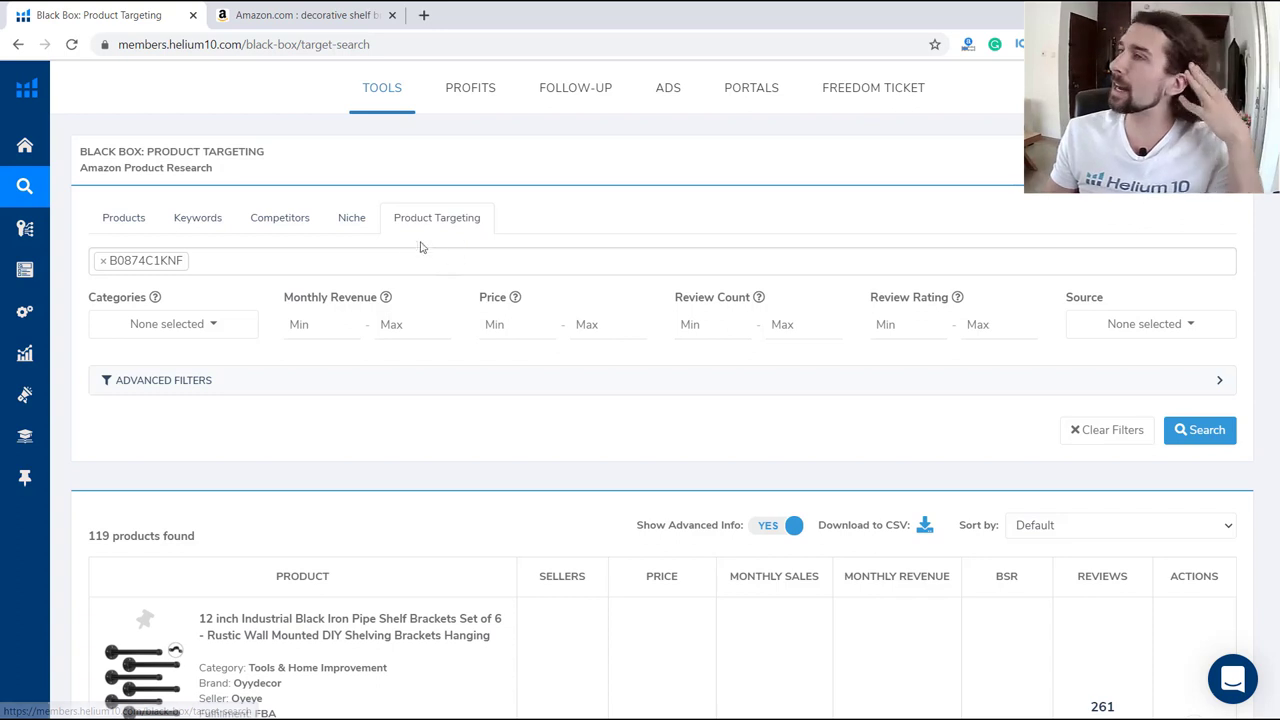
Examine the Source filter's options for where the targeted products come from
scroll(355, 290, "down", 1)
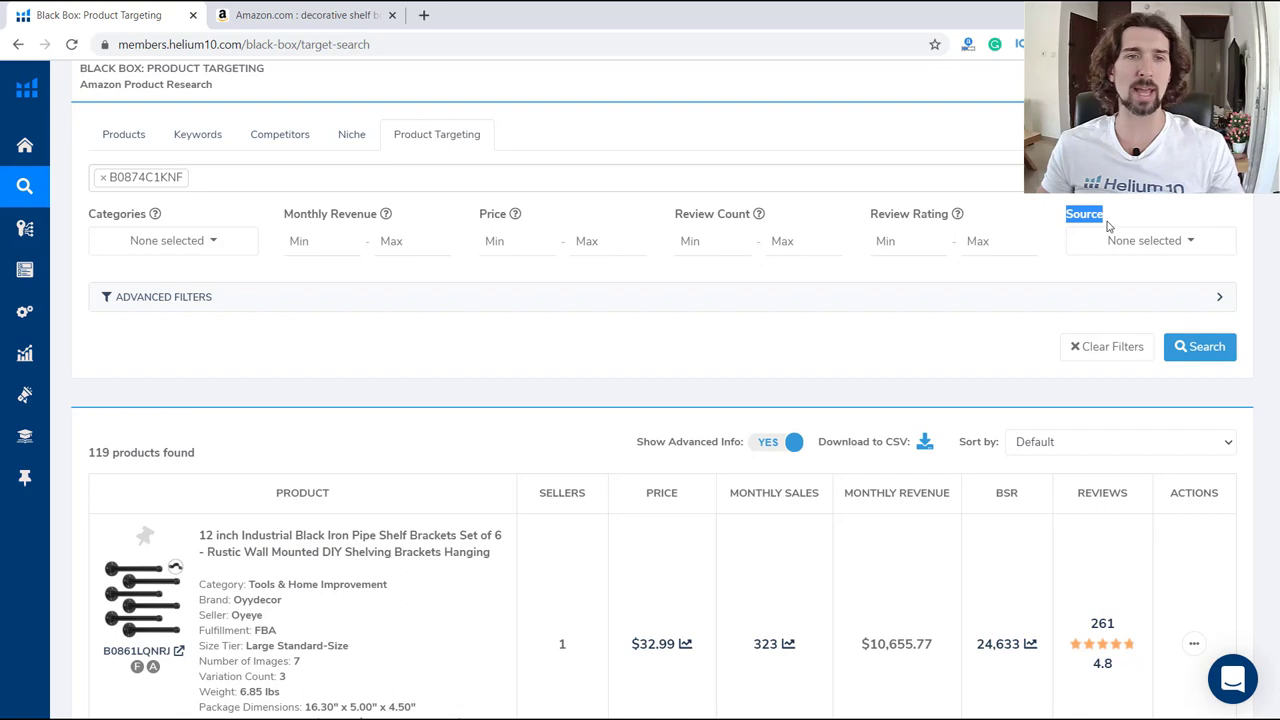
left_click(1205, 244)
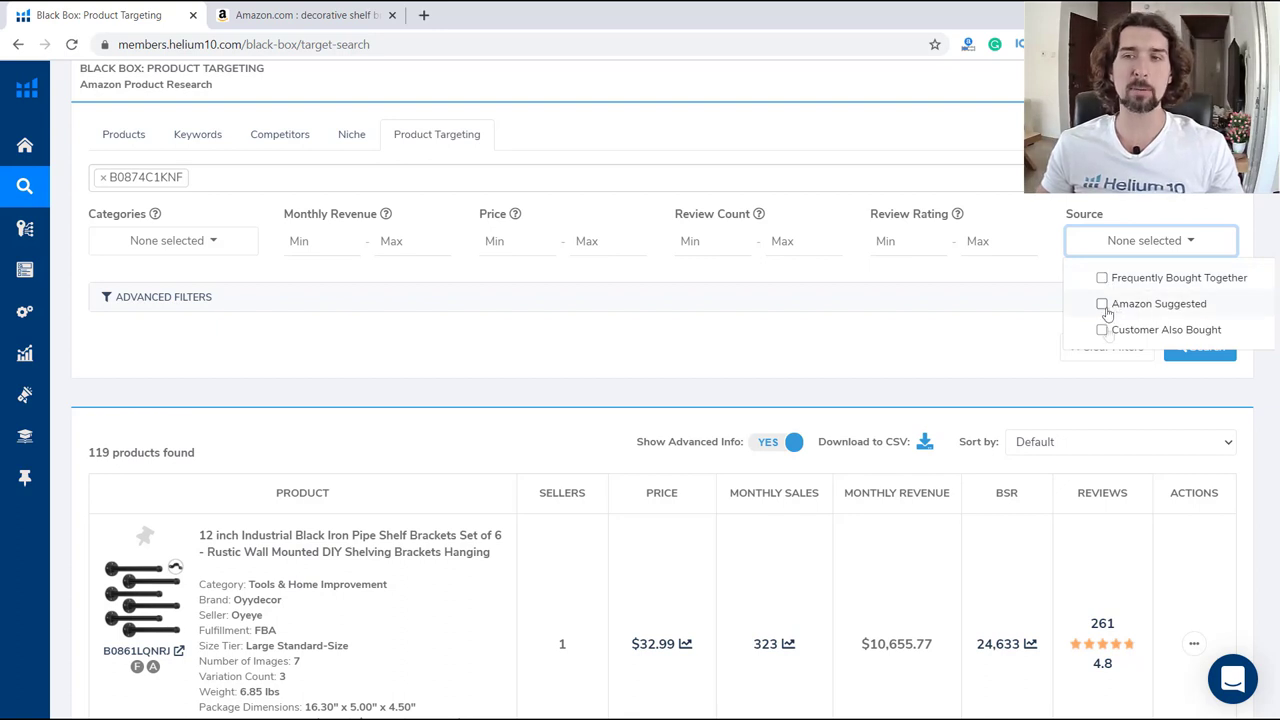
left_click(1030, 328)
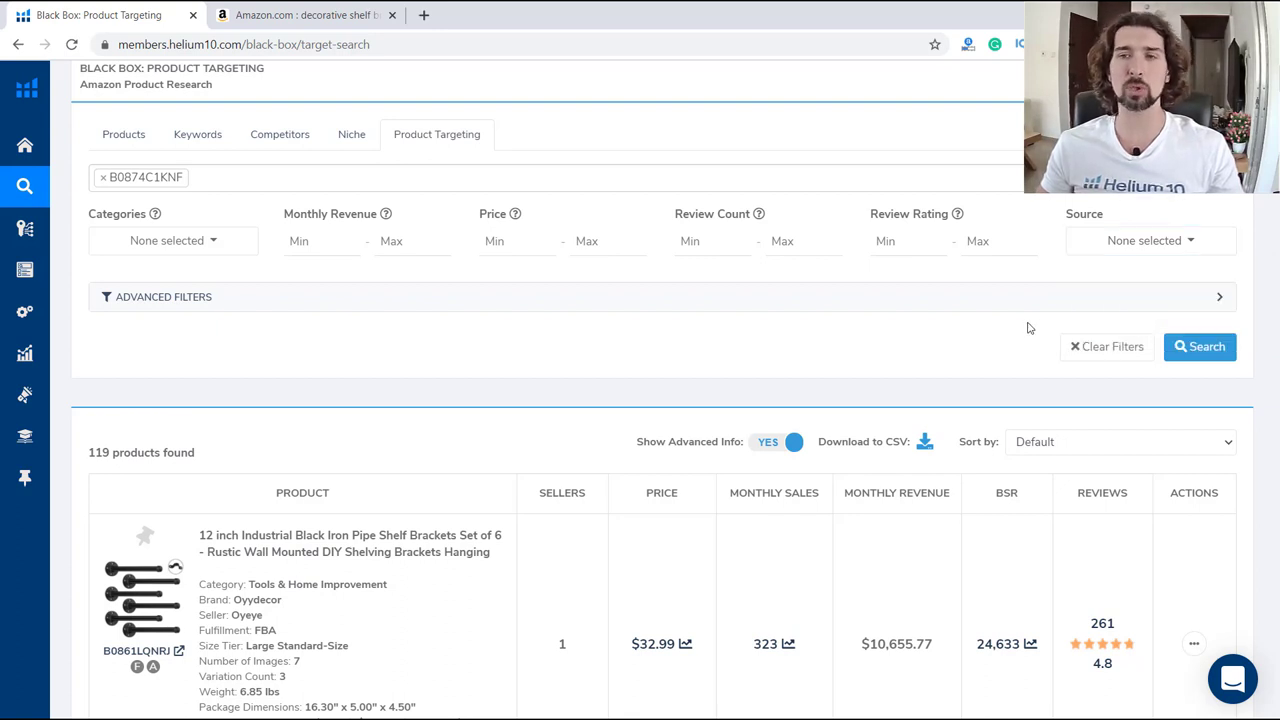
left_click(1200, 240)
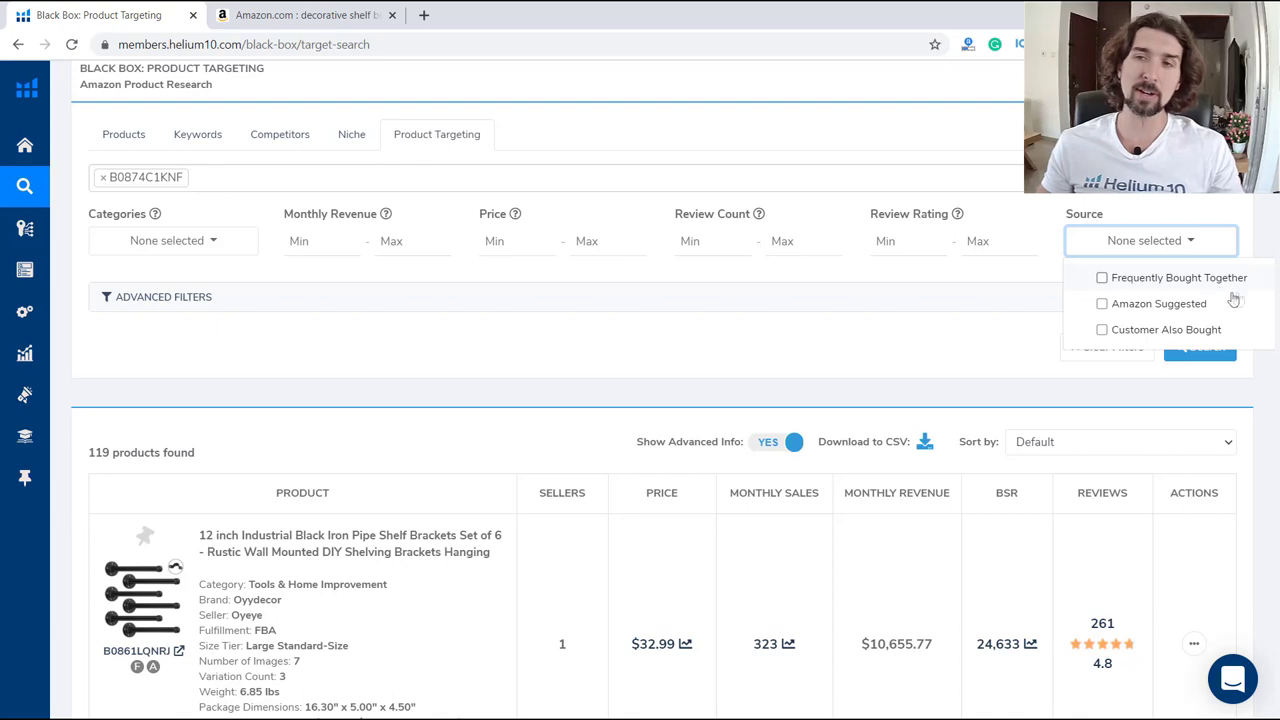
Open the Amazon listing for the 8 inch pipe shelf brackets and find its "Frequently bought together" section
left_click(300, 15)
left_click(606, 447)
key("ctrl+shift+Tab")
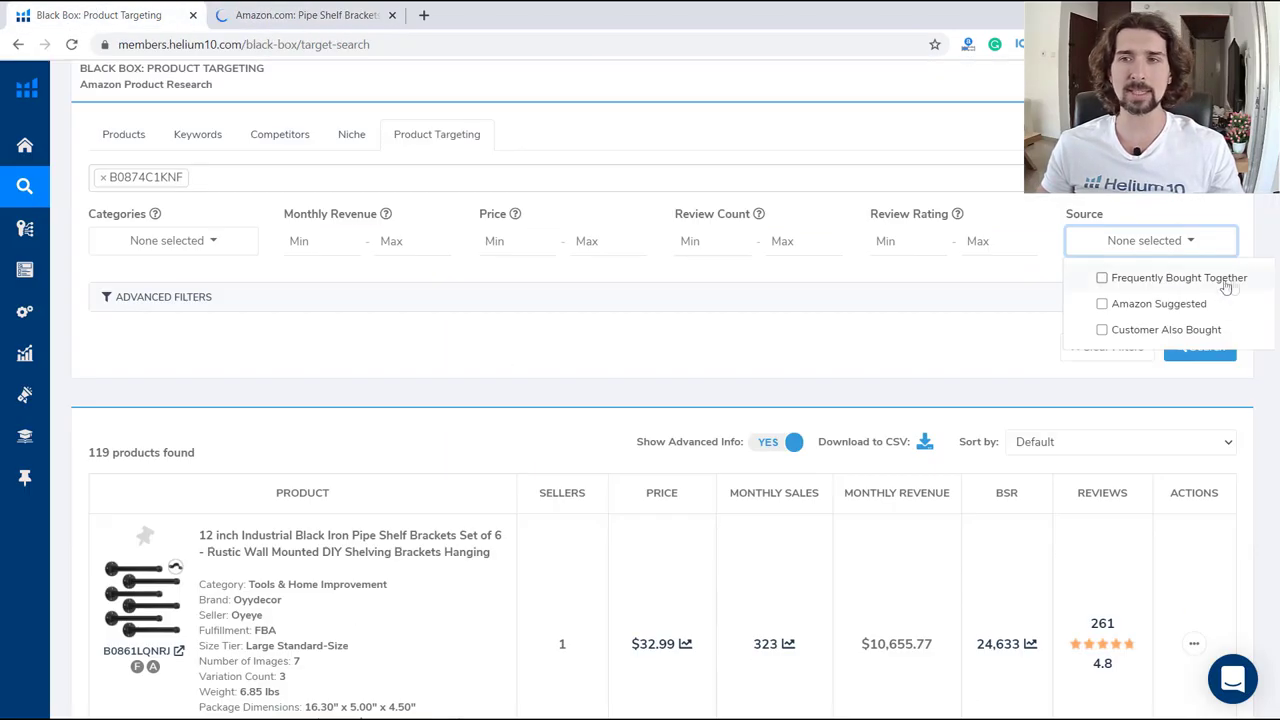
left_click(350, 12)
scroll(420, 300, "down", 10)
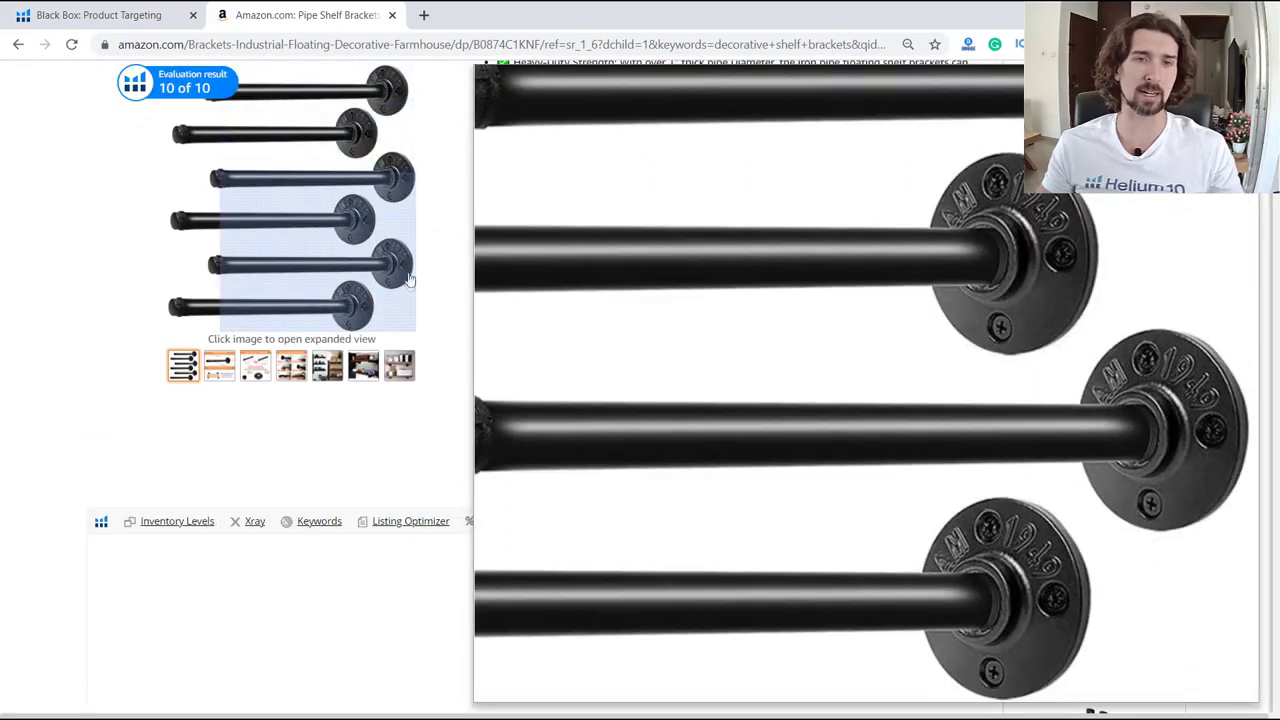
scroll(515, 385, "down", 4)
scroll(515, 385, "down", 4)
left_click_drag(88, 327, 294, 331)
left_click(294, 331)
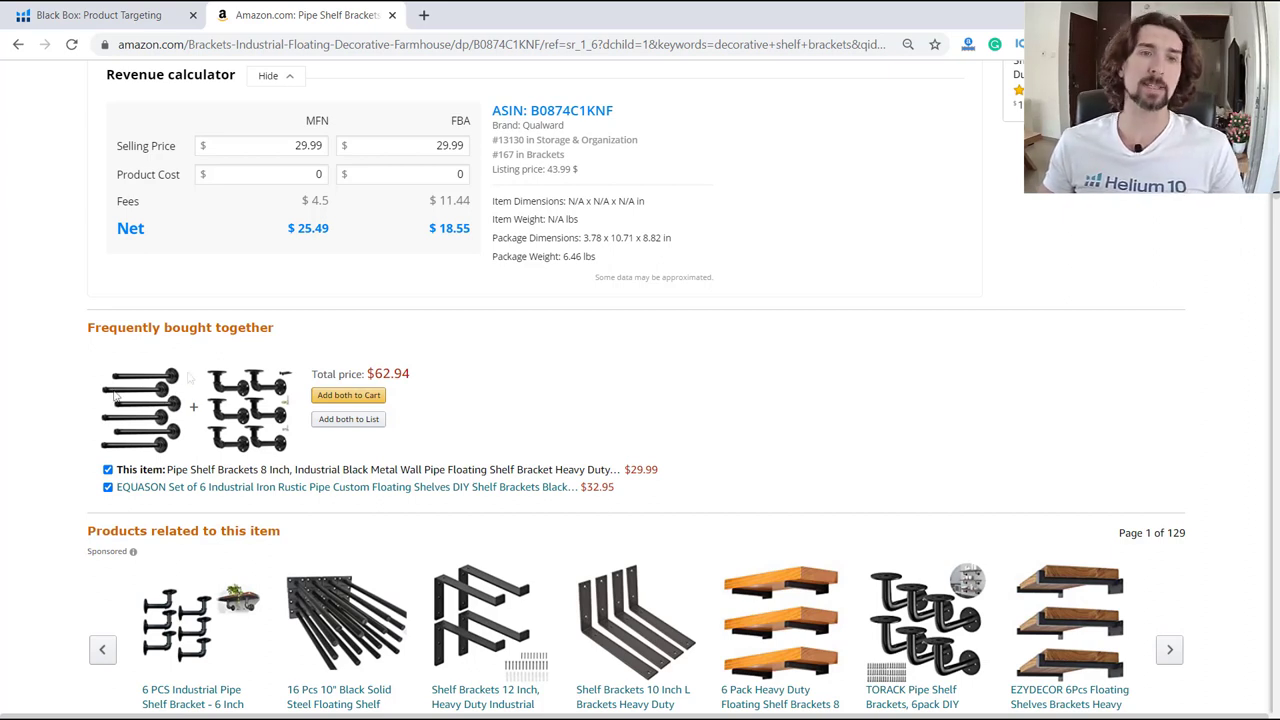
Compare the Source options in Black Box with the frequently bought together pair on the Amazon listing
left_click(120, 15)
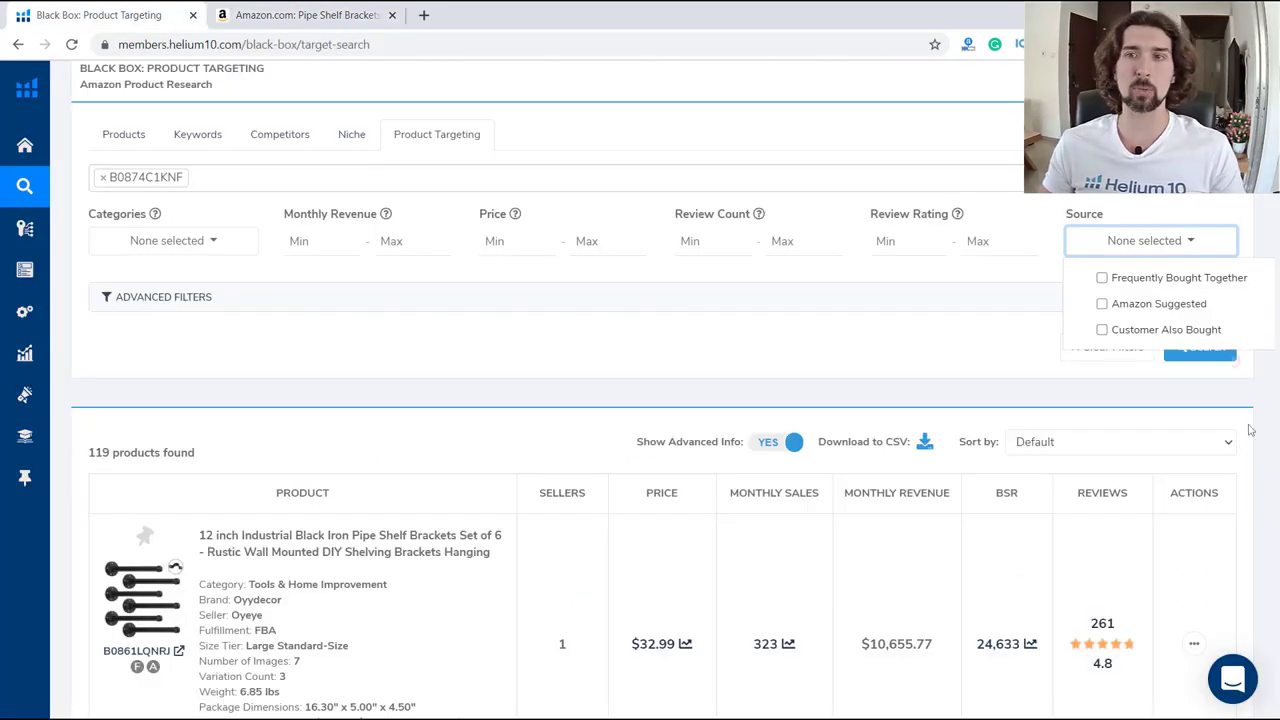
left_click(1005, 300)
left_click(1150, 290)
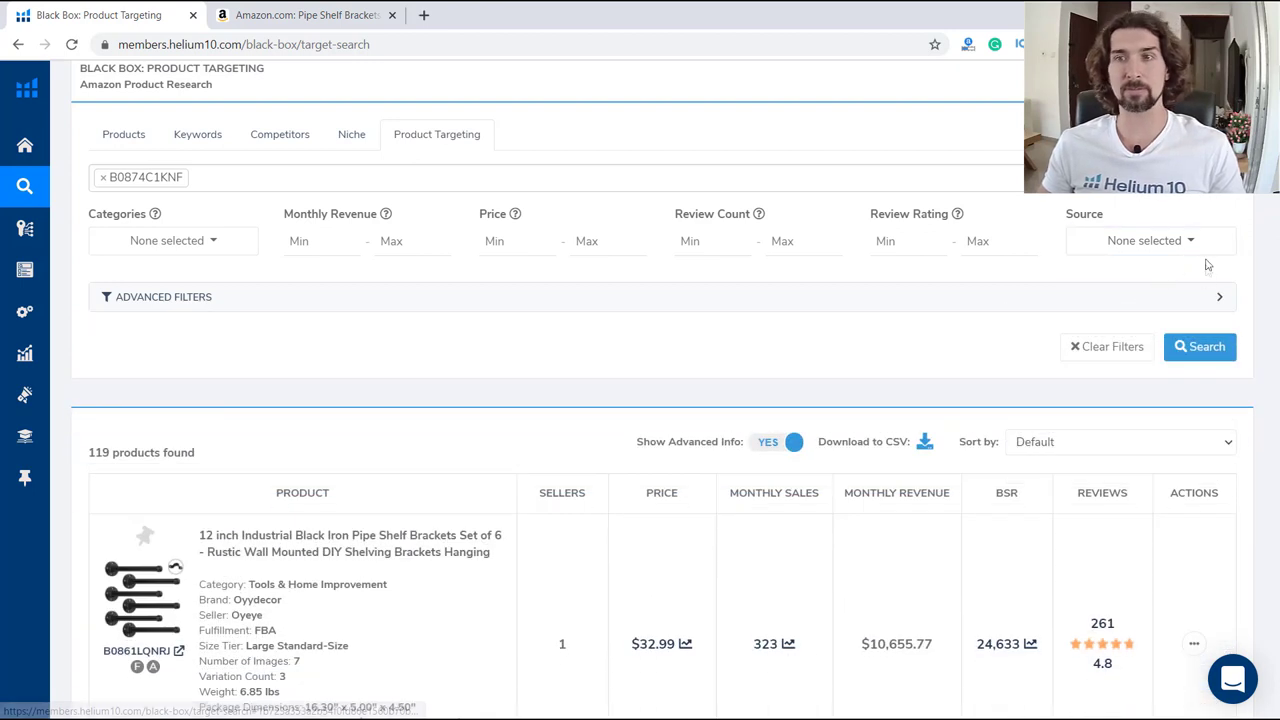
left_click(300, 15)
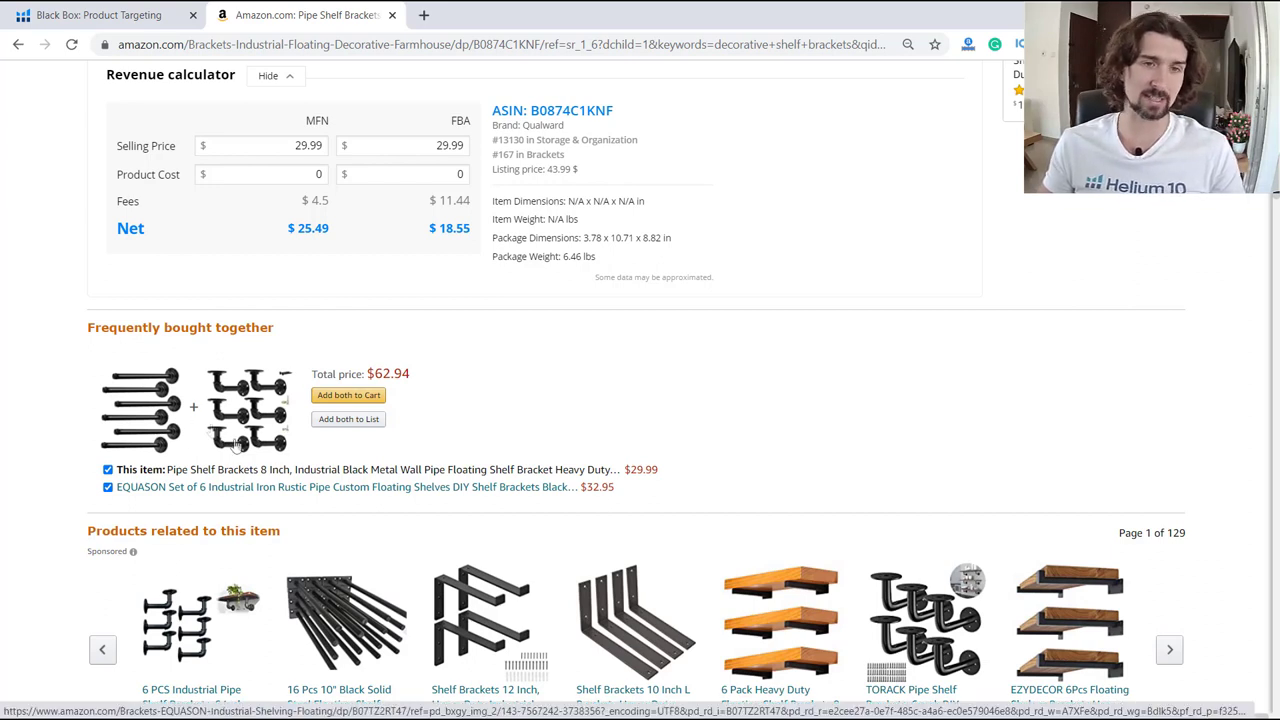
scroll(265, 425, "up", 8)
scroll(250, 400, "down", 9)
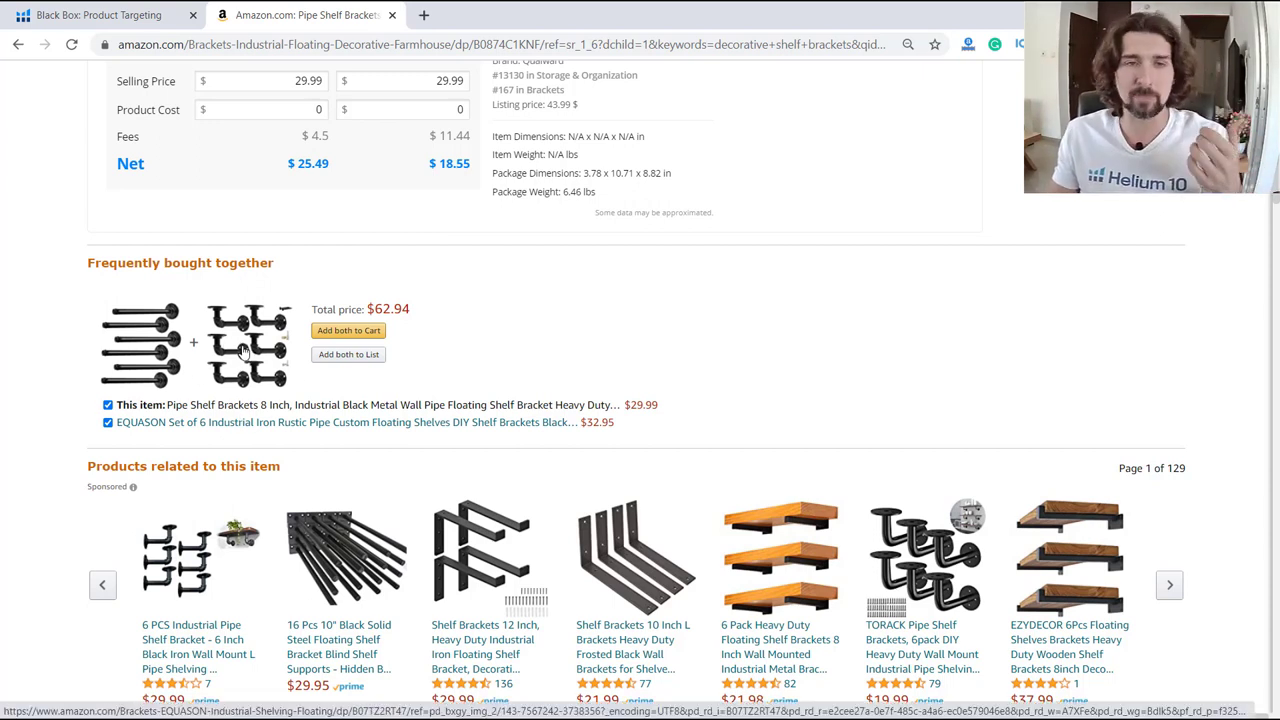
Recheck the Source options, including "Customer Also Bought", and find the "Customers who viewed this item also viewed" section on the Amazon listing
left_click(100, 15)
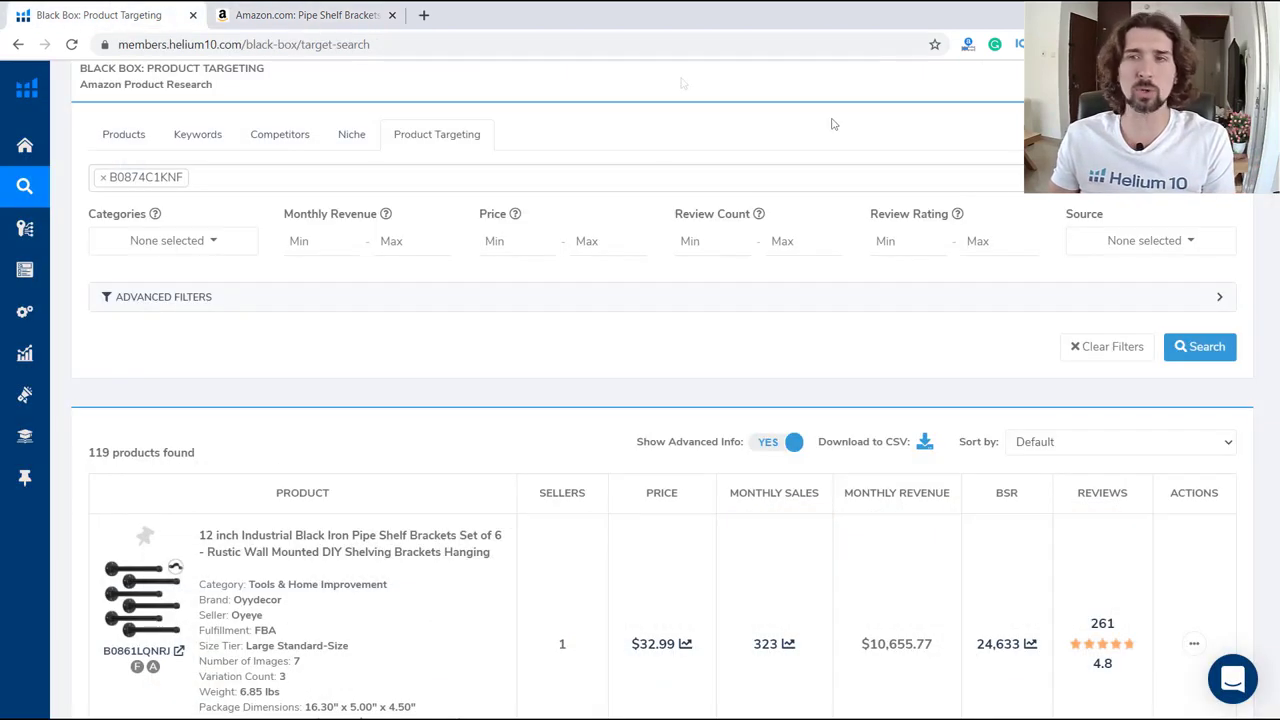
left_click(1190, 245)
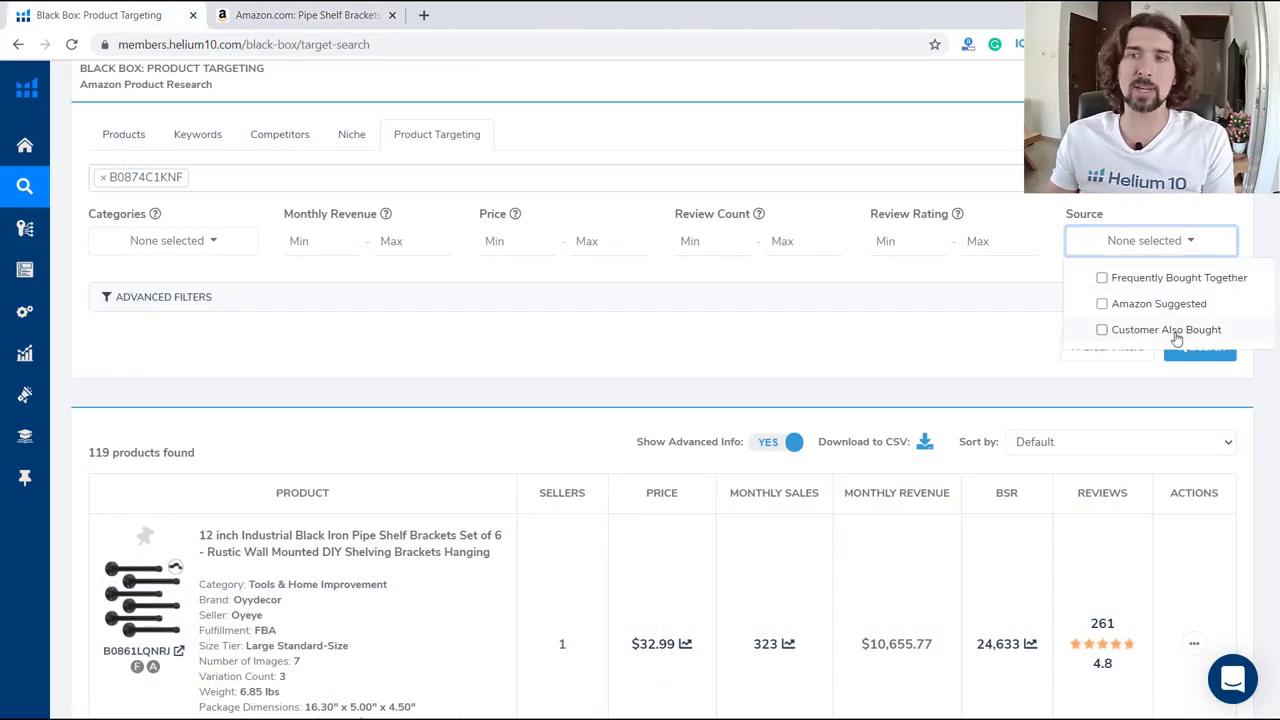
left_click(300, 15)
scroll(640, 400, "down", 5)
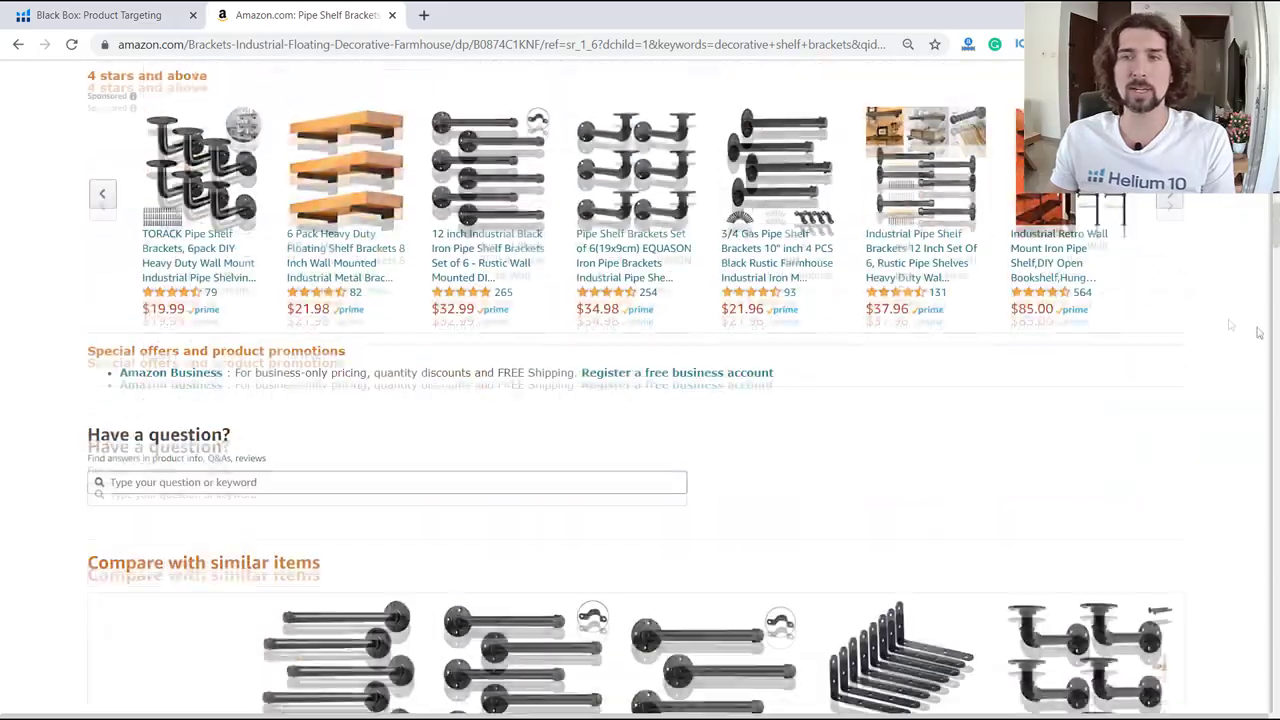
scroll(640, 400, "up", 2)
scroll(640, 400, "down", 5)
scroll(640, 400, "up", 8)
scroll(640, 400, "down", 3)
scroll(1276, 463, "down", 10)
scroll(1276, 463, "up", 5)
scroll(1276, 463, "down", 5)
left_click_drag(1276, 463, 1266, 660)
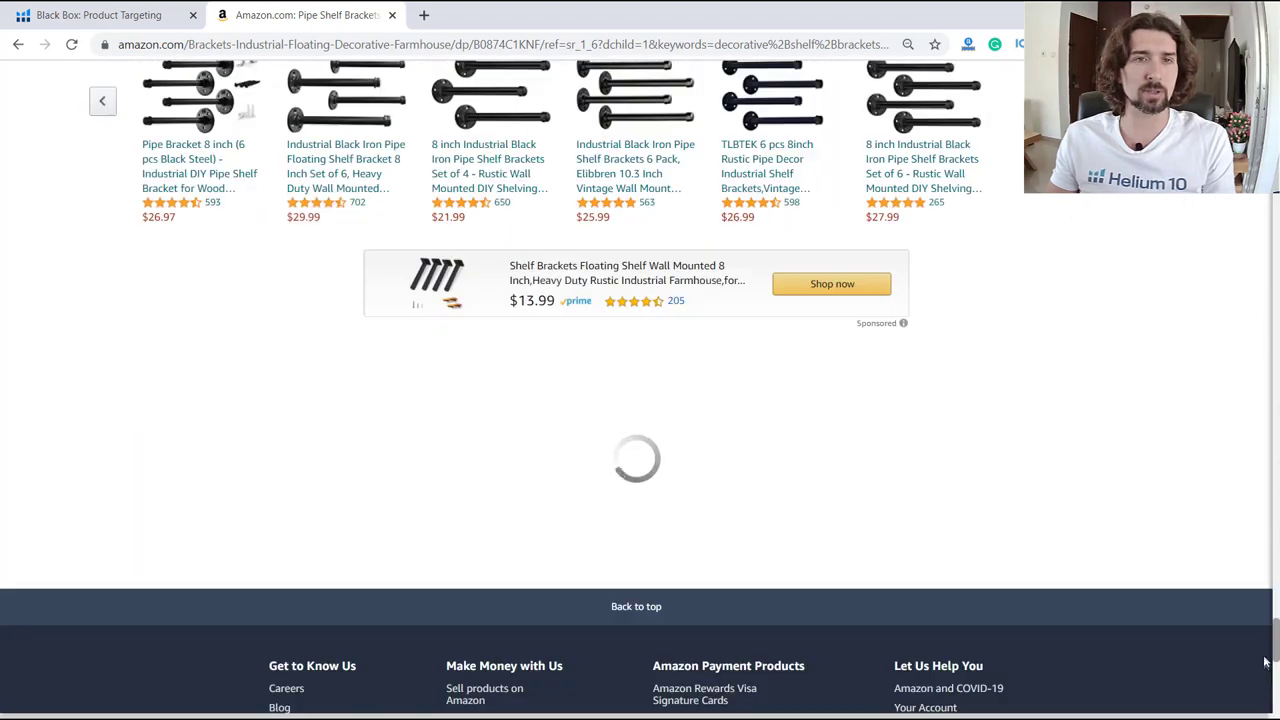
scroll(1266, 656, "up", 1)
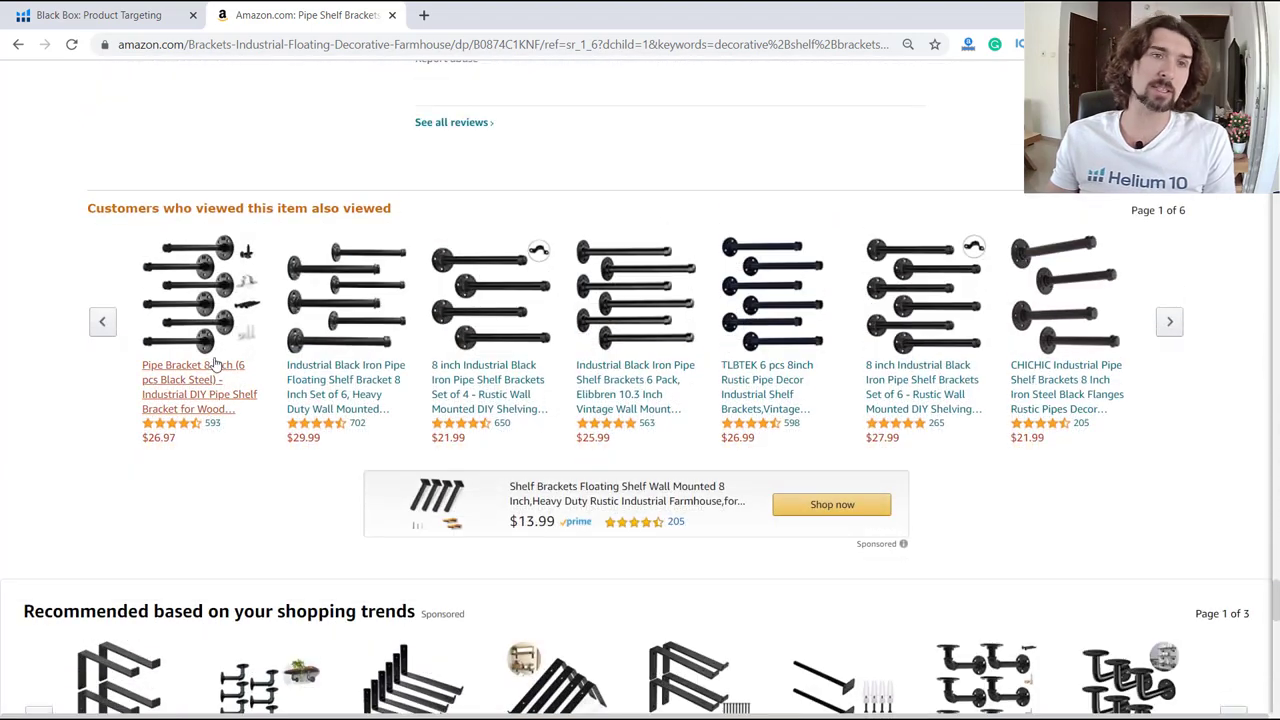
scroll(214, 363, "up", 1)
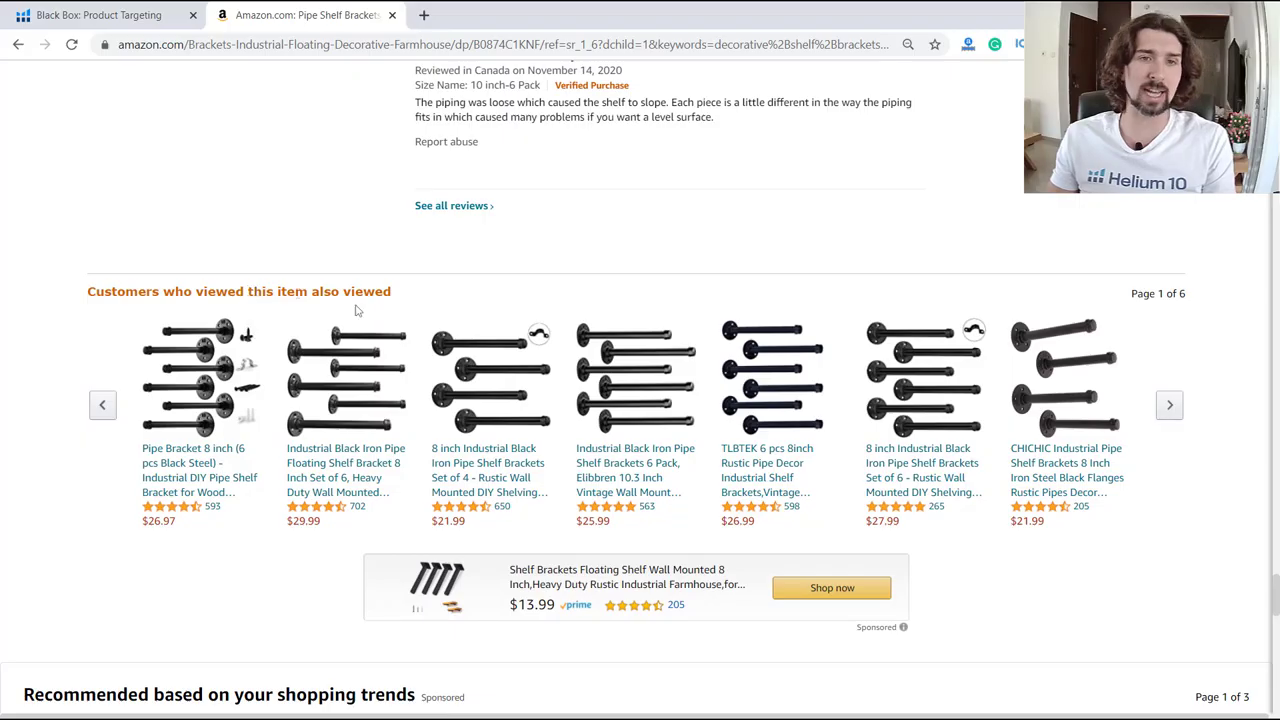
Examine the "Recommended based on your shopping trends" and "Customers who searched for black canvas ultimately bought" sections near the listing's end
scroll(350, 280, "down", 3)
scroll(340, 260, "up", 2)
scroll(325, 250, "down", 2)
scroll(300, 238, "up", 1)
scroll(297, 340, "down", 3)
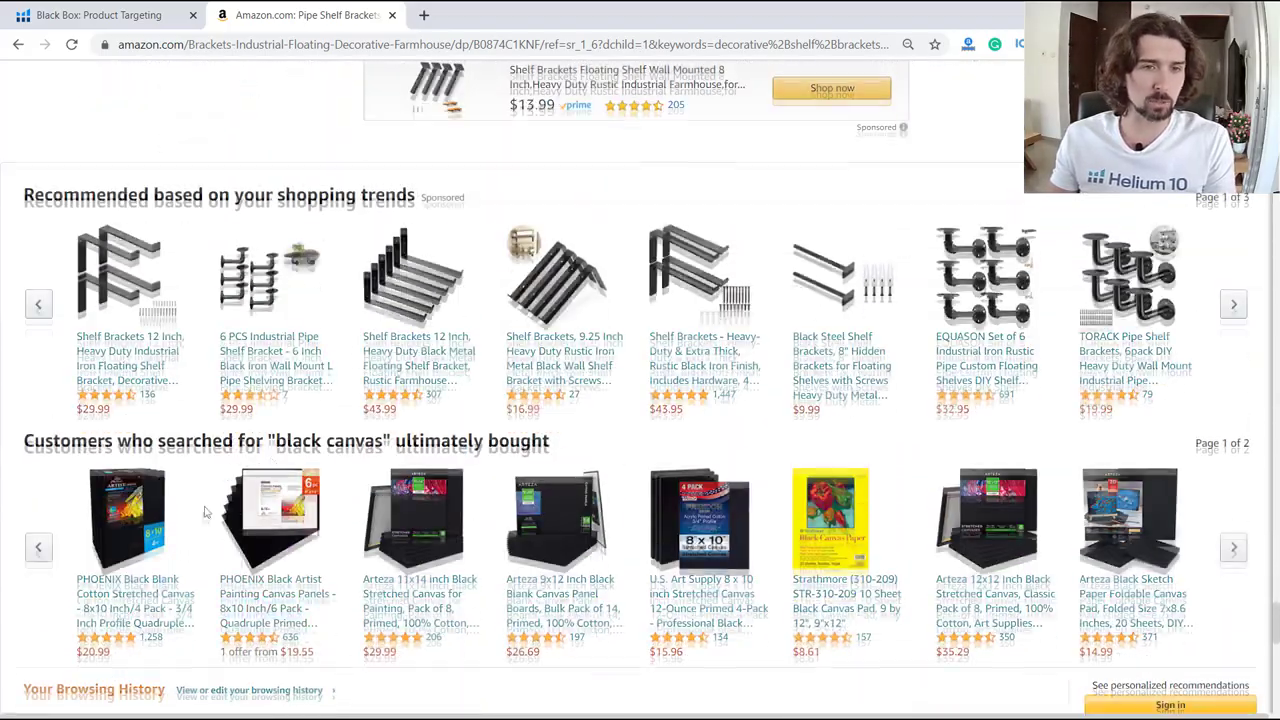
left_click_drag(296, 447, 357, 450)
left_click(357, 450)
scroll(450, 450, "down", 1)
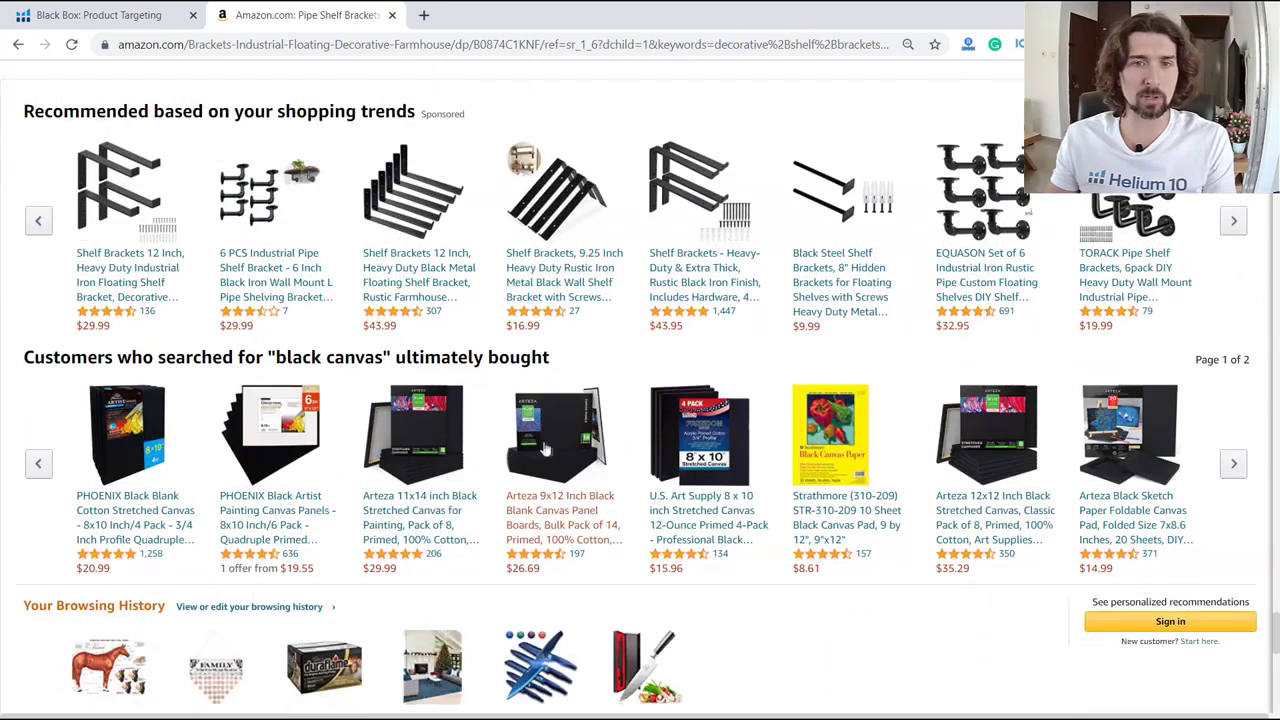
left_click_drag(405, 395, 473, 377)
left_click(507, 366)
scroll(507, 366, "up", 2)
scroll(380, 440, "up", 3)
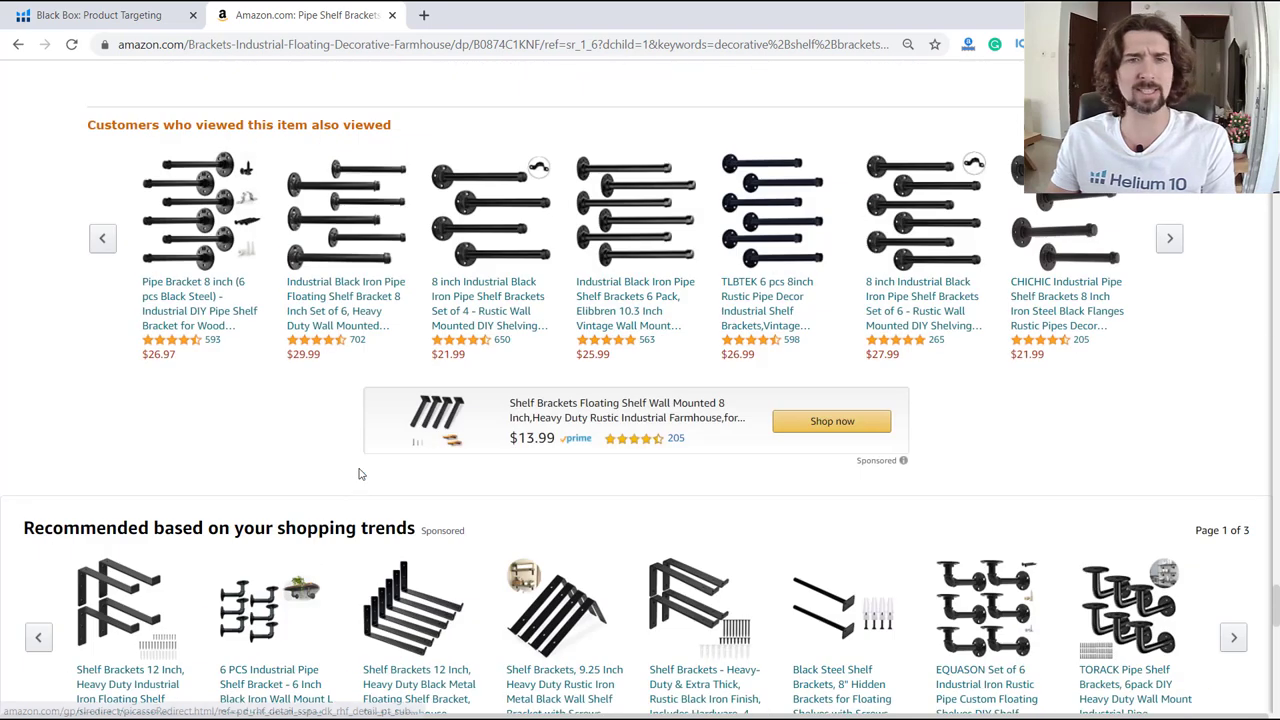
View the 8 inch set of 4 pipe brackets from the also viewed products, and go back from its listing
scroll(313, 516, "up", 3)
scroll(92, 288, "down", 2)
scroll(92, 288, "up", 1)
left_click_drag(92, 288, 510, 322)
left_click(510, 322)
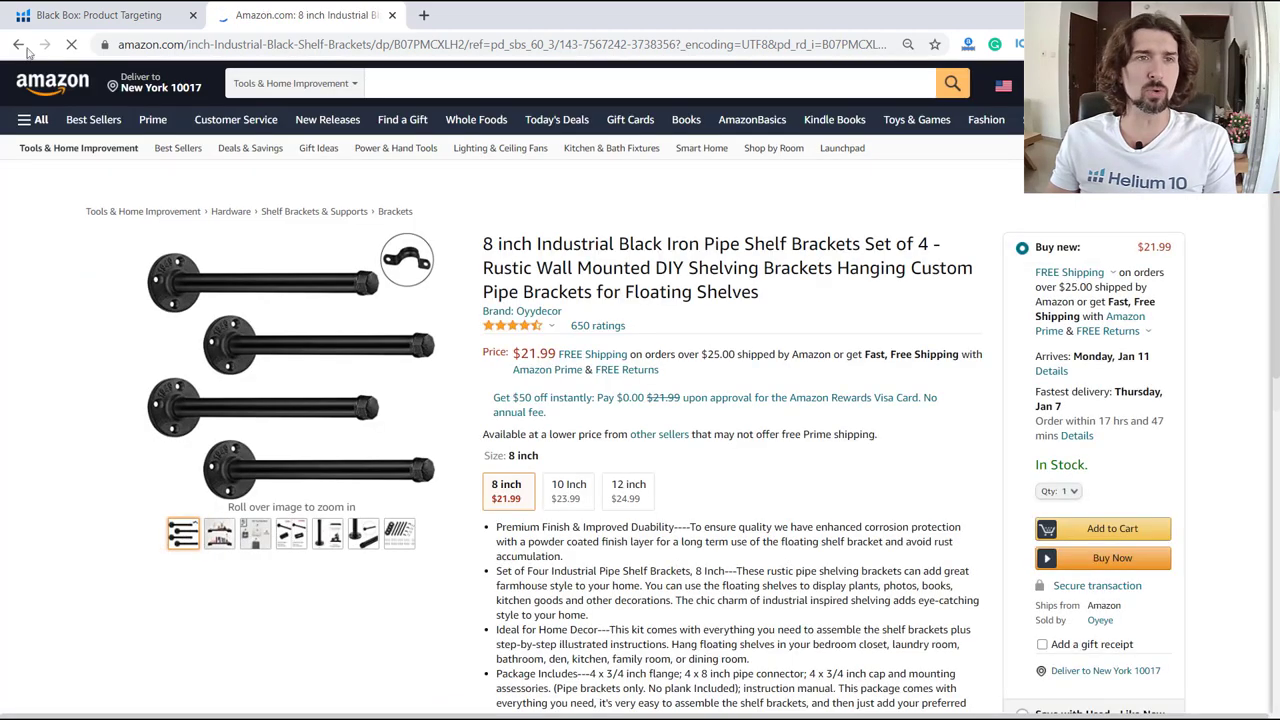
left_click(28, 47)
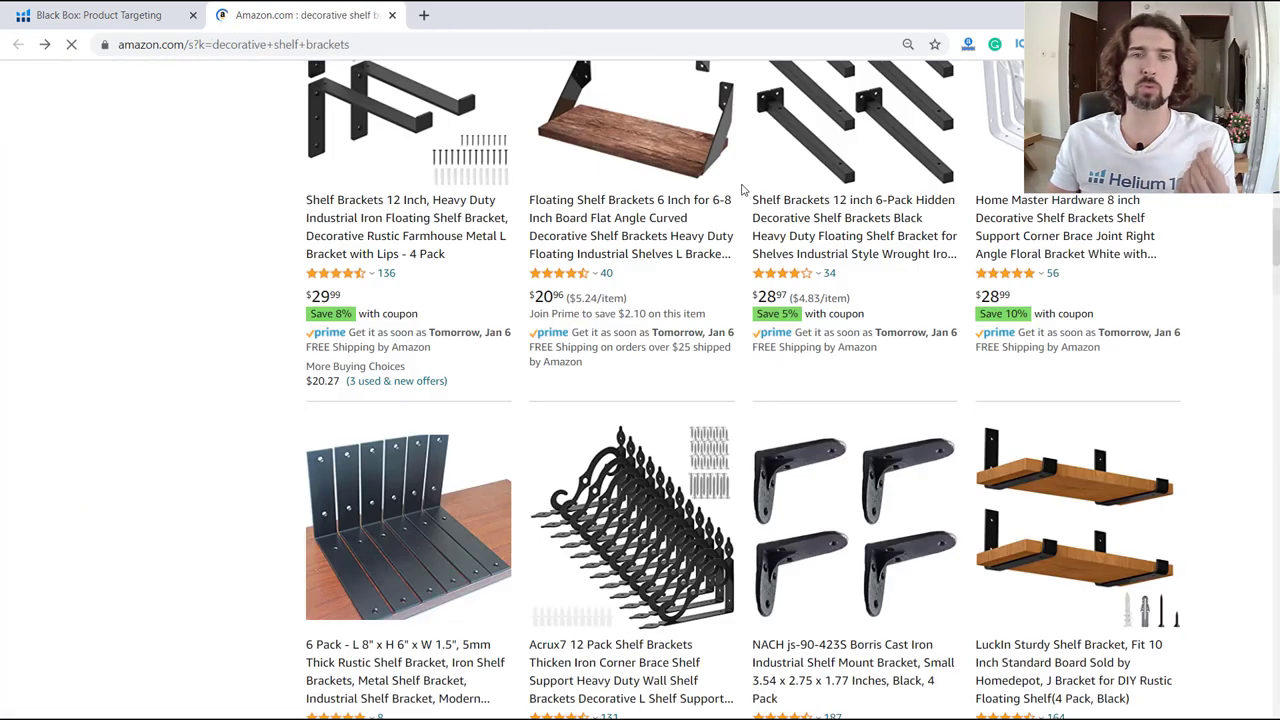
Switch to Black Box and review the Source options again, leaving every source unselected
left_click(58, 16)
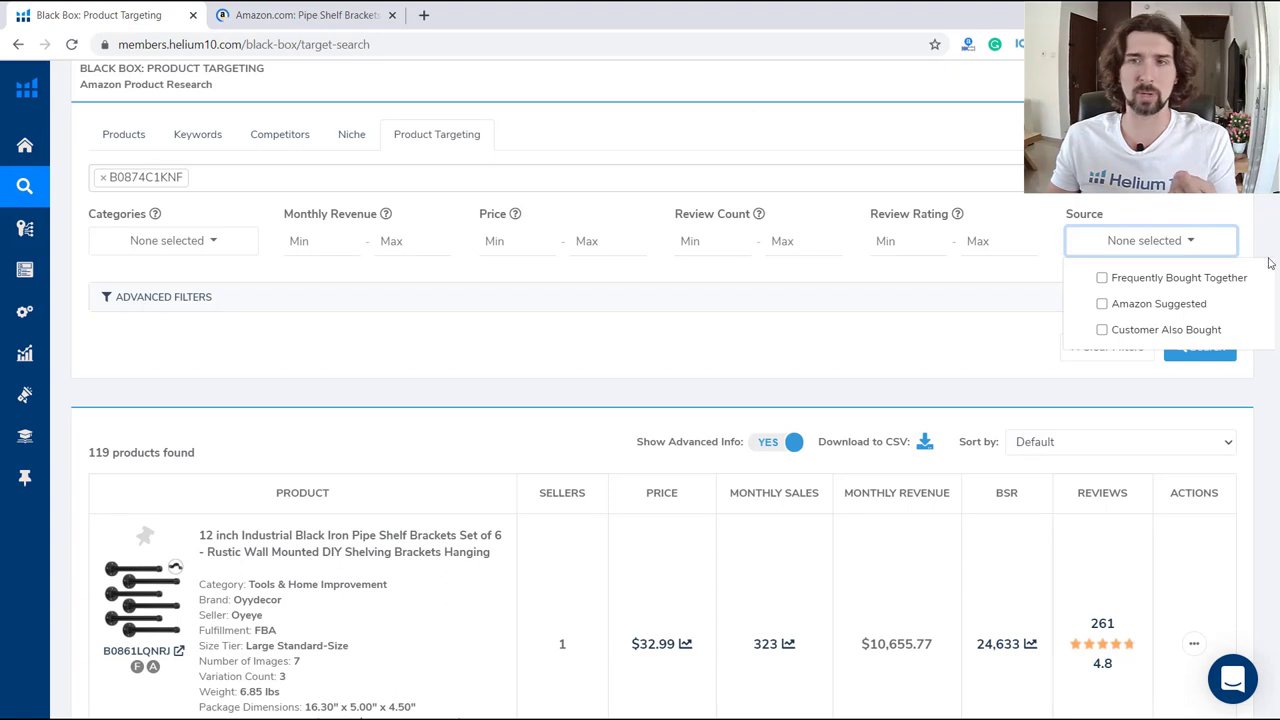
left_click(1026, 339)
left_click(1131, 236)
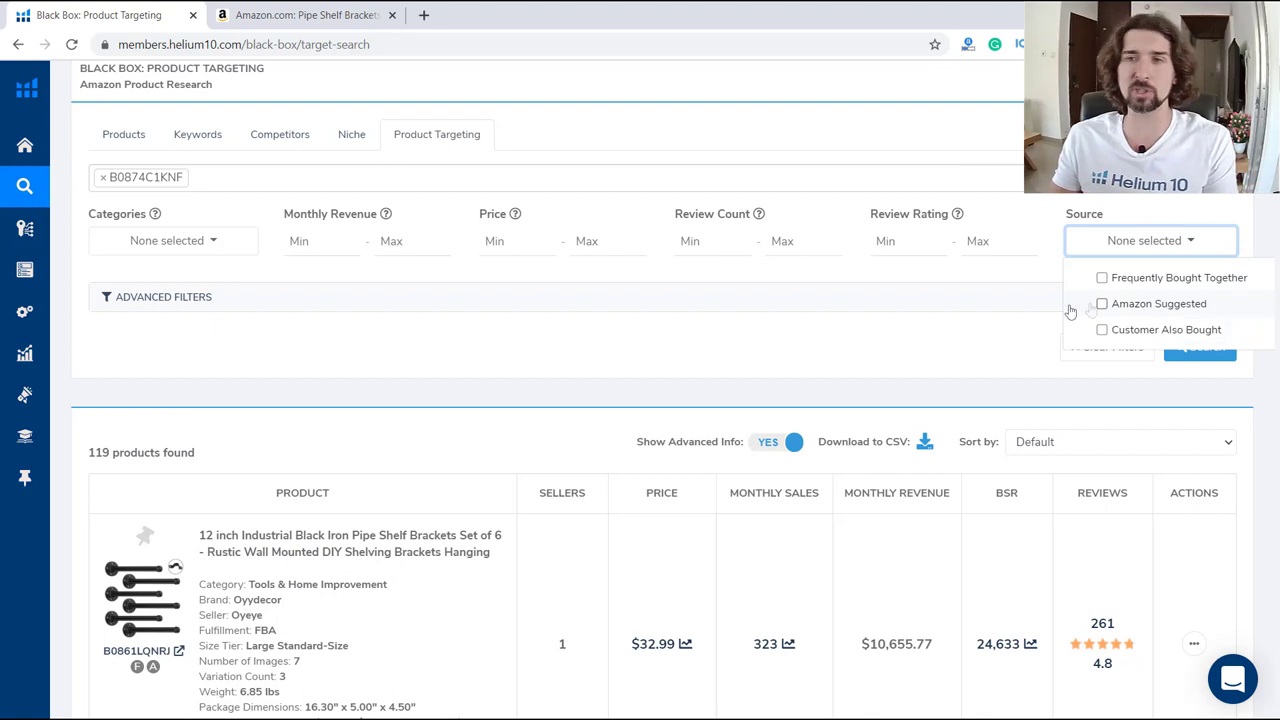
left_click(957, 355)
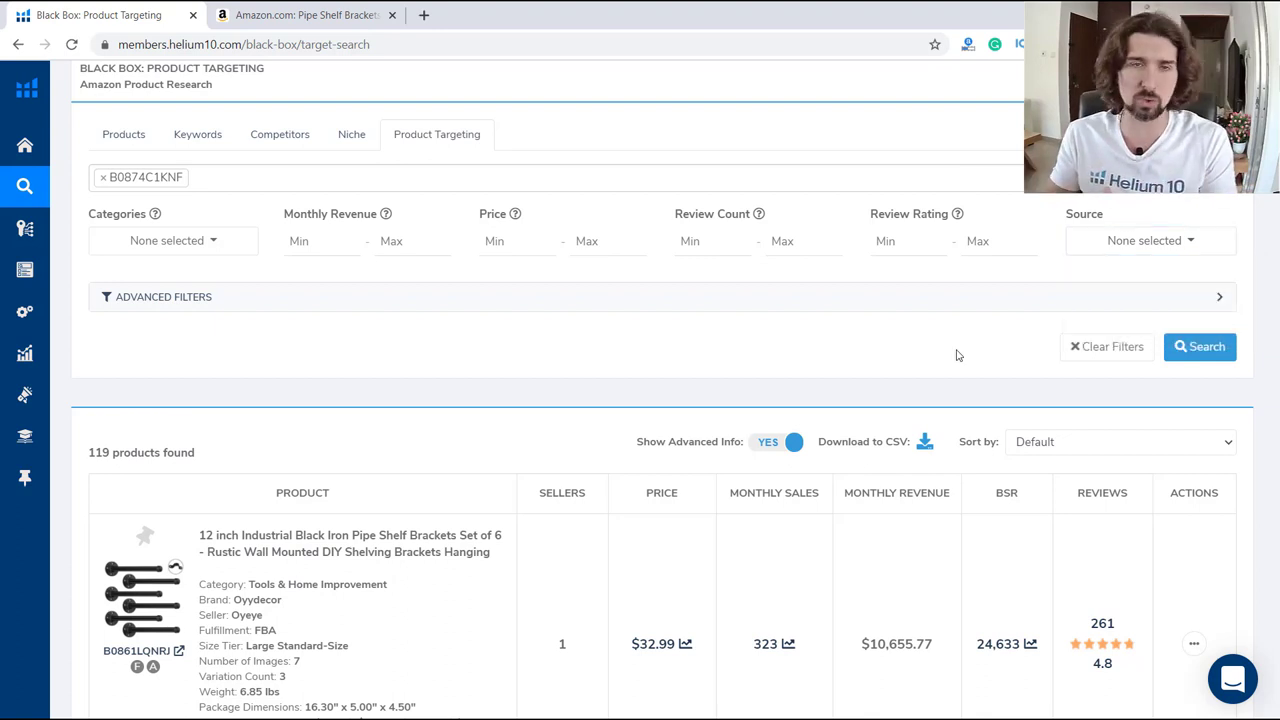
Check the main details of the 8 inch pipe bracket listing on Amazon and return to the Product Targeting results
left_click(300, 15)
scroll(1277, 590, "up", 20)
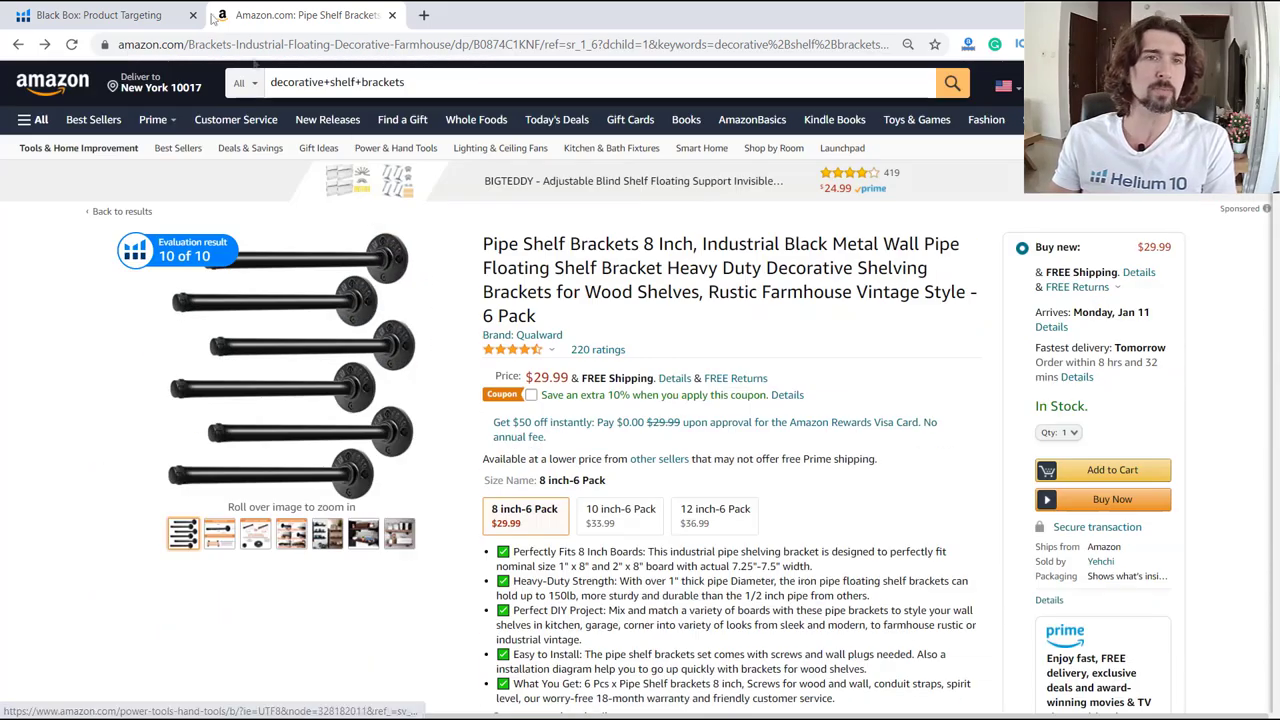
left_click(172, 12)
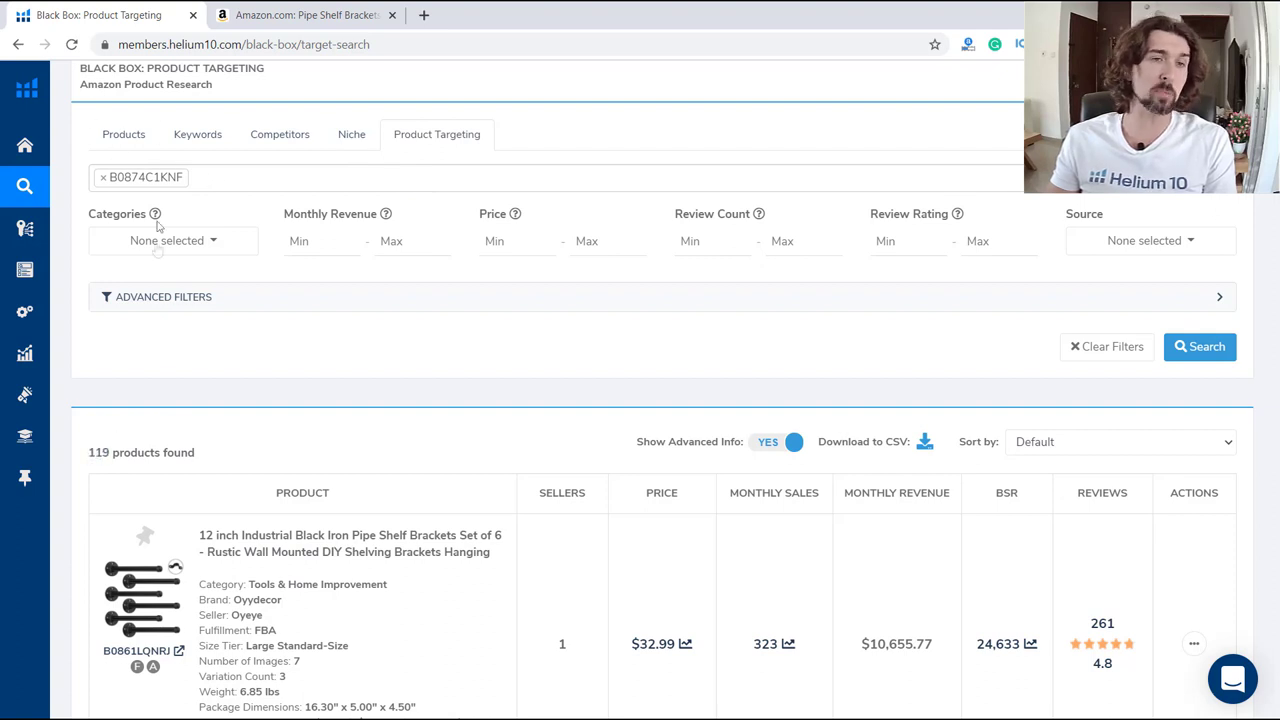
Limit the Product Targeting source to Frequently Bought Together, search again for B0874C1KNF, and review the listed products
left_click(1172, 248)
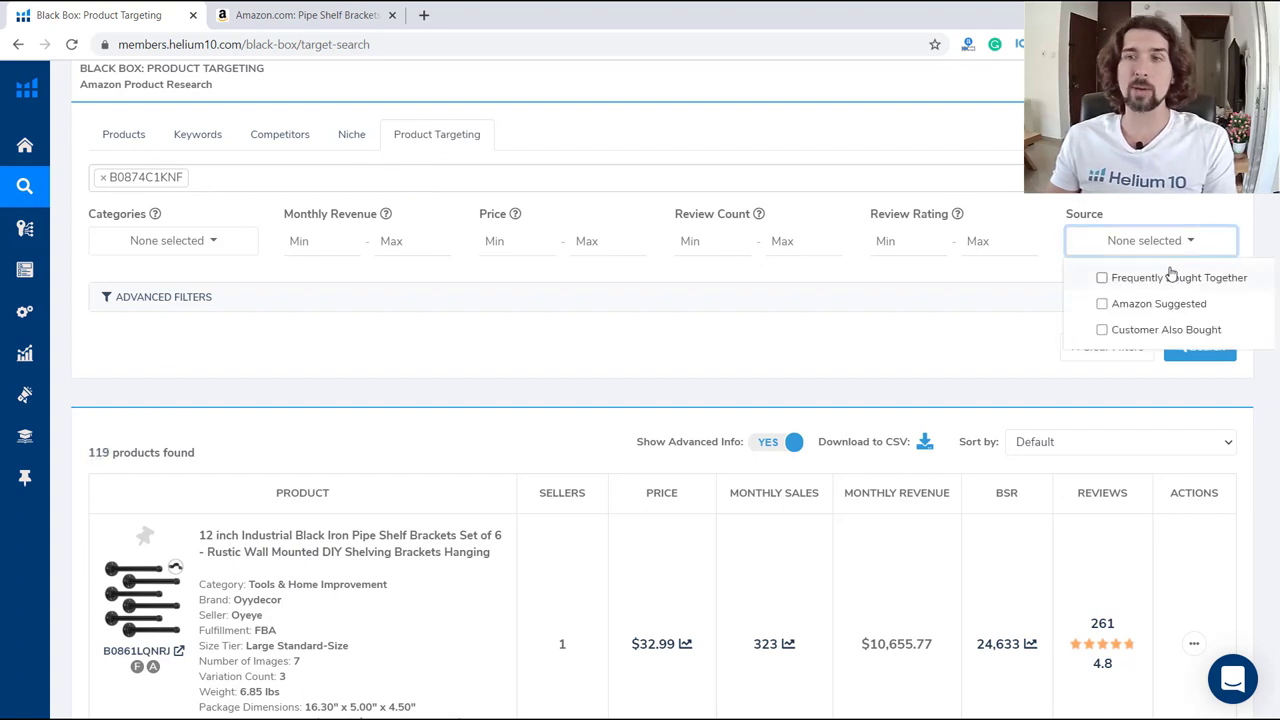
left_click(1101, 277)
left_click(1185, 346)
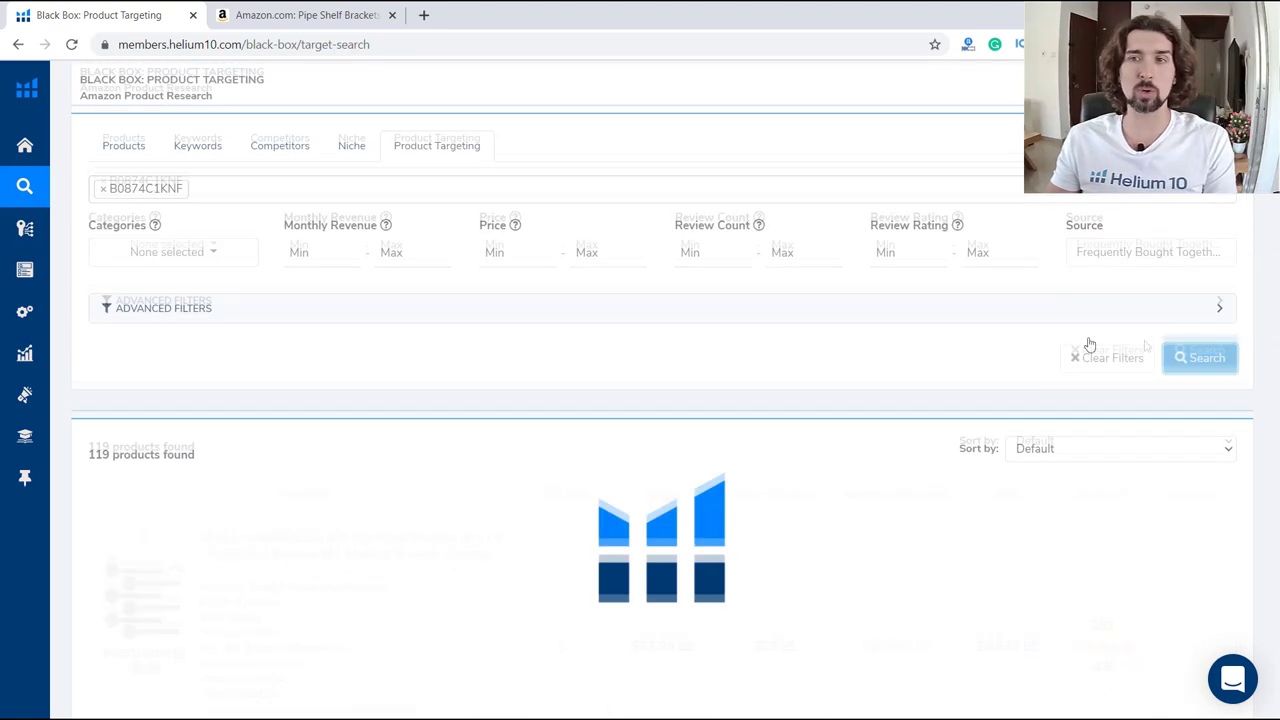
scroll(700, 410, "down", 2)
scroll(624, 402, "down", 1)
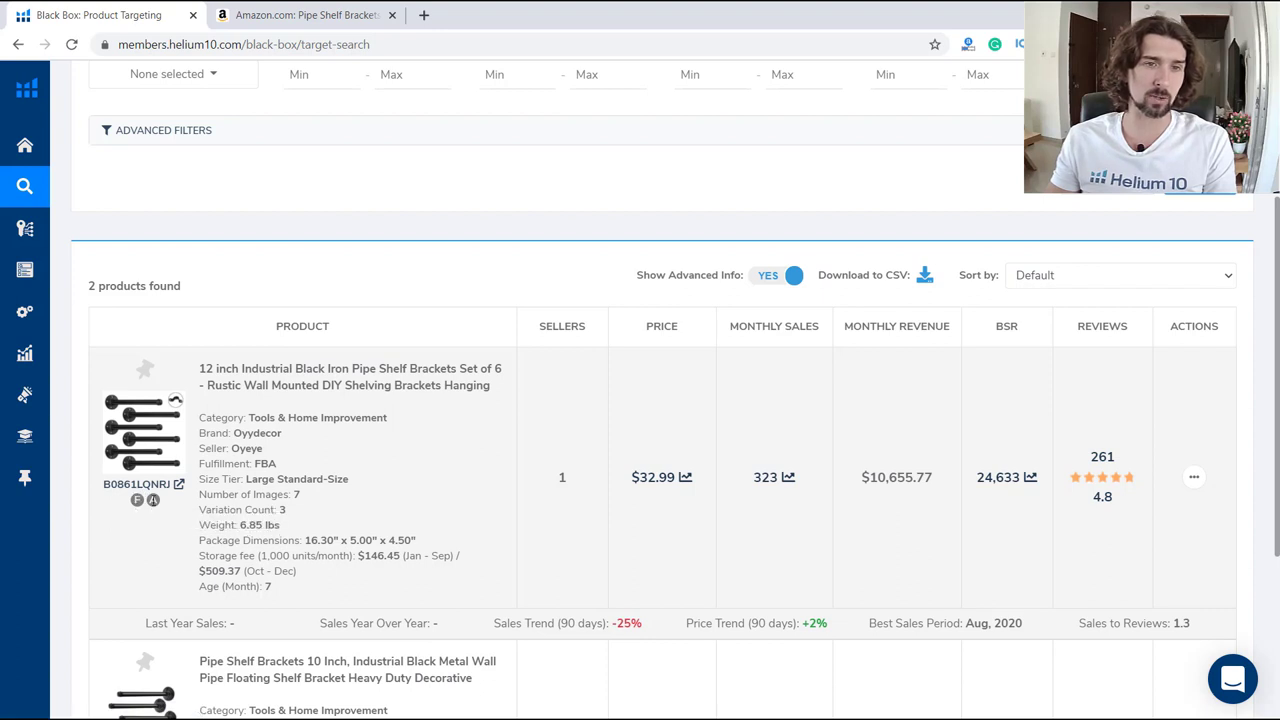
scroll(146, 548, "down", 3)
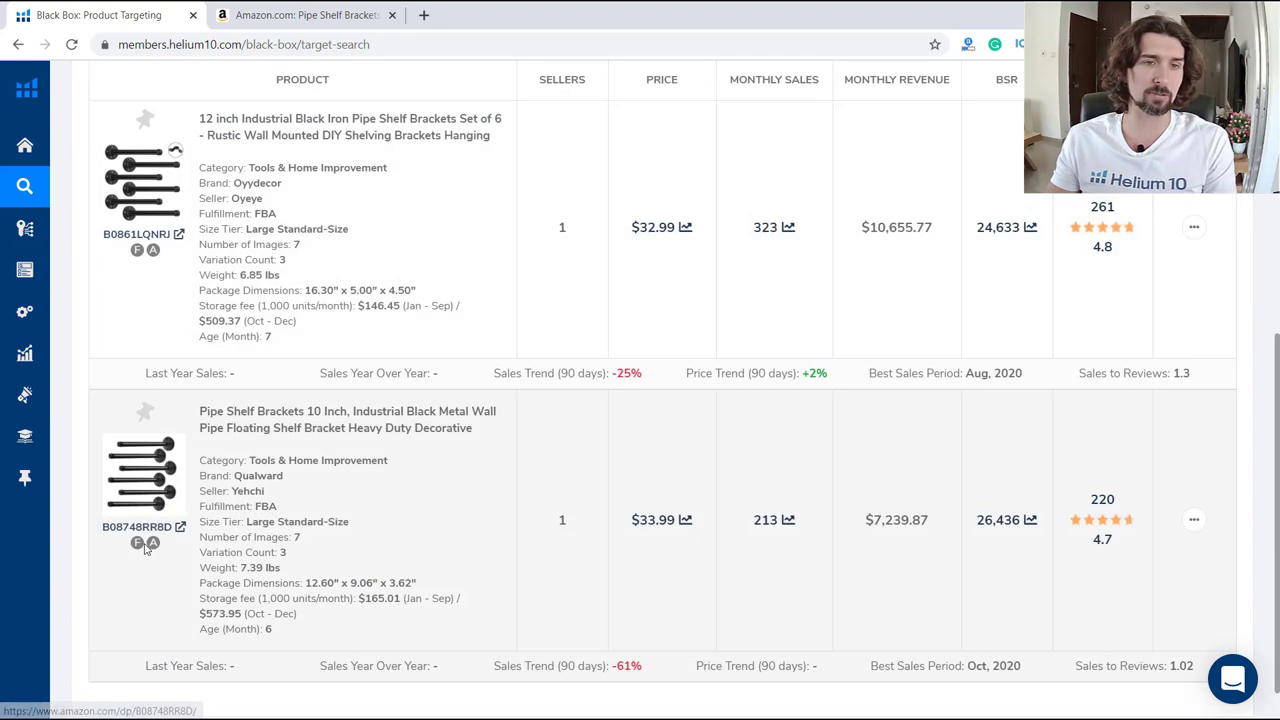
scroll(146, 548, "up", 5)
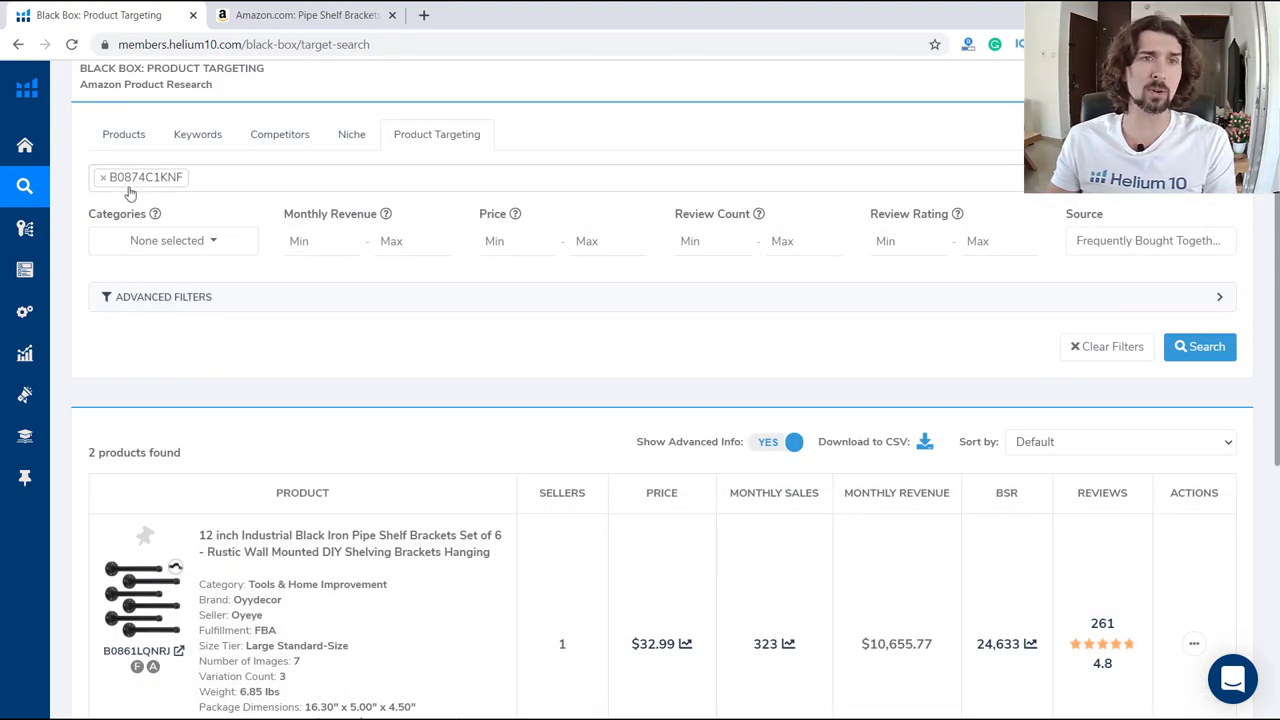
Compare the filtered Black Box products with the "Frequently bought together" section of the 8 inch pipe bracket listing on Amazon
left_click(326, 22)
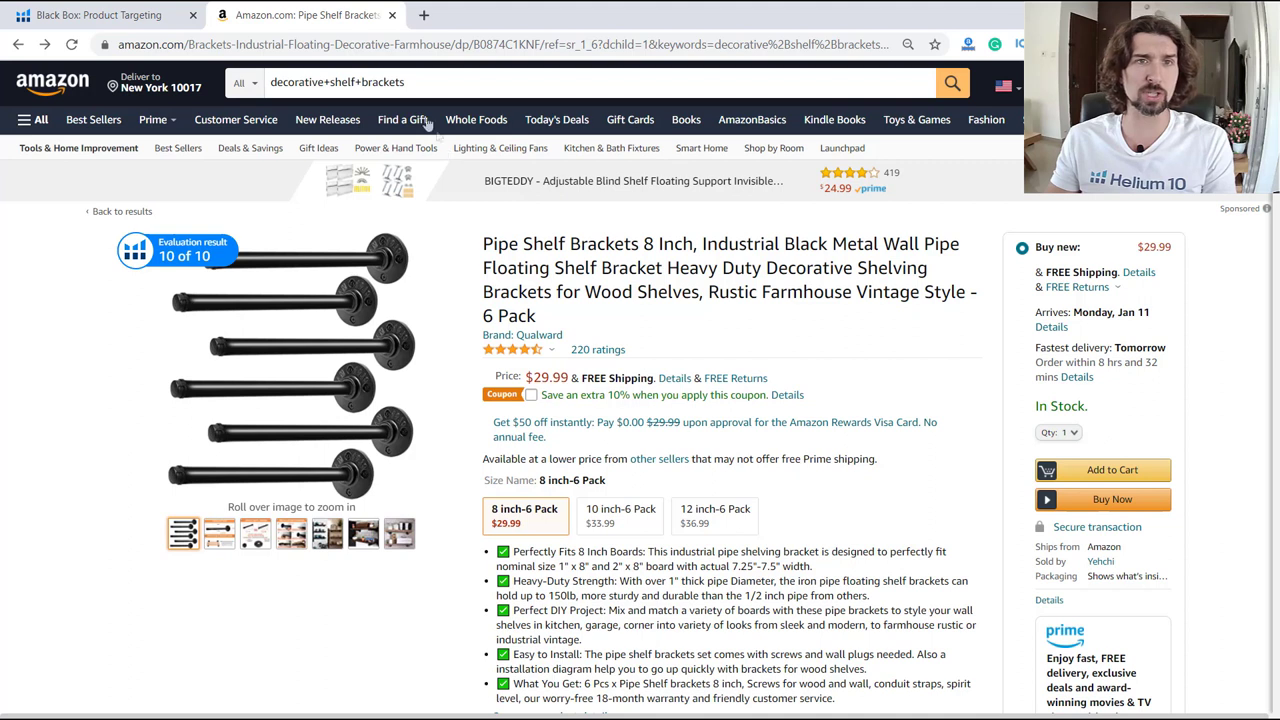
left_click(100, 15)
scroll(170, 380, "down", 3)
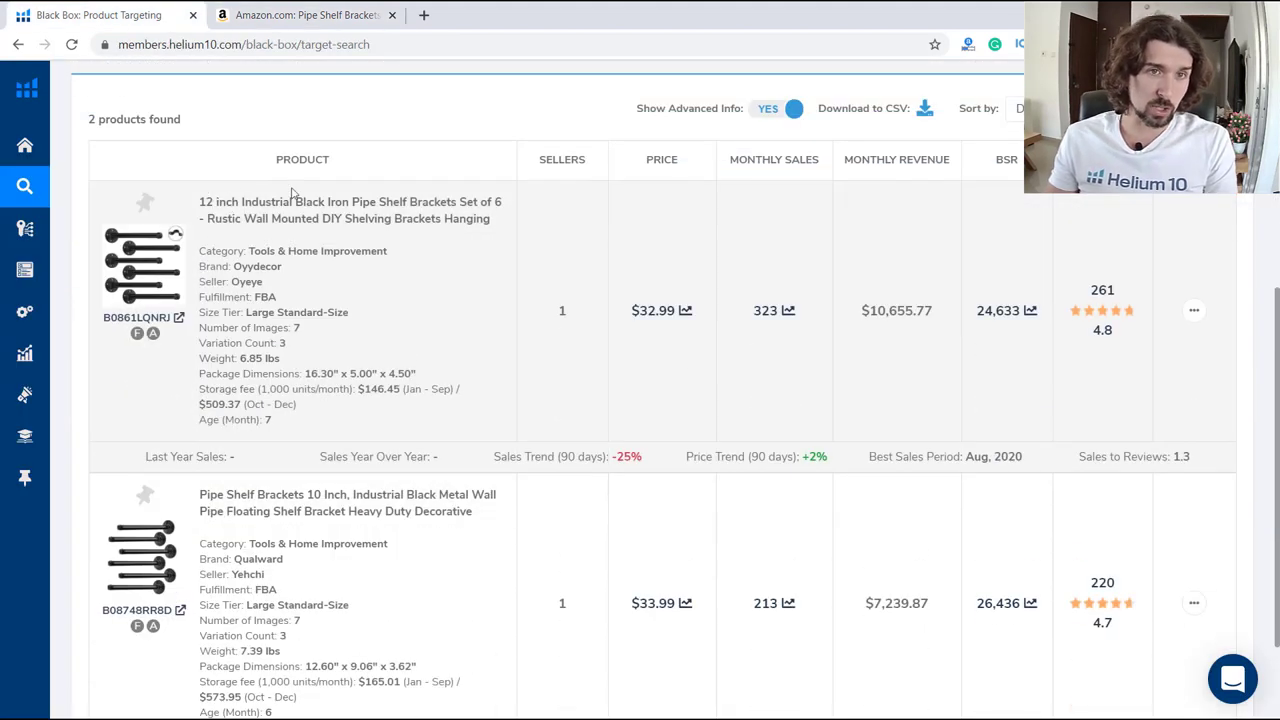
mouse_move(138, 335)
left_click(300, 15)
scroll(362, 294, "down", 10)
scroll(360, 292, "down", 5)
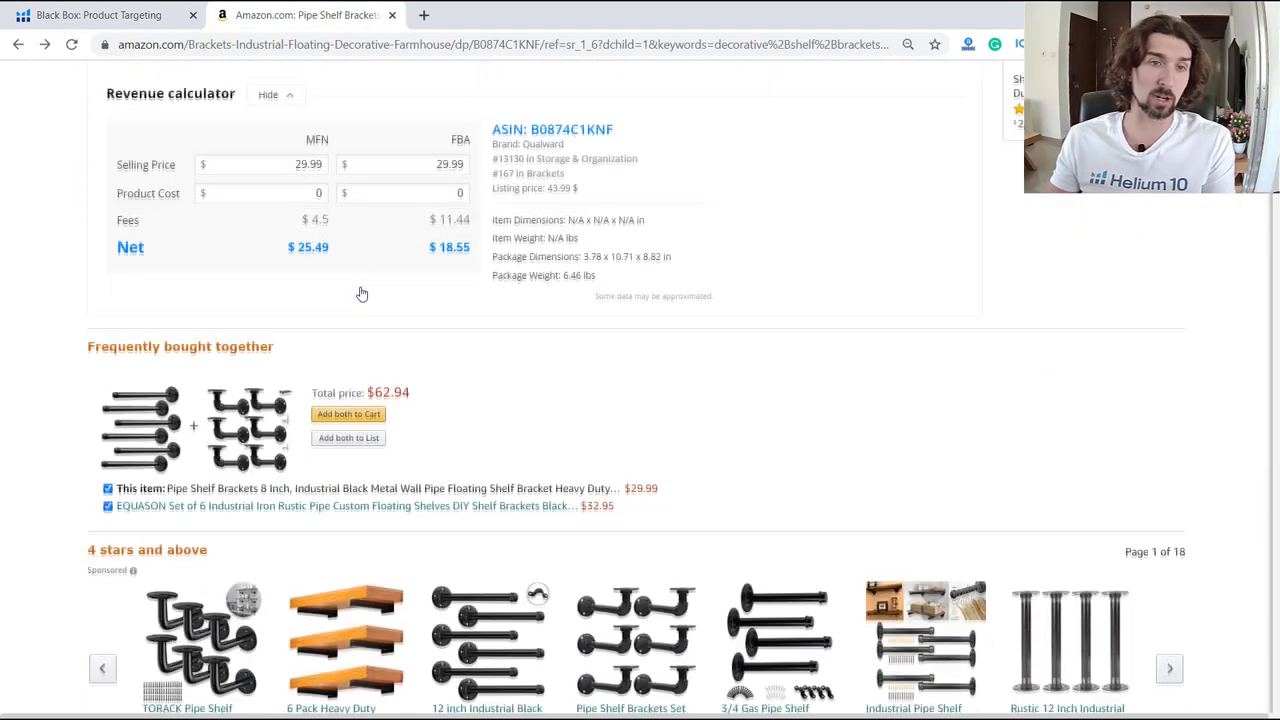
Return to Black Box and check the source badges under the two pipe bracket products against the Amazon listing
key("ctrl+shift+Tab")
scroll(238, 305, "down", 2)
scroll(238, 305, "up", 2)
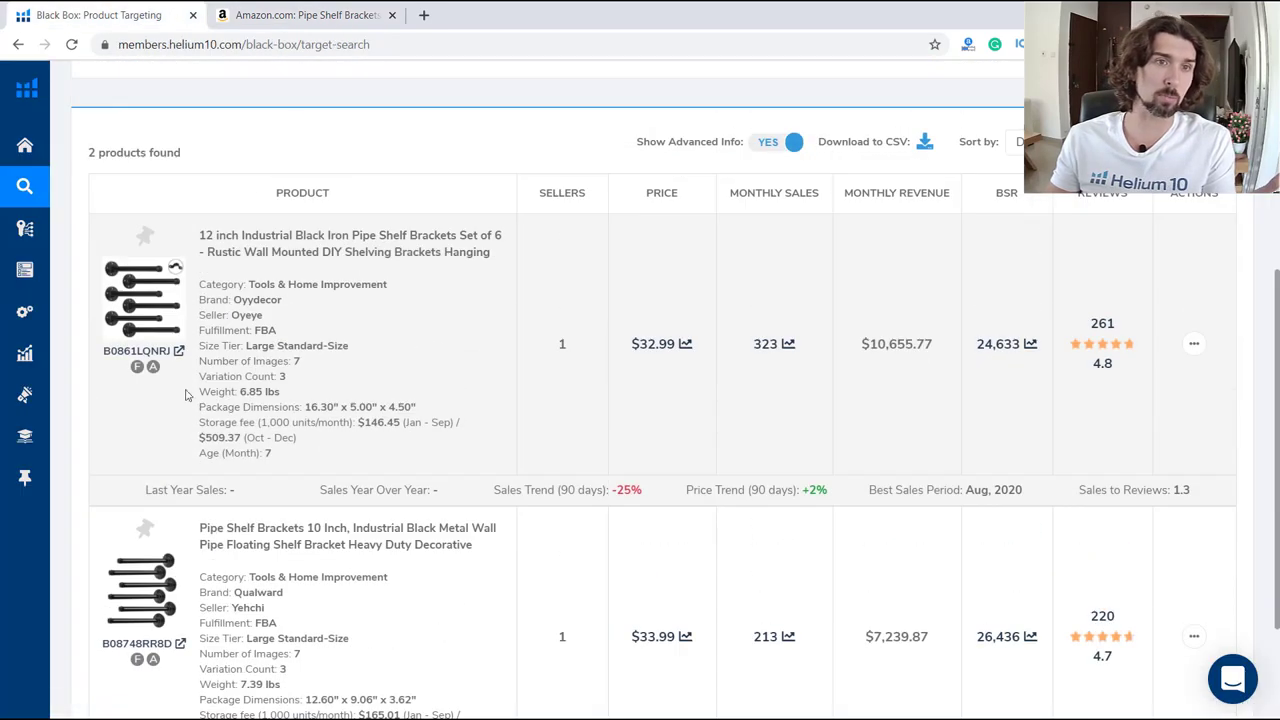
key("ctrl+Tab")
left_click(150, 15)
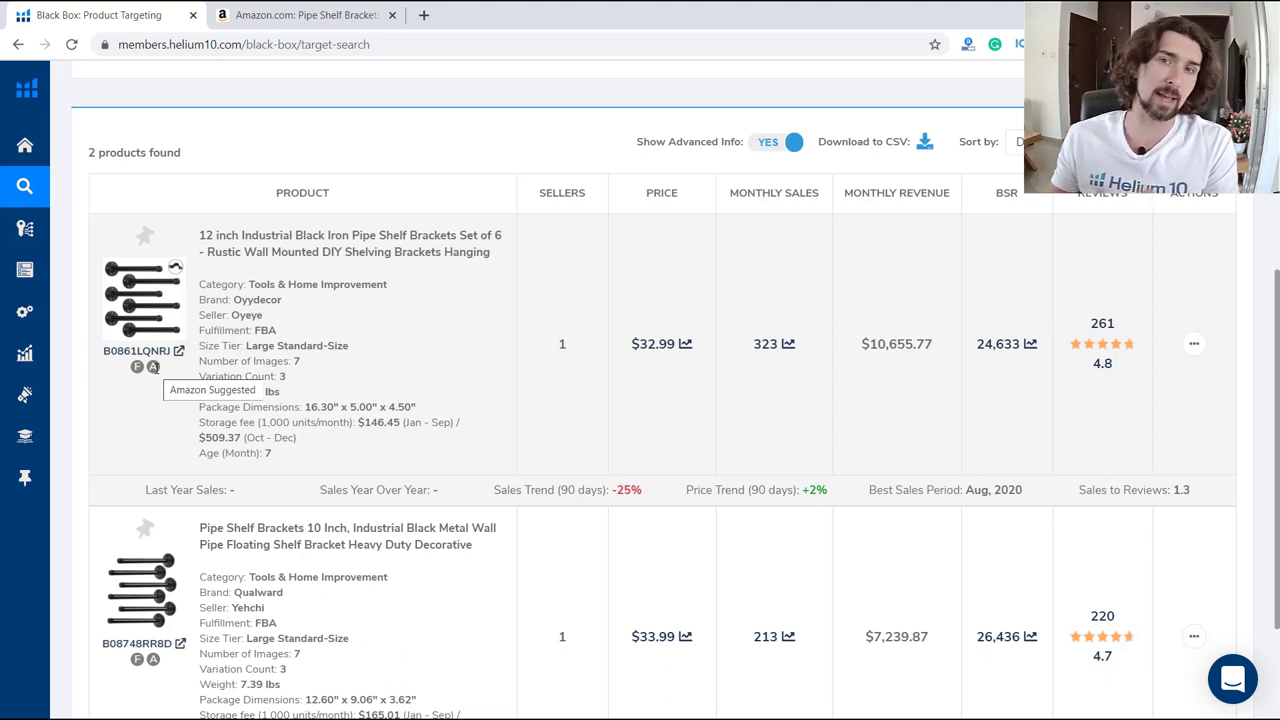
Replace the Frequently Bought Together source with Customer Also Bought and search again for B0874C1KNF
scroll(560, 300, "up", 4)
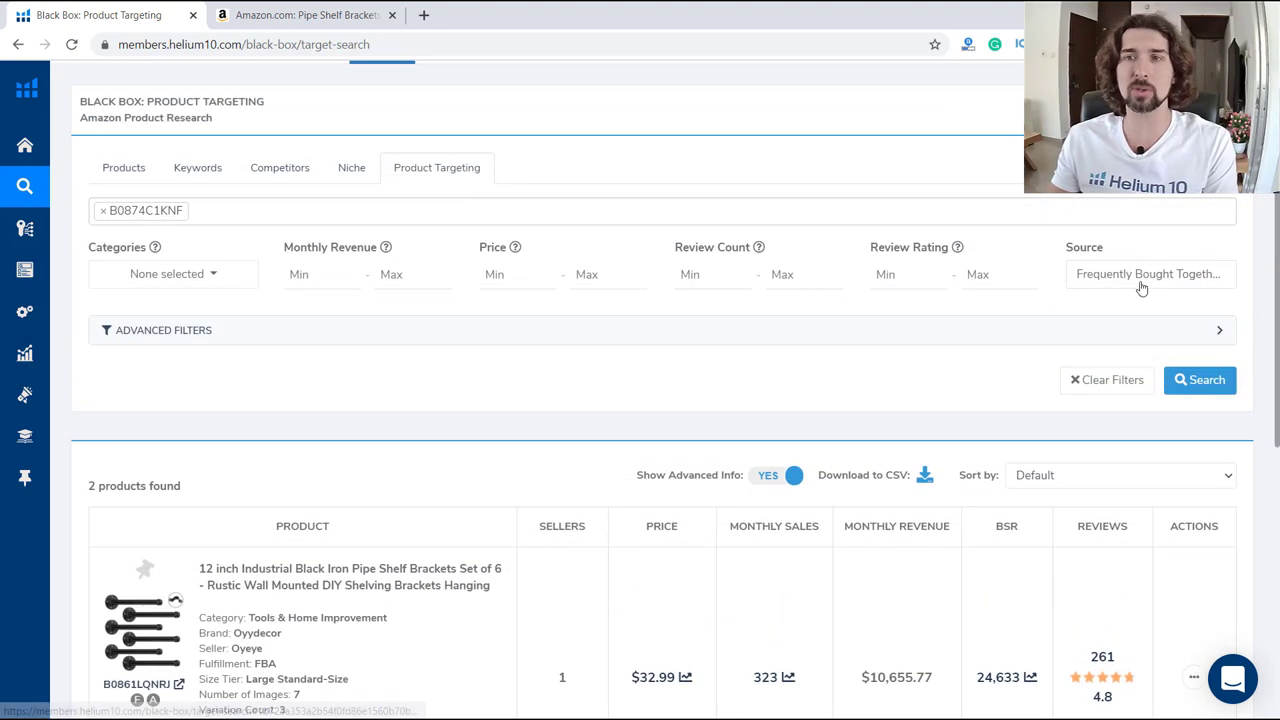
left_click(1142, 288)
left_click(1103, 311)
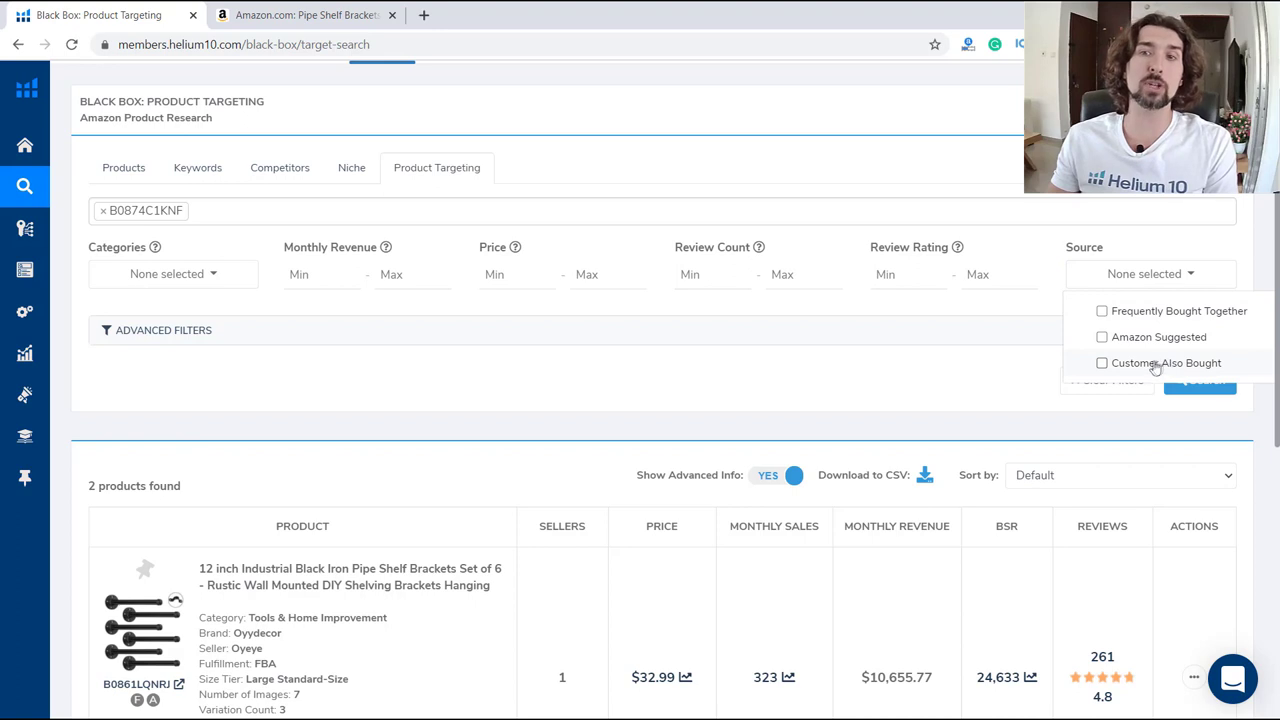
left_click(1155, 364)
left_click(1192, 388)
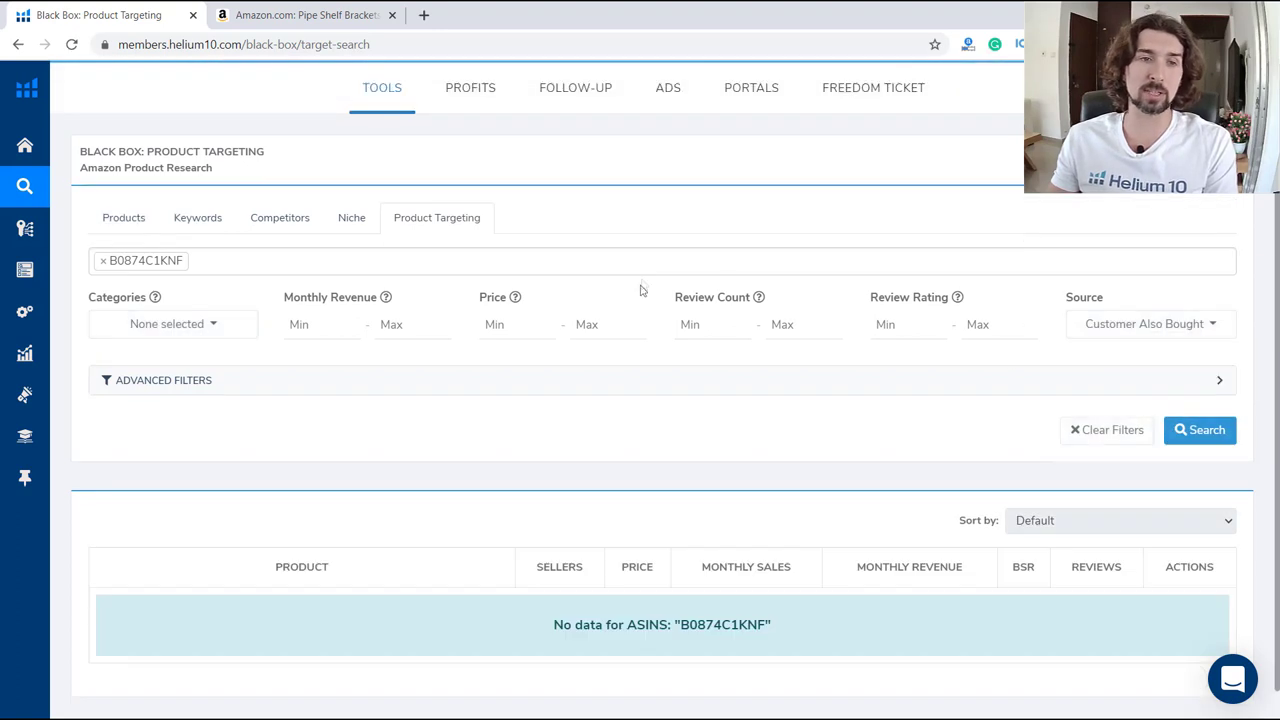
scroll(641, 290, "down", 1)
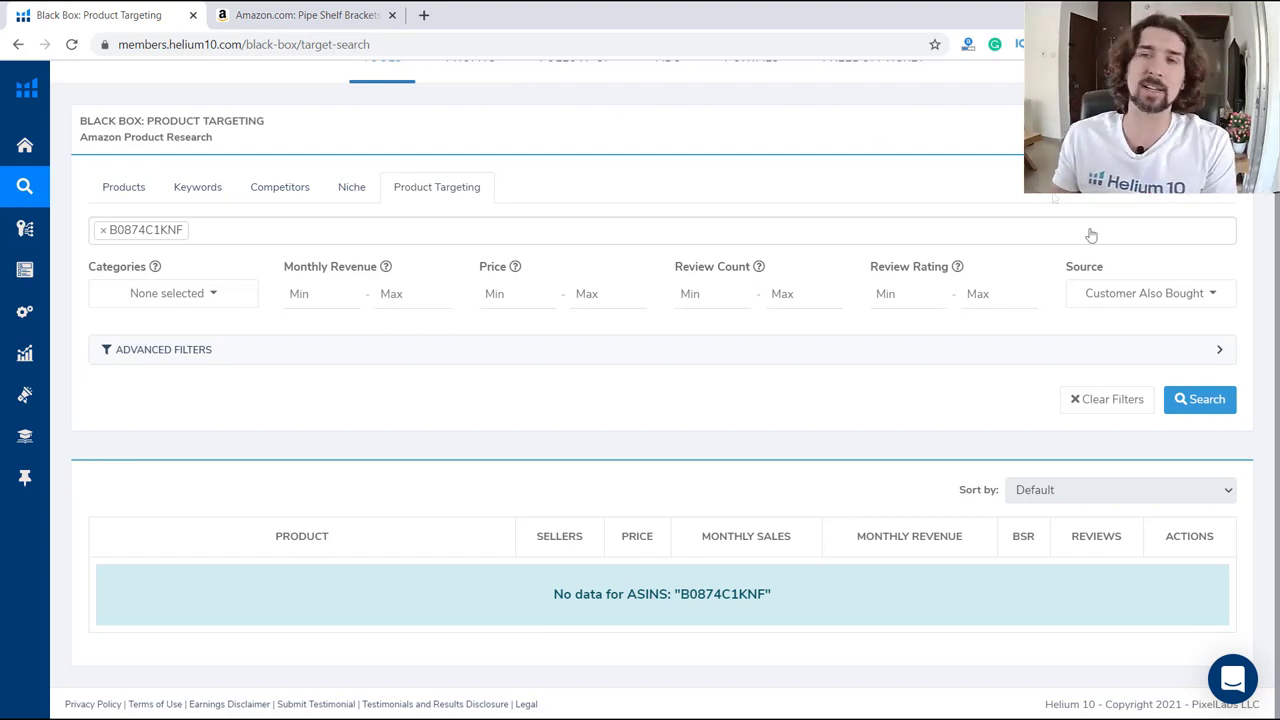
Clear the Customer Also Bought source and rerun the search with no source selected
left_click(1145, 294)
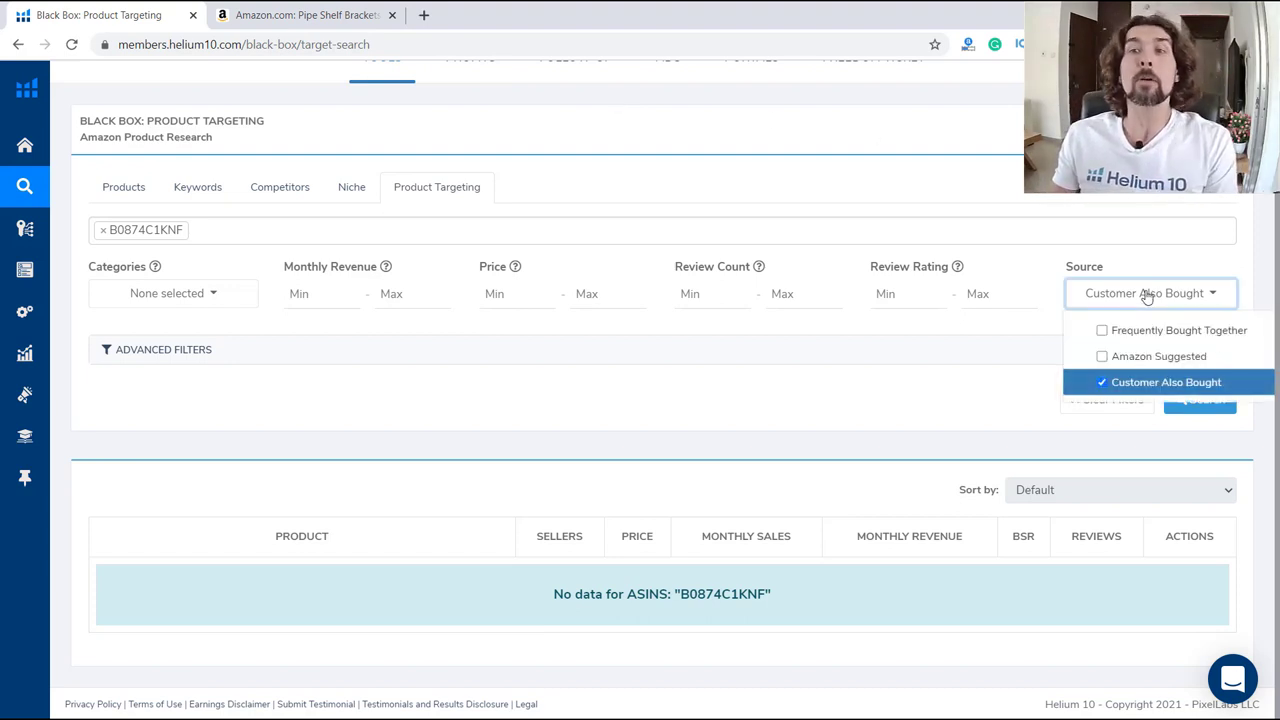
left_click(1127, 390)
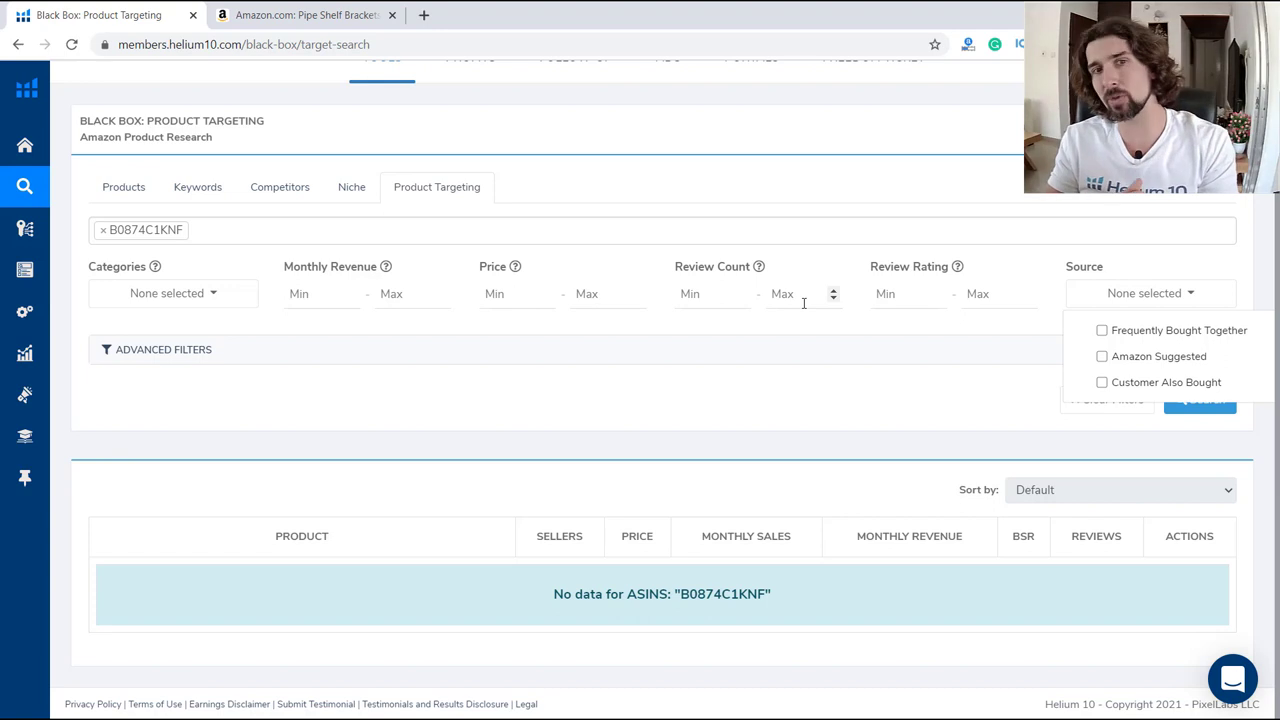
left_click(1222, 403)
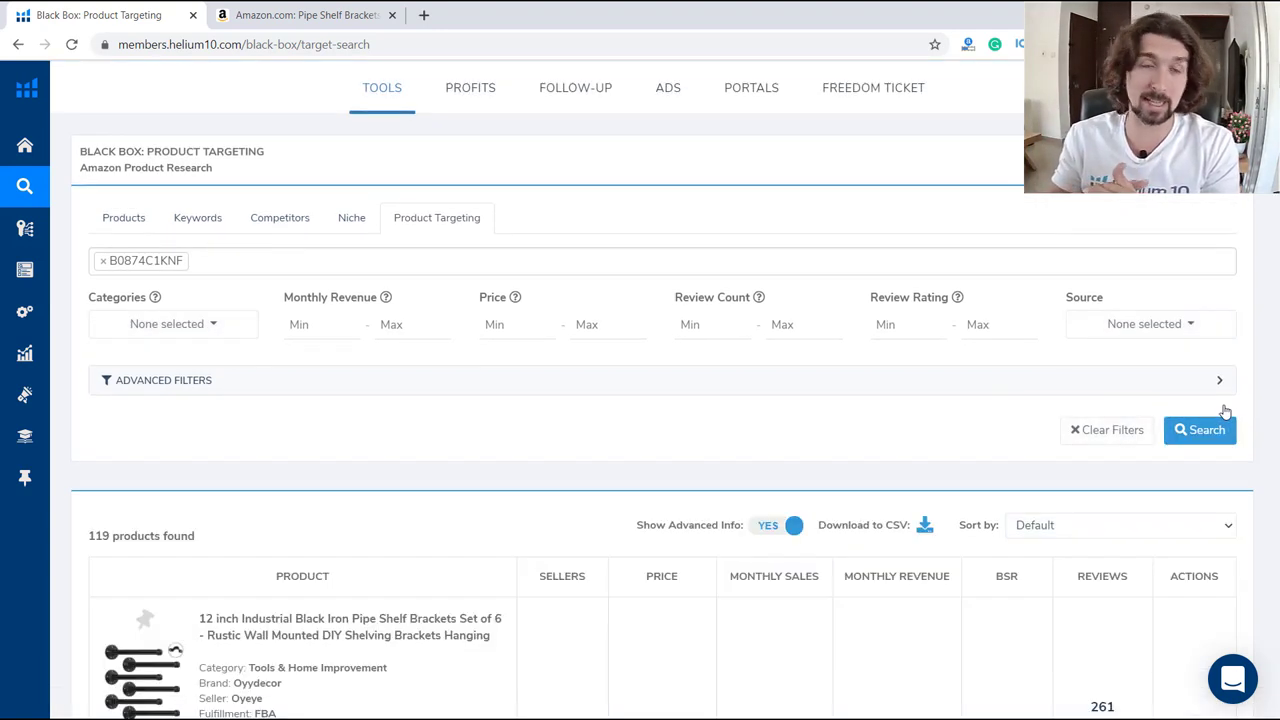
Review the Source options and the Advanced Filters of Product Targeting without selecting or entering anything
left_click(1201, 338)
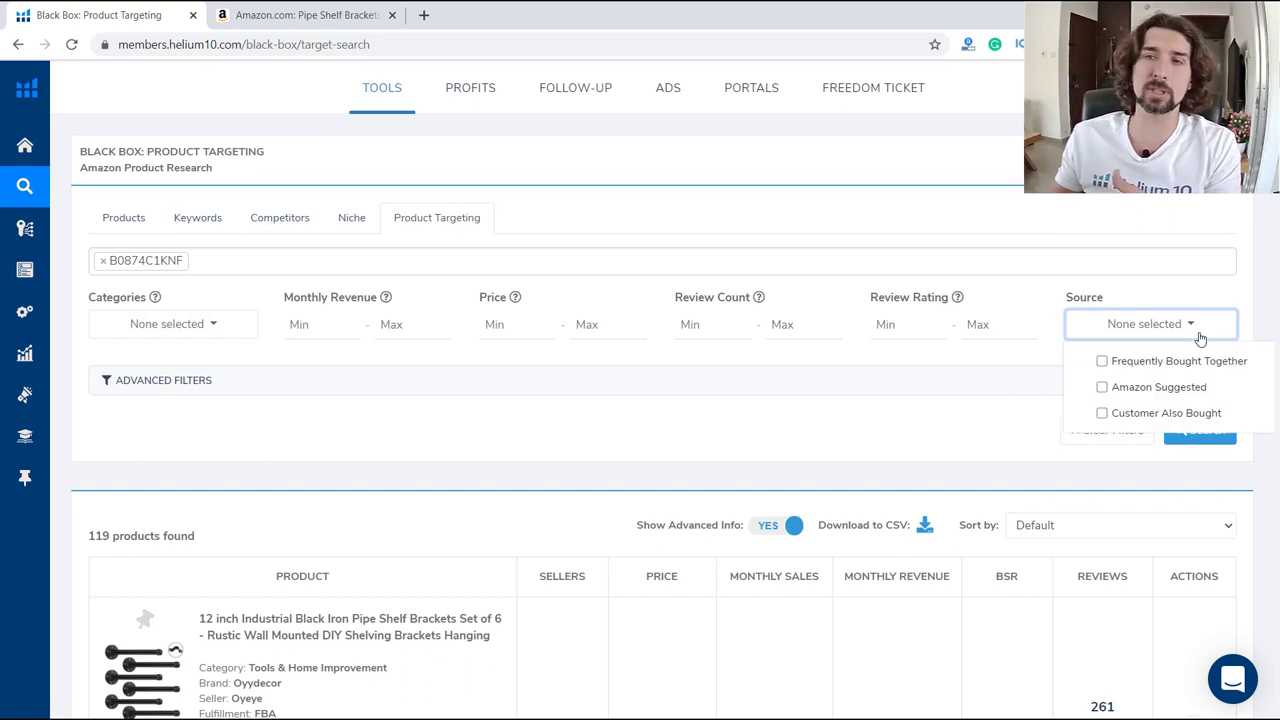
left_click(1201, 334)
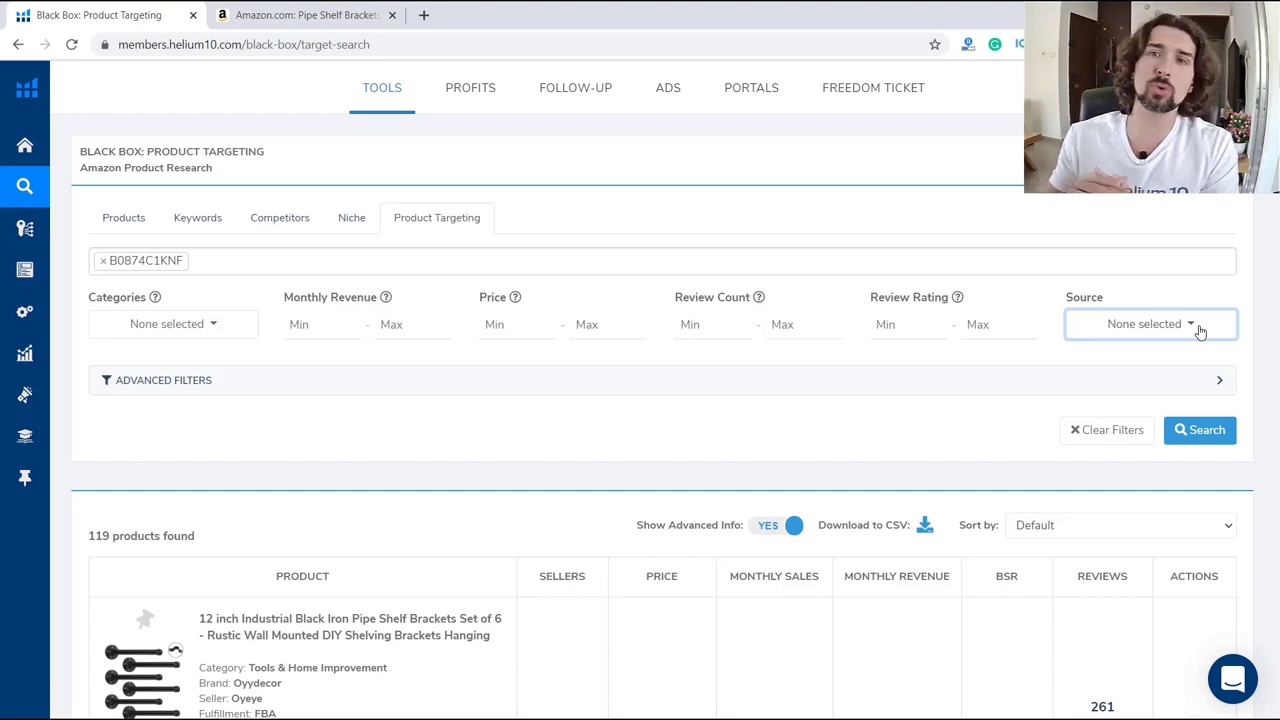
left_click(1200, 332)
left_click(1066, 323)
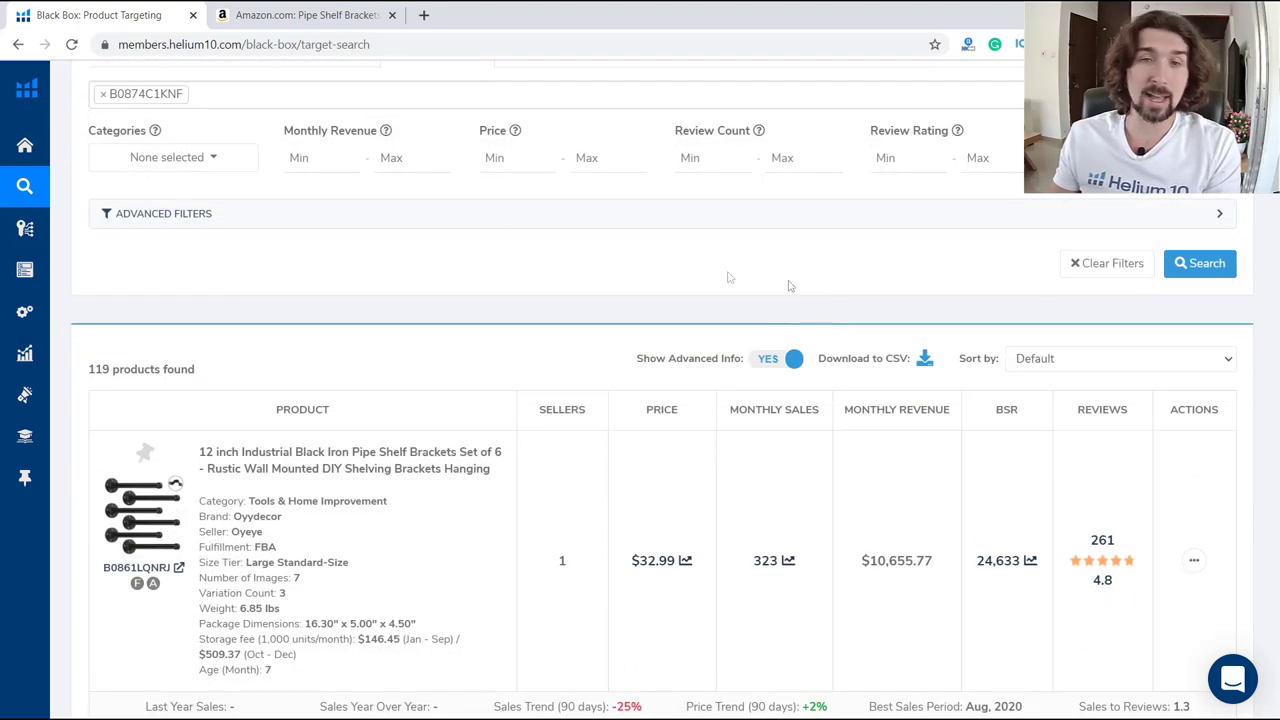
scroll(357, 297, "up", 1)
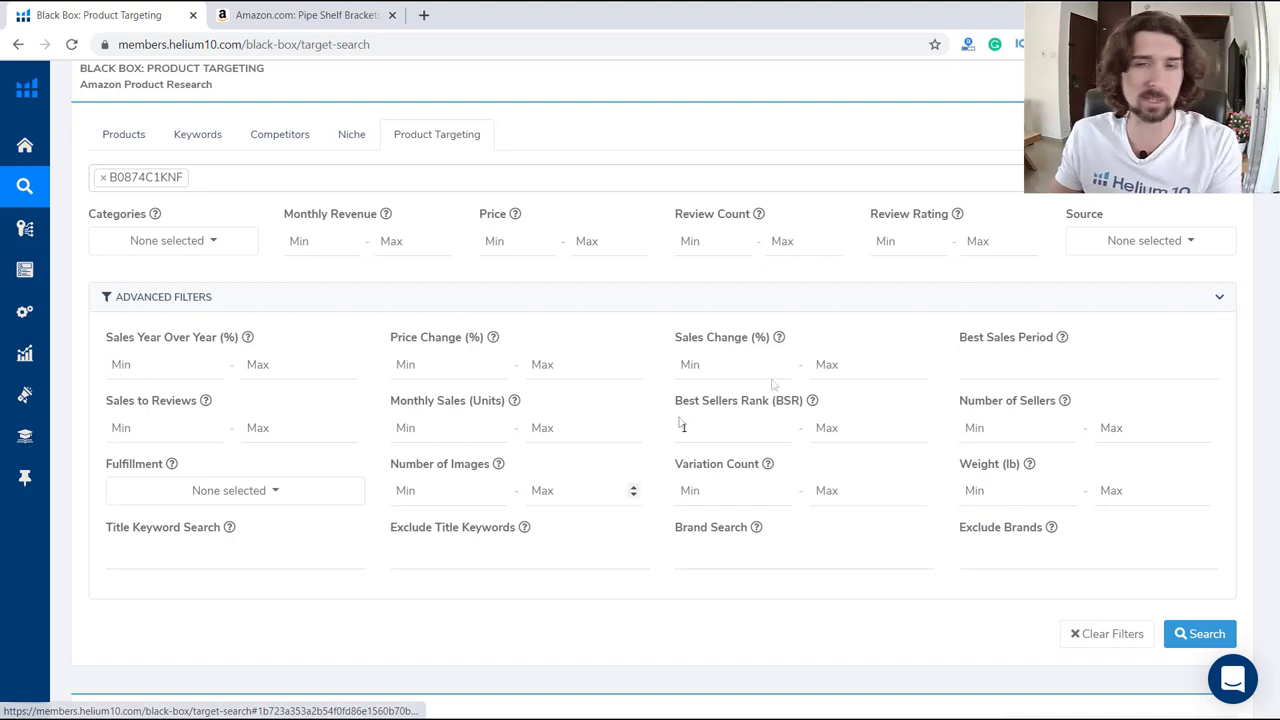
left_click(192, 300)
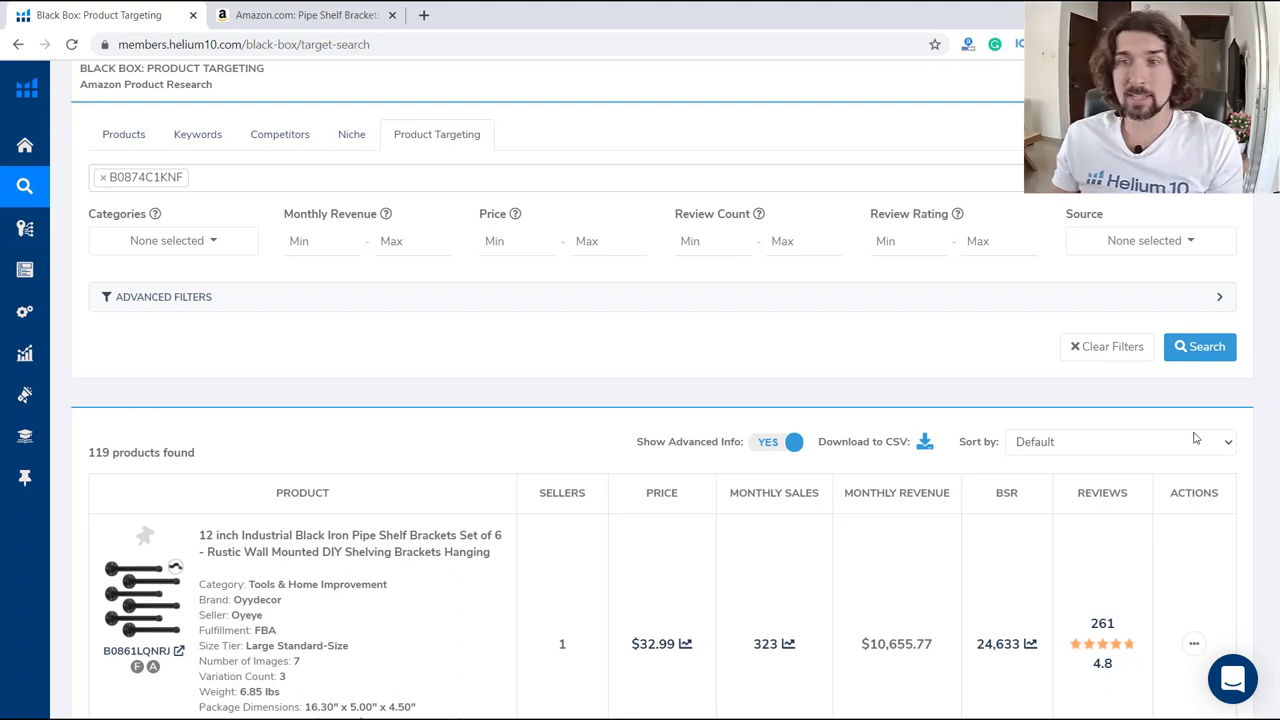
left_click(1193, 240)
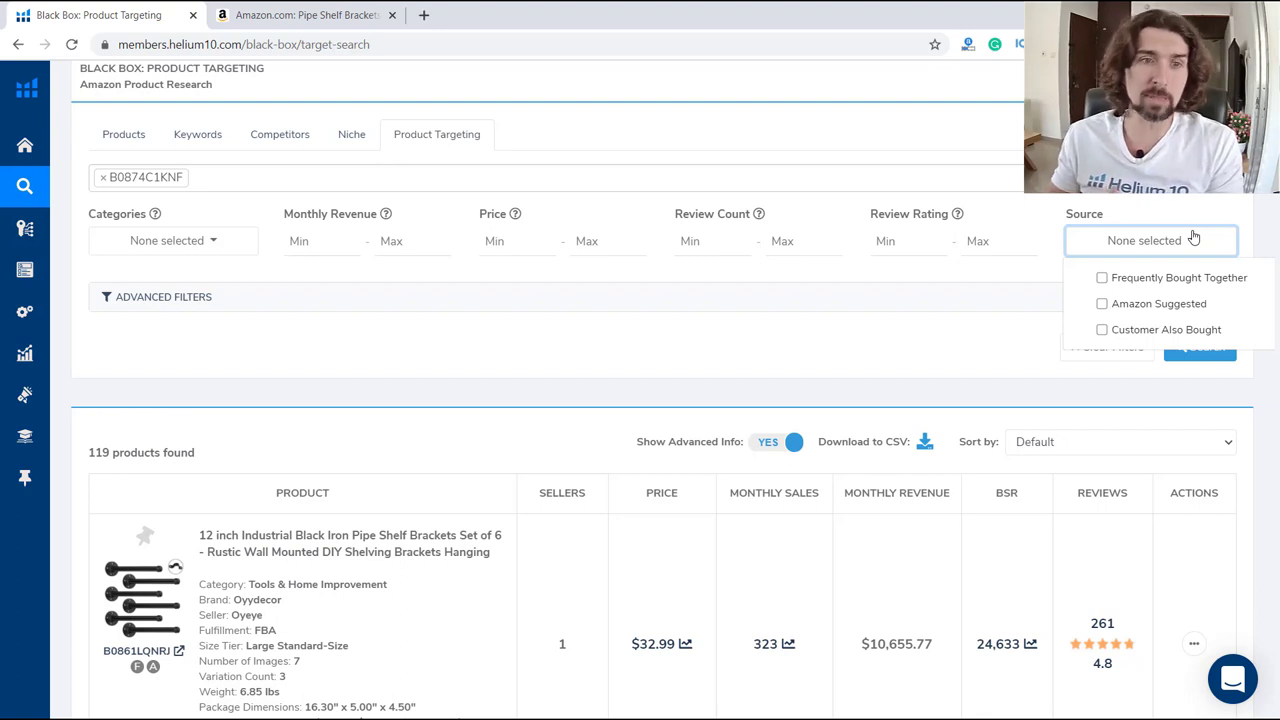
Browse the unfiltered Product Targeting results, examining the related shelf brackets with their prices, sales, revenue and reviews
scroll(555, 282, "down", 2)
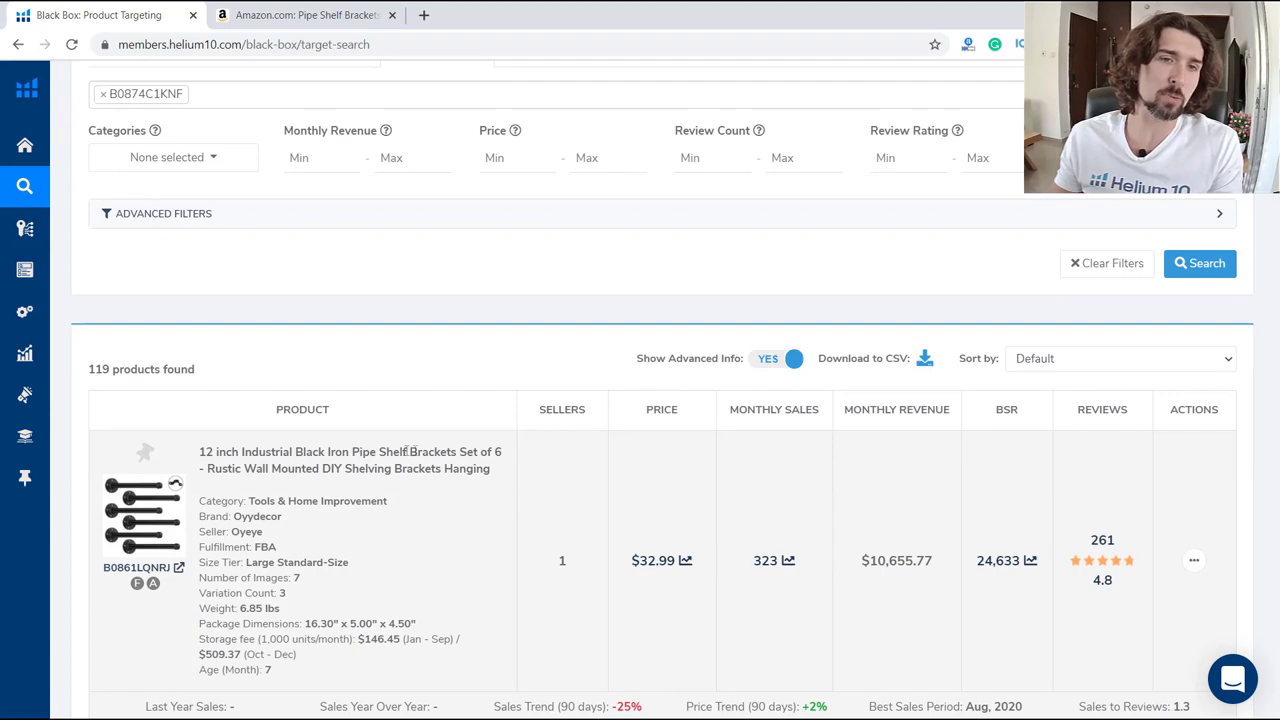
scroll(410, 452, "down", 5)
scroll(434, 457, "up", 3)
scroll(389, 469, "down", 8)
scroll(305, 453, "up", 3)
scroll(330, 440, "down", 10)
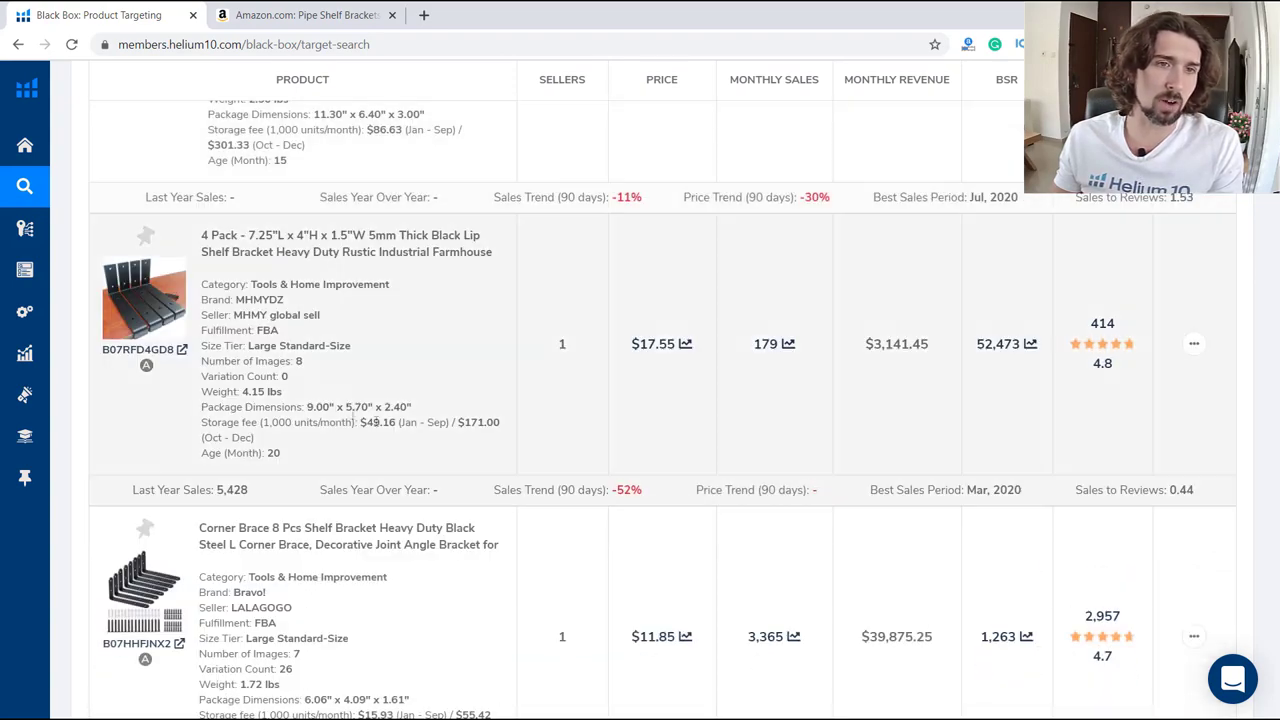
scroll(354, 421, "up", 10)
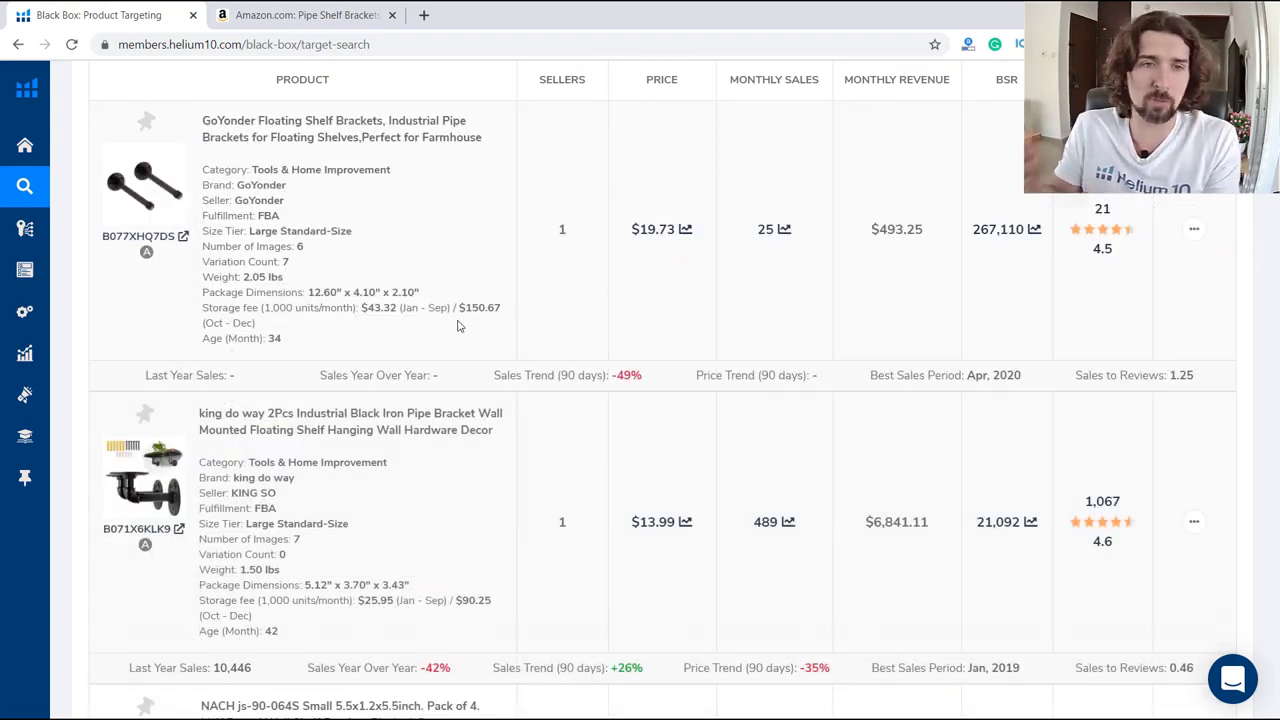
scroll(458, 326, "up", 8)
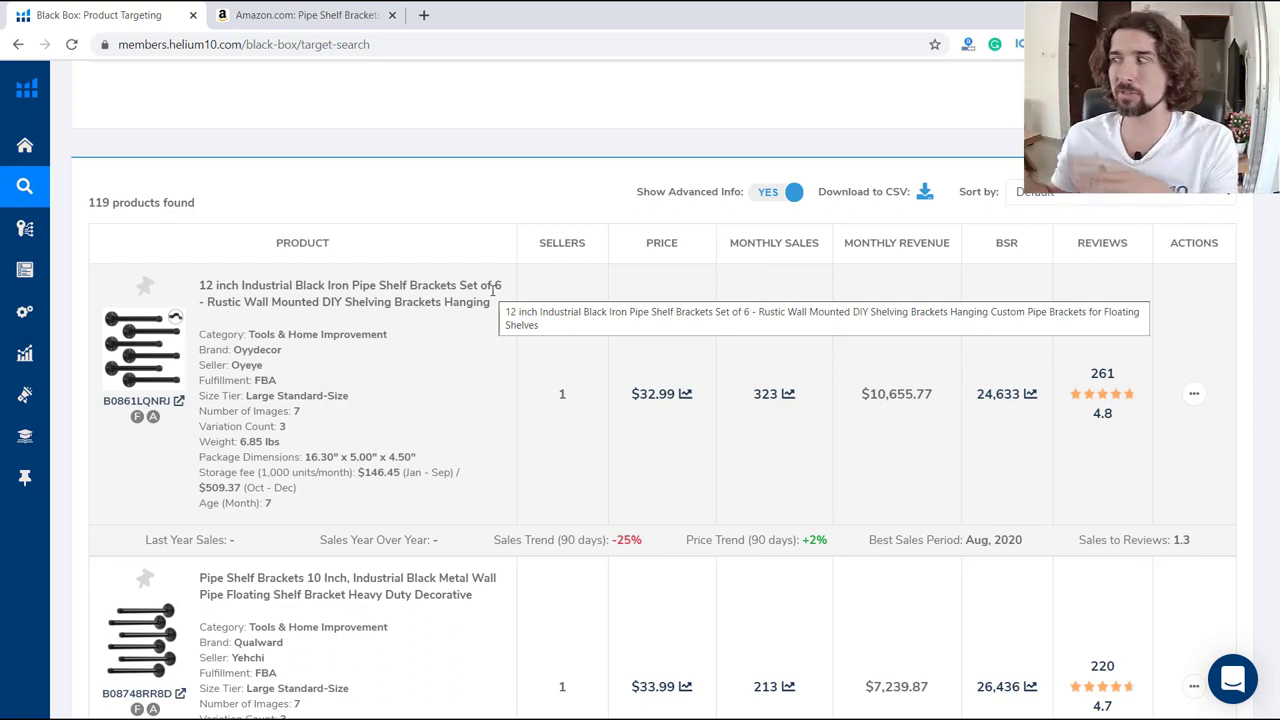
scroll(465, 318, "up", 3)
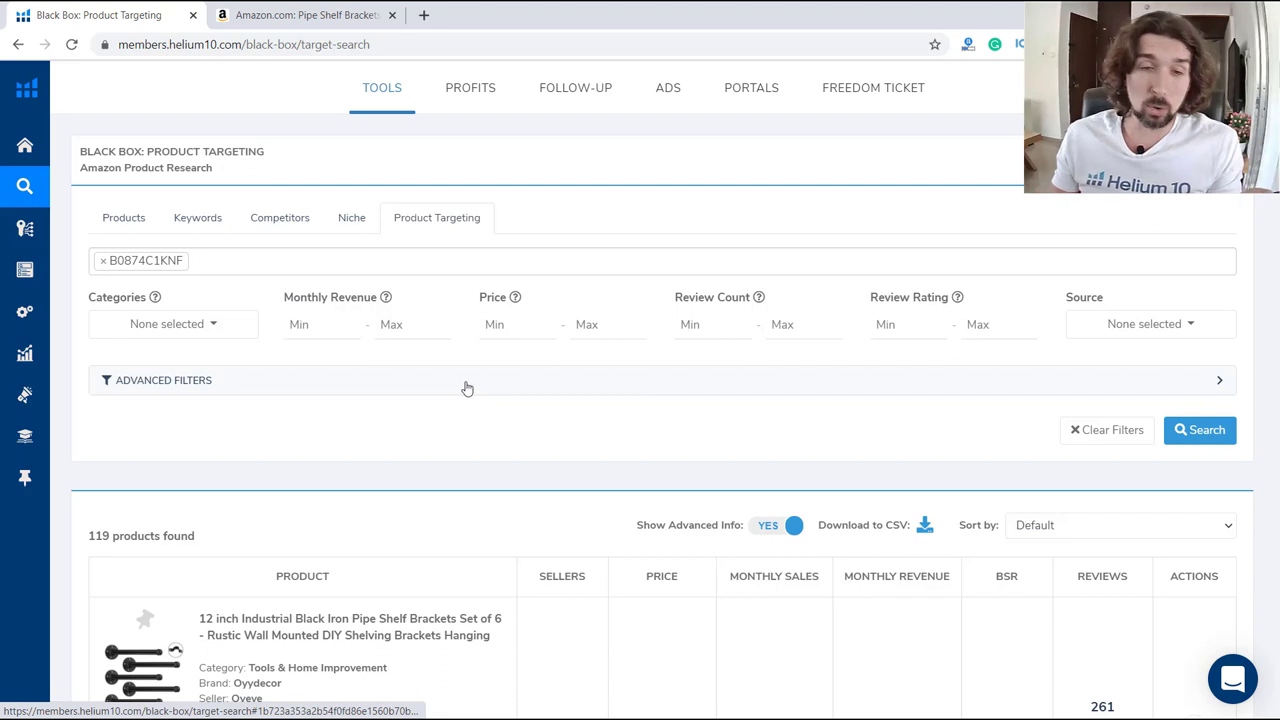
scroll(466, 388, "down", 1)
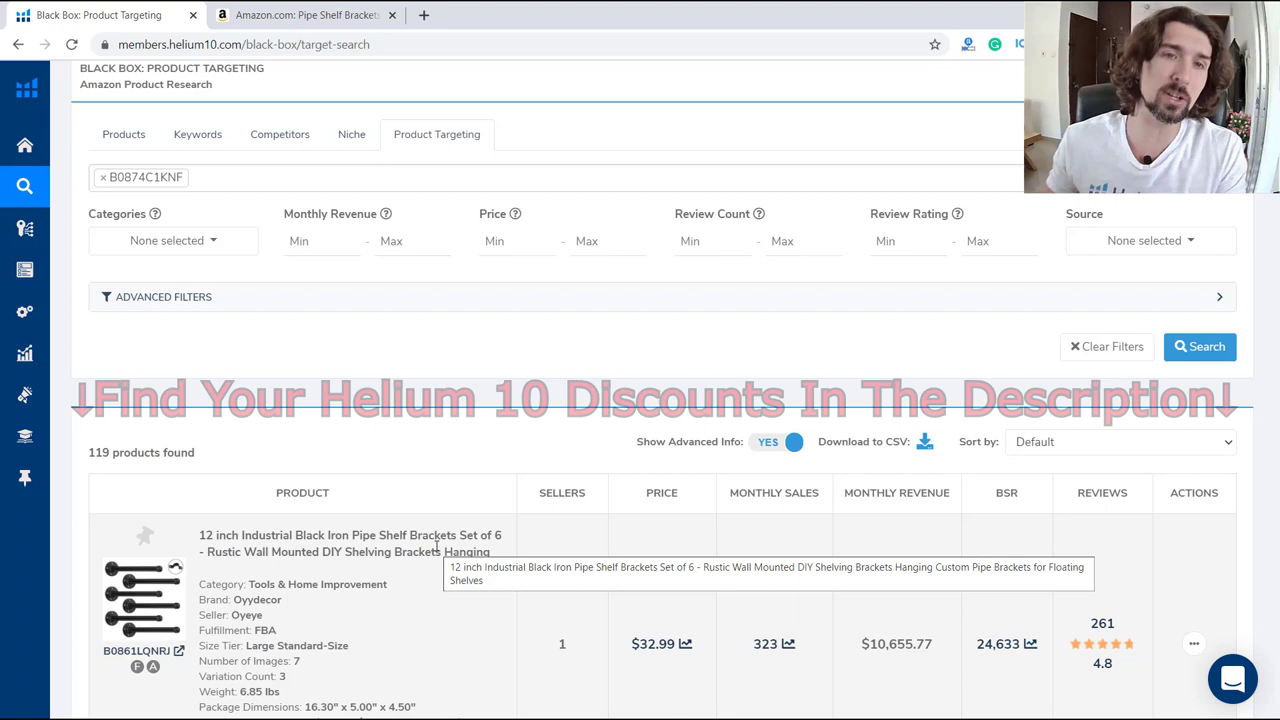
scroll(452, 134, "up", 1)
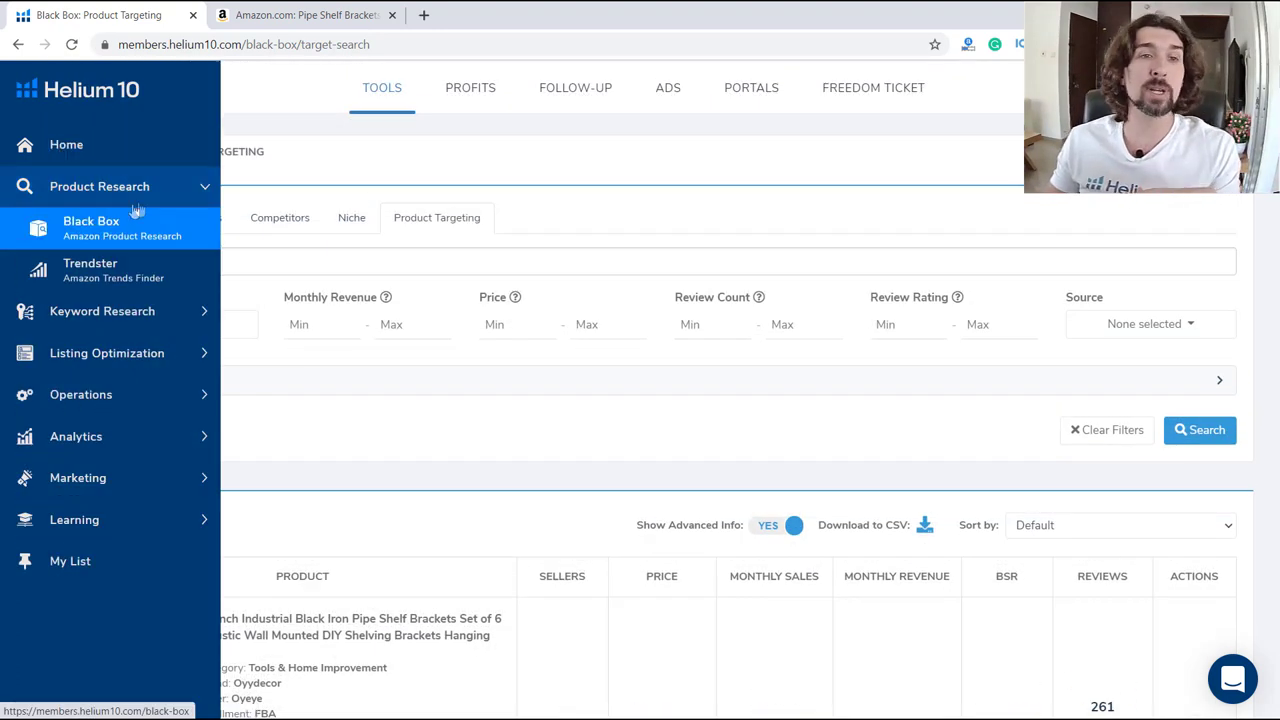
mouse_move(35, 197)
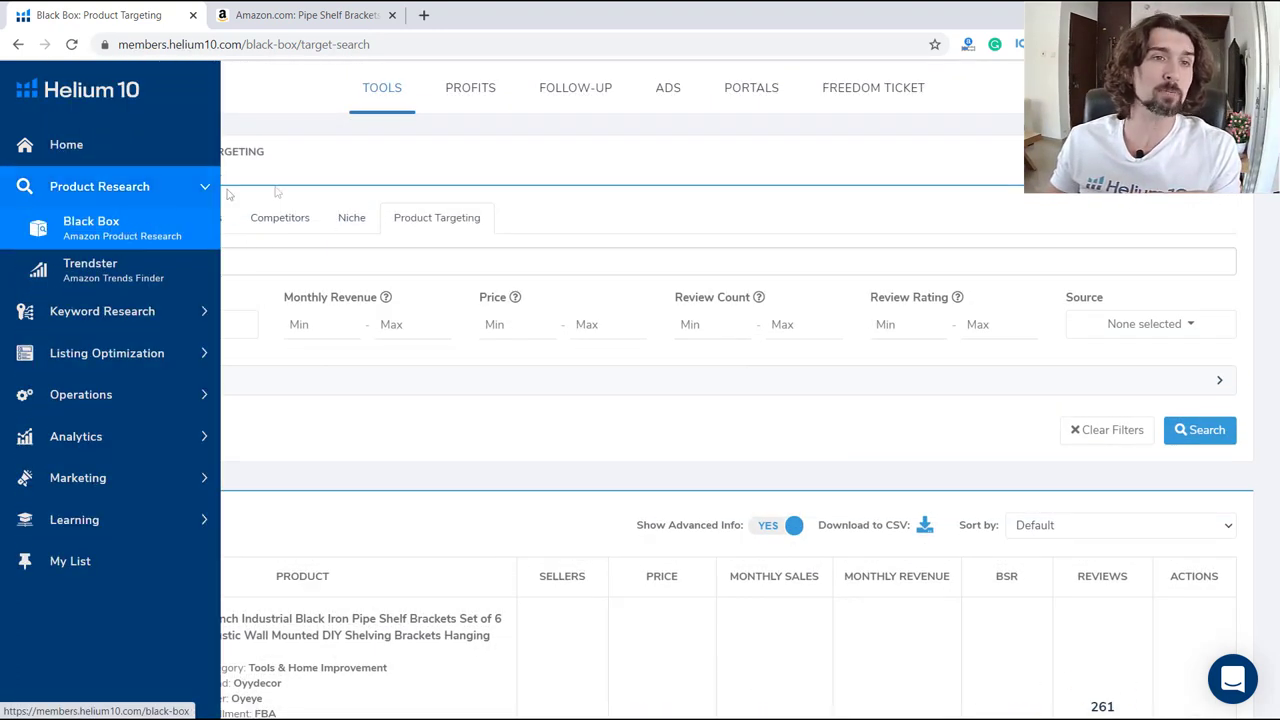